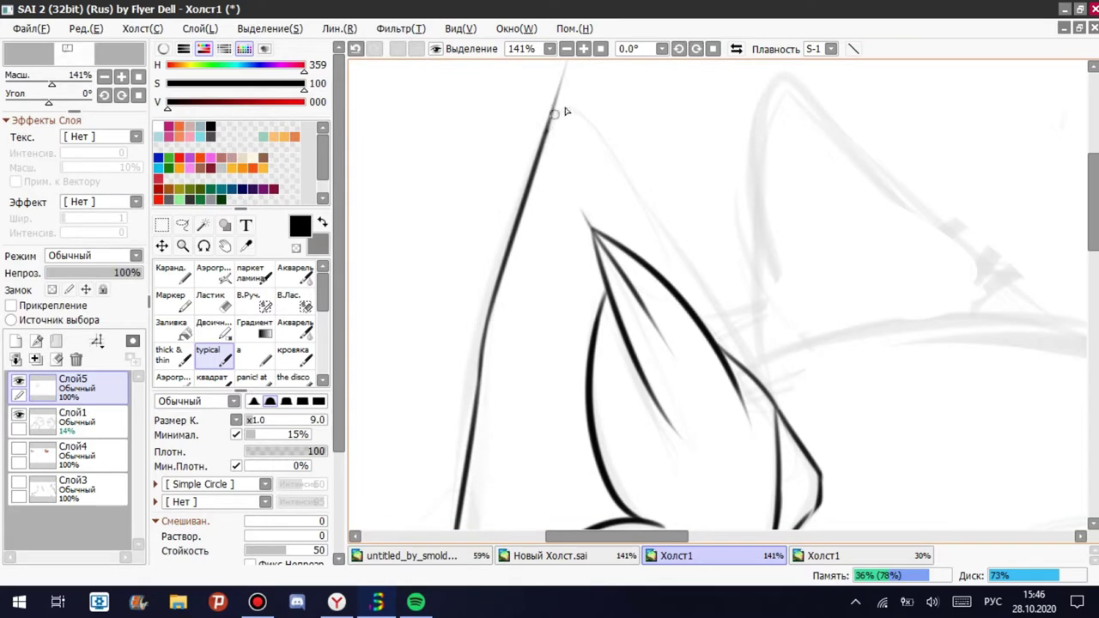
Ink the rounded tip of the ear and erase the outline stroke that overshoots above it.
left_click_drag(681, 322, 615, 161)
left_click(357, 49)
key("e")
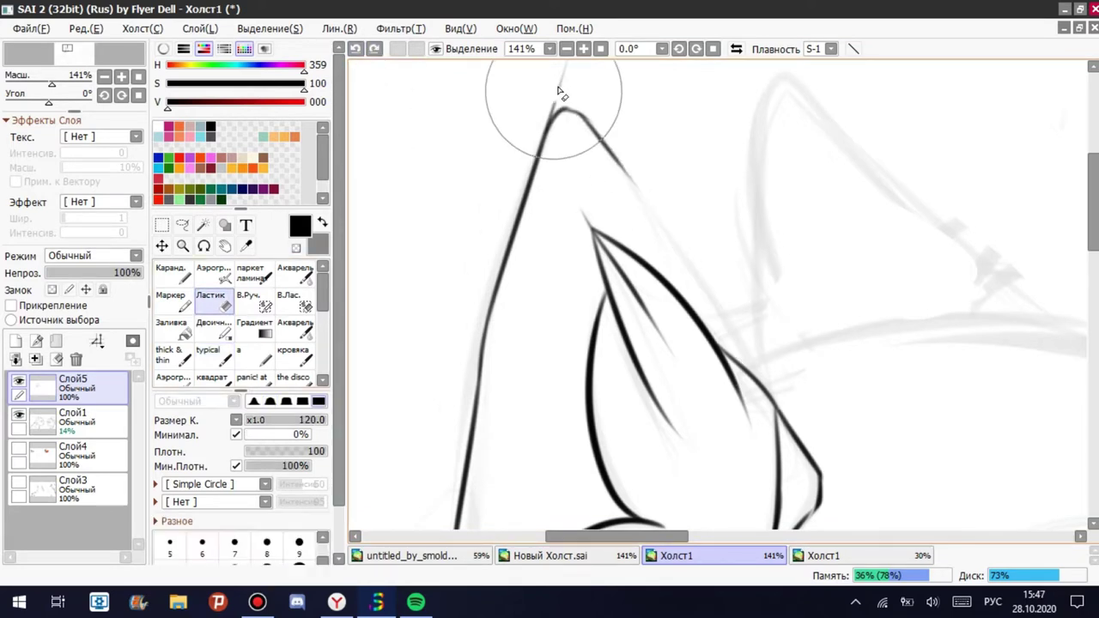
scroll(537, 171, "up", 4)
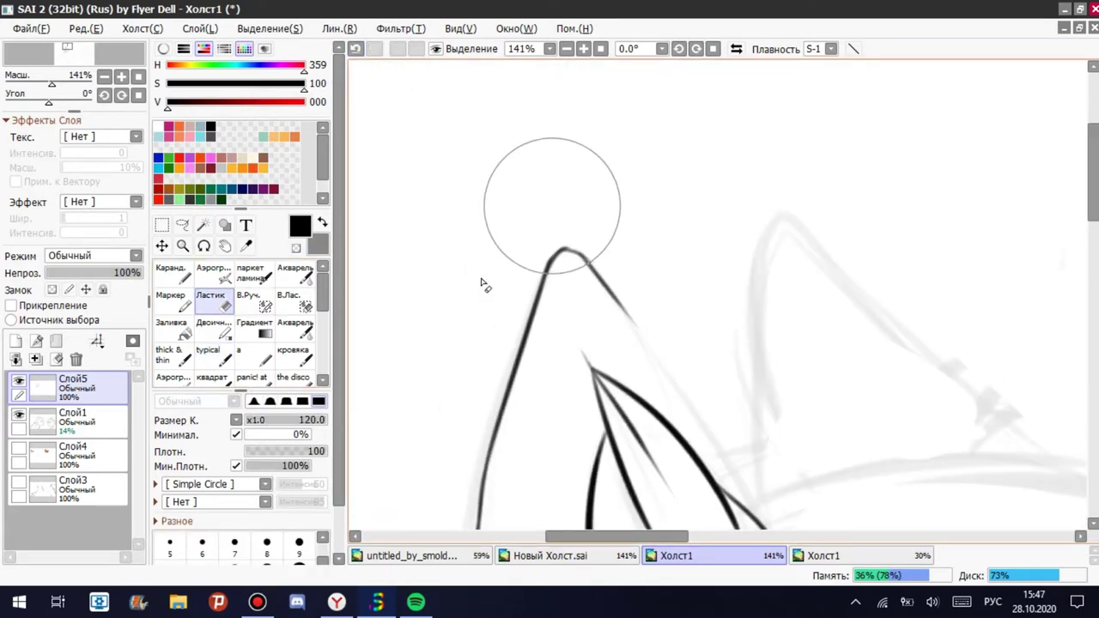
Ink the ear's front edge from the tip down to the fold beside the inner ear, following the sketch.
key("b")
scroll(1067, 294, "down", 5)
left_click_drag(603, 112, 677, 247)
key("ctrl+z")
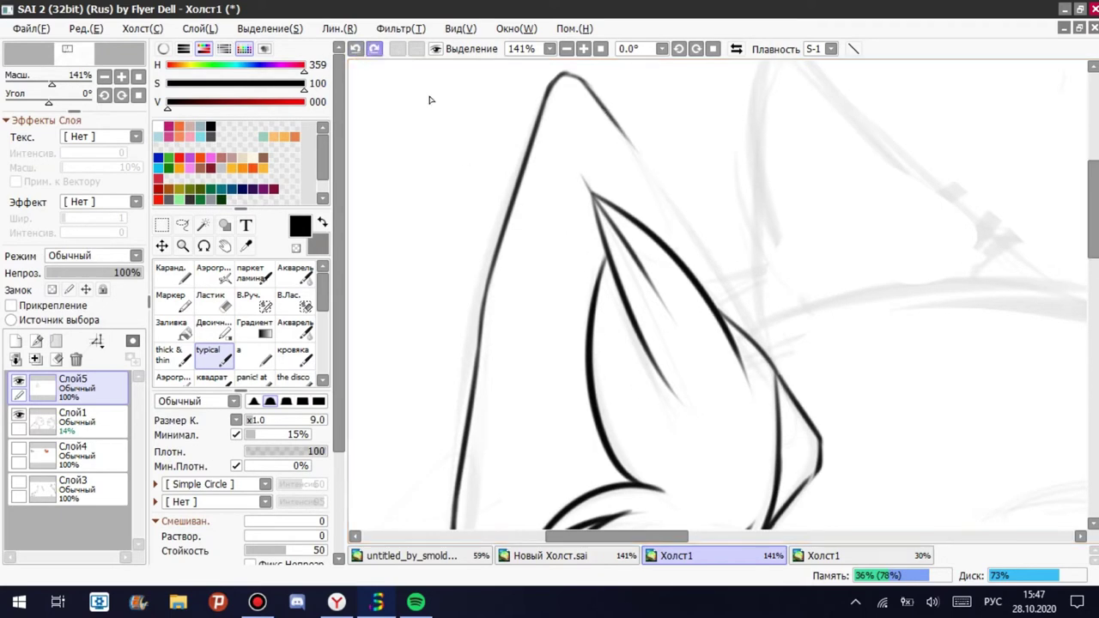
mouse_move(592, 86)
left_mouse_down()
mouse_move(692, 236)
mouse_move(730, 318)
left_mouse_up()
left_click(356, 49)
left_click_drag(667, 198, 724, 316)
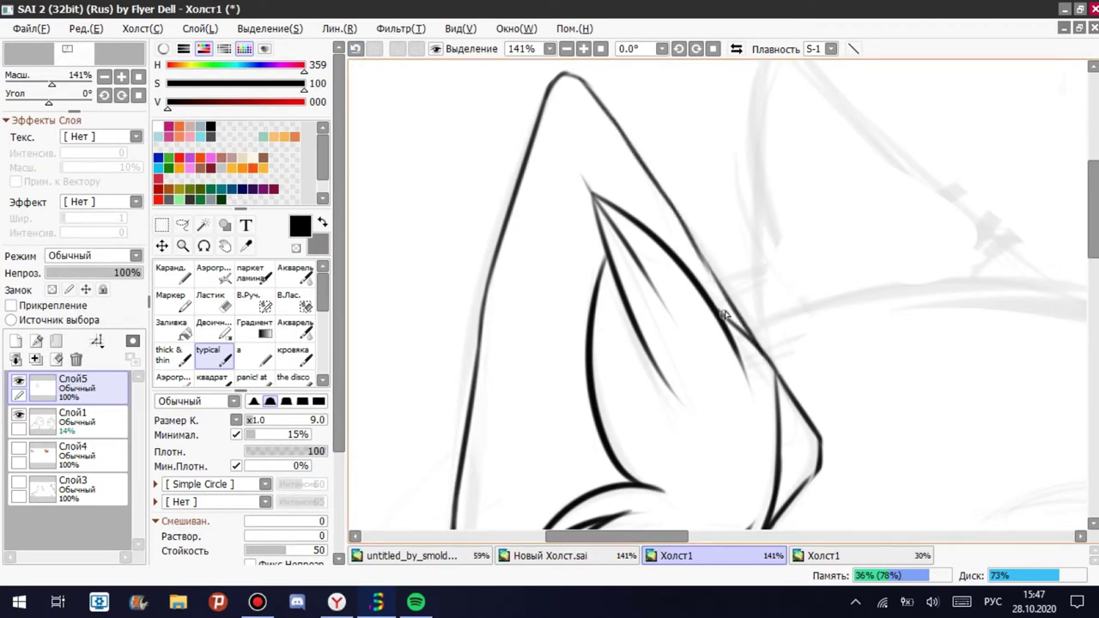
Hide the sketch layer Слой1 to check the ear line art, and show it again.
scroll(712, 305, "down", 5)
left_click(19, 418)
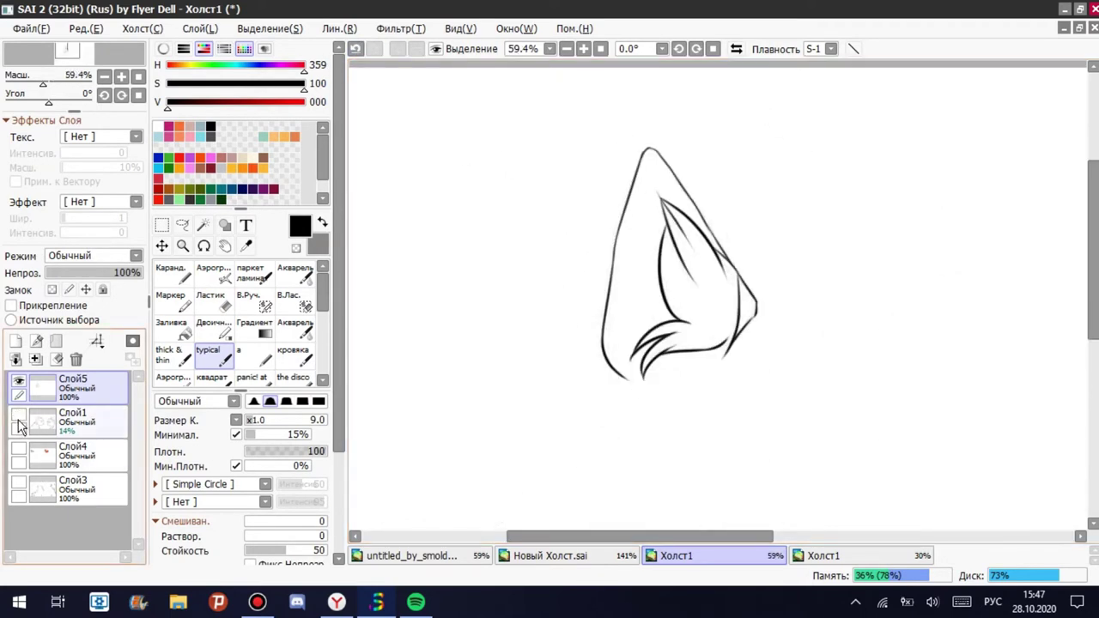
left_click(19, 418)
scroll(812, 232, "up", 2)
mouse_move(812, 233)
left_mouse_down()
mouse_move(623, 364)
mouse_move(523, 277)
mouse_move(606, 133)
left_mouse_up()
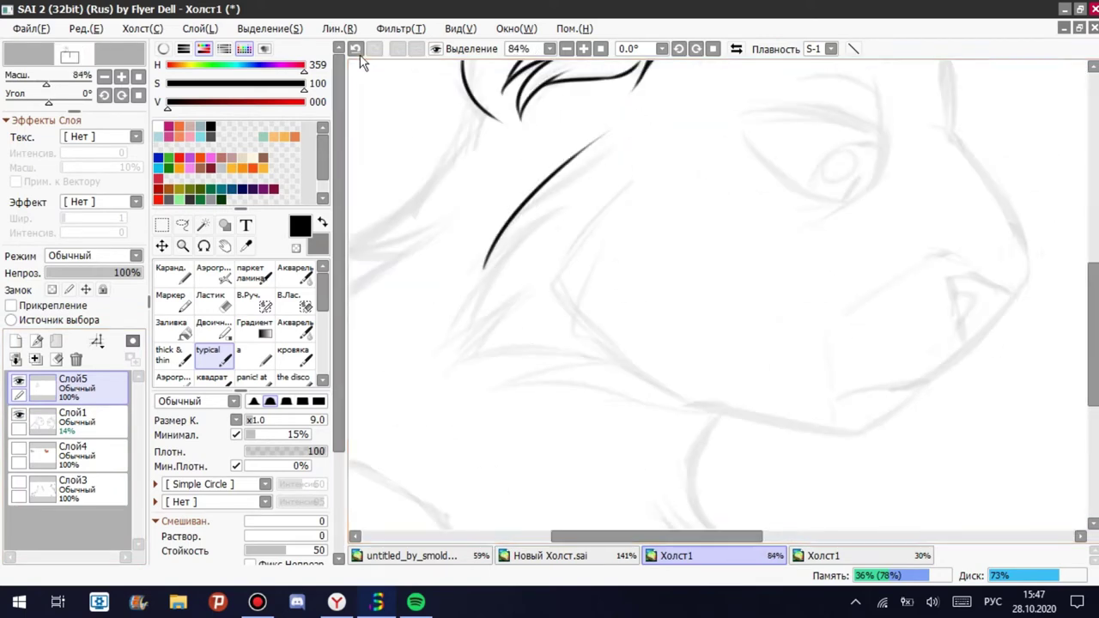
left_click(355, 49)
key("ctrl+z")
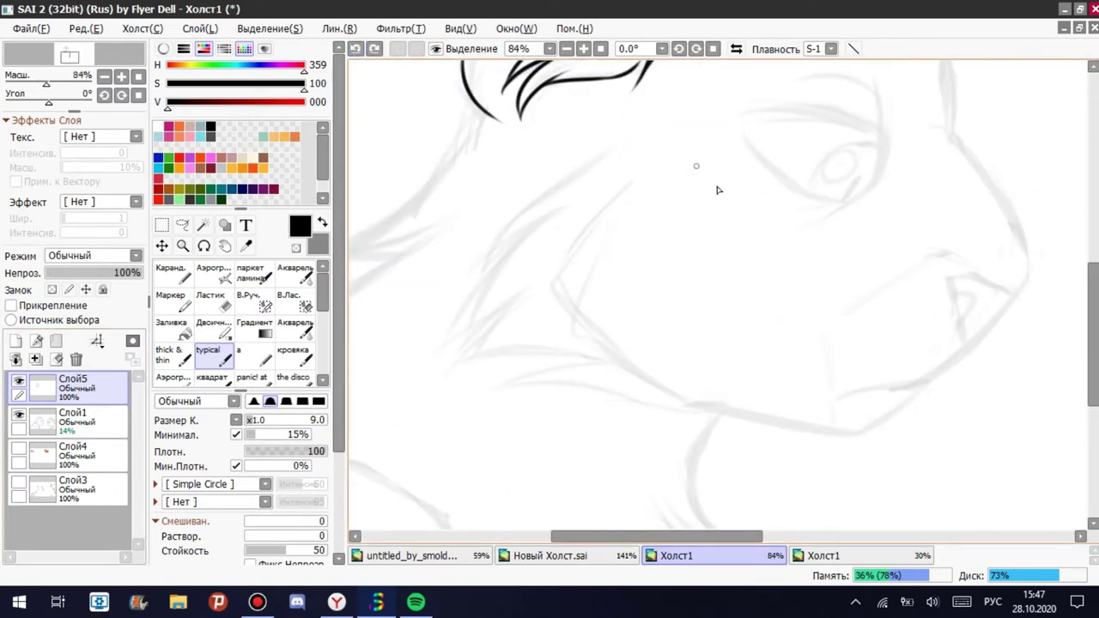
Ink the top of the head and the forehead from the ear down to the start of the nose bridge.
scroll(687, 344, "down", 5)
scroll(689, 255, "up", 7)
mouse_move(457, 231)
left_mouse_down()
mouse_move(700, 201)
mouse_move(824, 249)
left_mouse_up()
left_click_drag(812, 245, 846, 317)
key("ctrl+z")
left_click_drag(866, 412, 678, 295)
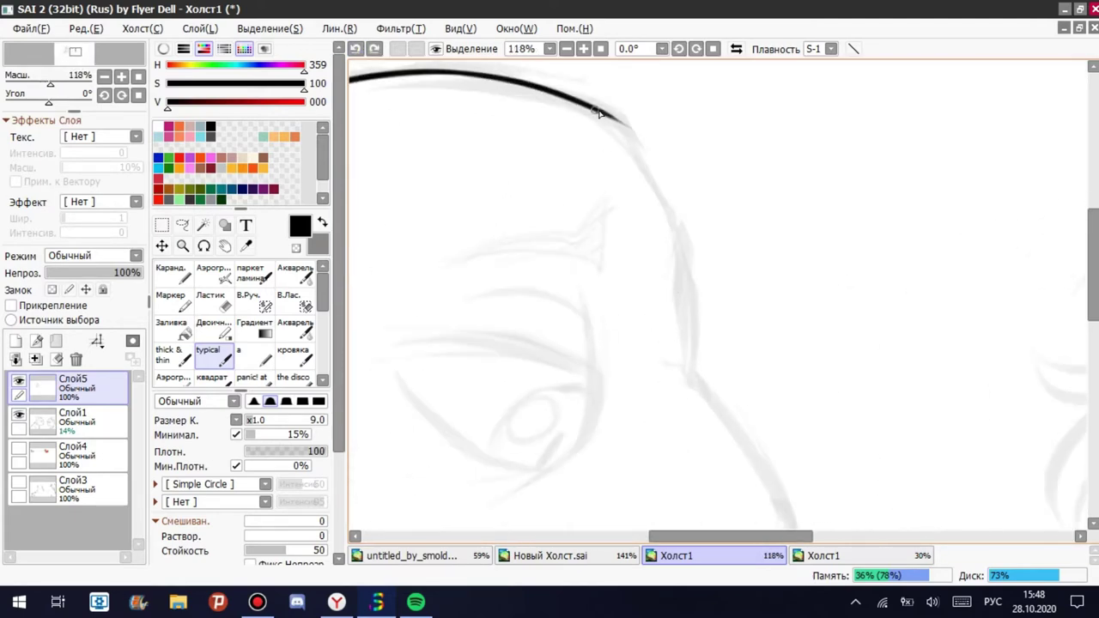
left_click_drag(599, 114, 654, 151)
key("ctrl+z")
left_click_drag(681, 256, 683, 355)
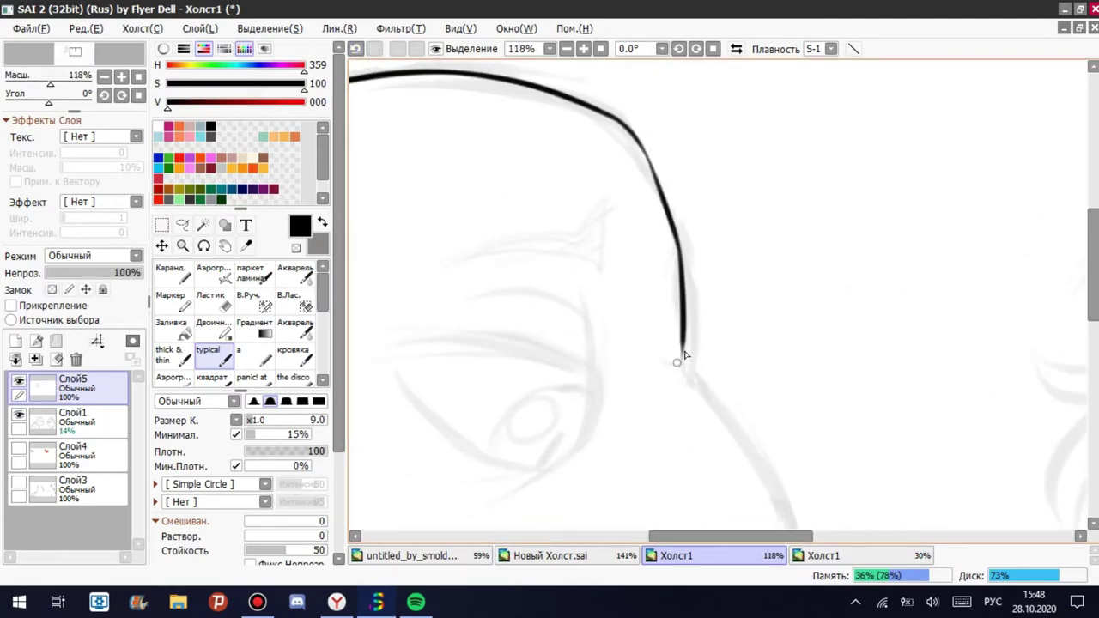
Ink the muzzle profile from the nose bridge around the nose tip and back toward the mouth.
scroll(674, 385, "down", 5)
scroll(707, 314, "up", 3)
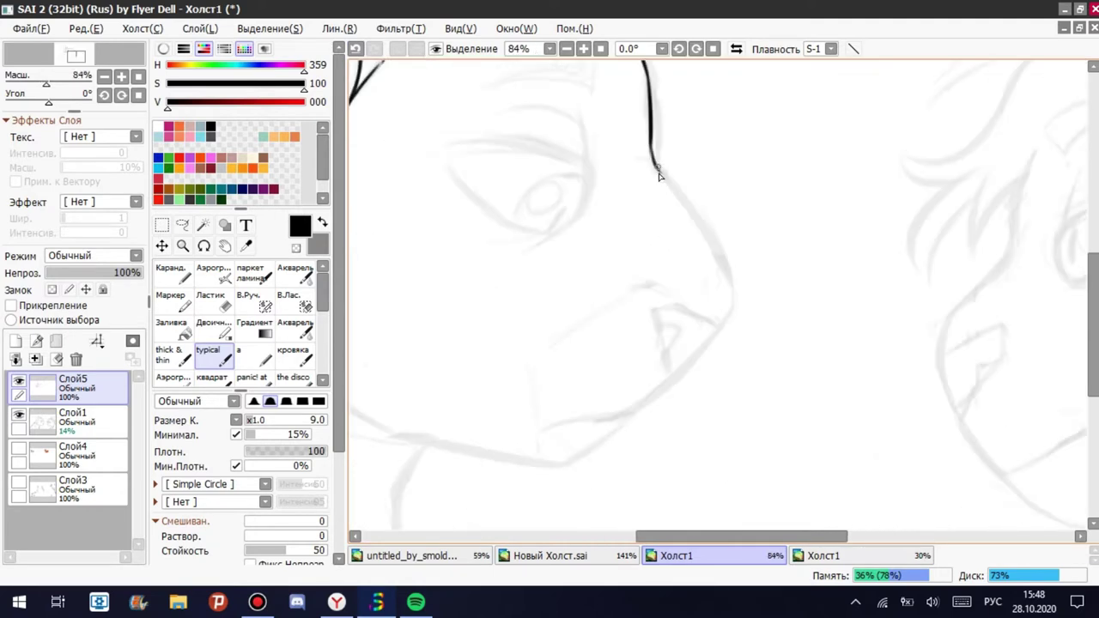
key("ctrl+z")
mouse_move(655, 167)
left_mouse_down()
mouse_move(735, 324)
mouse_move(627, 439)
left_mouse_up()
key("ctrl+z")
key("e")
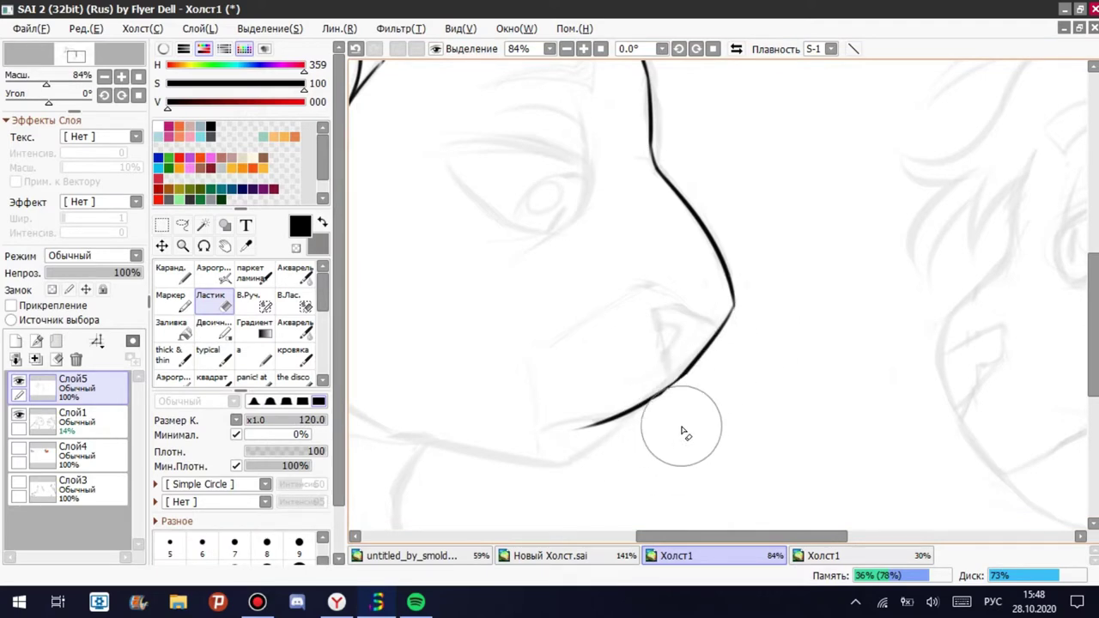
Ink the mouth line back to its corner and erase the leftover stroke end beneath it.
scroll(653, 433, "up", 4)
key("n")
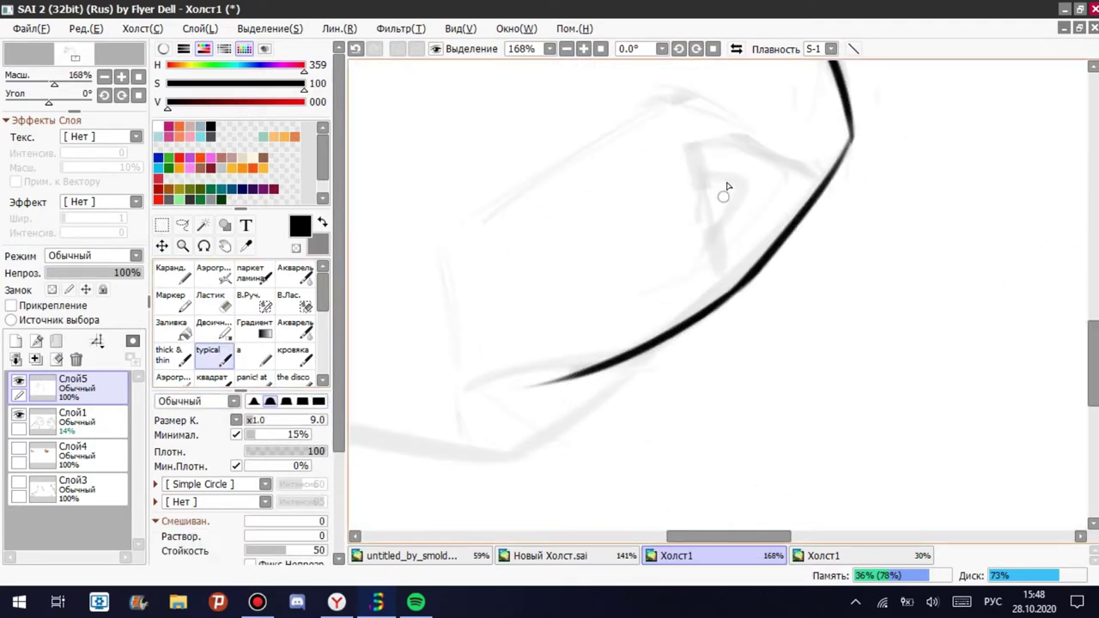
left_click_drag(623, 354, 485, 377)
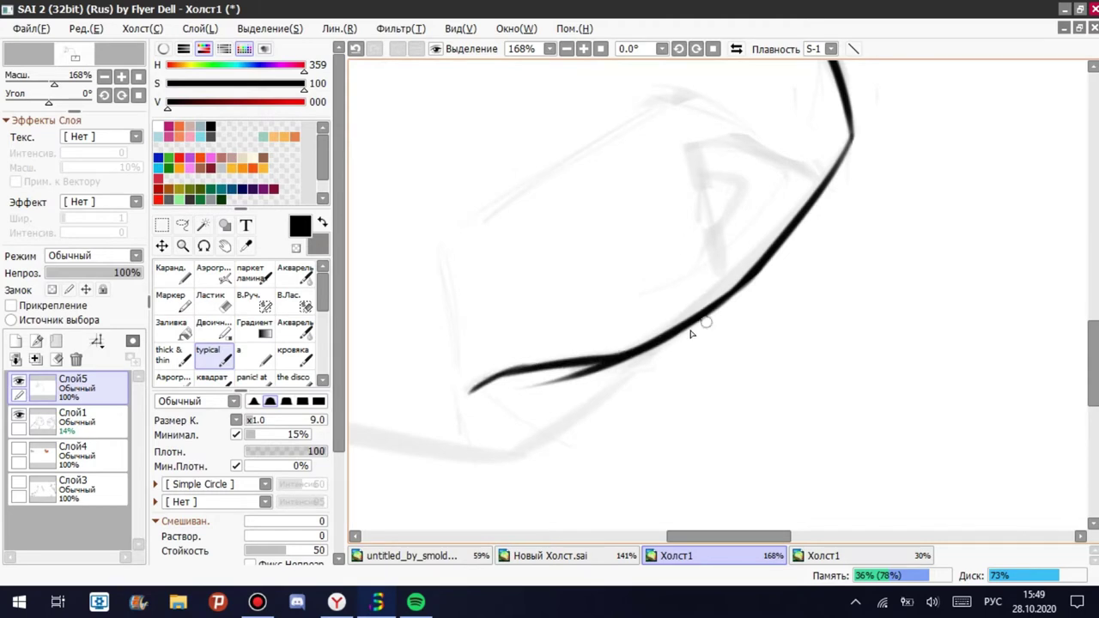
key("e")
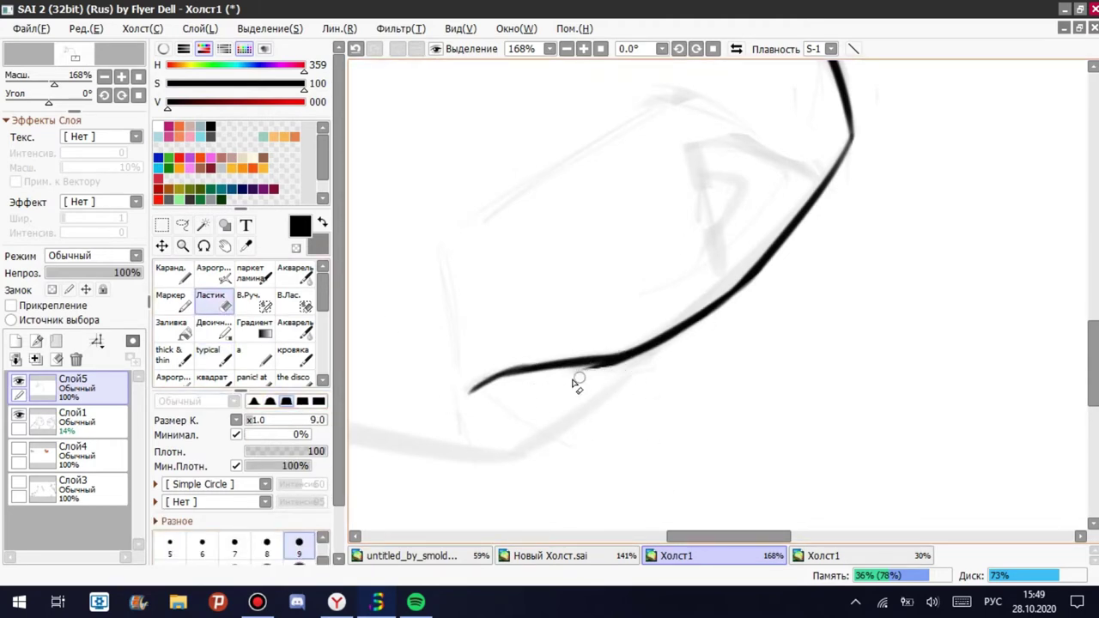
Ink the chin as a curved stroke running from the mouth line down to the lower jaw.
key("n")
left_click_drag(661, 344, 563, 427)
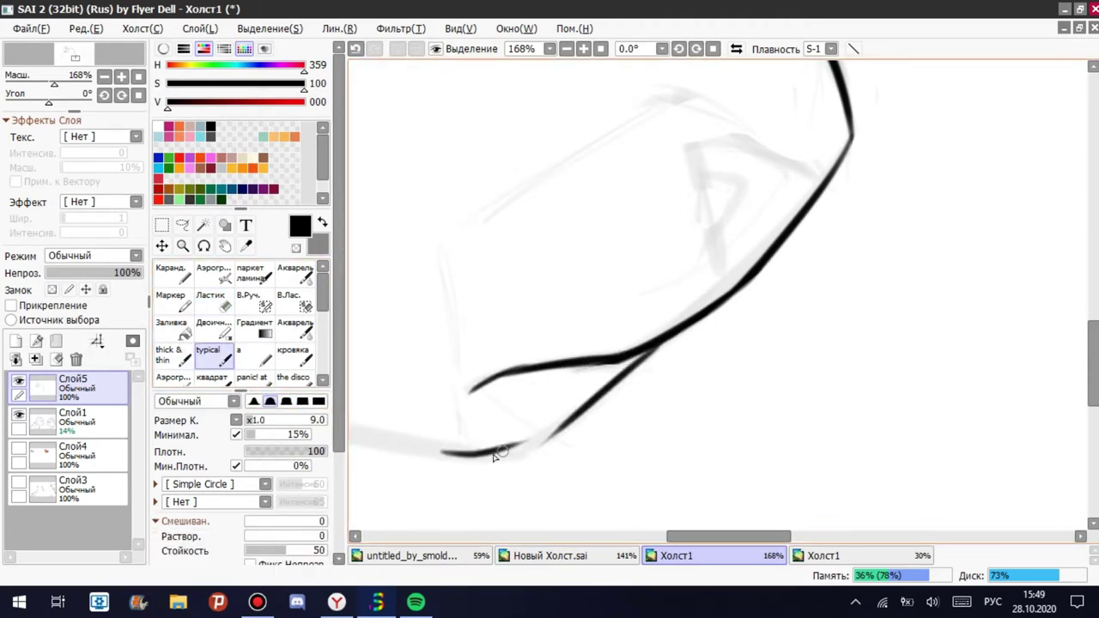
key("ctrl+z")
Ink the nose outline as a rounded triangle against the muzzle edge, with a small nostril inside.
left_click_drag(814, 180, 737, 155)
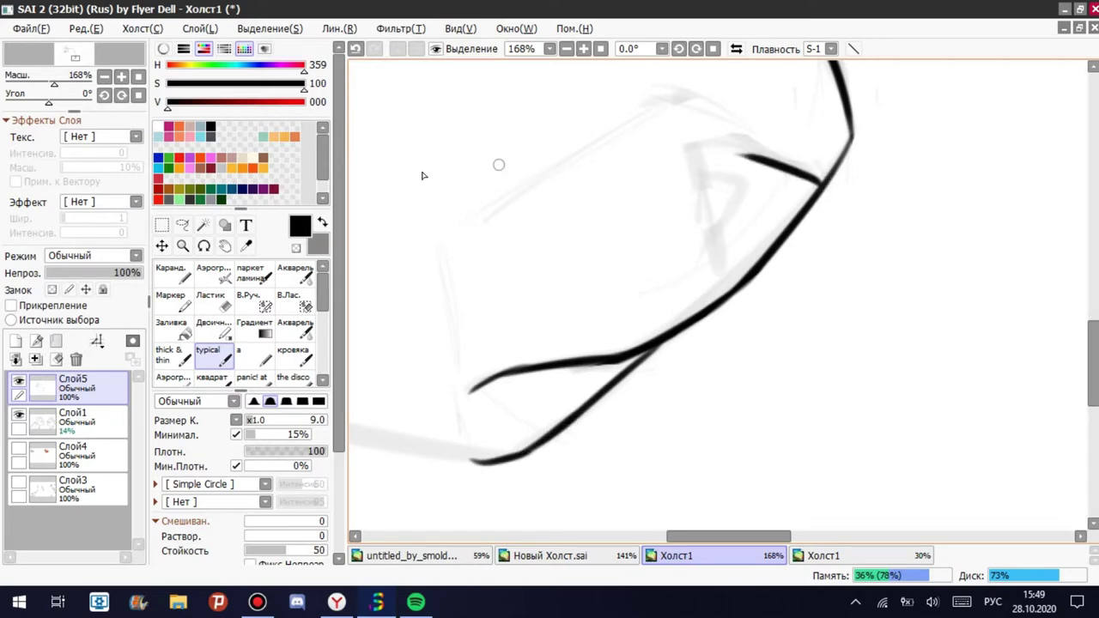
key("ctrl+z")
mouse_move(726, 291)
left_mouse_down()
mouse_move(688, 142)
mouse_move(695, 187)
mouse_move(688, 149)
mouse_move(718, 135)
mouse_move(816, 174)
left_mouse_up()
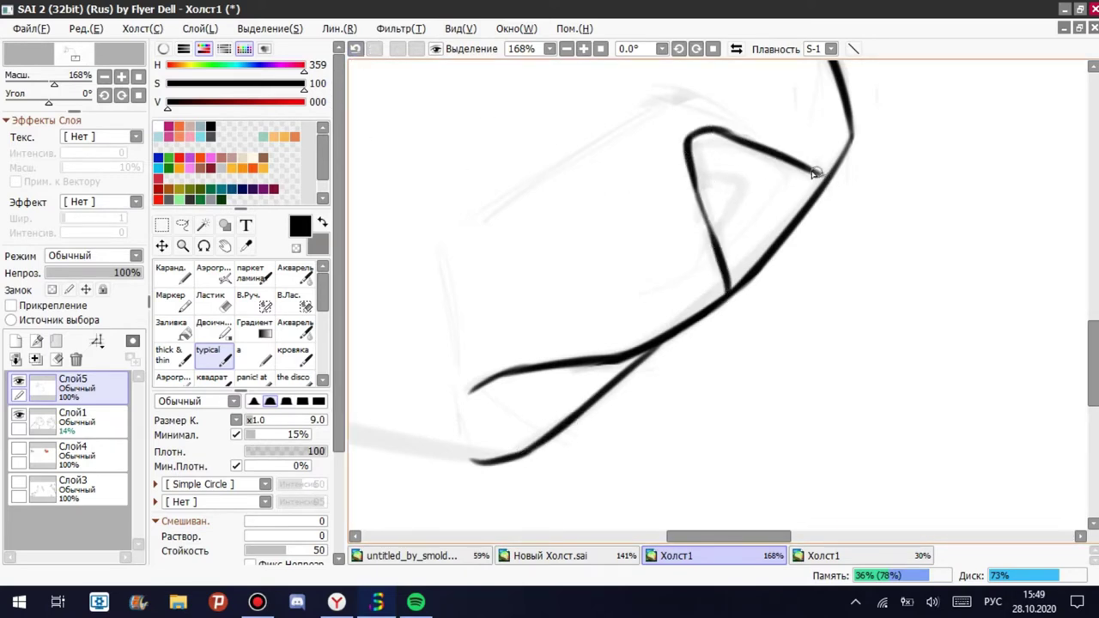
key("ctrl+z")
left_click_drag(698, 187, 737, 191)
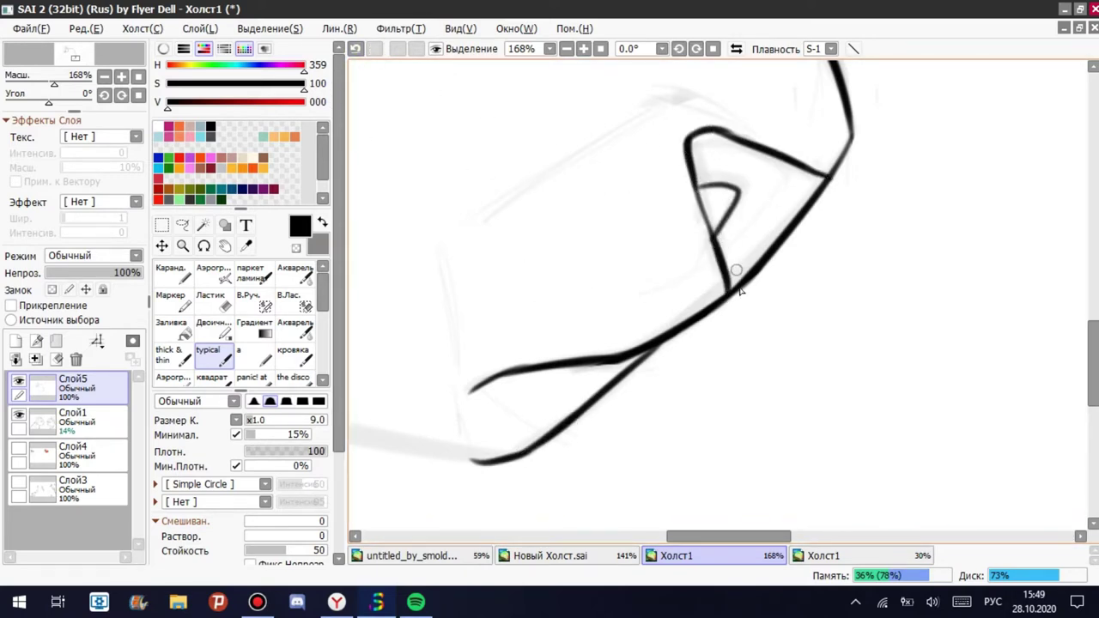
Ink the underside of the lower jaw between the throat and the chin.
scroll(741, 293, "down", 3)
scroll(638, 322, "up", 2)
mouse_move(755, 348)
left_mouse_down()
mouse_move(554, 331)
mouse_move(700, 359)
left_mouse_up()
key("ctrl+z")
key("ctrl+z")
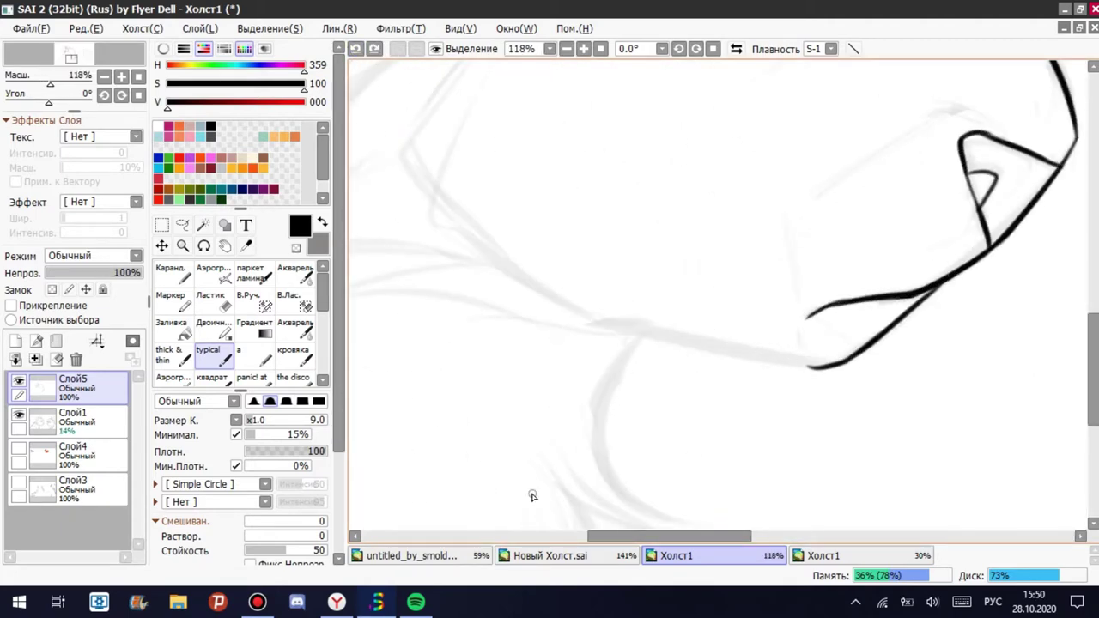
mouse_move(599, 320)
left_mouse_down()
mouse_move(724, 338)
mouse_move(729, 361)
left_mouse_up()
key("ctrl+z")
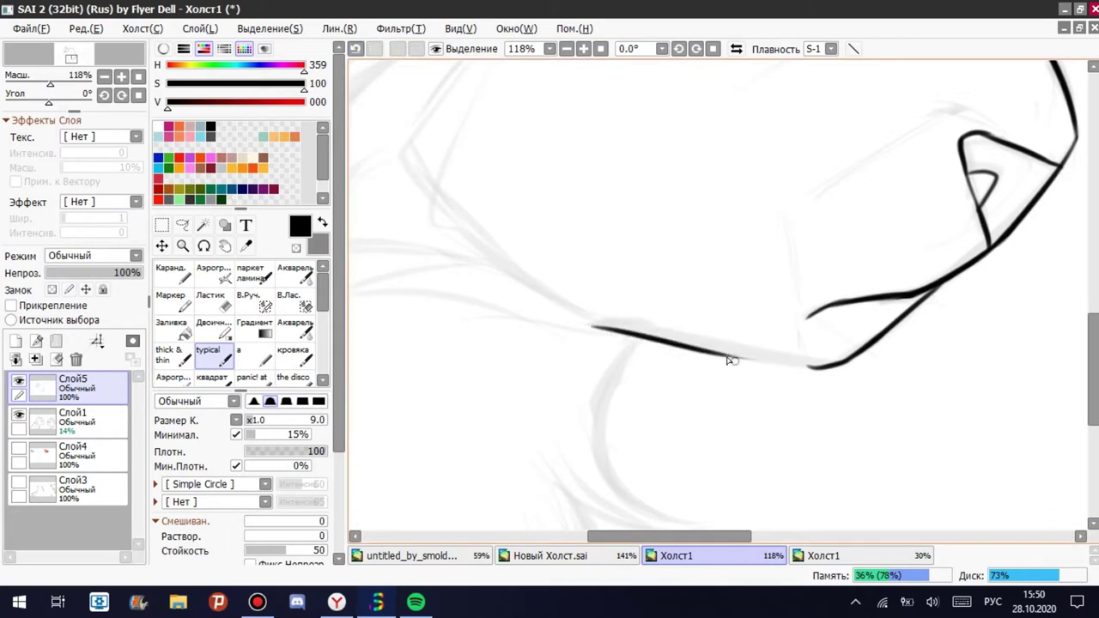
Ink the cheek contour from beside the eye around the jaw corner to the lower jaw line.
scroll(498, 121, "down", 3)
scroll(571, 361, "up", 3)
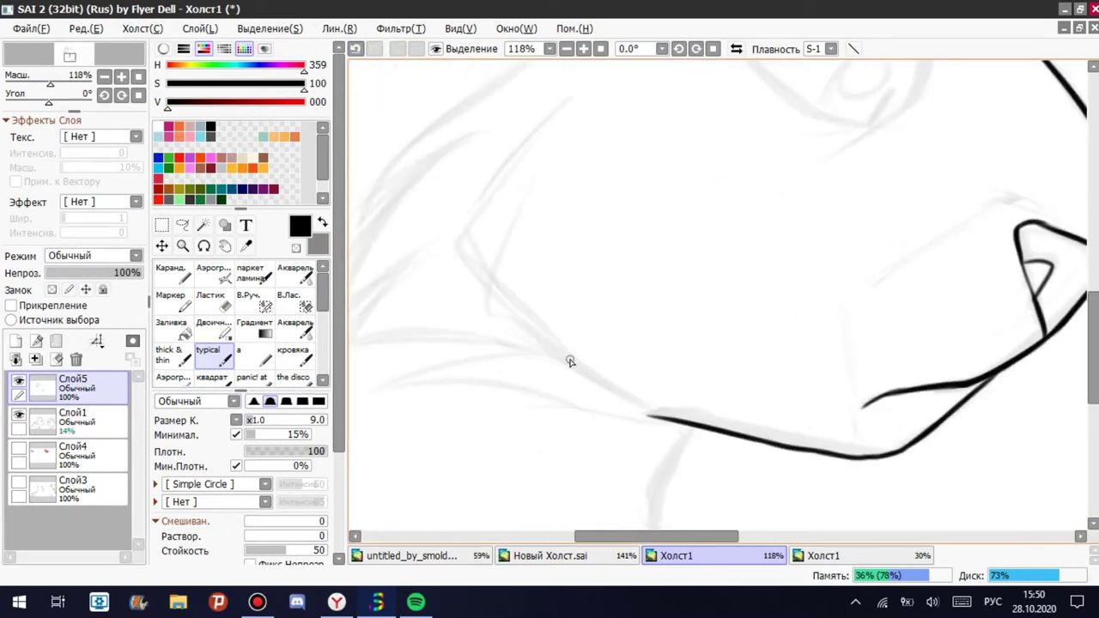
left_click_drag(541, 129, 554, 378)
key("ctrl+z")
mouse_move(549, 122)
left_mouse_down()
mouse_move(518, 329)
mouse_move(586, 396)
left_mouse_up()
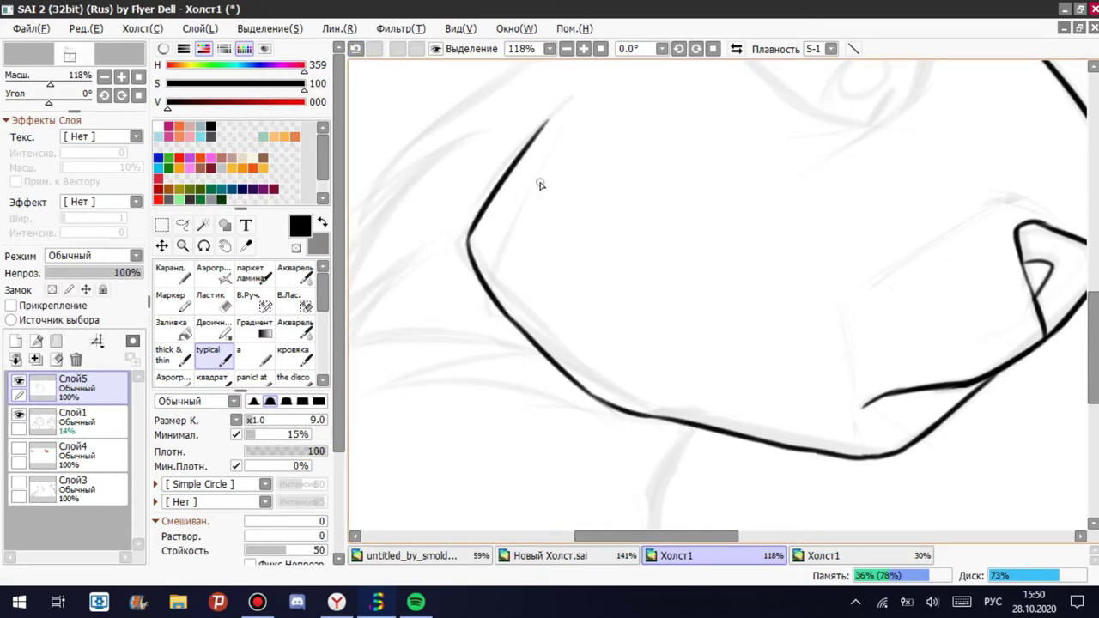
Ink the pointed fur tufts behind the cheek, from below the ear down to the jaw.
scroll(473, 172, "down", 1)
key("ctrl+z")
left_click_drag(601, 114, 440, 253)
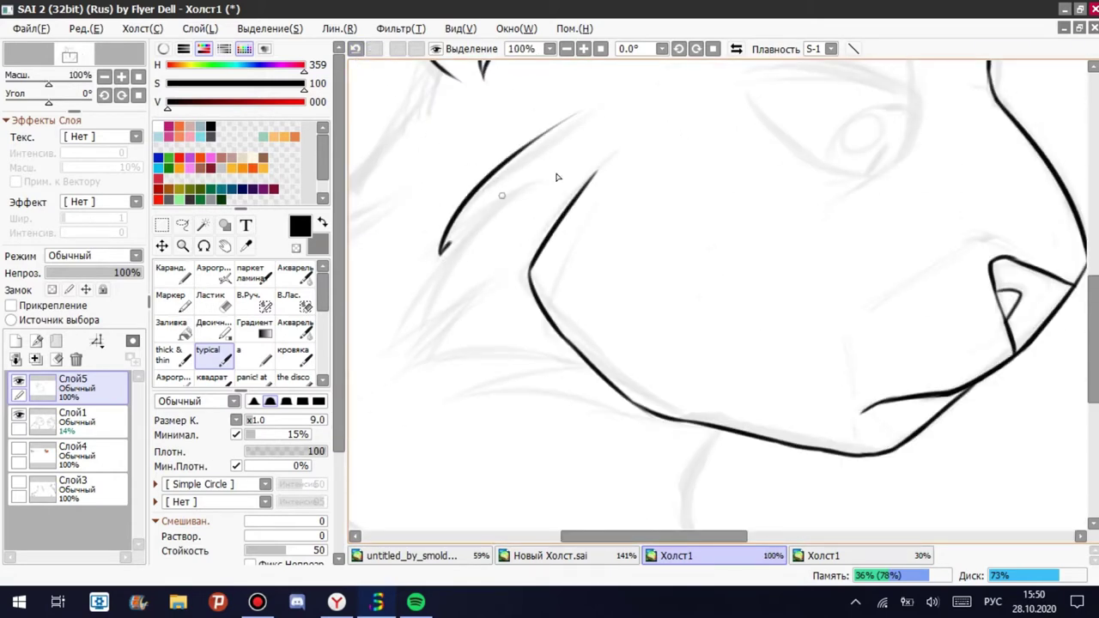
mouse_move(559, 177)
left_mouse_down()
mouse_move(502, 209)
mouse_move(410, 347)
left_mouse_up()
left_click_drag(514, 343, 397, 395)
mouse_move(577, 347)
left_mouse_down()
mouse_move(452, 364)
mouse_move(451, 432)
left_mouse_up()
left_click_drag(618, 389, 464, 407)
Ink the throat curve below the jaw and the chest fur tufts down to the canvas edge.
scroll(624, 437, "down", 6)
scroll(592, 350, "up", 6)
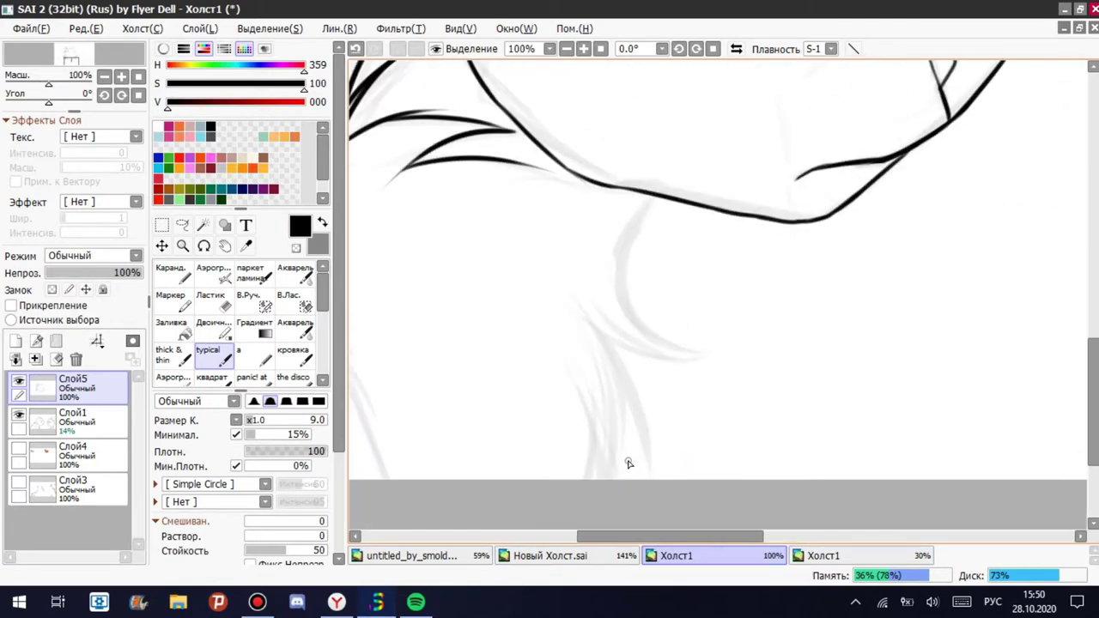
left_click_drag(655, 199, 713, 345)
left_click_drag(604, 301, 734, 333)
mouse_move(586, 308)
left_mouse_down()
mouse_move(644, 464)
mouse_move(636, 438)
left_mouse_up()
key("ctrl+z")
key("e")
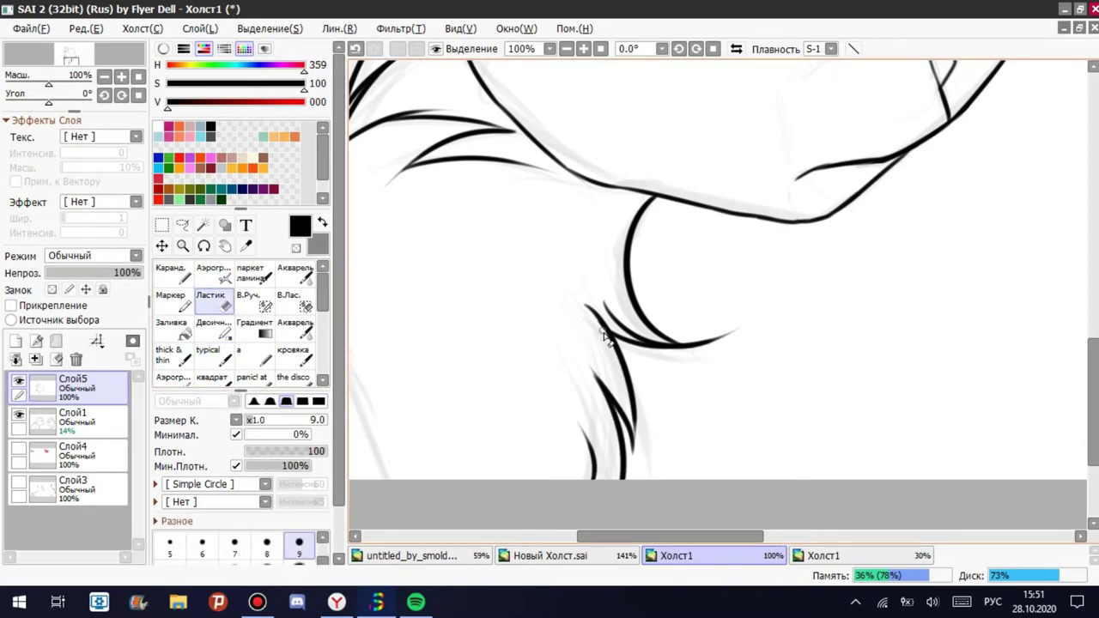
Ink the shoulder contour with two strokes and erase the overshoot where they meet.
scroll(607, 378, "down", 4)
scroll(724, 422, "up", 2)
key("b")
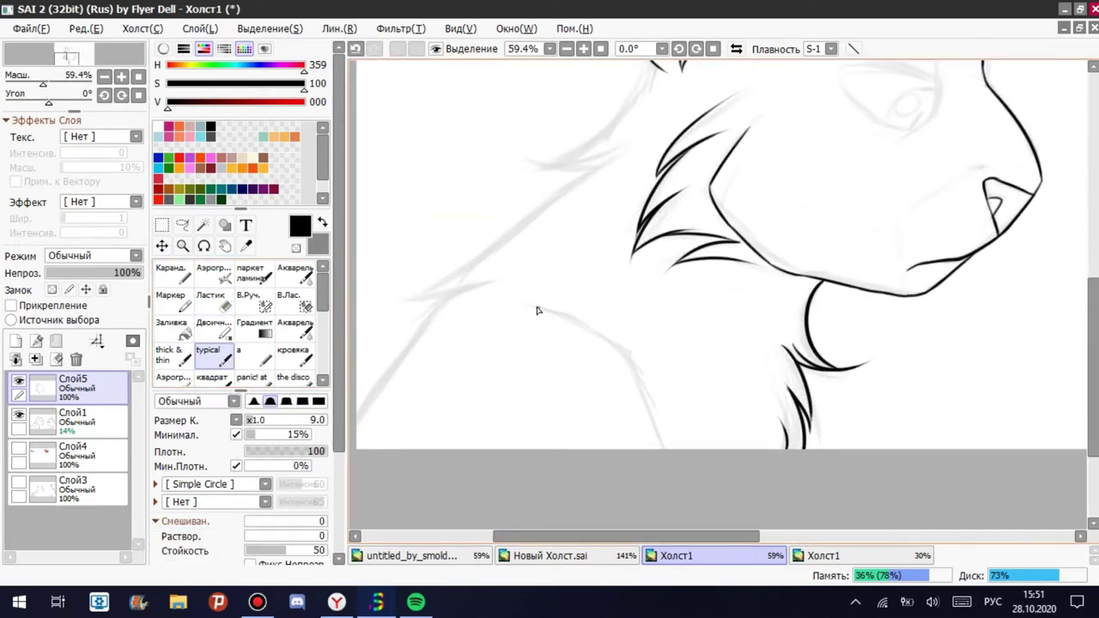
key("ctrl+z")
key("ctrl+y")
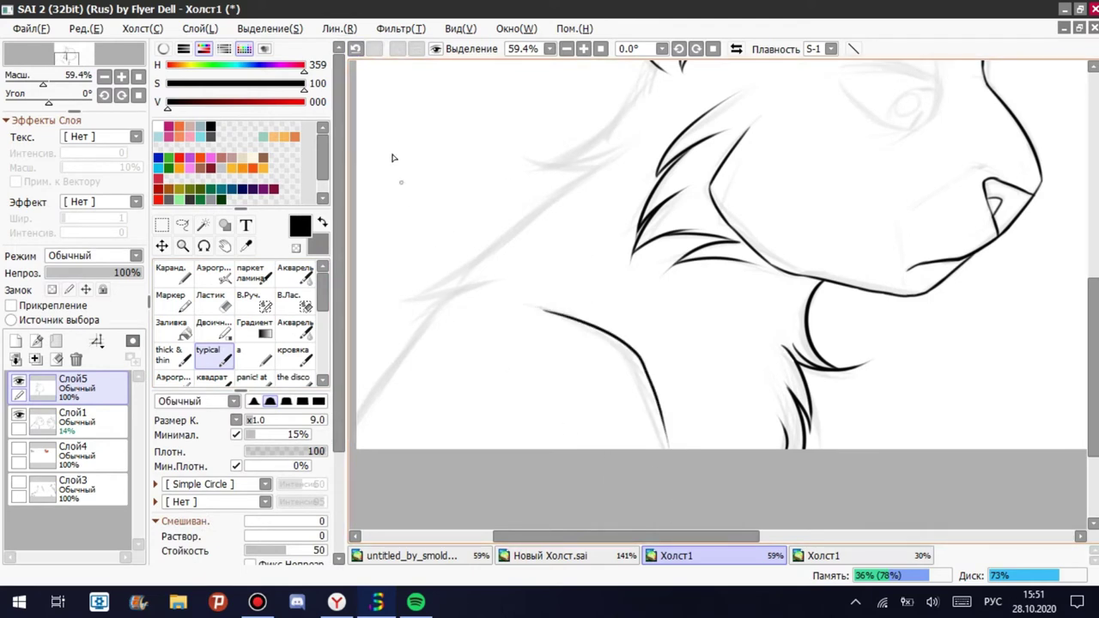
key("ctrl+z")
key("ctrl+y")
key("ctrl+z")
key("ctrl+y")
key("ctrl+z")
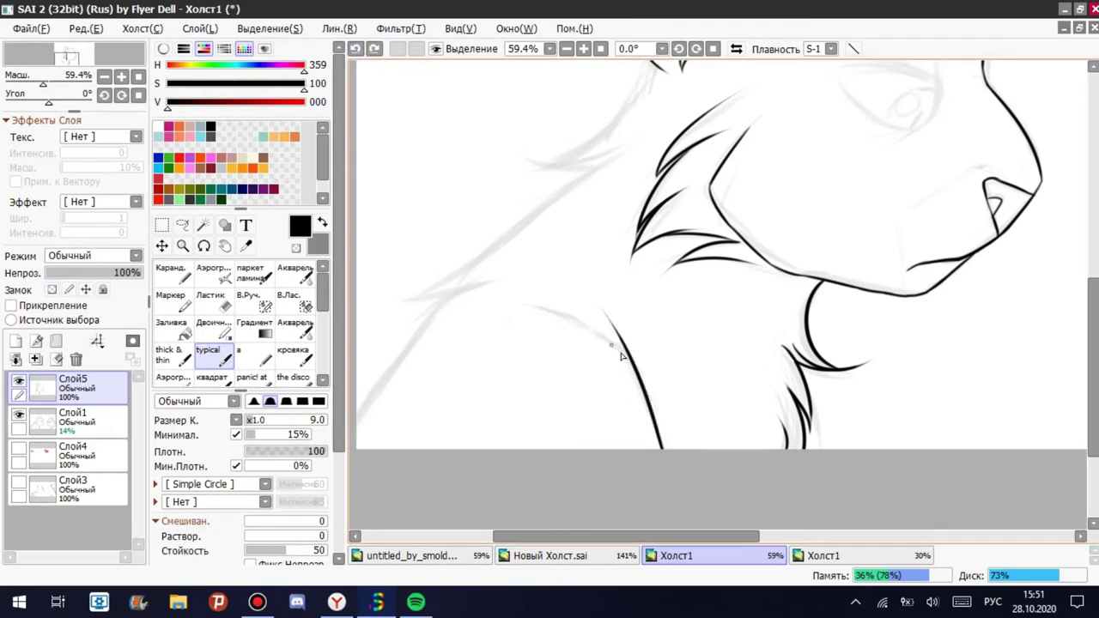
key("ctrl+y")
key("e")
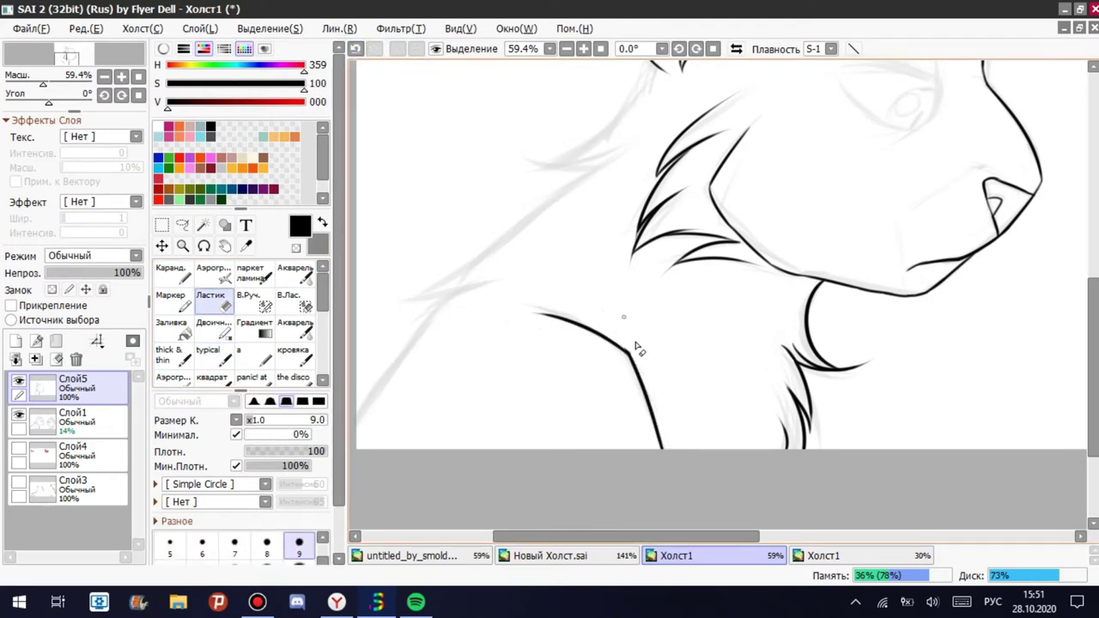
Check the whole head line art with the sketch layer Слой1 hidden, and show the sketch again.
left_click(168, 355)
scroll(523, 350, "down", 3)
scroll(575, 249, "up", 4)
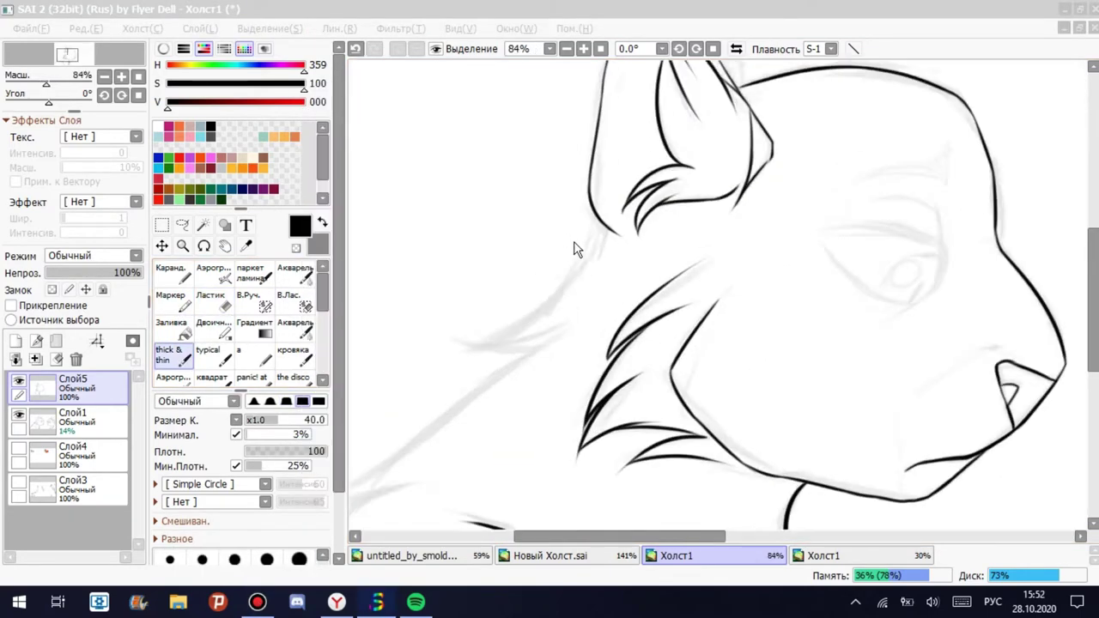
scroll(793, 363, "down", 5)
scroll(466, 461, "up", 1)
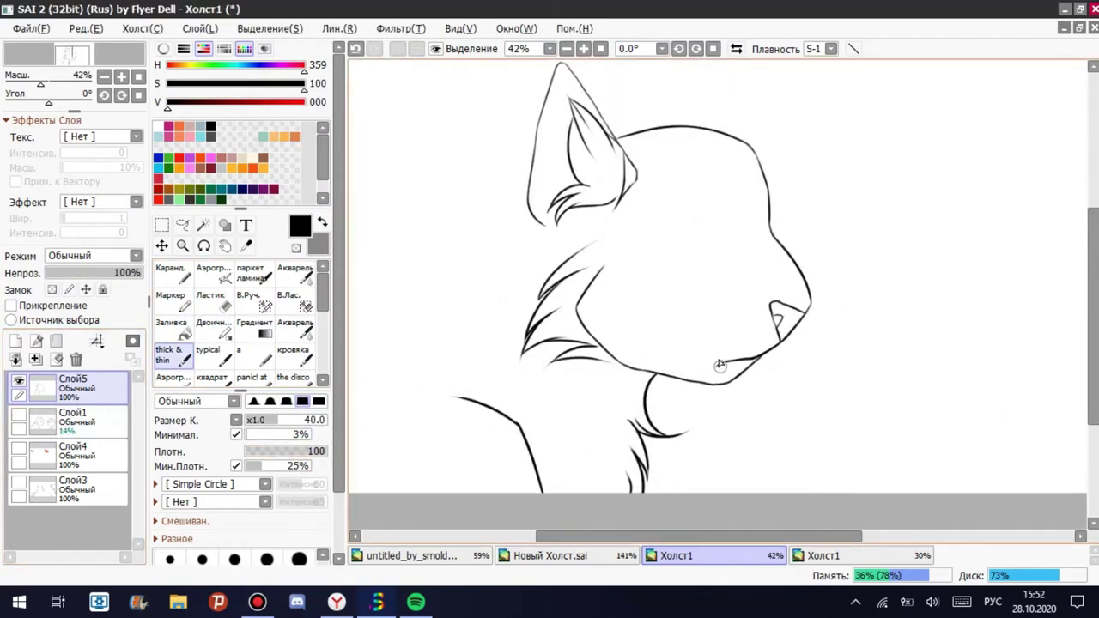
left_click(19, 416)
Ink the back of the neck from the ear base down, ending in pointed fur tufts, with the typical brush.
scroll(553, 215, "up", 5)
key("b")
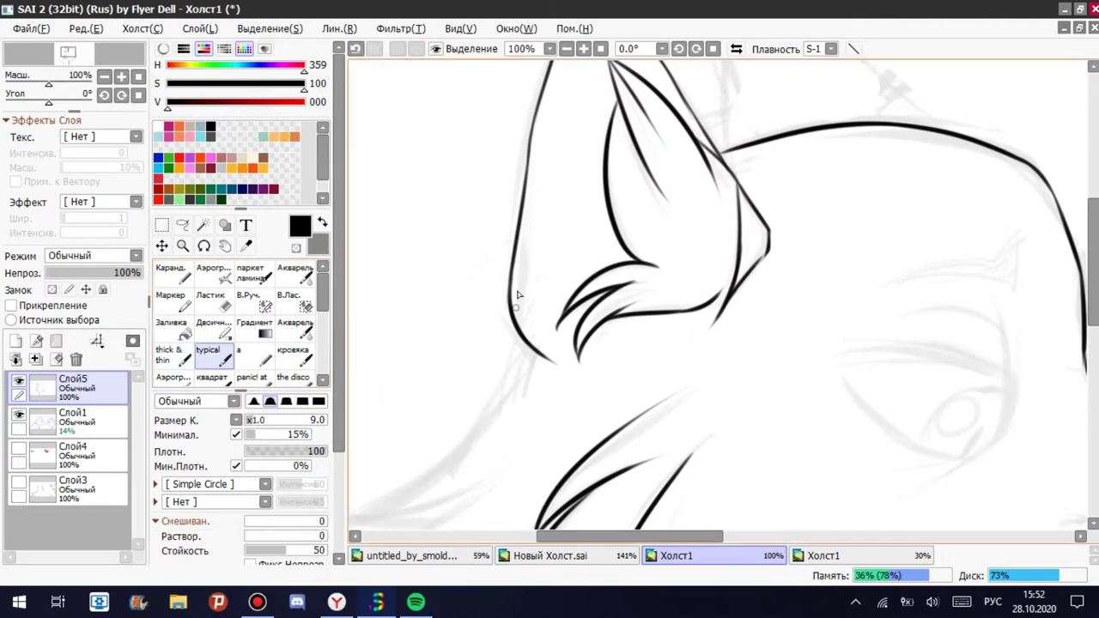
left_click_drag(521, 209, 481, 430)
left_click(354, 49)
mouse_move(507, 301)
left_mouse_down()
mouse_move(554, 434)
mouse_move(525, 391)
mouse_move(578, 285)
left_mouse_up()
left_click(355, 49)
left_click_drag(710, 213, 543, 361)
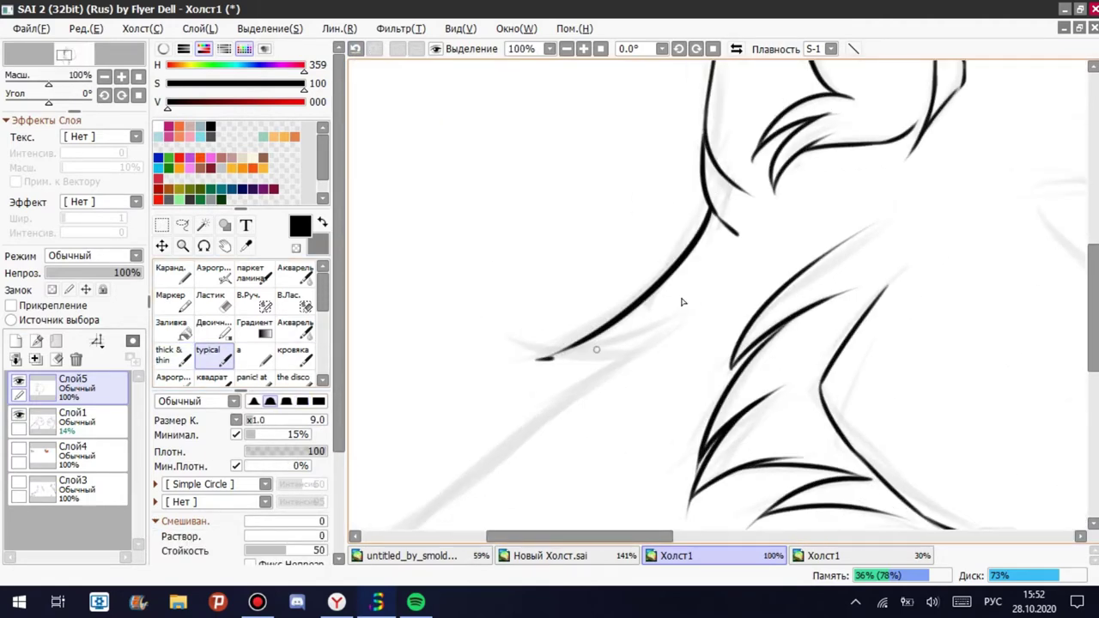
key("ctrl+z")
mouse_move(687, 293)
left_mouse_down()
mouse_move(550, 361)
mouse_move(591, 343)
left_mouse_up()
key("ctrl+z")
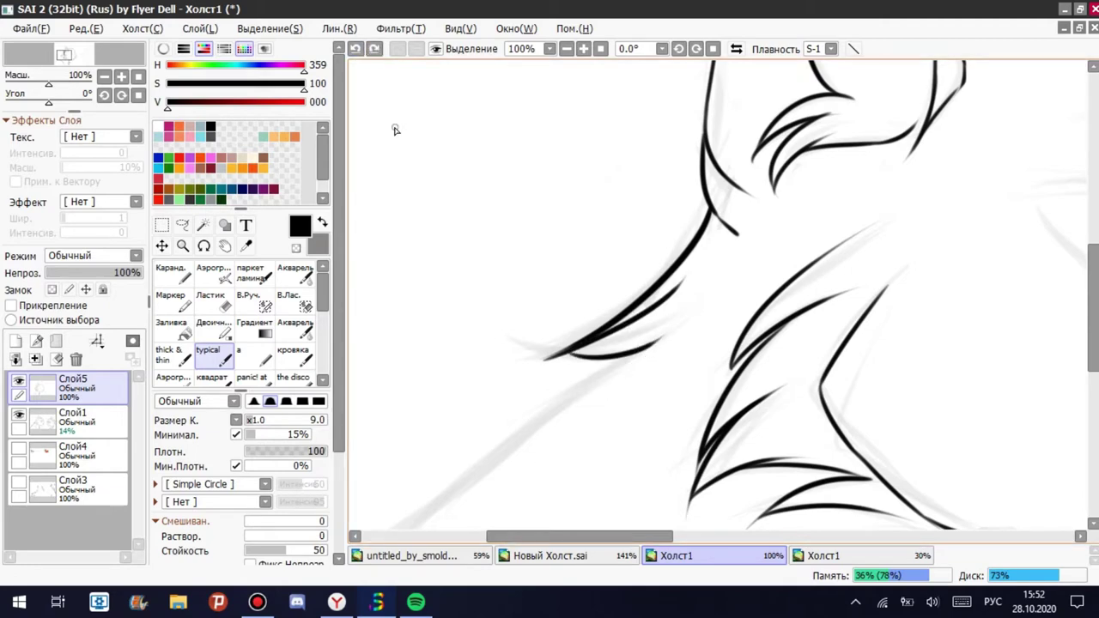
Ink the short shoulder stroke and the contour running from it down to the canvas edge, redrawing until it follows the sketch.
scroll(614, 319, "down", 3)
scroll(417, 163, "up", 2)
mouse_move(599, 304)
left_mouse_down()
mouse_move(530, 328)
mouse_move(439, 485)
left_mouse_up()
key("ctrl+z")
left_click_drag(503, 337, 404, 501)
key("ctrl+z")
left_click_drag(531, 327, 421, 524)
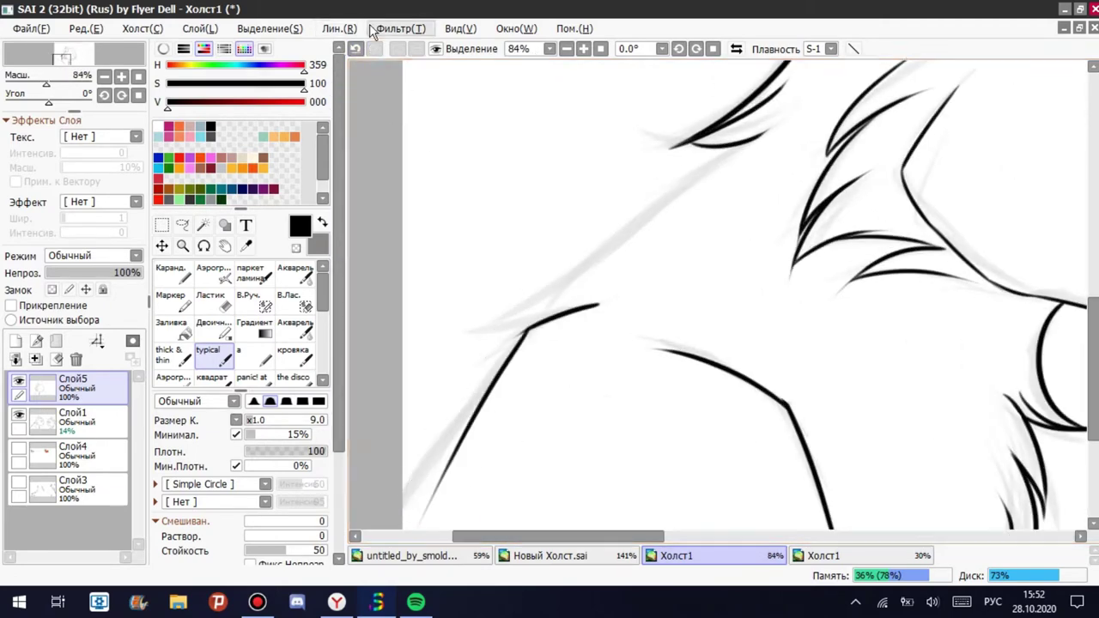
key("ctrl+z")
left_click_drag(524, 328, 448, 457)
left_click(356, 51)
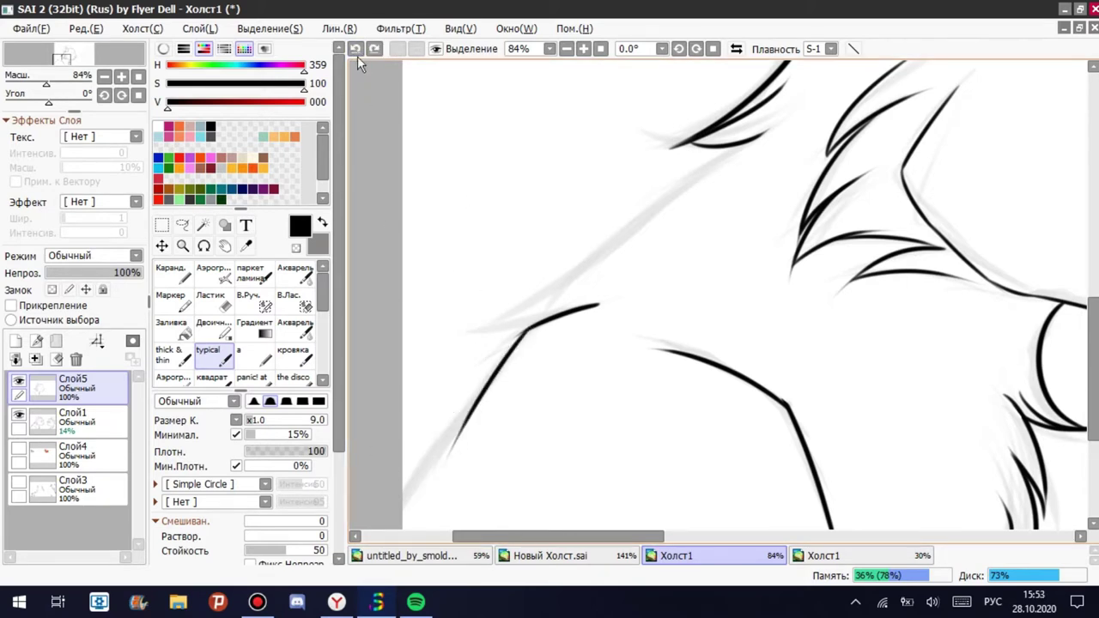
key("ctrl+z")
mouse_move(526, 328)
left_mouse_down()
mouse_move(404, 450)
mouse_move(404, 486)
left_mouse_up()
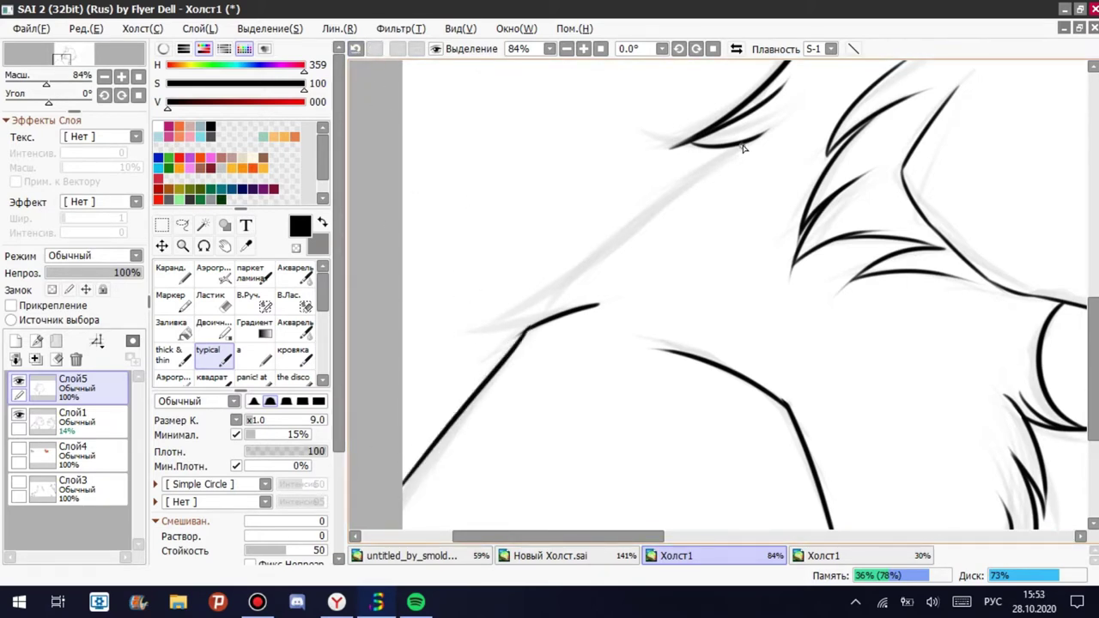
Try to ink the upper-back line between the neck tufts and the shoulder on Слой5.
left_click_drag(744, 149, 470, 294)
key("ctrl+z")
key("ctrl+z")
left_click_drag(601, 272, 468, 331)
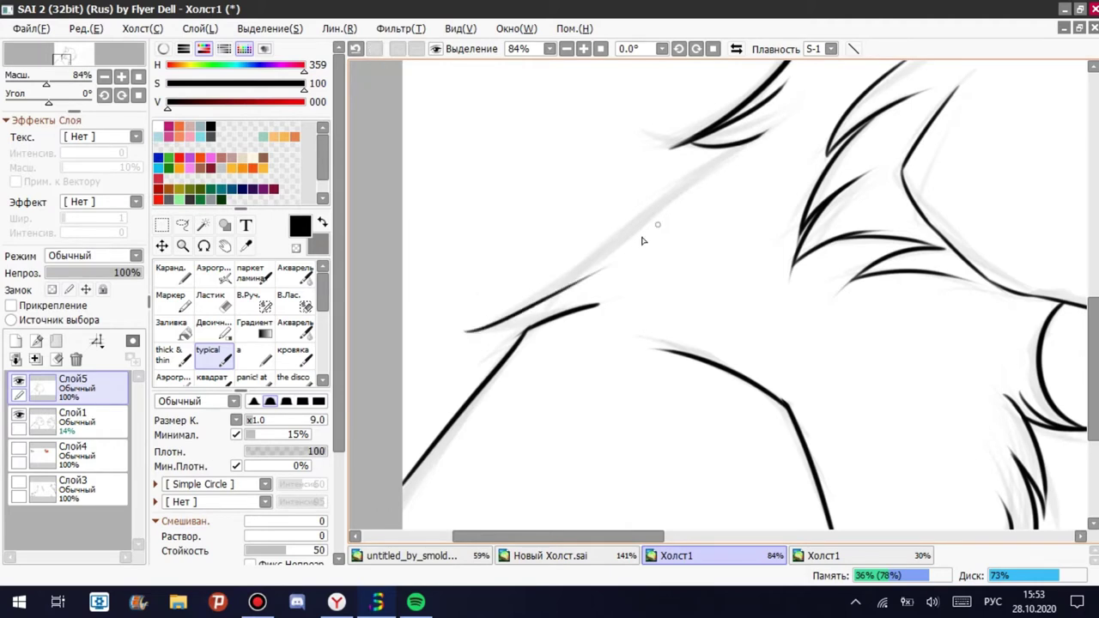
left_click_drag(644, 240, 511, 322)
key("ctrl+z")
key("ctrl+z")
left_click_drag(631, 230, 462, 331)
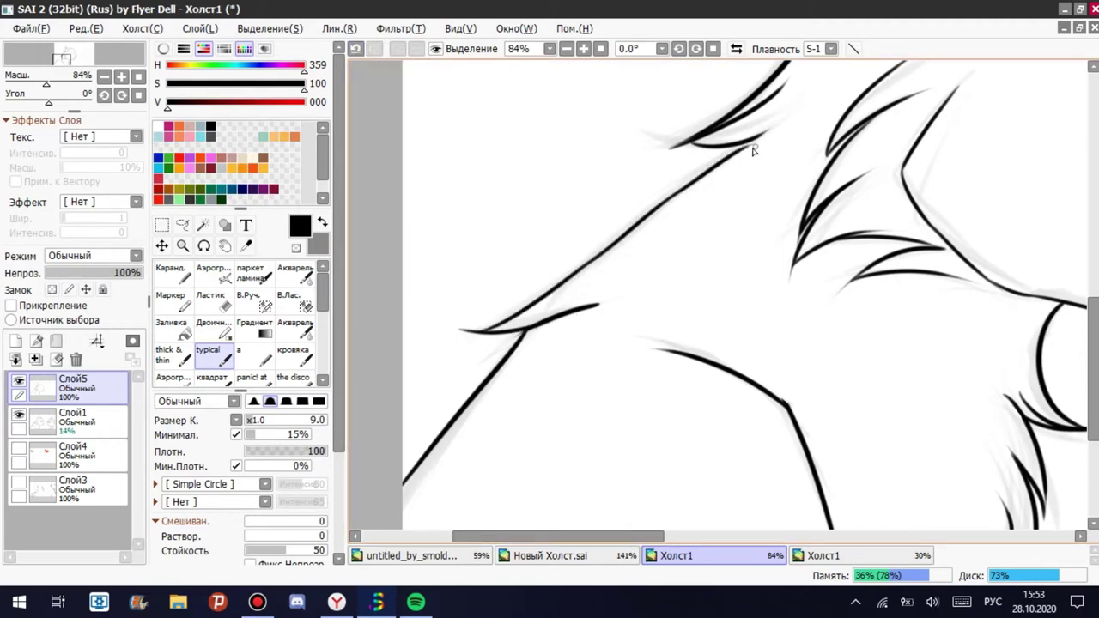
key("ctrl+z")
key("ctrl+z")
key("ctrl+z")
key("ctrl+z")
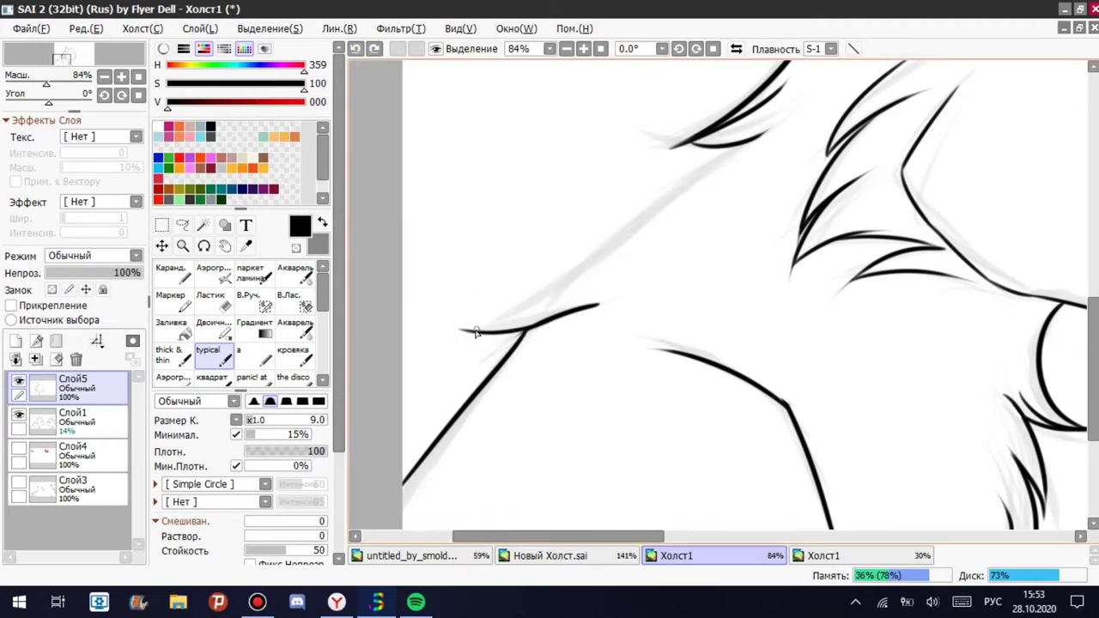
mouse_move(472, 334)
left_mouse_down()
mouse_move(675, 178)
mouse_move(747, 147)
left_mouse_up()
scroll(515, 184, "down", 1)
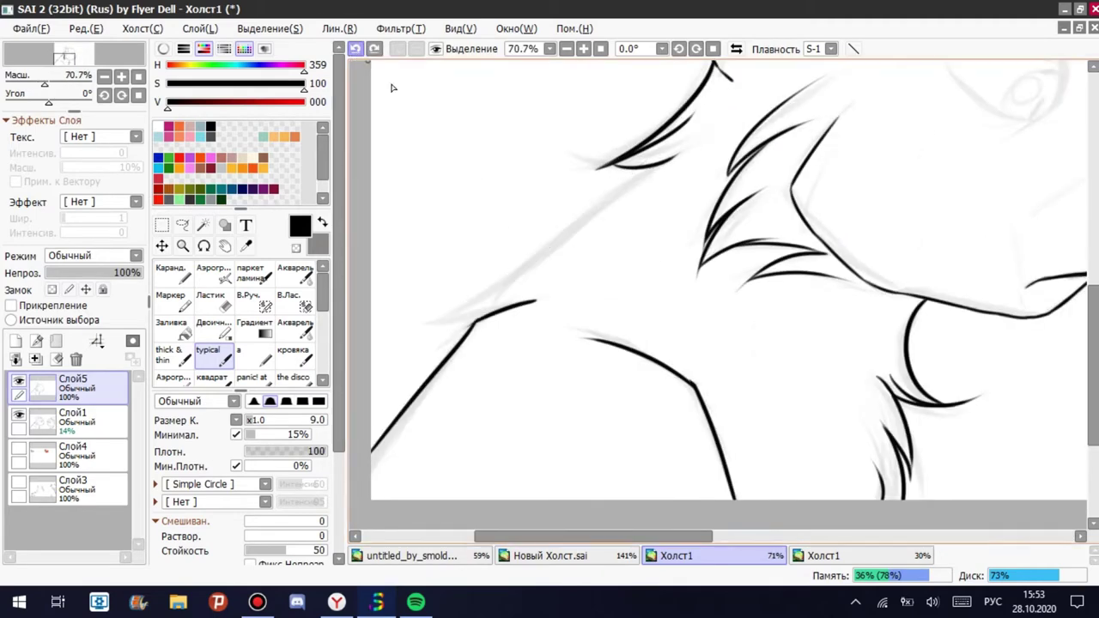
Ink the upper-back line from the neck tufts to a pointed shoulder tuft on a new layer above Слой5.
key("ctrl+shift+n")
scroll(579, 265, "down", 2)
scroll(722, 215, "up", 3)
left_click_drag(756, 185, 499, 376)
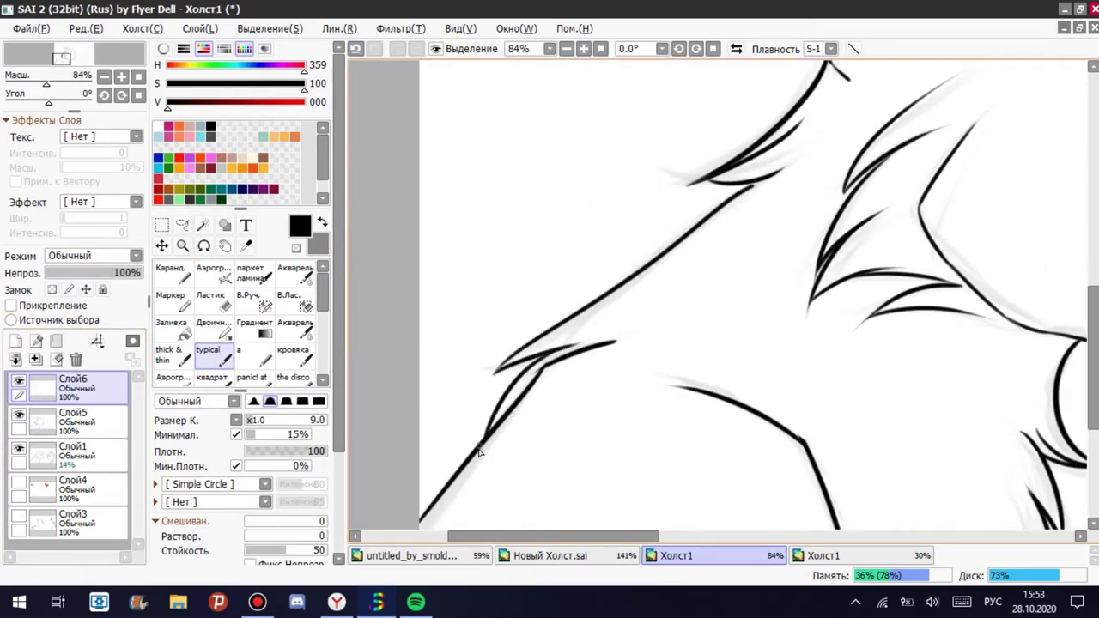
scroll(480, 453, "down", 1)
scroll(650, 246, "up", 7)
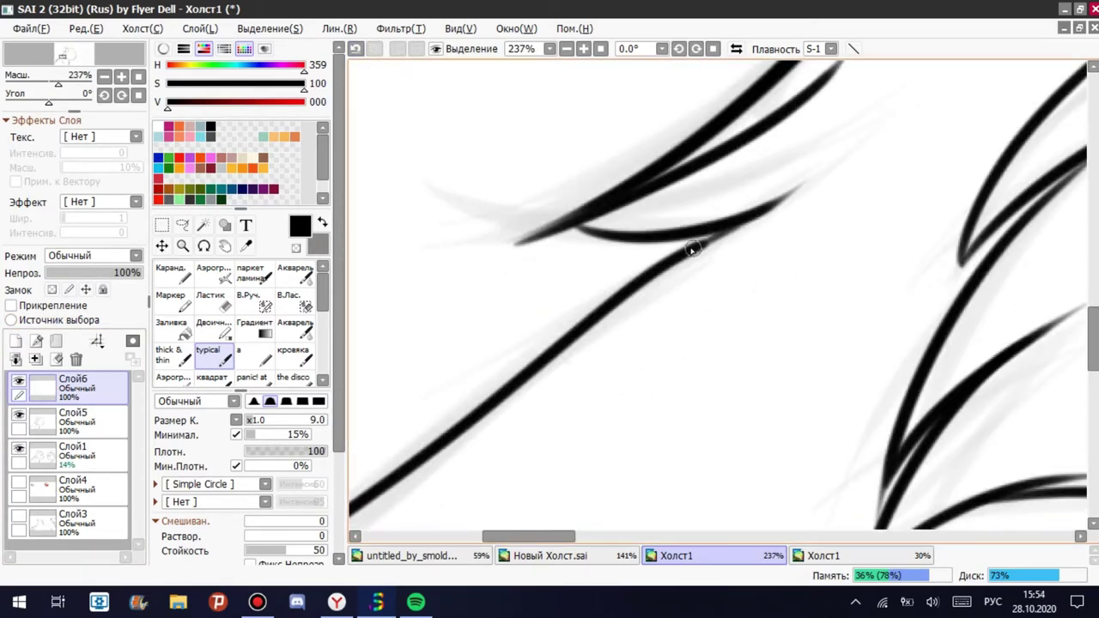
scroll(731, 225, "down", 7)
scroll(507, 283, "up", 3)
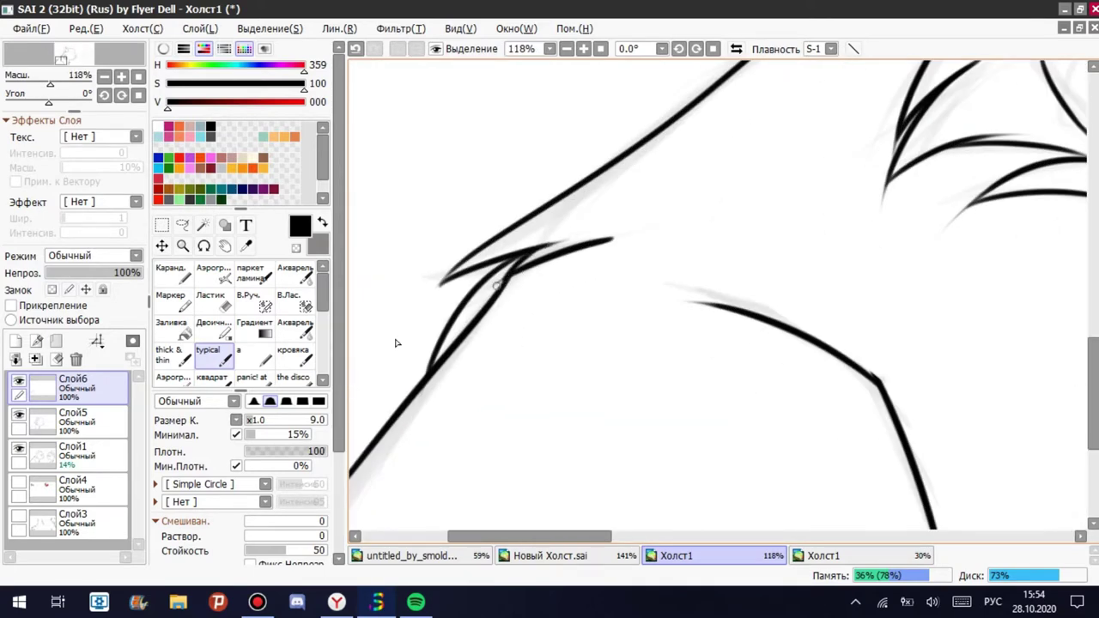
Erase the extra curve below the shoulder tuft and merge the new layer into Слой5.
key("e")
left_click_drag(417, 382, 455, 331)
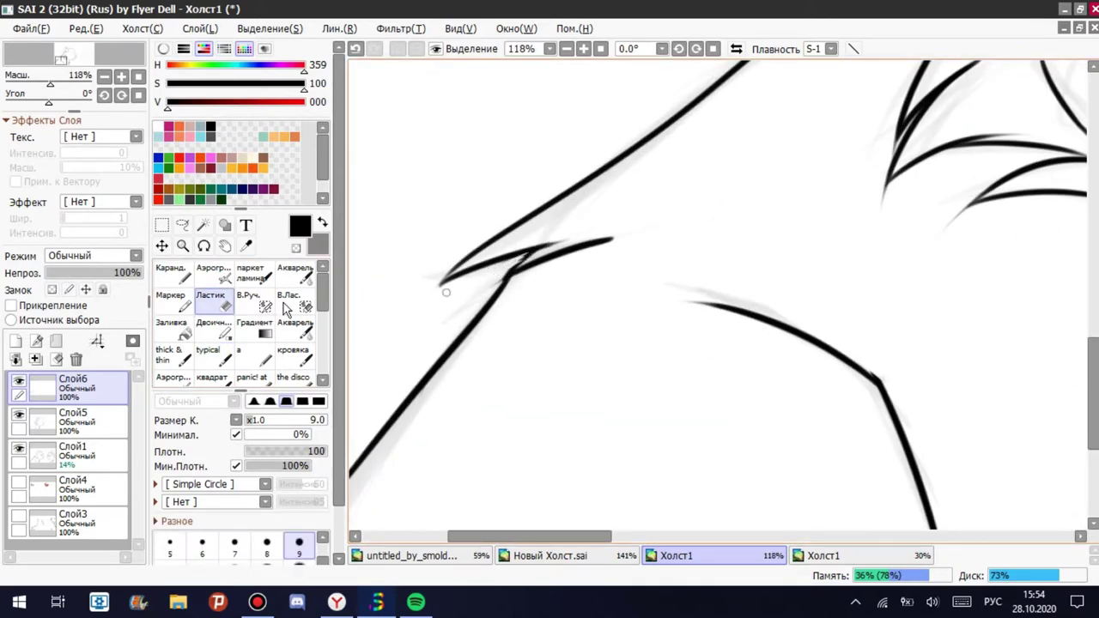
key("e")
key("ctrl+z")
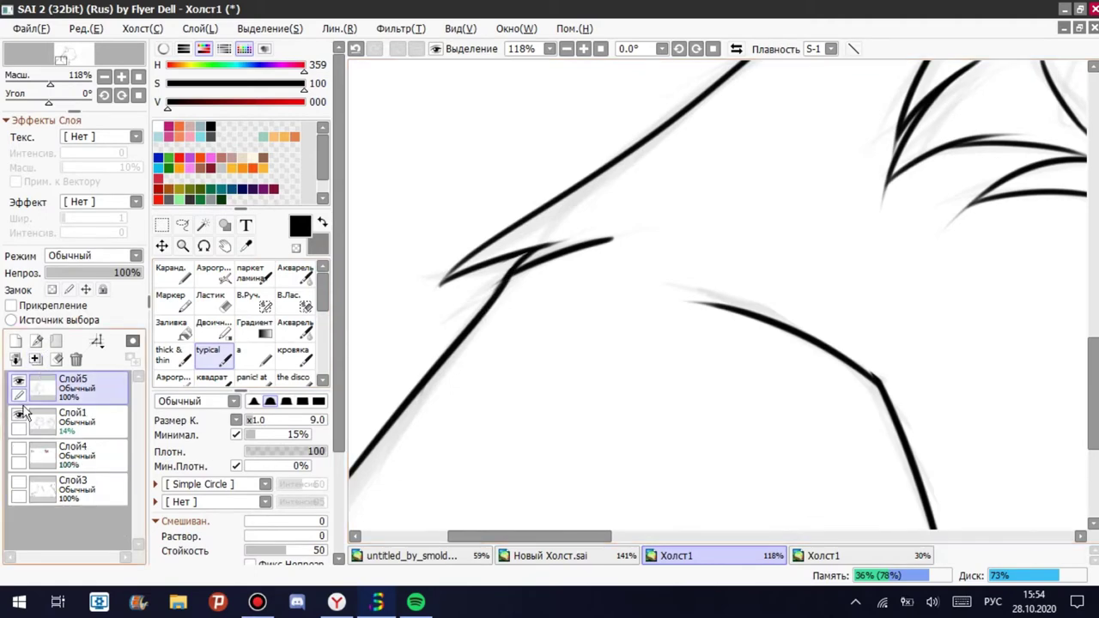
Erase the leftover inner shoulder stroke with the sketch layer Слой1 hidden, and show the sketch again.
scroll(538, 412, "down", 4)
scroll(619, 358, "up", 4)
key("e")
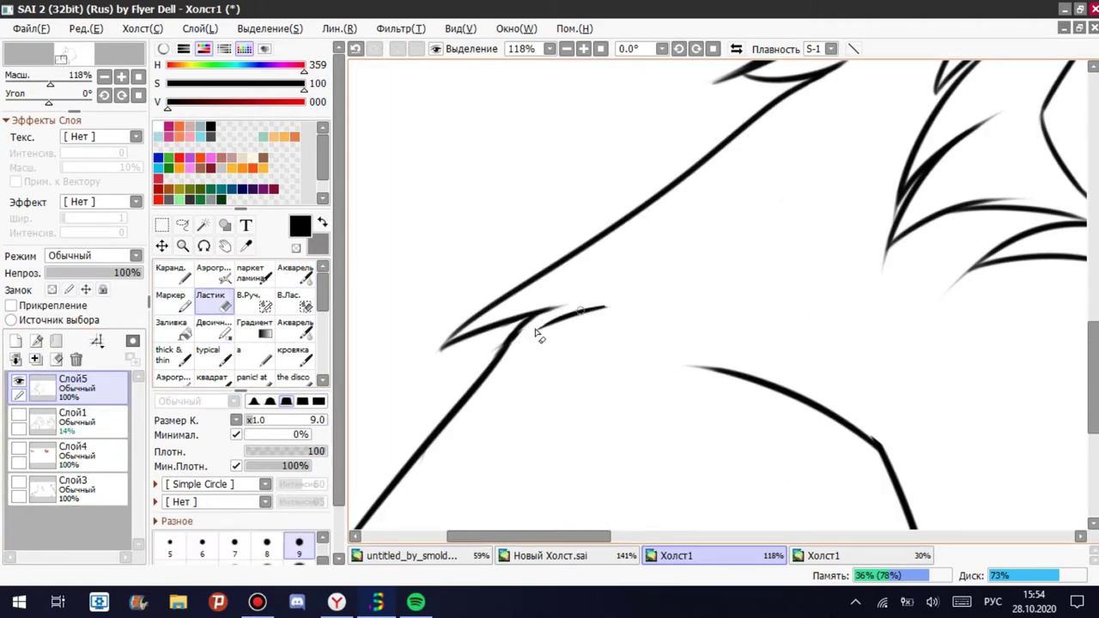
left_click(19, 413)
Ink a second small fur tuft below the shoulder tip on a new layer and merge it into Слой5.
left_click(169, 355)
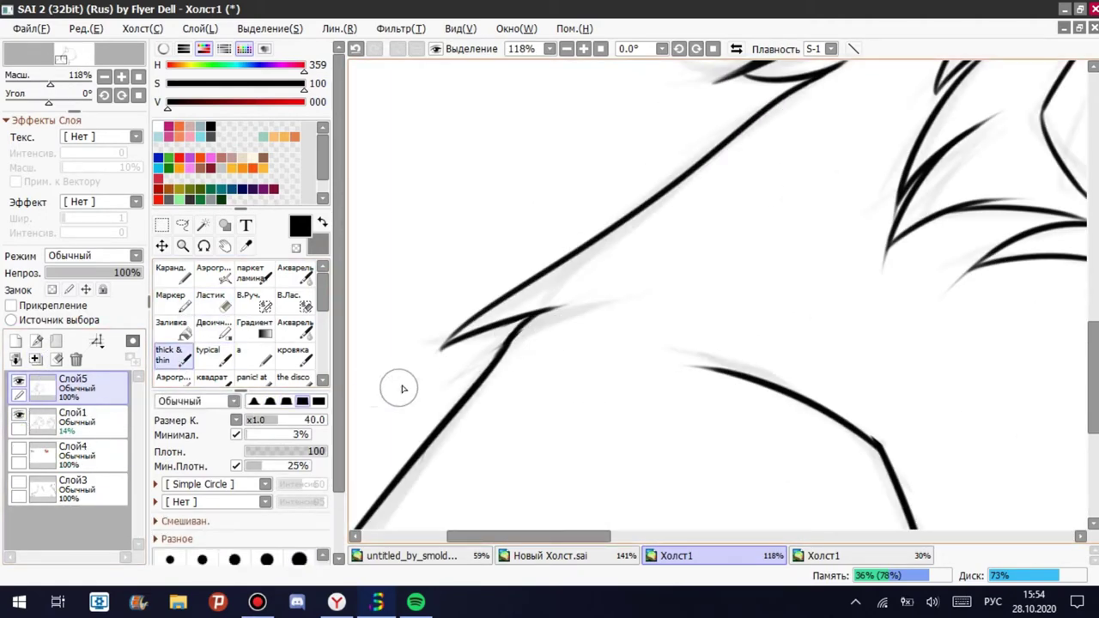
key("b")
key("ctrl+y")
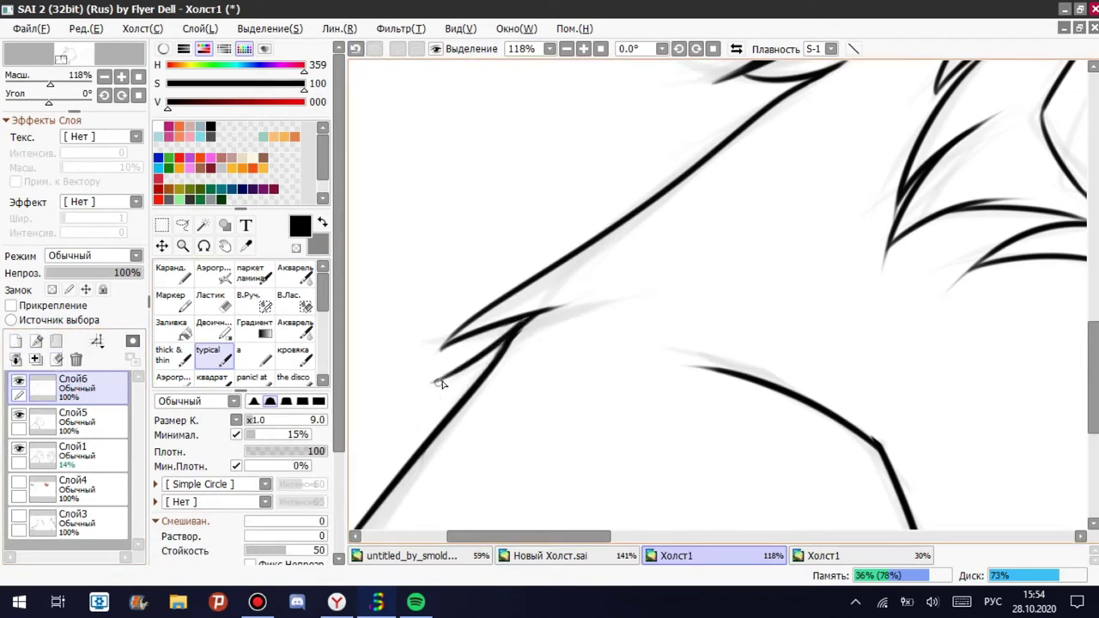
key("e")
key("ctrl+z")
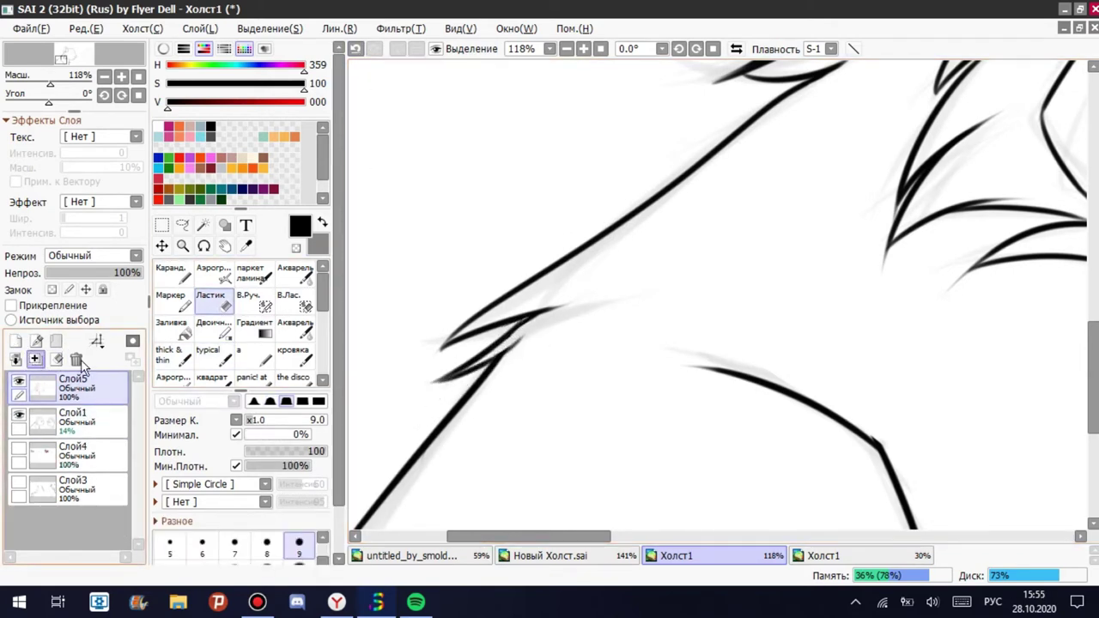
Ink both sides of the far ear above the head on a new layer with the typical brush.
scroll(524, 329, "down", 4)
scroll(729, 216, "up", 2)
key("ctrl+y")
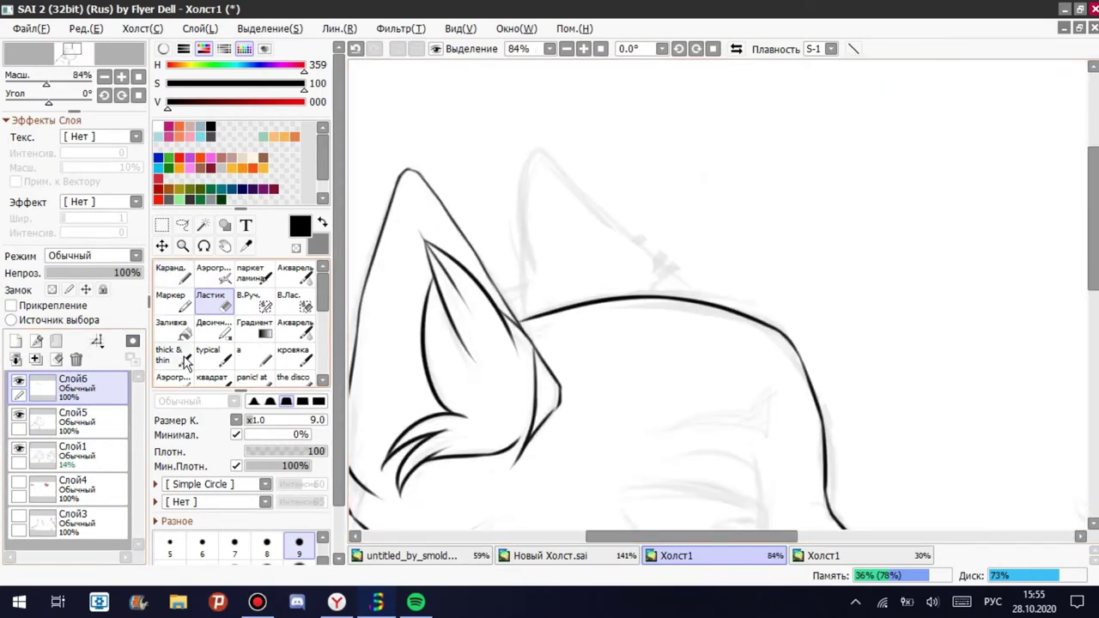
key("b")
key("ctrl+z")
left_click_drag(536, 175, 542, 335)
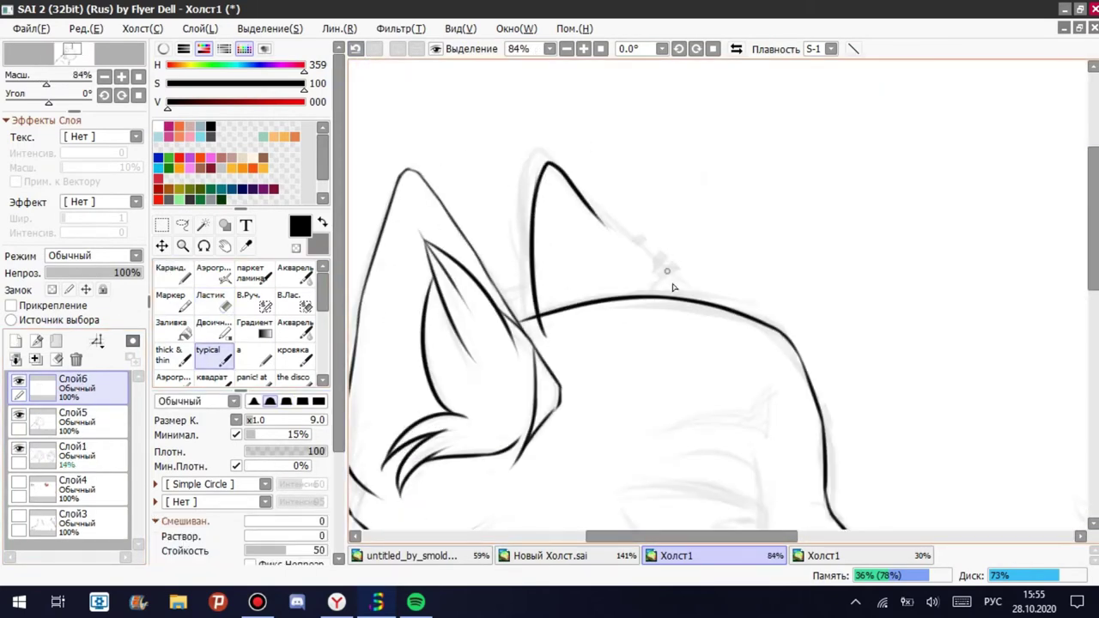
left_click_drag(616, 244, 682, 336)
Move the far ear's outline onto the head line, erase its overshooting ends and merge the layer into Слой5.
key("ctrl+t")
left_click_drag(592, 395, 574, 376)
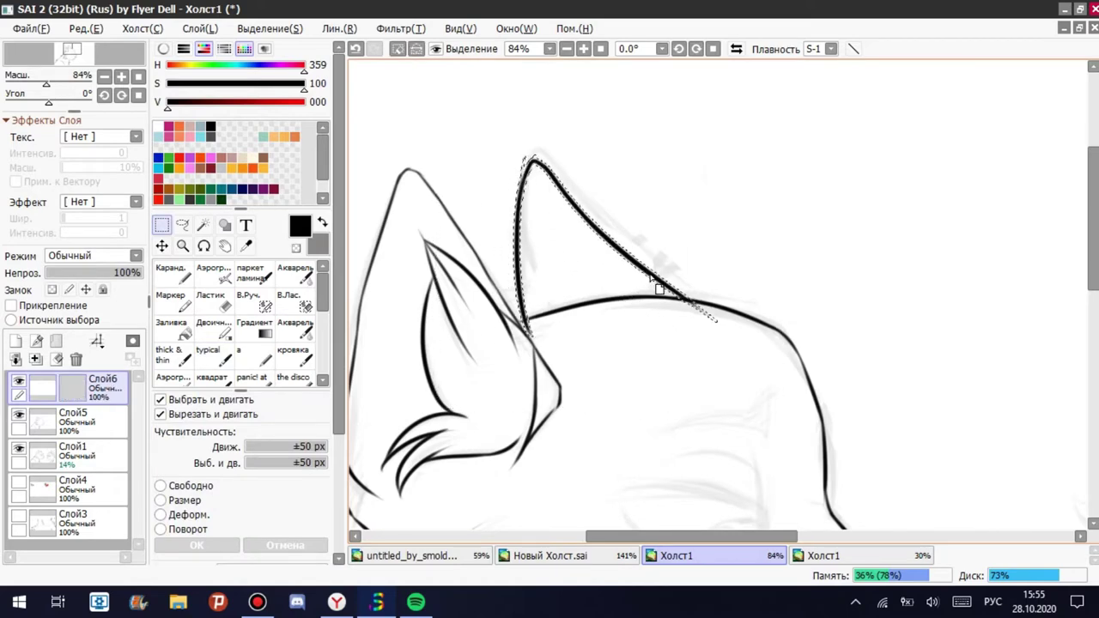
key("Return")
key("e")
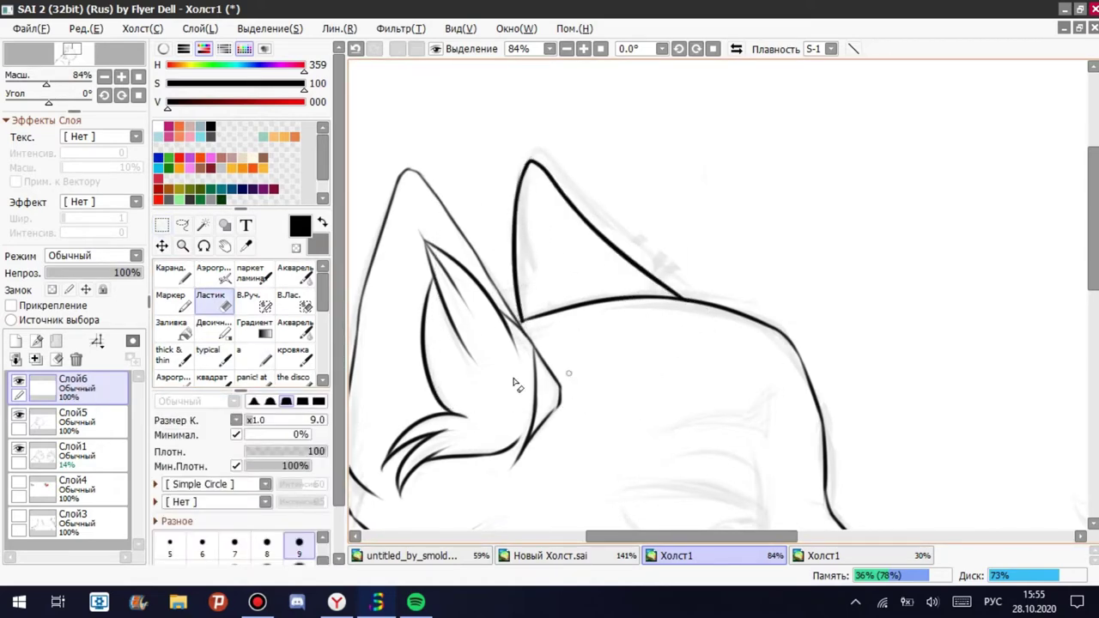
key("ctrl+e")
Try a stroke with the кровяка brush beside the eye sketch.
scroll(653, 382, "down", 3)
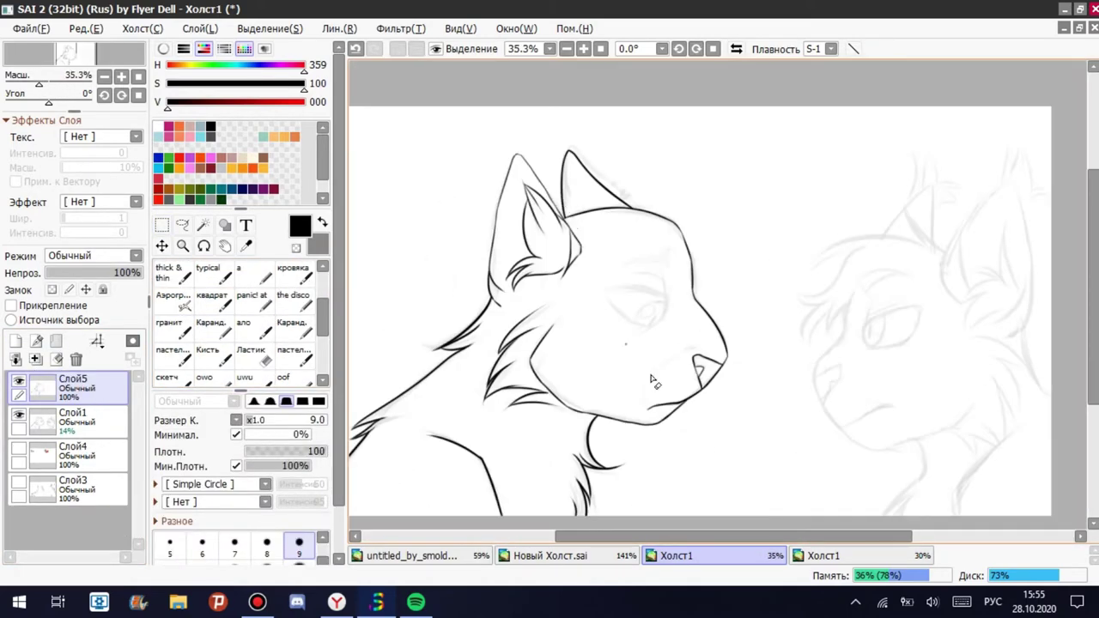
scroll(724, 191, "up", 7)
key("b")
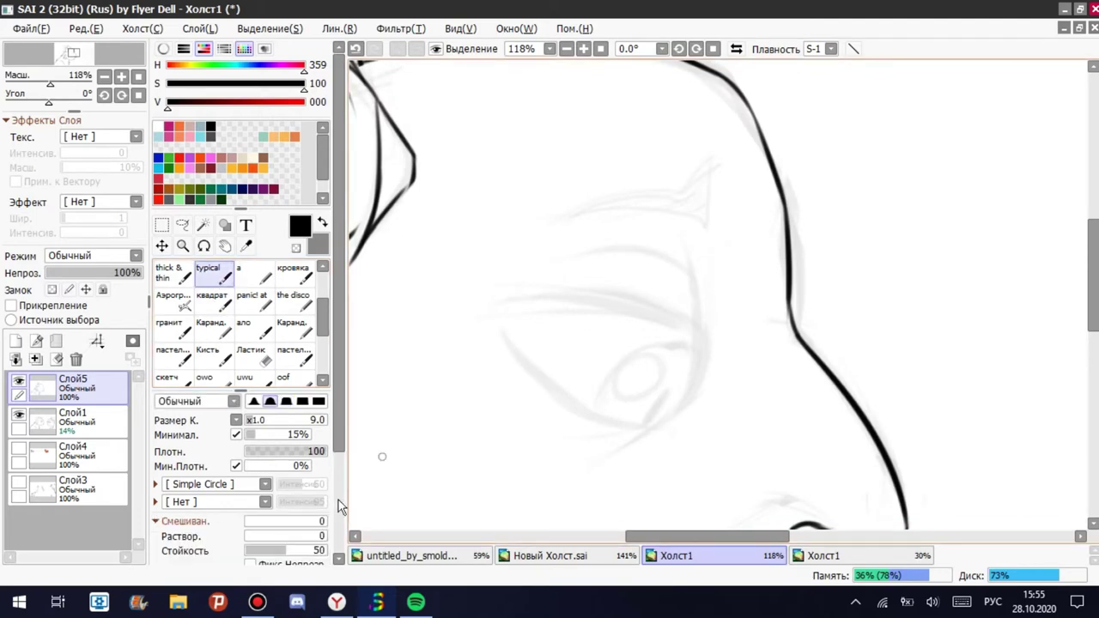
left_click(311, 282)
left_click_drag(576, 250, 395, 425)
key("ctrl+z")
Replace the brush preset a with a copy of the typical brush named typical 2.
right_click(257, 283)
left_click(219, 284)
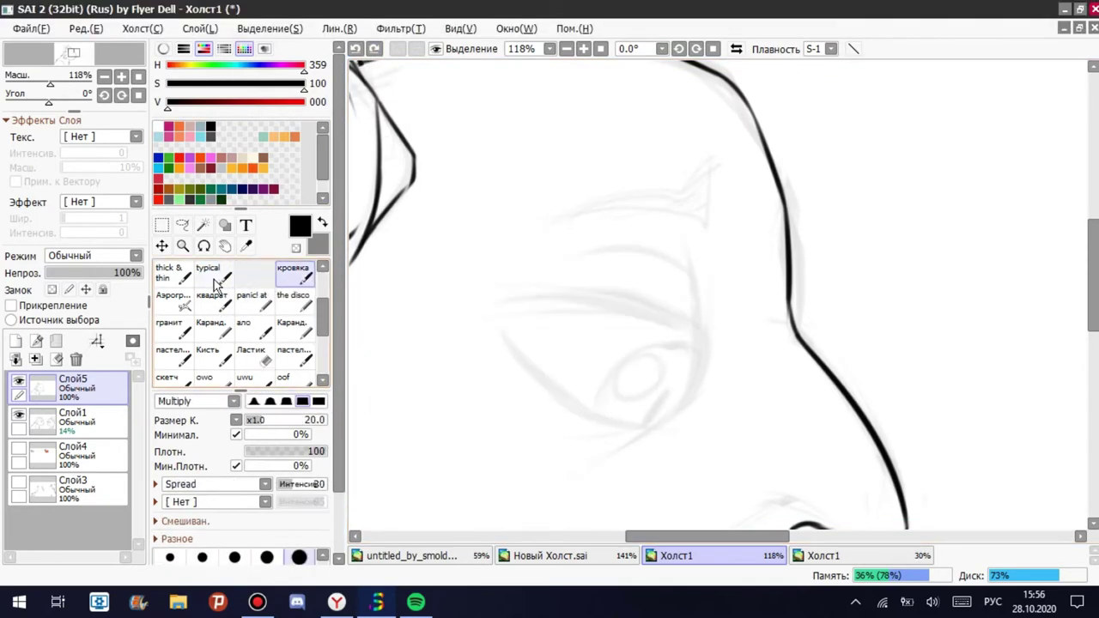
double_click(249, 273)
type("2")
key("Return")
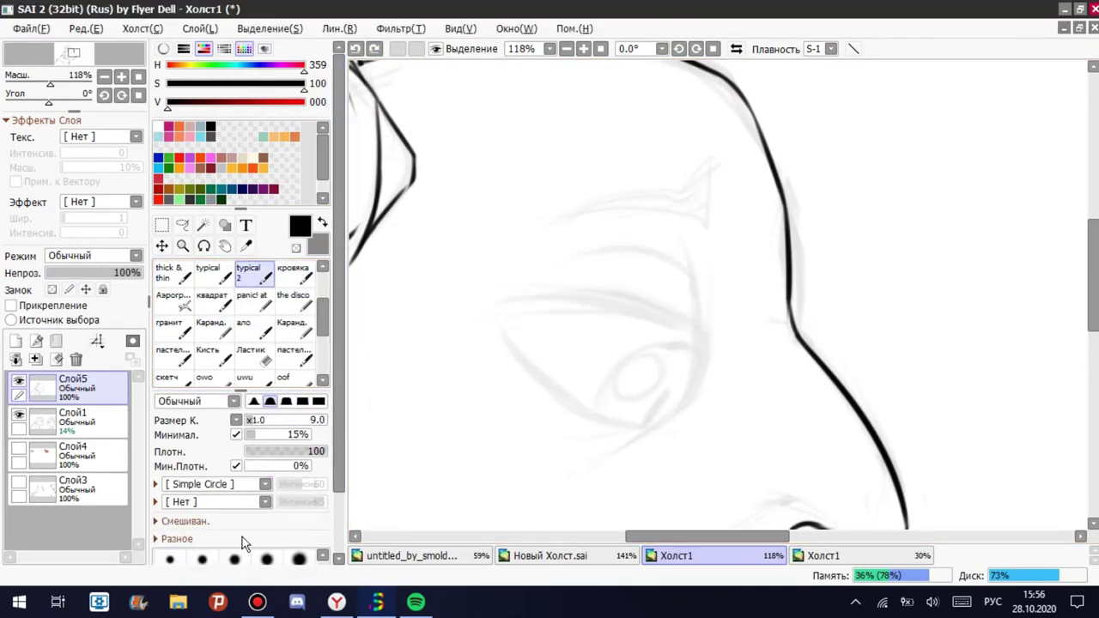
Ink the thick upper eyelid line with the typical 2 brush at size 12.
scroll(243, 543, "down", 3)
left_click(202, 496)
mouse_move(480, 314)
left_mouse_down()
mouse_move(657, 316)
mouse_move(723, 342)
left_mouse_up()
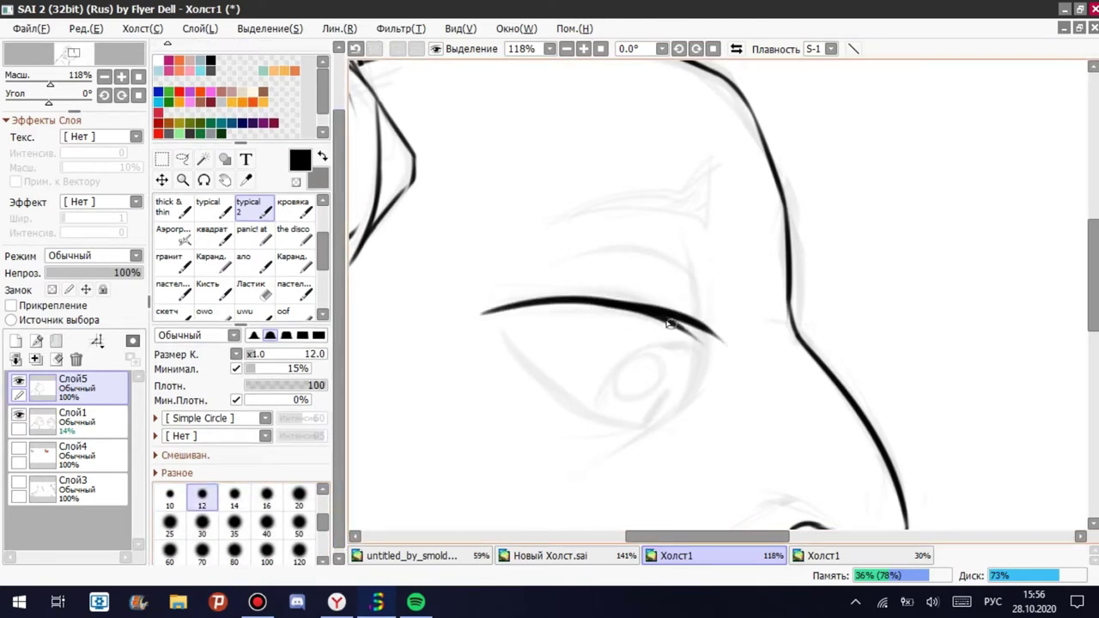
mouse_move(496, 315)
left_mouse_down()
mouse_move(657, 416)
mouse_move(704, 341)
left_mouse_up()
left_click(355, 48)
Ink the lower eyelid, inner eye corner and eyelid crease with the typical brush at size 9.
mouse_move(483, 312)
left_mouse_down()
mouse_move(676, 323)
mouse_move(705, 352)
mouse_move(543, 271)
mouse_move(589, 418)
mouse_move(652, 438)
left_mouse_up()
left_click(207, 207)
key("ctrl+z")
mouse_move(504, 335)
left_mouse_down()
mouse_move(596, 422)
mouse_move(646, 436)
left_mouse_up()
left_click(356, 48)
left_click_drag(572, 411, 635, 425)
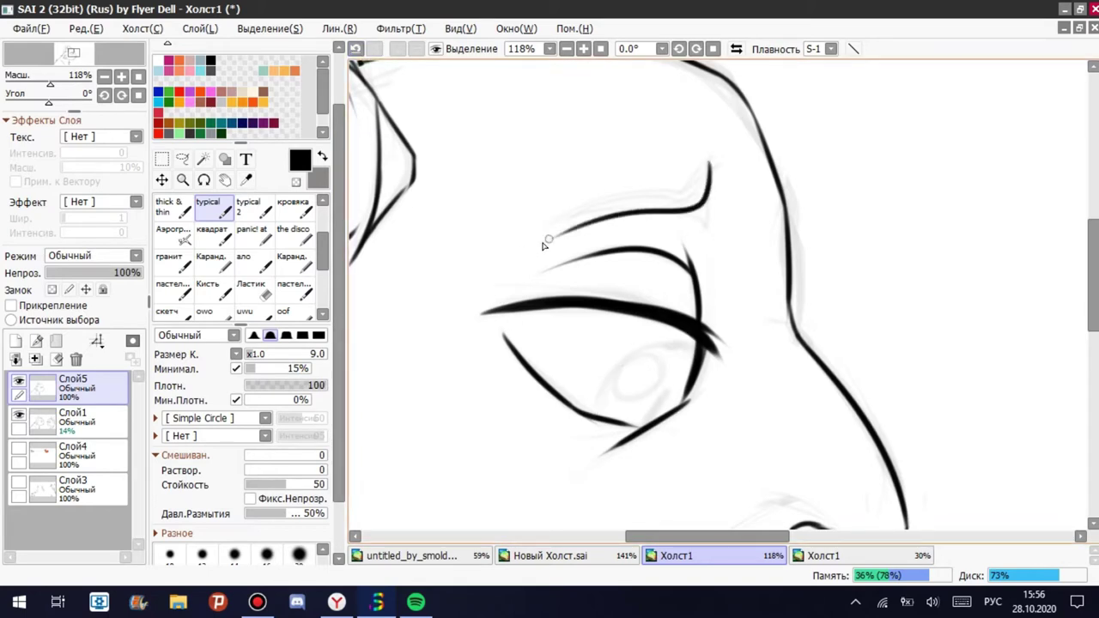
Ink the eyebrow's upper edge so it joins the lower edge in a closed pointed shape.
left_click_drag(544, 246, 706, 199)
left_click(357, 49)
mouse_move(537, 230)
left_mouse_down()
mouse_move(713, 156)
mouse_move(560, 217)
left_mouse_up()
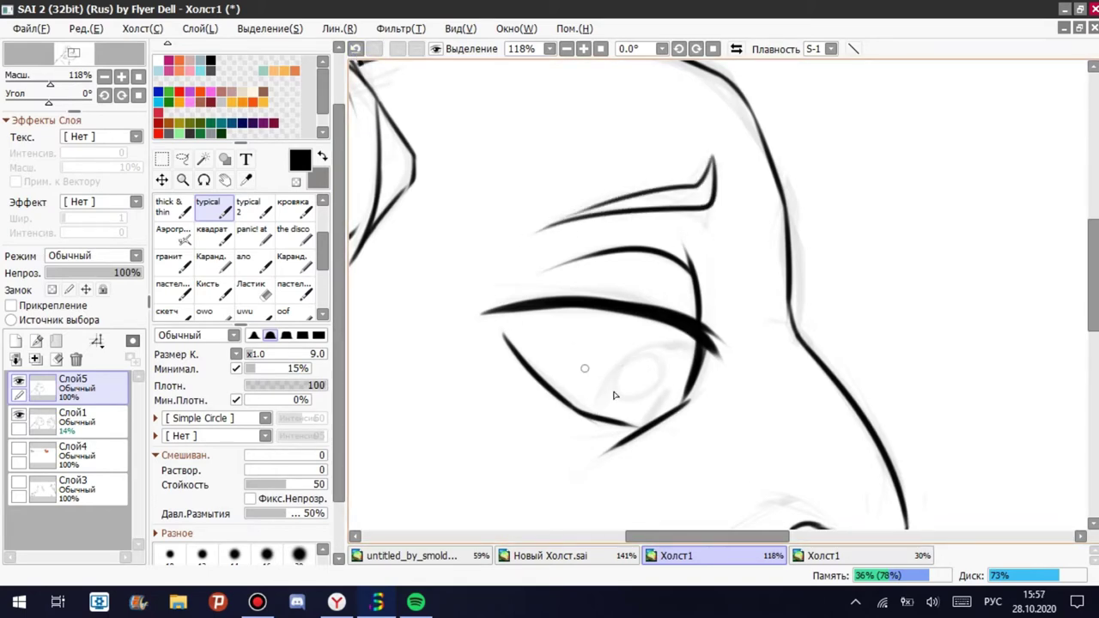
Try to ink the iris curve on Слой5 and compare the eye with the sketch layer hidden and shown.
left_click_drag(595, 410, 678, 348)
scroll(324, 286, "up", 3)
left_click(211, 234)
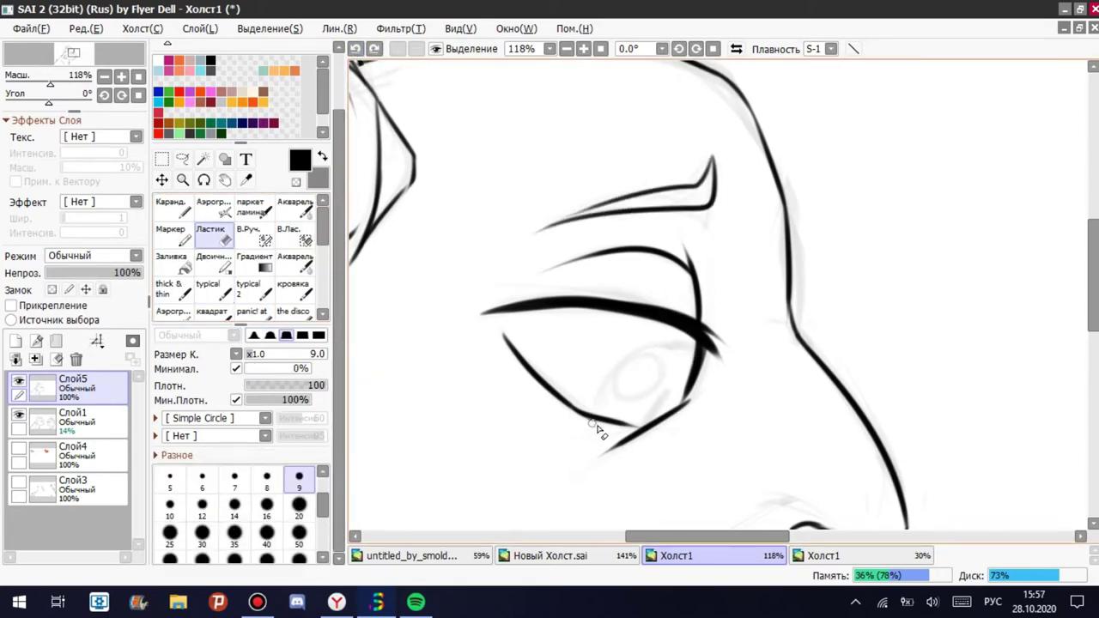
left_click(21, 417)
left_click(21, 417)
Ink the iris arc and the short line inside it on a new layer, and merge the layer into Слой5.
left_click(15, 341)
left_click(208, 290)
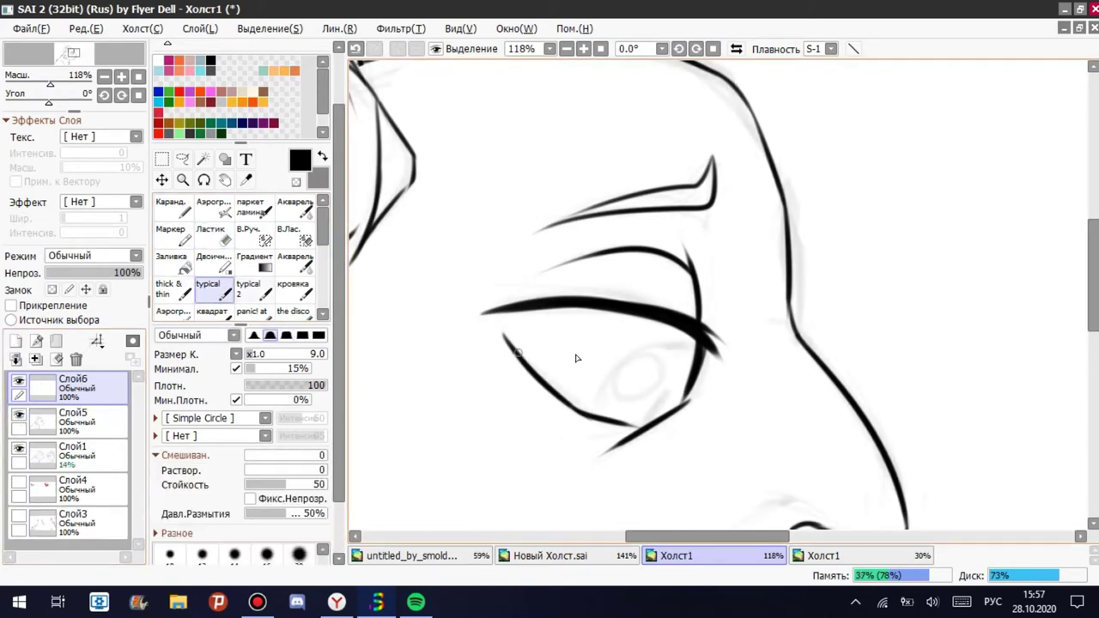
mouse_move(595, 410)
left_mouse_down()
mouse_move(669, 349)
mouse_move(642, 354)
left_mouse_up()
left_click(360, 49)
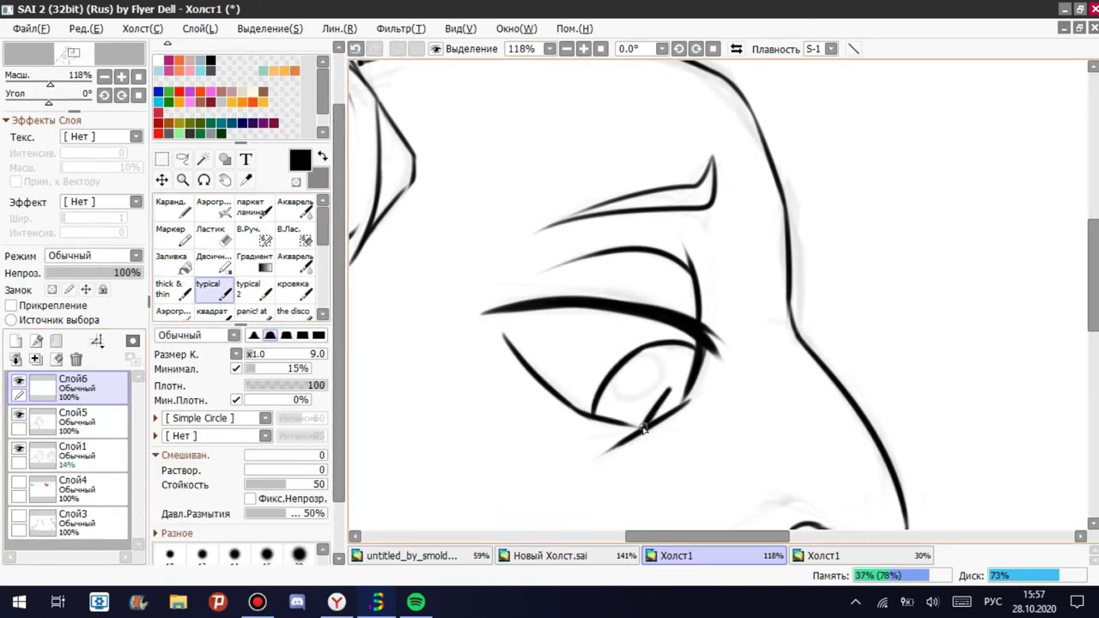
left_click_drag(687, 400, 623, 432)
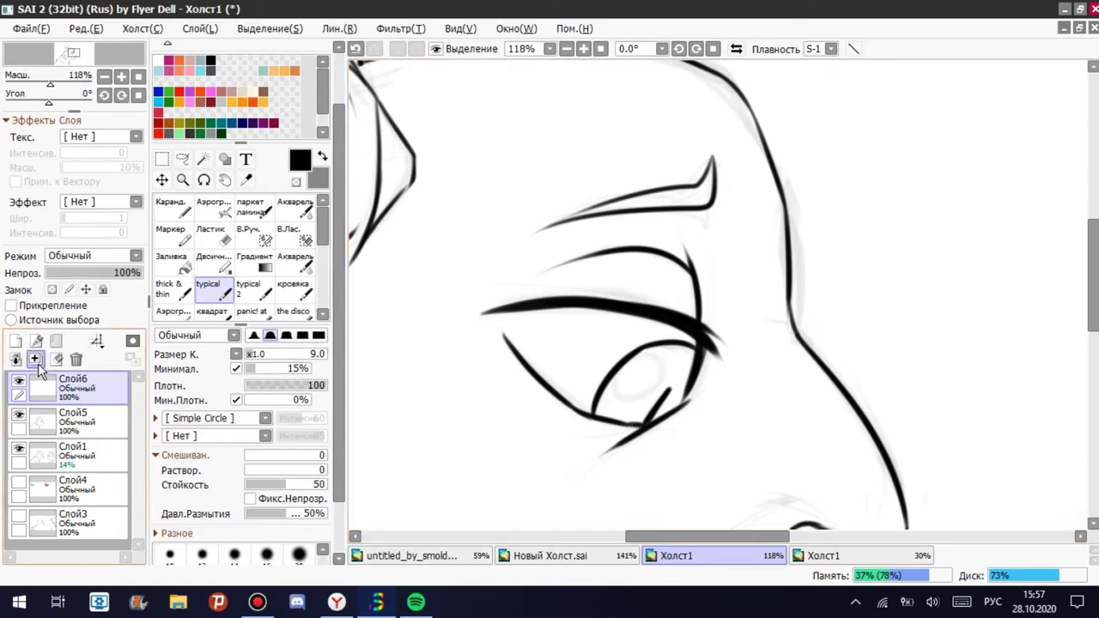
key("ctrl+z")
Try to ink the fur tufts inside the second head's near ear.
scroll(712, 252, "down", 8)
scroll(736, 245, "up", 2)
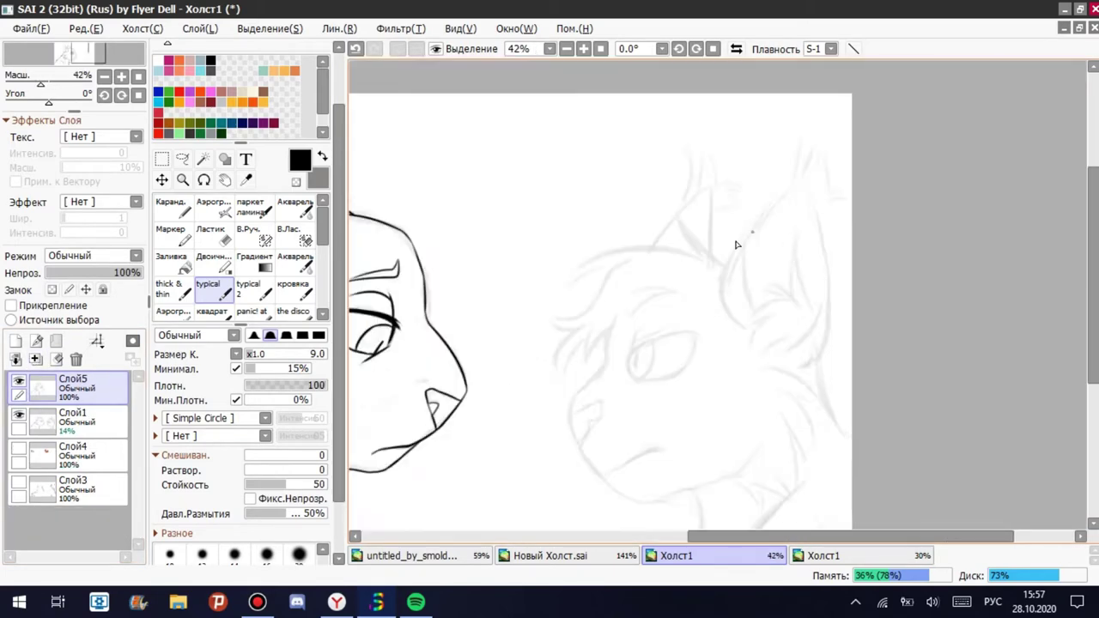
scroll(724, 245, "down", 2)
scroll(724, 246, "up", 5)
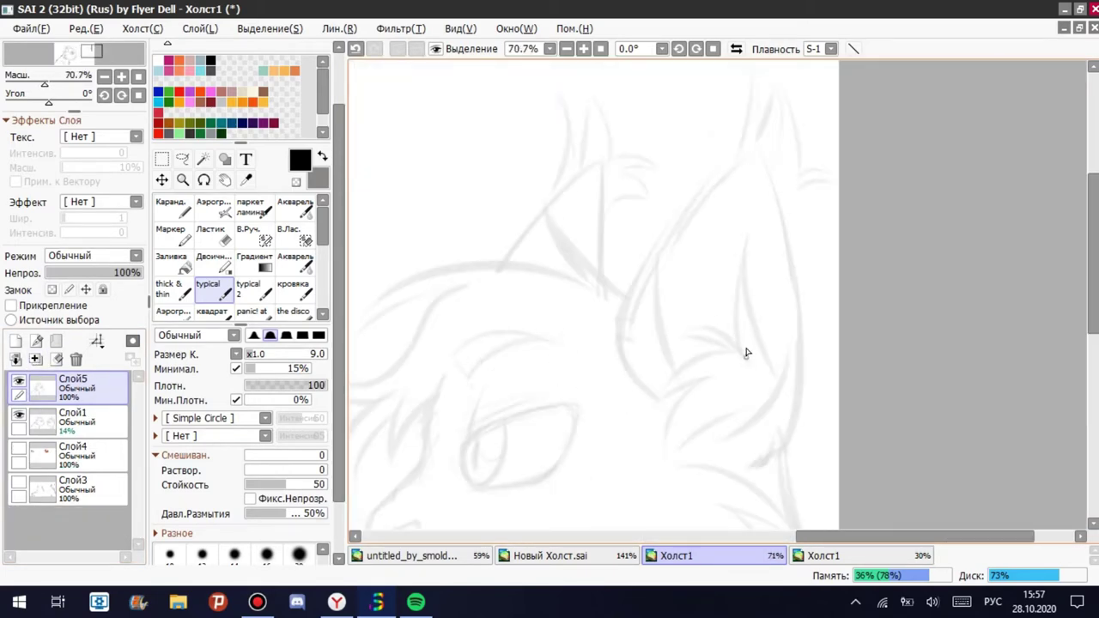
left_click_drag(736, 347, 668, 349)
left_click_drag(727, 353, 642, 418)
left_click_drag(643, 421, 698, 389)
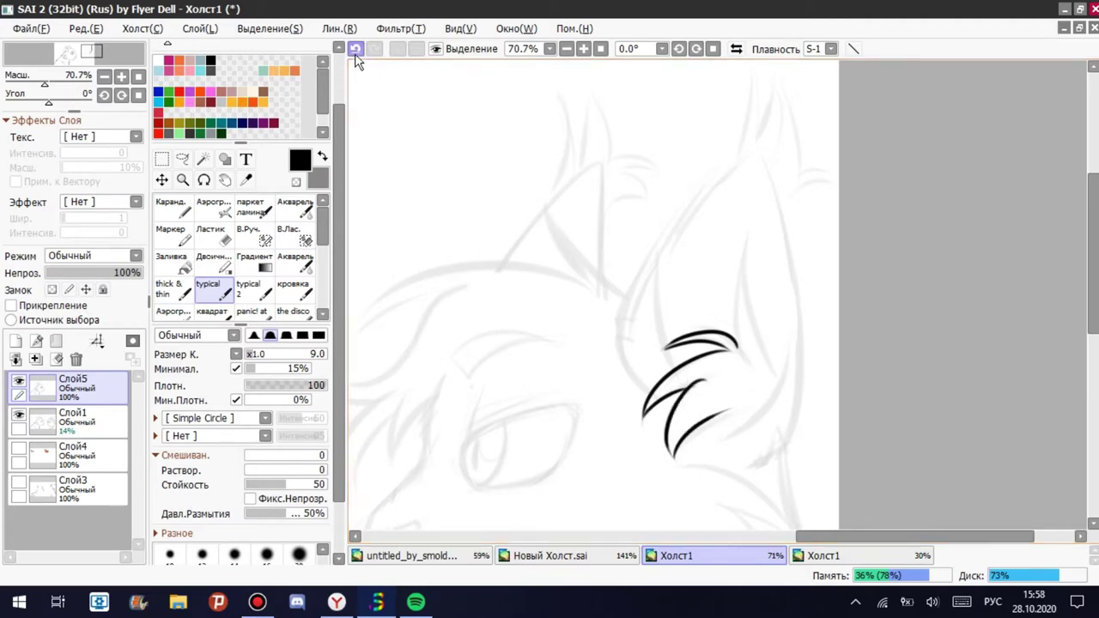
key("ctrl+z")
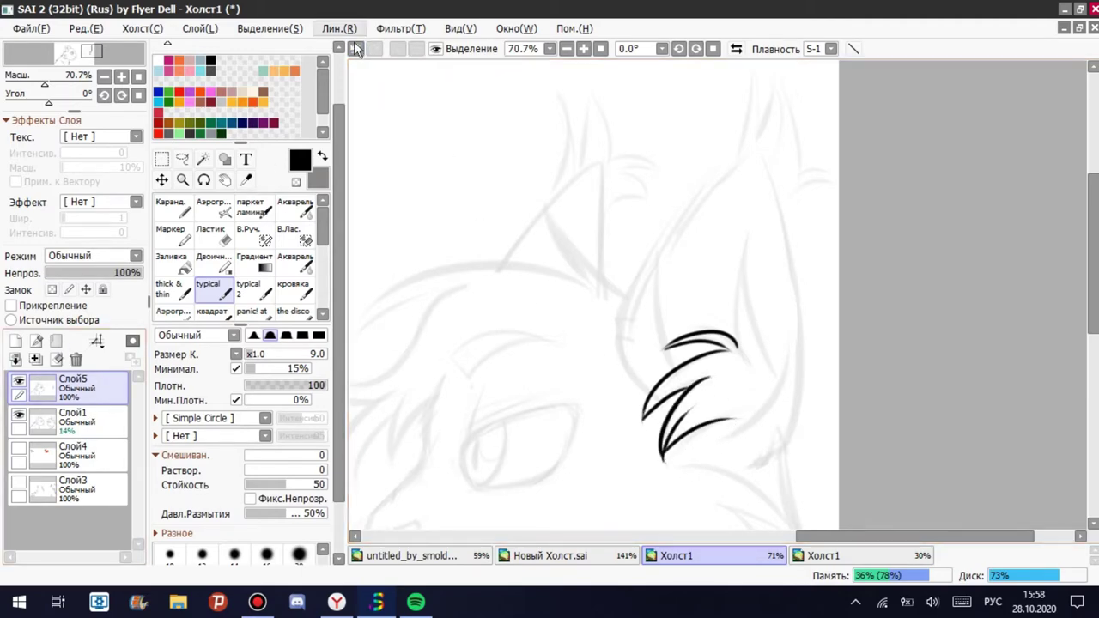
key("ctrl+z")
key("ctrl+z")
key("ctrl+z")
key("ctrl+z")
Ink the jagged fur tufts inside the second head's near ear with the typical brush at size 9.
scroll(694, 239, "down", 5)
scroll(694, 238, "up", 5)
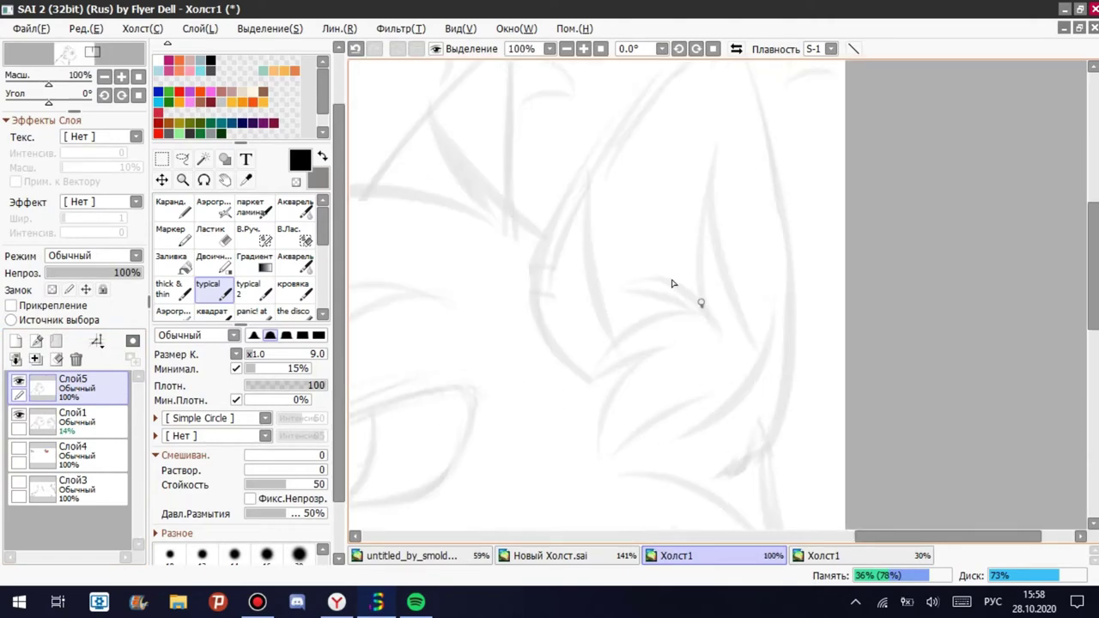
left_click_drag(699, 302, 588, 388)
left_click_drag(664, 348, 607, 399)
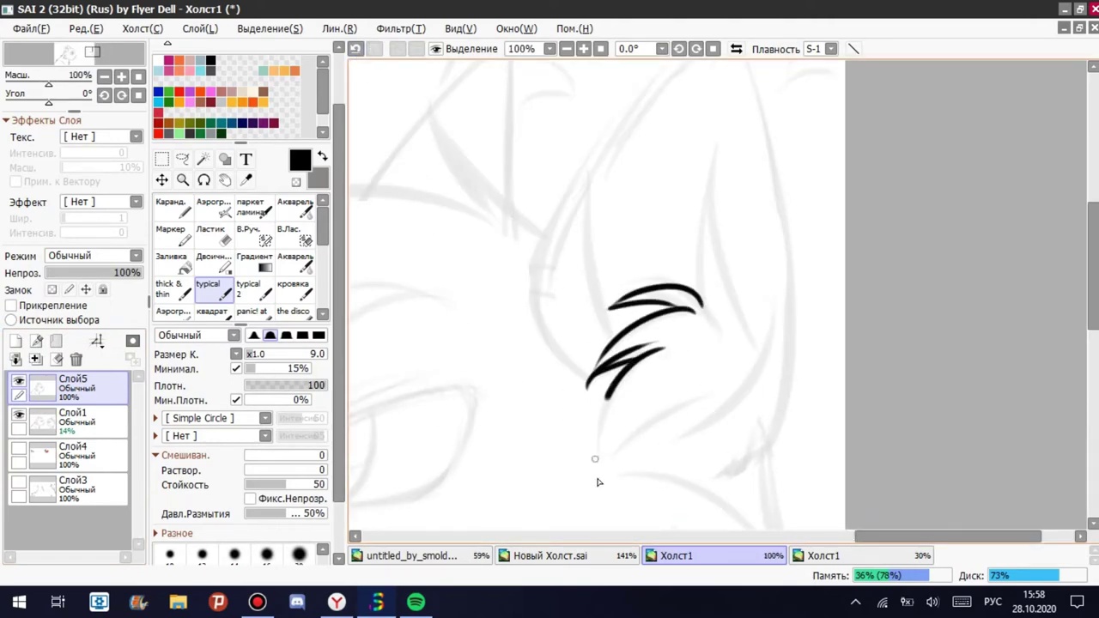
left_click_drag(605, 447, 709, 399)
Ink the tall pointed spike rising from the inner-ear fur with two curved strokes.
left_click_drag(700, 305, 713, 174)
left_click_drag(713, 176, 748, 365)
key("ctrl+z")
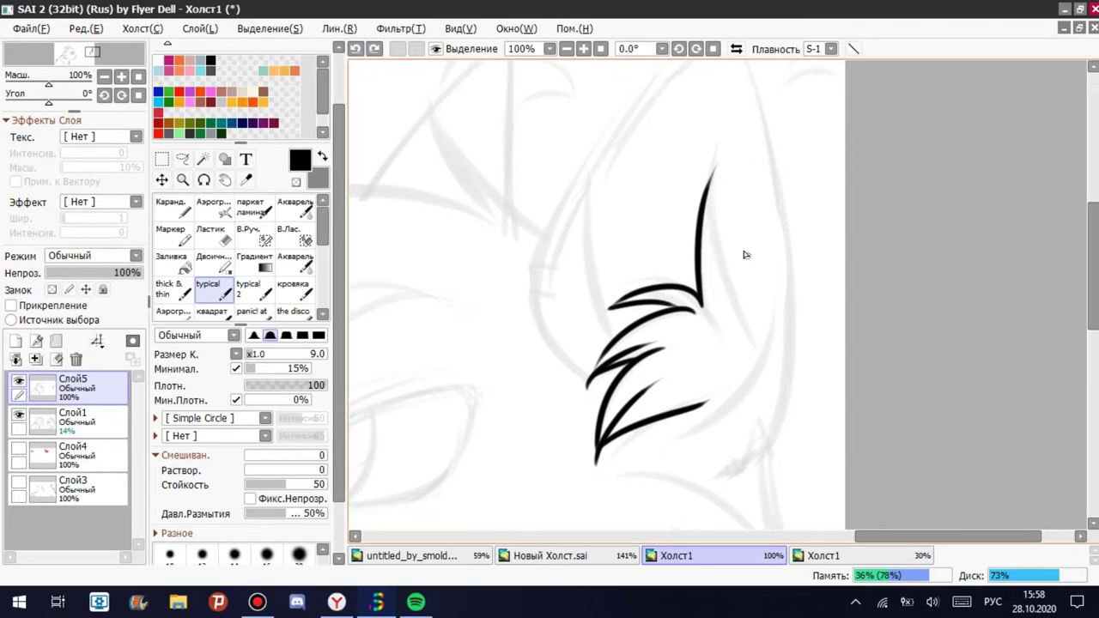
left_click_drag(709, 180, 749, 333)
Ink the two curves at the near ear's lower back edge and trim the tip of the lowest fur tuft.
left_click_drag(733, 404, 792, 288)
mouse_move(703, 472)
left_mouse_down()
mouse_move(740, 468)
mouse_move(796, 378)
left_mouse_up()
left_click_drag(787, 182, 778, 346)
key("ctrl+z")
left_click_drag(787, 236, 790, 373)
key("ctrl+z")
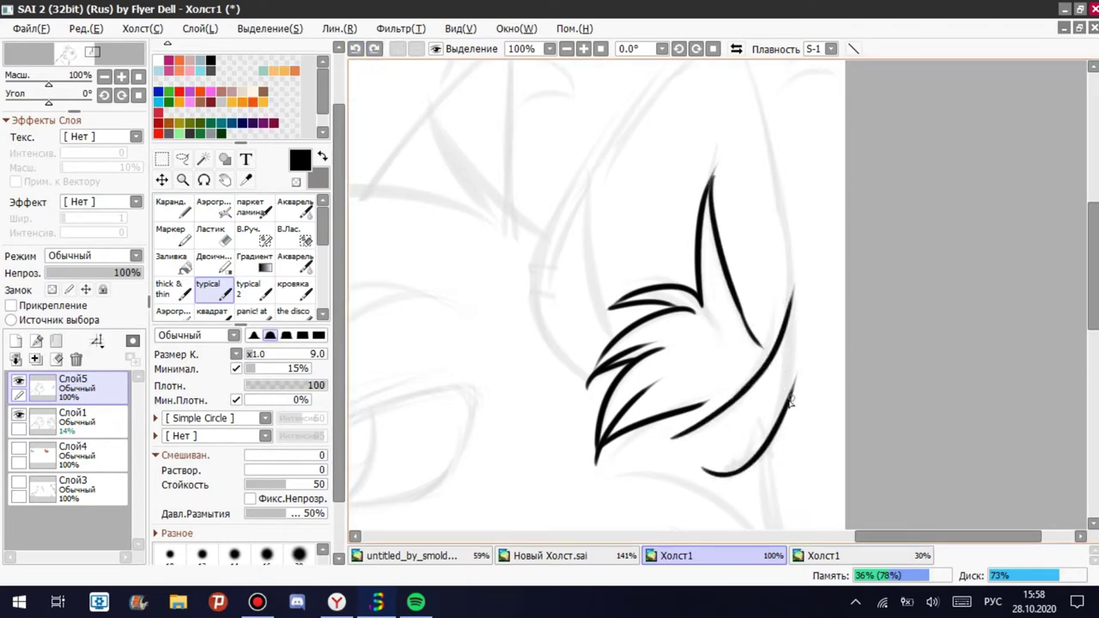
key("e")
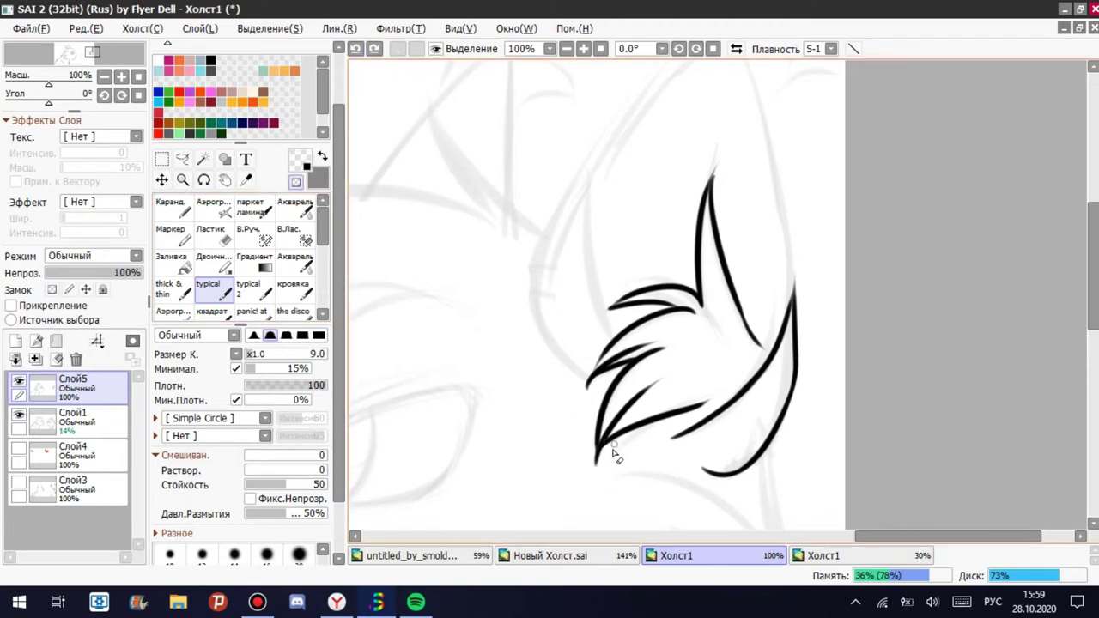
key("e")
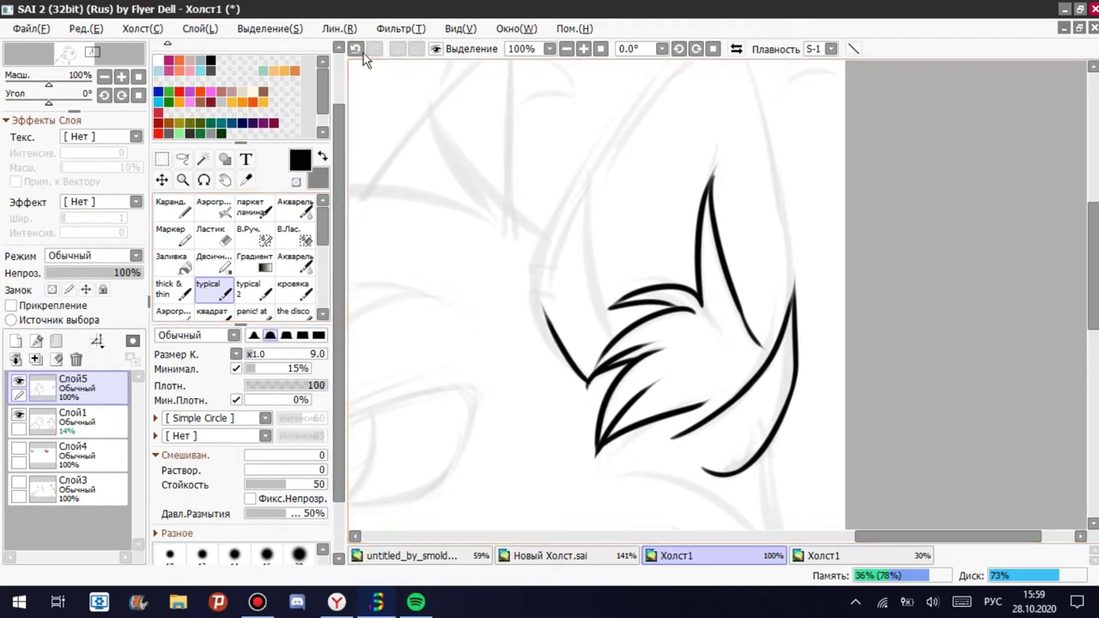
Ink the near ear's lower front edge as a bent outline and clean up its corner.
key("ctrl+z")
mouse_move(589, 170)
left_mouse_down()
mouse_move(574, 376)
mouse_move(588, 337)
left_mouse_up()
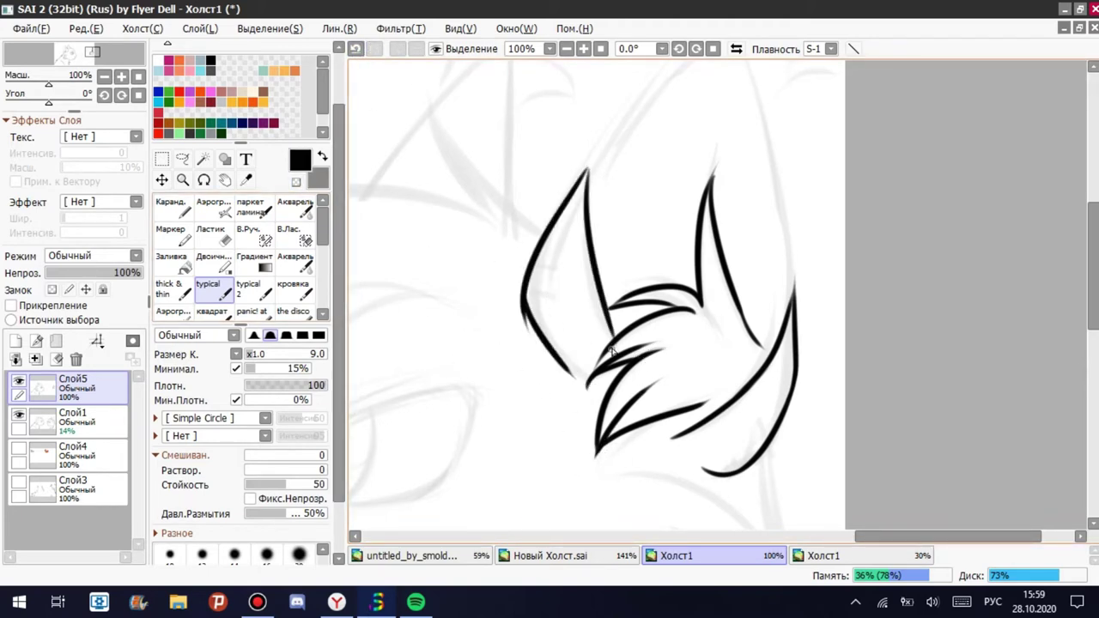
key("ctrl+z")
key("e")
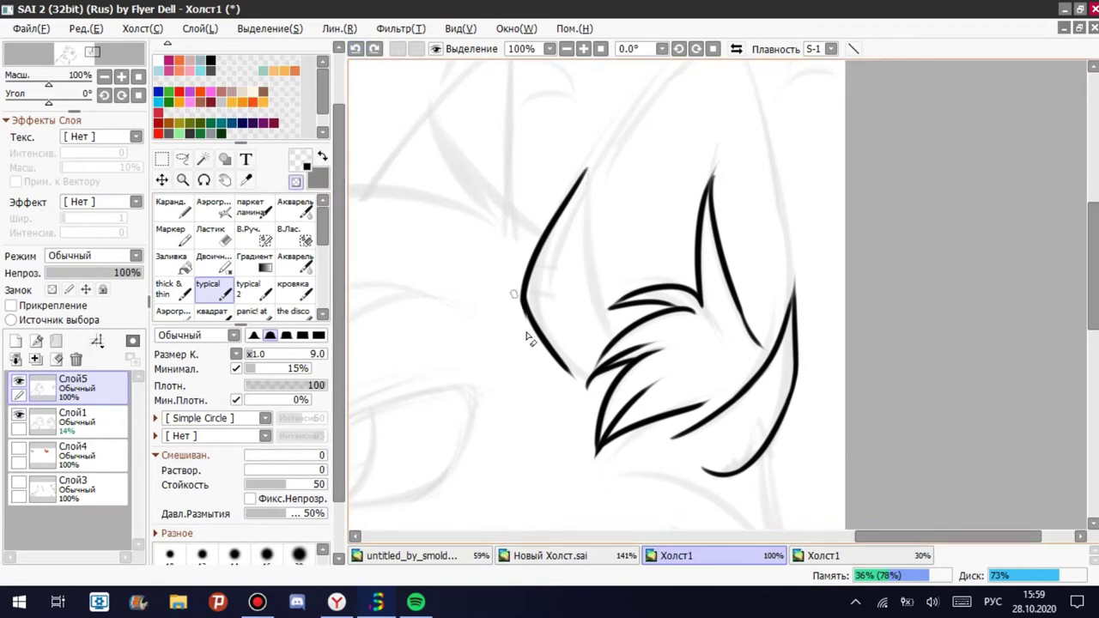
key("e")
Ink the near ear's front edge up to the tip, add the back edge on a new layer, and merge it into Слой5.
scroll(606, 233, "up", 1)
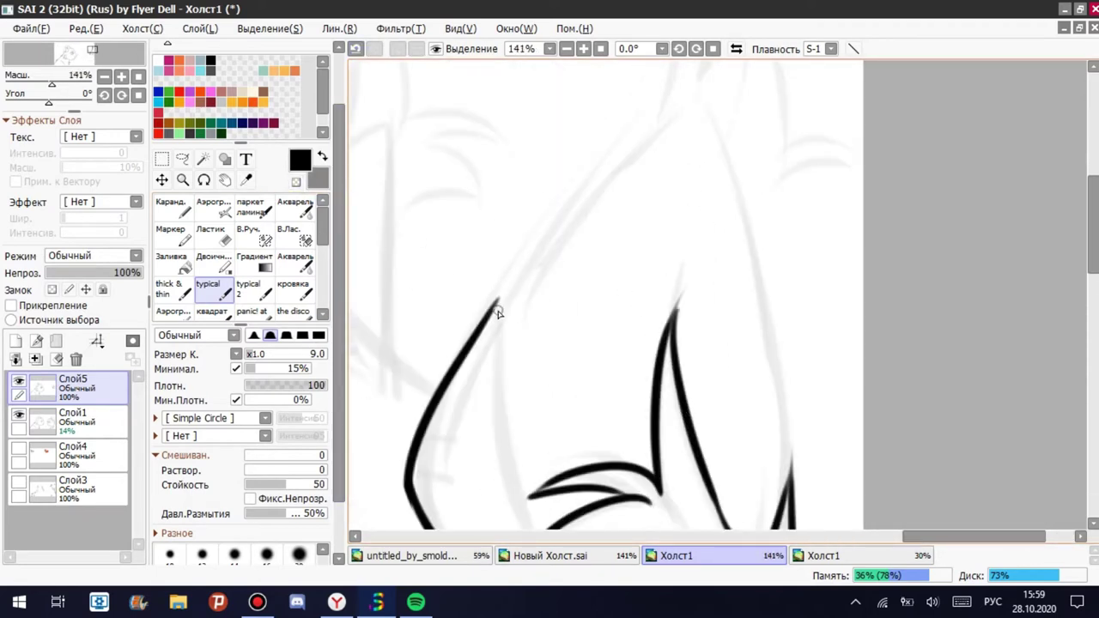
left_click_drag(498, 311, 633, 163)
key("ctrl+z")
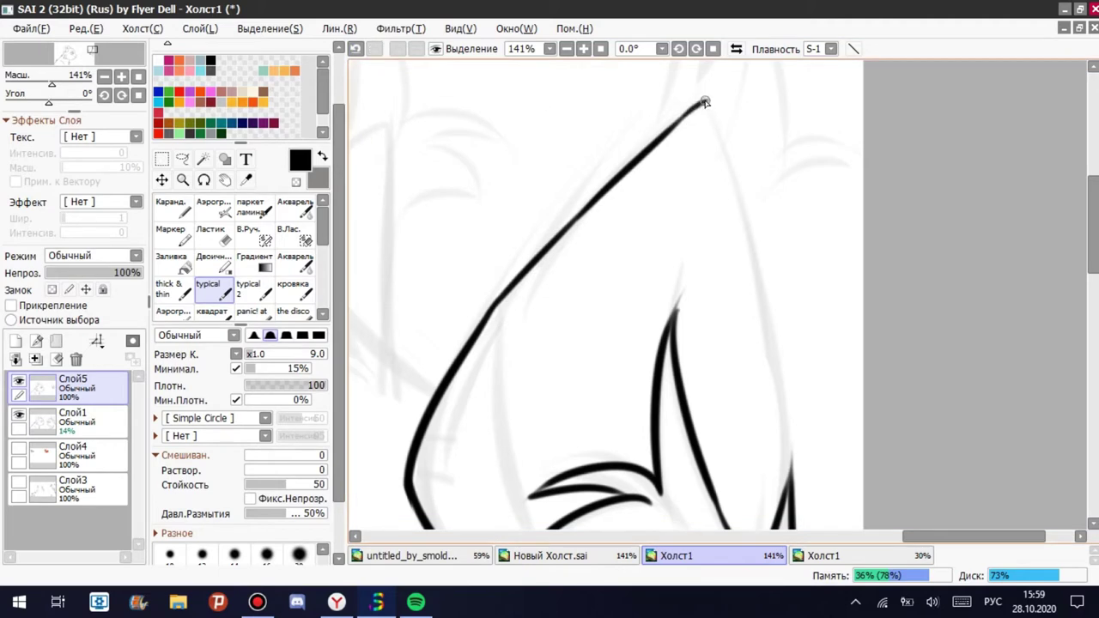
scroll(723, 201, "down", 2)
scroll(723, 201, "up", 1)
left_click(15, 341)
mouse_move(677, 101)
left_mouse_down()
mouse_move(725, 257)
mouse_move(741, 375)
left_mouse_up()
key("ctrl+e")
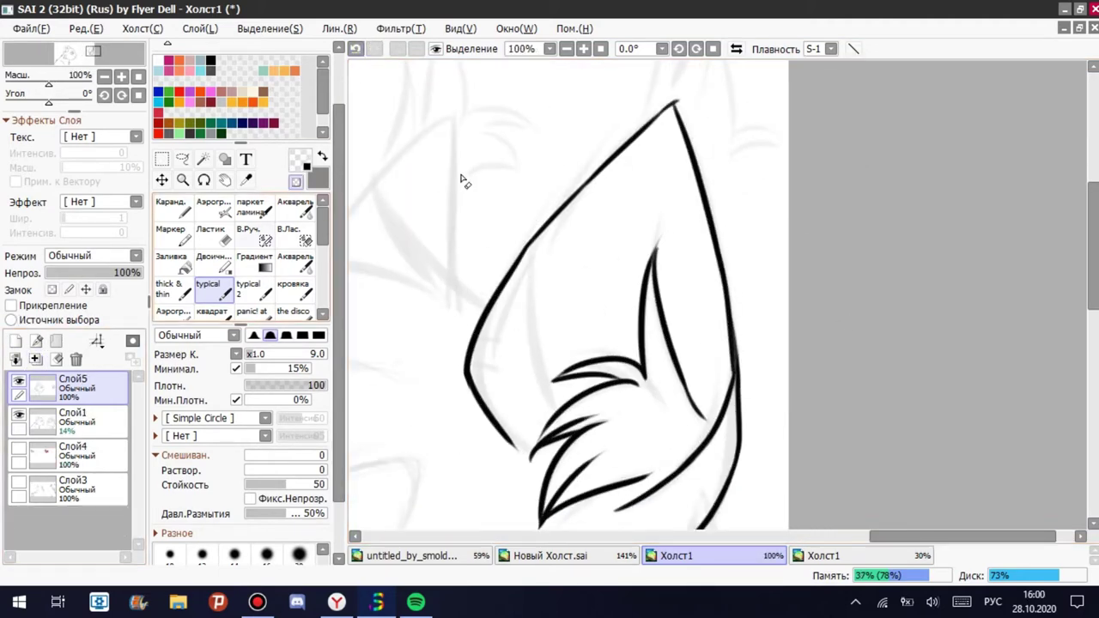
Ink the curve closing the bottom of the inner-ear spike and the short stroke joining the lowest tuft to the ear edge.
scroll(608, 391, "up", 1)
scroll(607, 391, "down", 2)
key("minus")
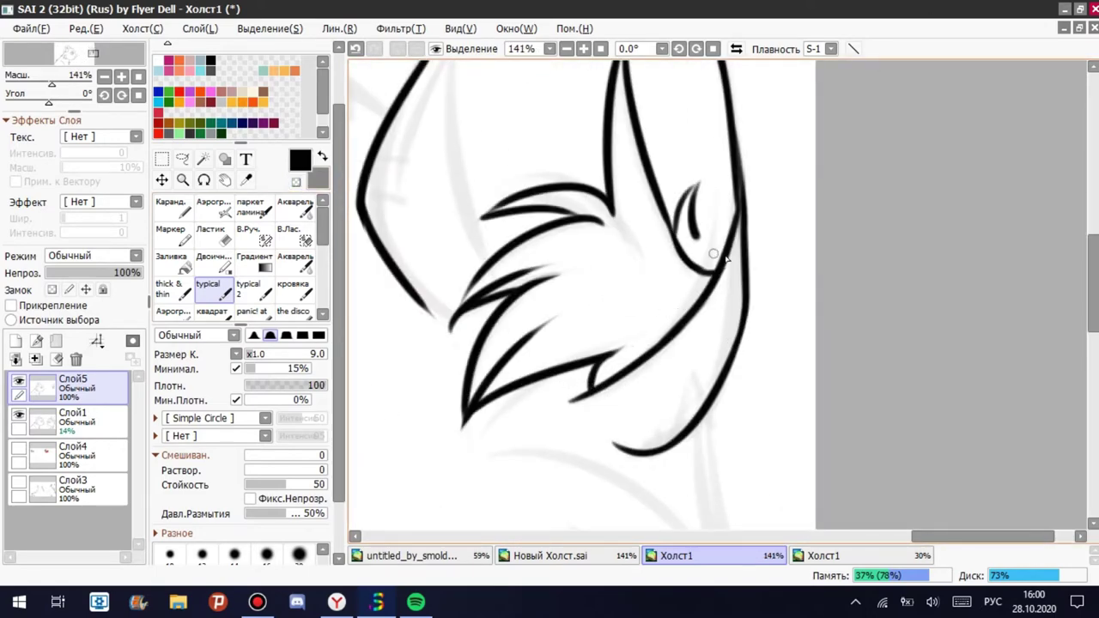
scroll(589, 284, "down", 9)
scroll(507, 200, "up", 5)
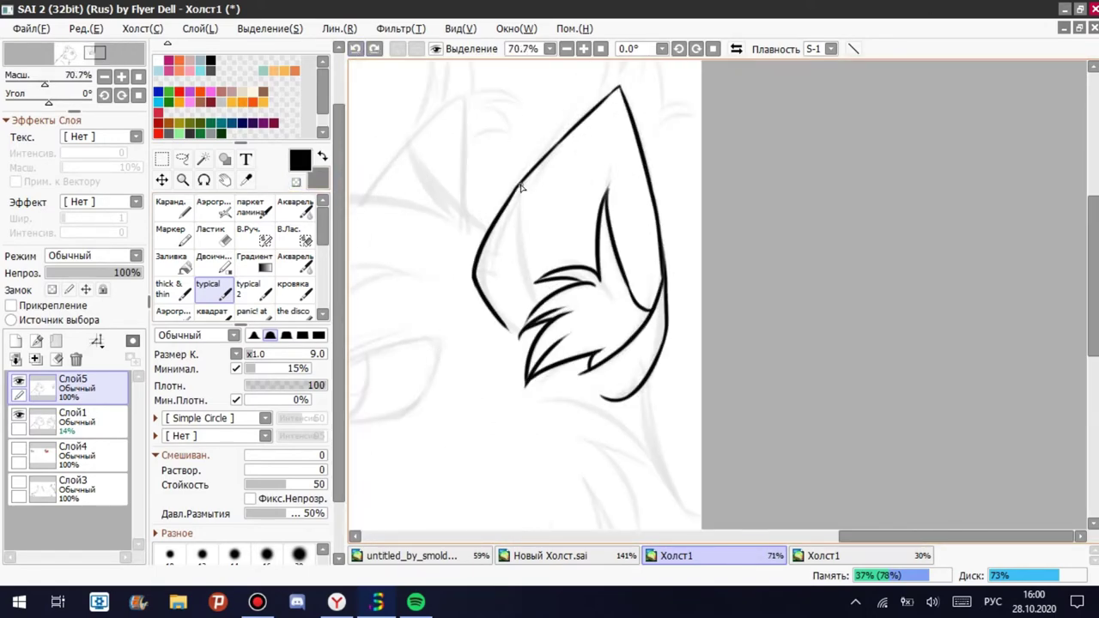
Ink the jagged fur tuft at the near ear's tip and join its long stroke to the ear's back edge.
mouse_move(521, 187)
left_mouse_down()
mouse_move(525, 273)
mouse_move(551, 101)
left_mouse_up()
left_click(355, 49)
scroll(535, 249, "up", 2)
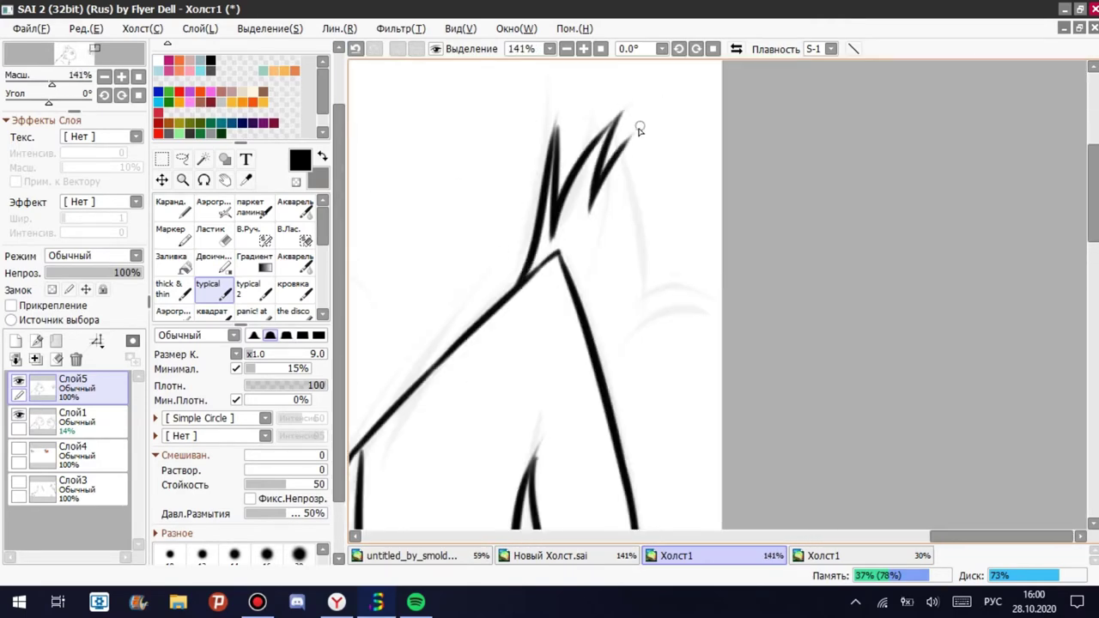
mouse_move(639, 129)
left_mouse_down()
mouse_move(637, 335)
mouse_move(698, 290)
mouse_move(631, 342)
left_mouse_up()
left_click(356, 49)
mouse_move(662, 275)
left_mouse_down()
mouse_move(622, 143)
mouse_move(620, 368)
left_mouse_up()
left_click(356, 49)
left_click(374, 49)
left_click(355, 49)
left_click(356, 49)
left_click(356, 48)
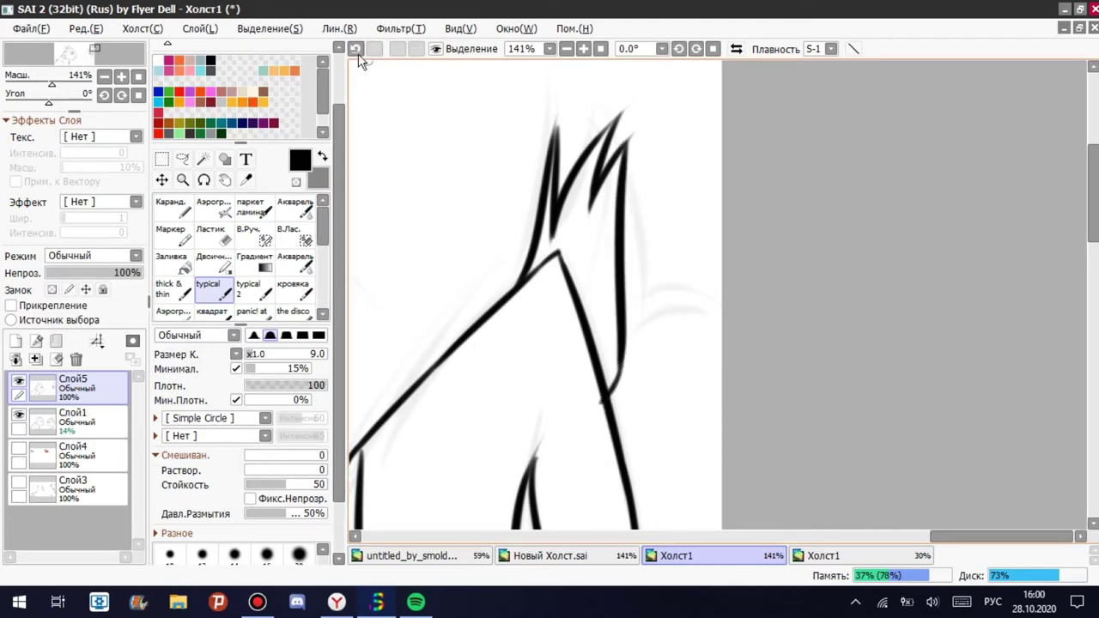
Ink the line running from the near ear down to the canvas edge and the uppermost cheek fur curve.
scroll(619, 350, "down", 5)
scroll(632, 230, "up", 5)
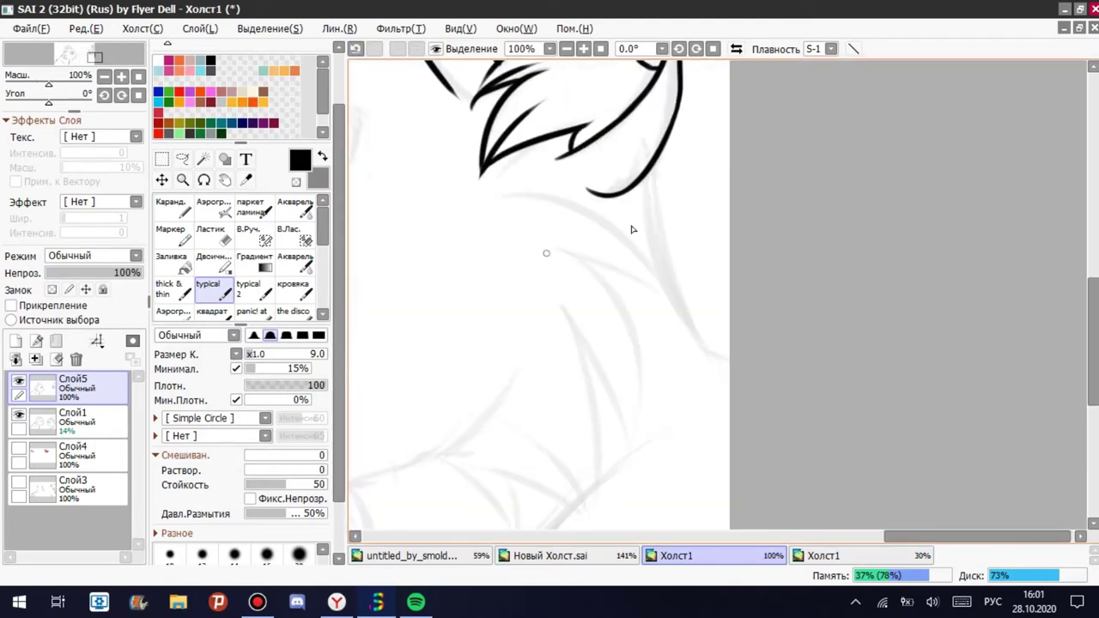
left_click_drag(697, 347, 730, 360)
key("e")
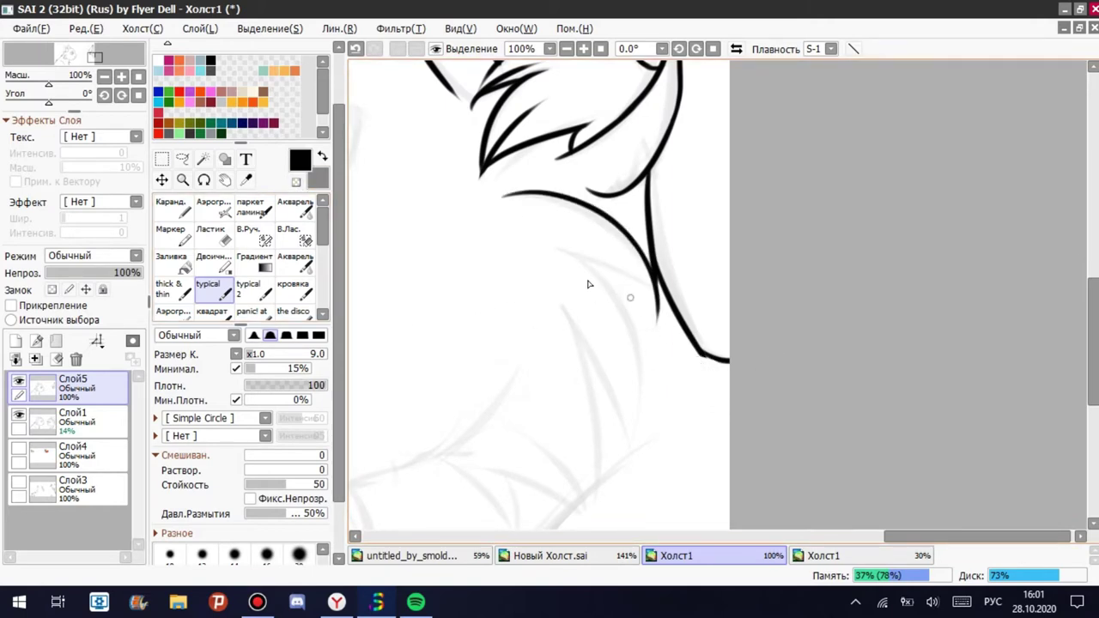
Ink the next cheek fur locks as curved strokes that meet in points below the first curve.
mouse_move(561, 249)
left_mouse_down()
mouse_move(656, 300)
mouse_move(663, 443)
left_mouse_up()
left_click(356, 48)
left_click(356, 49)
mouse_move(556, 249)
left_mouse_down()
mouse_move(660, 395)
mouse_move(654, 419)
left_mouse_up()
left_click(357, 50)
key("ctrl+z")
left_click(355, 49)
left_click_drag(560, 249, 623, 451)
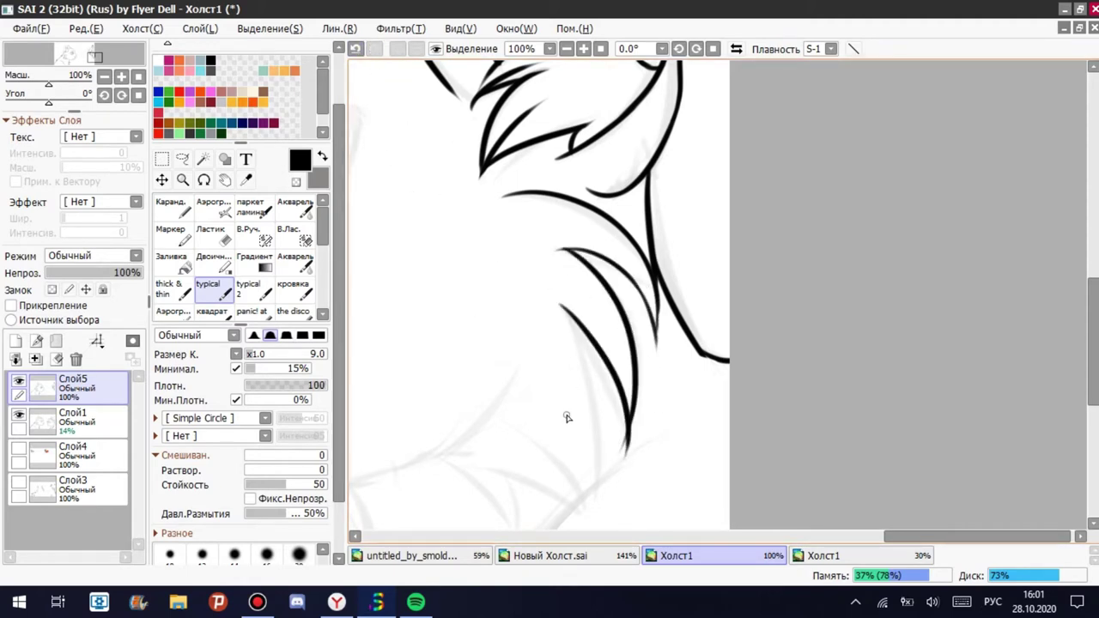
scroll(711, 175, "up", 1)
left_click_drag(612, 277, 675, 306)
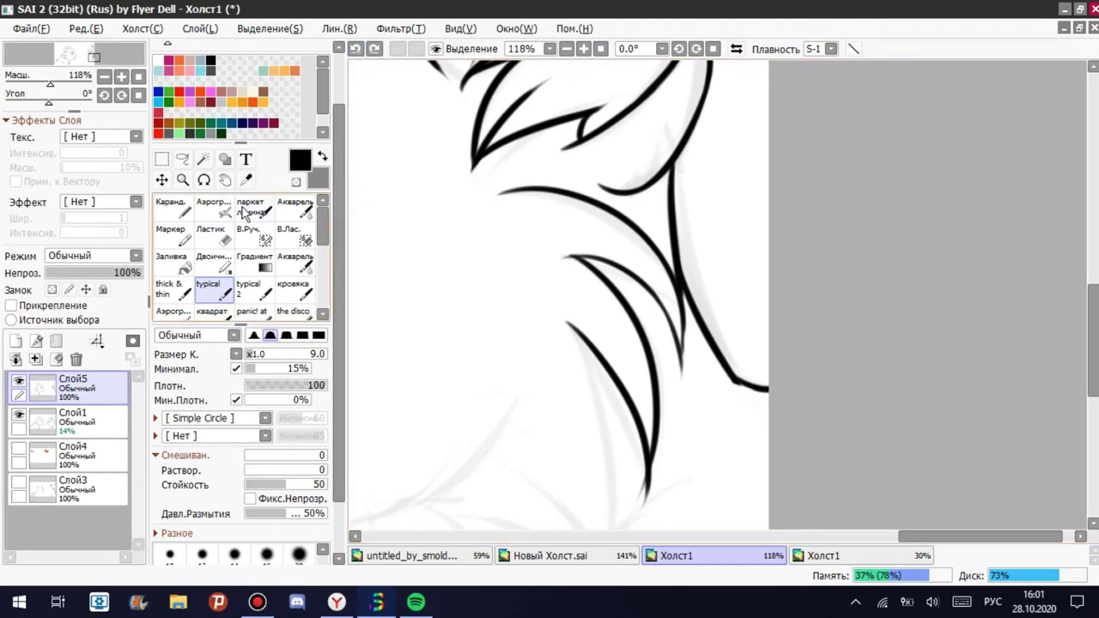
Ink the jaw line, the back of the neck and the first fur curve between them.
scroll(550, 363, "down", 2)
scroll(618, 346, "up", 1)
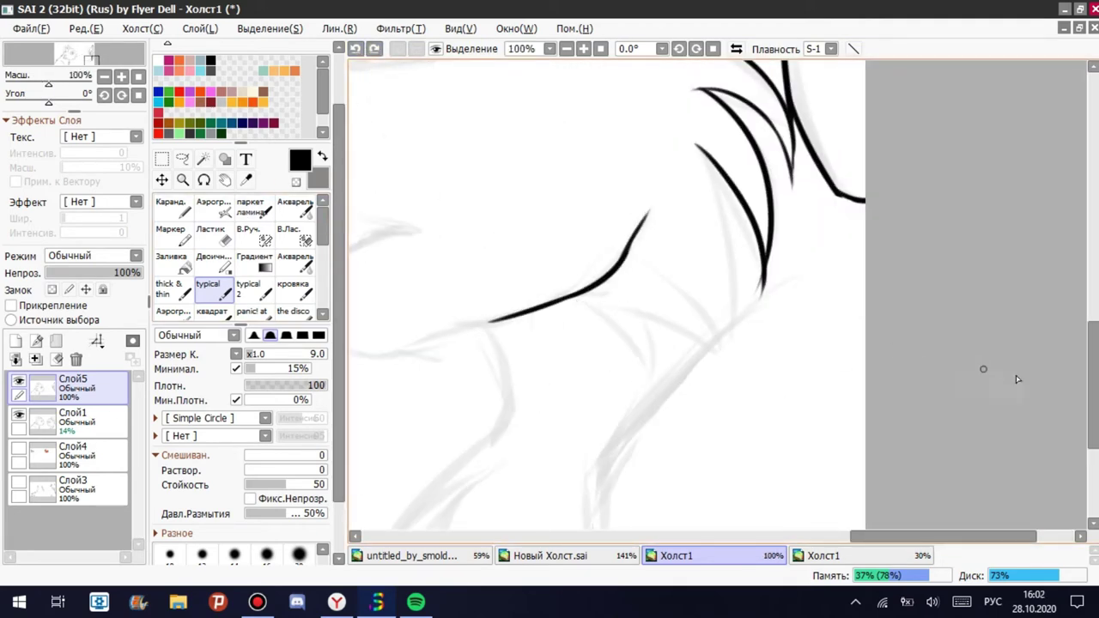
scroll(439, 458, "down", 2)
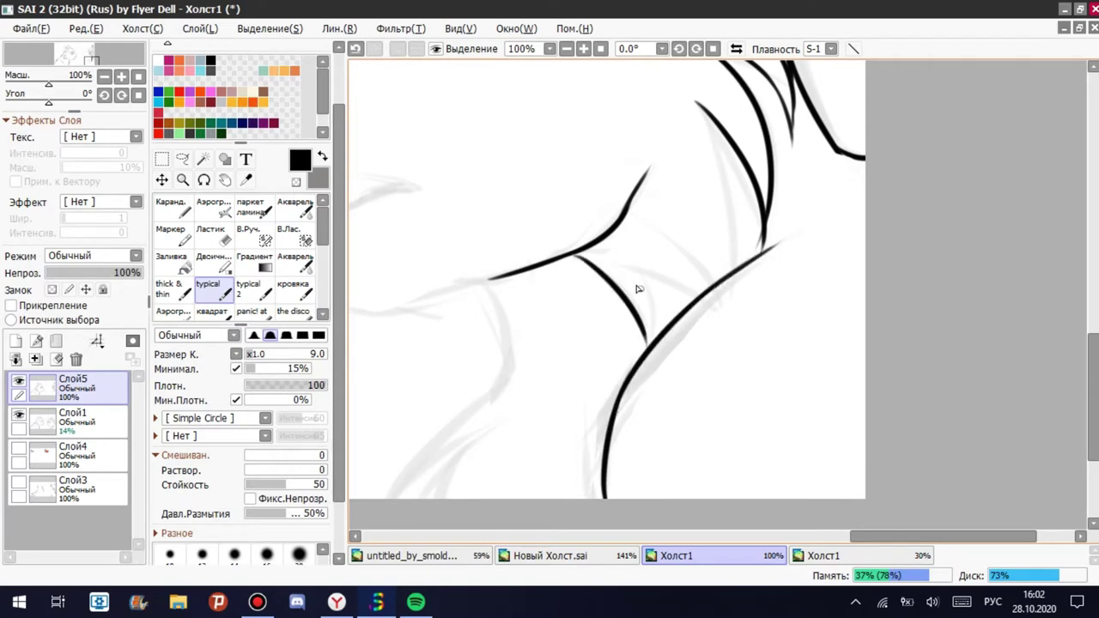
Ink the remaining neck fur curves and the last cheek fur stroke down to the back neck line.
left_click_drag(638, 275, 657, 338)
left_click(355, 49)
left_click(374, 49)
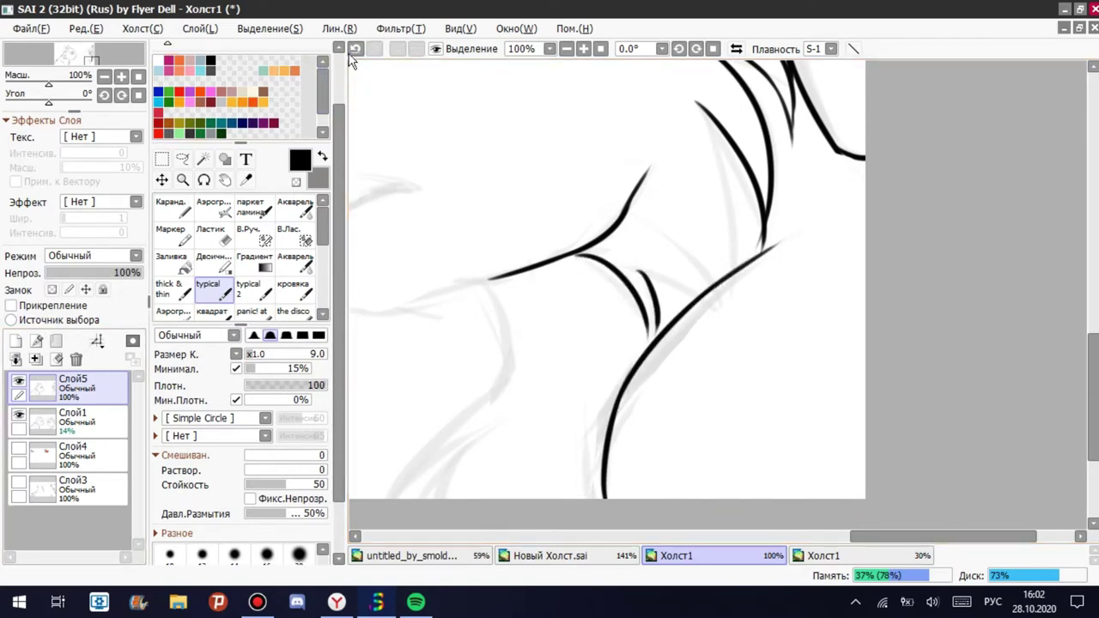
left_click_drag(636, 269, 652, 334)
mouse_move(704, 137)
left_mouse_down()
mouse_move(744, 296)
mouse_move(700, 348)
left_mouse_up()
Erase the fur stroke ends overshooting the neck line, set the eraser size to 20, and return to the typical brush.
key("e")
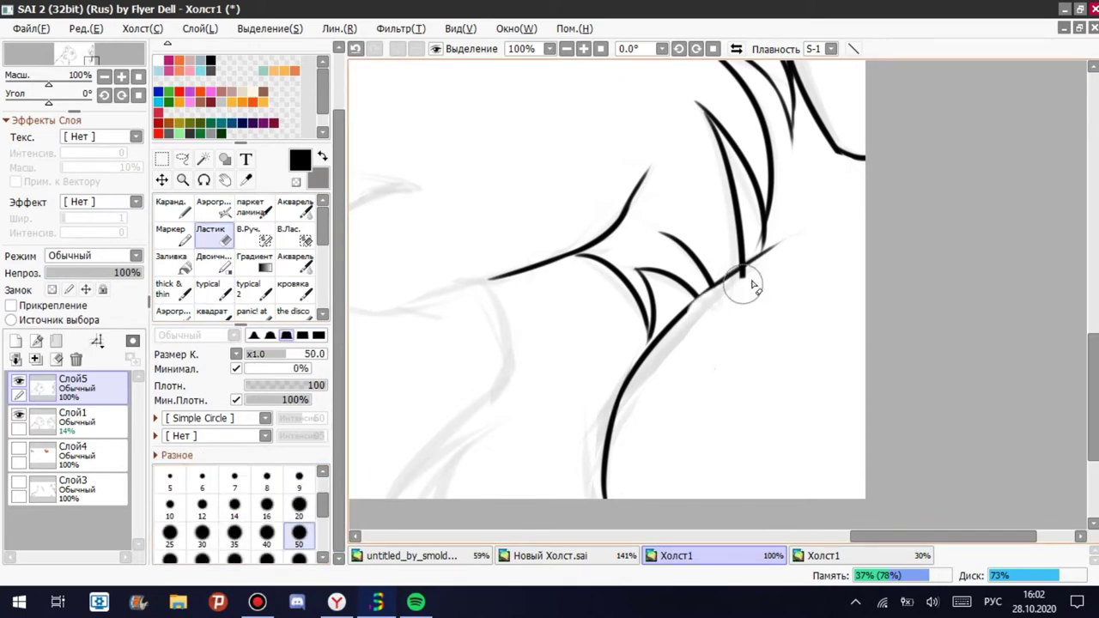
key("ctrl+z")
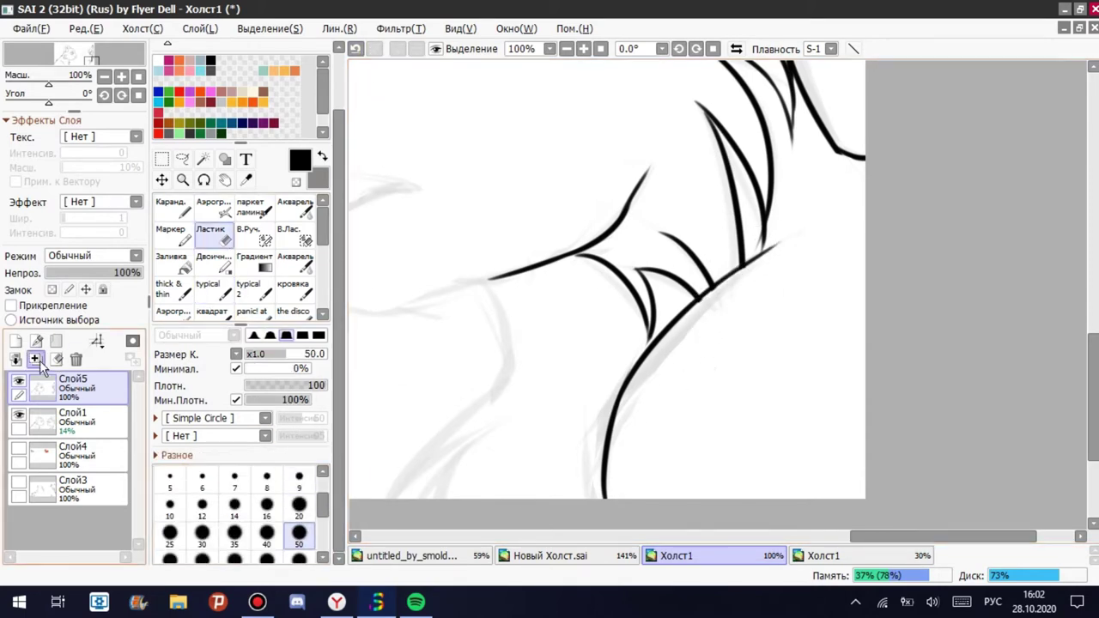
left_click(19, 380)
left_click(19, 380)
left_click(299, 505)
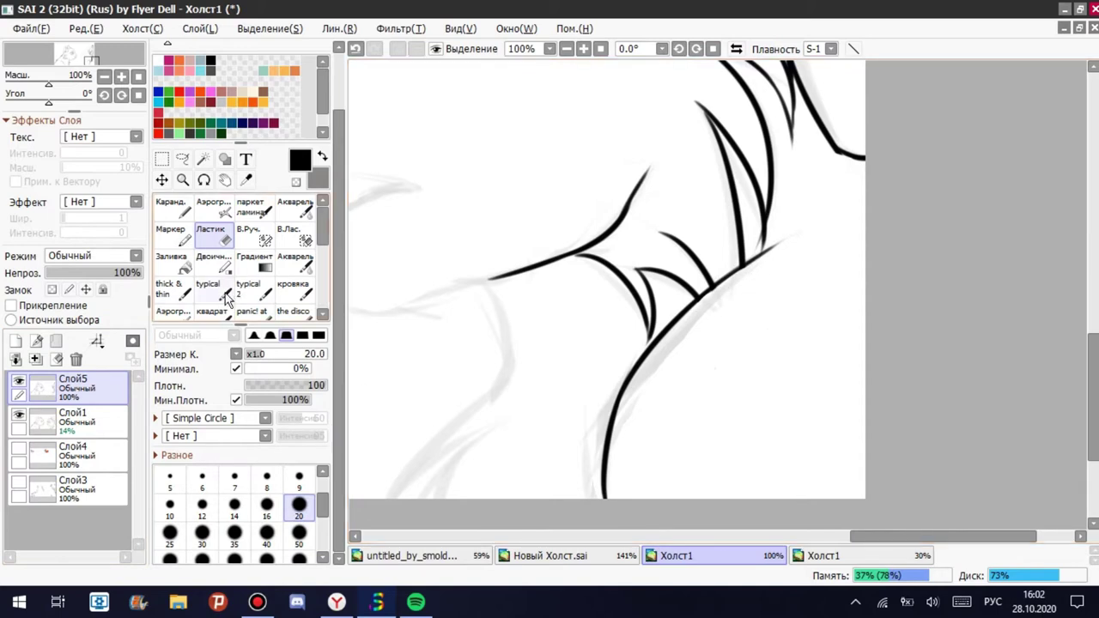
key("b")
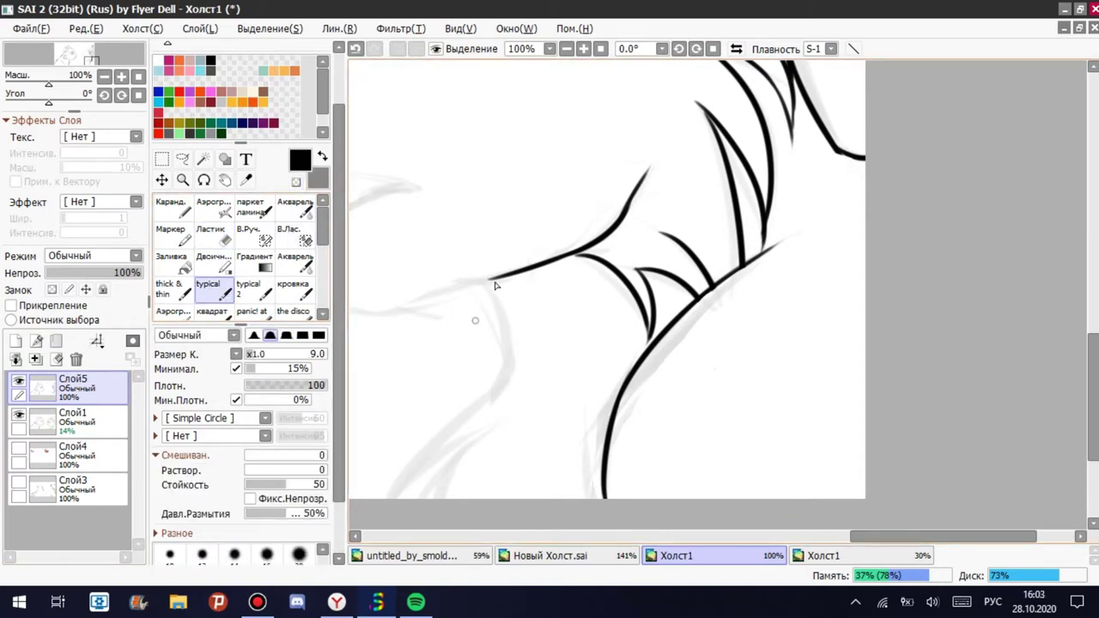
Ink the throat line from the jaw to the canvas's lower edge and the pointed chest fur beside it.
scroll(691, 307, "down", 5)
scroll(599, 396, "up", 5)
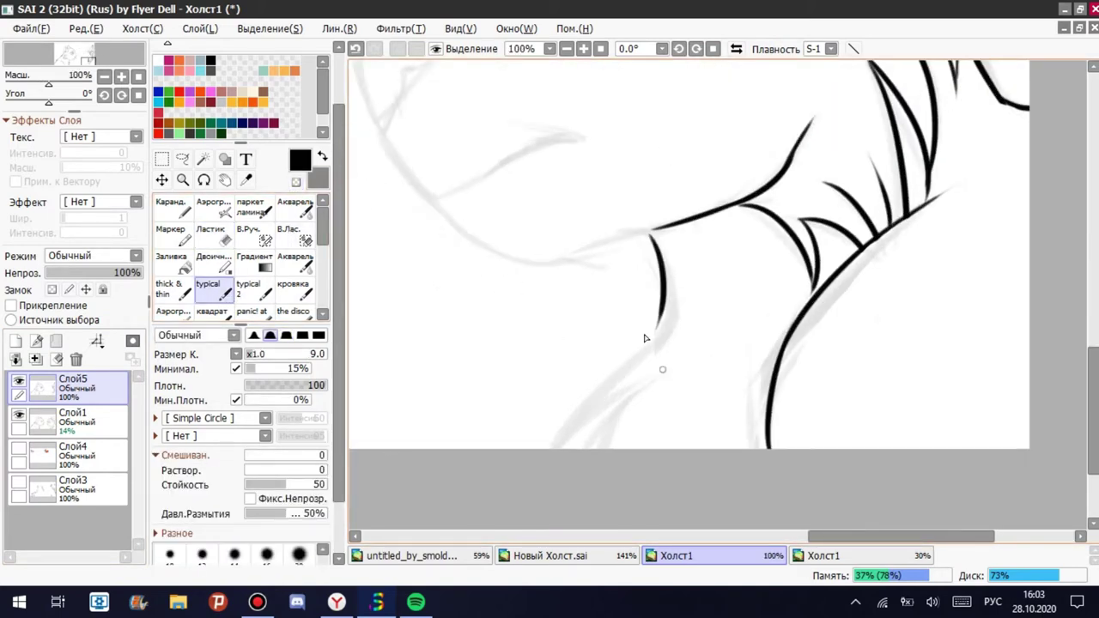
key("ctrl+z")
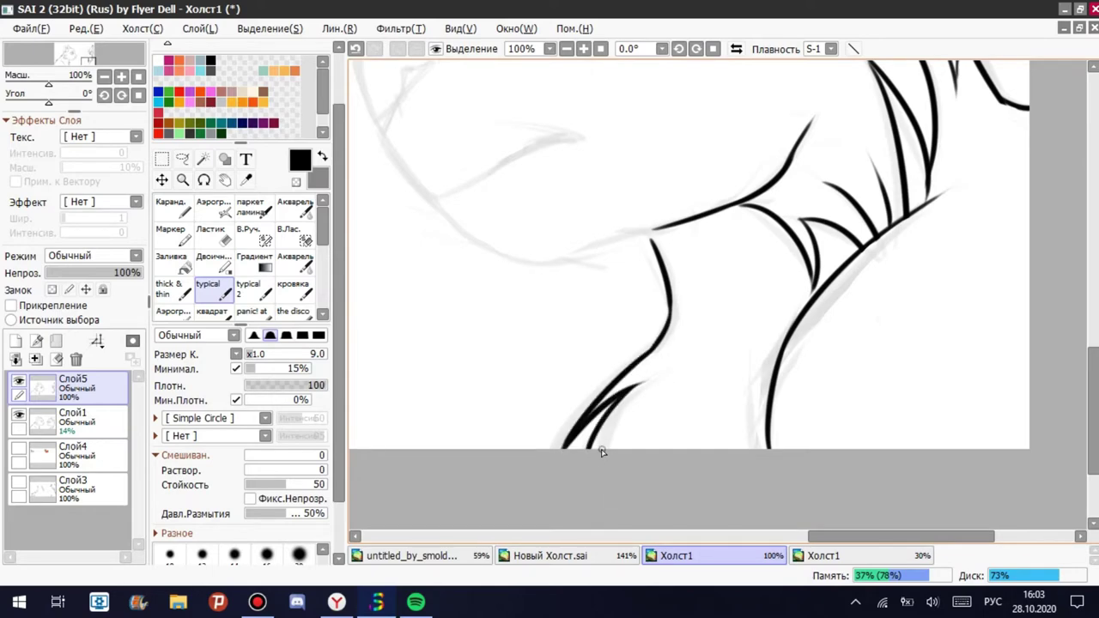
Ink the far ear's two curved inner strokes, extending one to the near ear's front edge.
scroll(633, 140, "down", 6)
scroll(484, 319, "up", 9)
mouse_move(676, 314)
left_mouse_down()
mouse_move(618, 180)
mouse_move(737, 313)
left_mouse_up()
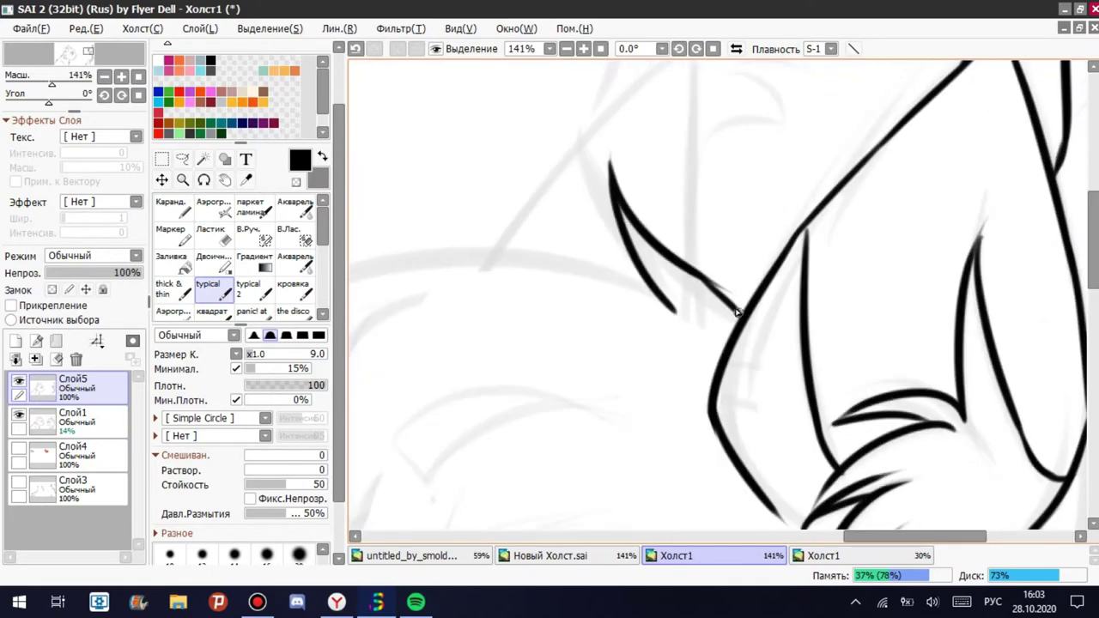
Ink the second head's crown curve and the long pointed forelock sweeping forward beneath it.
scroll(734, 309, "down", 4)
scroll(867, 271, "up", 3)
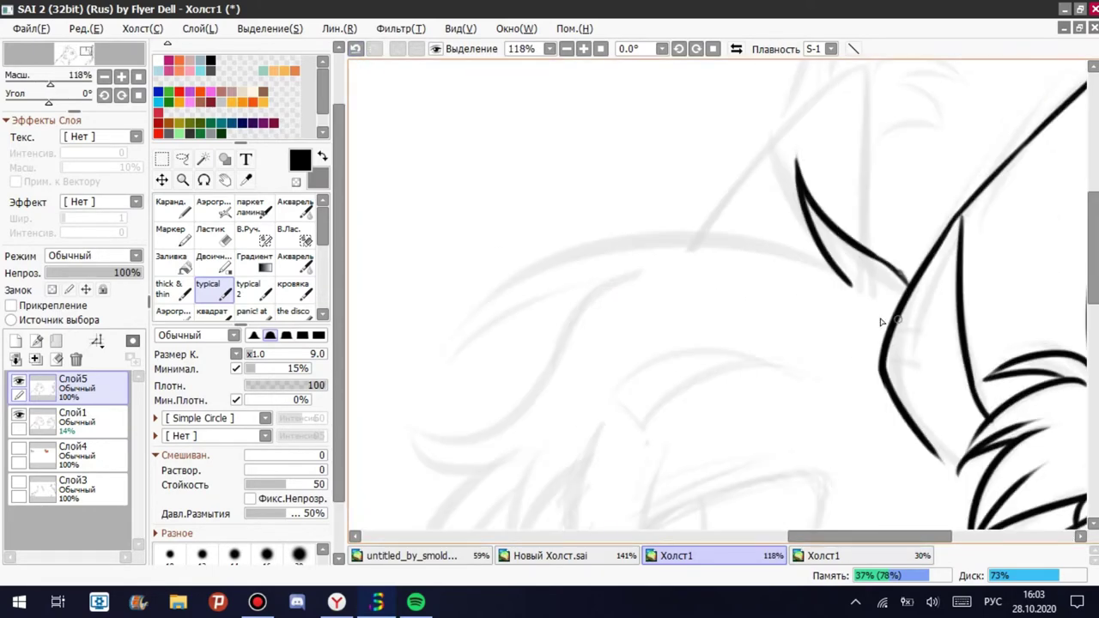
left_click_drag(452, 361, 703, 240)
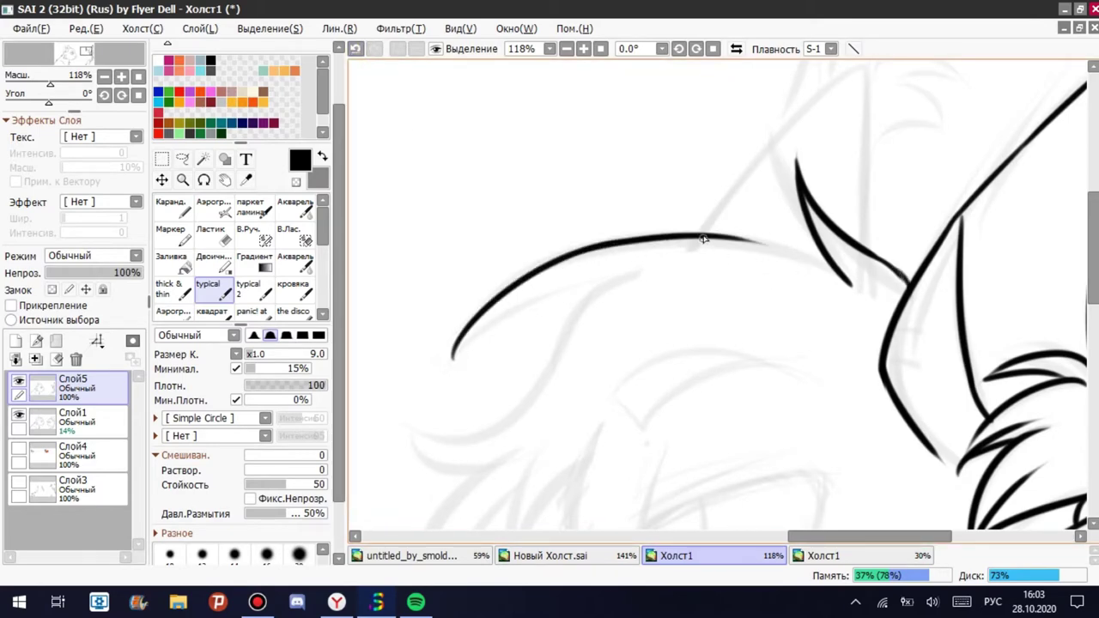
left_click_drag(452, 362, 666, 267)
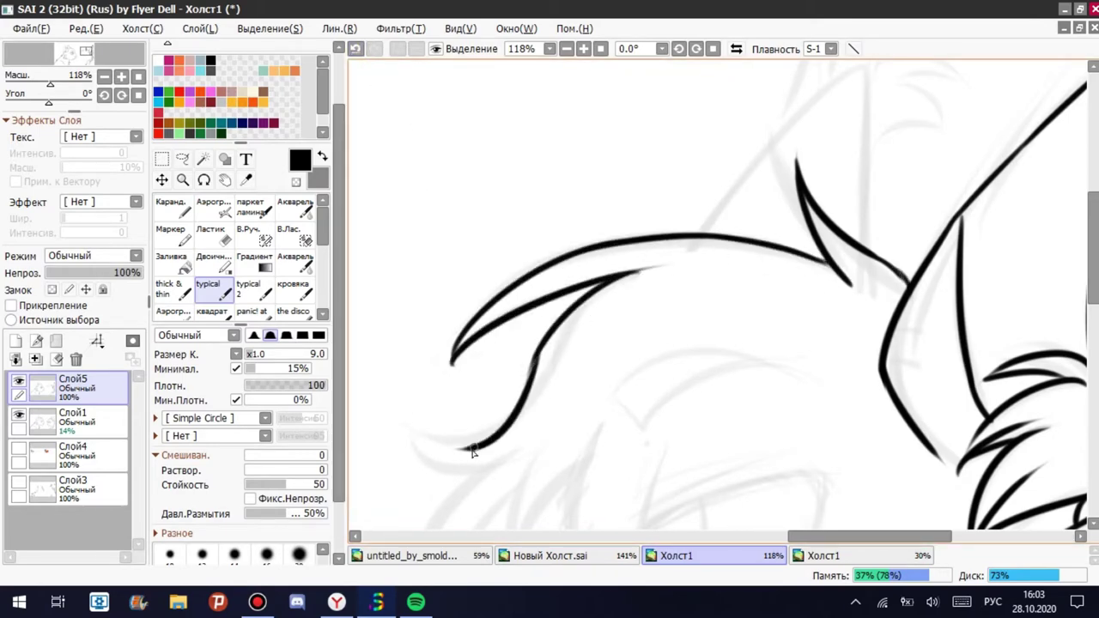
Ink the lower curled forelock and the pointed fringe strands hanging over the forehead.
scroll(508, 351, "down", 4)
scroll(501, 351, "up", 4)
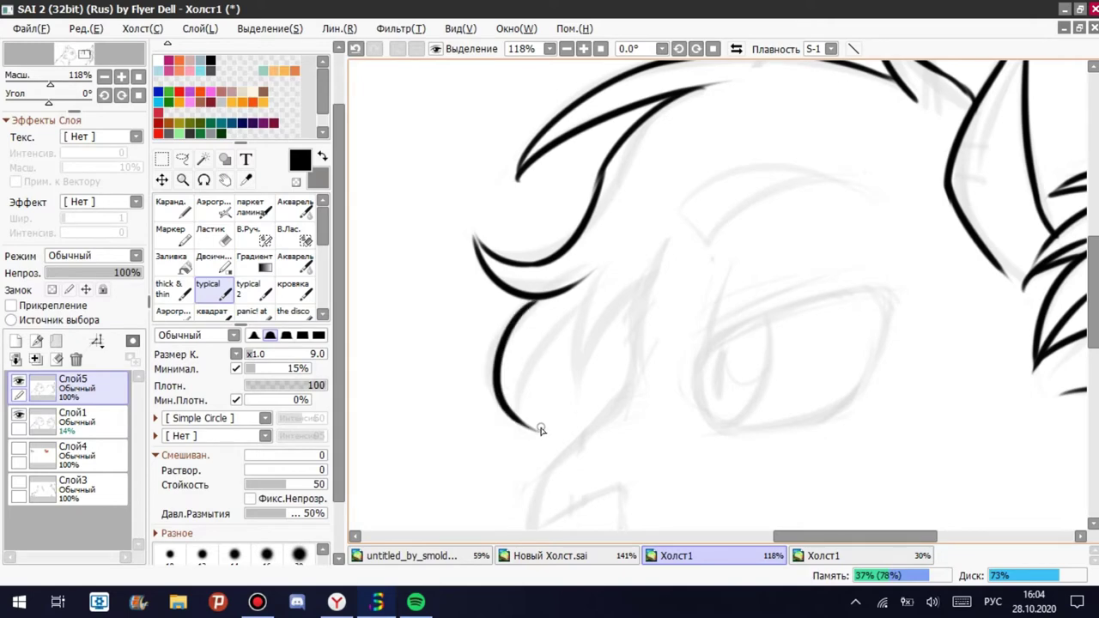
left_click_drag(539, 430, 557, 312)
mouse_move(538, 414)
left_mouse_down()
mouse_move(554, 315)
mouse_move(633, 290)
left_mouse_up()
key("ctrl+z")
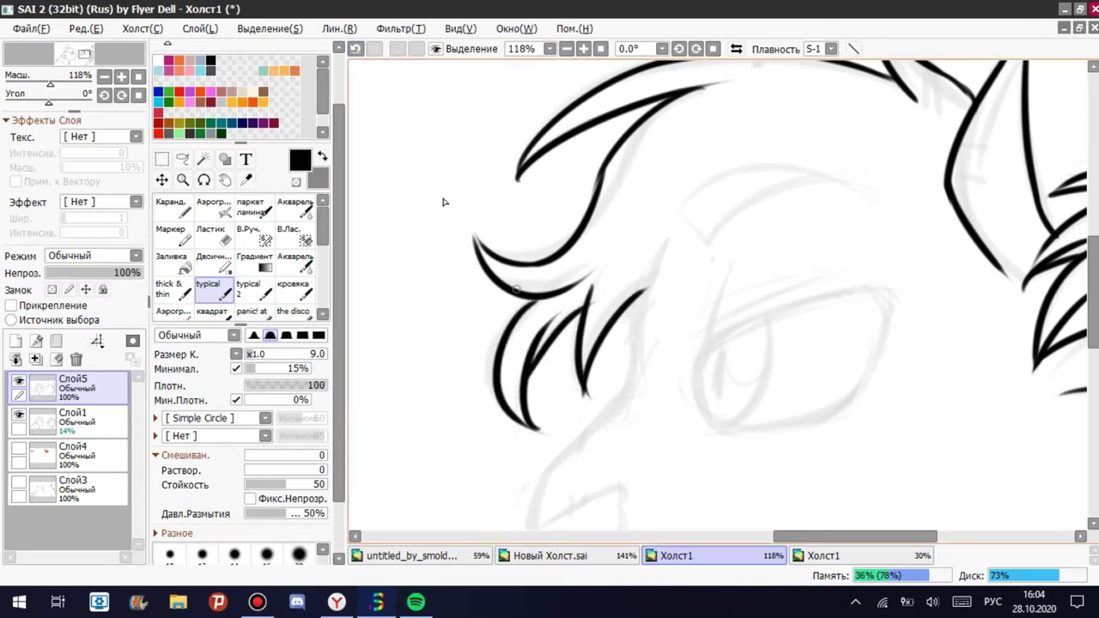
key("ctrl+z")
Ink the profile line from the fringe down the muzzle bridge to the nose tip.
scroll(625, 413, "down", 4)
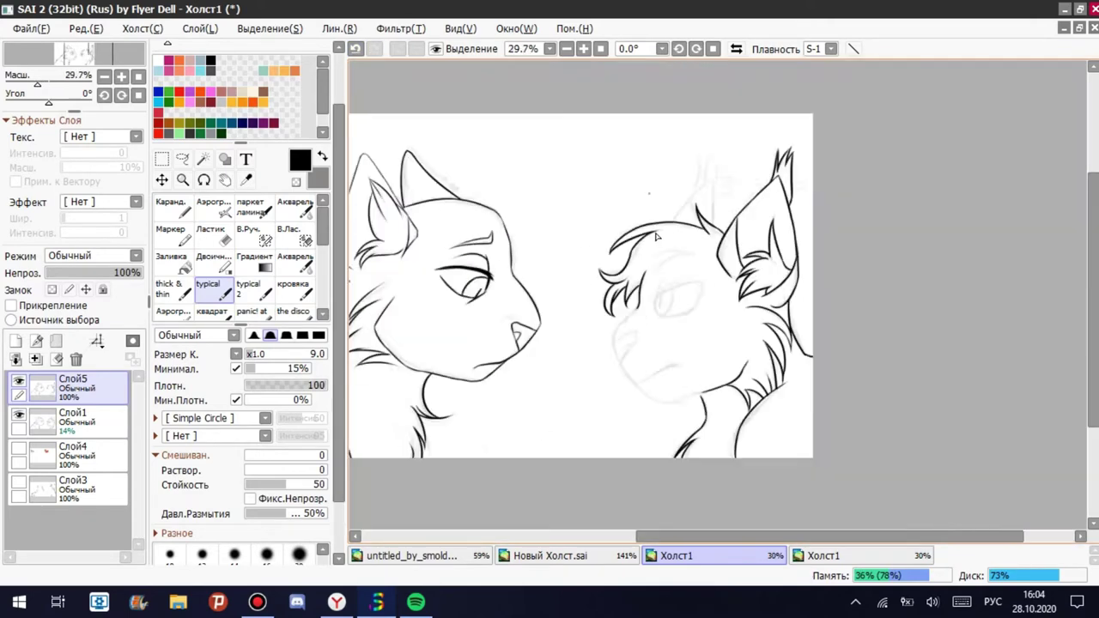
scroll(613, 362, "up", 5)
left_click_drag(552, 327, 541, 425)
scroll(550, 420, "down", 4)
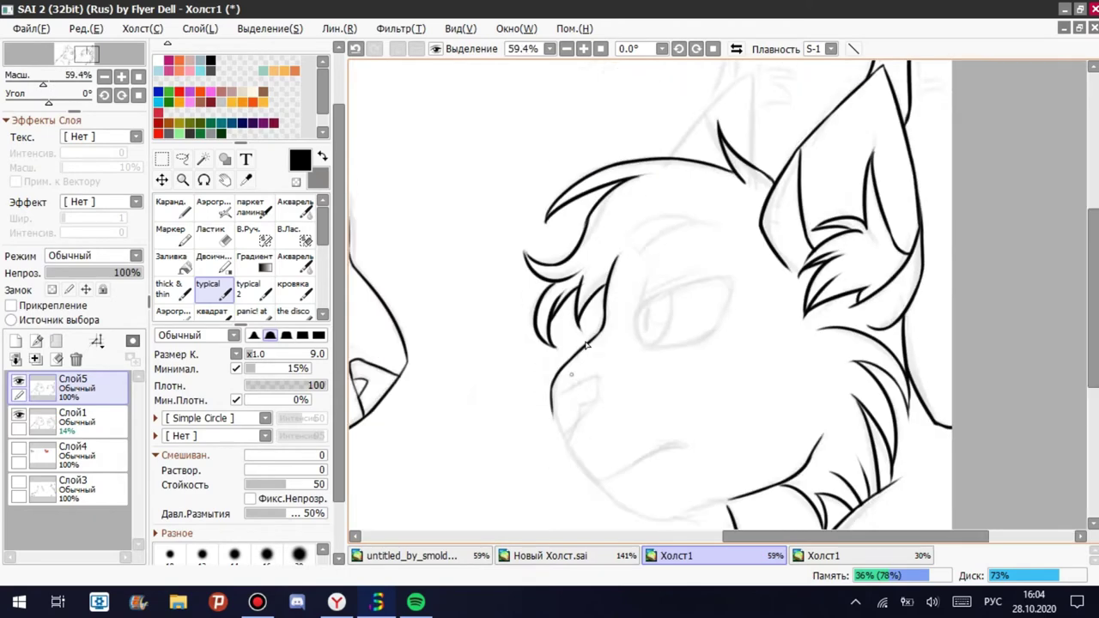
Ink the muzzle front, the mouth line with its thickened corner, and the chin line joining the jaw.
scroll(640, 346, "up", 5)
left_click_drag(444, 190, 508, 344)
key("ctrl+z")
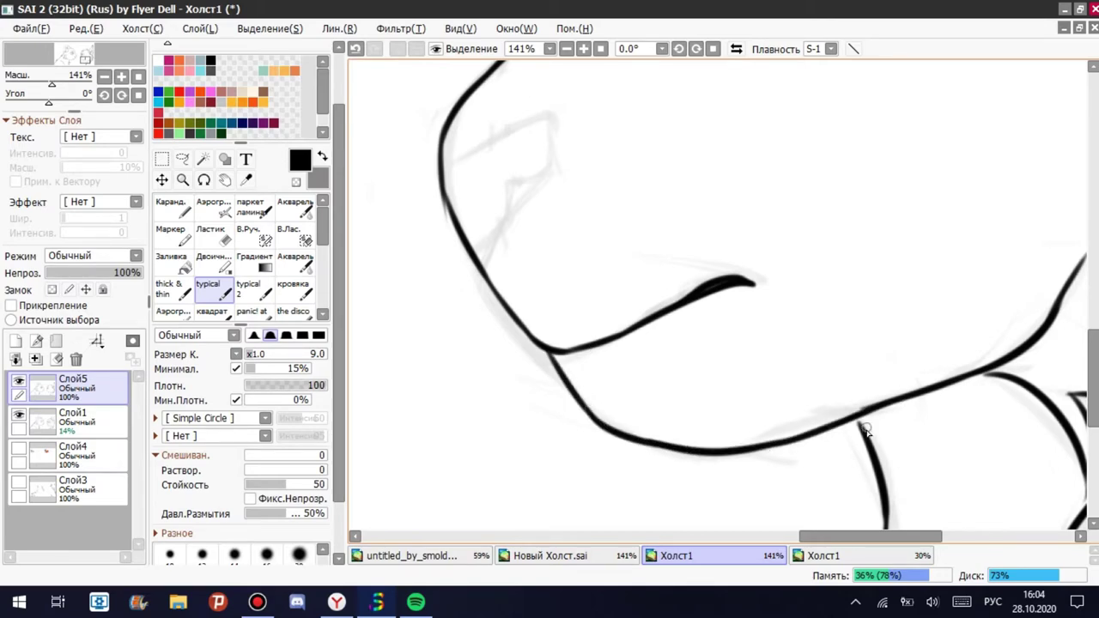
scroll(842, 451, "down", 3)
Ink the angular nose outline and the small nostril on the second head's muzzle.
scroll(385, 255, "up", 5)
mouse_move(386, 255)
left_mouse_down()
mouse_move(606, 157)
mouse_move(602, 258)
mouse_move(527, 349)
mouse_move(475, 489)
left_mouse_up()
key("ctrl+z")
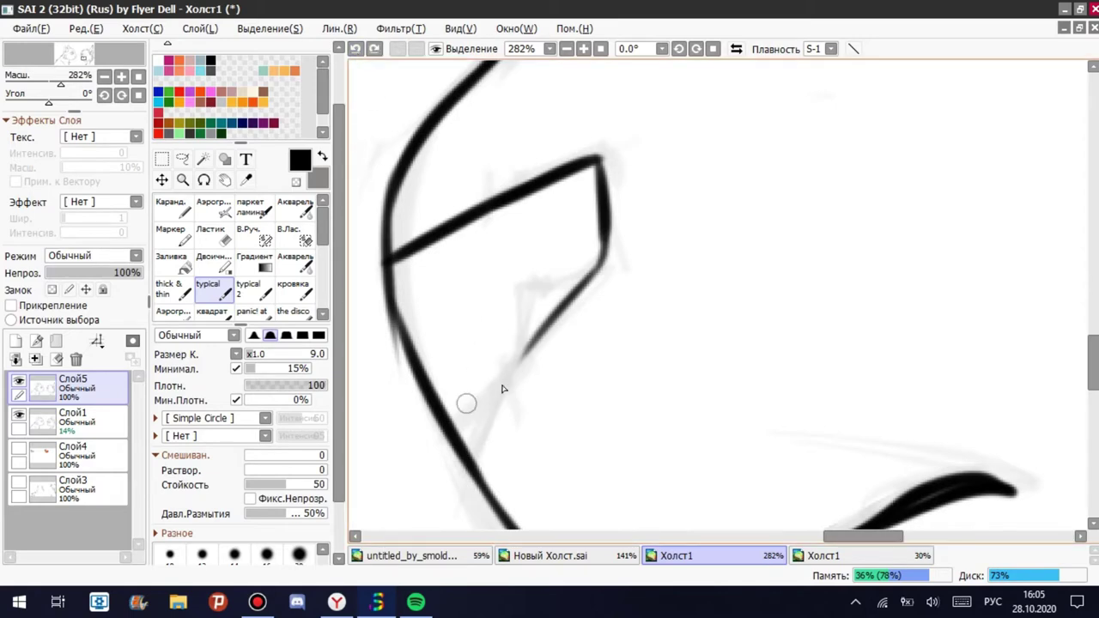
key("ctrl+y")
scroll(602, 258, "down", 4)
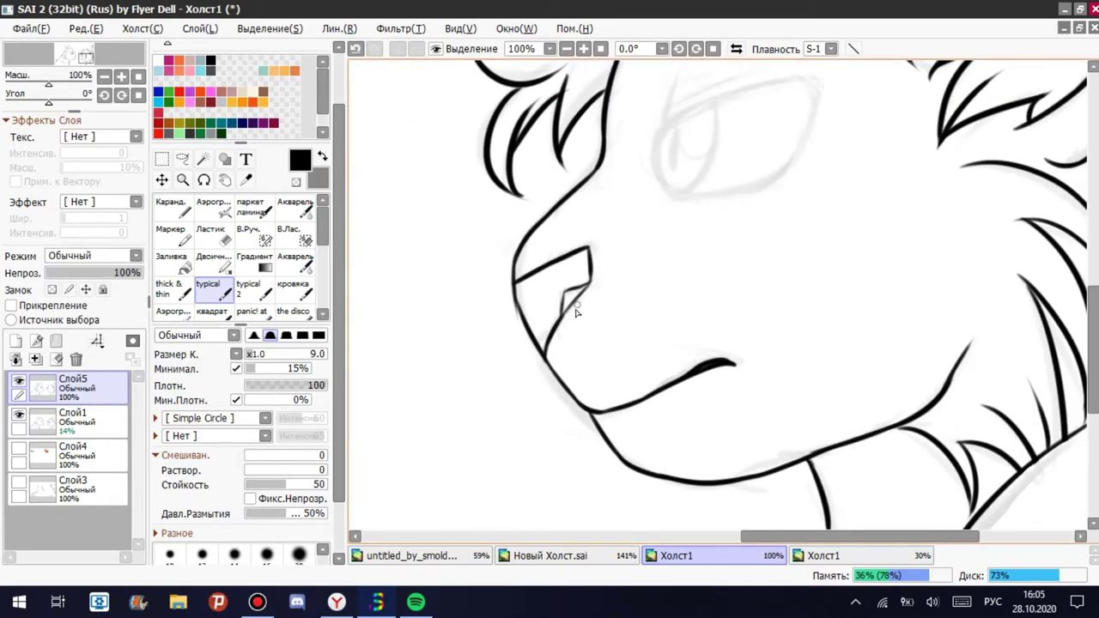
Ink the curved eyebrow, and outline the eye's front edge and upper lid with the typical 2 brush at size 12.
scroll(572, 287, "up", 2)
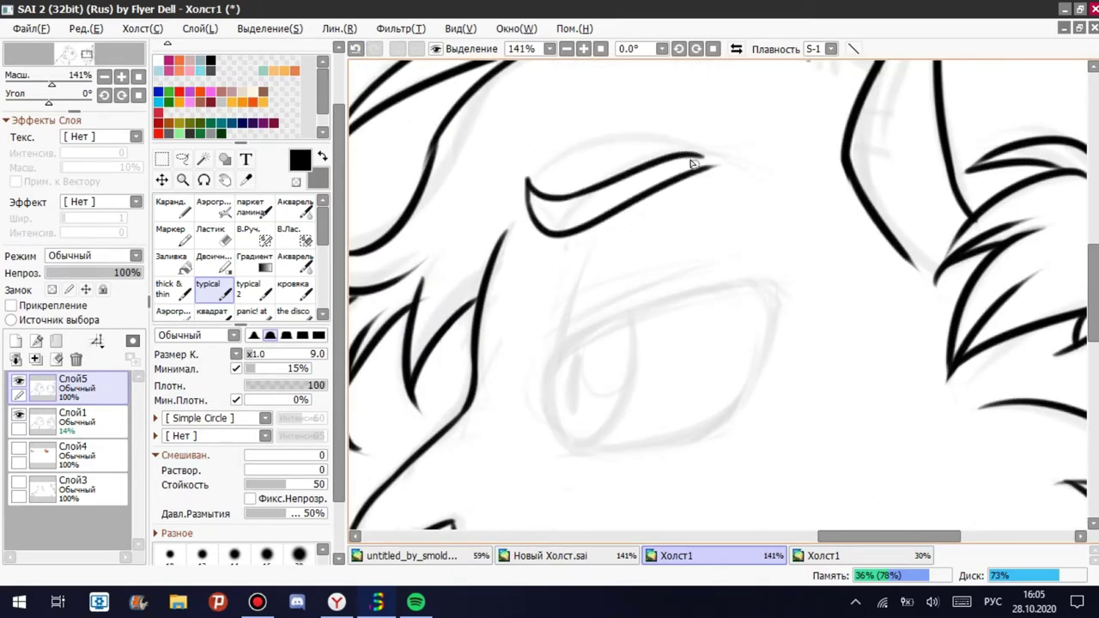
key("2")
left_click_drag(561, 455, 549, 414)
mouse_move(569, 453)
left_mouse_down()
mouse_move(560, 373)
mouse_move(563, 342)
left_mouse_up()
left_click_drag(554, 378, 634, 309)
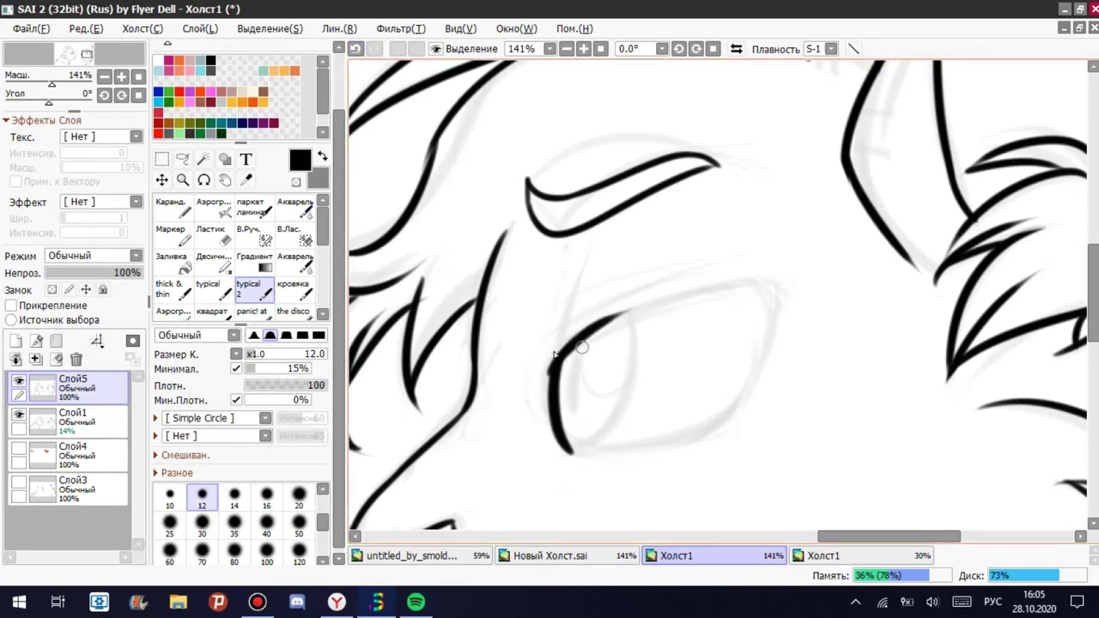
key("ctrl+z")
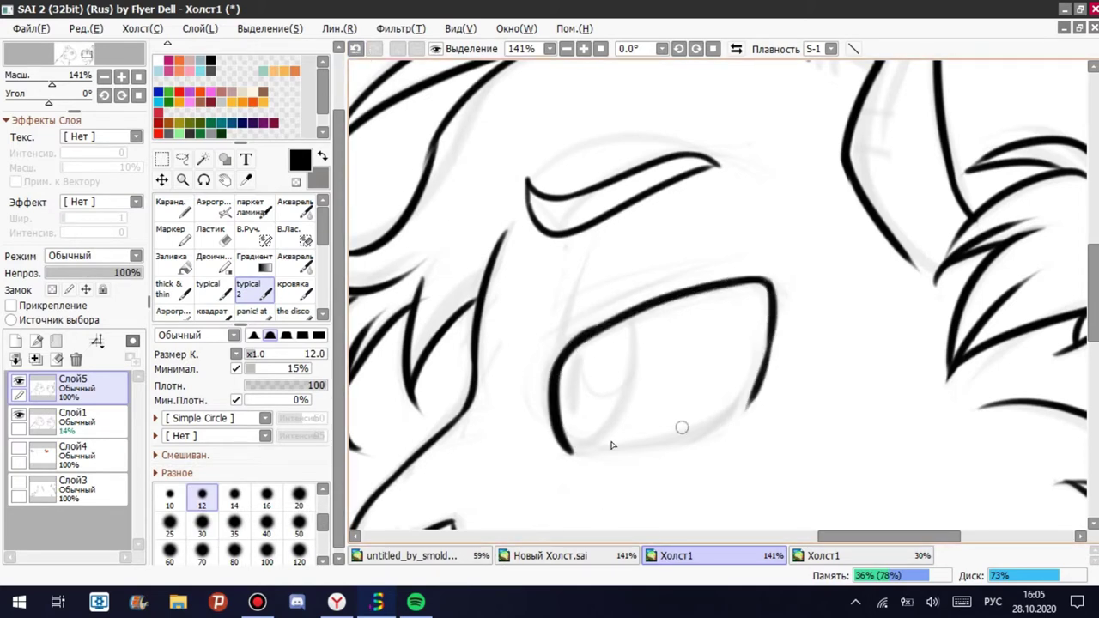
left_click_drag(599, 454, 750, 370)
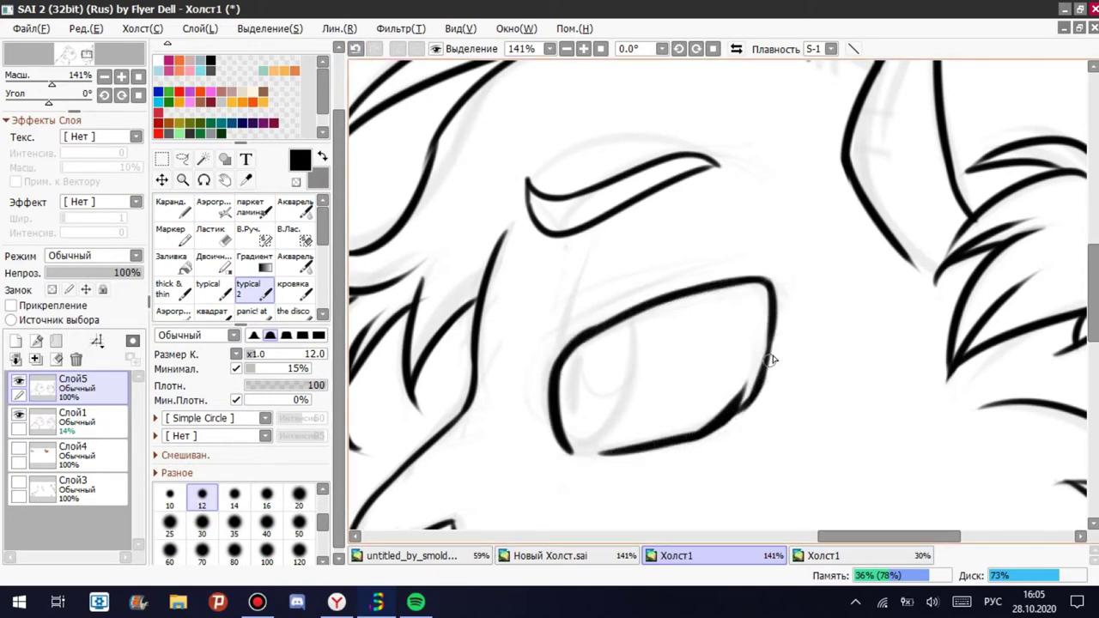
key("e")
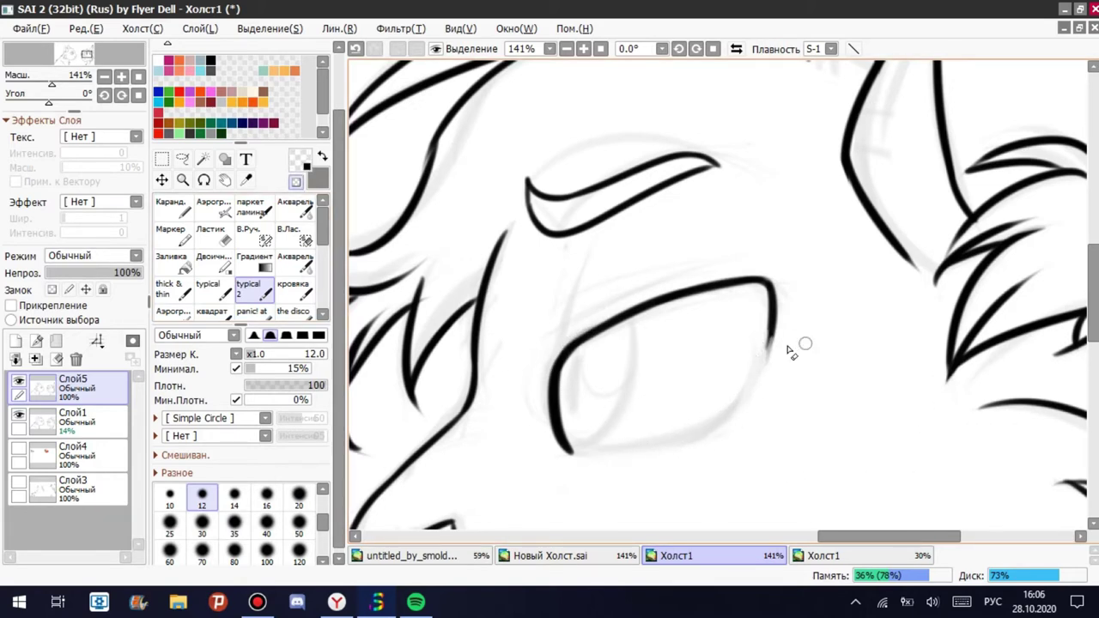
Ink the eyelid crease and the short curved stroke above the eye's front corner with the typical brush at size 9.
key("b")
left_click_drag(543, 339, 687, 285)
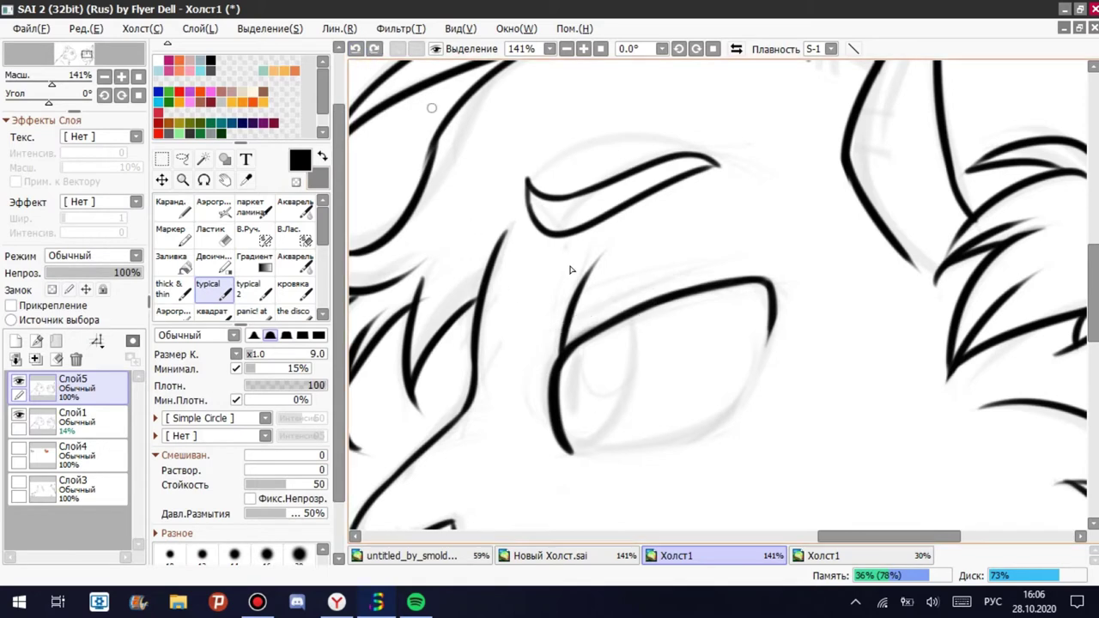
left_click_drag(568, 330, 730, 265)
key("ctrl+z")
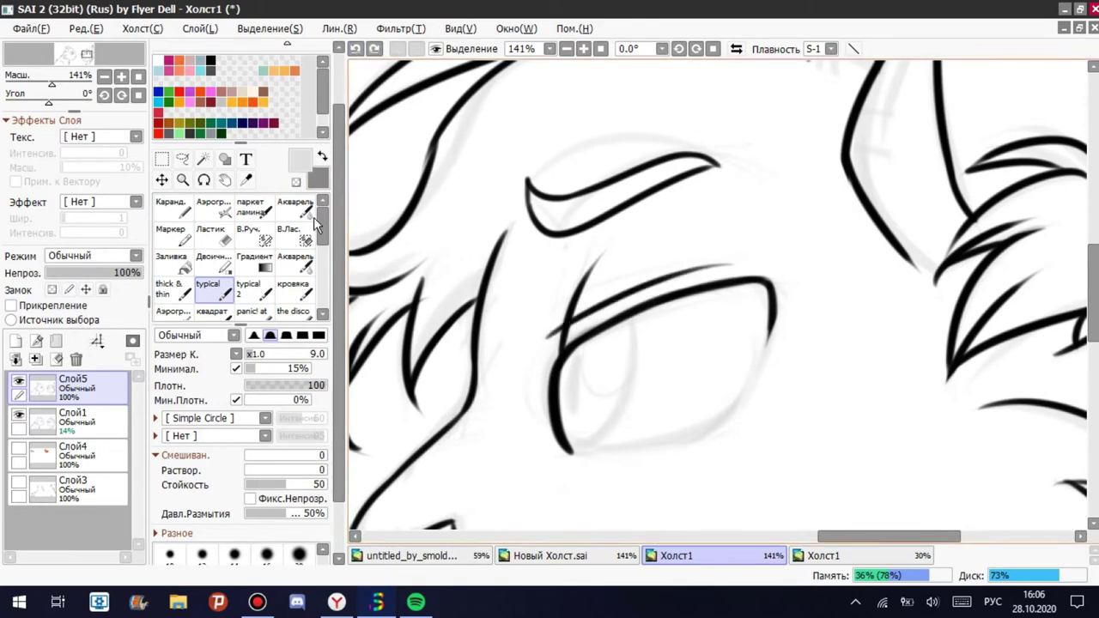
Ink the lower eyelid, the curved iris edge and the narrow pupil of the second head's eye.
scroll(316, 225, "up", 2)
mouse_move(593, 452)
left_mouse_down()
mouse_move(687, 441)
mouse_move(733, 401)
mouse_move(762, 350)
left_mouse_up()
left_click(378, 48)
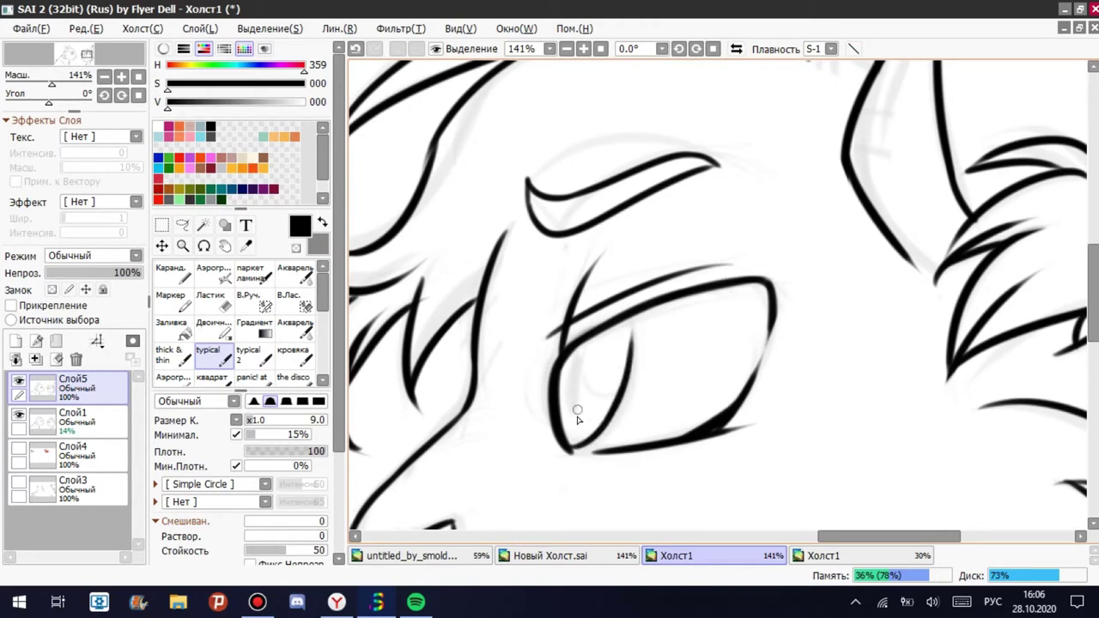
scroll(620, 411, "down", 5)
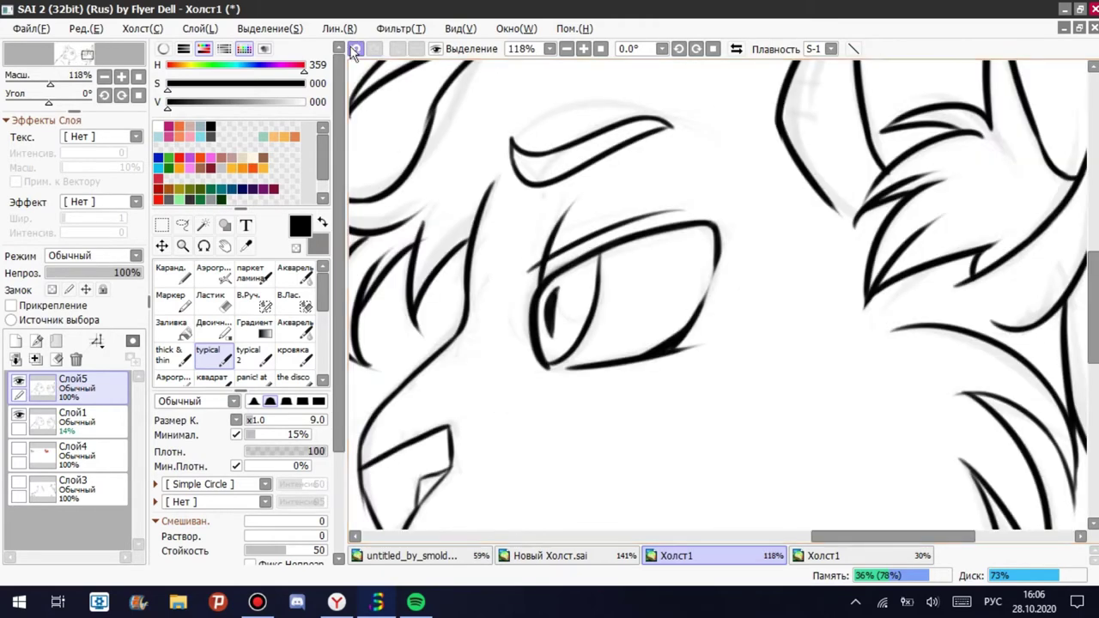
scroll(478, 198, "up", 5)
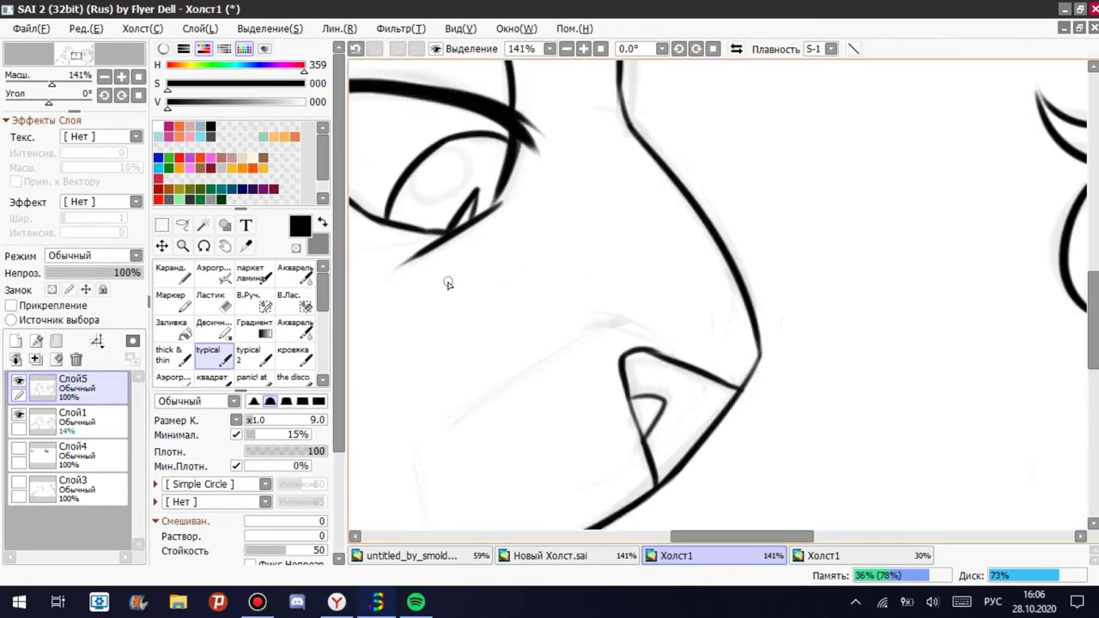
Add a short curved stroke at the mouth corner and thicken the upper eyelid into a heavy lash line.
scroll(602, 386, "down", 2)
left_click_drag(628, 380, 690, 422)
scroll(690, 422, "down", 2)
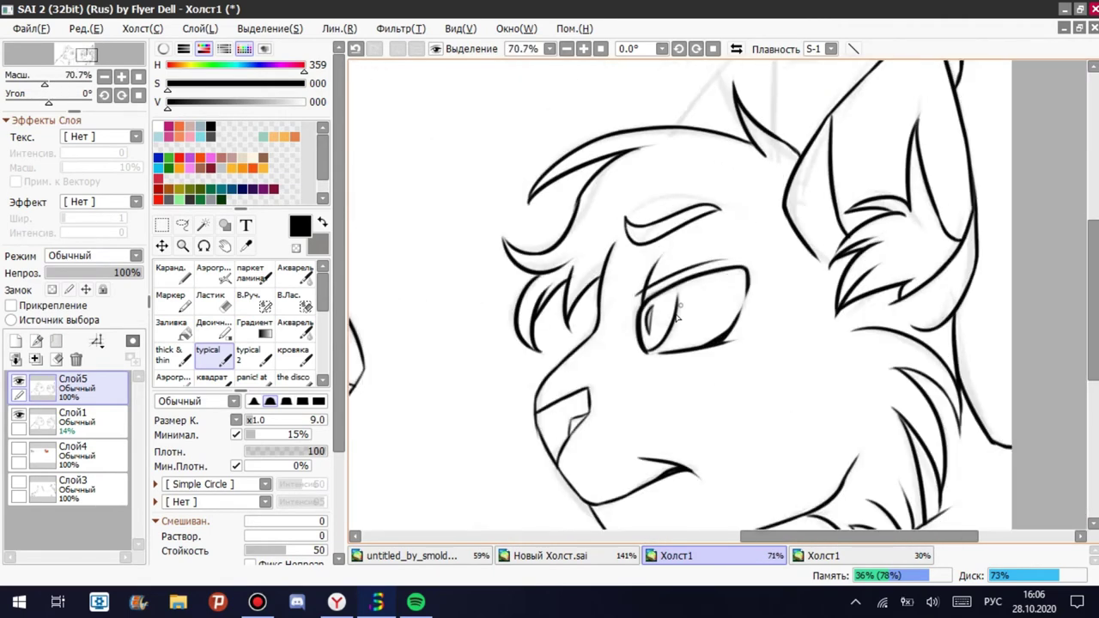
scroll(677, 318, "up", 2)
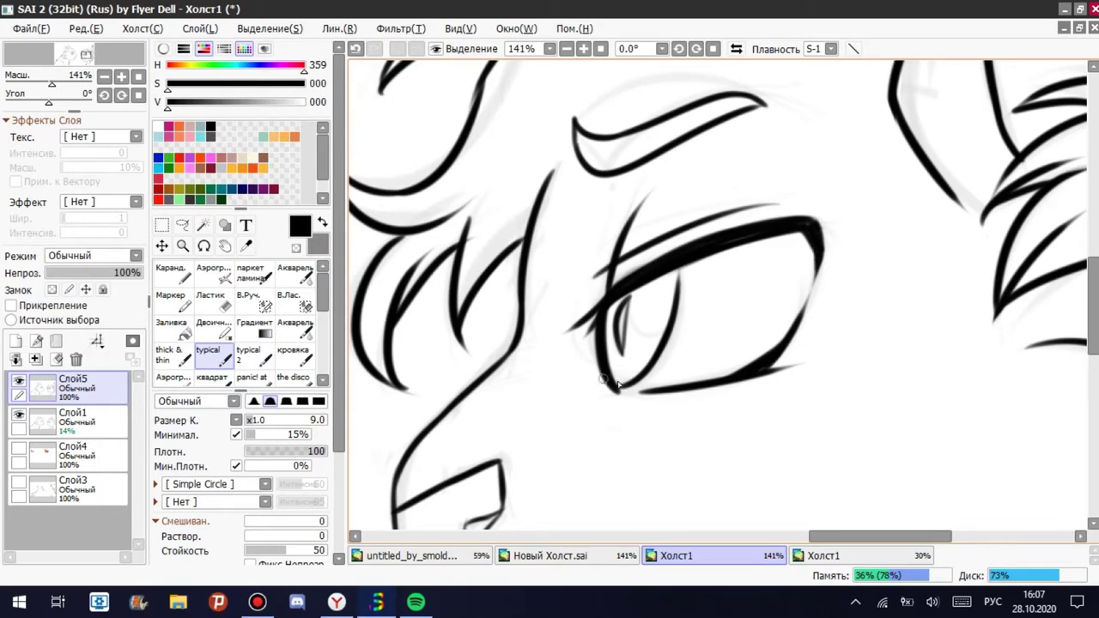
key("ctrl+z")
scroll(357, 92, "down", 2)
Create a new layer above Слой5 and ink the far ear's outline on it.
scroll(675, 166, "up", 3)
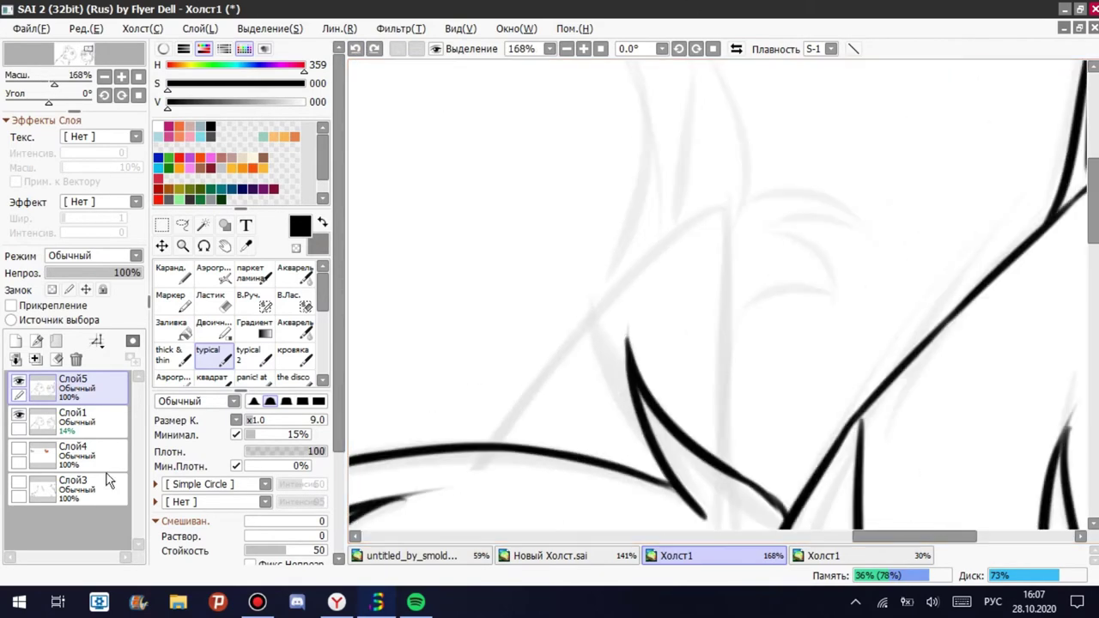
left_click(16, 341)
key("ctrl+z")
left_click_drag(495, 444, 710, 215)
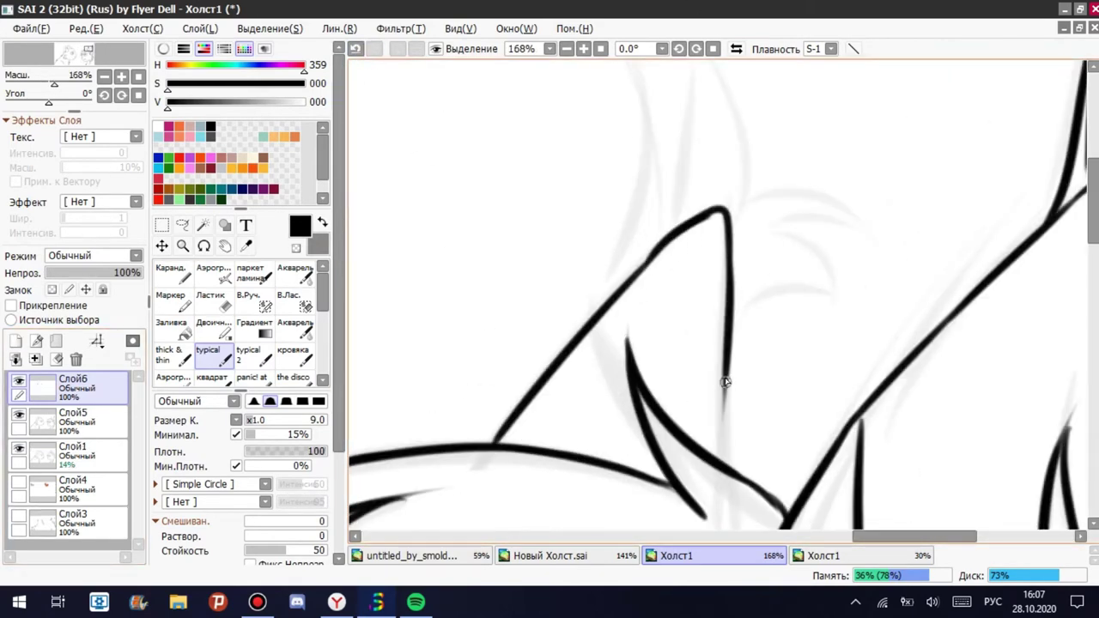
scroll(699, 289, "up", 1)
key("ctrl+z")
Ink the pointed fur tuft on the far ear's tip, with small side strands along its back edge.
mouse_move(593, 438)
left_mouse_down()
mouse_move(643, 213)
mouse_move(611, 188)
left_mouse_up()
left_click_drag(639, 324, 732, 130)
key("ctrl+z")
left_click_drag(606, 146, 684, 230)
left_click_drag(676, 273, 742, 95)
left_click_drag(738, 105, 782, 322)
key("ctrl+z")
key("ctrl+z")
mouse_move(673, 284)
left_mouse_down()
mouse_move(742, 105)
mouse_move(775, 324)
mouse_move(749, 456)
left_mouse_up()
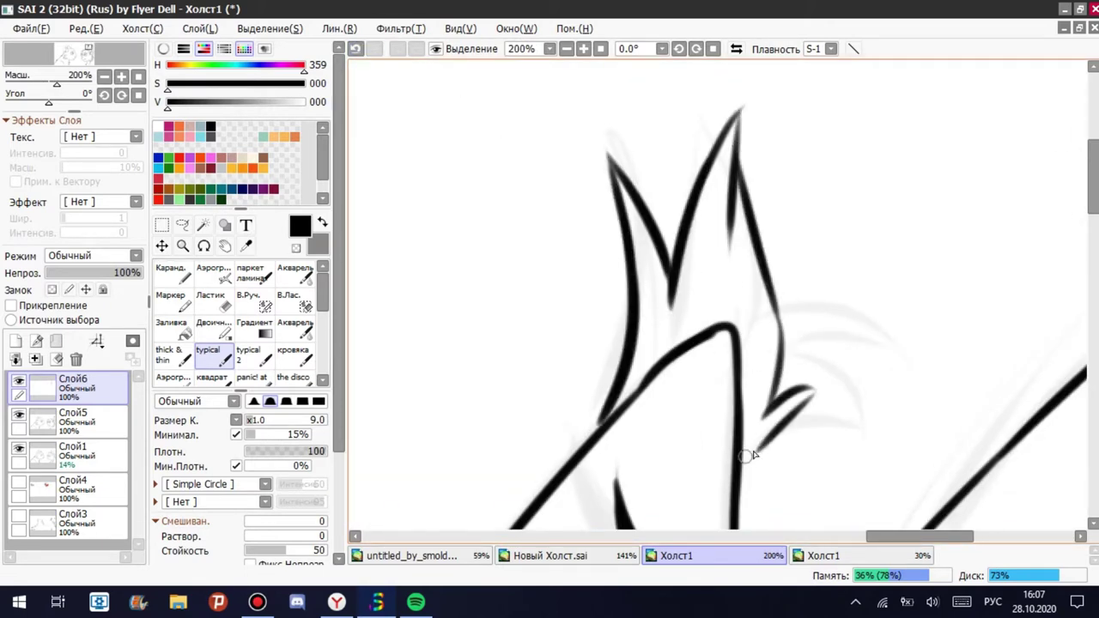
left_click_drag(765, 420, 747, 486)
Undo the tuft's small side strands and ink one smooth curve down to the far ear's back edge instead.
scroll(718, 264, "down", 5)
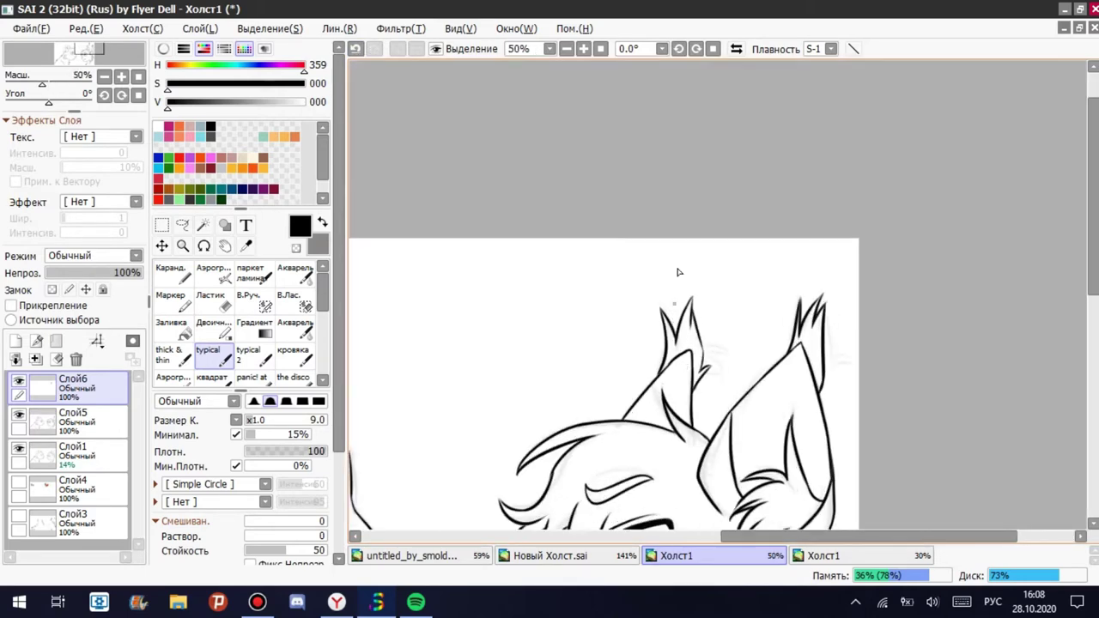
scroll(718, 265, "up", 3)
key("ctrl+z")
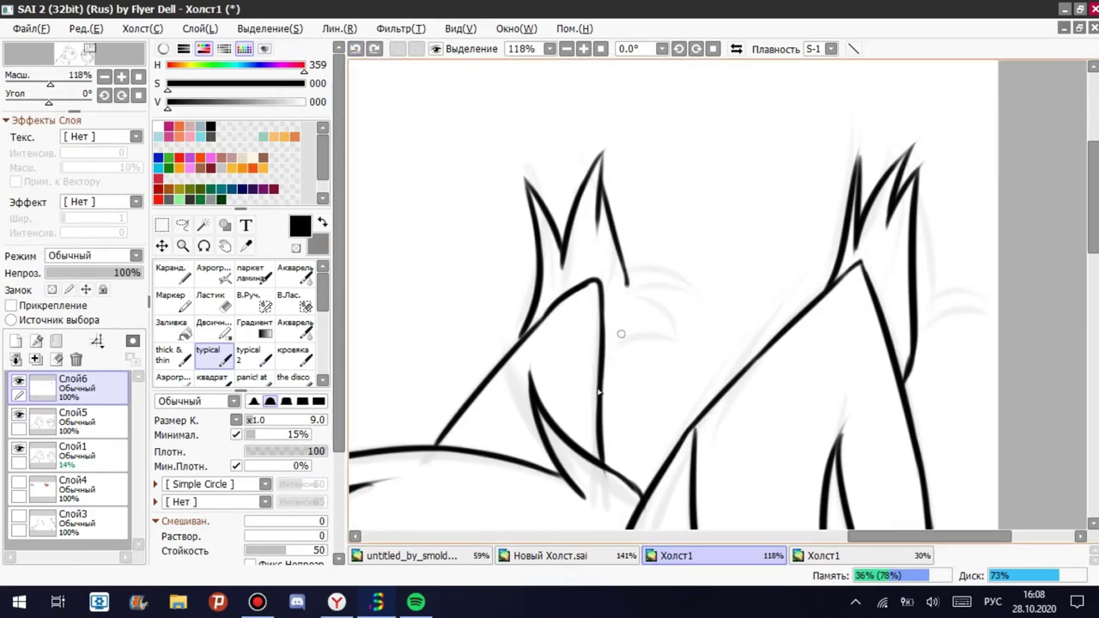
scroll(584, 402, "down", 4)
scroll(704, 250, "up", 4)
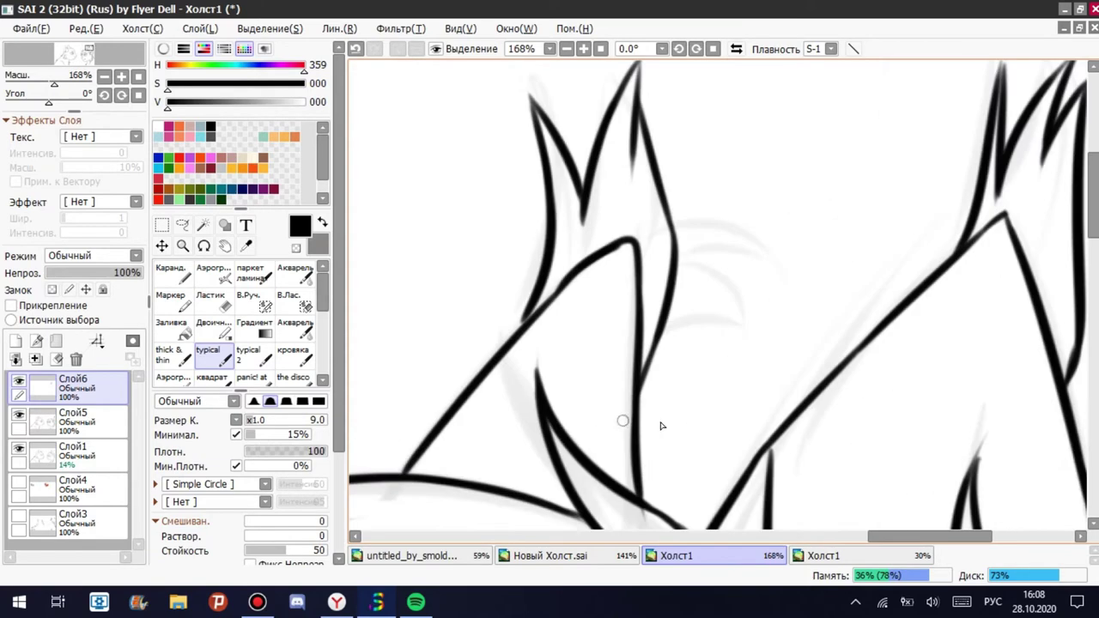
Check the drawing in mirrored view, merge Слой6 into Слой5, and hide the sketch layer Слой1.
scroll(636, 421, "down", 4)
scroll(755, 266, "down", 1)
left_click(737, 49)
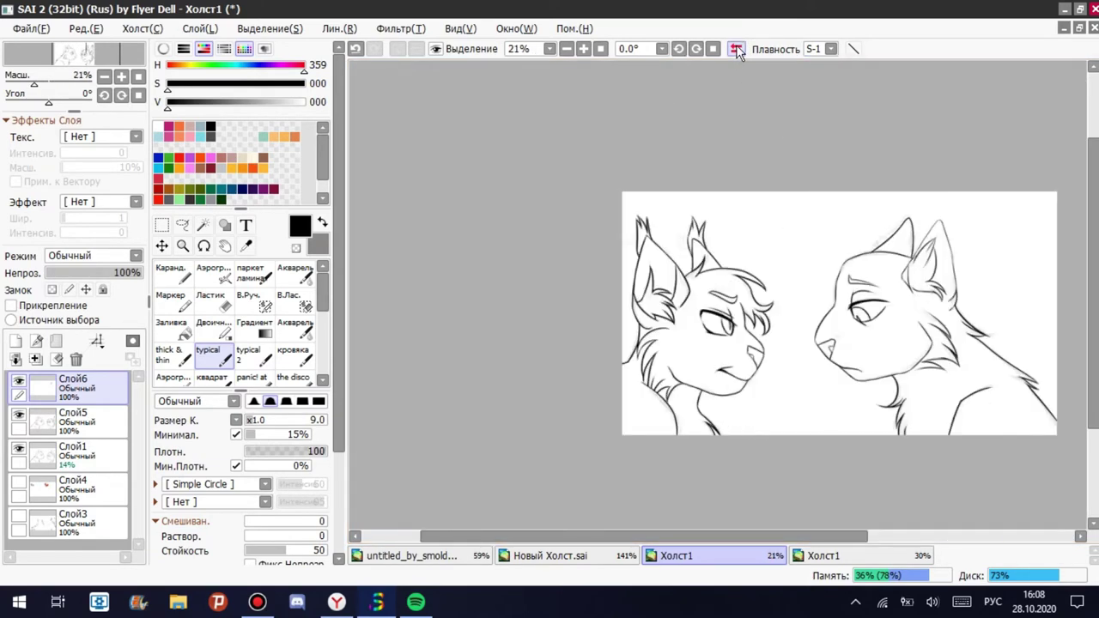
key("ctrl+z")
left_click(736, 49)
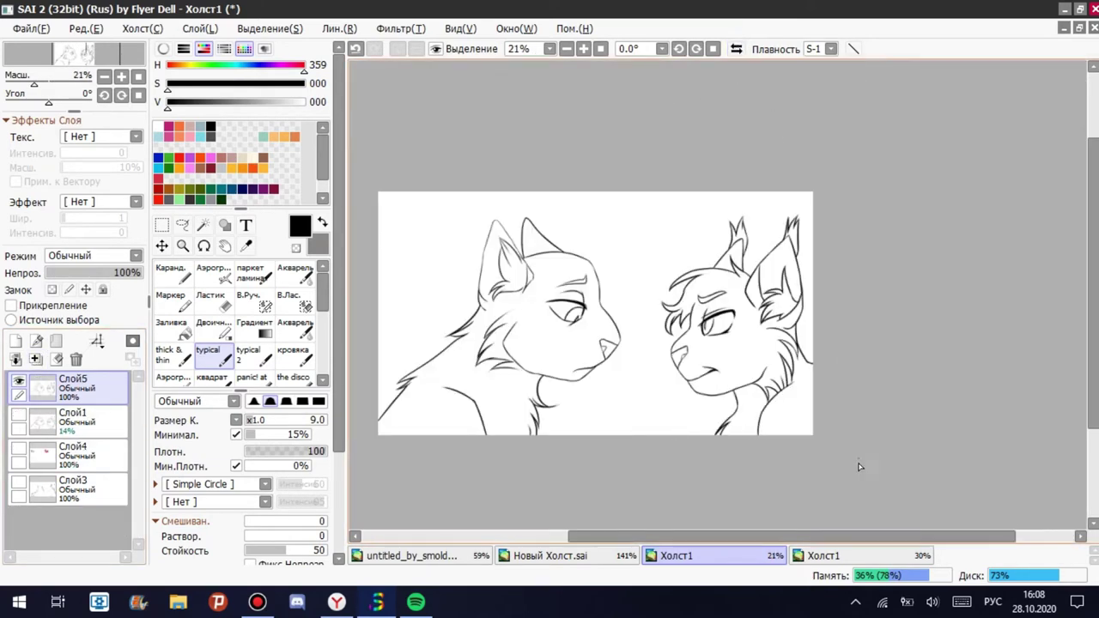
scroll(812, 451, "up", 4)
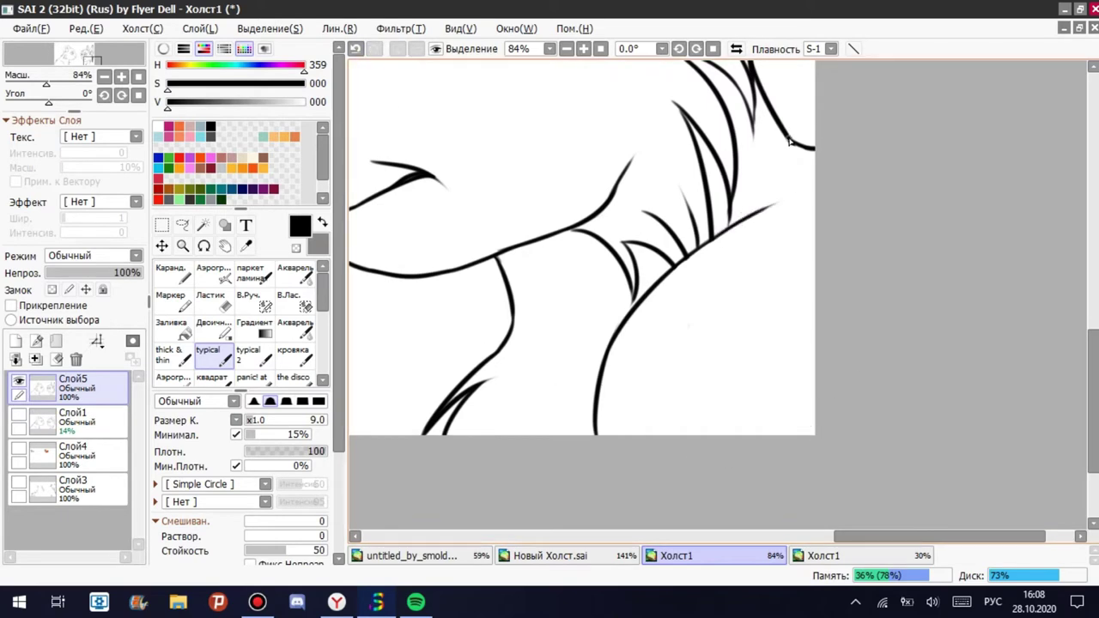
key("e")
scroll(793, 226, "down", 4)
scroll(820, 310, "up", 2)
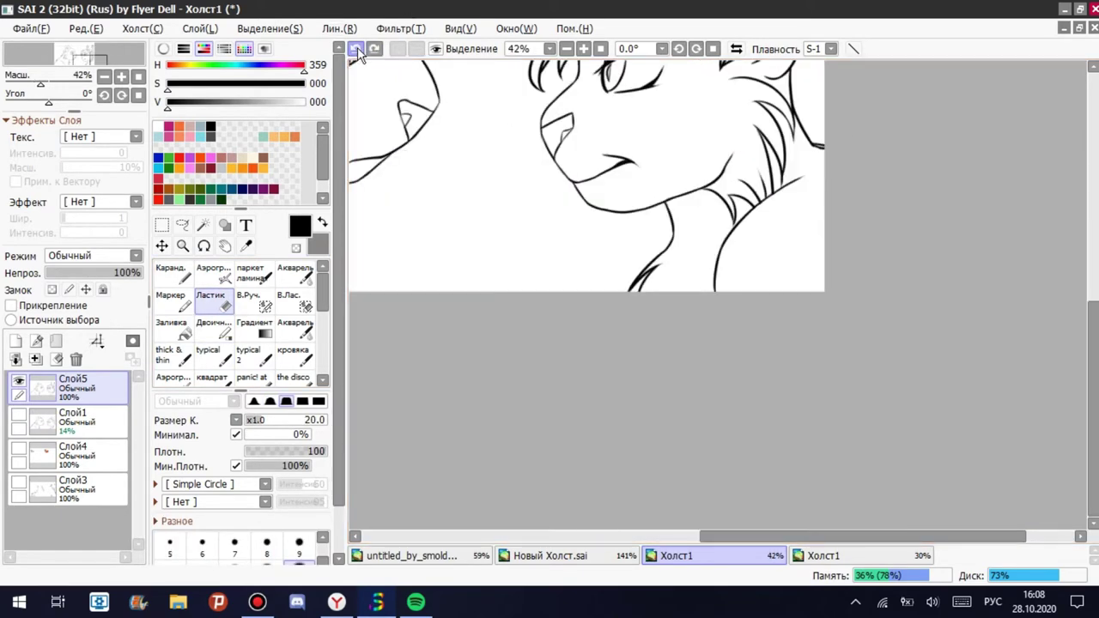
scroll(879, 422, "down", 3)
scroll(736, 343, "up", 1)
scroll(684, 338, "up", 1)
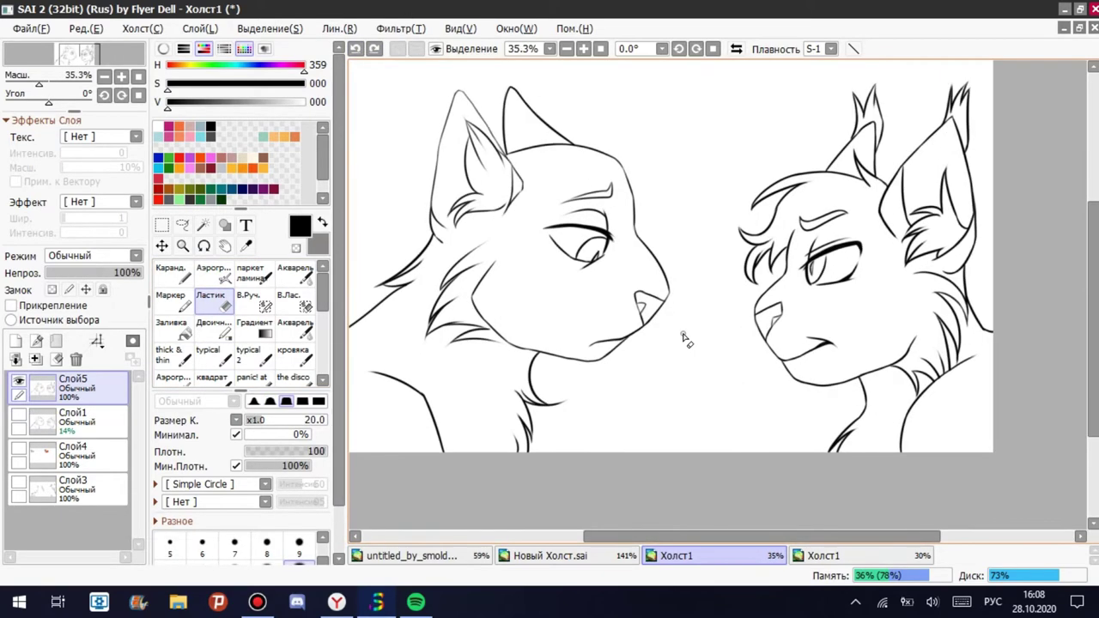
Preview the shading layer Слой3, hide it again, and show the sketch layer Слой1 with Слой5 active.
scroll(685, 337, "down", 1)
left_click(18, 482)
left_click(73, 420)
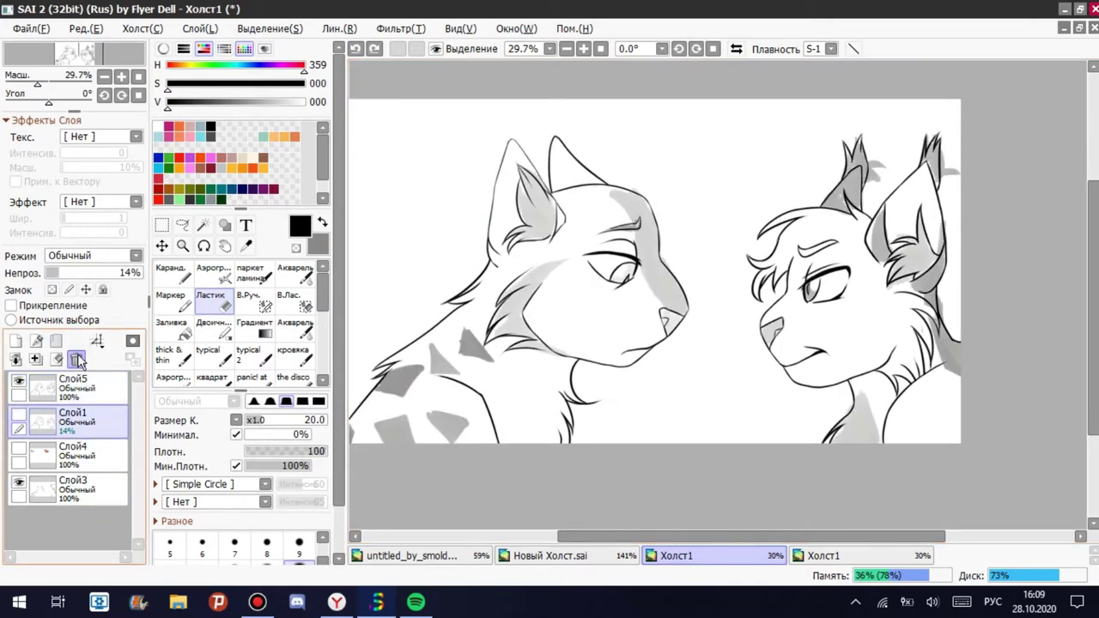
scroll(640, 407, "up", 6)
scroll(640, 407, "up", 2)
left_click(16, 340)
left_click(18, 516)
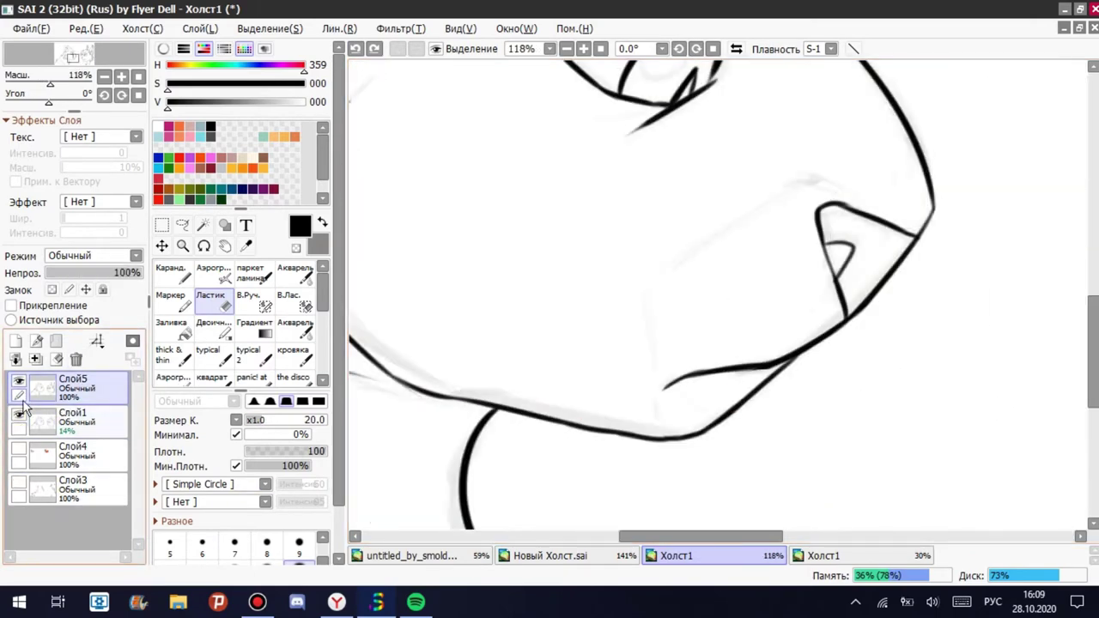
Ink the left cat's muzzle contour from the mouth corner toward the nose on Слой6 and lower that layer's opacity to about 9%.
left_click(208, 354)
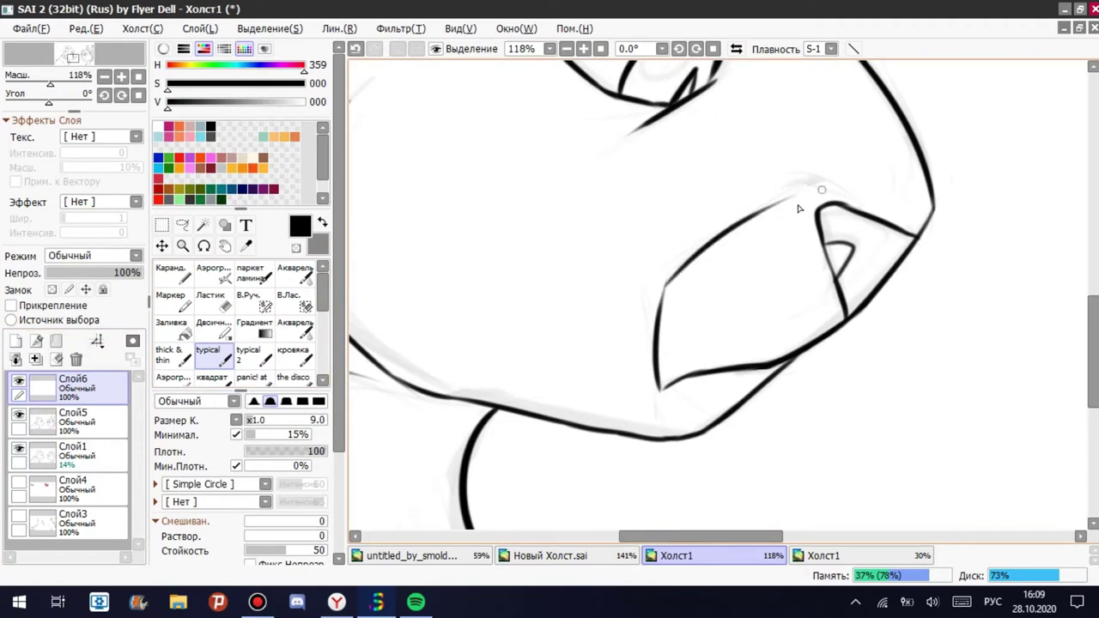
scroll(813, 200, "down", 4)
left_click_drag(137, 272, 53, 273)
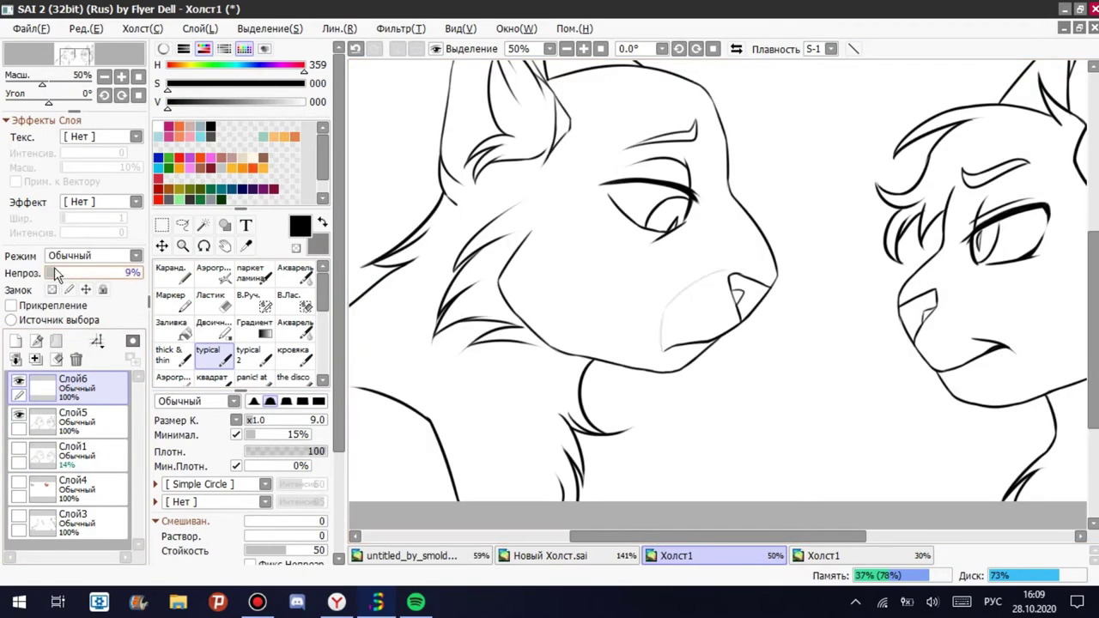
Delete the sketch layer Слой1 and show Слой4, which holds the two coloured character references.
scroll(685, 311, "up", 2)
scroll(685, 310, "down", 3)
left_click(76, 359)
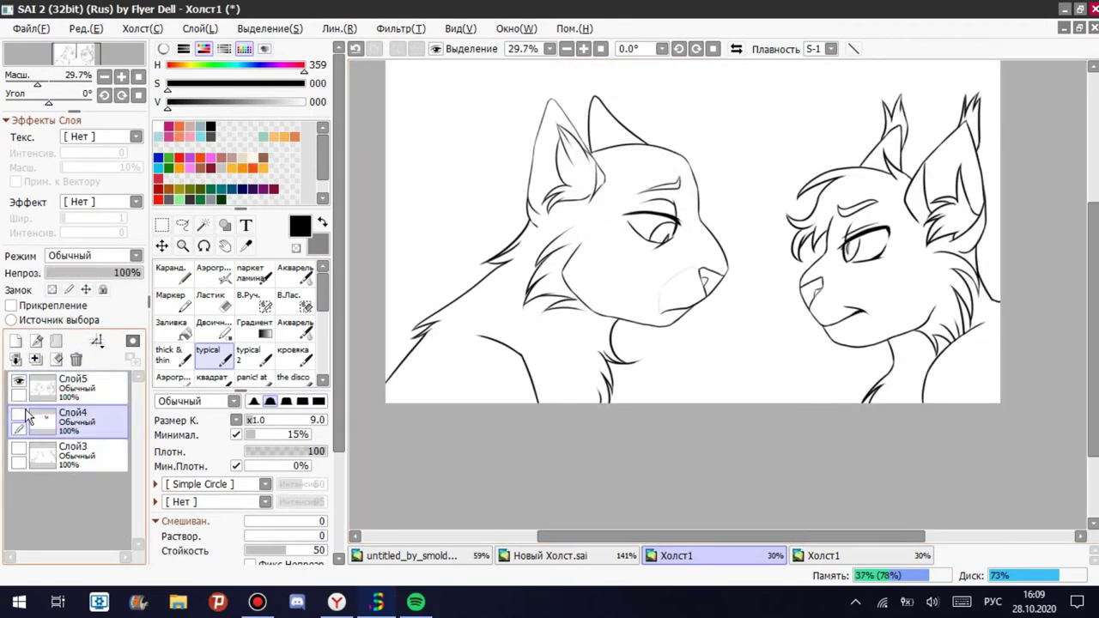
left_click(18, 421)
Add an empty Слой6 beneath the line art and set the drawing colour to blue with H 198, S 88, V 75.
left_click(245, 246)
left_click(35, 359)
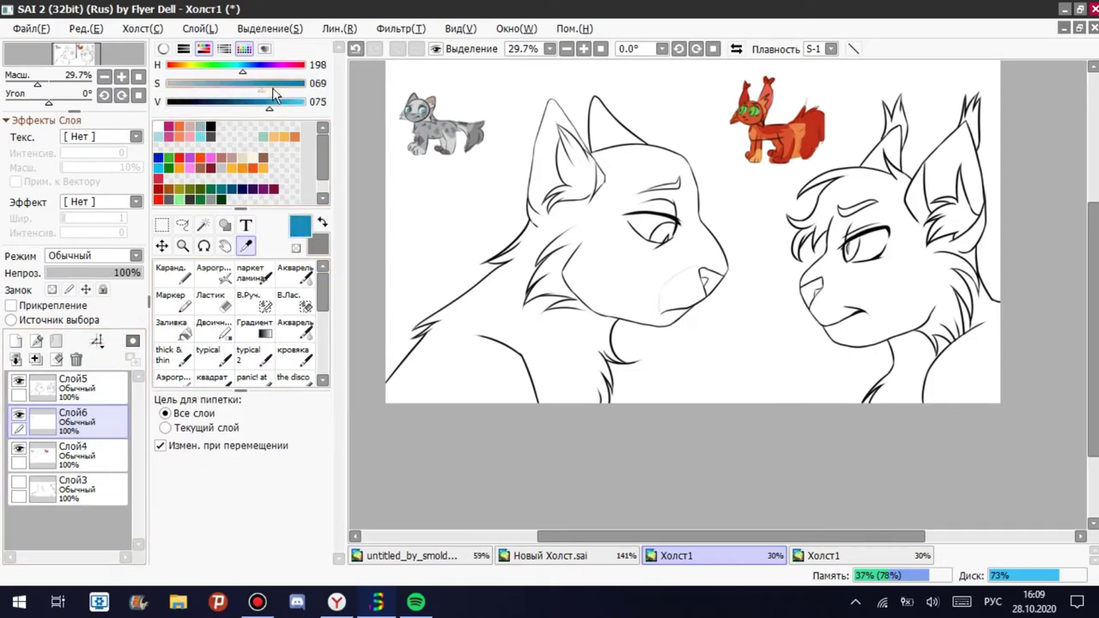
left_click(170, 268)
scroll(450, 375, "up", 2)
scroll(450, 376, "up", 1)
Try to flood-fill the left cat's body with the blue and undo each fill.
left_click(170, 323)
scroll(450, 375, "down", 3)
left_click(450, 375)
key("ctrl+z")
scroll(569, 339, "up", 1)
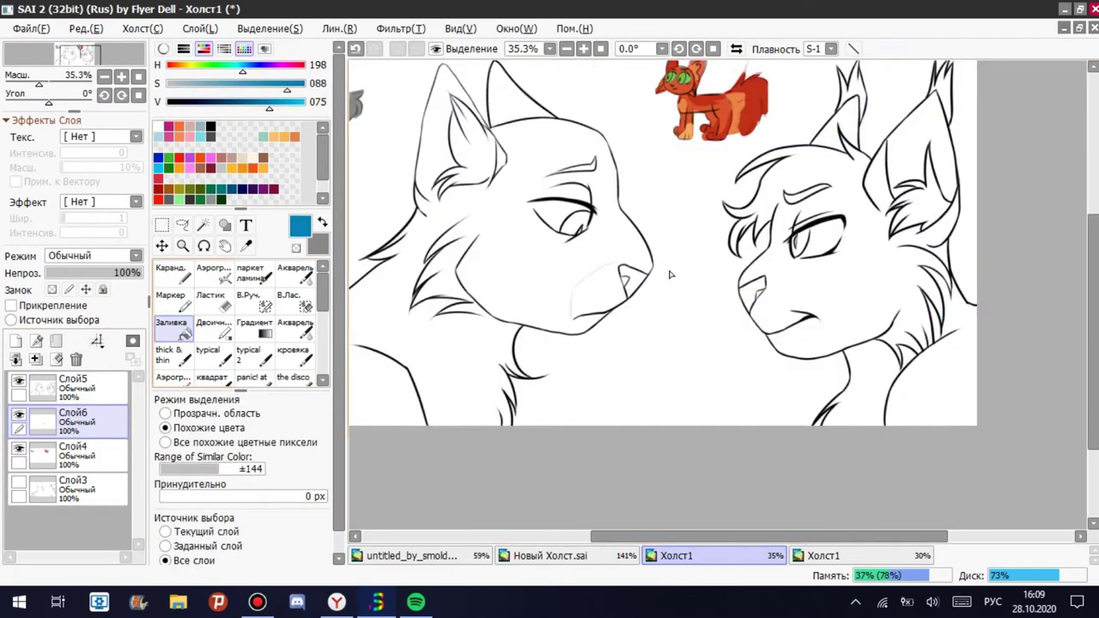
scroll(568, 339, "up", 6)
left_click(569, 339)
scroll(568, 340, "down", 3)
left_click(569, 340)
key("ctrl+z")
Try selecting the left cat's body with the Magic Wand at a similar-colour range of ±110, and clear the selection.
left_click(203, 225)
scroll(420, 385, "down", 4)
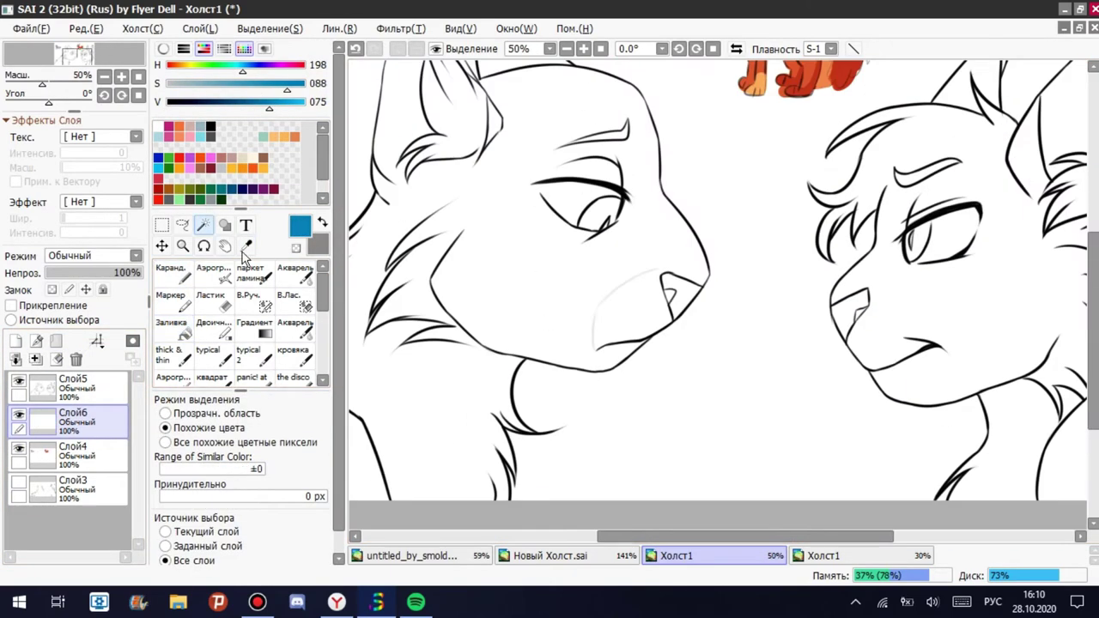
left_click(421, 385)
scroll(421, 385, "up", 2)
left_click(206, 469)
left_click(373, 47)
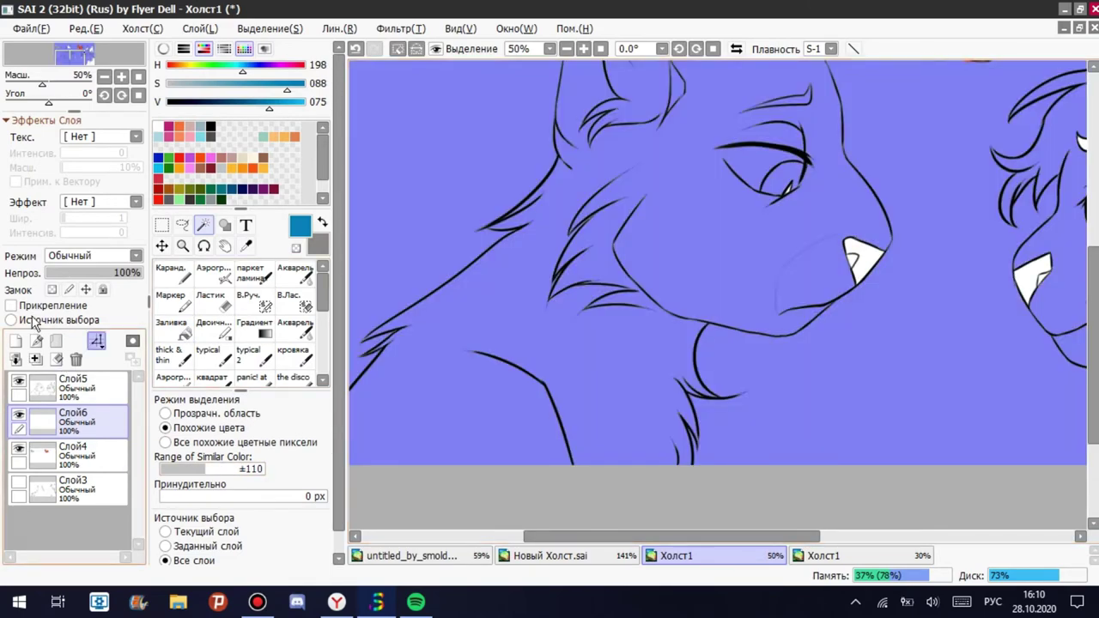
scroll(356, 343, "up", 5)
Select the left cat's body, head and near ear with the Magic Wand at a similar-colour range of ±90.
left_click(58, 365)
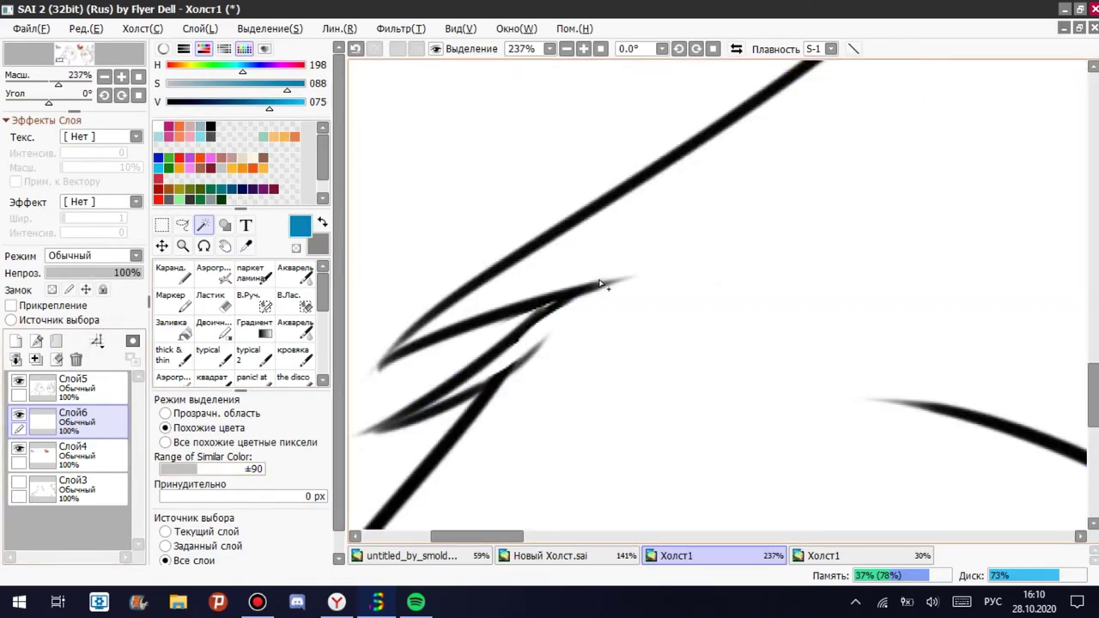
scroll(773, 301, "down", 3)
left_click(688, 258)
scroll(855, 338, "down", 2)
scroll(854, 338, "up", 3)
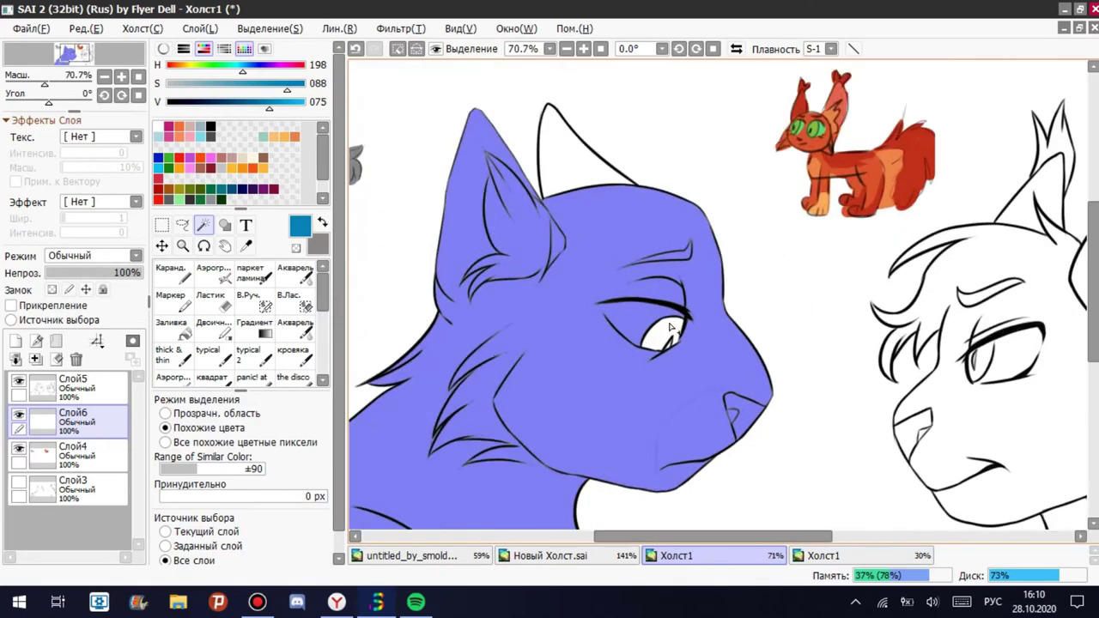
scroll(541, 103, "down", 2)
scroll(726, 429, "up", 3)
Add the right cat's neck, shoulder, cheek fur gaps and nose to the Magic Wand selection.
scroll(812, 292, "up", 2)
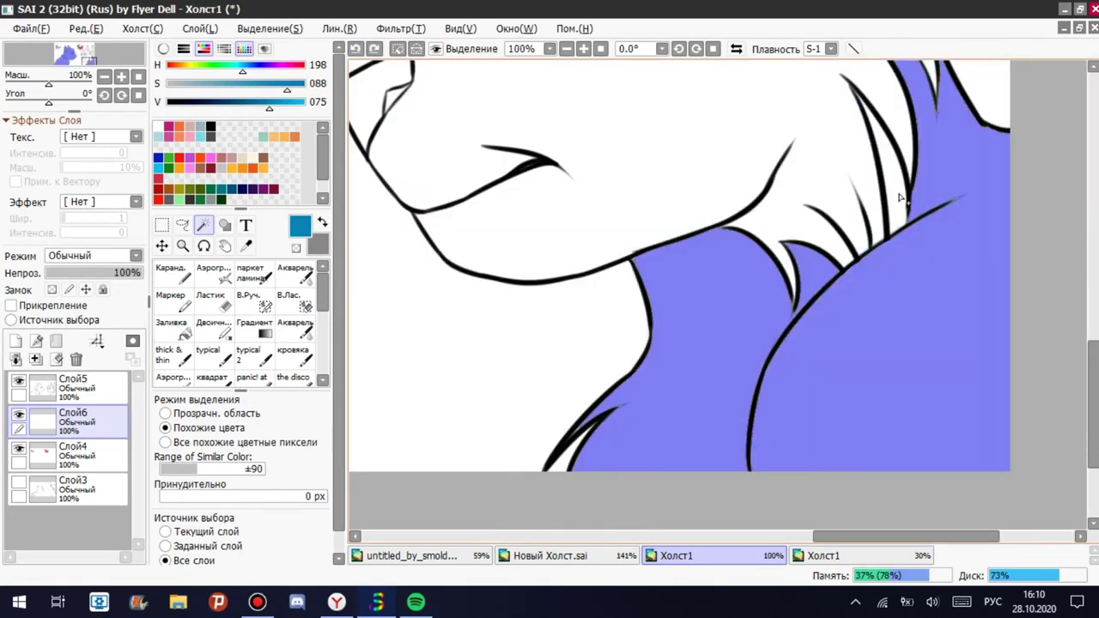
scroll(730, 257, "down", 3)
scroll(647, 205, "up", 4)
scroll(532, 268, "down", 3)
scroll(544, 456, "down", 2)
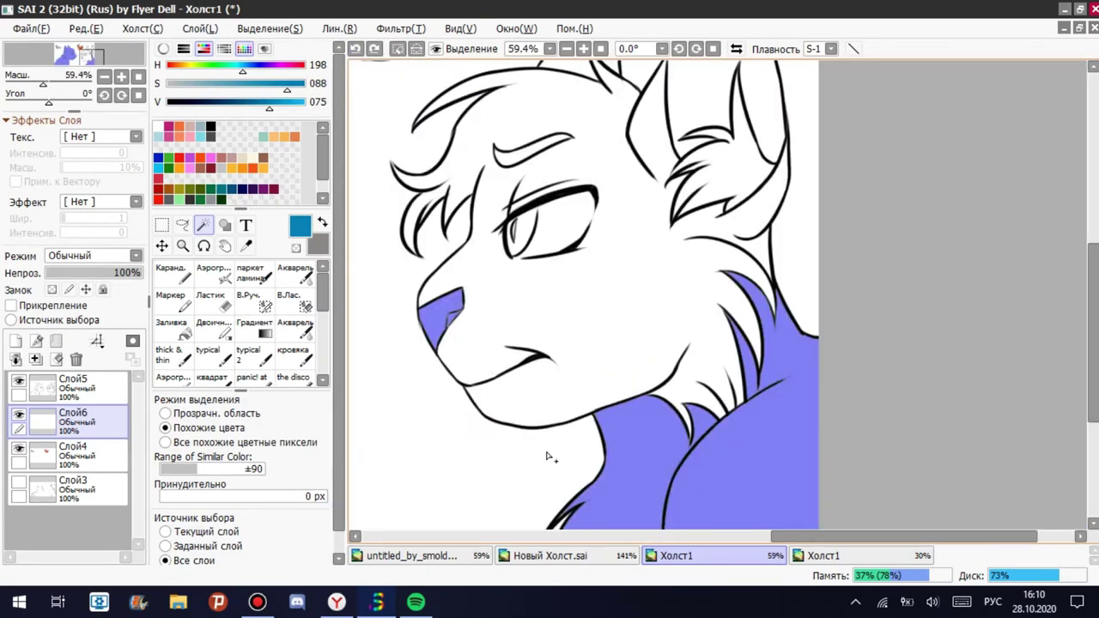
Add the right cat's face, forelocks and ear to the selection, including the enclosed eyebrow and pupil areas.
left_click(550, 265)
scroll(549, 266, "up", 4)
key("ctrl+d")
scroll(373, 207, "up", 5)
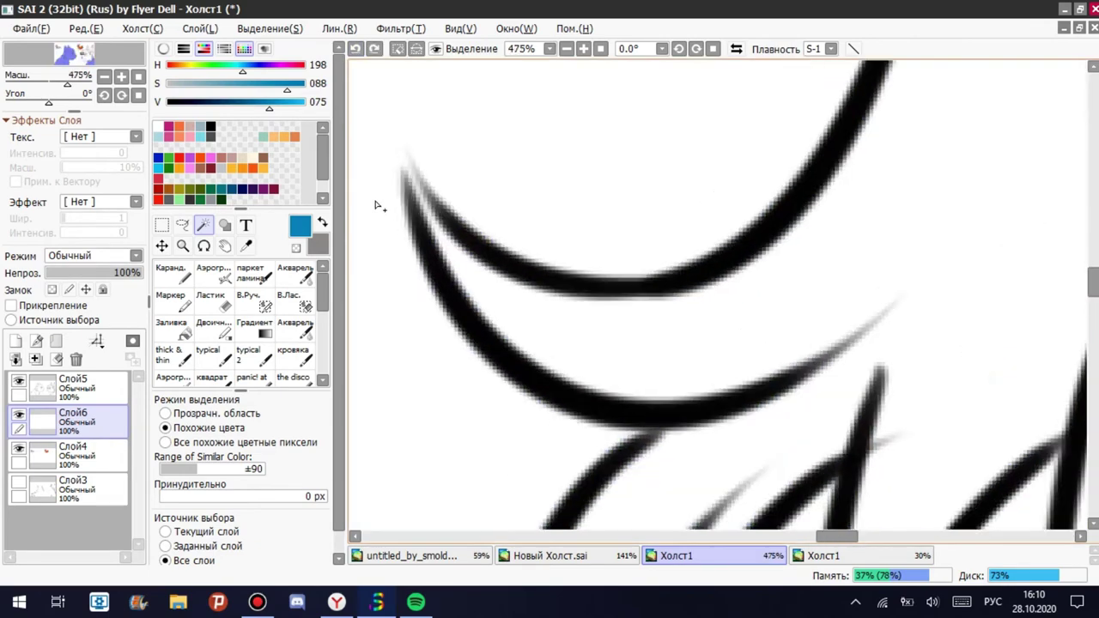
scroll(717, 258, "down", 10)
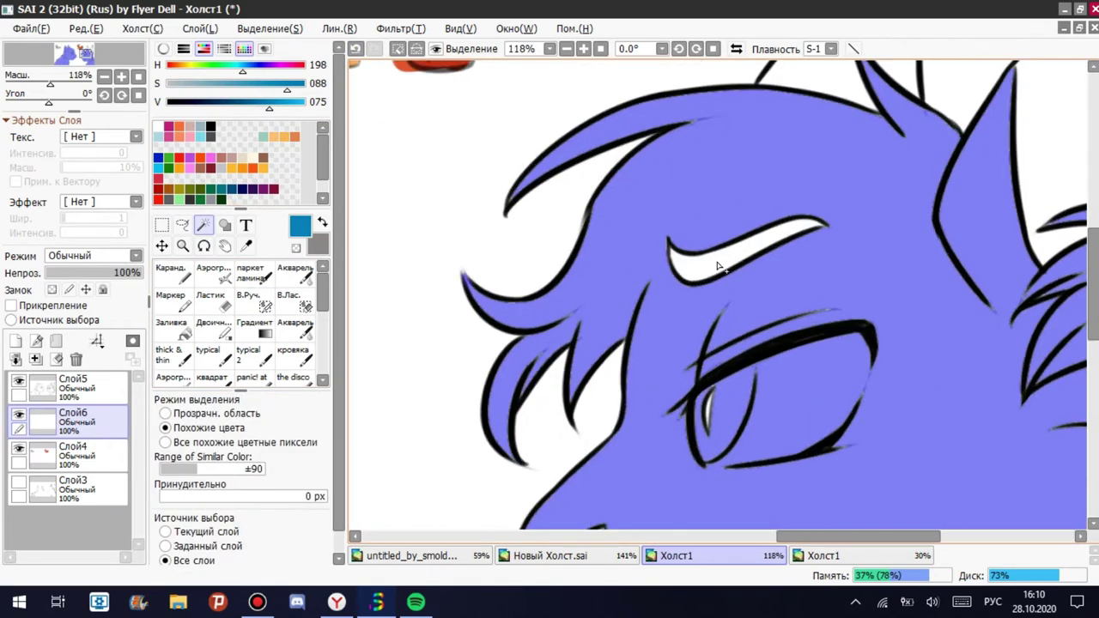
scroll(660, 305, "up", 3)
left_click(339, 28)
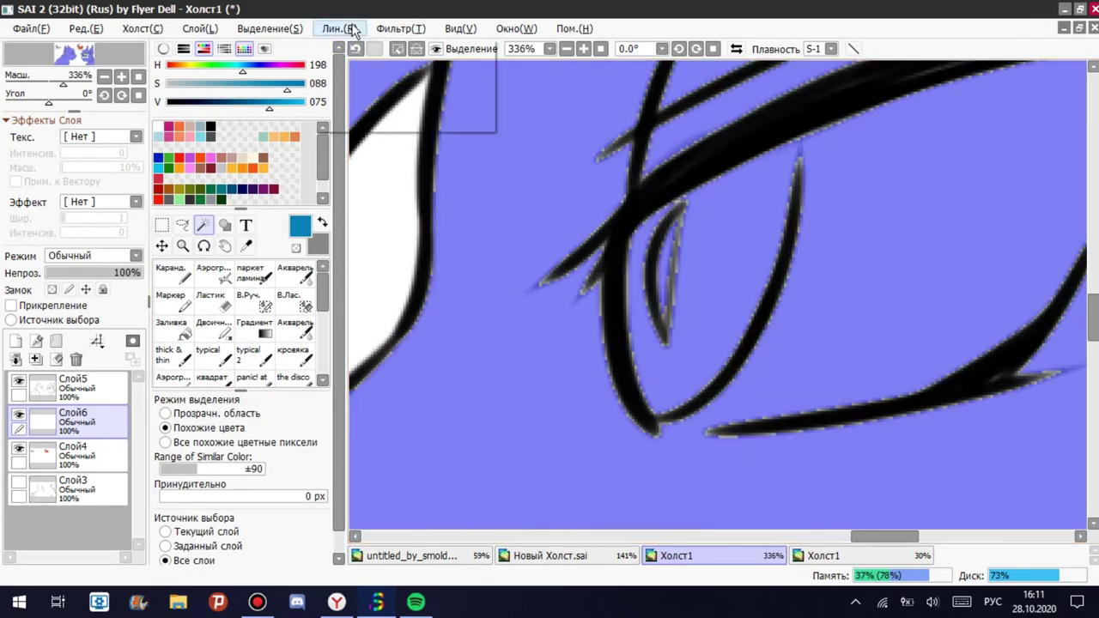
key("Escape")
Paint the right cat's mouth and eye lines into the selection with the Selection Pen at size 20.
left_click(269, 314)
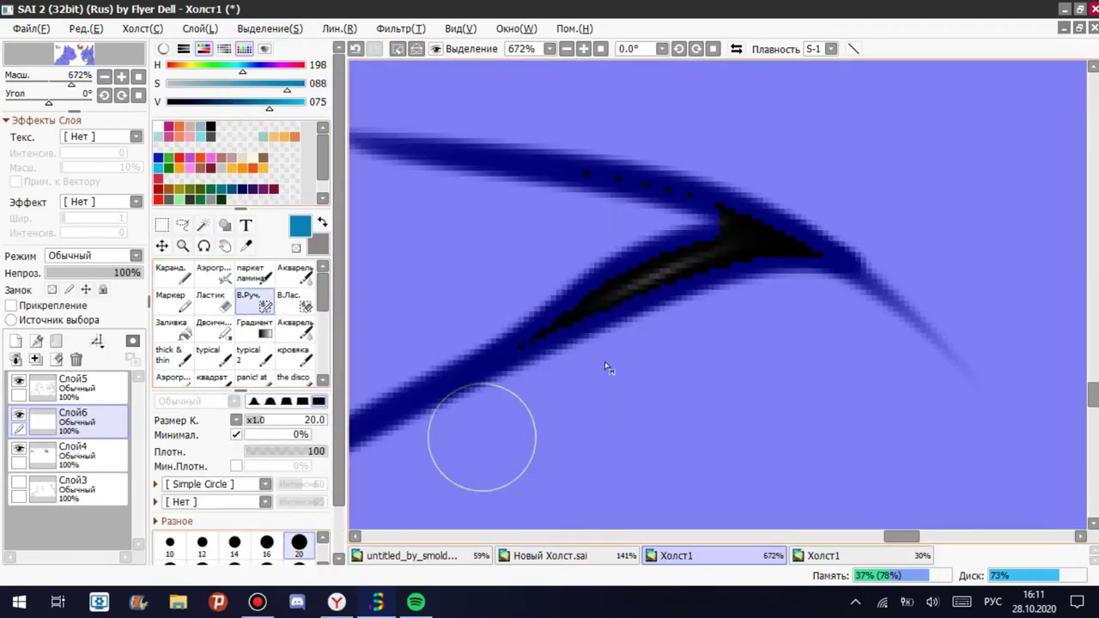
scroll(578, 351, "down", 6)
scroll(494, 361, "up", 1)
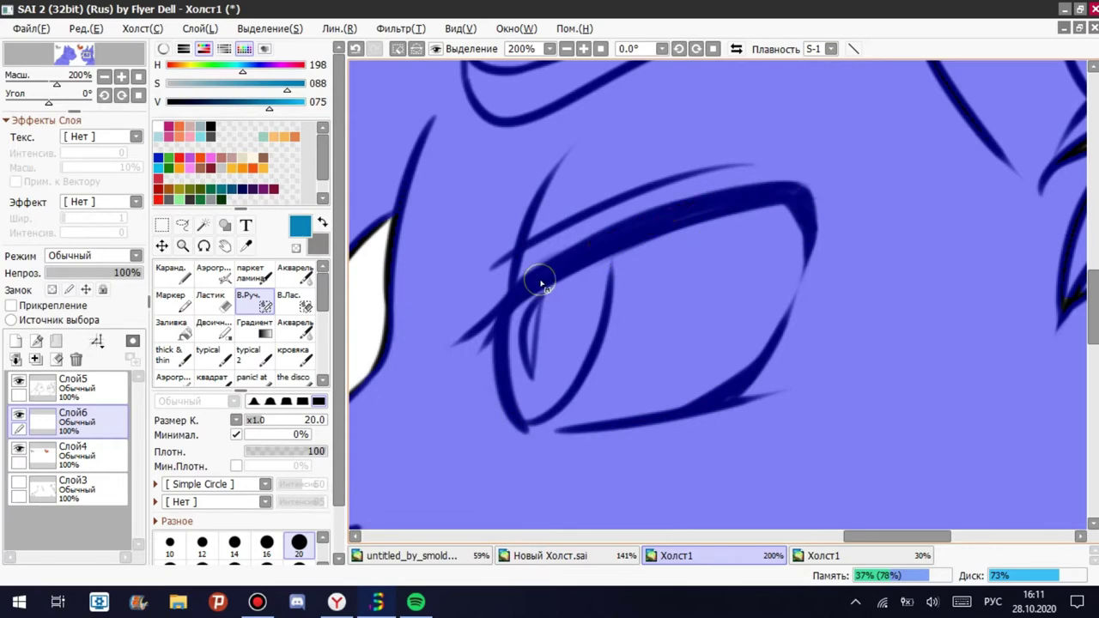
scroll(464, 250, "down", 2)
scroll(392, 221, "up", 5)
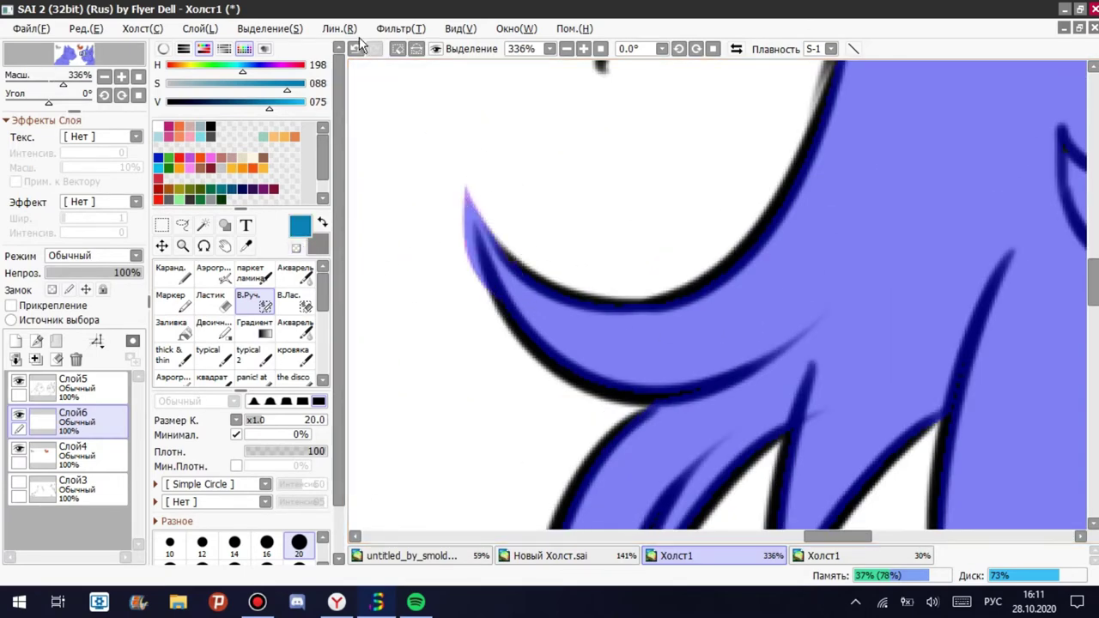
Extend the selection over the tips and outlines of the right cat's curled forelock and upper hair lock.
left_click_drag(491, 289, 486, 369)
scroll(544, 295, "up", 1)
scroll(570, 318, "down", 4)
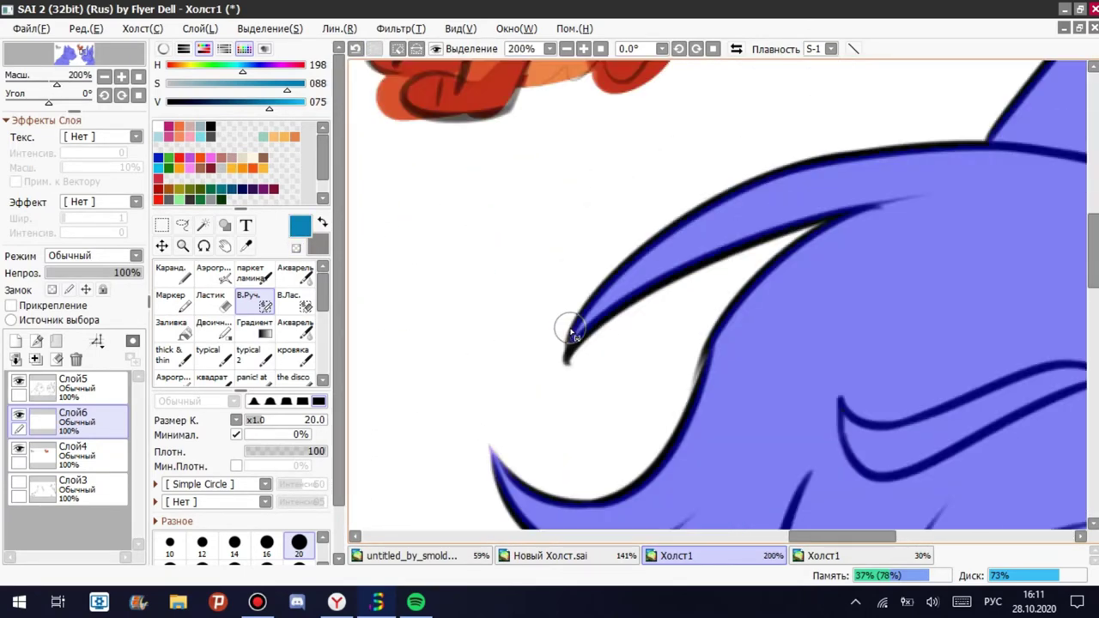
scroll(695, 286, "up", 4)
scroll(567, 381, "up", 2)
Extend the selection into the strands and outline of the tuft on the right cat's far ear.
scroll(748, 479, "down", 3)
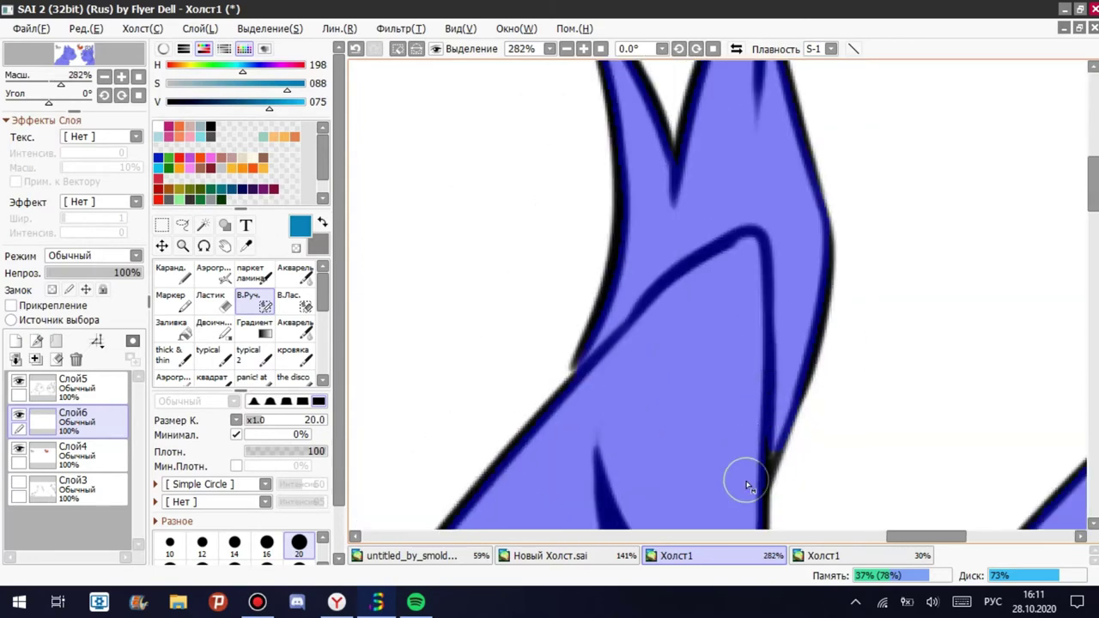
scroll(541, 295, "up", 2)
scroll(613, 256, "down", 1)
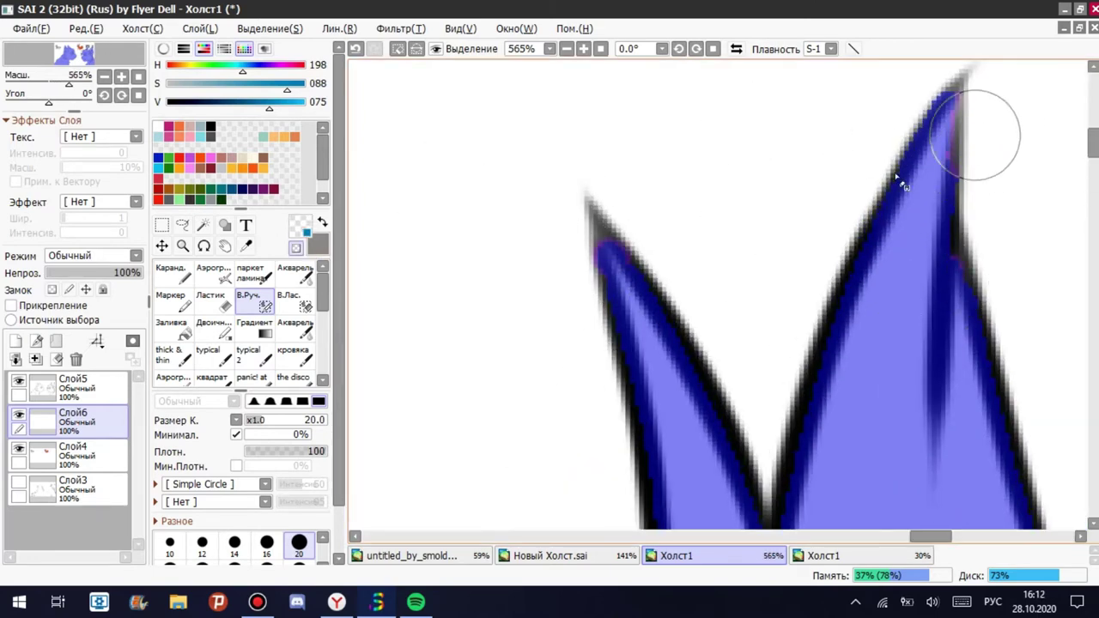
scroll(711, 245, "down", 4)
Paint the selection into the narrow tuft strands on the right cat's near ear, undoing the stroke that spills outside.
scroll(711, 245, "up", 3)
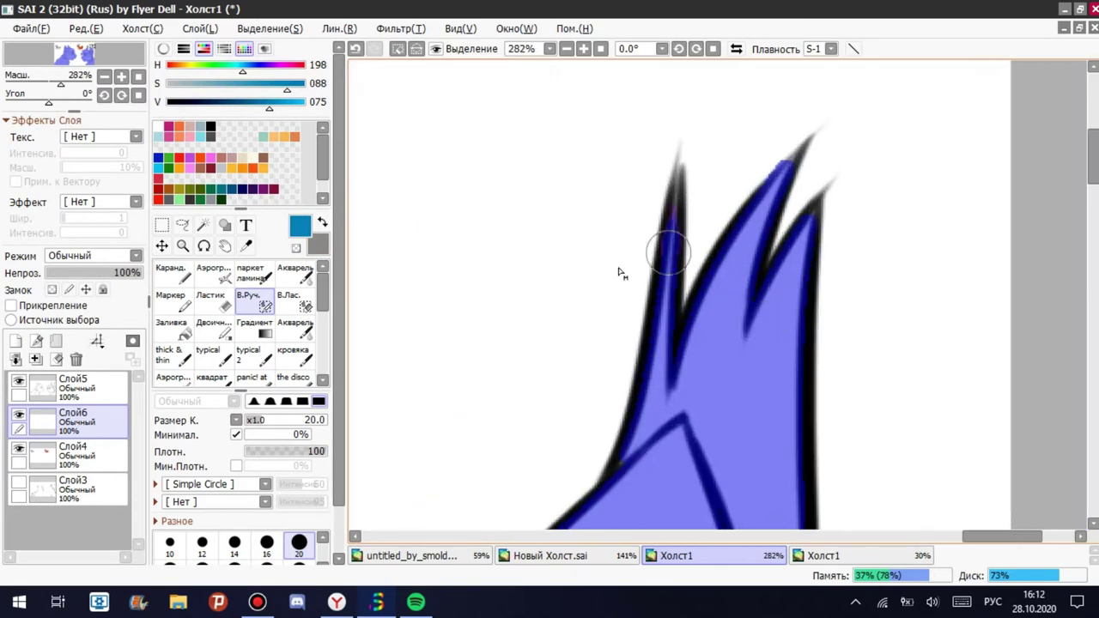
left_click_drag(654, 211, 661, 167)
key("ctrl+z")
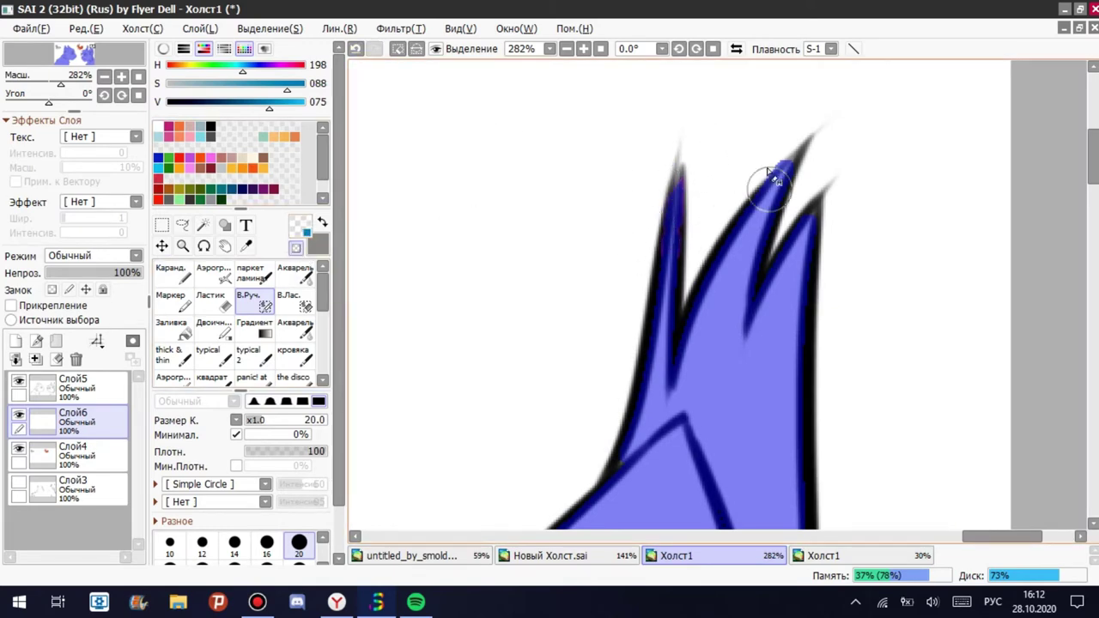
key("x")
scroll(675, 397, "down", 5)
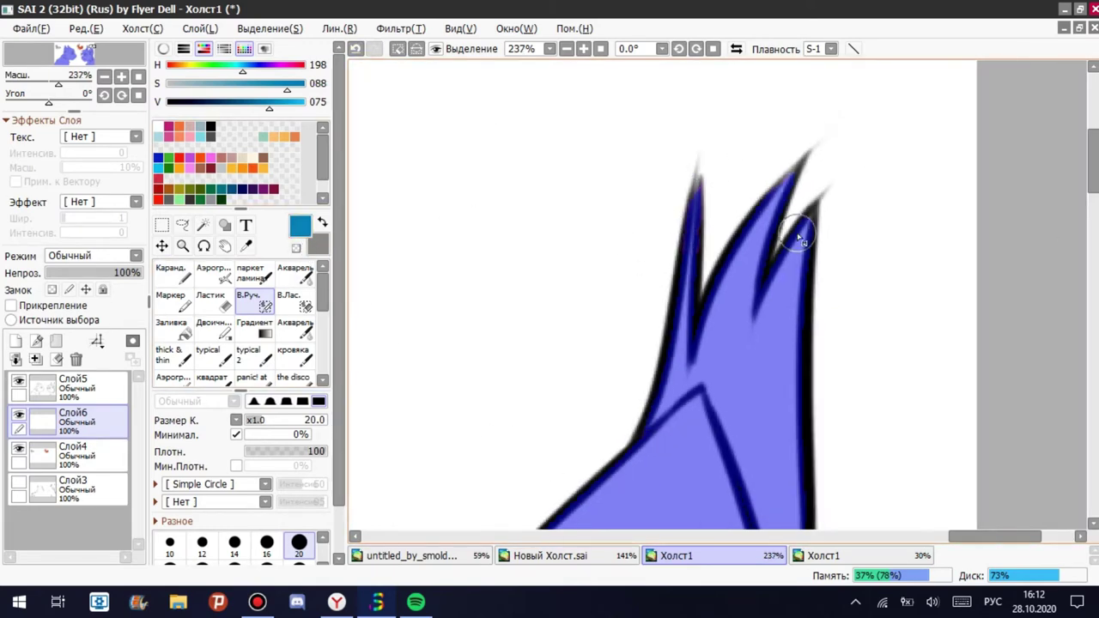
Paint the right cat's inner-ear fur lines and near ear outline into the selection.
scroll(675, 397, "up", 5)
scroll(675, 396, "down", 2)
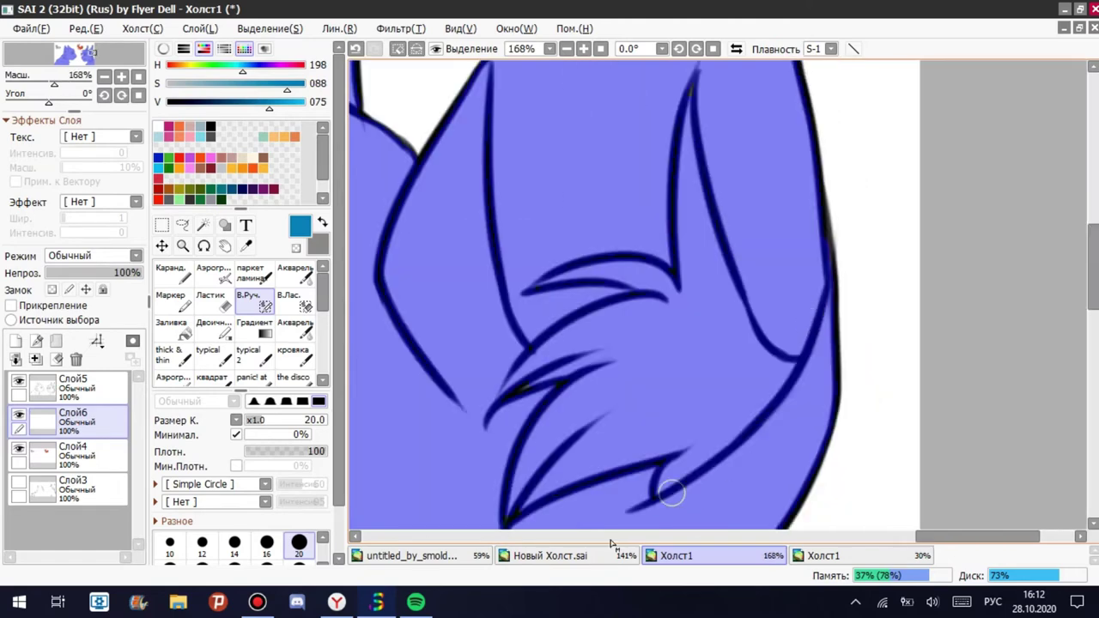
left_click_drag(559, 472, 621, 304)
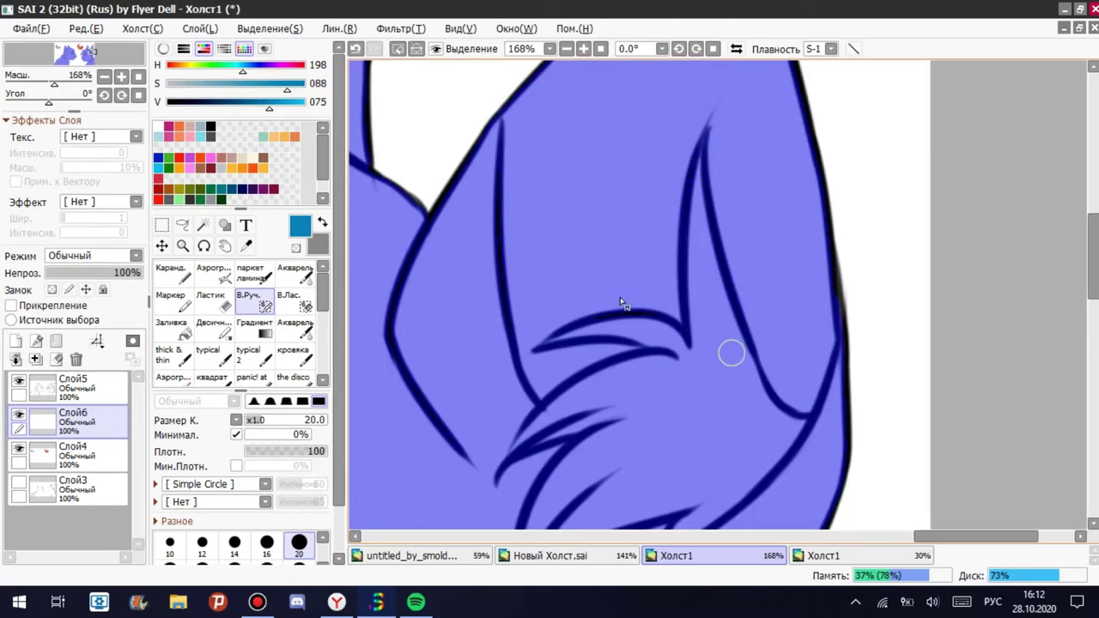
scroll(505, 131, "up", 2)
scroll(505, 130, "down", 1)
Extend the selection over the lower forelock strands hanging beside the right cat's eye.
left_click_drag(562, 228, 442, 370)
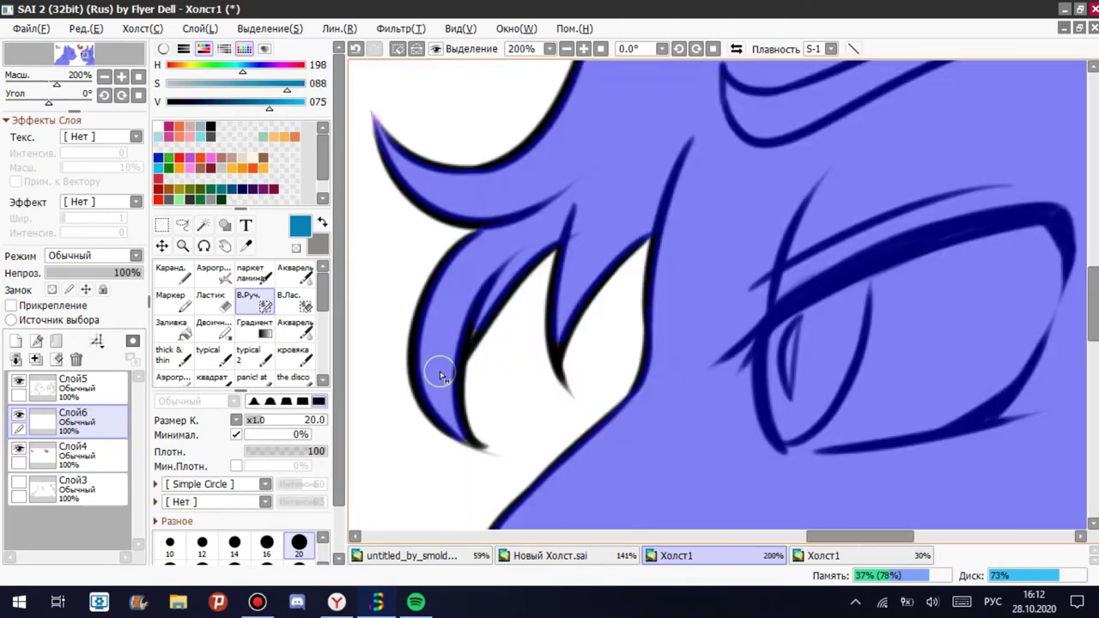
scroll(573, 315, "up", 3)
scroll(573, 315, "down", 2)
scroll(647, 372, "down", 2)
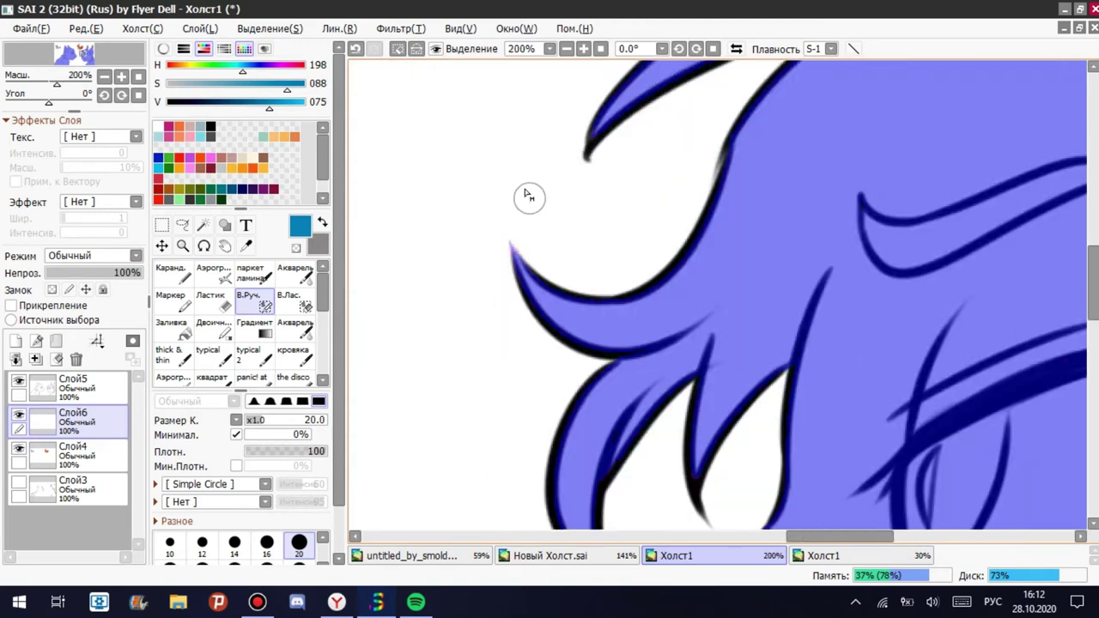
scroll(527, 197, "up", 8)
scroll(640, 179, "down", 3)
scroll(639, 179, "down", 5)
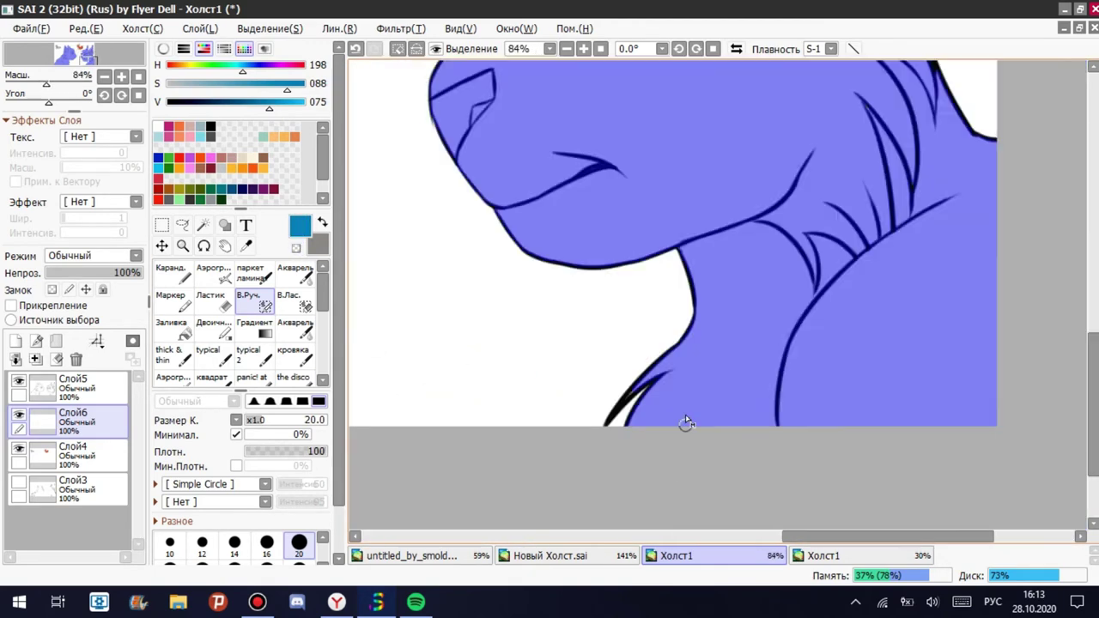
Paint the fur tuft at the base of the right cat's neck into the selection.
scroll(682, 422, "up", 4)
left_click_drag(466, 462, 521, 414)
scroll(520, 414, "down", 4)
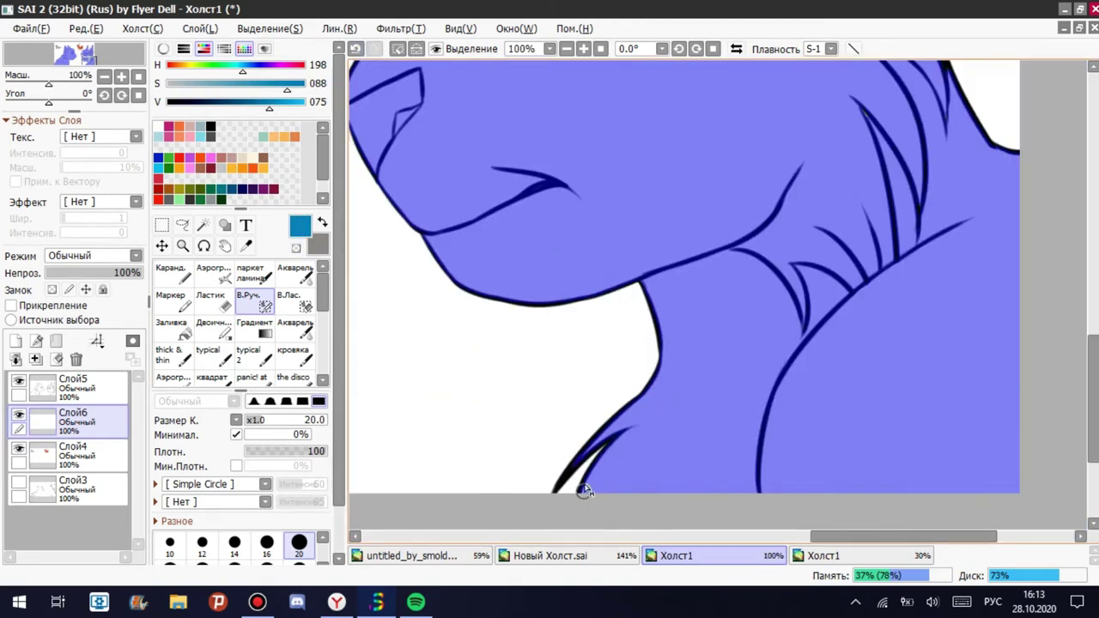
scroll(638, 189, "up", 3)
Paint the right cat's cheek fur strands and the fur lines below its near ear into the selection.
scroll(701, 323, "down", 2)
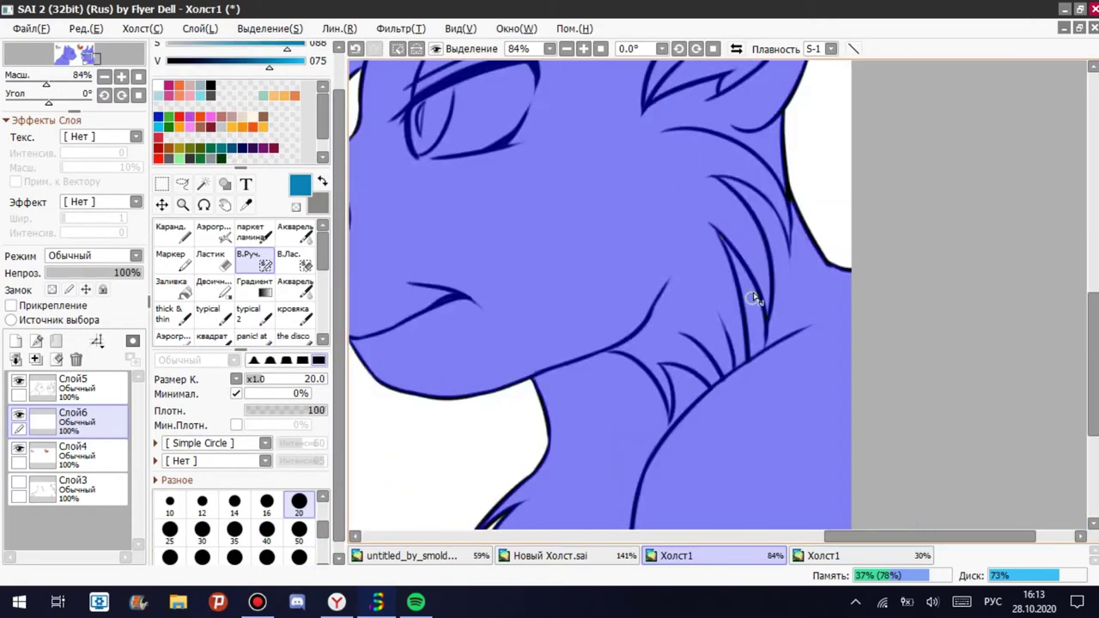
scroll(761, 438, "up", 3)
scroll(641, 216, "down", 3)
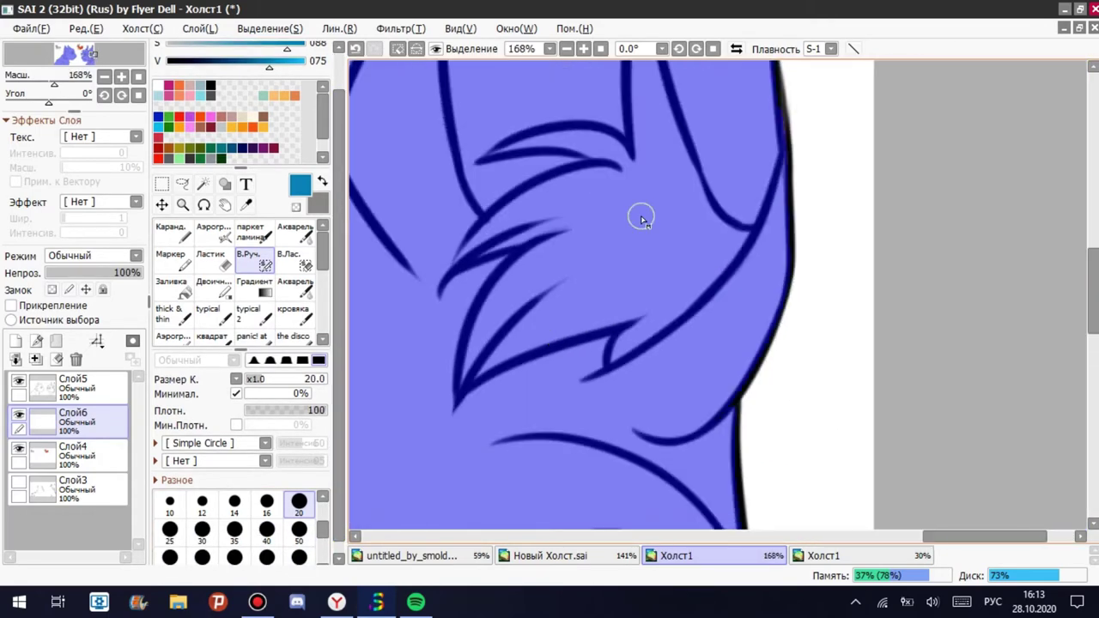
Extend the selection over the left cat's chest fur strands and the pointed fur tufts on its back.
scroll(658, 348, "up", 5)
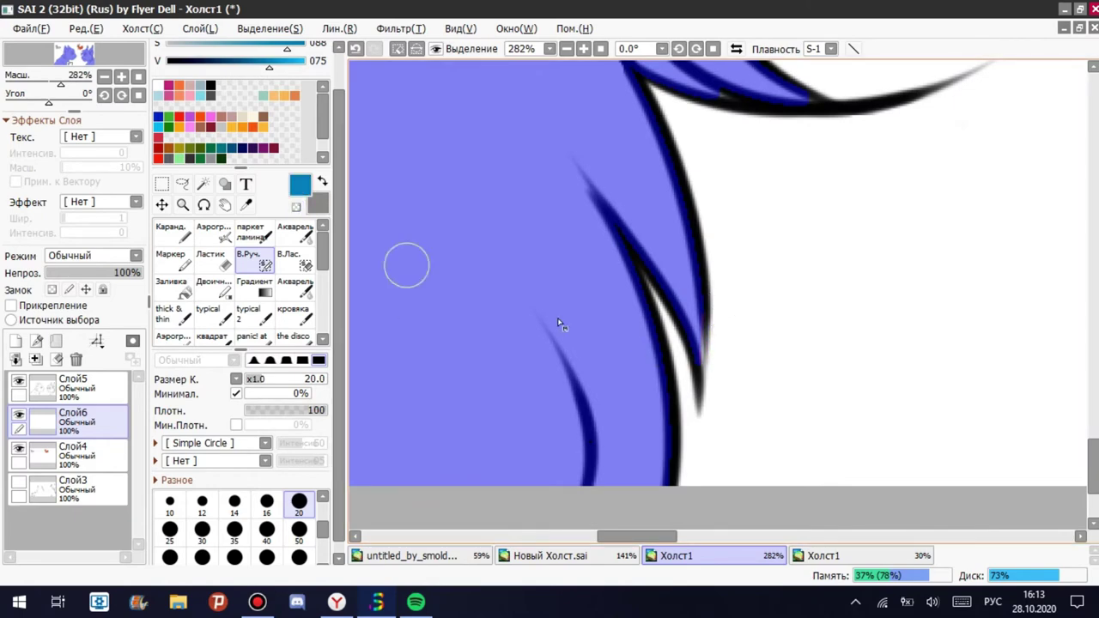
scroll(654, 472, "down", 3)
scroll(700, 392, "up", 4)
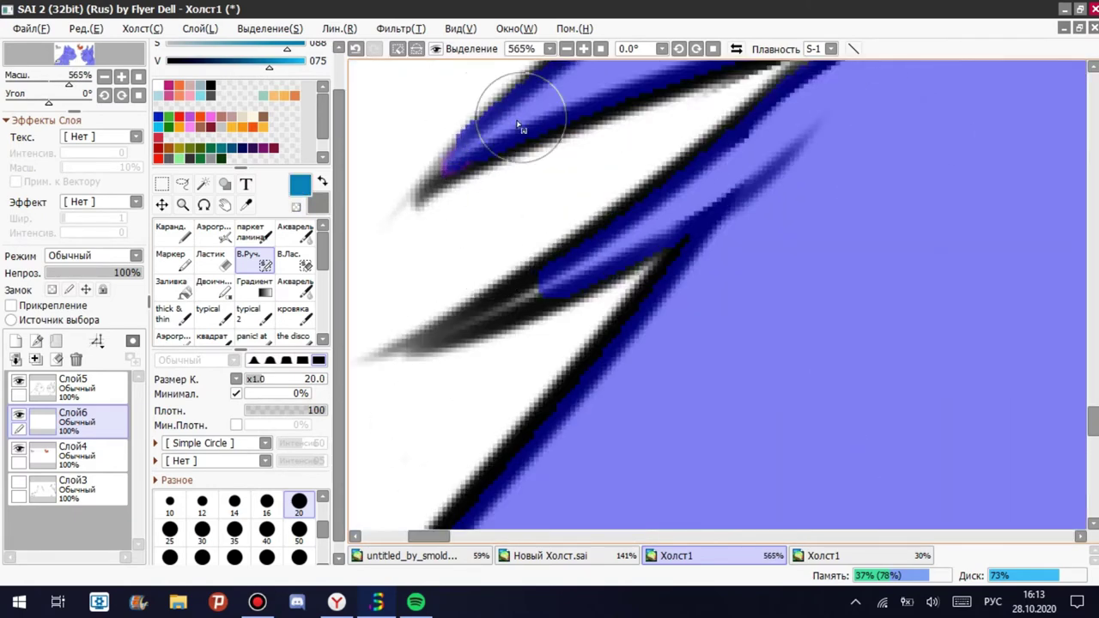
scroll(514, 292, "down", 5)
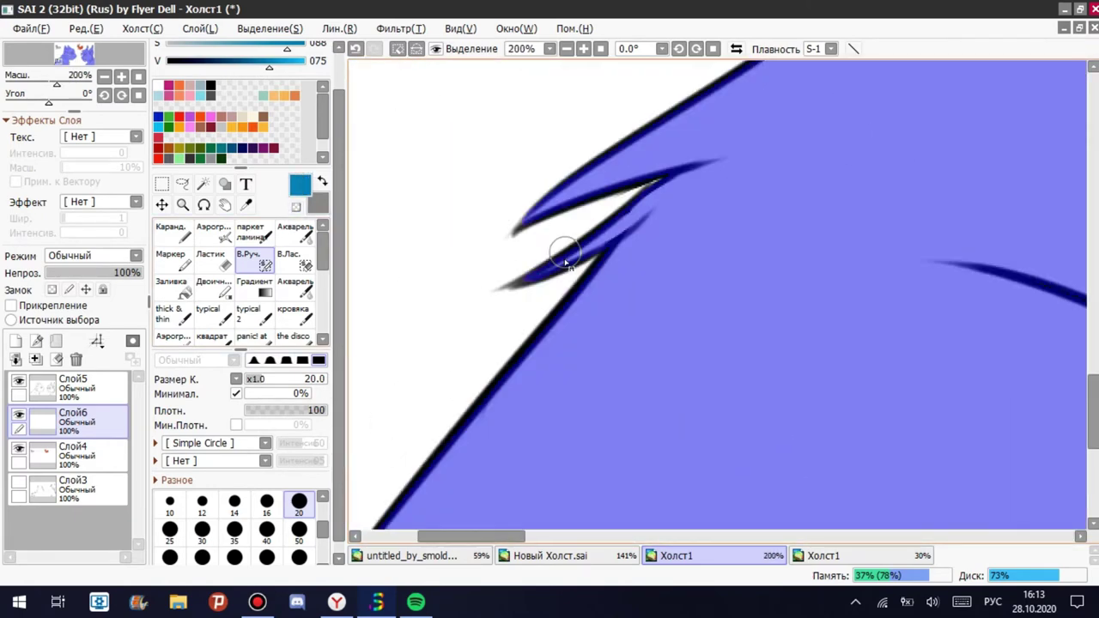
Extend the selection over the remaining outline along the left cat's back tufts, jaw and neck.
left_click(803, 555)
left_click(711, 560)
scroll(753, 255, "up", 6)
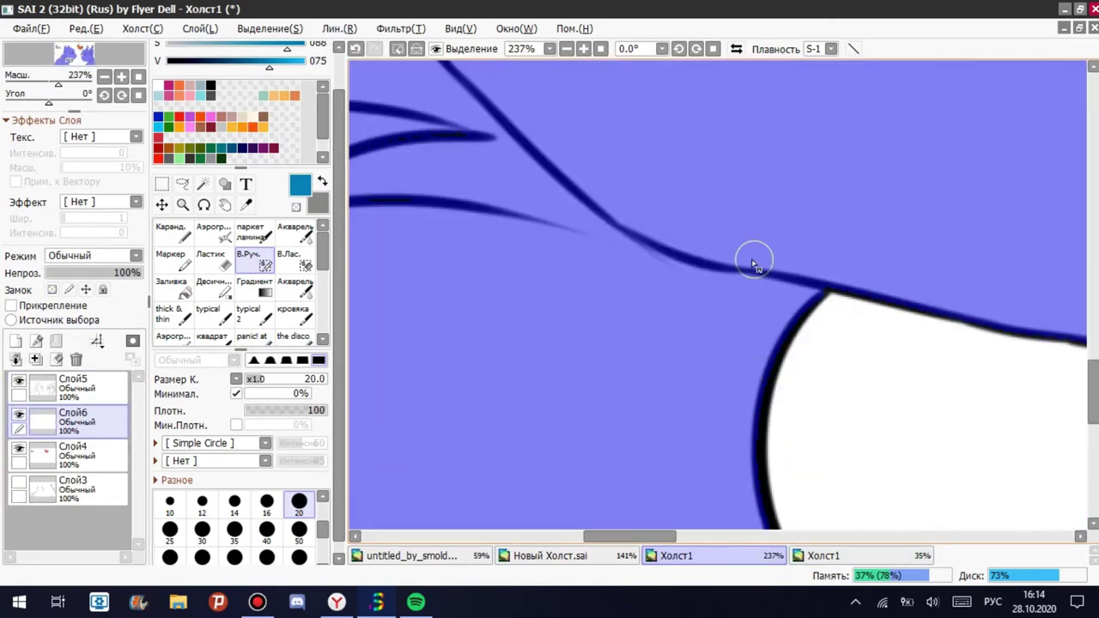
scroll(818, 299, "down", 8)
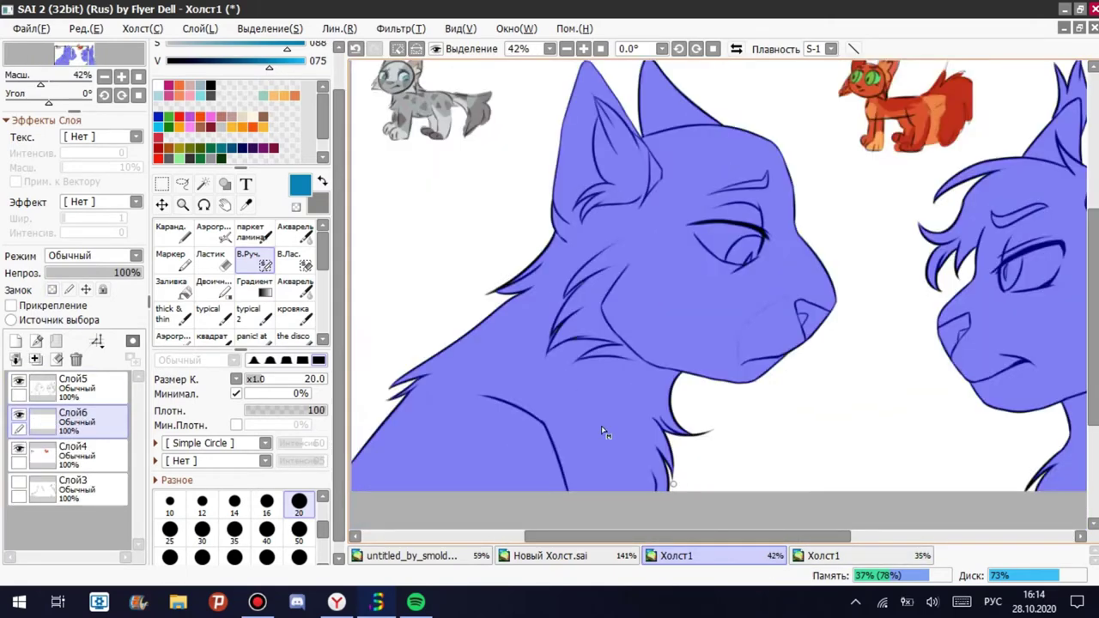
scroll(667, 192, "up", 10)
key("c")
key("c")
scroll(748, 290, "down", 8)
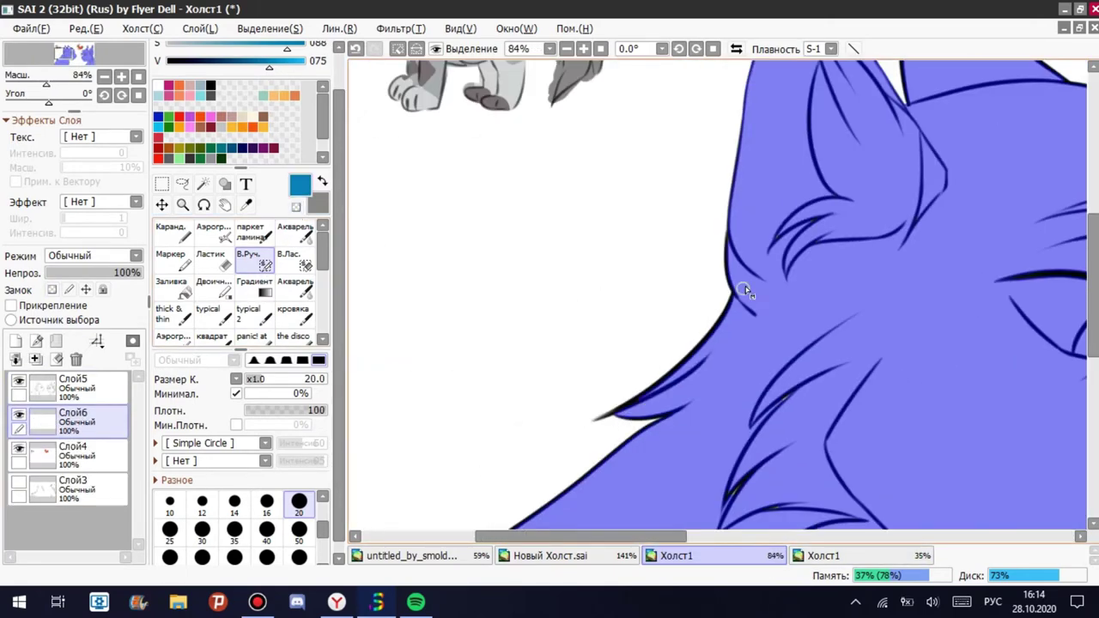
Trim the selection spilling into the gap between the left cat's ears.
scroll(768, 363, "up", 4)
scroll(613, 301, "down", 3)
scroll(571, 335, "up", 4)
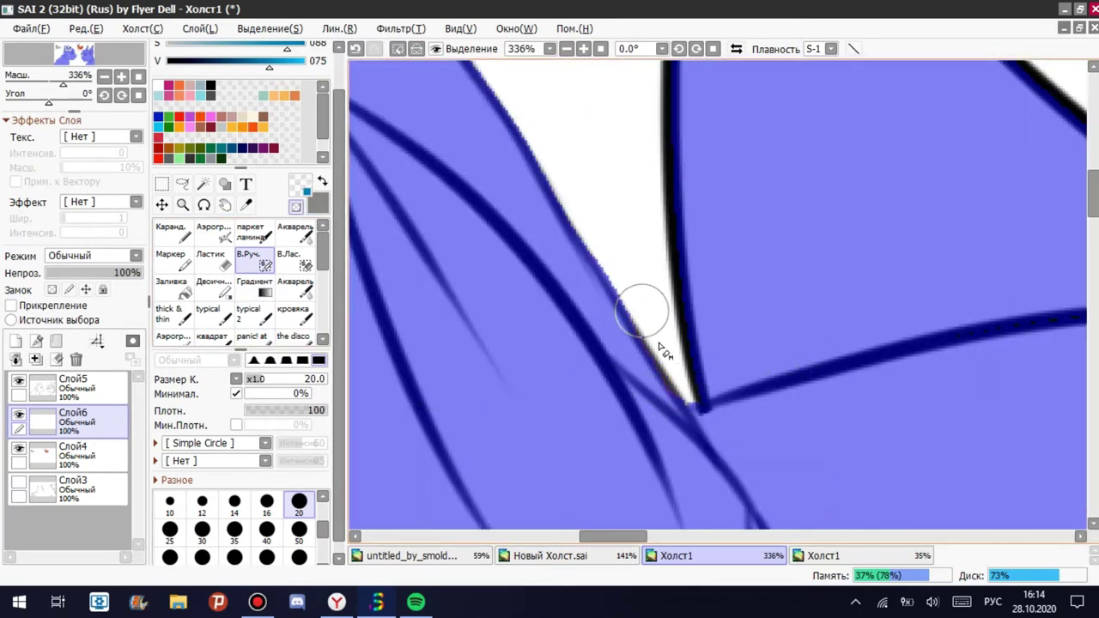
scroll(380, 369, "down", 2)
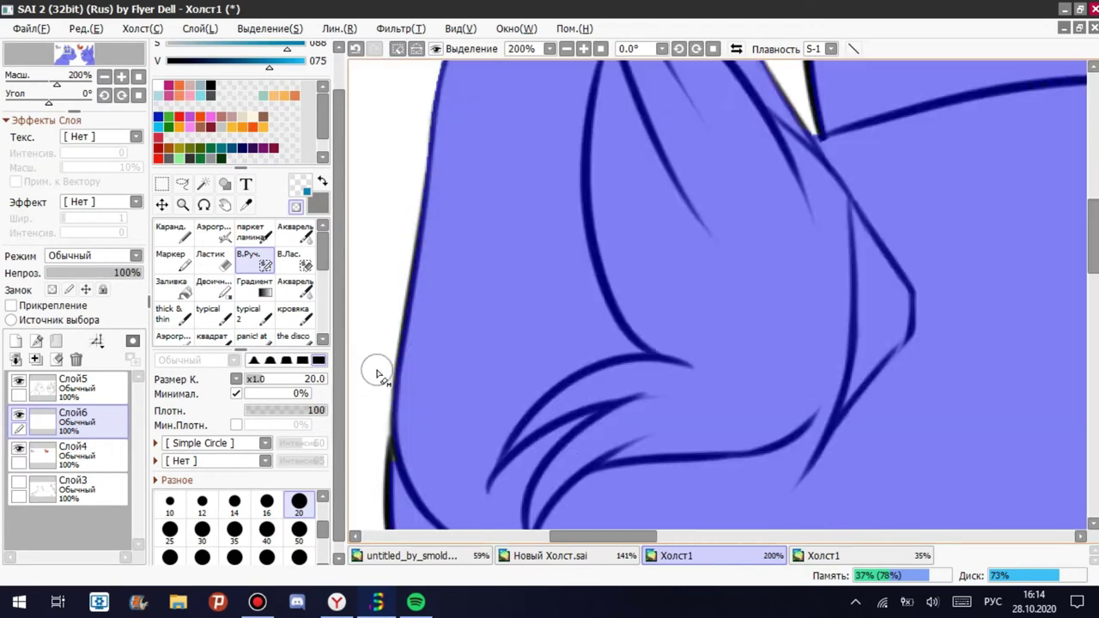
Trim the selection's excess along both outer edges of the left cat's near ear.
scroll(459, 376, "up", 4)
scroll(461, 333, "down", 1)
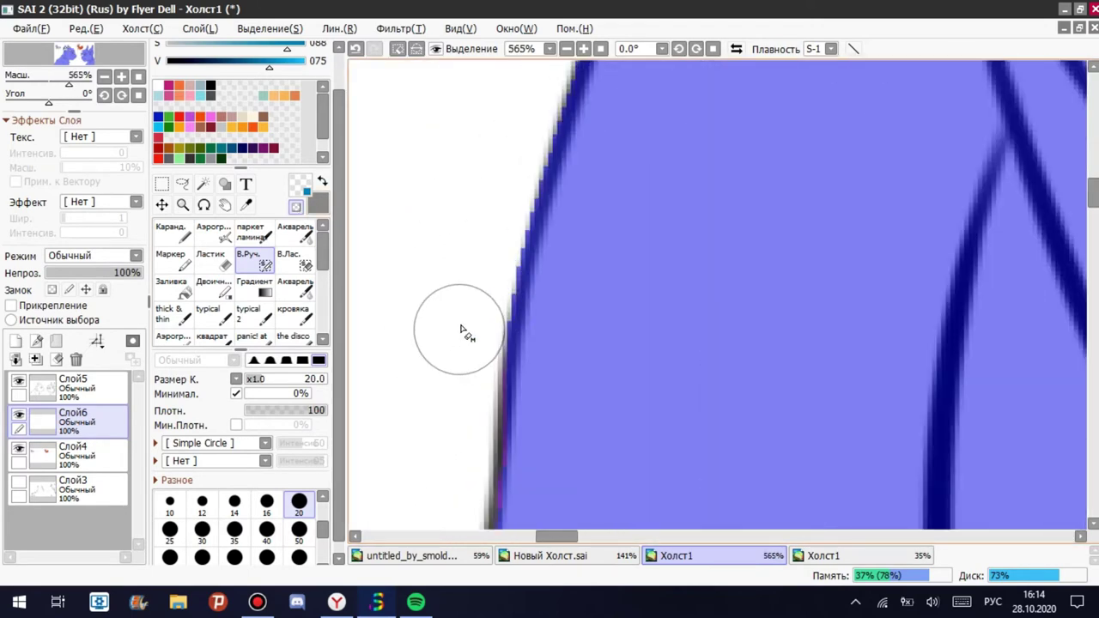
scroll(429, 349, "up", 1)
scroll(489, 287, "down", 4)
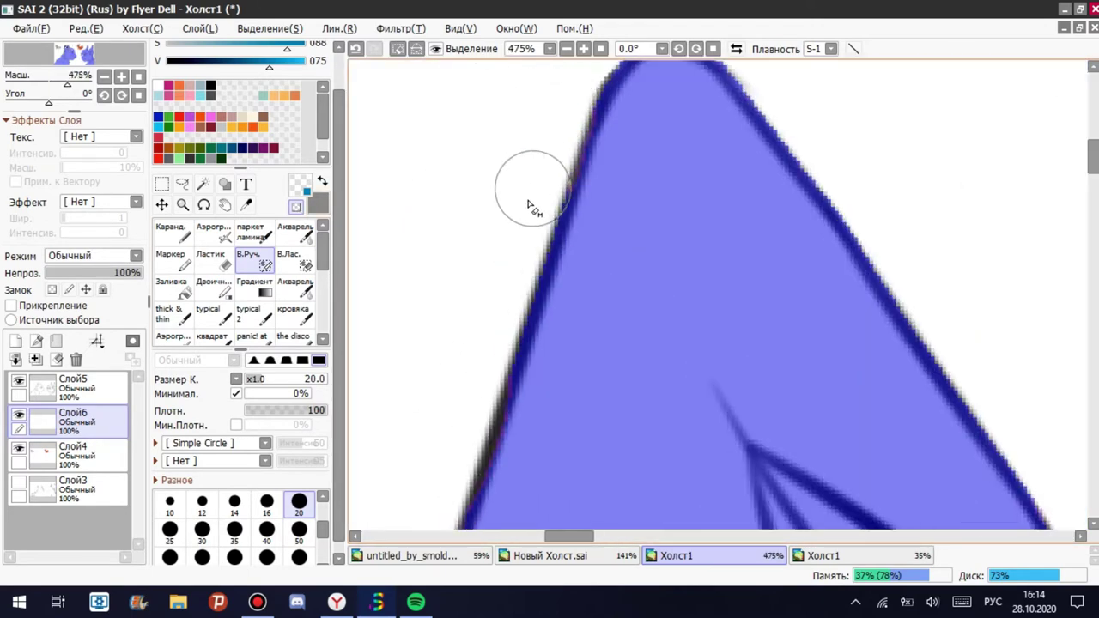
scroll(543, 228, "up", 6)
scroll(567, 180, "down", 3)
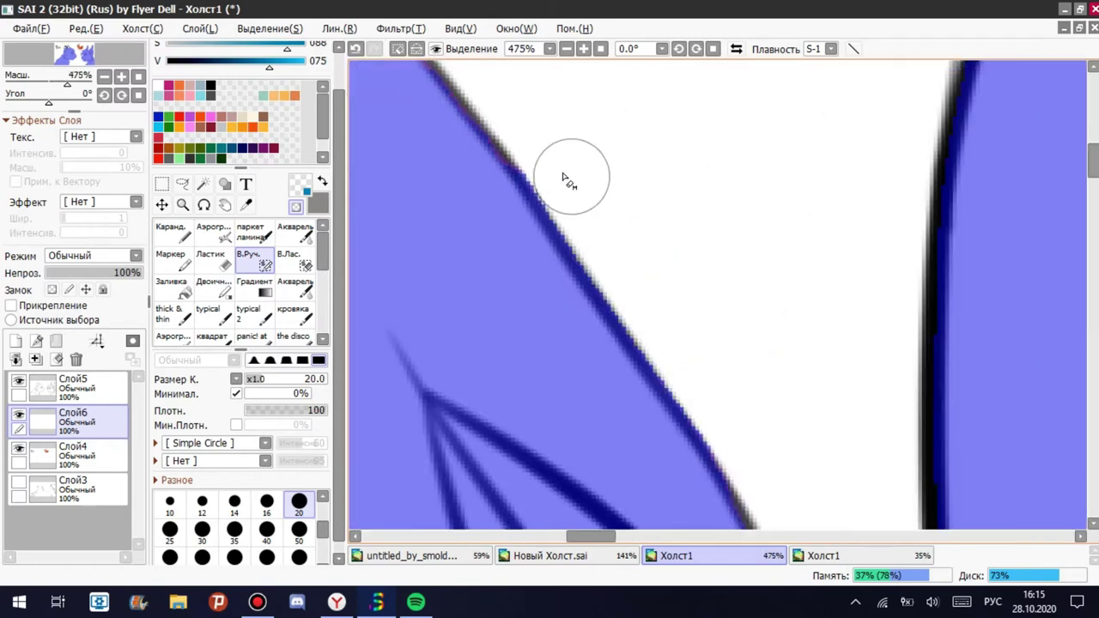
scroll(528, 177, "down", 2)
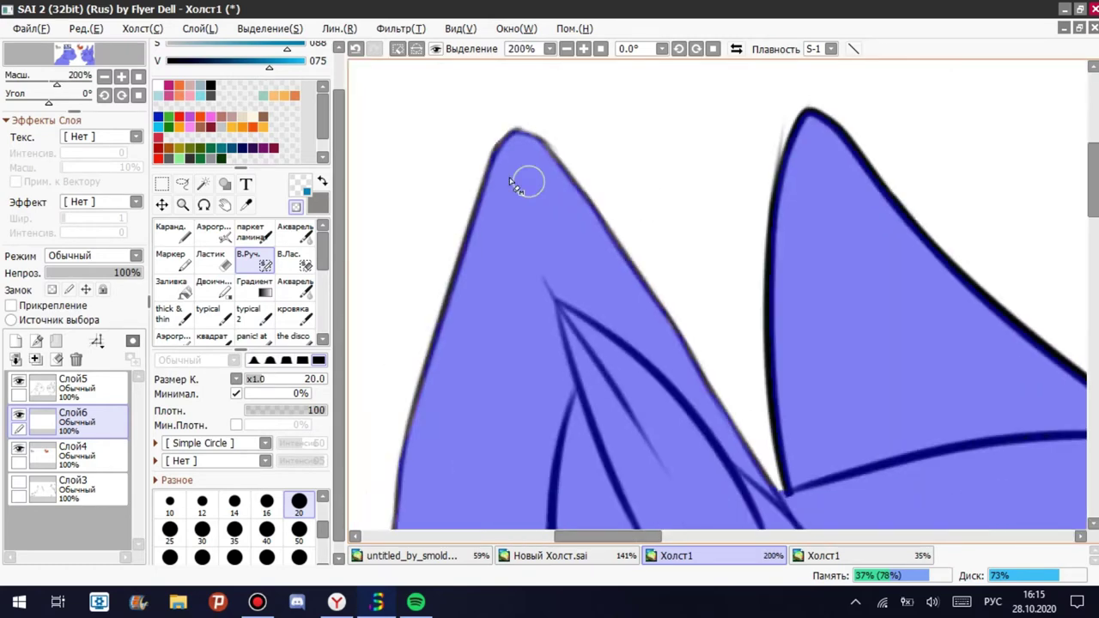
Refine the selection at the left cat's near ear tip and along its far ear outline.
scroll(467, 155, "up", 5)
scroll(644, 283, "down", 3)
scroll(644, 284, "down", 2)
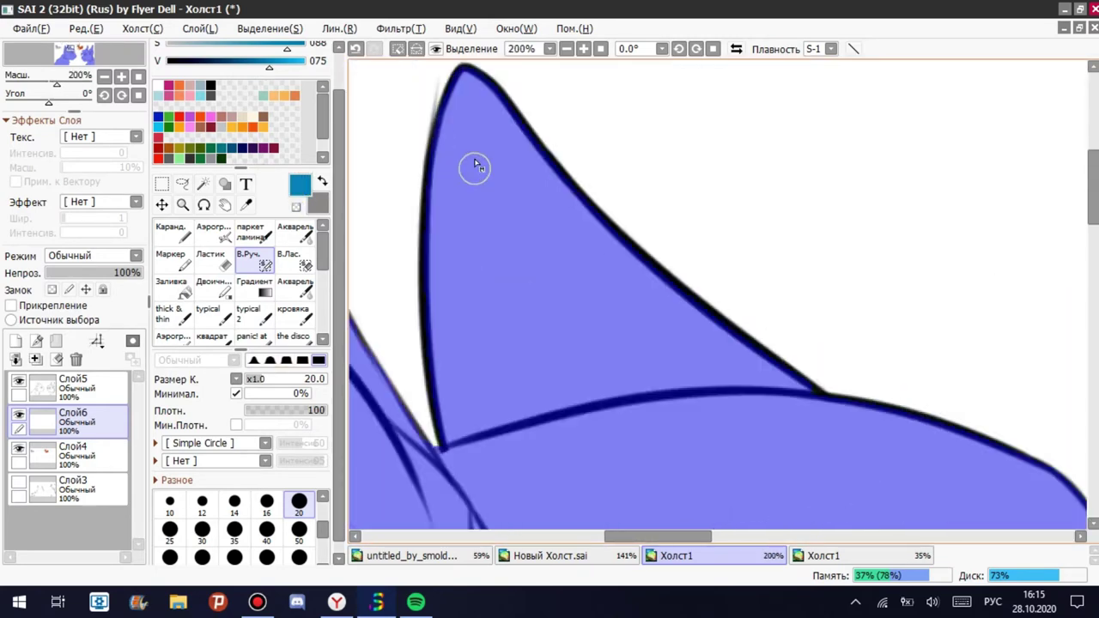
scroll(474, 166, "down", 3)
scroll(650, 172, "up", 3)
scroll(783, 491, "down", 2)
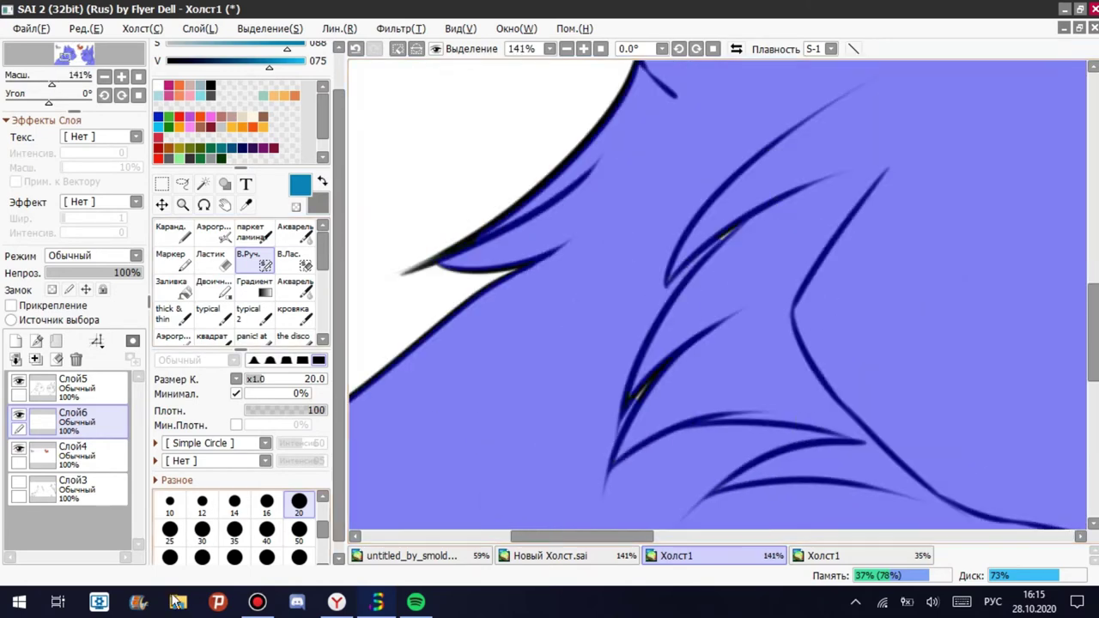
Paint over the missed areas in the left cat's cheek fur and face with the selection brush at size 50.
key("bracketright")
key("bracketright")
key("bracketright")
key("bracketright")
key("bracketright")
scroll(589, 294, "up", 4)
scroll(481, 378, "down", 2)
scroll(481, 378, "down", 2)
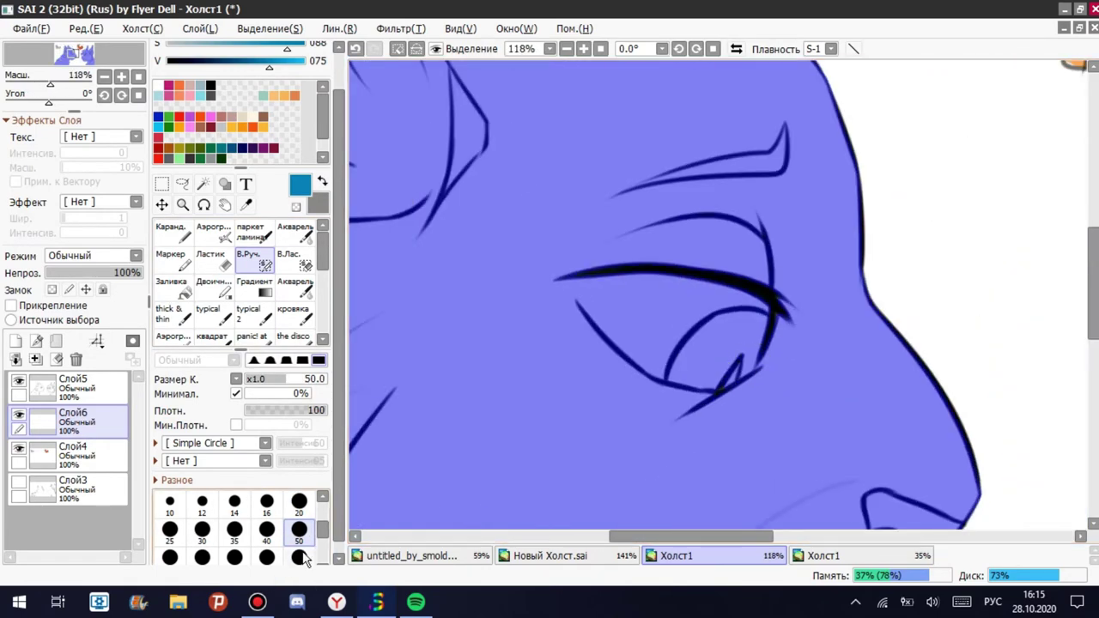
Cover the leftover gaps in the face line art with the selection brush at size 40.
scroll(834, 344, "up", 3)
key("bracketleft")
scroll(756, 337, "up", 3)
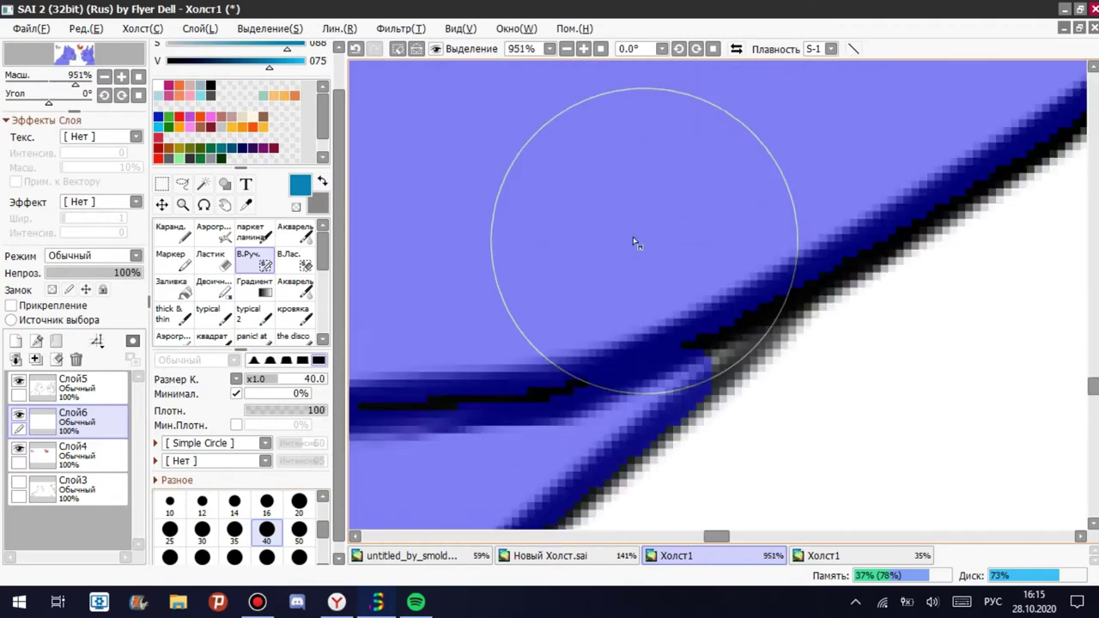
Paint the selected left cat blue and the right cat green on Слой6 with the binary pen at size 700.
scroll(602, 266, "down", 10)
left_click(212, 284)
mouse_move(447, 361)
left_mouse_down()
mouse_move(658, 289)
mouse_move(567, 189)
left_mouse_up()
left_click(773, 159, "alt")
left_click_drag(841, 326, 960, 137)
left_click(733, 135, "alt")
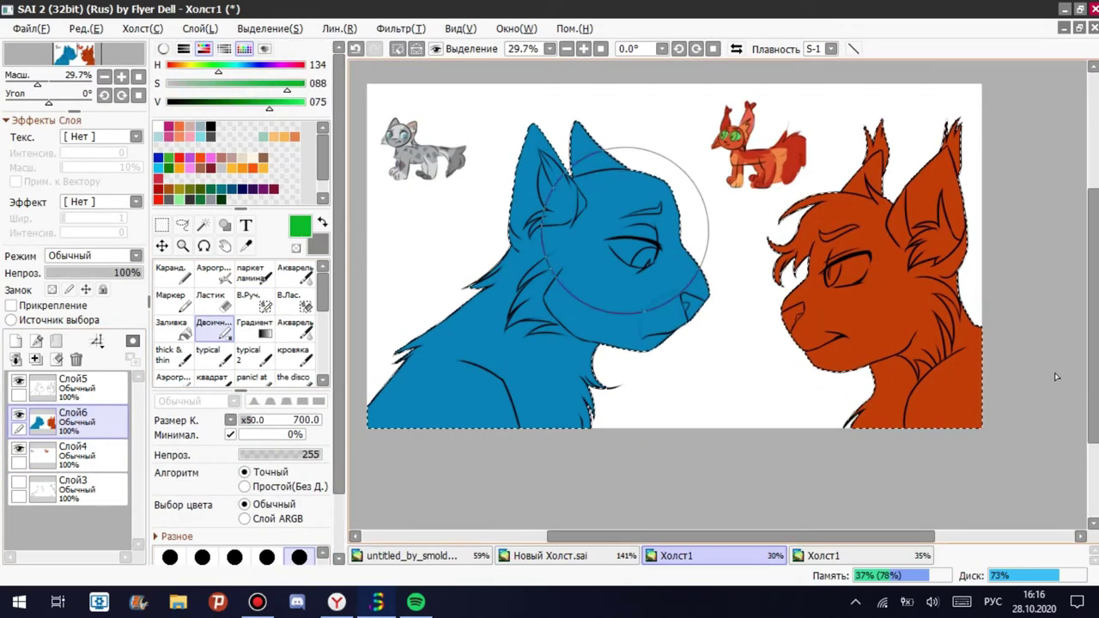
left_click_drag(894, 335, 982, 98)
Touch up the blue base colour in the inner corner between the left cat's ears with the typical brush.
scroll(945, 129, "up", 3)
scroll(438, 286, "down", 3)
scroll(438, 286, "up", 5)
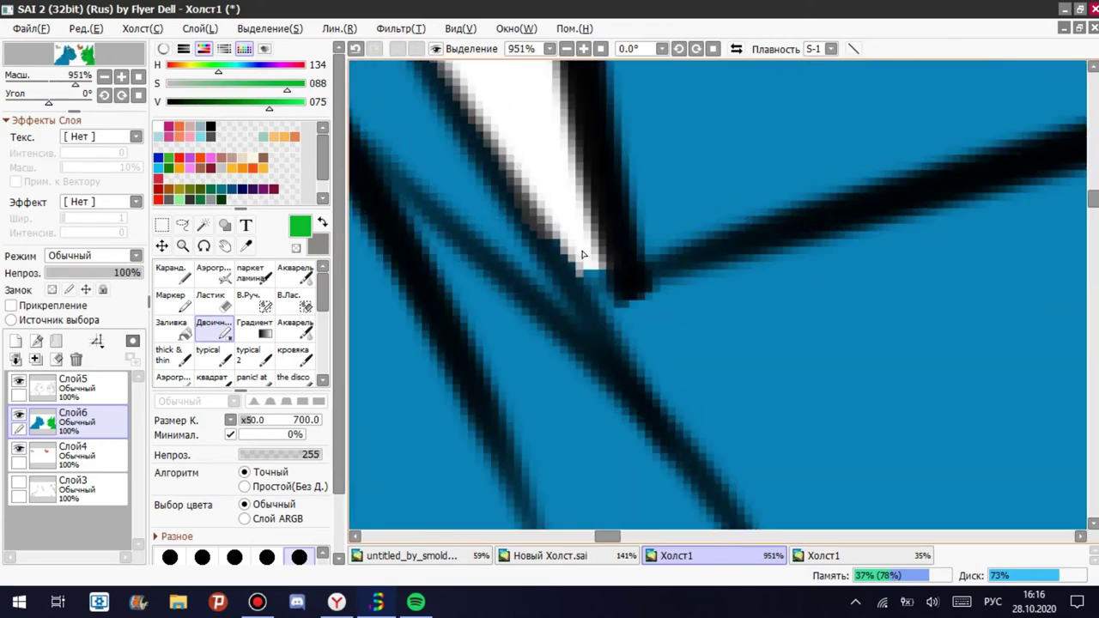
key("b")
left_click(515, 318, "alt")
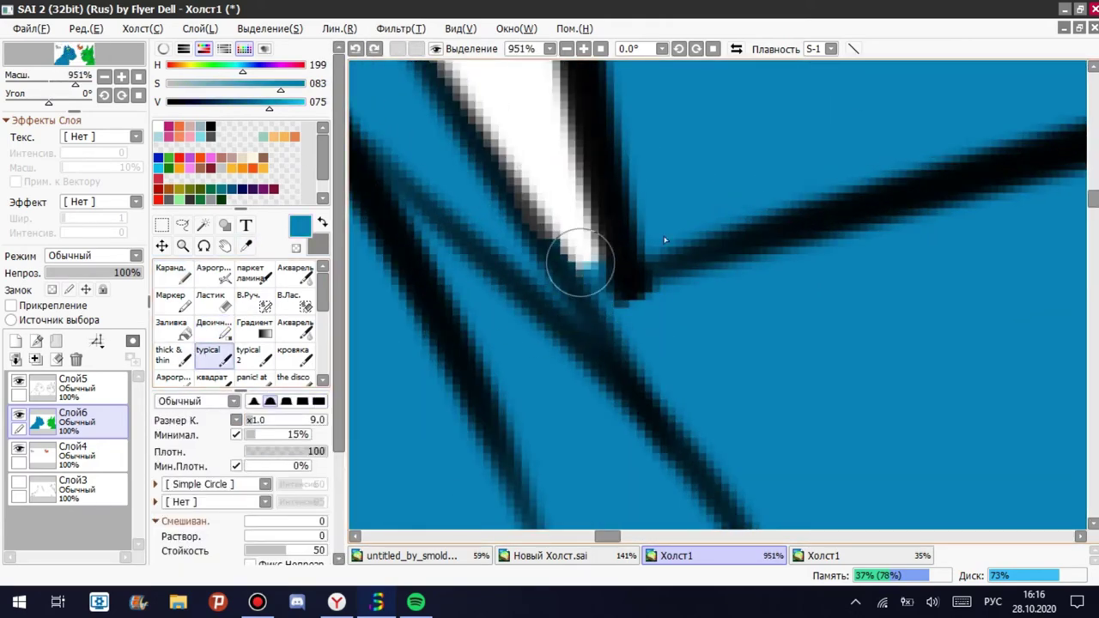
scroll(603, 245, "down", 6)
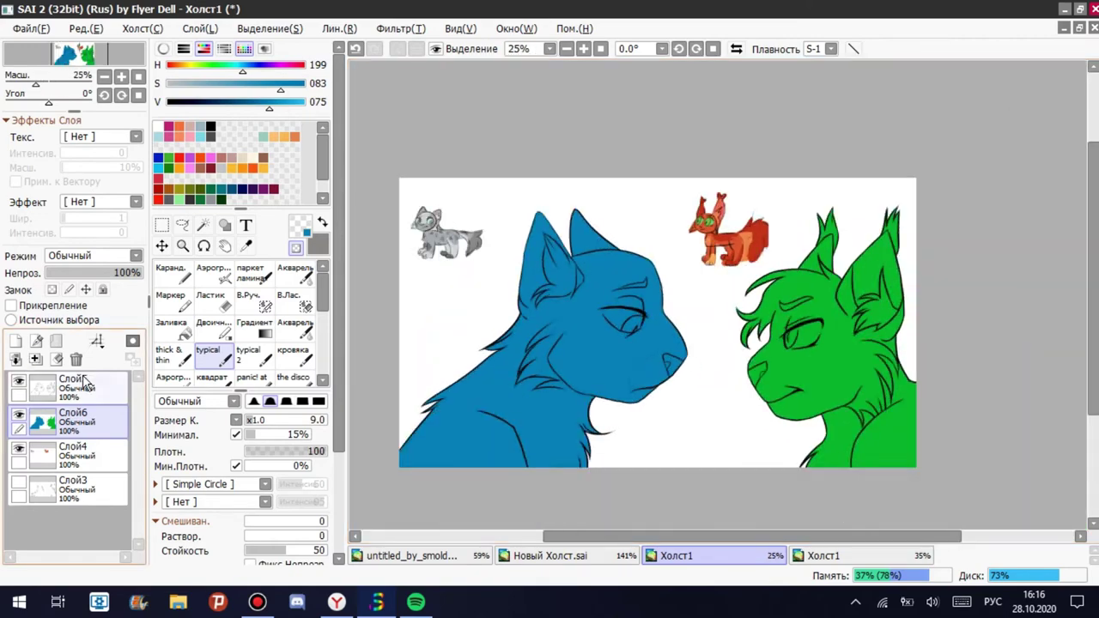
Group Слой5, Слой3 and Слой6 in a new folder, show Слой3 and clip it to Слой6.
left_click(56, 341)
left_click_drag(77, 380, 21, 408)
left_click(57, 308)
left_click(86, 451)
left_click(56, 306)
Set the blending mode of Слой3 to Multiply.
scroll(620, 283, "up", 2)
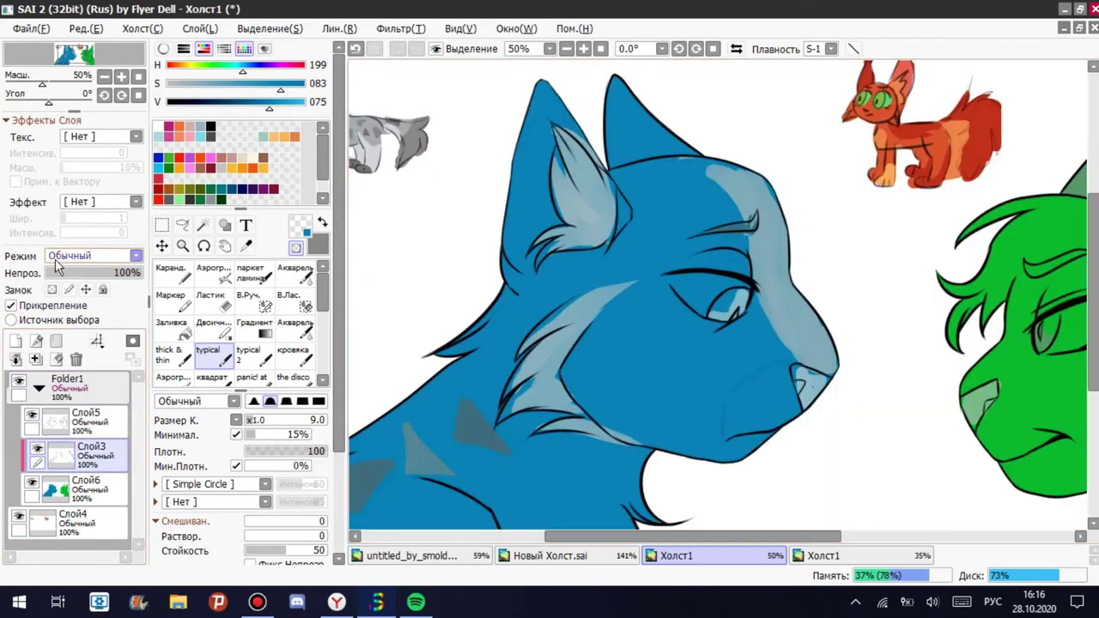
left_click(92, 255)
left_click(86, 280)
scroll(620, 283, "up", 4)
scroll(619, 283, "down", 9)
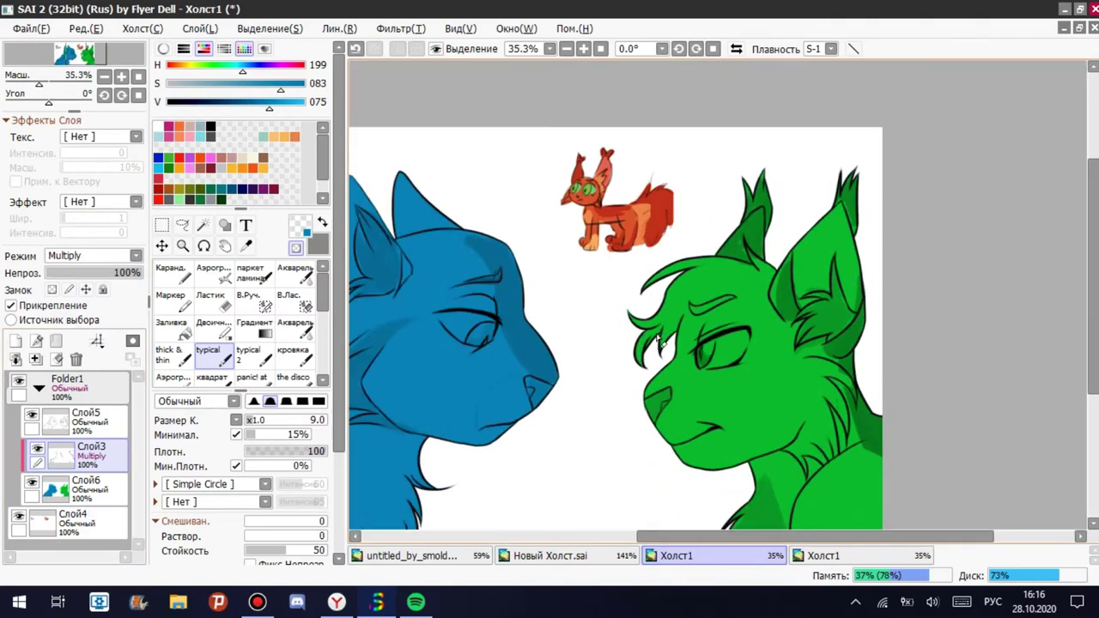
scroll(481, 249, "up", 6)
Add a new layer above Слой3 and clip it to the base colours.
left_click(16, 341)
left_click(76, 311)
scroll(765, 422, "down", 4)
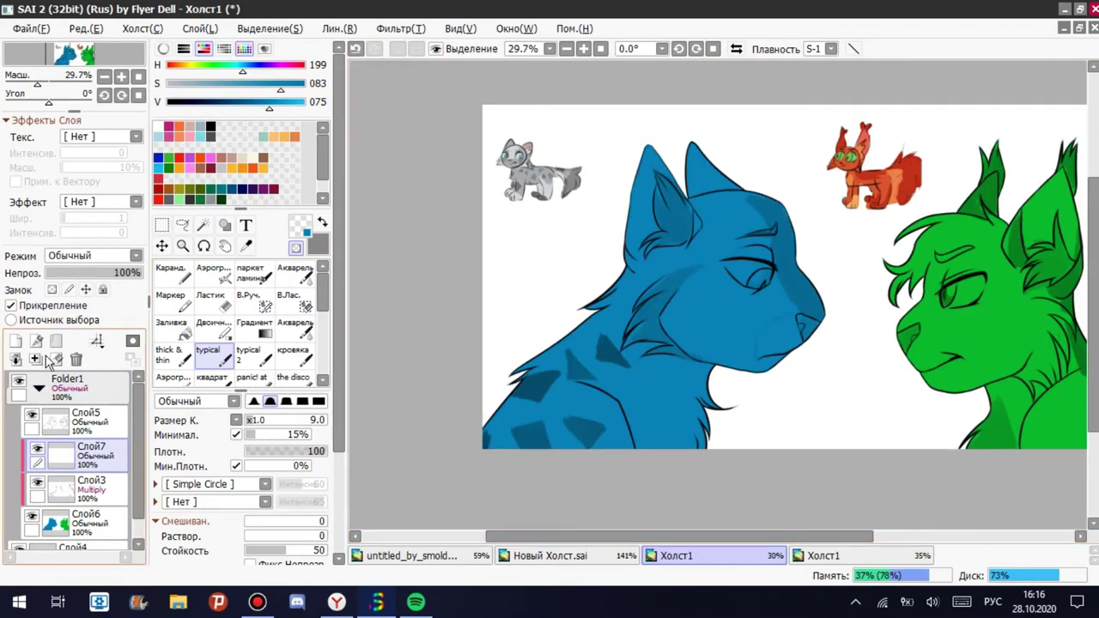
scroll(515, 292, "up", 3)
scroll(503, 172, "down", 2)
Colour the left cat's nose beige-brown with the pencil at size 35, using a darker shade in the nostril.
scroll(803, 368, "up", 5)
left_click(172, 275)
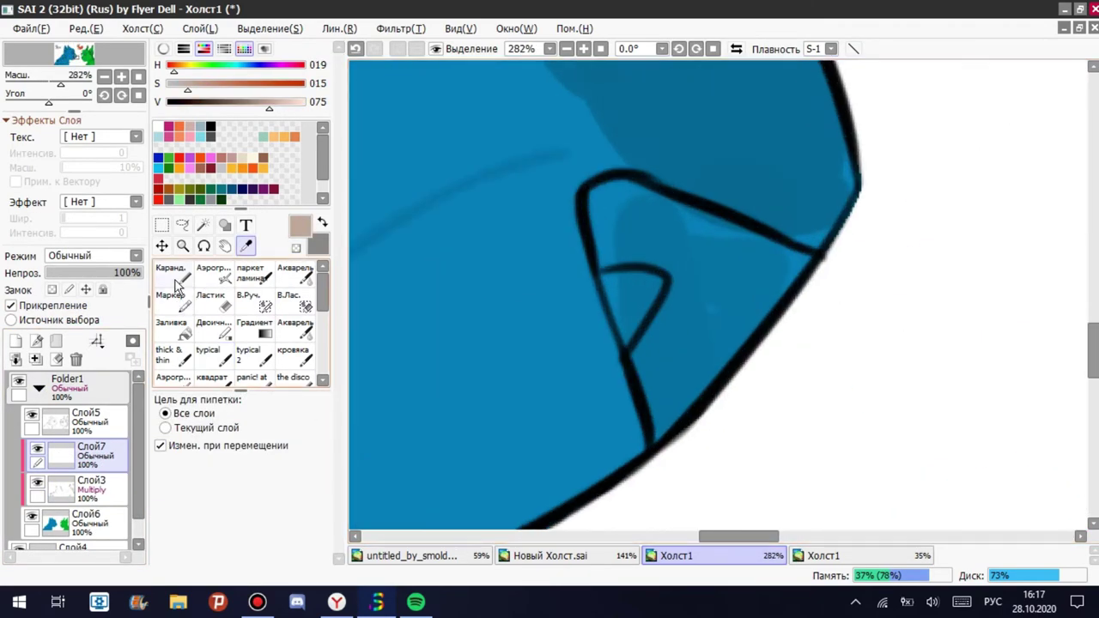
mouse_move(695, 404)
left_mouse_down()
mouse_move(610, 215)
mouse_move(780, 269)
mouse_move(696, 412)
left_mouse_up()
left_click(235, 543)
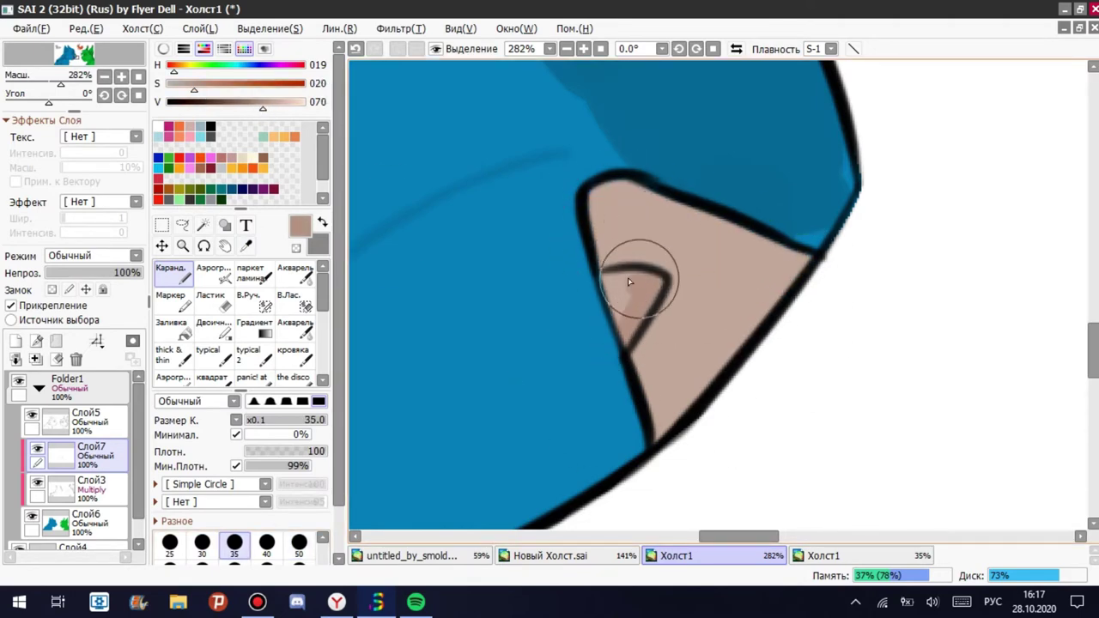
scroll(658, 340, "down", 5)
scroll(515, 258, "up", 3)
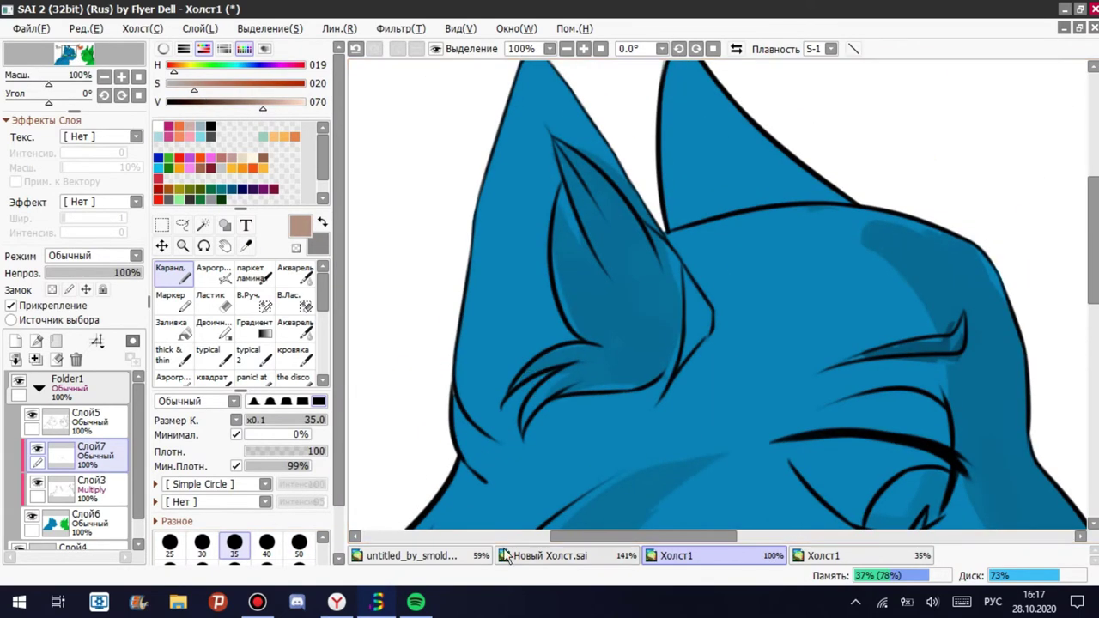
Paint brown around the fur strands at the base of the left cat's near ear on Слой7.
left_click(208, 354)
scroll(499, 443, "up", 3)
left_click(85, 519)
left_click(396, 340, "alt")
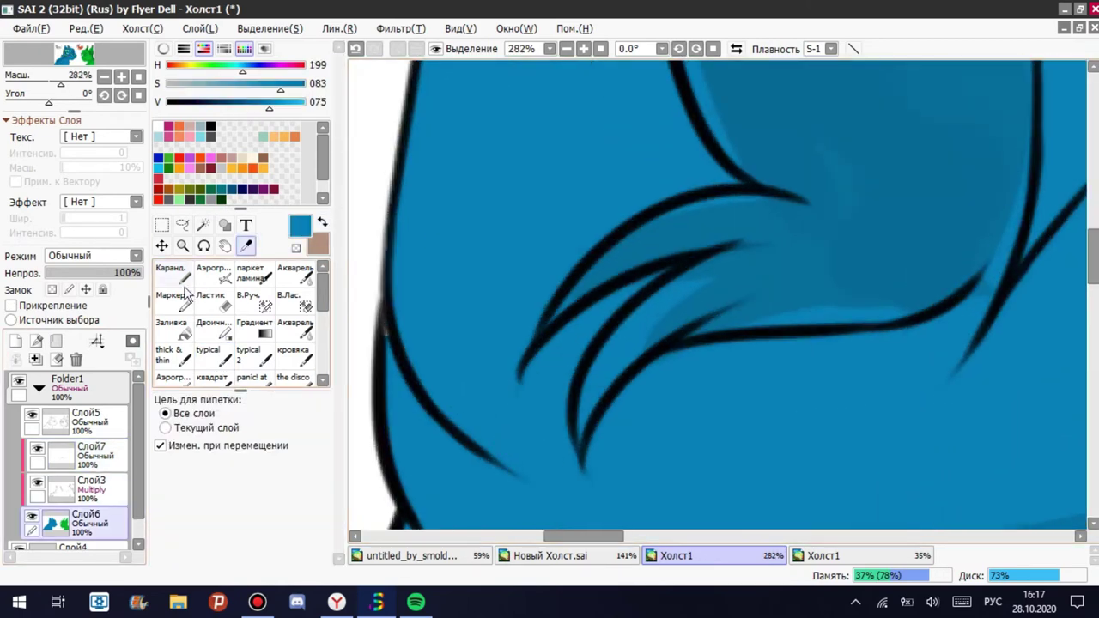
left_click(86, 453)
left_click(322, 223)
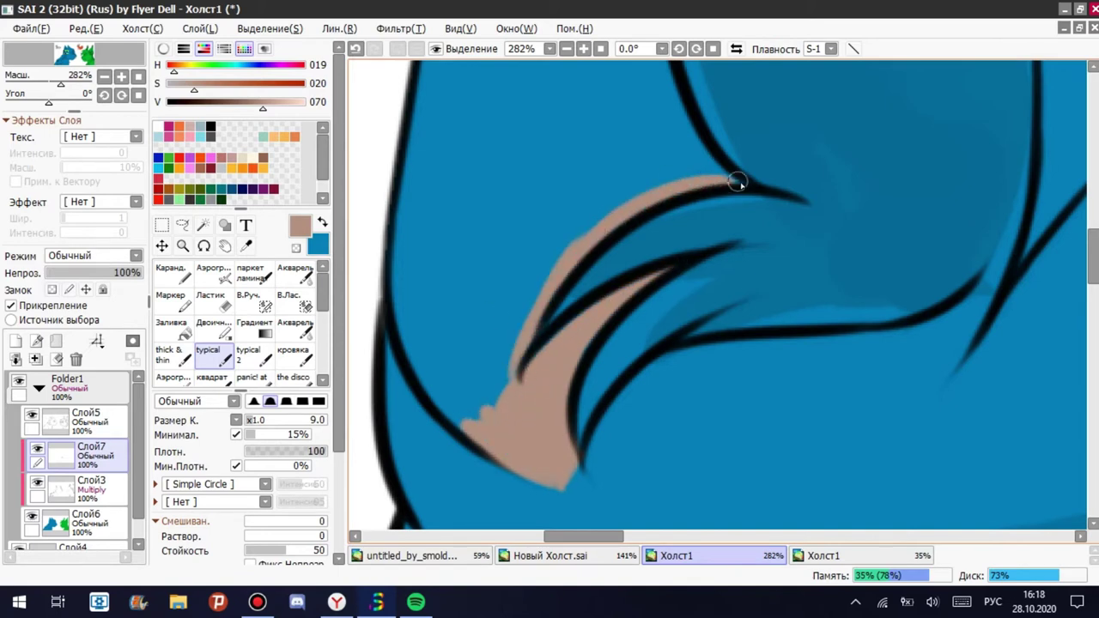
Paint the lower back part of the left cat's near ear brown with the pencil at size 35.
key("n")
mouse_move(465, 415)
left_mouse_down()
mouse_move(420, 275)
mouse_move(419, 318)
mouse_move(490, 265)
mouse_move(567, 353)
mouse_move(659, 308)
mouse_move(679, 270)
mouse_move(553, 301)
mouse_move(548, 255)
mouse_move(403, 146)
left_mouse_up()
scroll(515, 386, "up", 3)
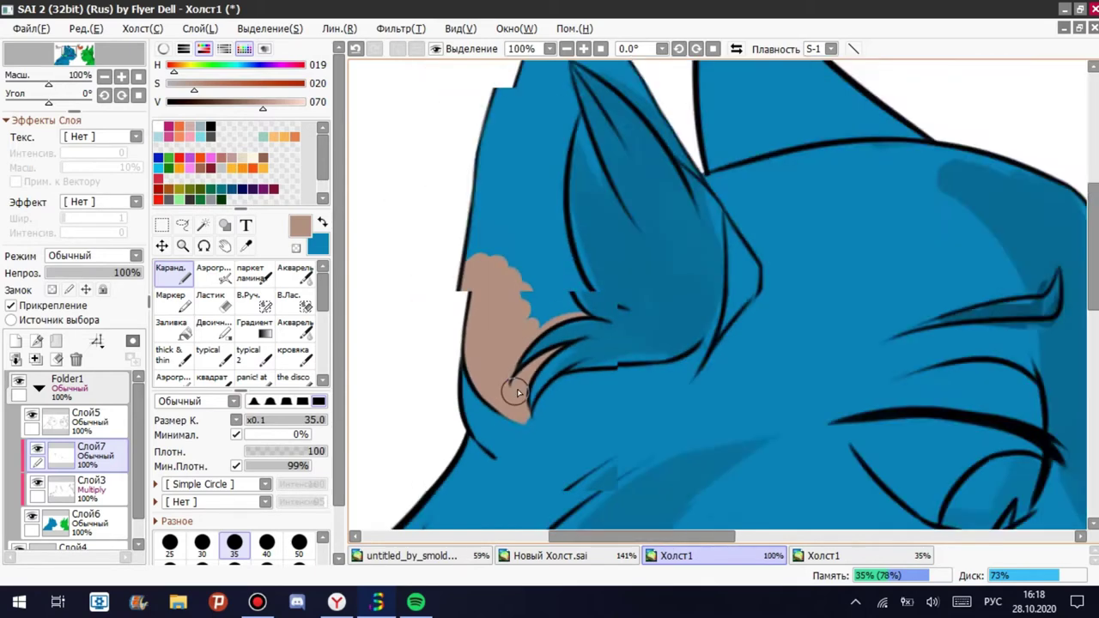
Trace brown along the back edge of the left cat's inner ear up to its tip with the pencil at size 20.
left_click(298, 546)
scroll(298, 550, "up", 1)
left_click(298, 547)
mouse_move(503, 275)
left_mouse_down()
mouse_move(638, 275)
mouse_move(486, 201)
mouse_move(464, 202)
left_mouse_up()
scroll(562, 178, "down", 5)
scroll(562, 181, "up", 3)
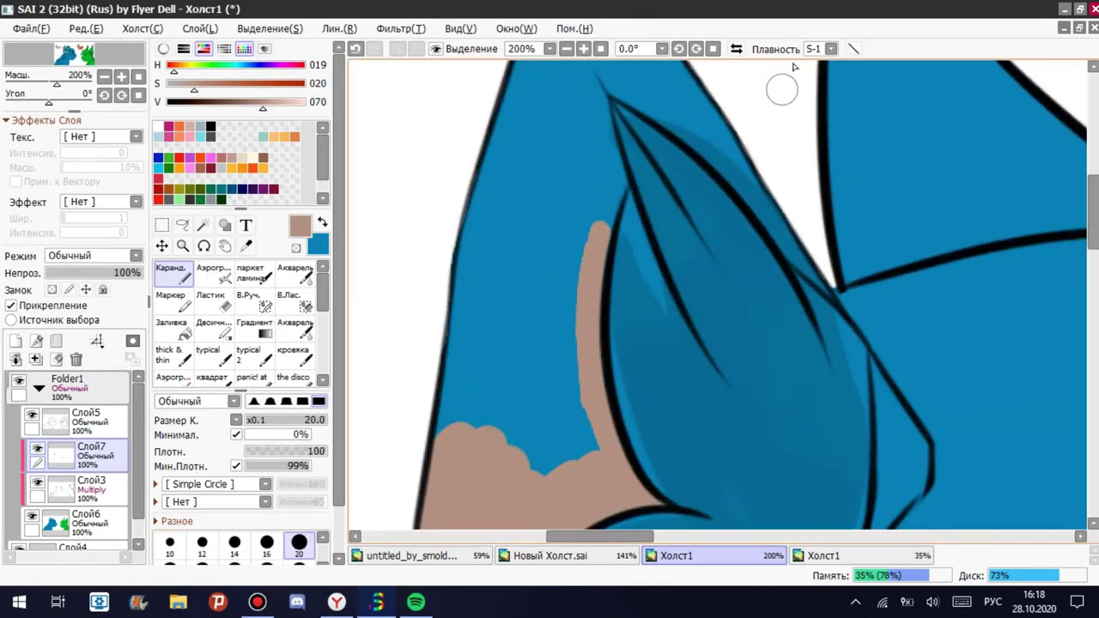
scroll(945, 278, "up", 2)
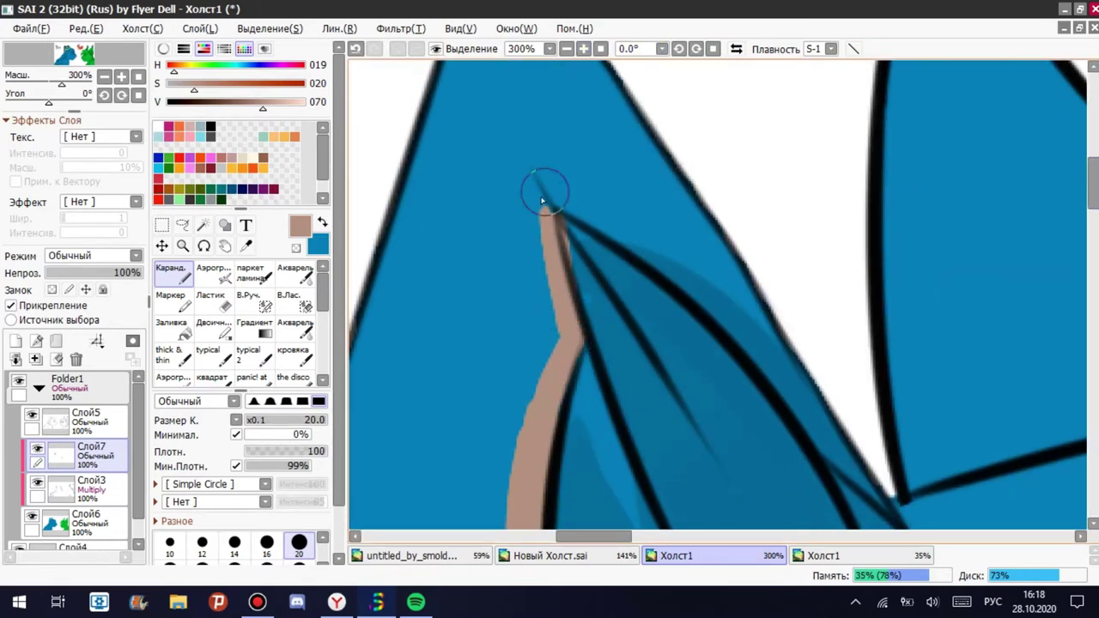
Paint brown along the front strip and outer edges of the left cat's near ear, cleaning up the overspill.
mouse_move(689, 297)
left_mouse_down()
mouse_move(738, 315)
mouse_move(713, 279)
mouse_move(651, 277)
mouse_move(527, 135)
left_mouse_up()
scroll(791, 307, "up", 2)
scroll(702, 318, "up", 2)
scroll(527, 135, "up", 1)
scroll(724, 343, "down", 4)
scroll(806, 427, "up", 5)
scroll(806, 427, "down", 8)
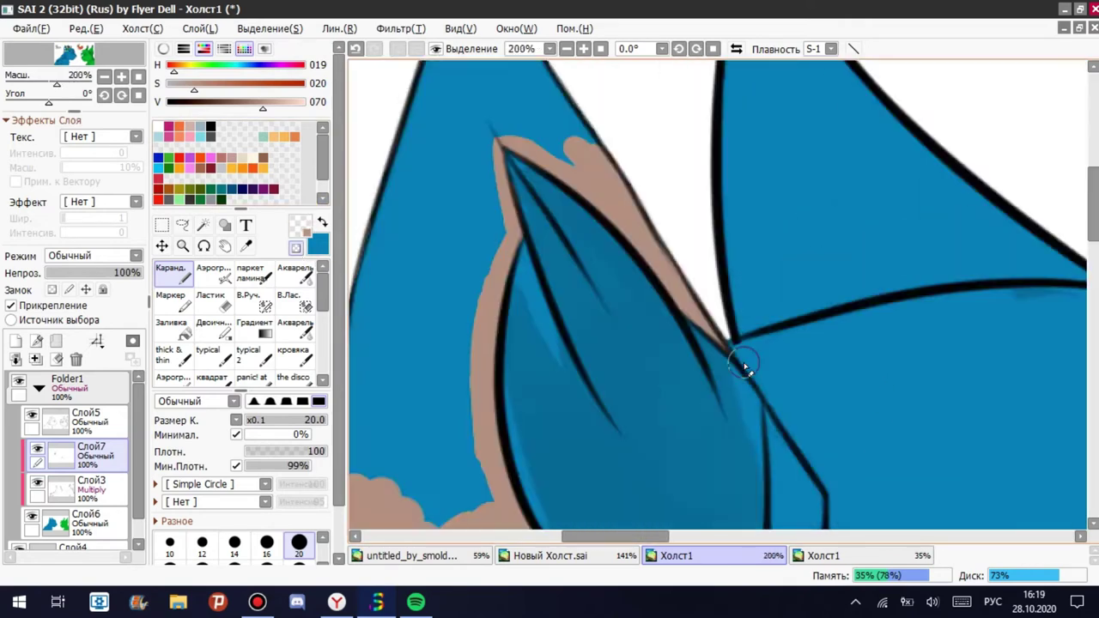
scroll(562, 275, "up", 3)
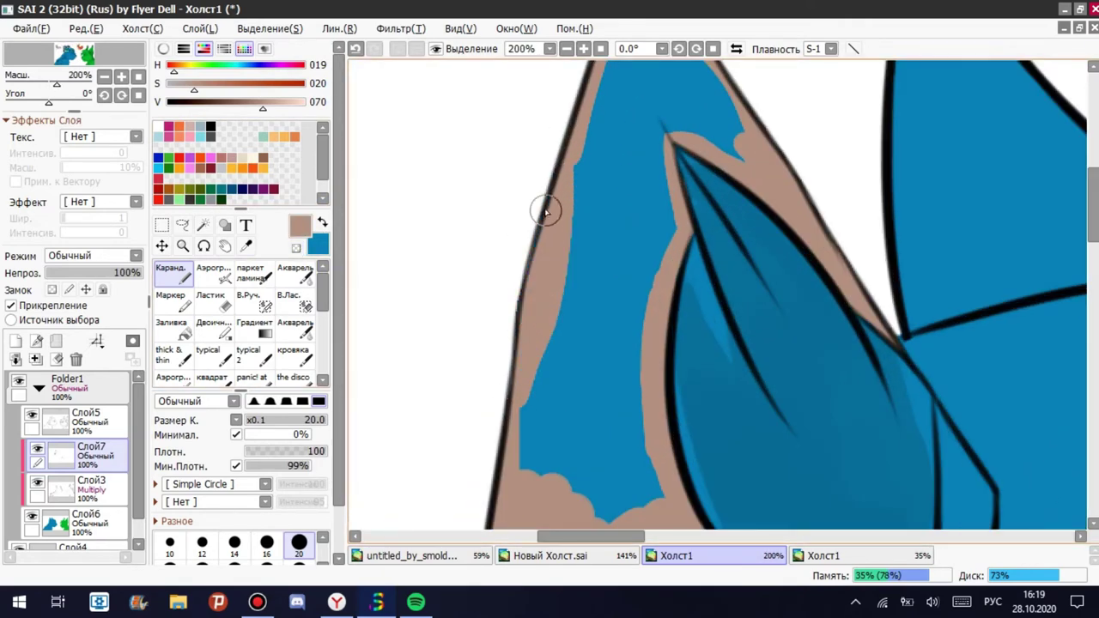
Fill the remaining blue area of the left cat's near ear brown with the fill tool's similar-colour range at ±242.
key("g")
left_click(258, 451)
scroll(557, 386, "up", 3)
scroll(558, 386, "down", 8)
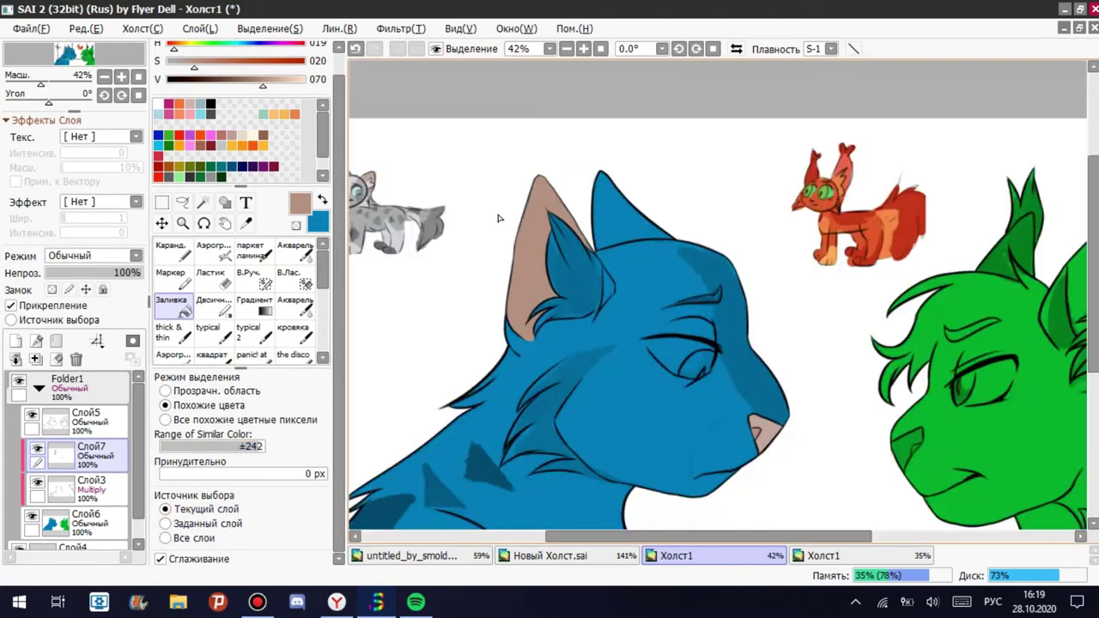
Colour the right cat's nose coral with the pencil at size 20, using a darker red in the nostril.
scroll(437, 167, "up", 3)
scroll(484, 312, "up", 2)
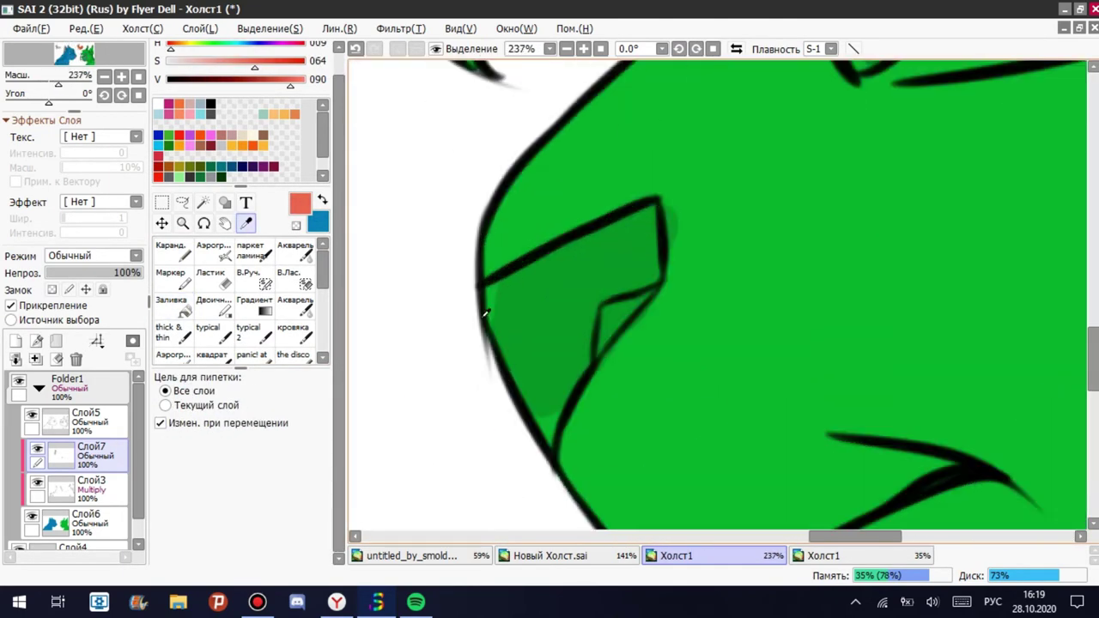
key("n")
mouse_move(650, 286)
left_mouse_down()
mouse_move(510, 302)
mouse_move(627, 262)
mouse_move(558, 387)
left_mouse_up()
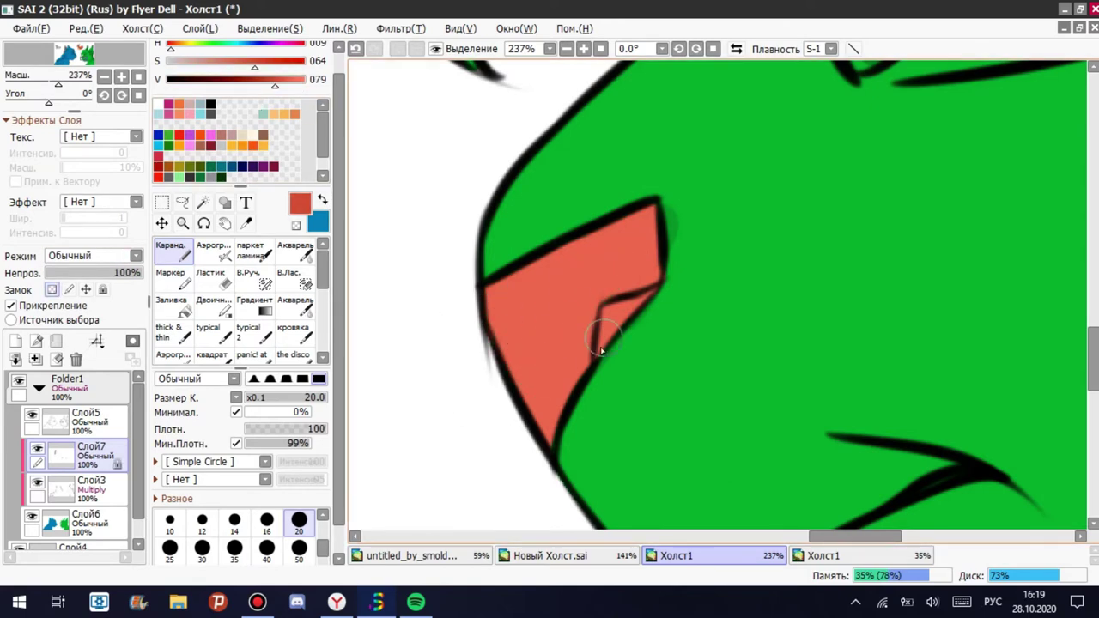
scroll(549, 429, "down", 7)
Outline the right cat's near inner ear in dark red with the pencil at size 20, and fill its interior by similar colours.
scroll(549, 430, "up", 10)
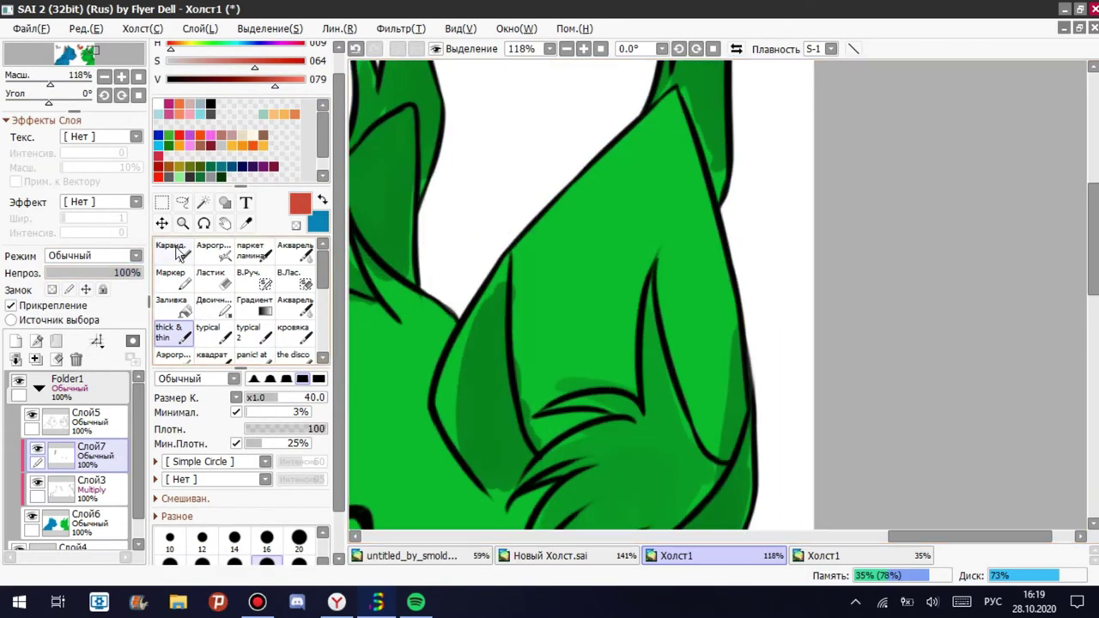
scroll(550, 429, "down", 4)
scroll(532, 211, "up", 6)
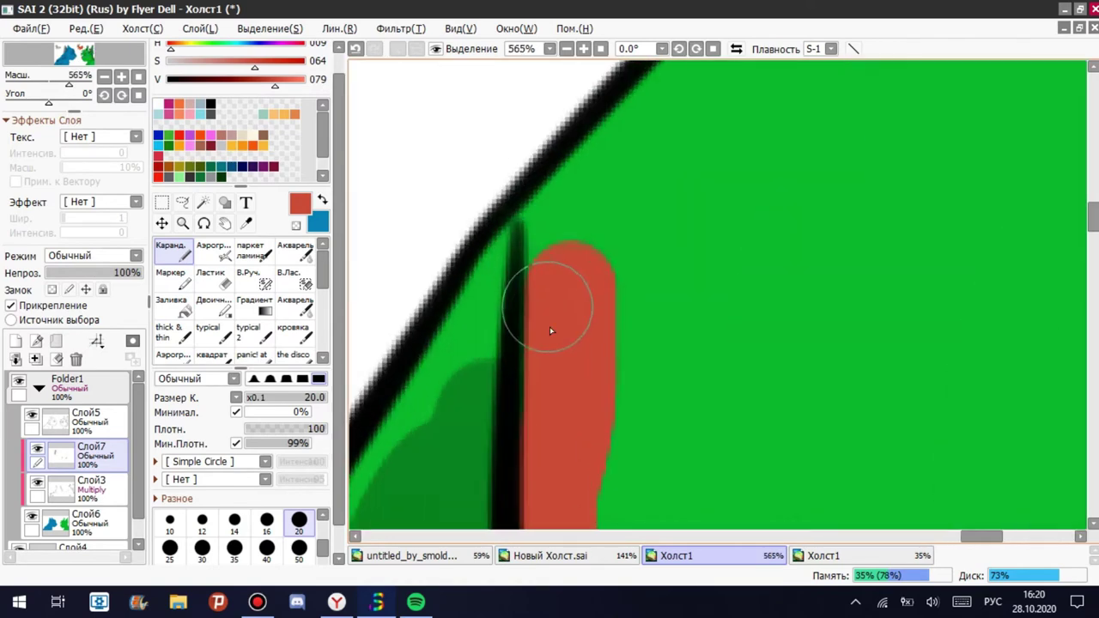
scroll(438, 258, "down", 5)
key("minus")
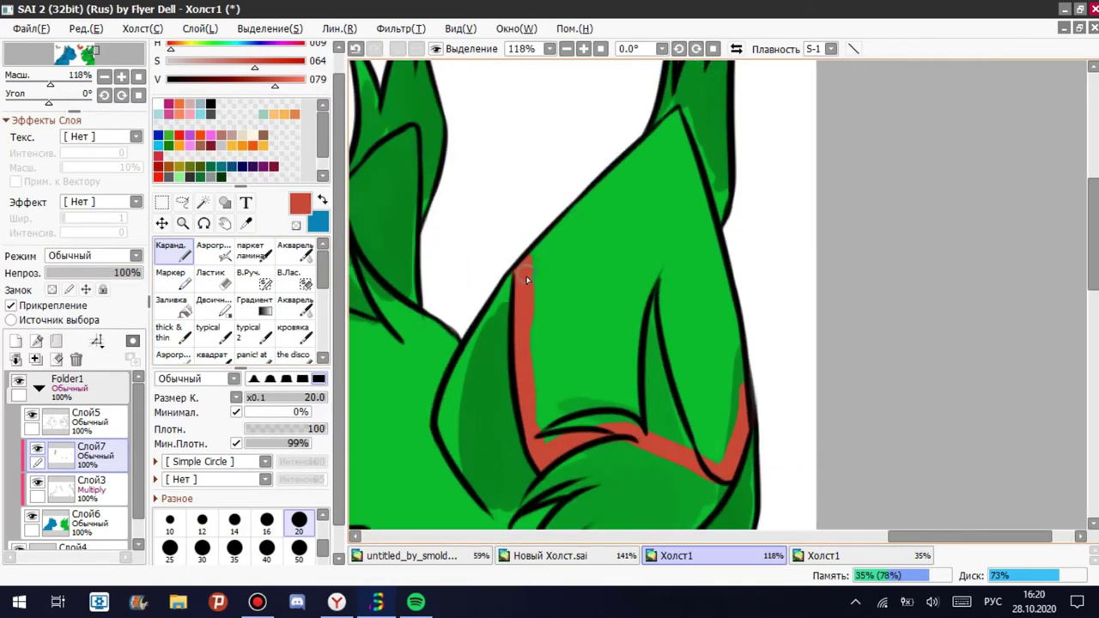
scroll(676, 132, "up", 5)
left_click_drag(676, 132, 460, 314)
scroll(460, 314, "down", 8)
left_click(171, 301)
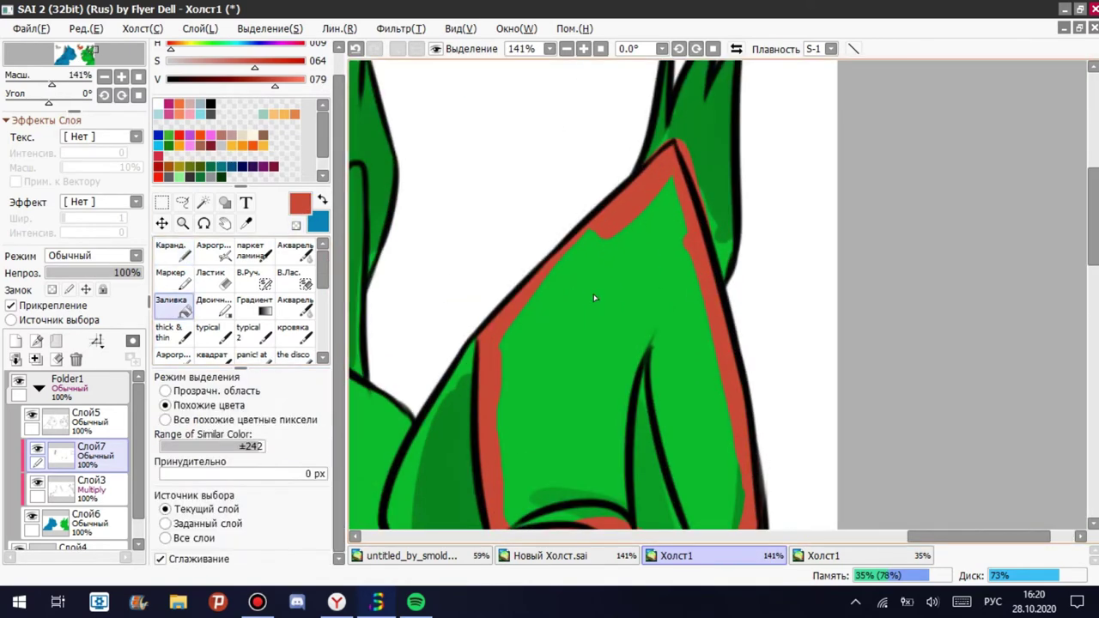
left_click(565, 304)
Erase the dark red overspill beyond the ear's tip and over the fur tufts at the base of the right cat's ear.
scroll(564, 304, "up", 6)
key("e")
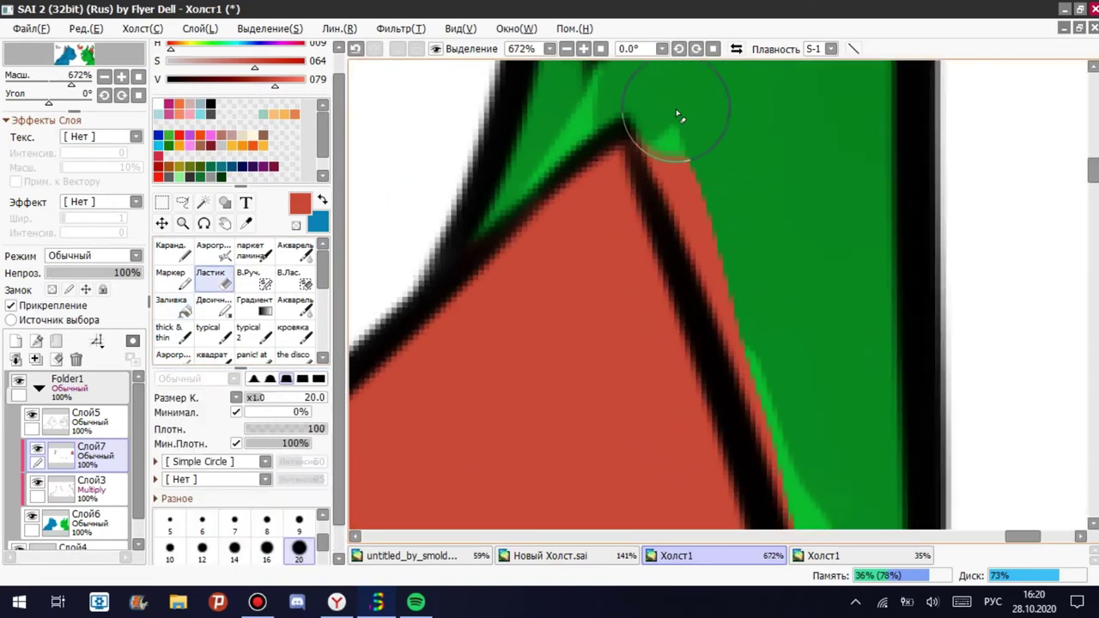
scroll(662, 88, "down", 1)
scroll(661, 89, "down", 6)
scroll(507, 415, "up", 4)
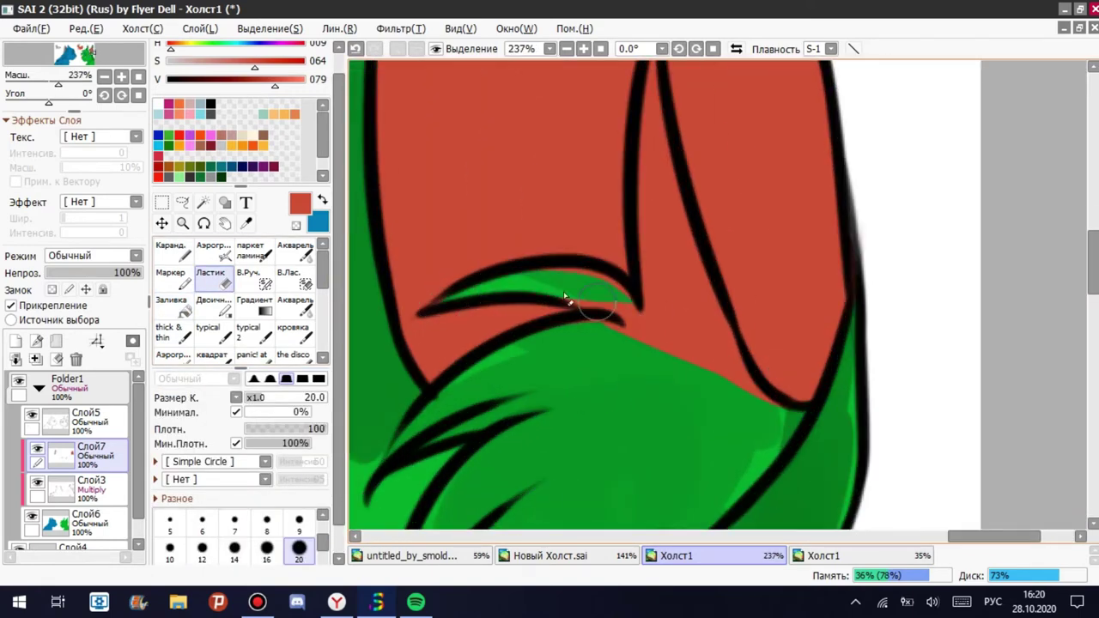
scroll(724, 354, "up", 1)
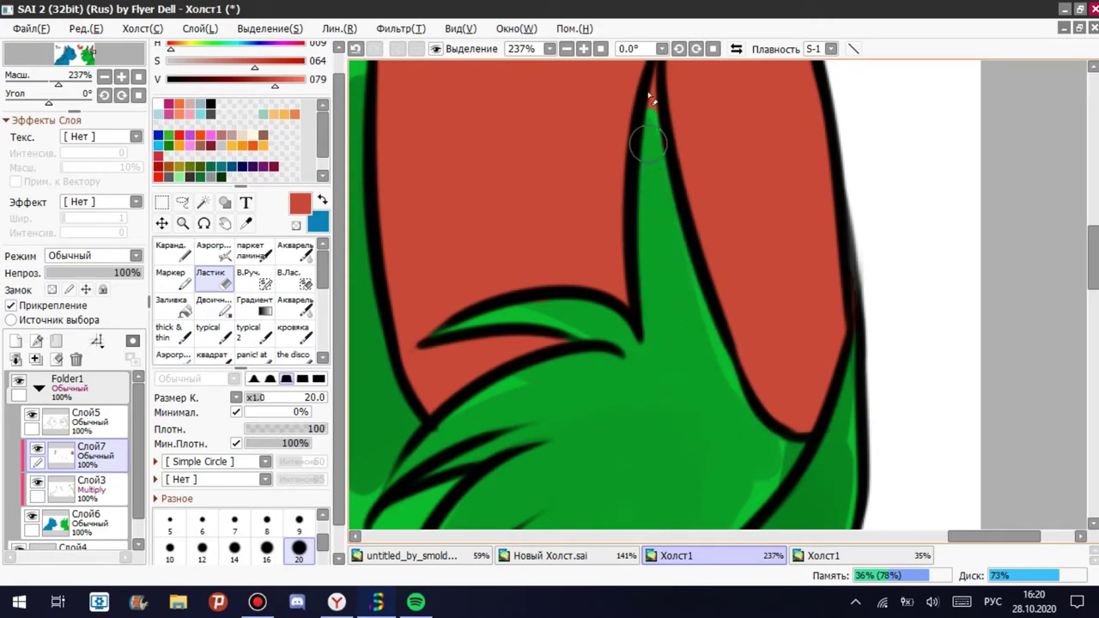
scroll(670, 205, "up", 3)
scroll(715, 228, "down", 10)
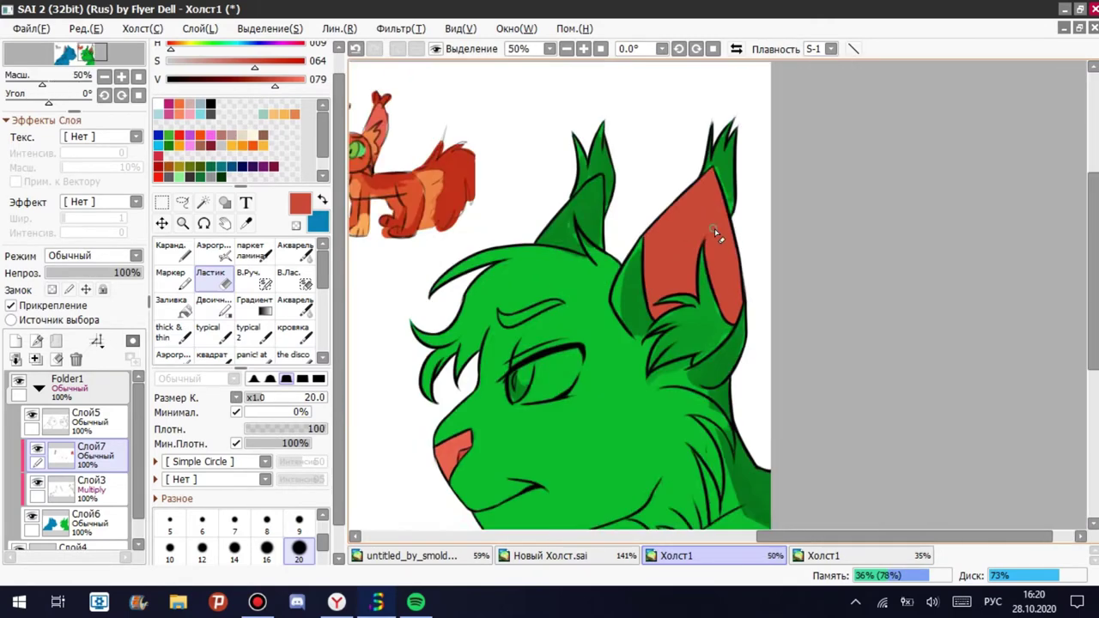
scroll(687, 257, "up", 2)
scroll(77, 447, "down", 1)
Create a clipped folder named глаза above Слой3, with an empty layer inside it for the eyes.
left_click(85, 464)
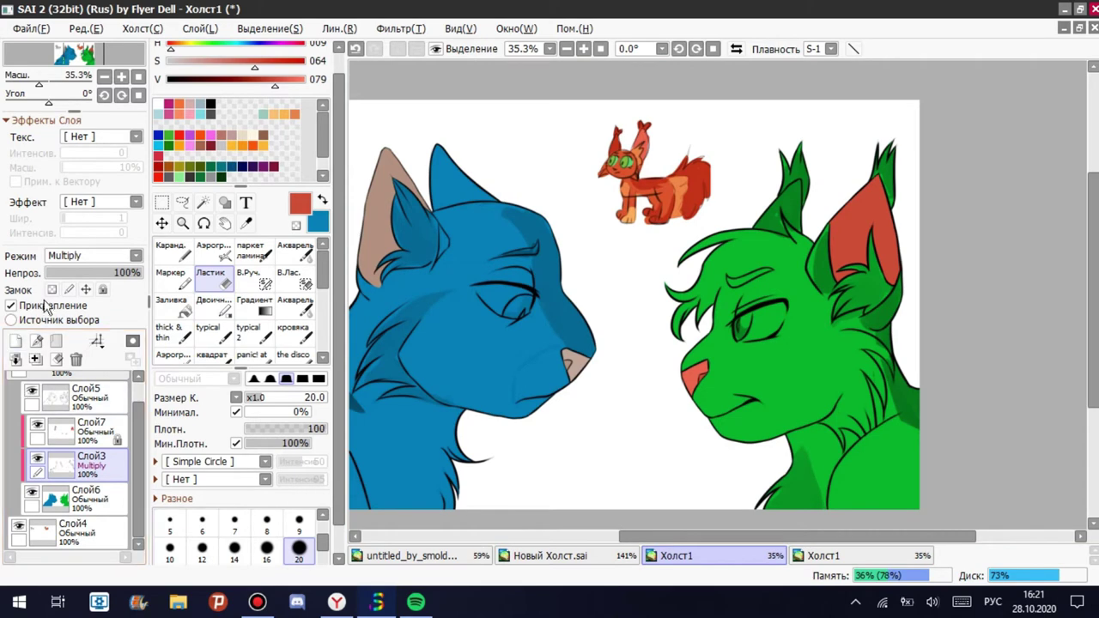
left_click(56, 340)
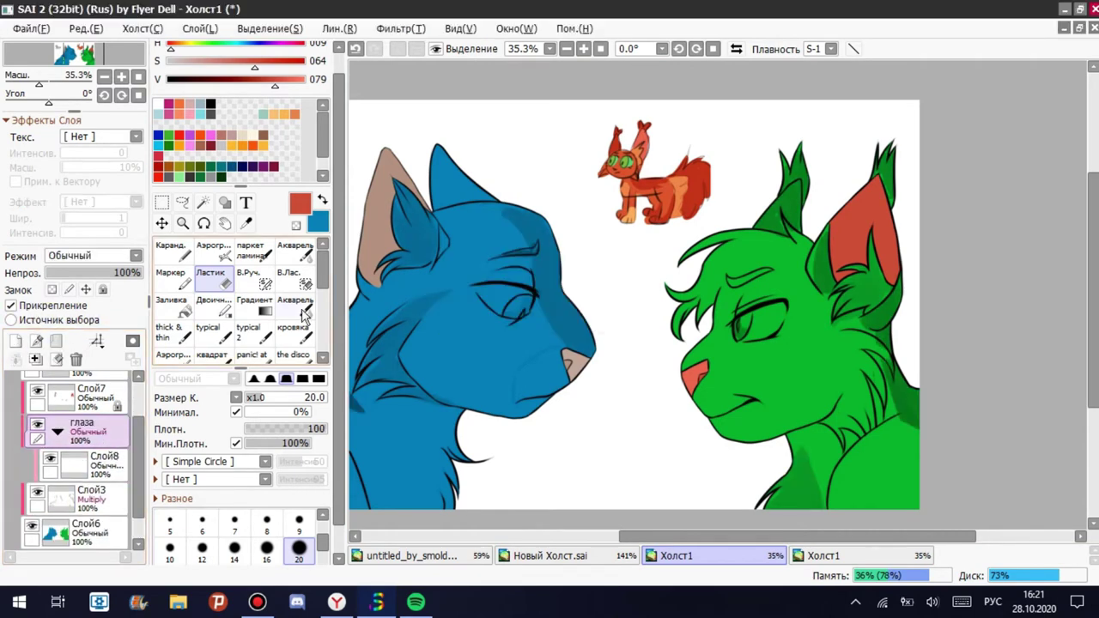
left_click(86, 464)
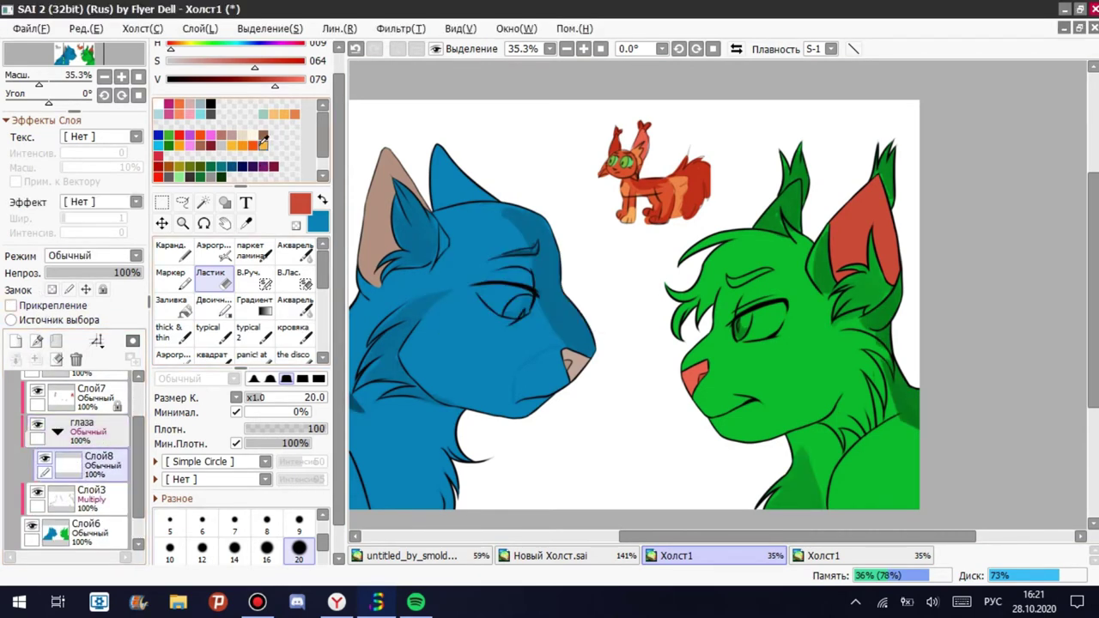
Sample the pale blue eye colour from the grey reference cat and the light green one from the red reference cat.
scroll(601, 300, "up", 5)
left_click(731, 405, "alt")
scroll(751, 386, "up", 5)
scroll(473, 331, "down", 5)
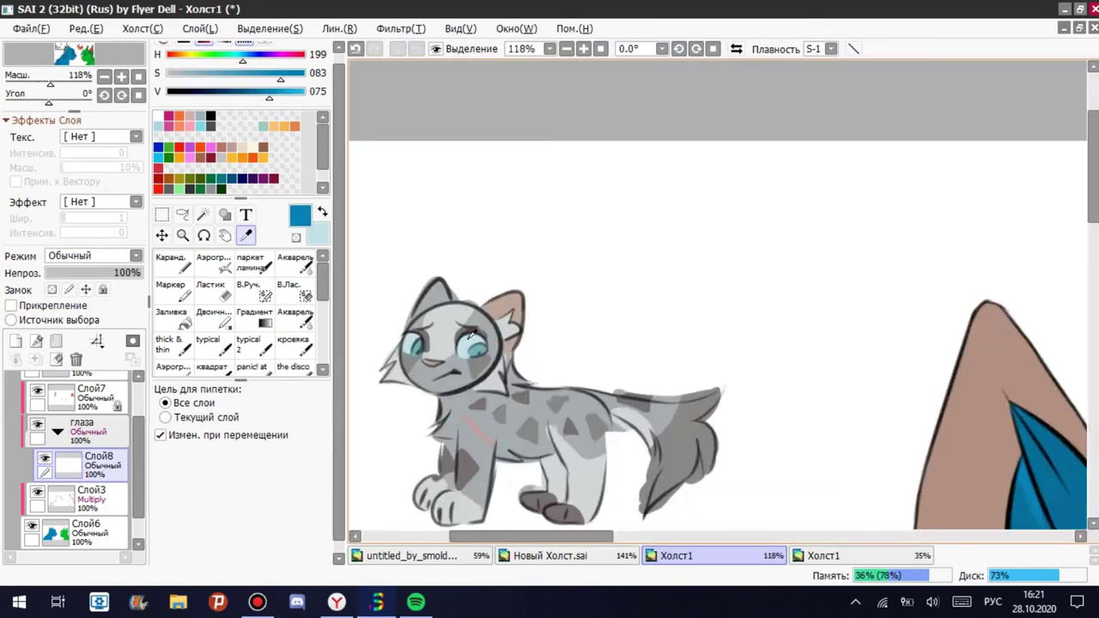
scroll(472, 331, "down", 5)
left_click(810, 430, "alt")
Paint the right cat's whole eye light green on Слой8, using the typical brush at size 9 and the pencil at size 20.
scroll(529, 423, "up", 10)
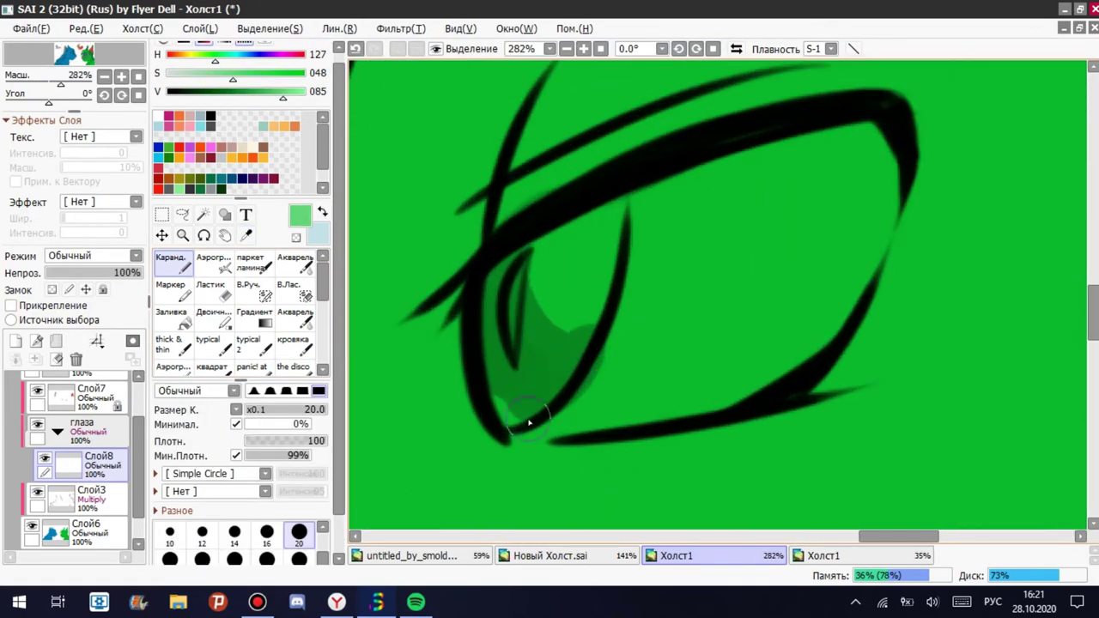
left_click(208, 343)
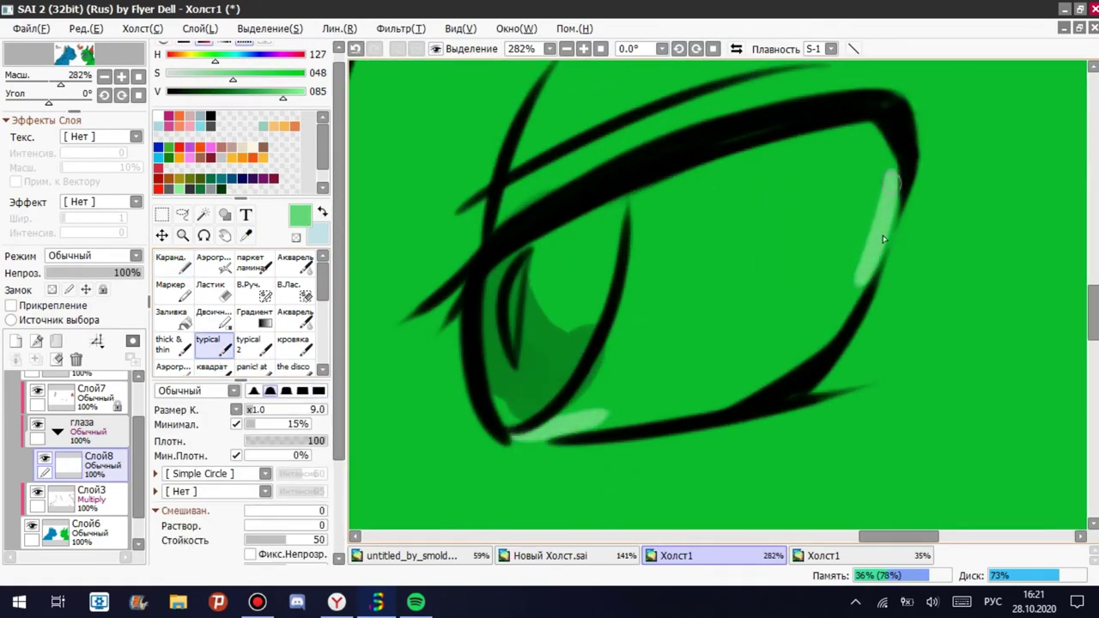
key("n")
mouse_move(529, 413)
left_mouse_down()
mouse_move(742, 379)
mouse_move(866, 236)
mouse_move(518, 271)
mouse_move(613, 221)
mouse_move(582, 380)
mouse_move(545, 338)
mouse_move(722, 296)
left_mouse_up()
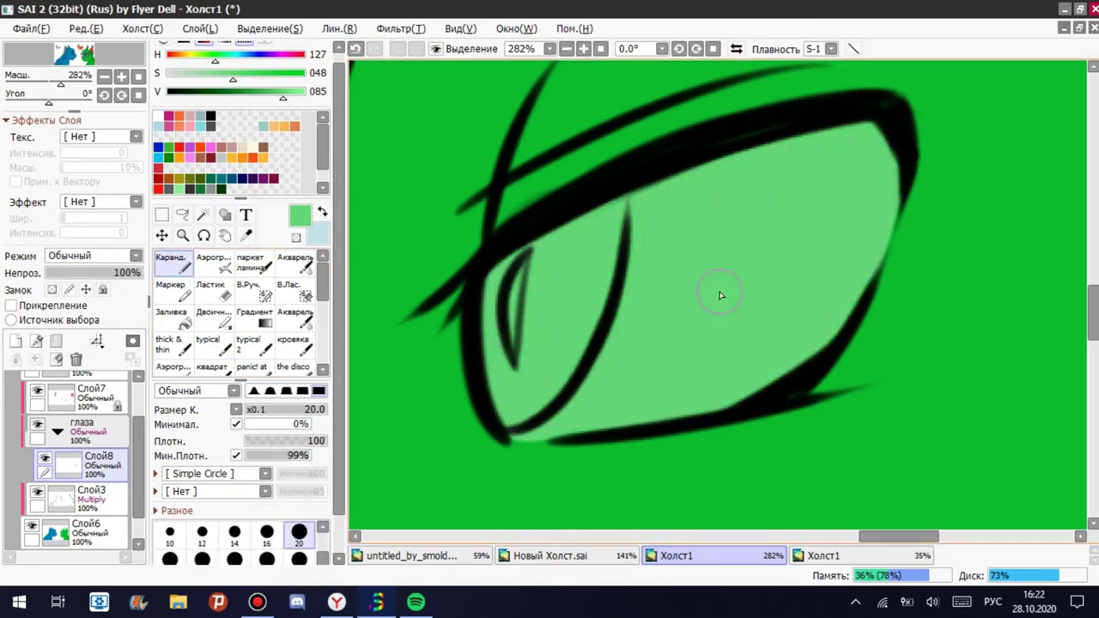
scroll(721, 295, "down", 10)
Paint the left cat's whole eye pale blue with the pencil at size 20.
scroll(469, 293, "up", 8)
key("x")
key("b")
mouse_move(482, 310)
left_mouse_down()
mouse_move(462, 258)
mouse_move(559, 364)
mouse_move(722, 369)
mouse_move(627, 381)
mouse_move(483, 256)
left_mouse_up()
left_click(184, 267)
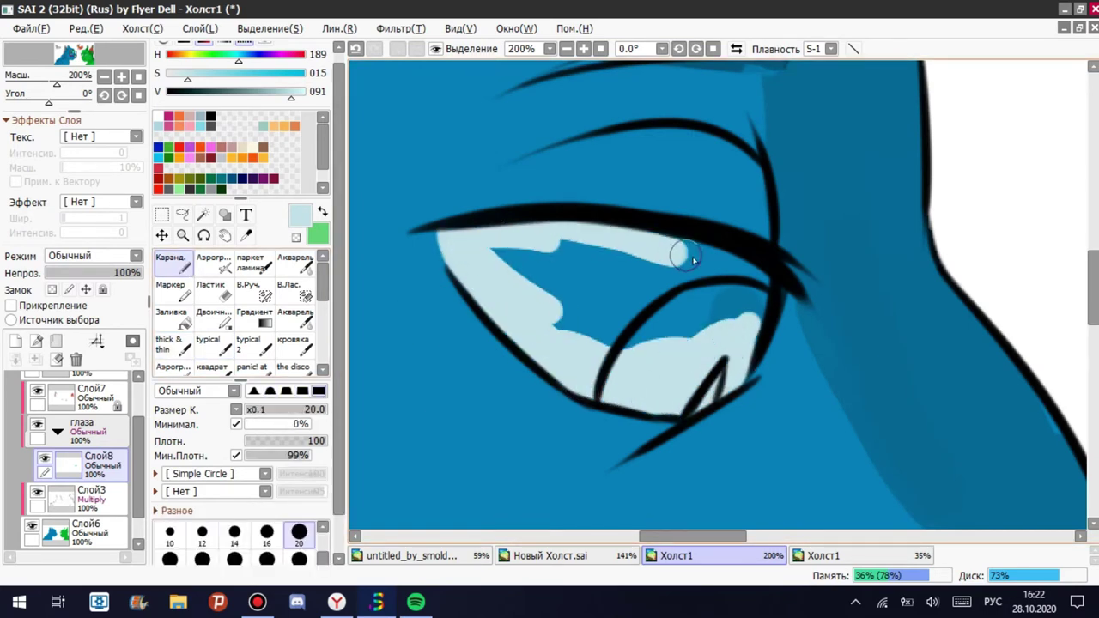
mouse_move(755, 310)
left_mouse_down()
mouse_move(571, 346)
mouse_move(547, 260)
left_mouse_up()
scroll(653, 306, "down", 10)
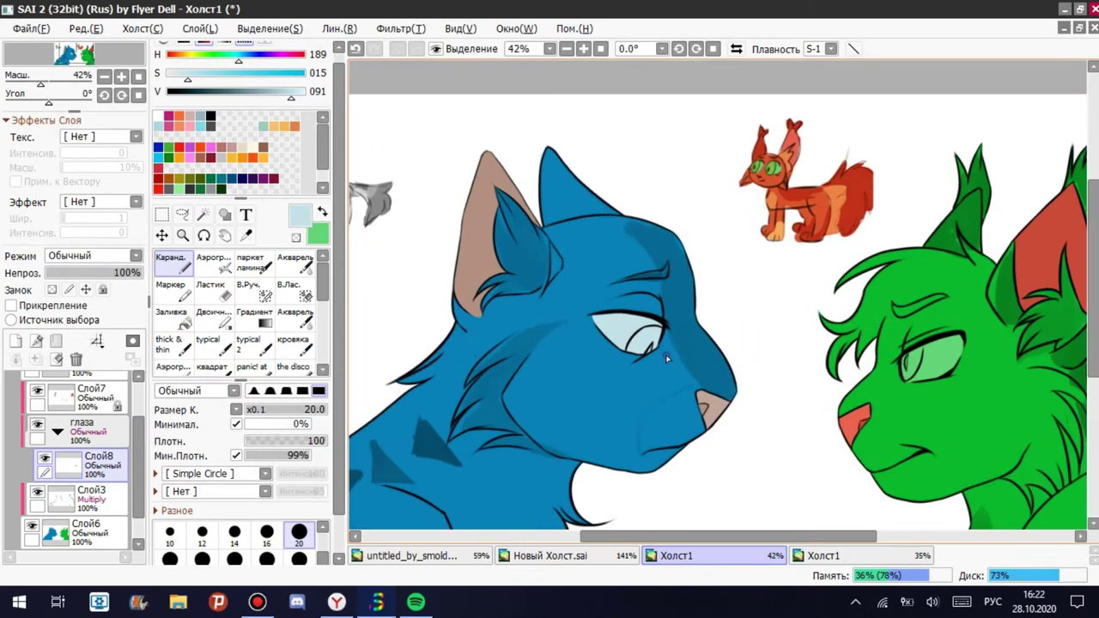
Add a clipped layer above Слой8 and sample the teal iris colour from the grey reference cat.
left_click(16, 341)
left_click(10, 305)
left_click(246, 235)
scroll(369, 255, "down", 4)
scroll(369, 256, "up", 9)
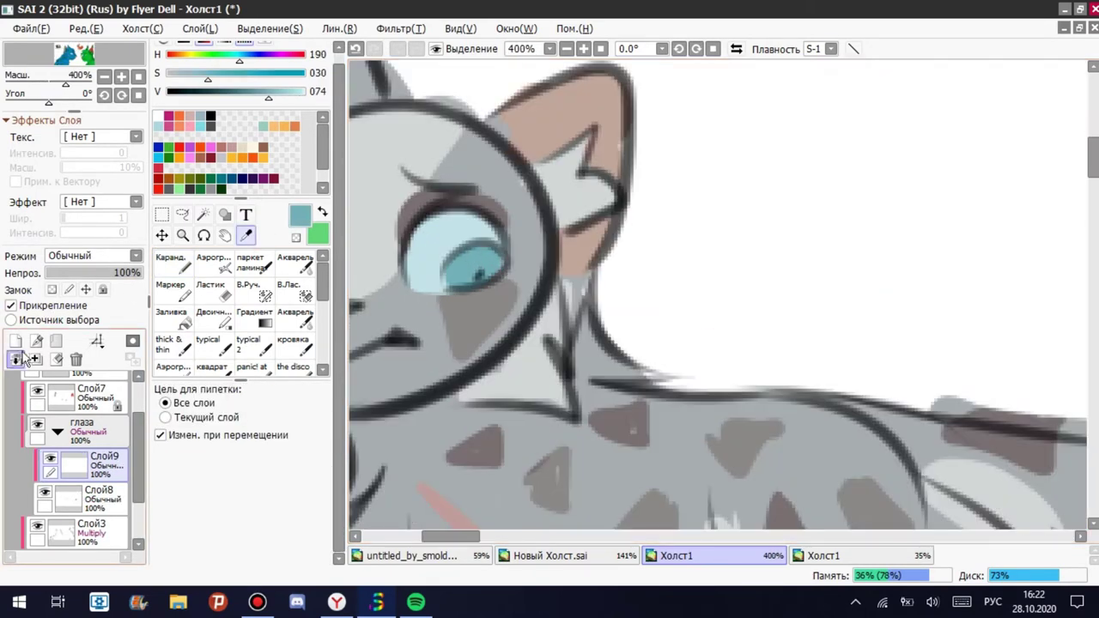
Place Слой9 in a new clipped folder above Слой8, deleting the surplus outer folder.
left_click(56, 341)
left_click(56, 341)
scroll(86, 447, "down", 1)
left_click(111, 432)
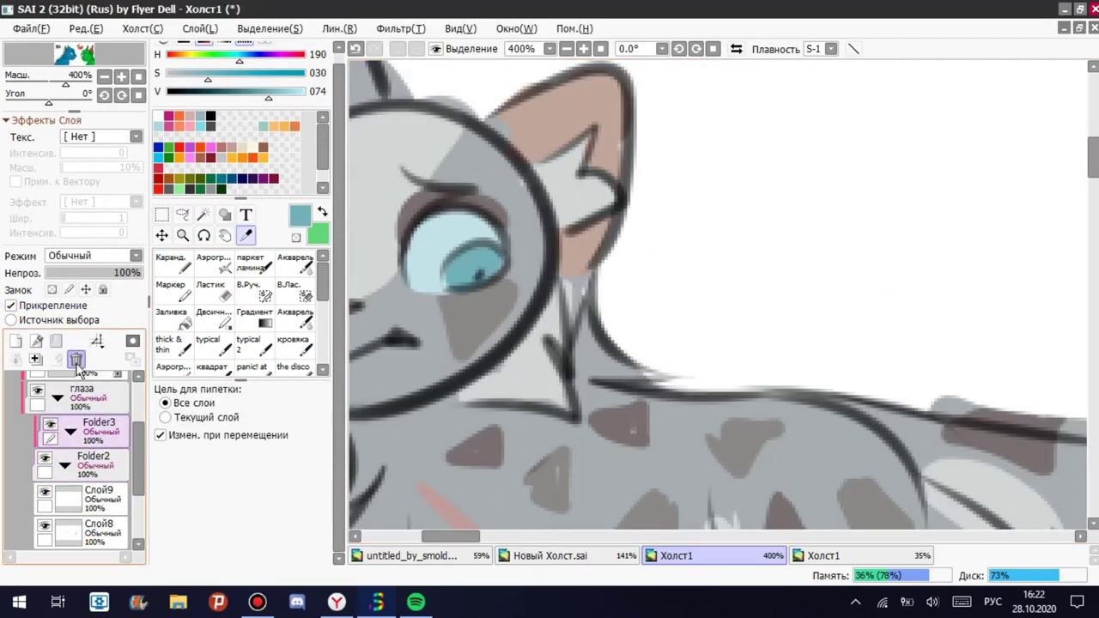
left_click(76, 359)
left_click(99, 464)
Sample the yellow-green iris colour from the red reference cat and paint the right cat's iris with the pencil at size 20.
key("x")
scroll(530, 319, "down", 3)
scroll(736, 275, "up", 2)
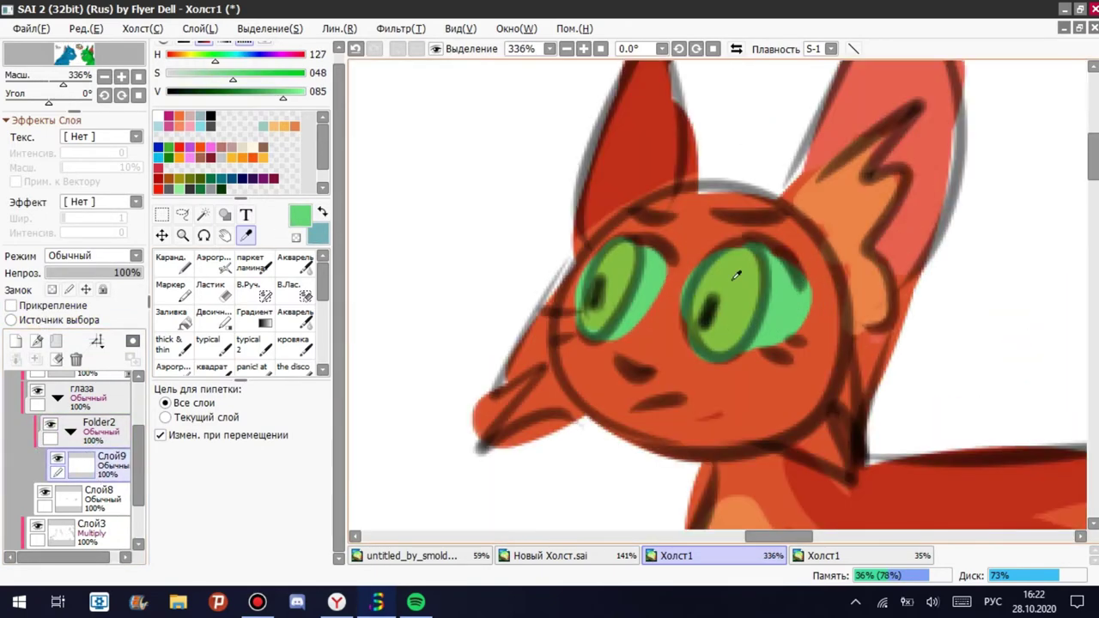
scroll(734, 283, "down", 6)
scroll(746, 201, "up", 6)
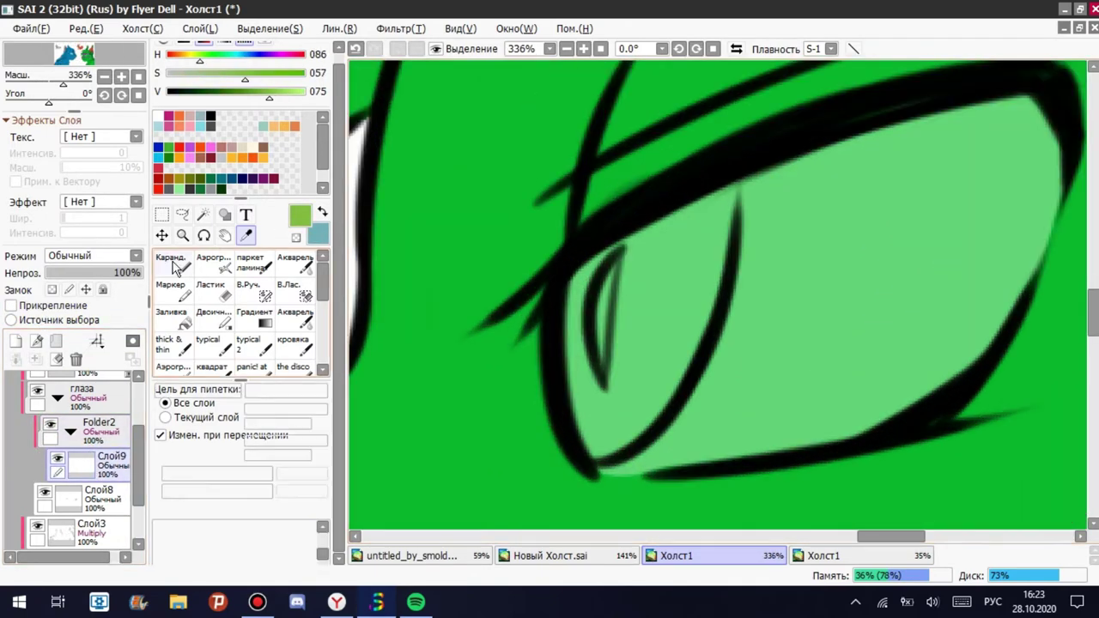
key("n")
key("b")
key("n")
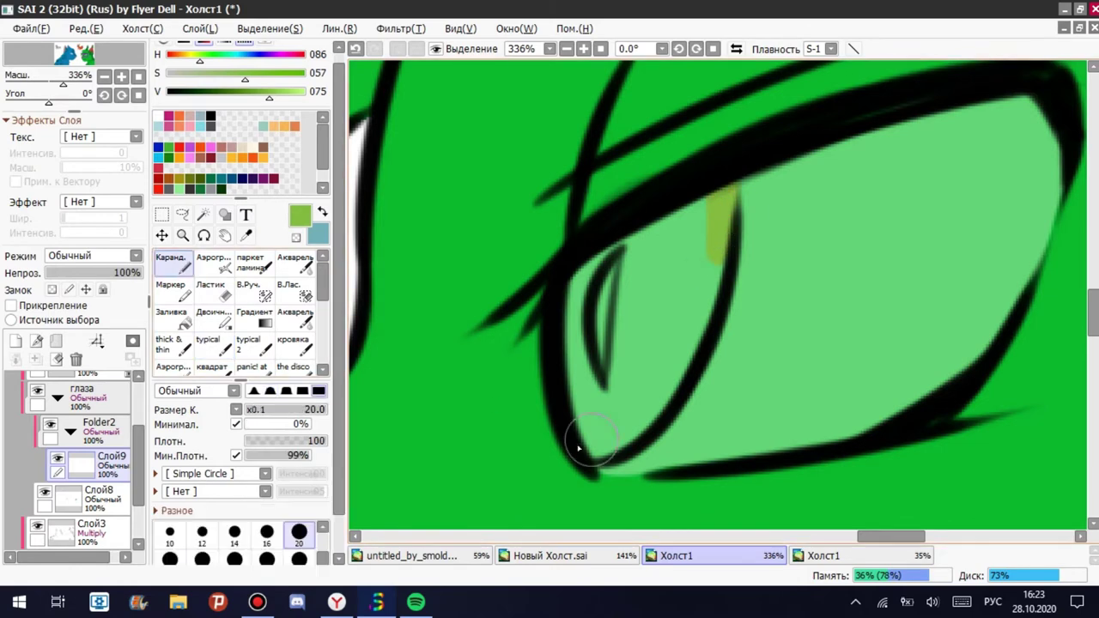
mouse_move(584, 421)
left_mouse_down()
mouse_move(677, 341)
mouse_move(700, 188)
mouse_move(654, 264)
mouse_move(523, 274)
left_mouse_up()
scroll(483, 273, "down", 4)
Paint the left cat's iris teal around the pupil outline with the pencil at size 20.
scroll(484, 273, "up", 4)
left_click(322, 212)
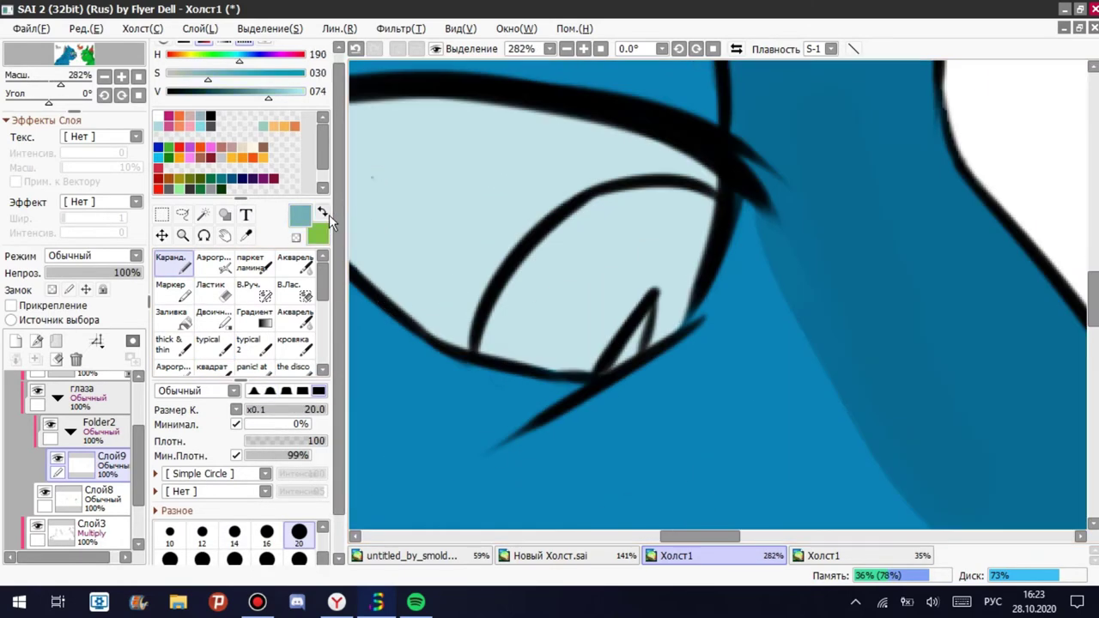
left_click_drag(498, 348, 557, 258)
left_click_drag(711, 226, 530, 379)
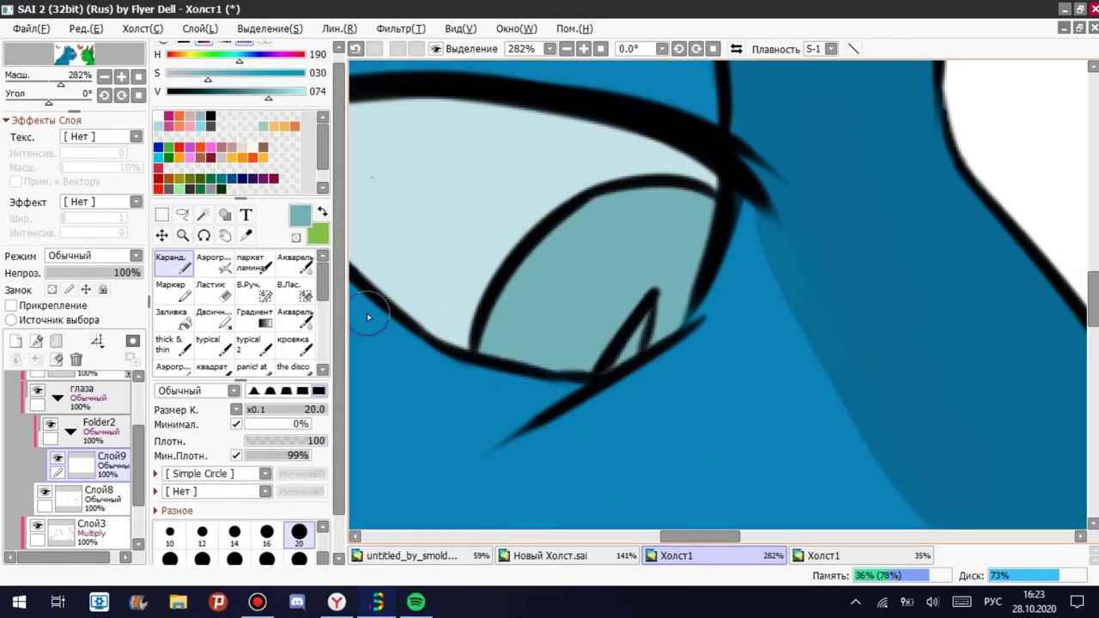
Paint the left cat's pupil navy on a new layer above the irises.
left_click(15, 341)
left_click(242, 178)
left_click_drag(605, 369, 647, 309)
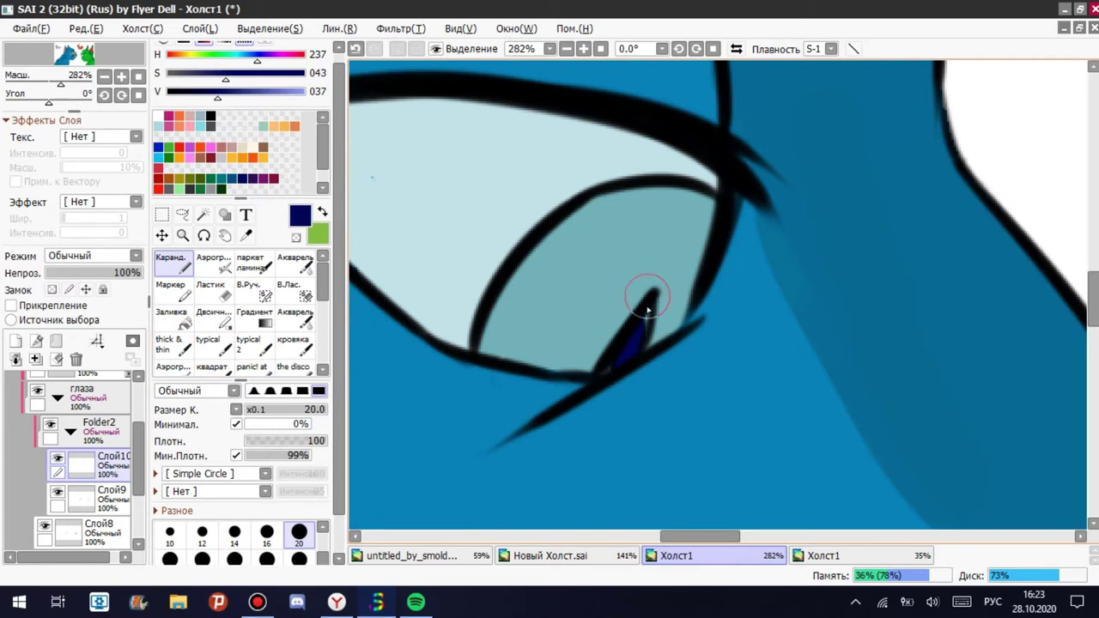
Recolour the left cat's pupil a lighter muted blue with the binary tool at size 700.
left_click(246, 236)
left_click(631, 336)
left_click_drag(80, 273, 144, 273)
left_click(214, 315)
Add a clipped Multiply layer above the iris layer Слой9 and choose dark purple with hue 268.
left_click(86, 498)
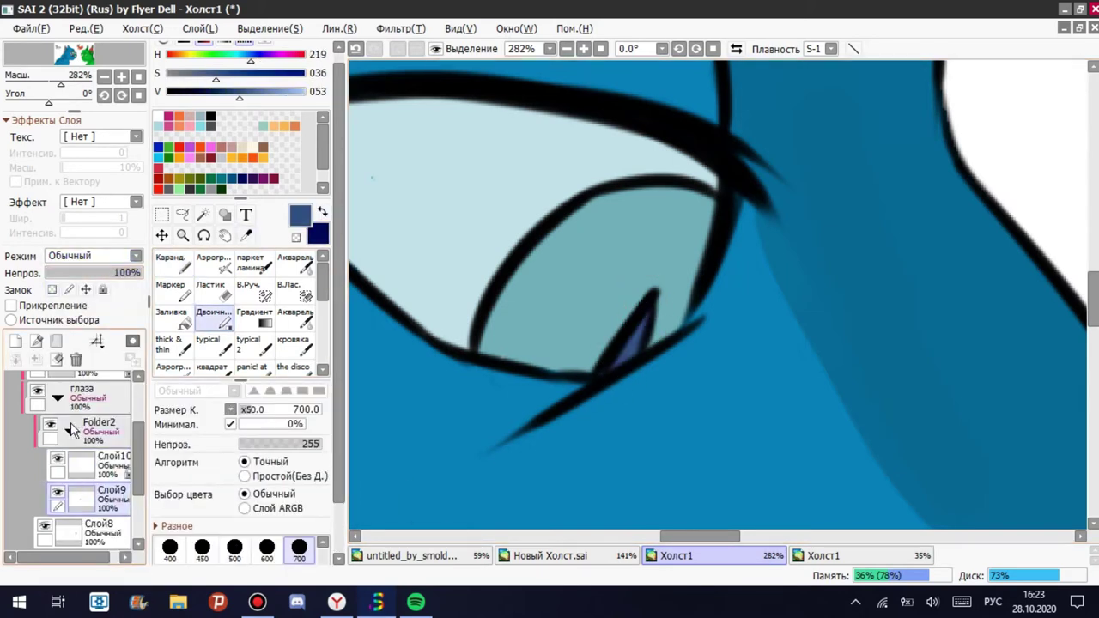
key("x")
left_click(16, 341)
left_click(11, 306)
left_click(208, 343)
left_click(91, 256)
left_click(65, 287)
left_click(269, 54)
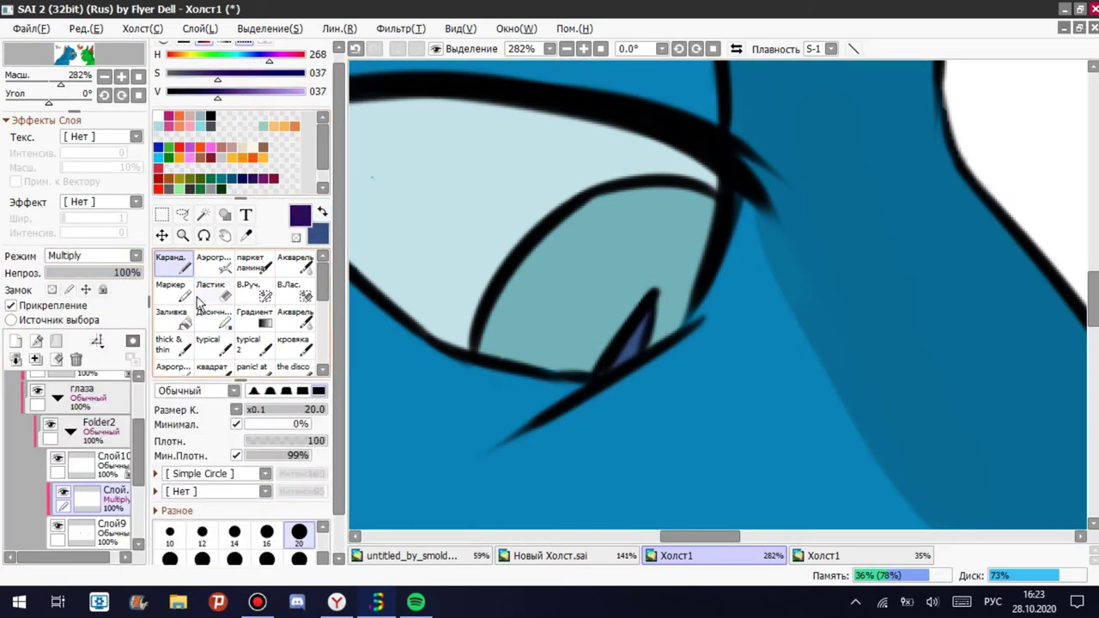
Shade the upper part of the left cat's iris dark purple, with pointed streaks downward, using the typical brush at size 9.
left_click_drag(569, 216, 504, 340)
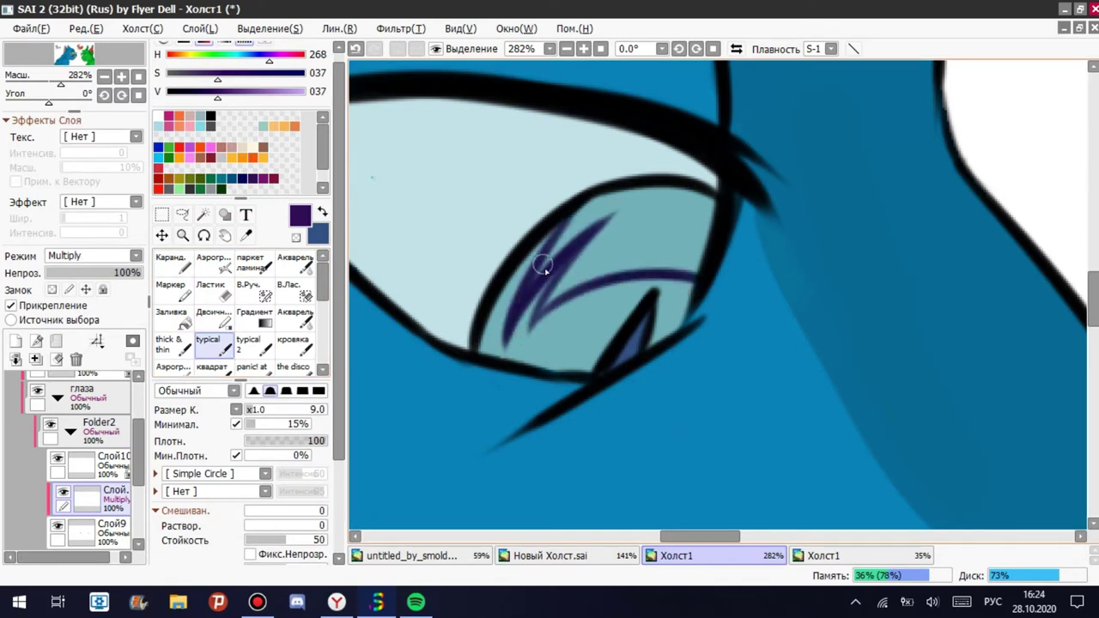
left_click_drag(546, 301, 692, 189)
left_click_drag(554, 297, 703, 273)
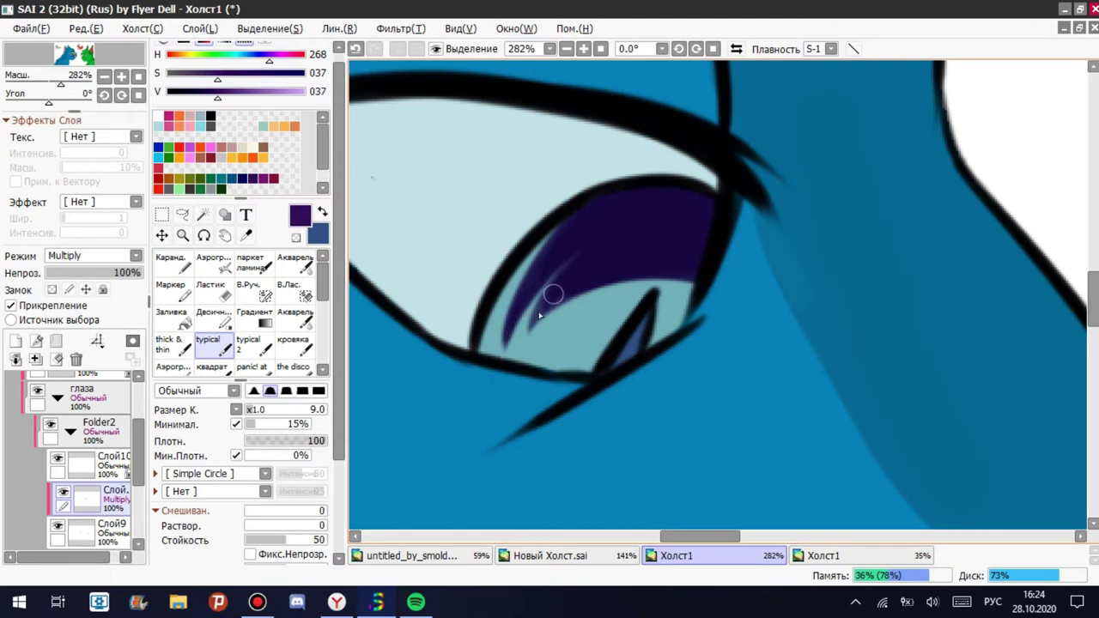
Lower the opacity of the iris shading layer to 57%.
scroll(669, 439, "down", 4)
scroll(669, 249, "up", 3)
left_click_drag(145, 273, 101, 273)
scroll(356, 375, "down", 5)
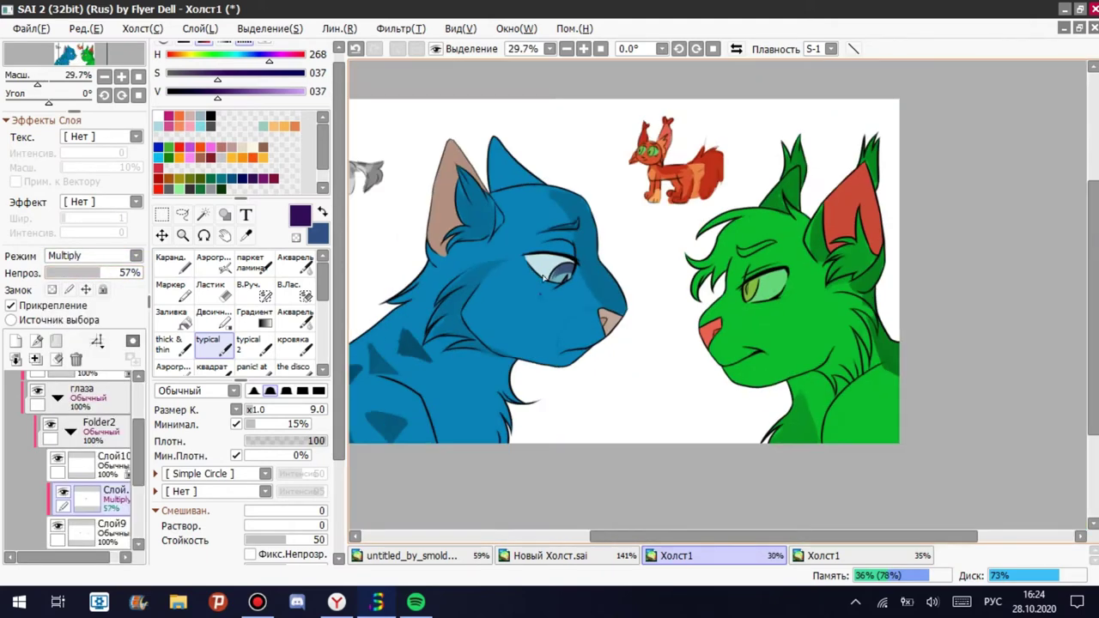
scroll(544, 278, "up", 6)
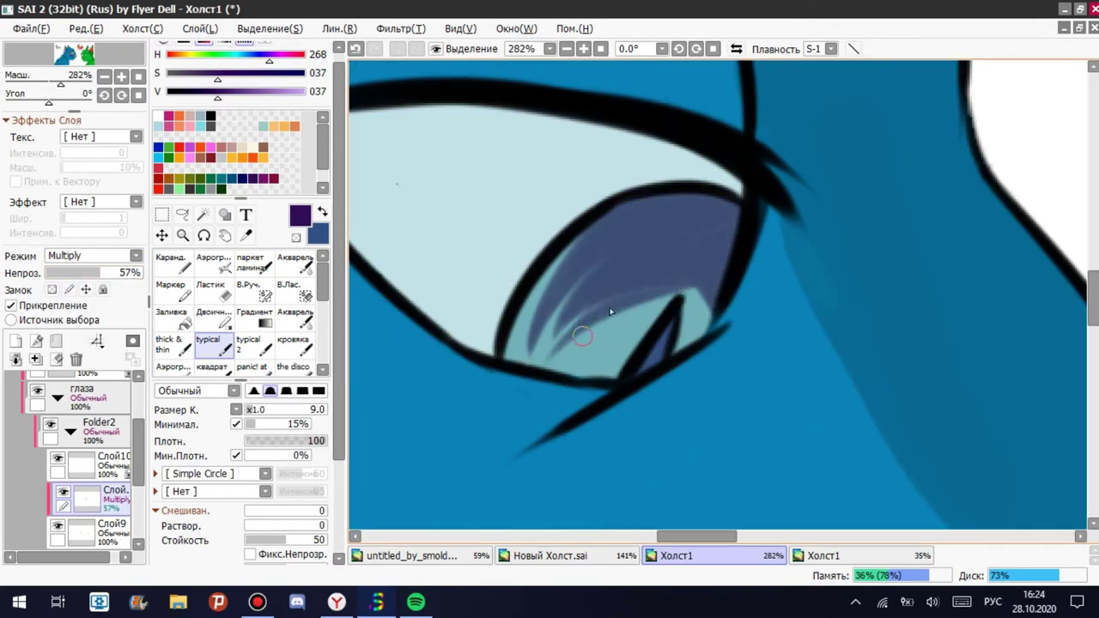
Extend the shading over the rest of the left cat's iris with the pencil at size 20, and merge it into Слой9.
left_click(164, 266)
left_click_drag(515, 357, 751, 295)
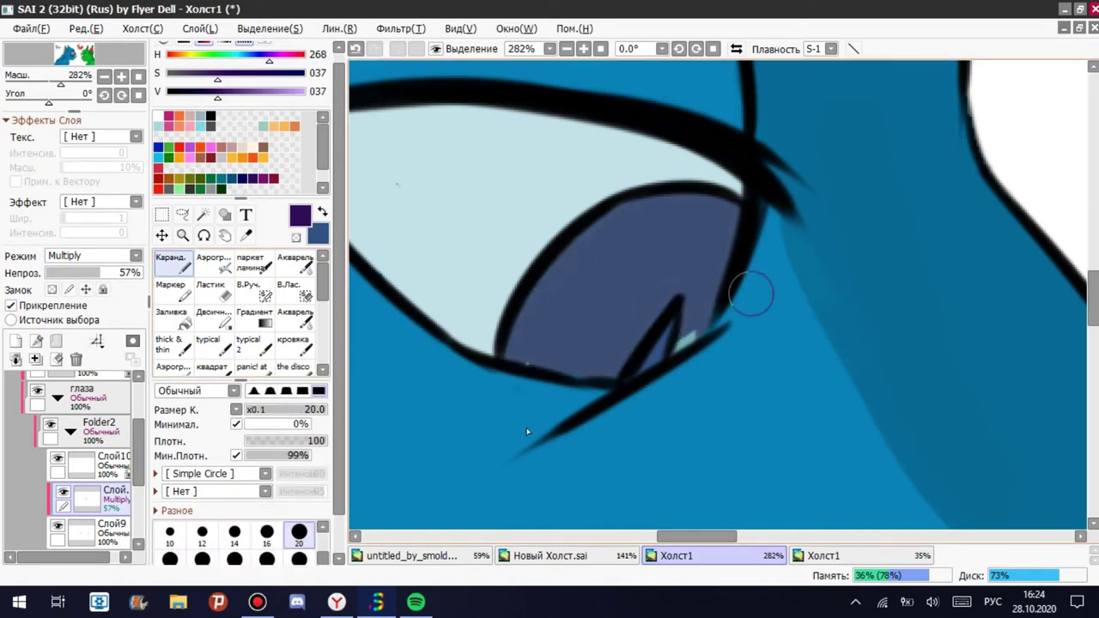
key("ctrl+e")
Try painting the right cat's pupil dark blue on Слой10 with the pencil at size 20.
scroll(413, 428, "down", 4)
scroll(718, 301, "up", 1)
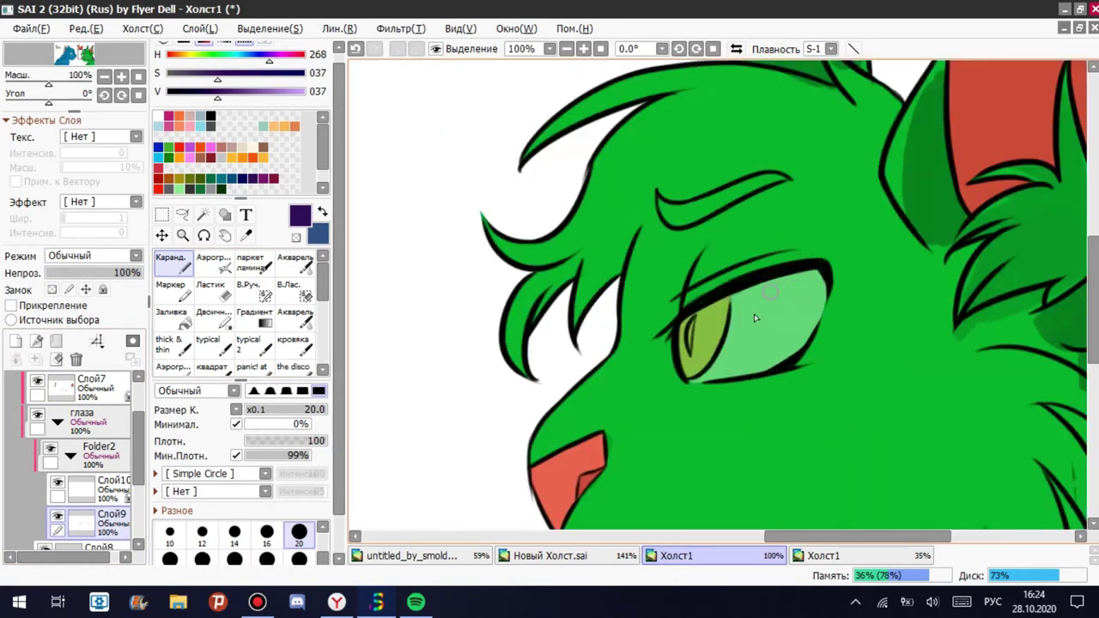
scroll(589, 344, "up", 3)
key("x")
left_click_drag(593, 395, 589, 246)
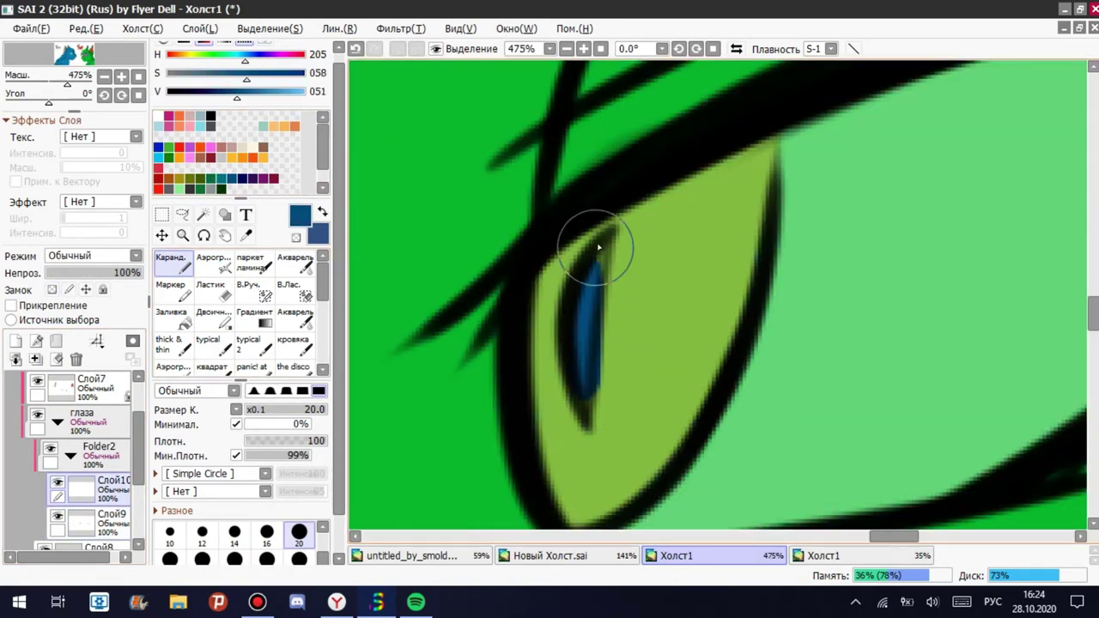
key("ctrl+z")
Paint the right cat's pupil on new layer Слой11, set it to 72% opacity in dark green, and merge it into Слой10.
left_click(17, 341)
scroll(70, 257, "up", 1)
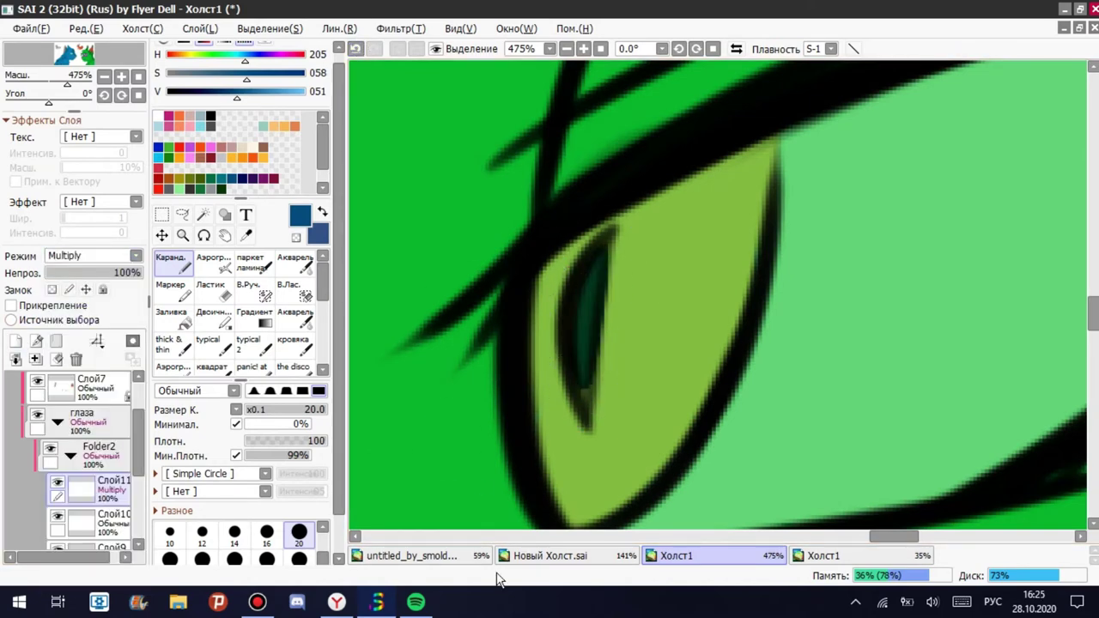
left_click_drag(86, 272, 116, 273)
key("alt")
left_click(211, 326)
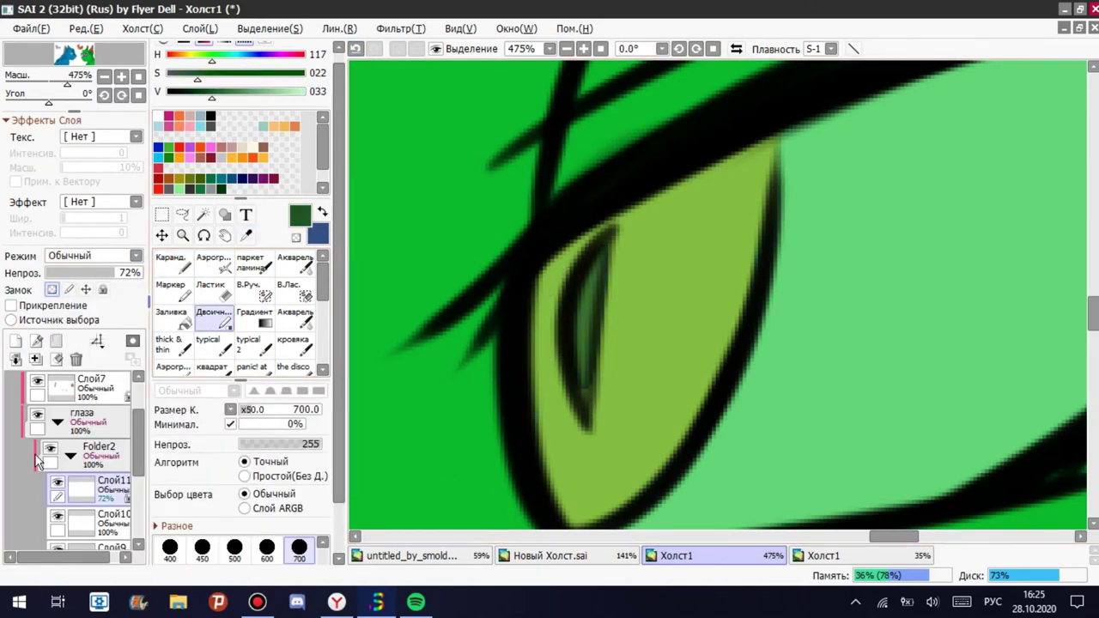
scroll(601, 301, "down", 10)
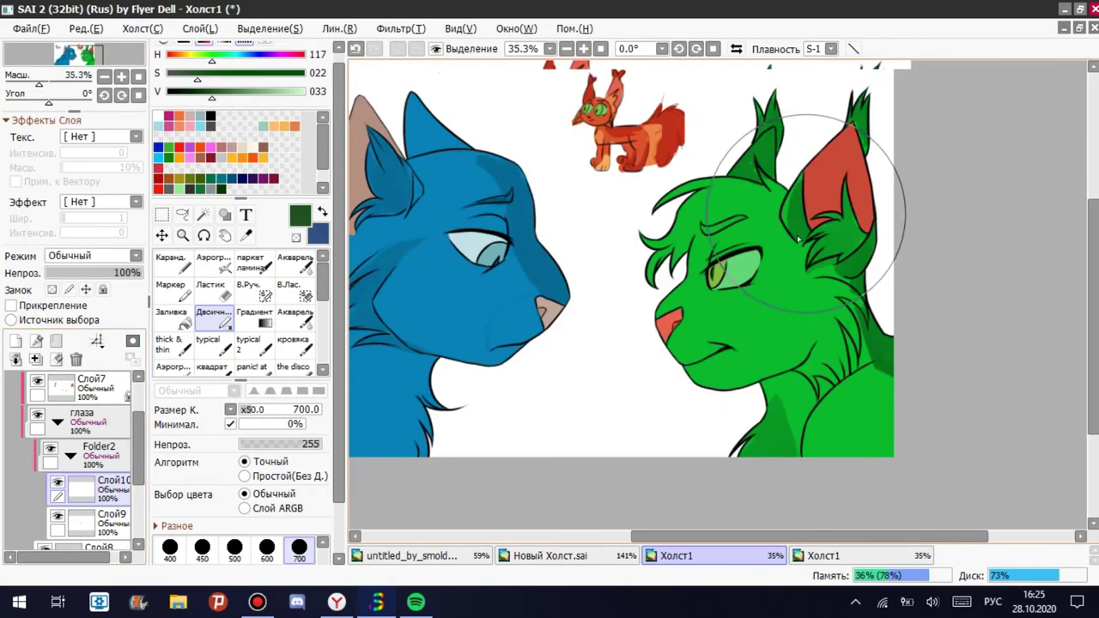
Collapse Folder2 and глаза, and add a new clipped layer Слой11 above глаза.
left_click(70, 455)
left_click(57, 422)
scroll(625, 257, "down", 2)
left_click(16, 341)
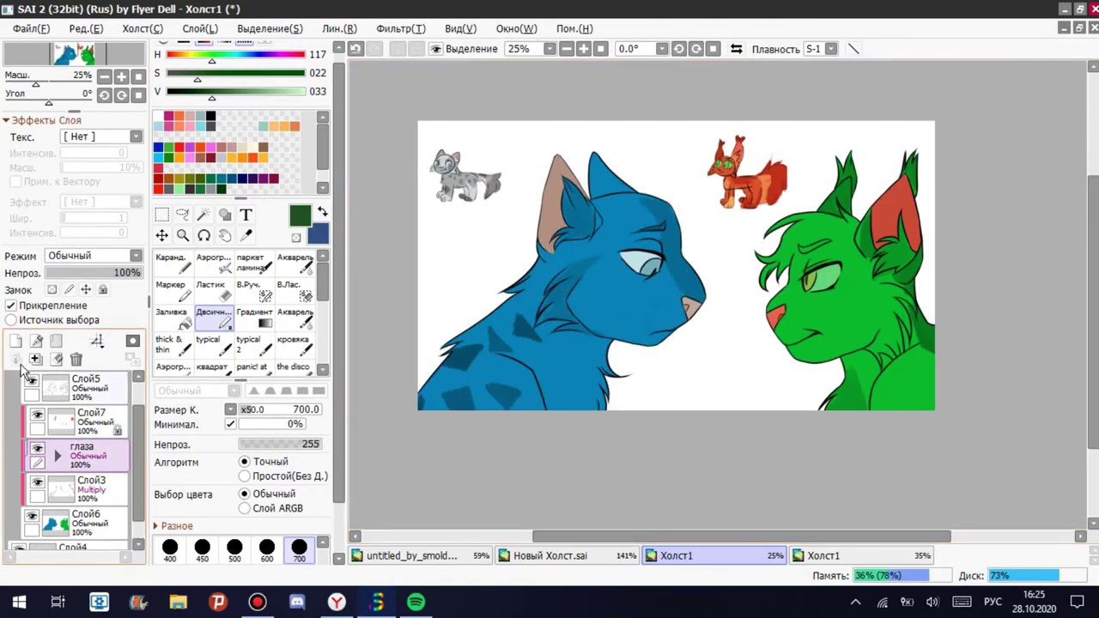
left_click(10, 305)
Sample light grey from the small grey reference cat and outline the left cat's forehead-to-nose stripe with the typical brush at size 9.
key("alt")
scroll(447, 163, "up", 7)
left_click(496, 157)
scroll(499, 152, "down", 8)
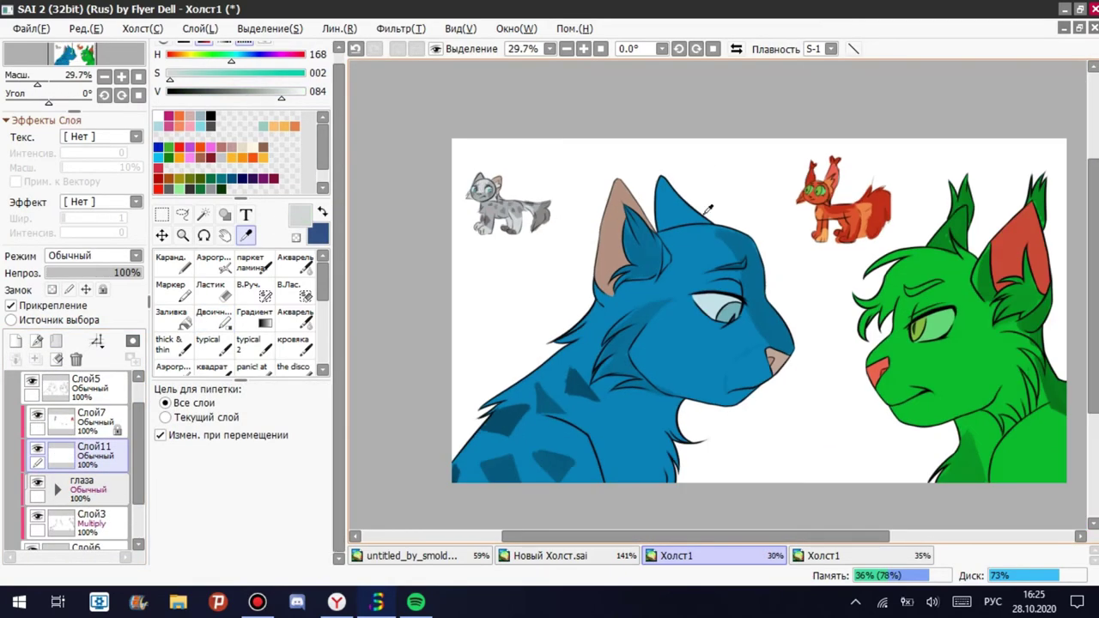
scroll(712, 208, "up", 4)
scroll(726, 260, "up", 1)
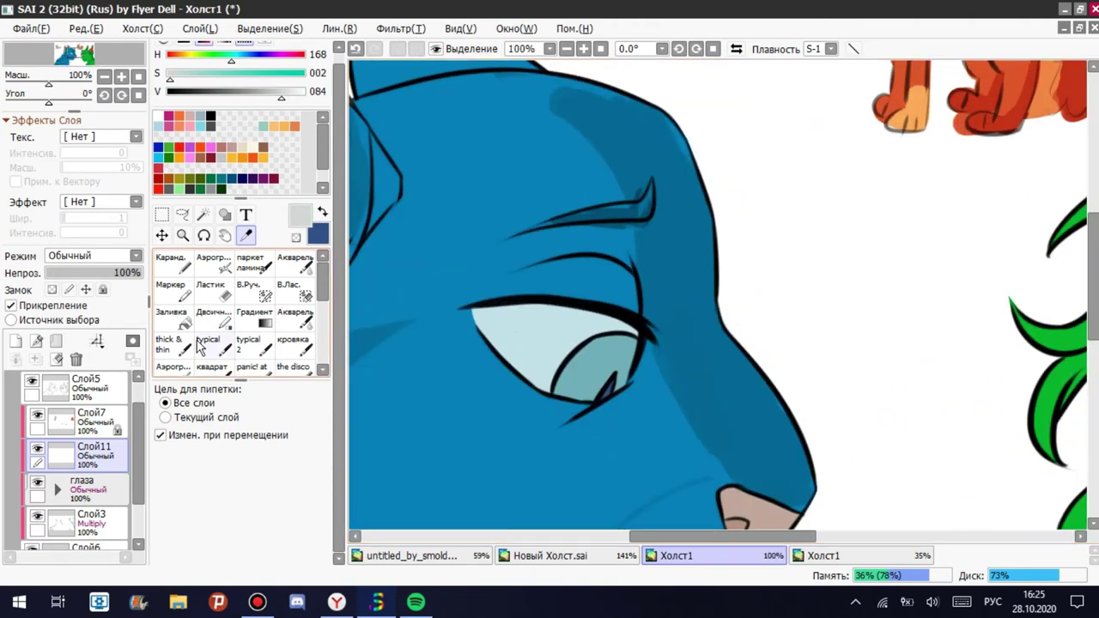
key("ctrl+z")
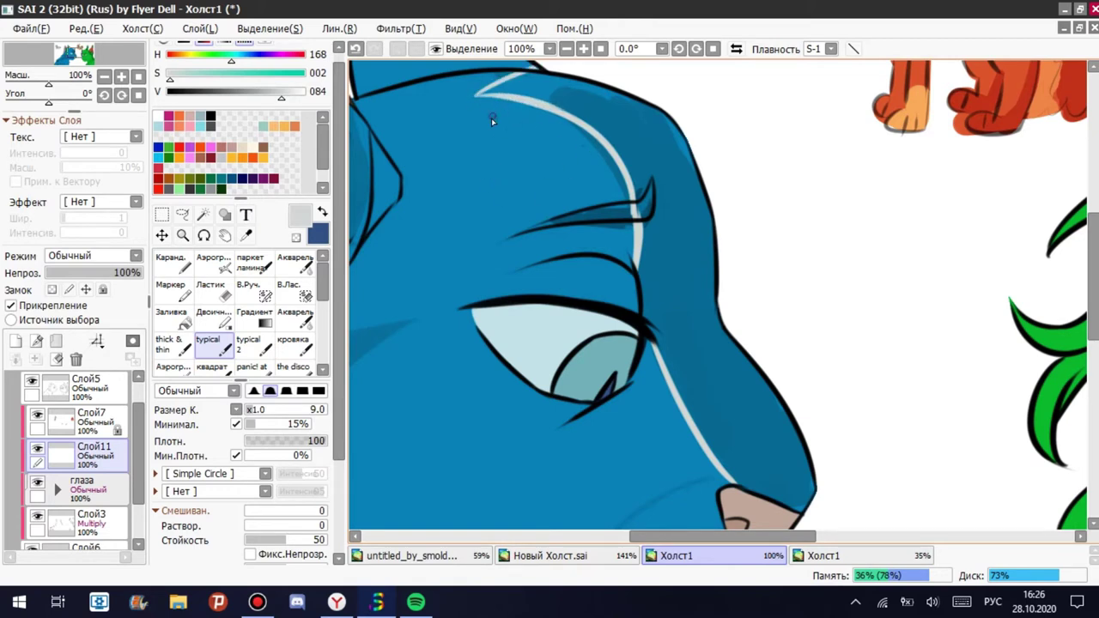
Fill the left cat's forehead-to-nose stripe light grey with the pencil at sizes 20 and 50.
key("n")
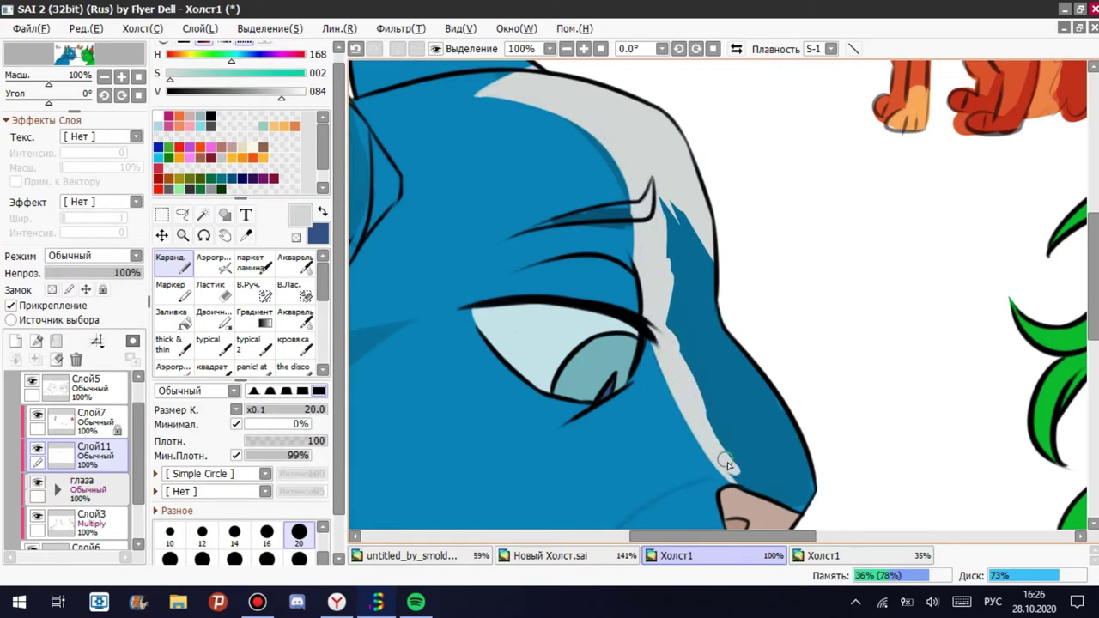
left_click(299, 558)
mouse_move(773, 468)
left_mouse_down()
mouse_move(731, 437)
mouse_move(714, 298)
left_mouse_up()
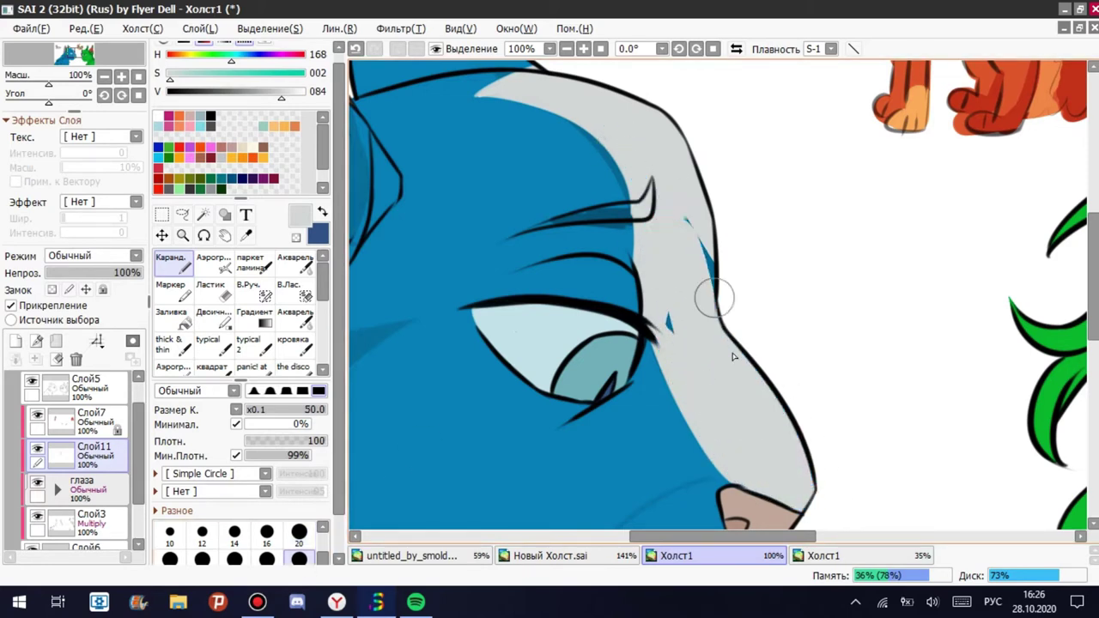
Erase the grey from the left cat's eyebrow and tidy the stripe's upper tip with the eraser at size 20.
key("e")
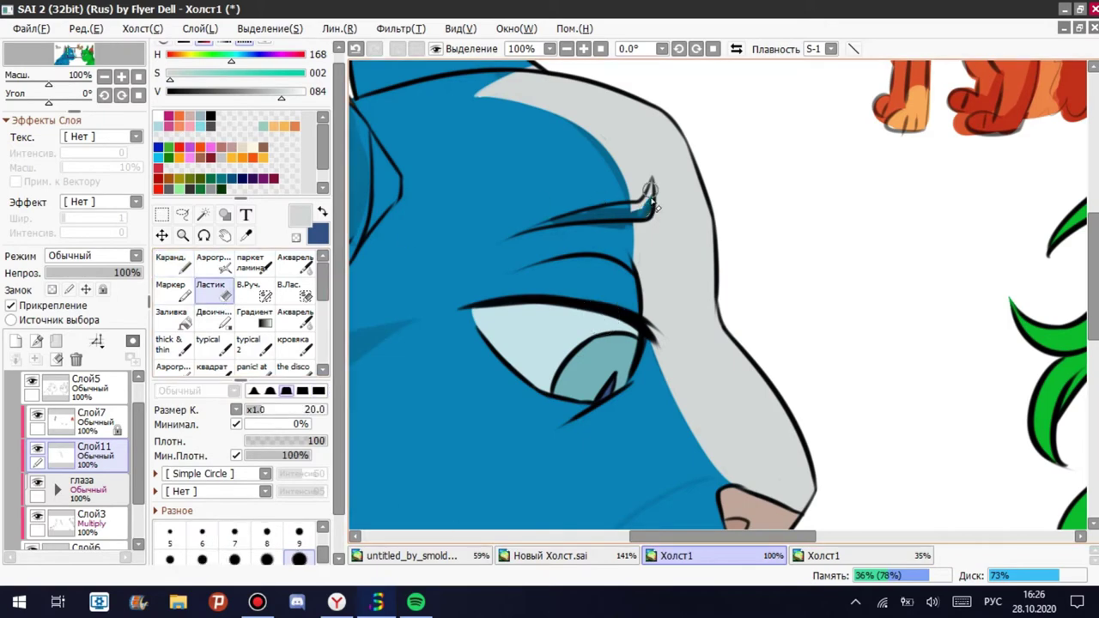
scroll(479, 116, "up", 2)
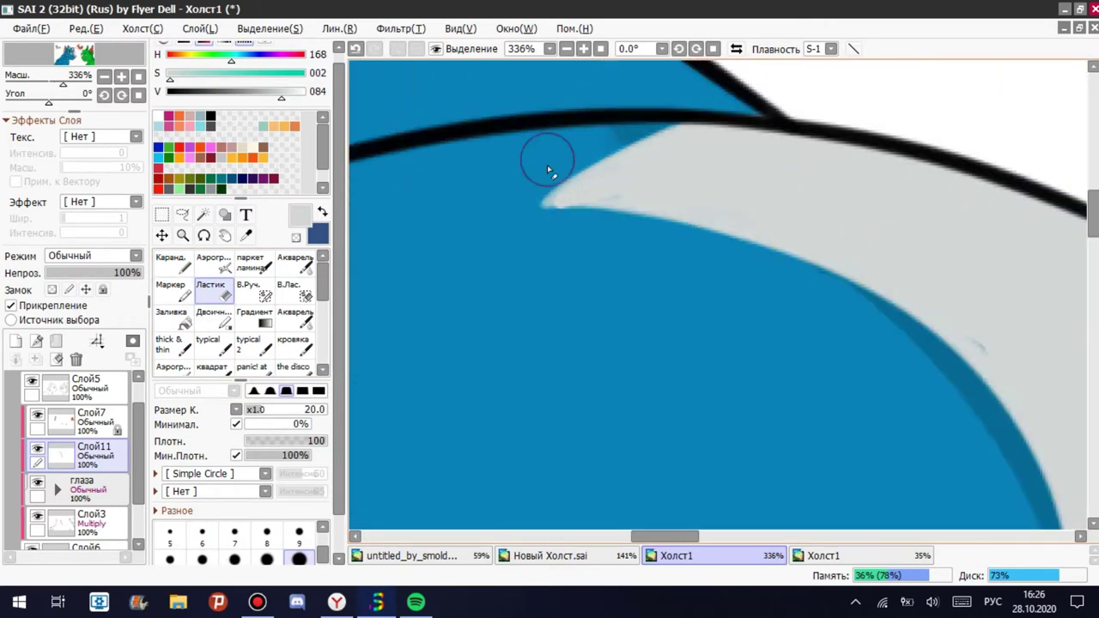
scroll(547, 165, "down", 5)
Outline a pointed light grey marking on the left cat's cheek, running from the uppermost fur tuft towards the eye, with the typical brush at size 9.
left_click(208, 343)
scroll(761, 283, "up", 1)
scroll(761, 283, "down", 1)
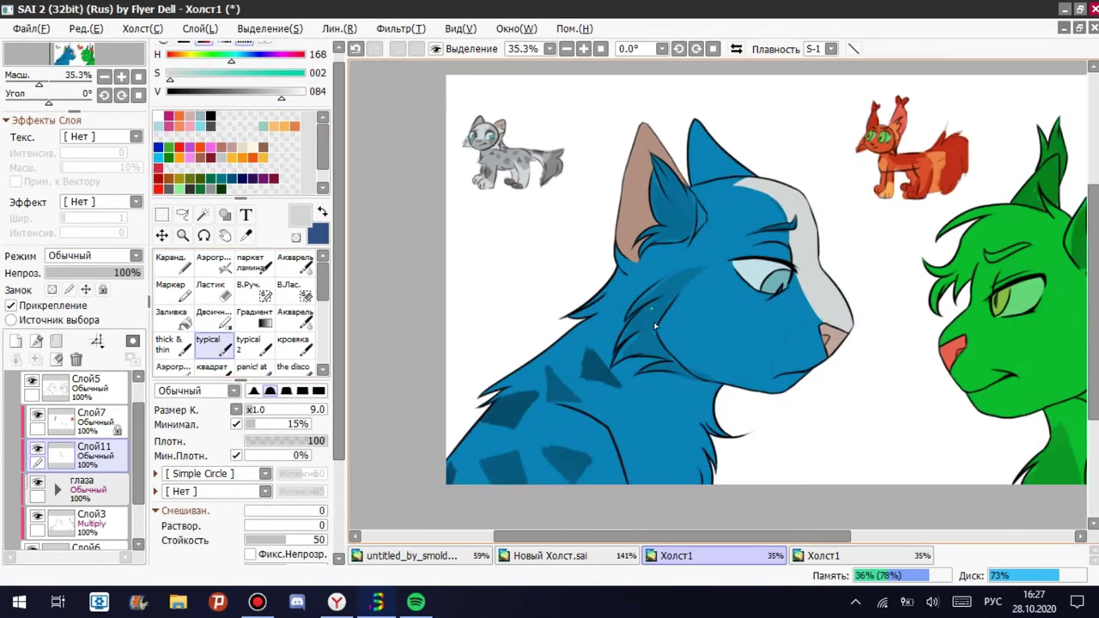
scroll(726, 176, "up", 5)
left_click_drag(571, 255, 818, 163)
left_click_drag(736, 180, 911, 166)
left_click_drag(674, 339, 897, 159)
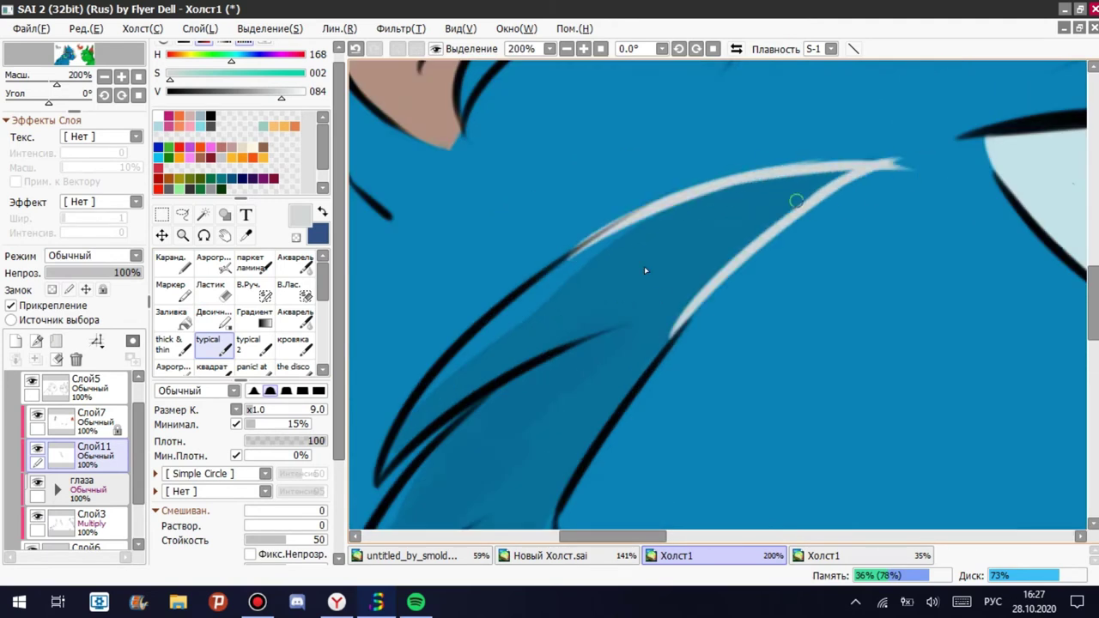
left_click_drag(384, 468, 636, 227)
left_click_drag(579, 335, 640, 309)
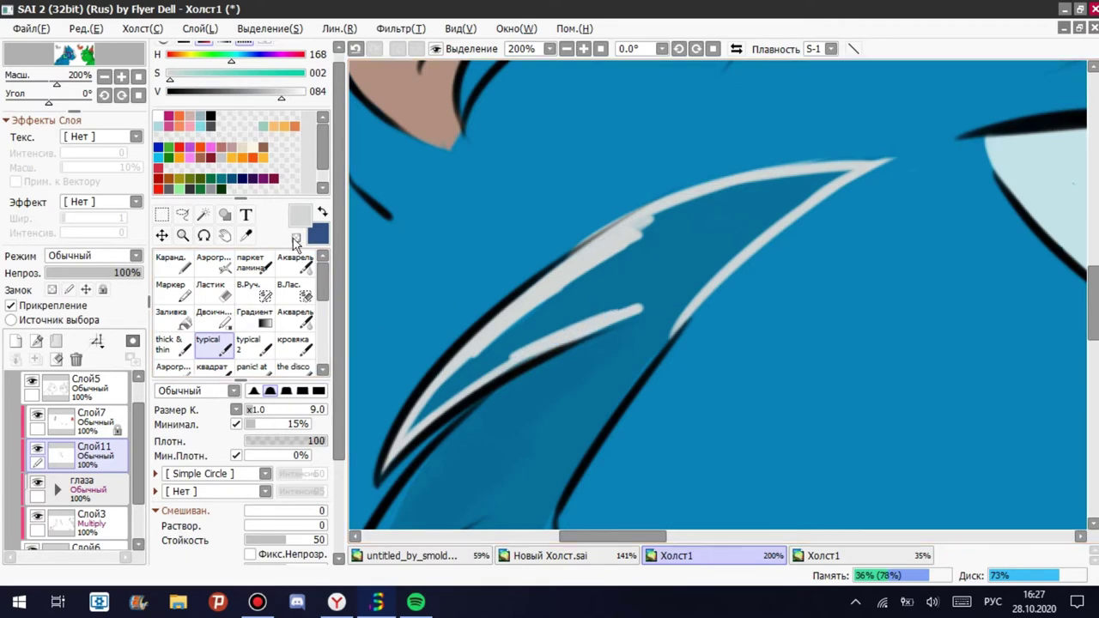
Clean the cheek marking's pointed tip with the eraser and fill its upper part light grey with the pencil at size 20.
key("e")
left_click(170, 262)
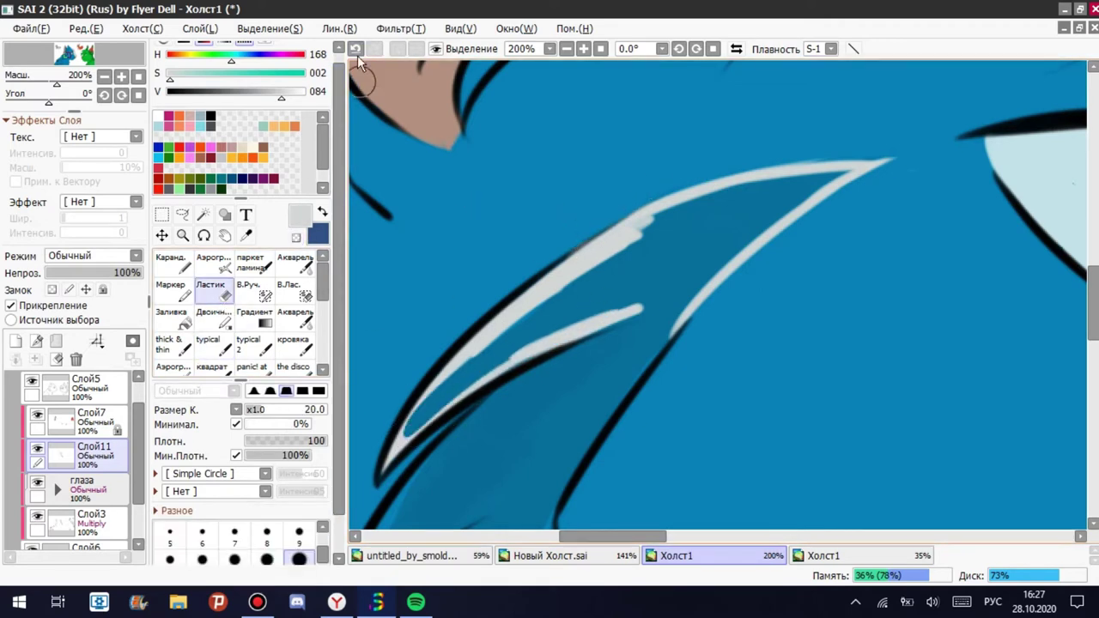
mouse_move(438, 441)
left_mouse_down()
mouse_move(581, 321)
mouse_move(634, 228)
left_mouse_up()
key("bracketleft")
key("bracketleft")
key("bracketleft")
key("bracketleft")
key("bracketleft")
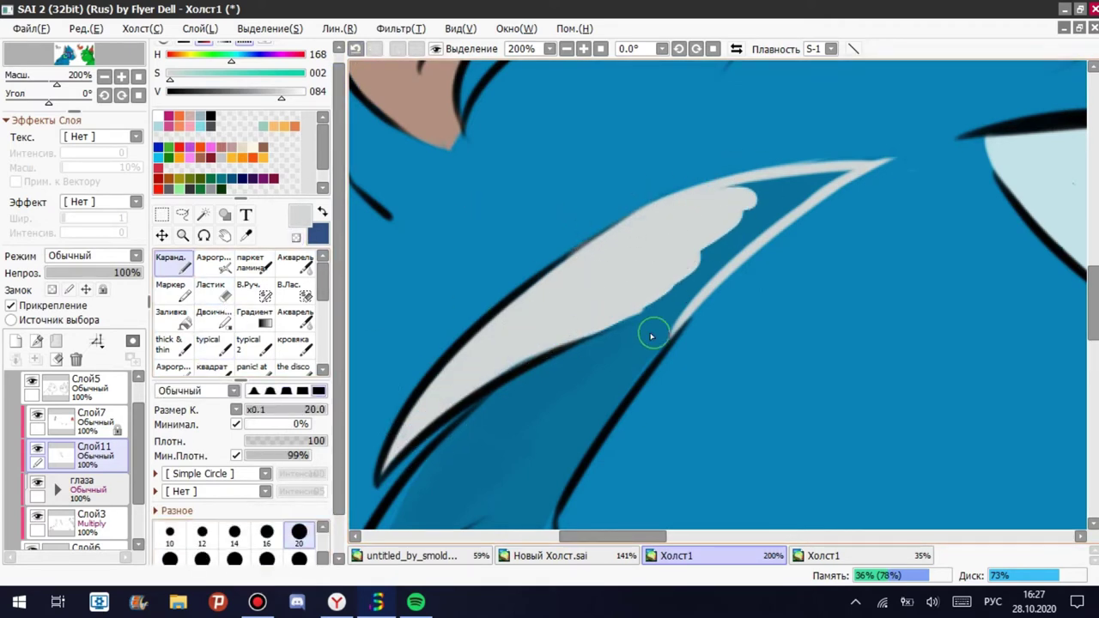
mouse_move(651, 332)
left_mouse_down()
mouse_move(788, 197)
mouse_move(752, 235)
mouse_move(790, 177)
left_mouse_up()
Extend the light grey cheek marking into the second fur tuft with the typical 2 brush at size 12.
scroll(670, 449, "down", 3)
scroll(670, 448, "up", 1)
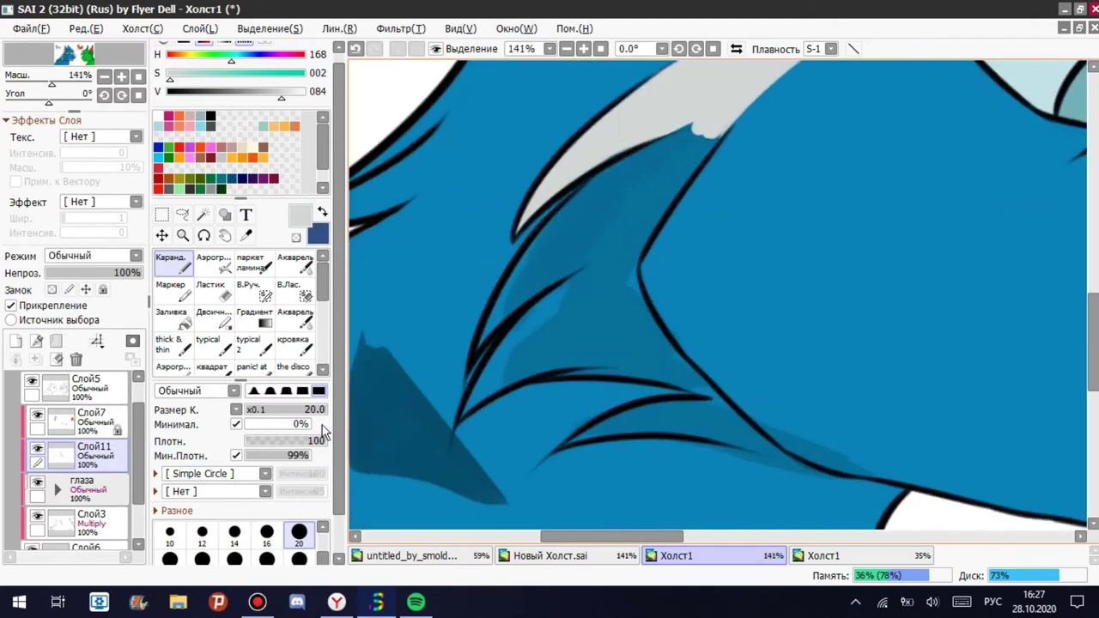
left_click(208, 343)
left_click(255, 345)
left_click_drag(485, 339, 601, 205)
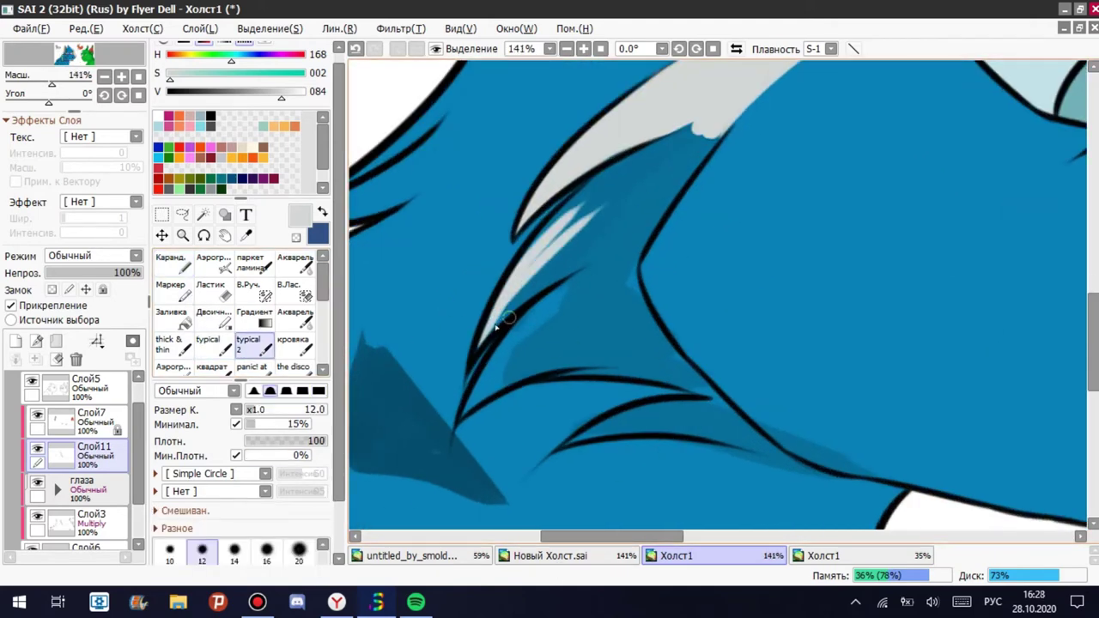
left_click_drag(701, 127, 597, 225)
Paint the middle of the cheek marking and the lower fur tufts light grey with the typical 2 brush at size 20.
key("bracketright")
key("bracketright")
key("bracketright")
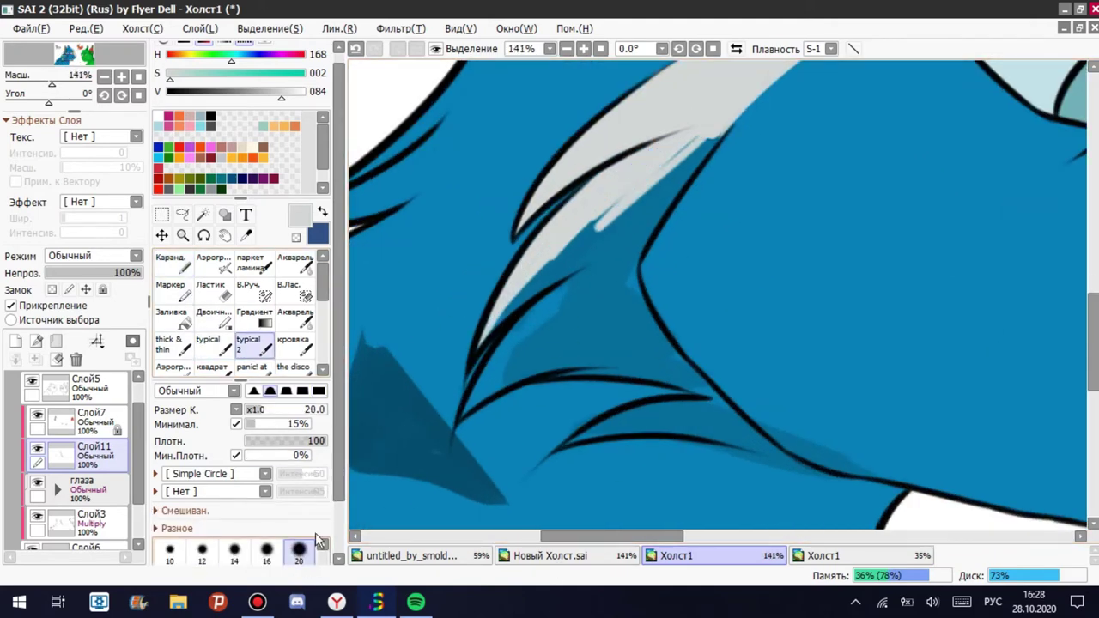
left_click_drag(468, 417, 515, 348)
mouse_move(584, 266)
left_mouse_down()
mouse_move(469, 409)
mouse_move(676, 350)
mouse_move(541, 343)
mouse_move(629, 247)
mouse_move(650, 183)
mouse_move(718, 122)
left_mouse_up()
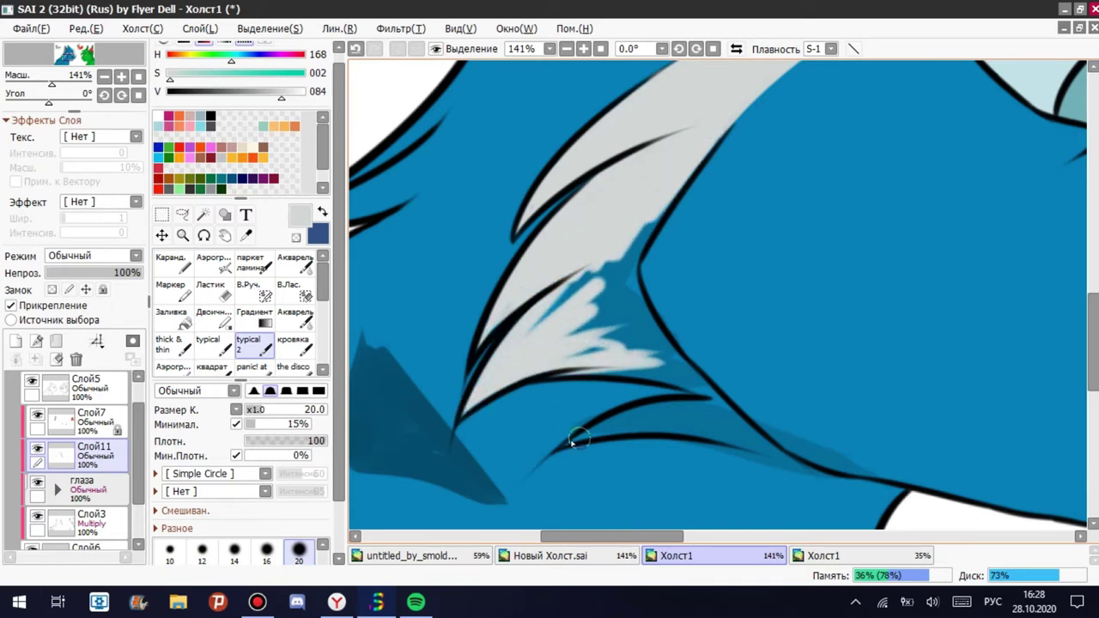
left_click_drag(574, 442, 696, 422)
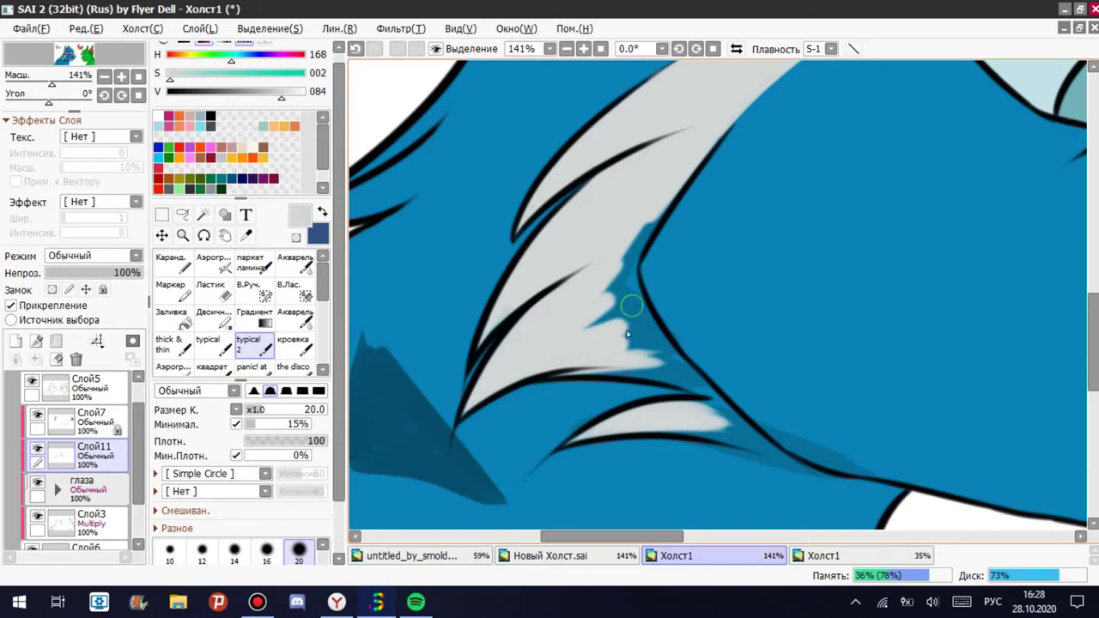
left_click_drag(628, 334, 666, 356)
Fill the cheek marking's remaining gaps along the jaw line with the typical brush at size 9, and erase the overspill.
key("b")
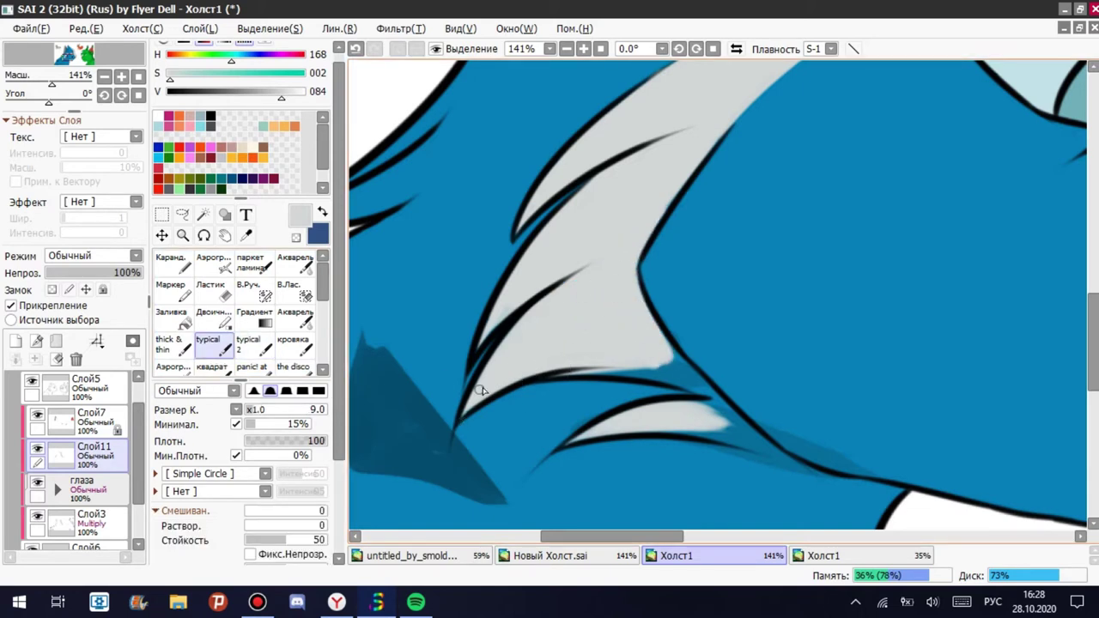
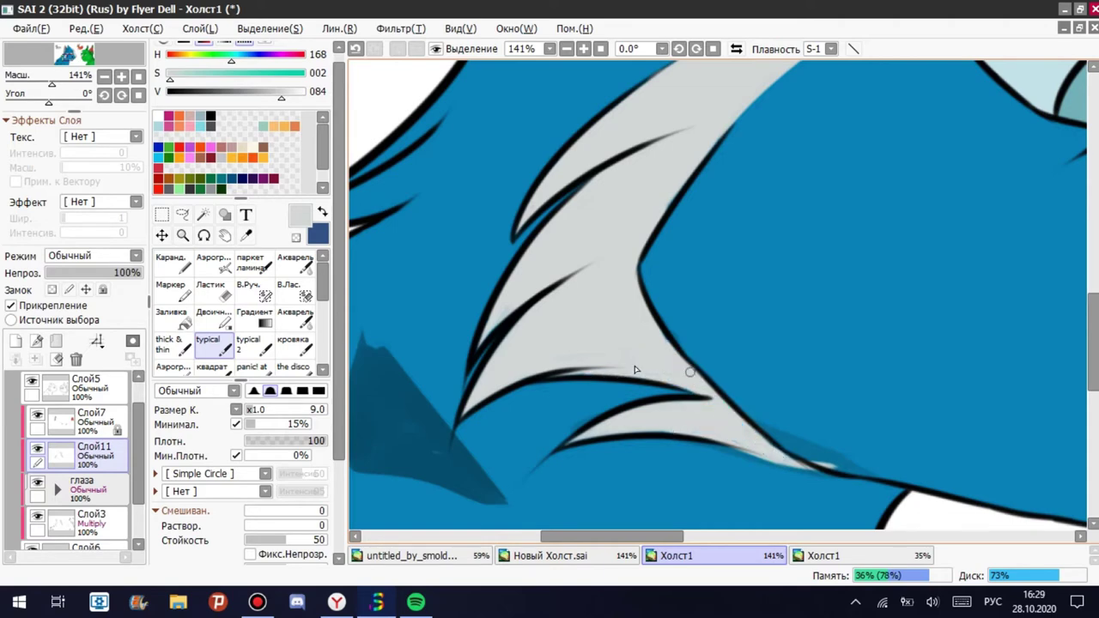
key("e")
scroll(706, 391, "down", 2)
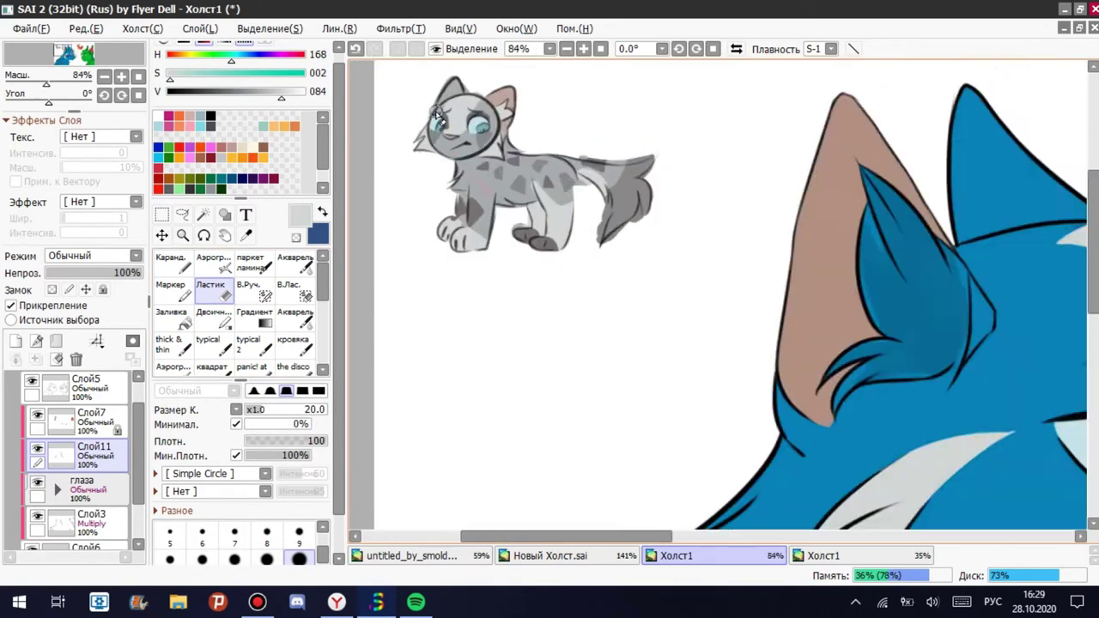
Feather the upper tip of the left cat's cheek marking with furry strokes using the typical 2 brush at size 20.
scroll(551, 203, "up", 2)
scroll(533, 332, "up", 2)
key("b")
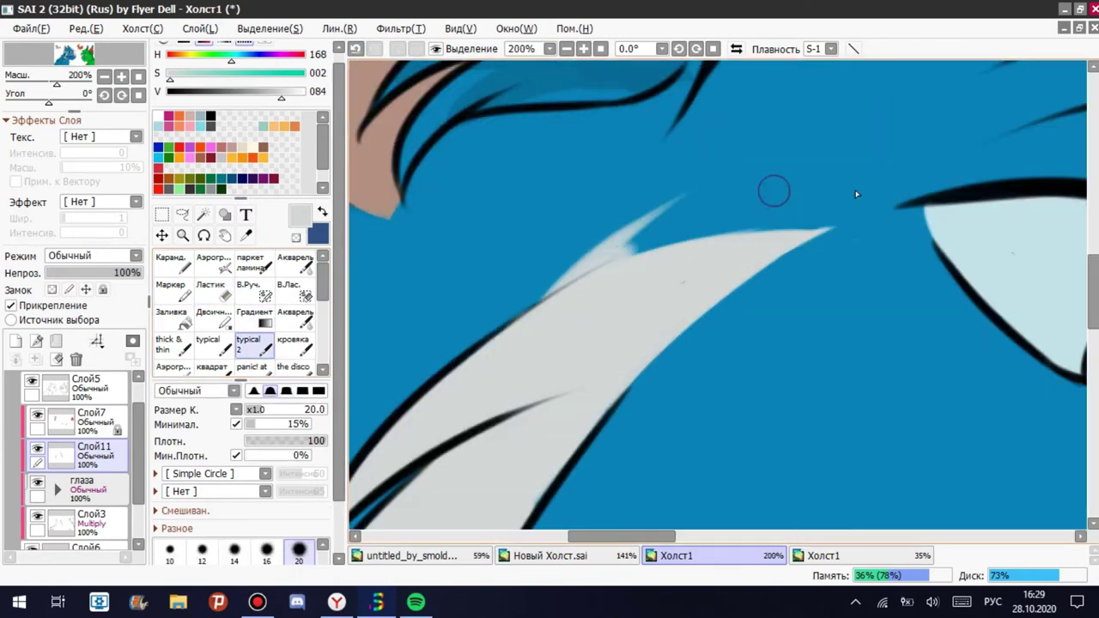
scroll(657, 369, "down", 5)
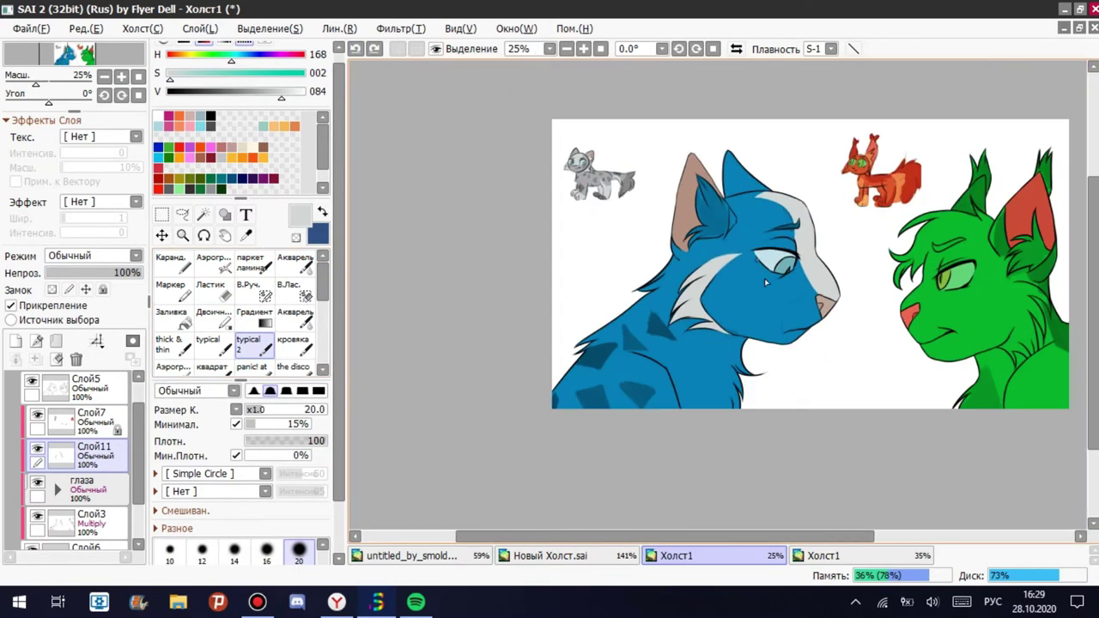
scroll(644, 265, "up", 4)
left_click_drag(760, 244, 650, 280)
key("ctrl+z")
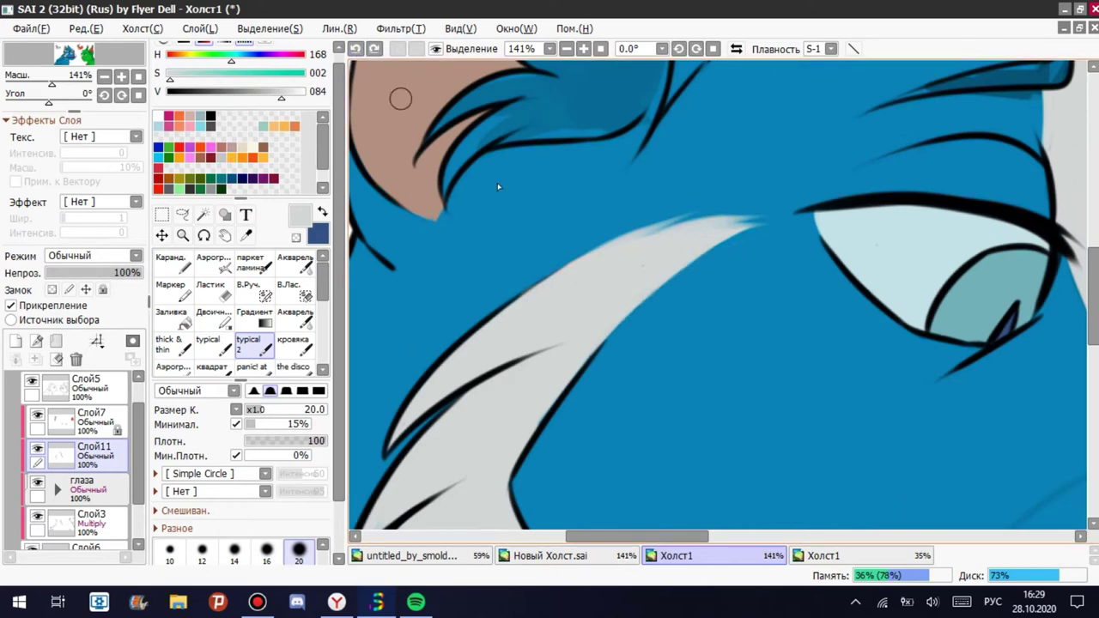
Feather the inner edge of the left cat's forehead and nose-bridge stripe with the typical 2 brush at size 20.
scroll(781, 226, "down", 3)
scroll(804, 357, "up", 3)
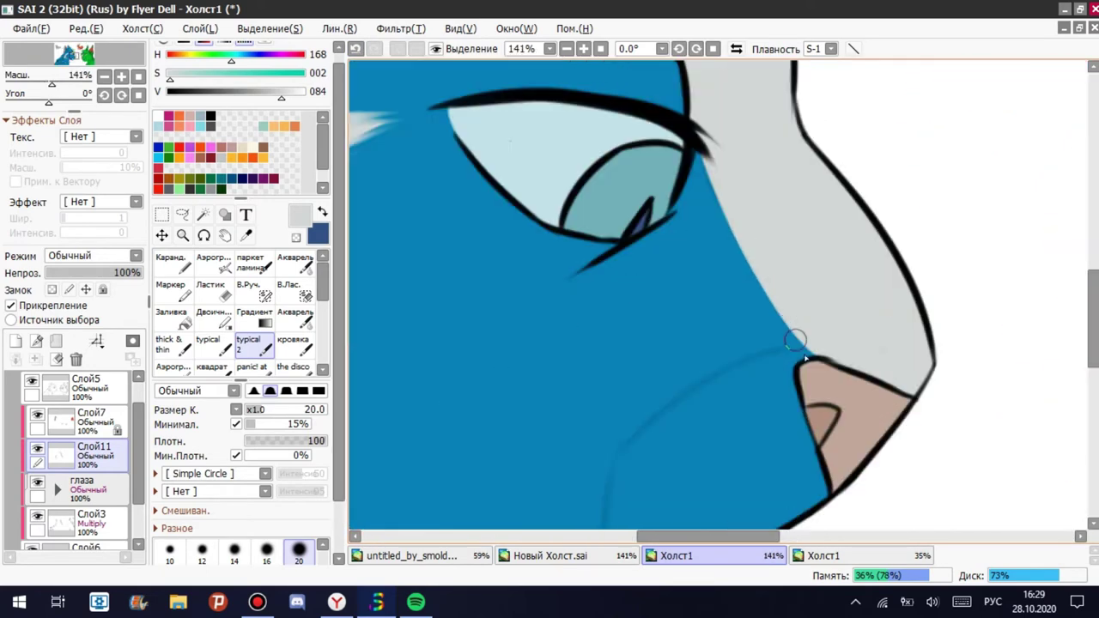
scroll(736, 183, "down", 2)
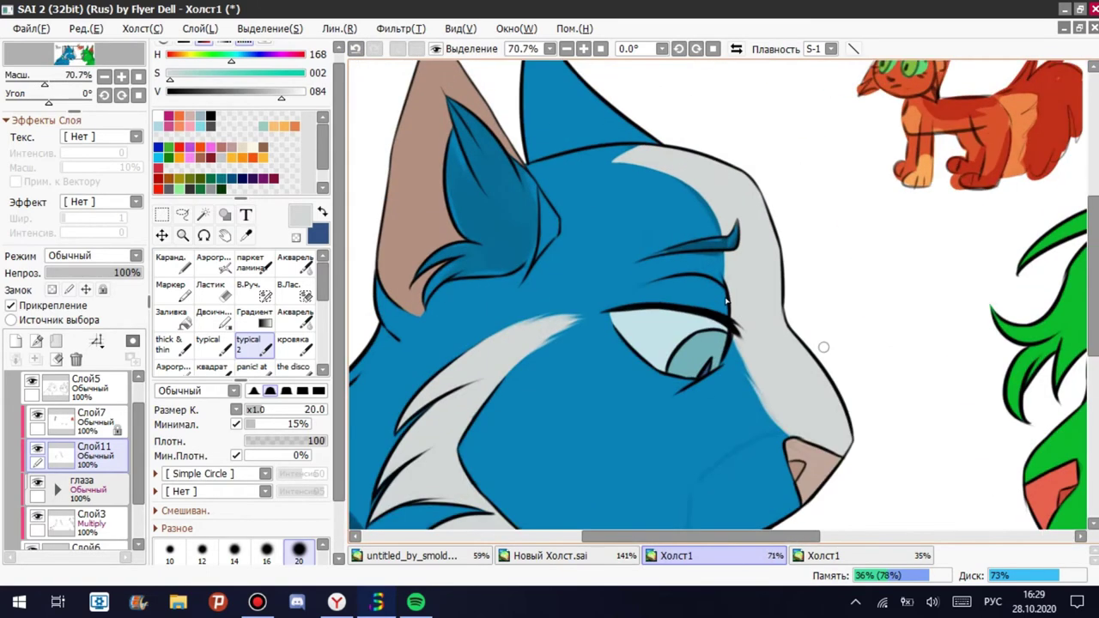
scroll(744, 295, "up", 5)
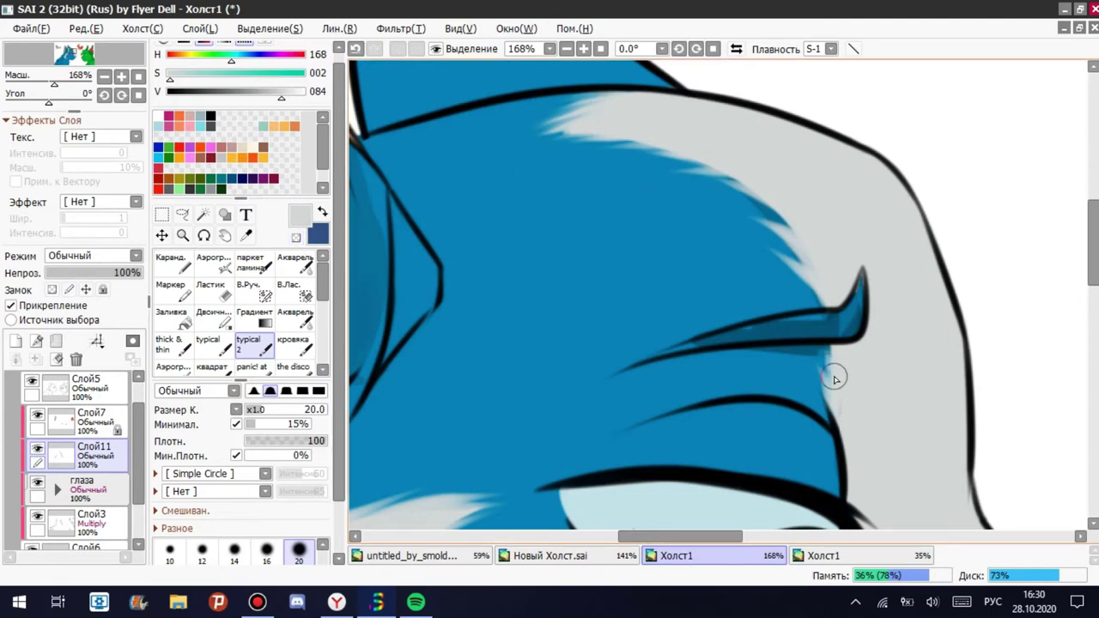
scroll(881, 245, "down", 4)
scroll(736, 184, "up", 1)
scroll(503, 150, "down", 2)
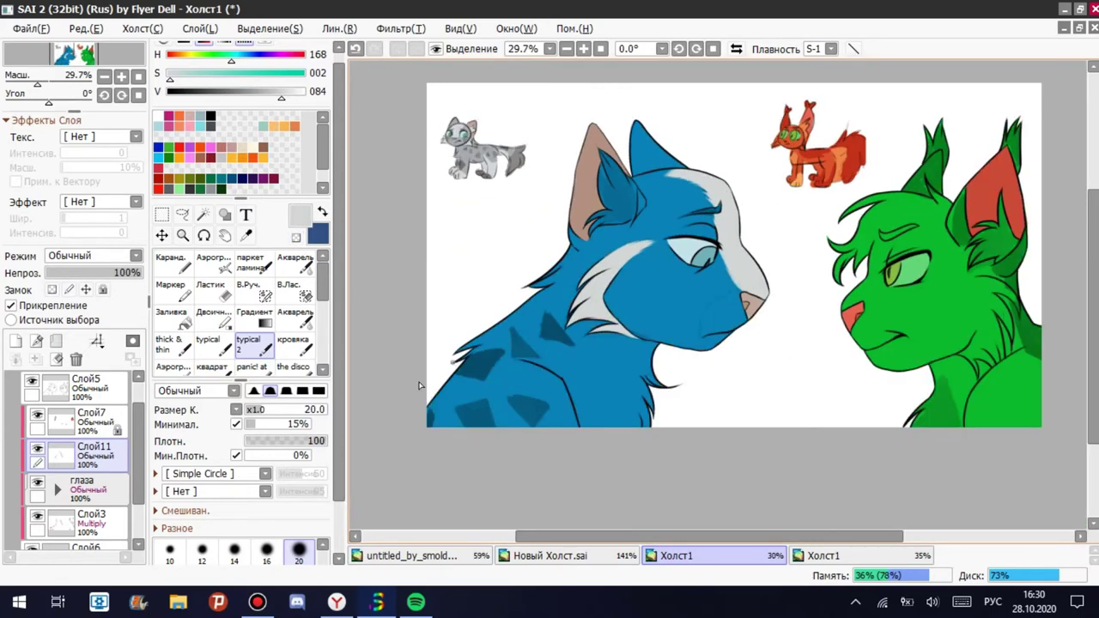
scroll(653, 206, "up", 5)
left_click_drag(773, 429, 847, 144)
scroll(847, 144, "down", 1)
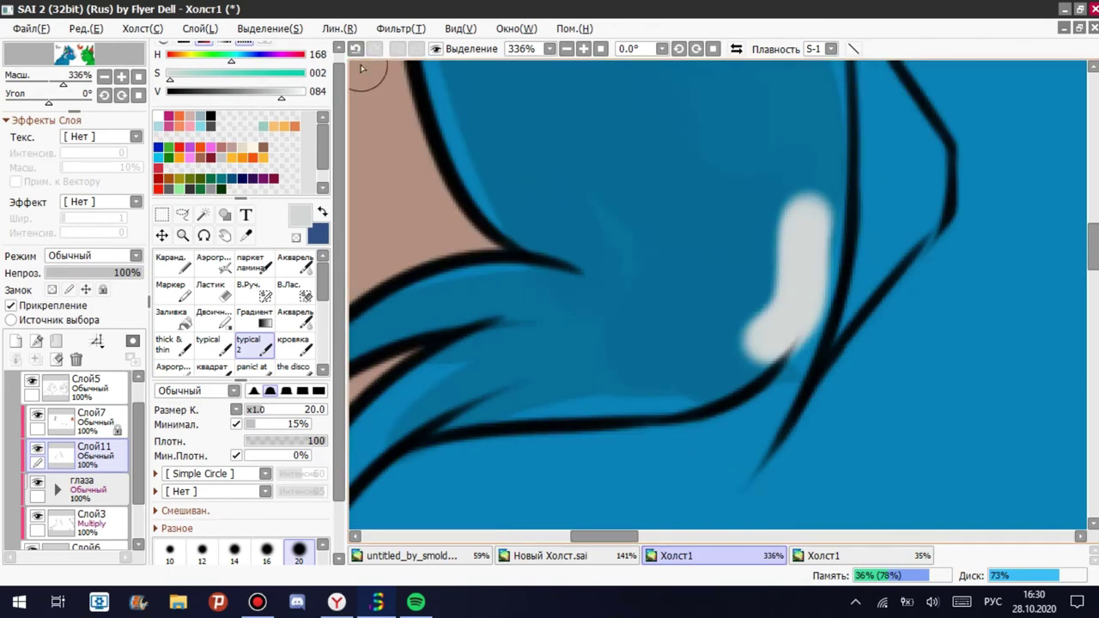
scroll(687, 258, "up", 1)
left_click(356, 49)
Paint the lower fur tufts of the left cat's near ear light grey with the typical 2 brush at size 20.
mouse_move(816, 284)
left_mouse_down()
mouse_move(768, 380)
mouse_move(761, 324)
mouse_move(653, 378)
left_mouse_up()
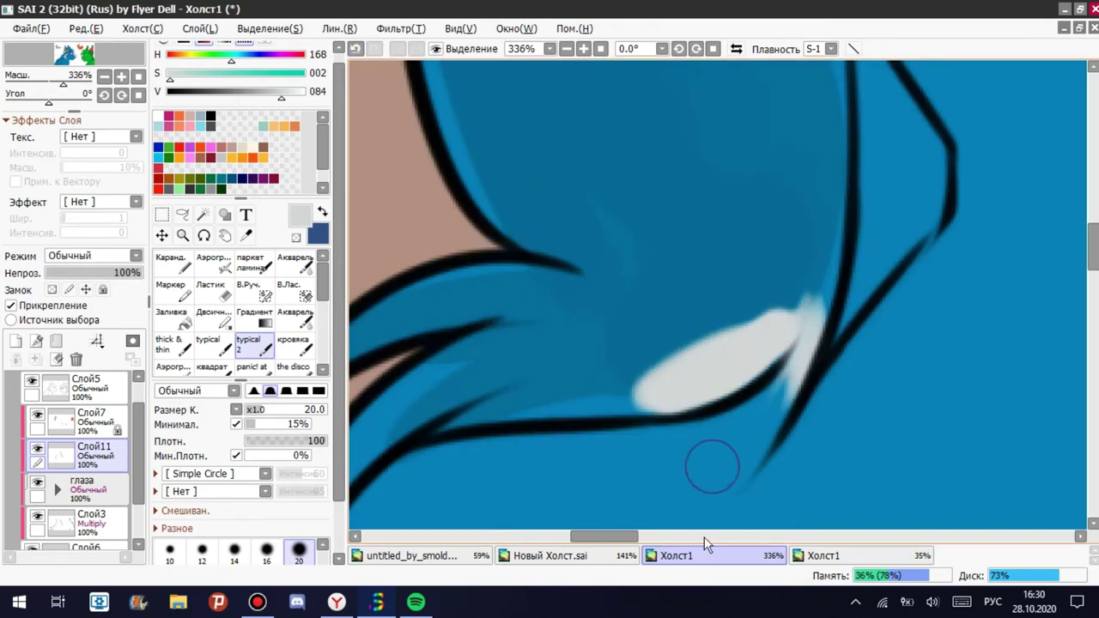
scroll(1084, 297, "left", 2)
scroll(1084, 296, "down", 3)
mouse_move(450, 226)
left_mouse_down()
mouse_move(523, 338)
mouse_move(719, 180)
mouse_move(897, 178)
mouse_move(696, 86)
left_mouse_up()
left_click_drag(705, 137, 807, 64)
scroll(522, 428, "down", 4)
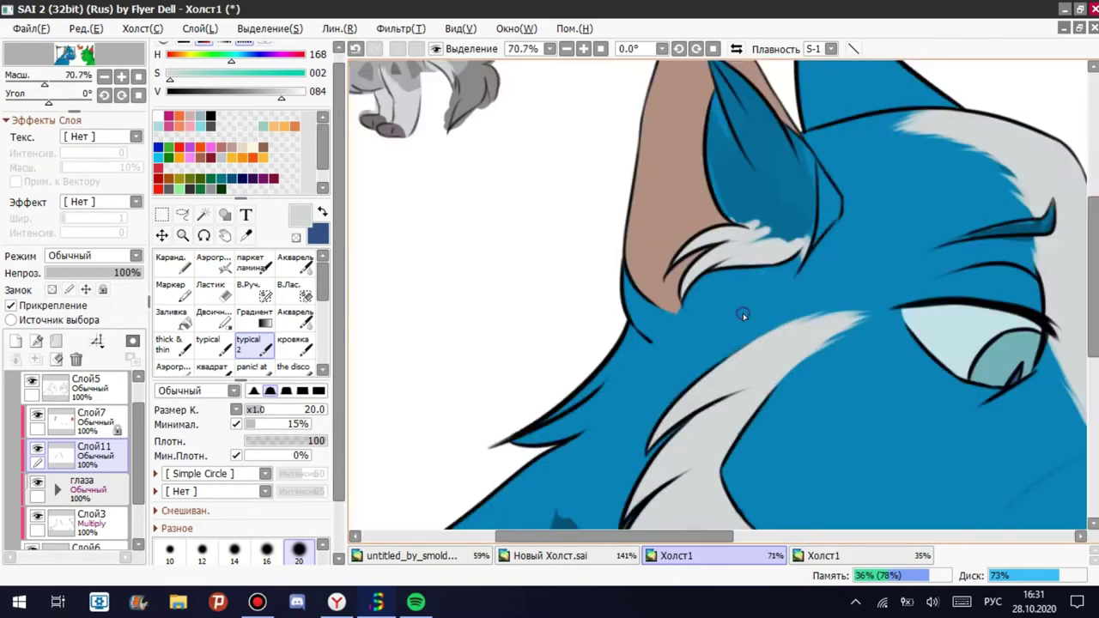
Fill the rest of the left cat's inner ear fur light grey with the pencil at size 50.
scroll(744, 315, "up", 2)
left_click(191, 262)
mouse_move(619, 111)
left_mouse_down()
mouse_move(712, 398)
mouse_move(755, 412)
mouse_move(759, 384)
left_mouse_up()
scroll(742, 412, "up", 3)
scroll(713, 361, "down", 3)
scroll(667, 341, "up", 1)
mouse_move(667, 341)
left_mouse_down()
mouse_move(748, 269)
mouse_move(687, 335)
left_mouse_up()
On Слой7, feather the bottom edge of the left cat's pink inner ear using transparent typical 2 strokes at size 20.
scroll(717, 301, "up", 3)
scroll(641, 366, "down", 4)
scroll(641, 367, "up", 2)
key("ctrl+Up")
scroll(550, 378, "up", 1)
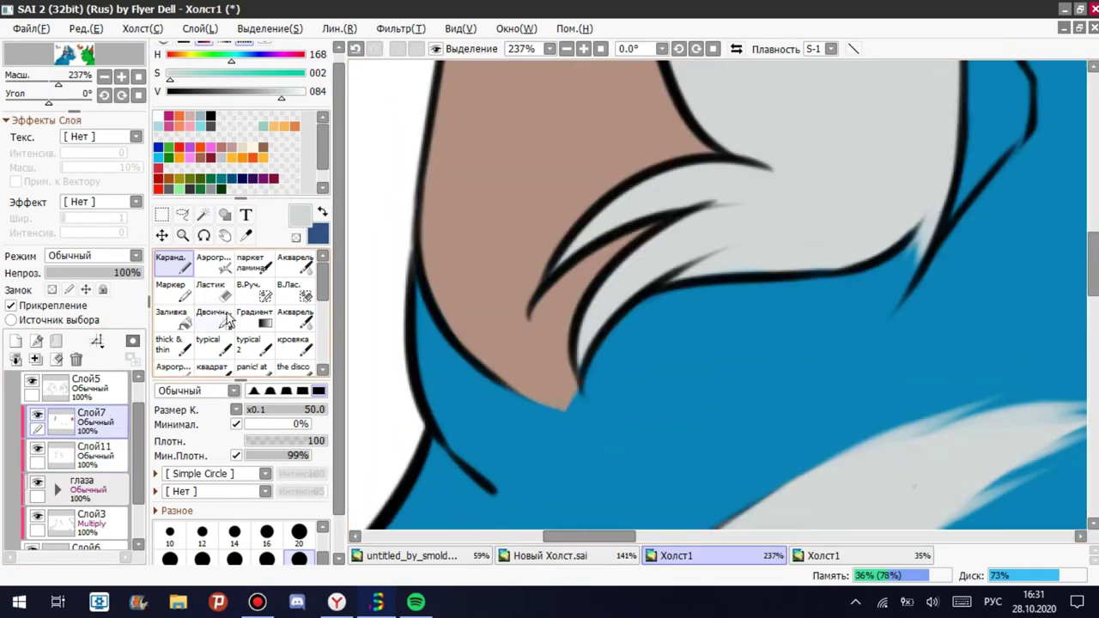
key("2")
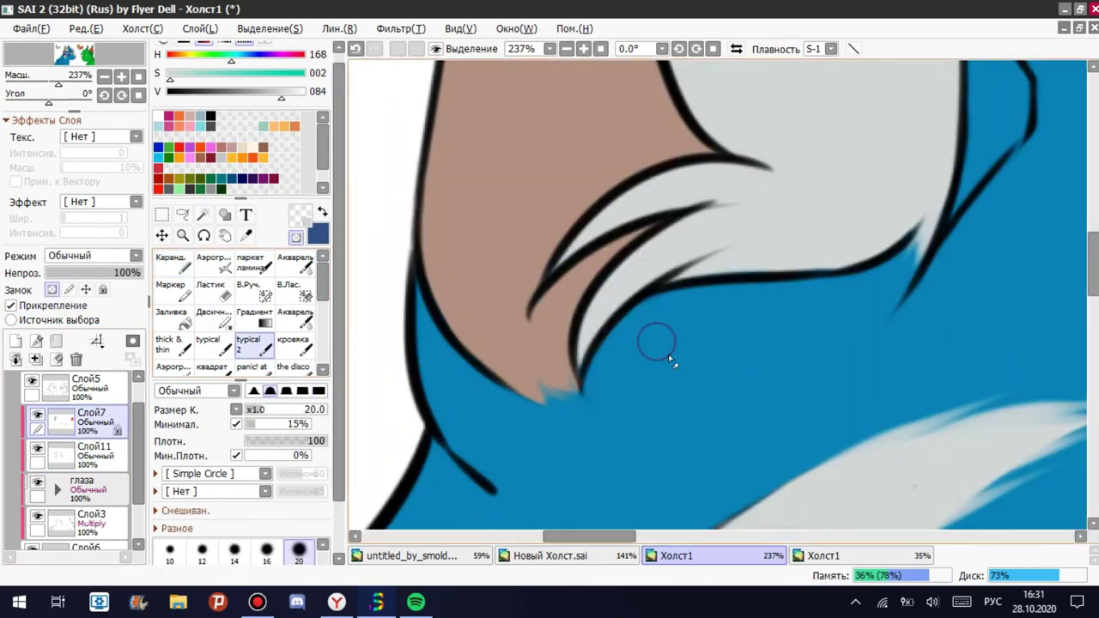
Sample the grey-brown eye-marking colour from the face of the grey reference cat.
scroll(668, 354, "down", 5)
scroll(490, 184, "up", 3)
scroll(382, 217, "up", 2)
key("alt")
scroll(382, 216, "up", 1)
left_click(382, 217)
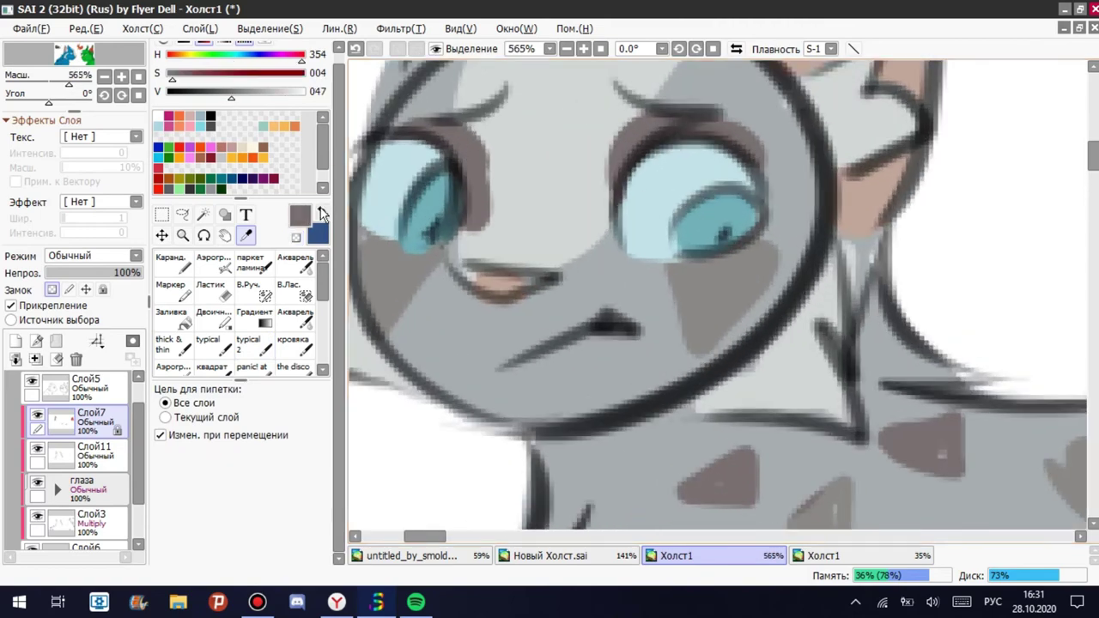
scroll(382, 217, "down", 4)
scroll(382, 217, "down", 2)
scroll(464, 177, "up", 4)
scroll(464, 178, "down", 4)
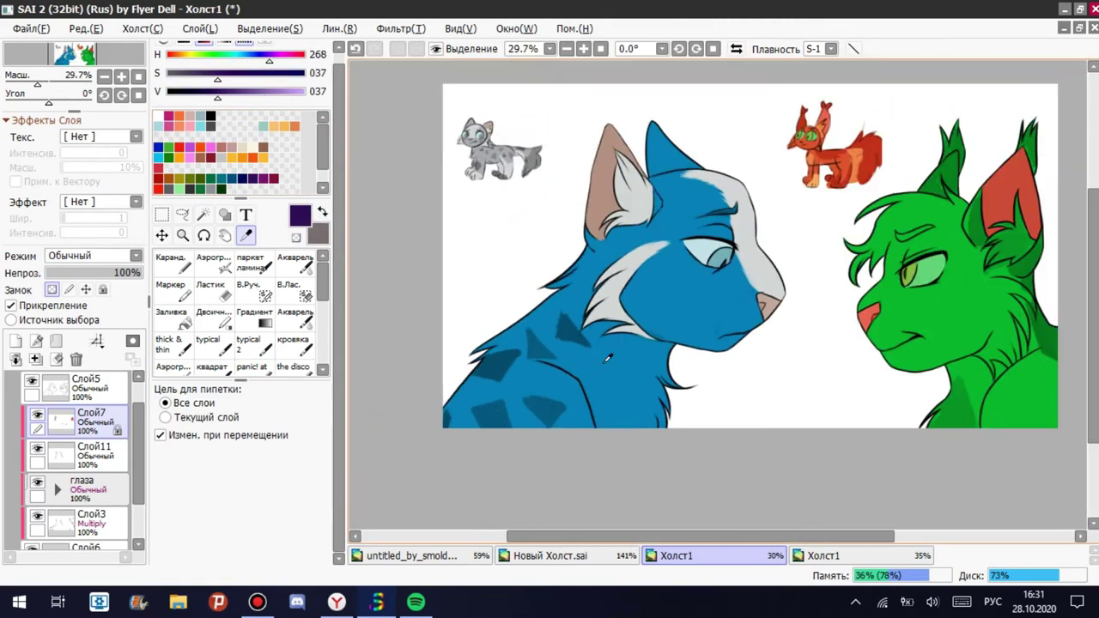
Block in a wedge-shaped patch under the blue cat's eye on the Multiply layer Слой3 with the grey-brown Marker at size 50.
scroll(681, 319, "up", 5)
left_click(681, 320, "ctrl")
scroll(682, 320, "down", 1)
scroll(681, 320, "up", 3)
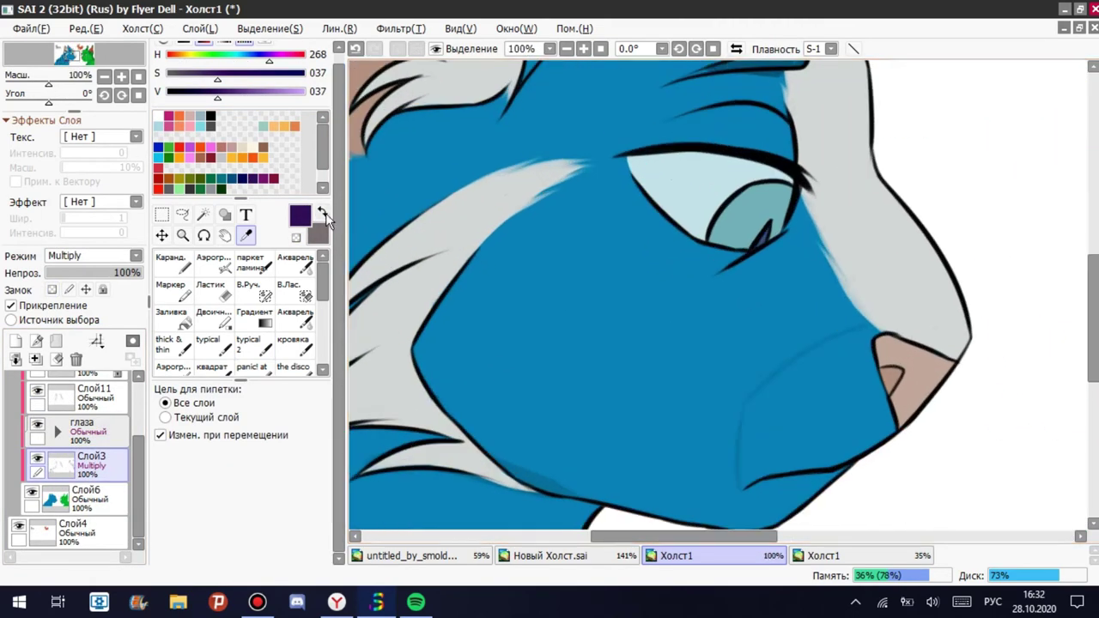
left_click(322, 212)
scroll(677, 189, "down", 1)
scroll(678, 189, "down", 1)
scroll(677, 189, "up", 2)
scroll(677, 189, "up", 1)
mouse_move(678, 112)
left_mouse_down()
mouse_move(596, 306)
mouse_move(810, 184)
mouse_move(658, 237)
mouse_move(687, 157)
left_mouse_up()
scroll(631, 304, "down", 3)
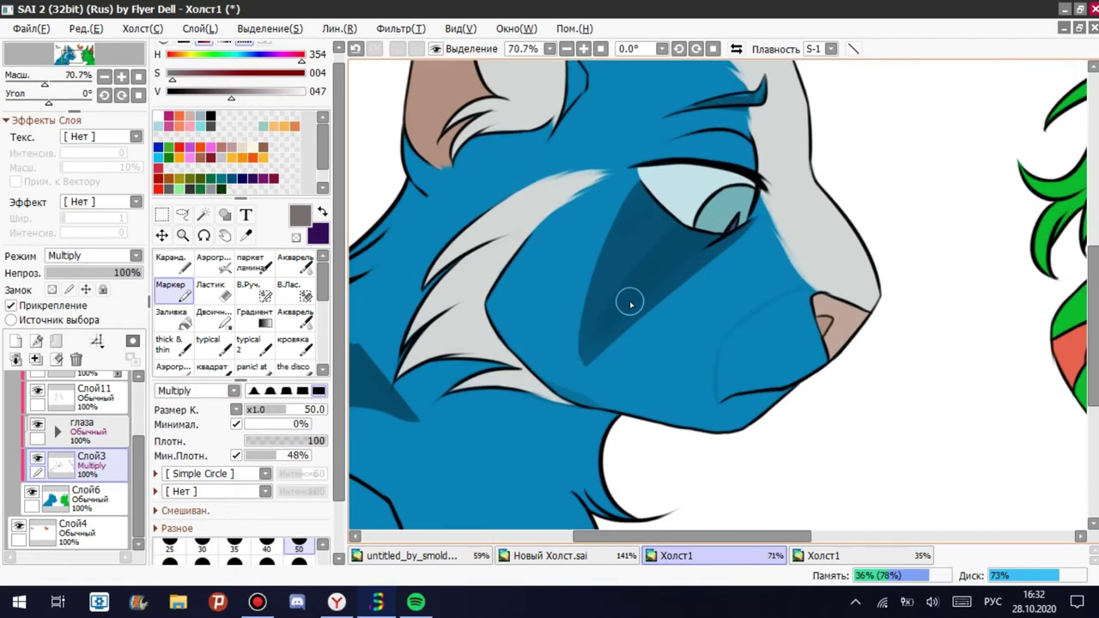
Create a new layer and outline the under-eye patch in grey-brown with the typical brush at size 9.
scroll(726, 324, "up", 1)
key("ctrl+shift+n")
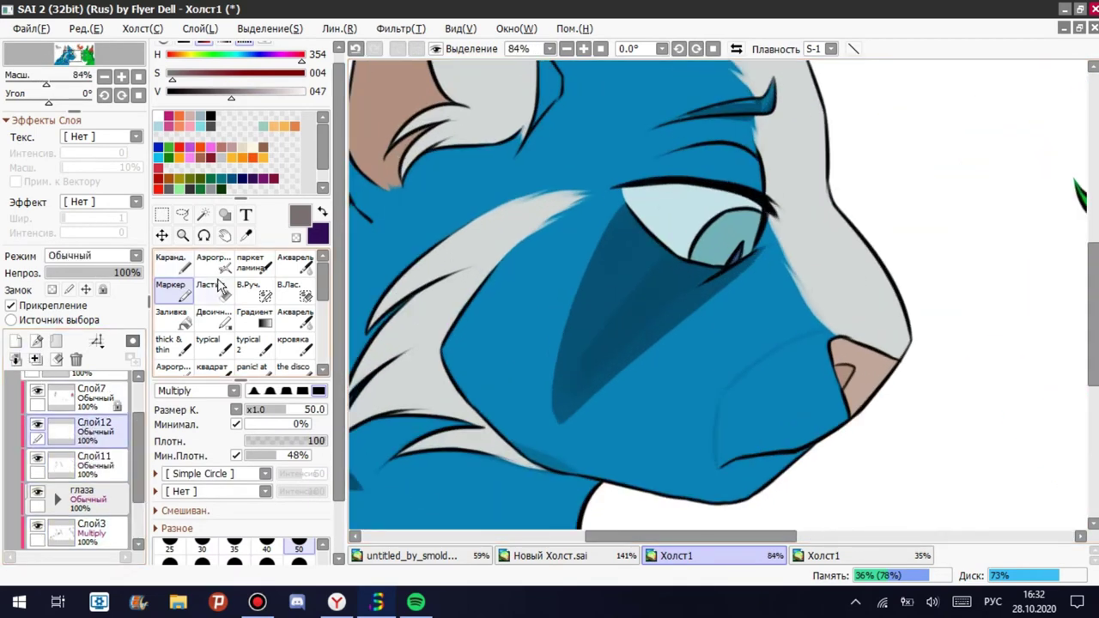
scroll(221, 288, "down", 1)
left_click(207, 316)
scroll(565, 417, "up", 3)
mouse_move(637, 85)
left_mouse_down()
mouse_move(520, 510)
mouse_move(671, 331)
left_mouse_up()
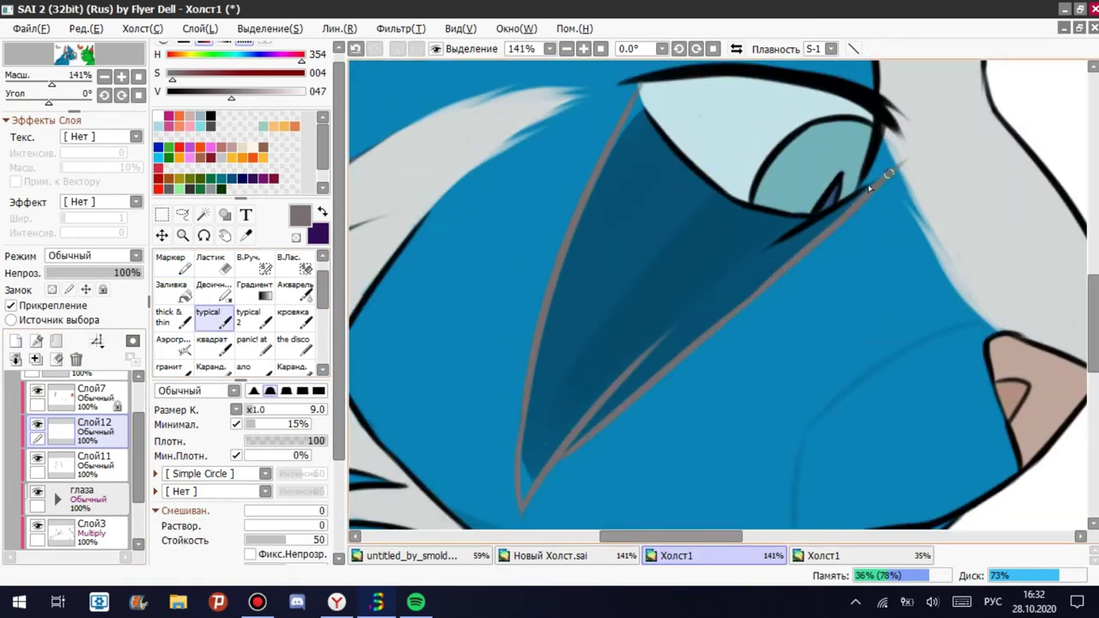
Move Слой12 below Слой11 and the глаза folder, and fill the outlined under-eye patch with the grey-brown Pencil.
left_click_drag(95, 429, 70, 468)
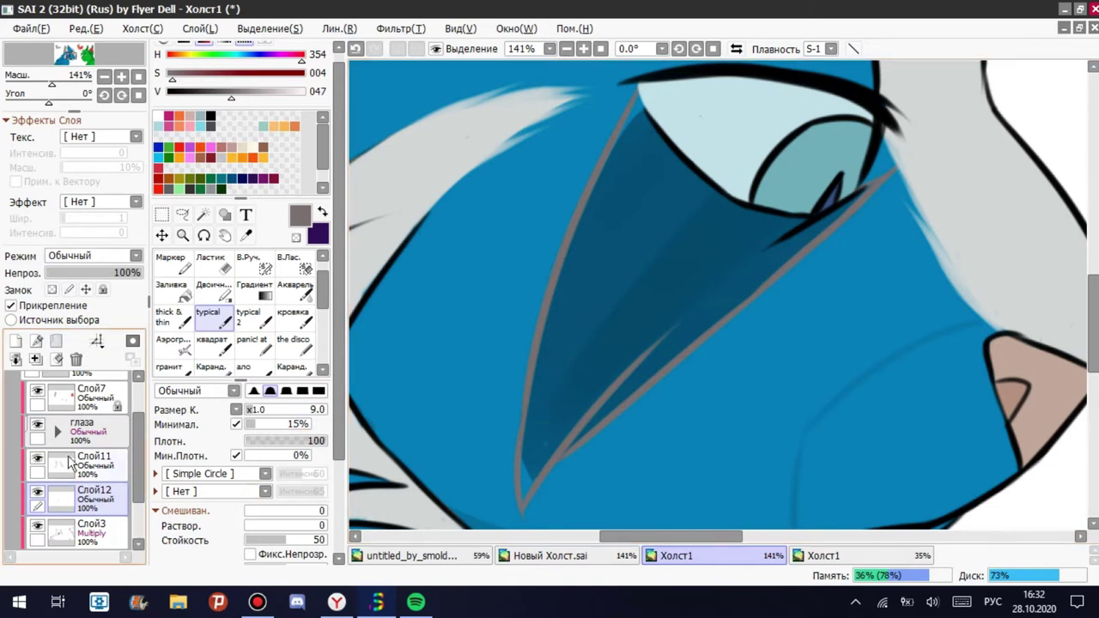
key("n")
mouse_move(525, 498)
left_mouse_down()
mouse_move(627, 380)
mouse_move(825, 198)
mouse_move(562, 422)
mouse_move(667, 142)
mouse_move(643, 130)
mouse_move(731, 257)
left_mouse_up()
scroll(731, 257, "down", 1)
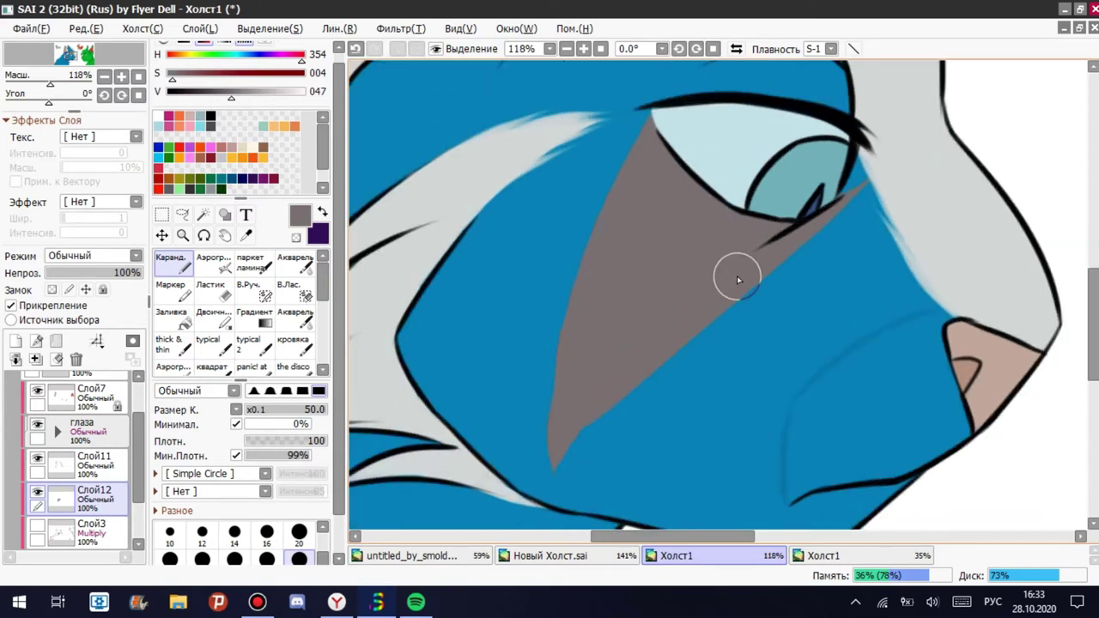
Trim the under-eye patch's corners with the Eraser and fray its edges with typical 2 fur strokes at size 20, undoing unwanted strokes.
key("e")
left_click_drag(656, 166, 636, 189)
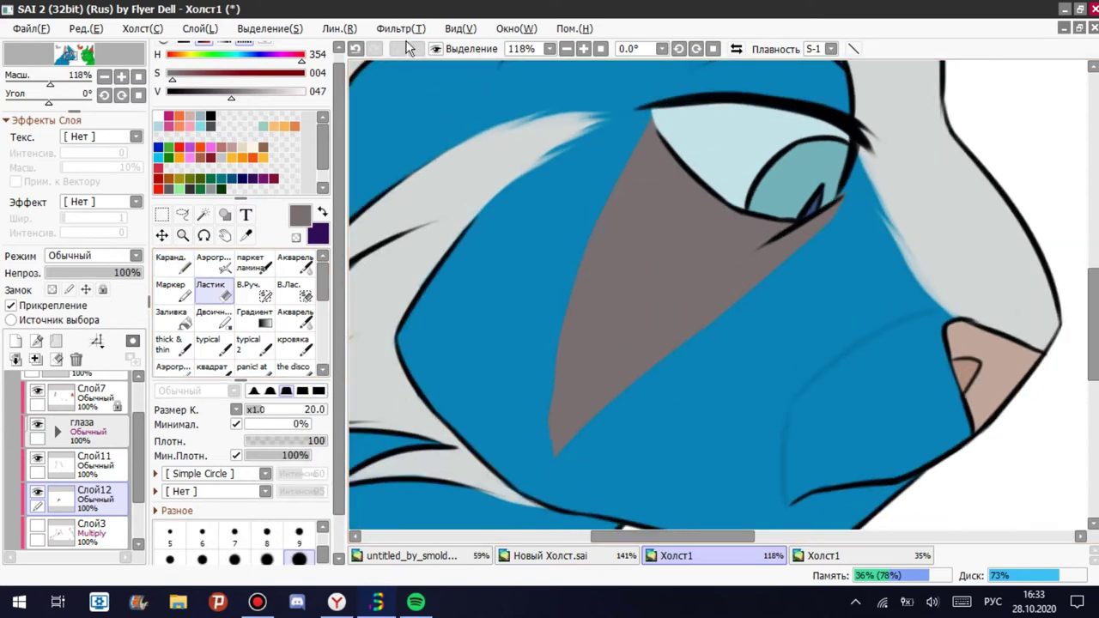
key("b")
left_click_drag(627, 138, 593, 215)
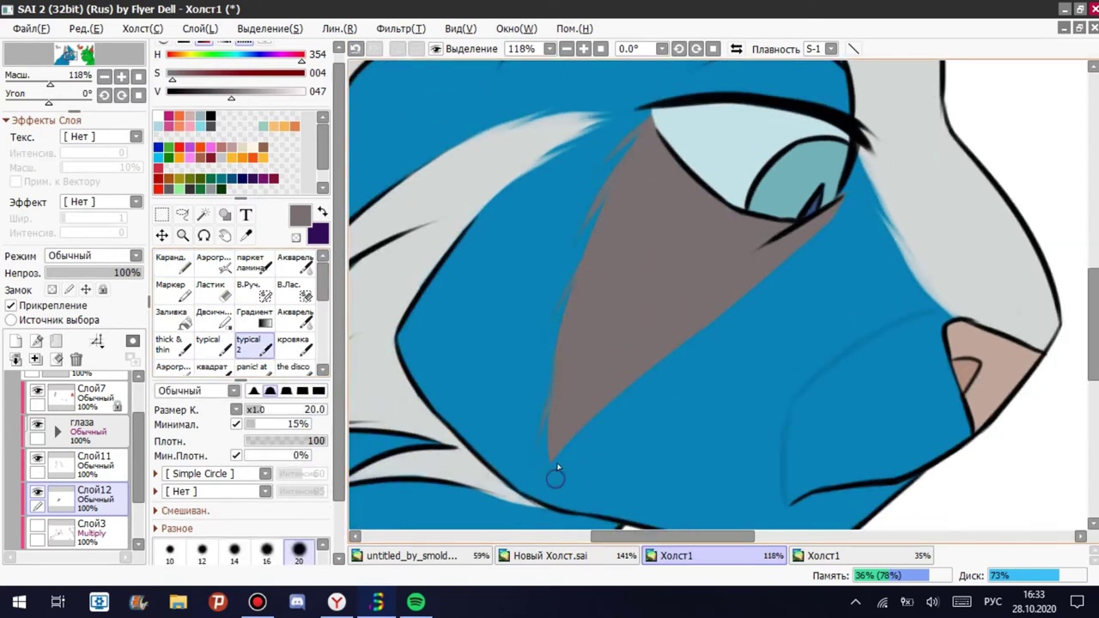
key("ctrl+z")
scroll(588, 435, "down", 3)
scroll(515, 258, "up", 3)
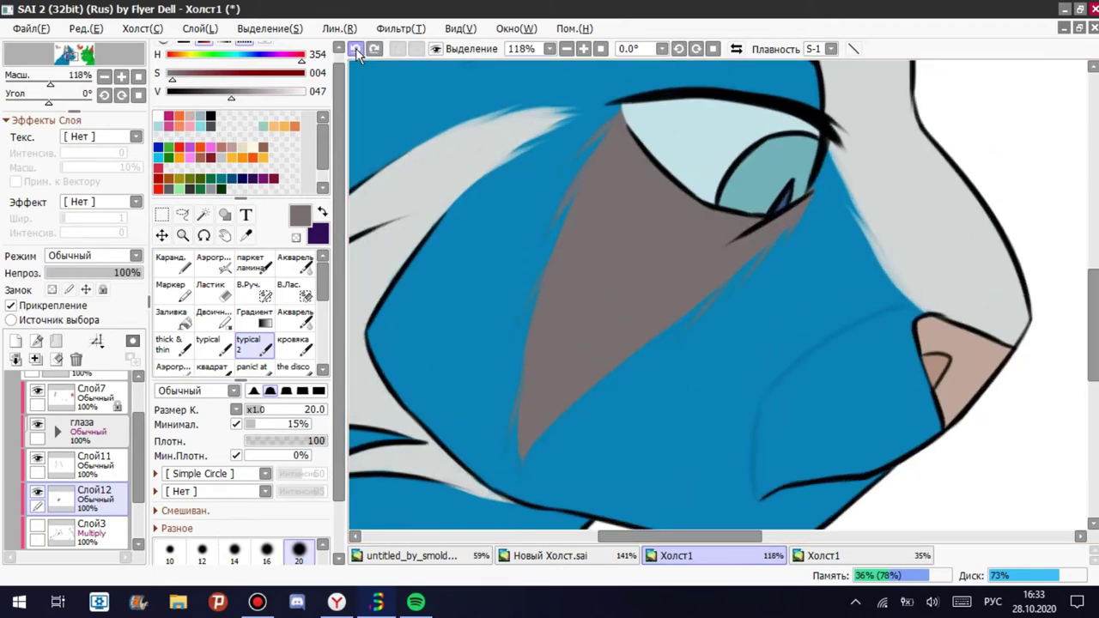
left_click(356, 49)
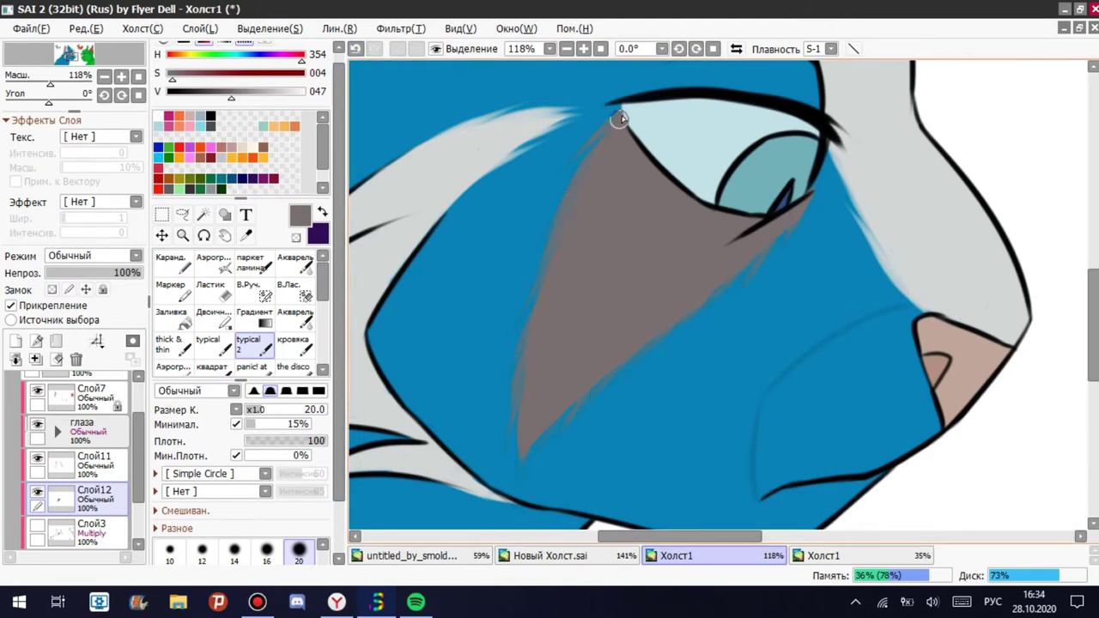
Lock Слой12's transparency and sample the eye-marking colours from the grey reference cat to recolour the under-eye patch.
scroll(554, 213, "down", 5)
scroll(554, 213, "up", 2)
scroll(447, 215, "up", 3)
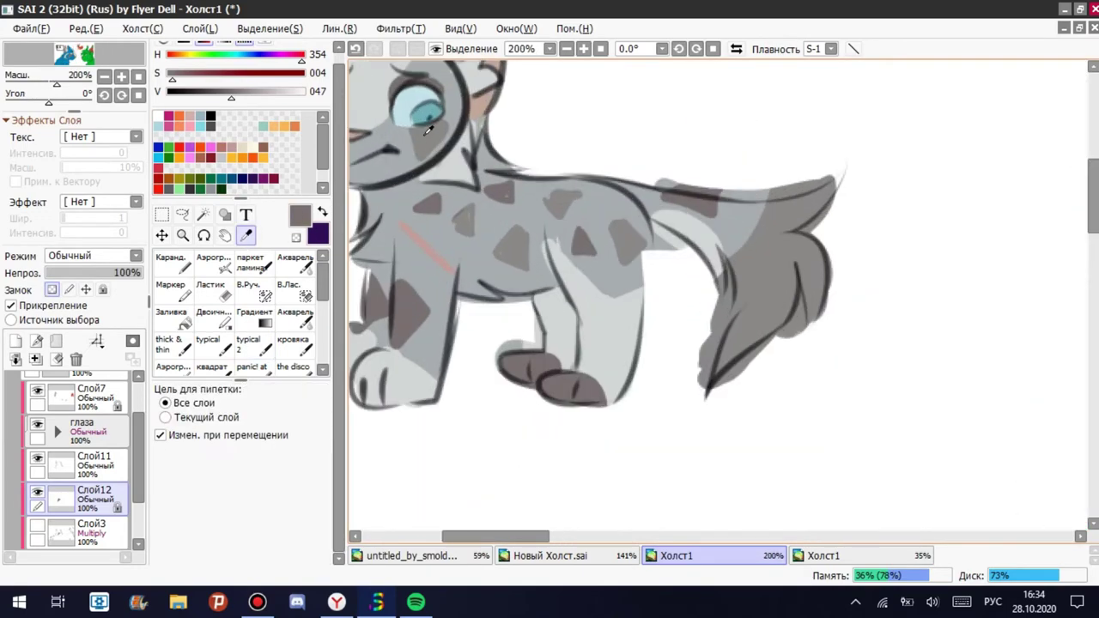
scroll(811, 361, "down", 4)
scroll(811, 361, "up", 6)
left_click(452, 192, "alt")
scroll(452, 192, "down", 4)
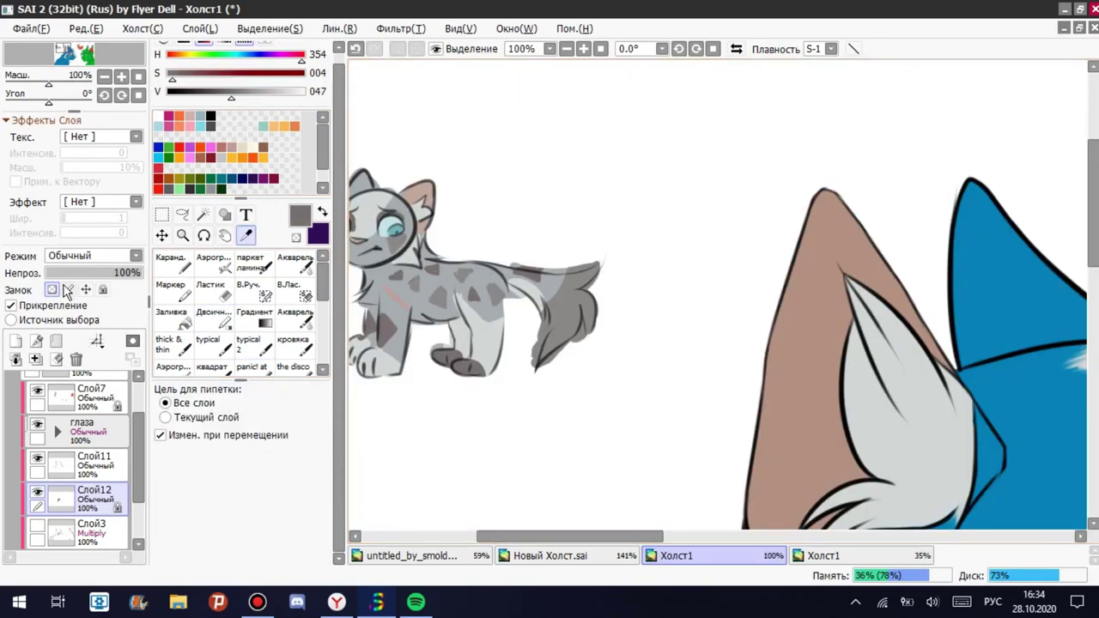
Paint the blue cat's upper eyelid grey-brown and clean up its outer corner with the typical 2 brush.
scroll(846, 378, "up", 3)
mouse_move(567, 250)
left_mouse_down()
mouse_move(773, 264)
mouse_move(782, 308)
mouse_move(850, 284)
left_mouse_up()
key("e")
key("2")
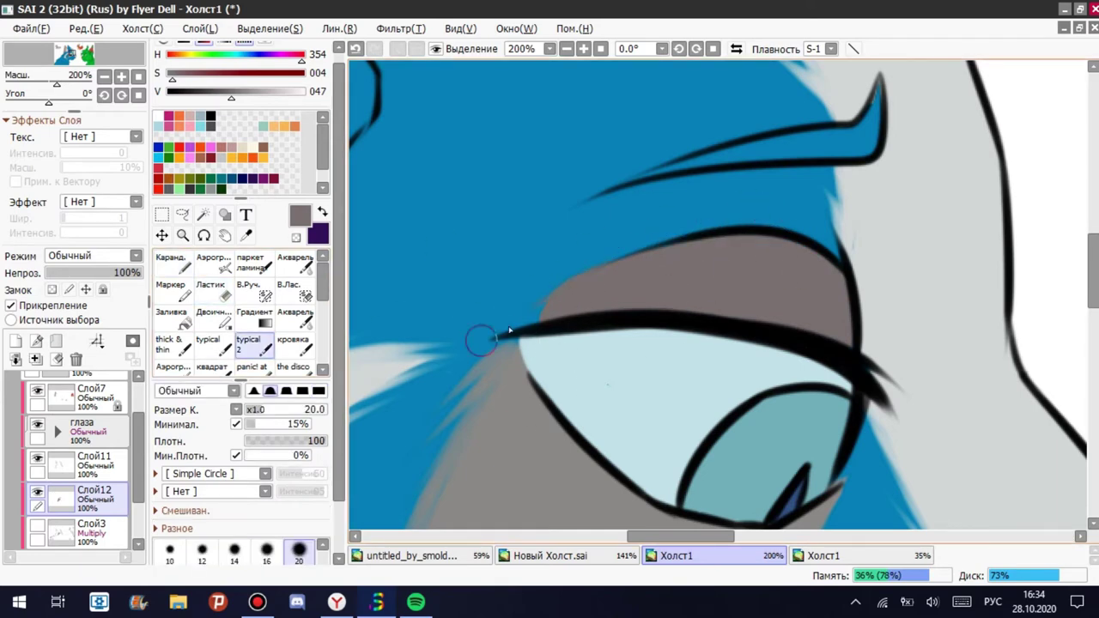
Outline the triangular neck spot beside the cheek fur with the grey-brown Pencil on Слой12 and fill it.
scroll(613, 319, "down", 8)
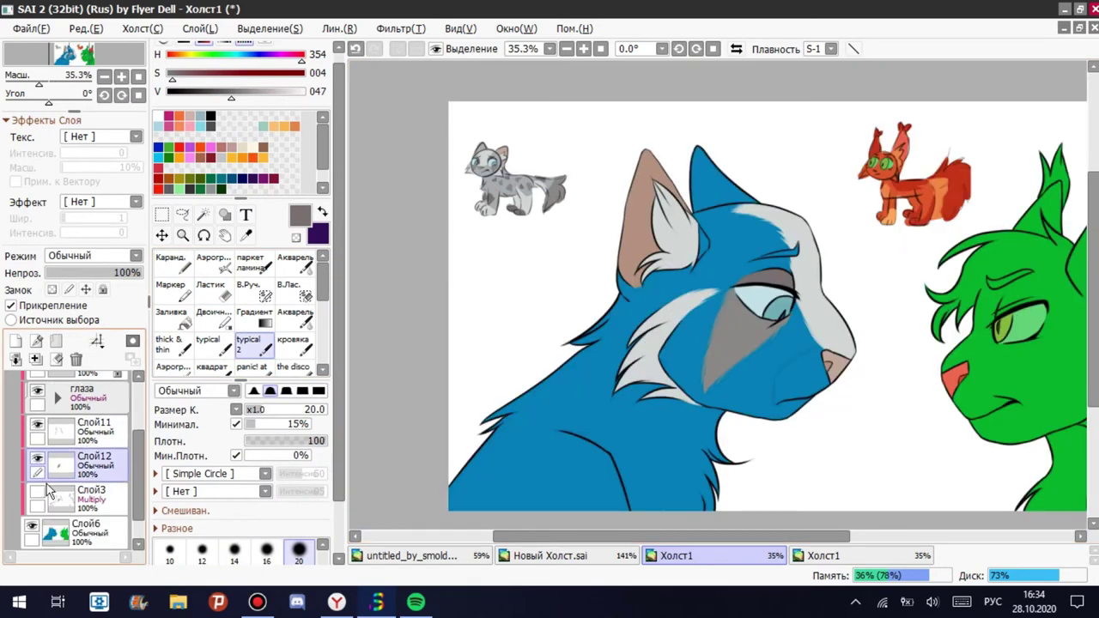
scroll(515, 181, "up", 8)
key("alt")
scroll(530, 343, "down", 4)
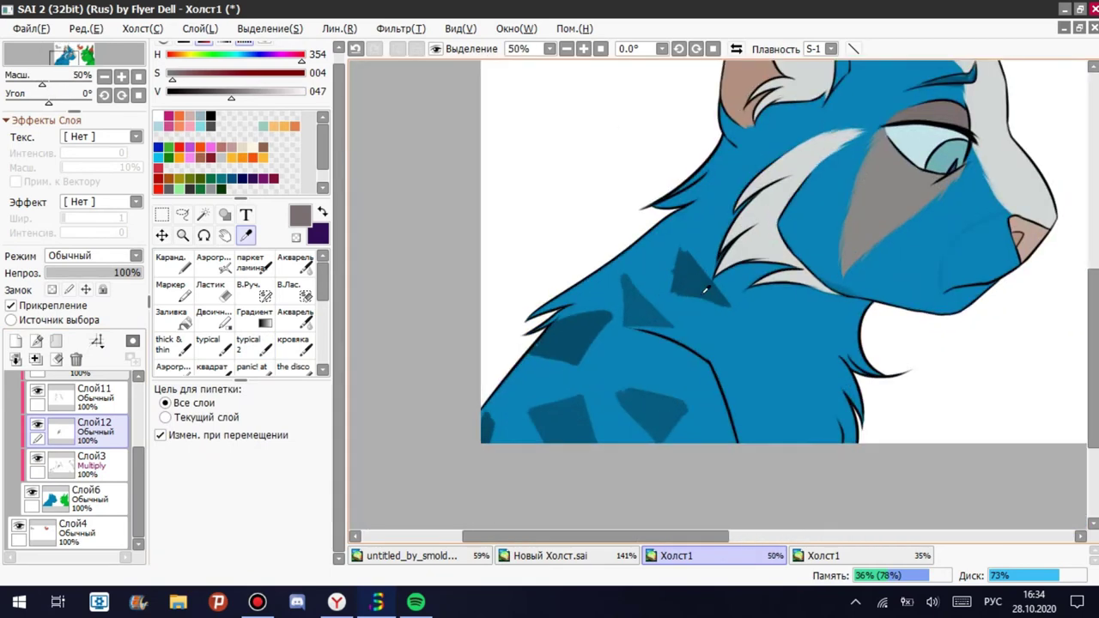
scroll(399, 403, "up", 4)
left_click_drag(520, 99, 569, 373)
key("ctrl+z")
mouse_move(495, 429)
left_mouse_down()
mouse_move(520, 99)
mouse_move(726, 309)
left_mouse_up()
mouse_move(669, 270)
left_mouse_down()
mouse_move(546, 413)
mouse_move(872, 449)
left_mouse_up()
left_click_drag(507, 397, 863, 450)
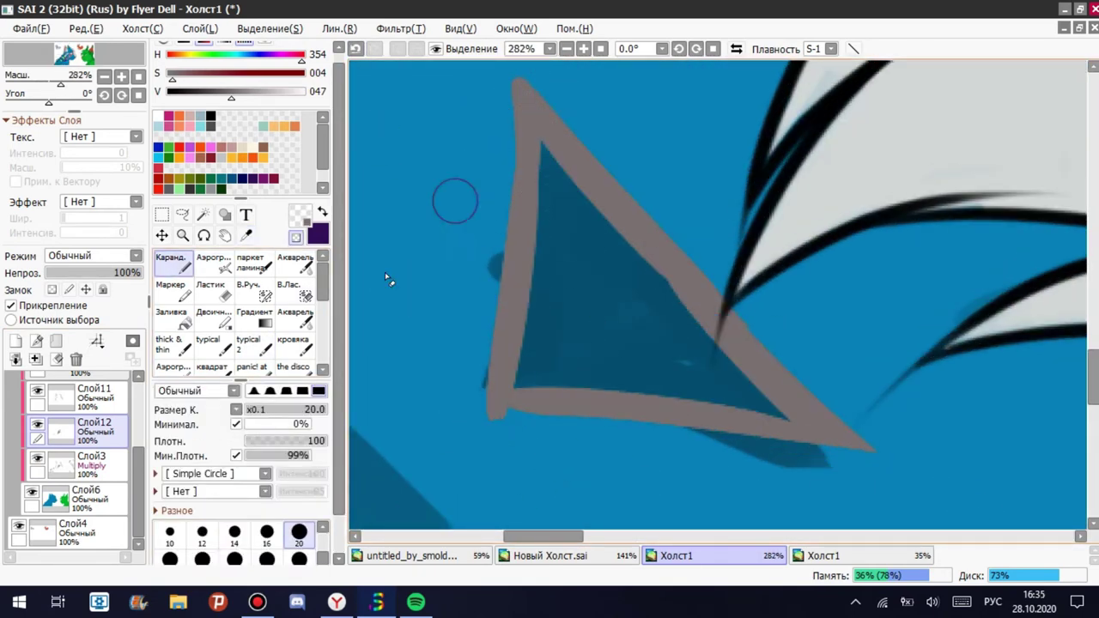
key("g")
left_click(584, 283)
Fray the neck spot's edges into fur tufts with the typical 2 brush, using grey-brown and transparent strokes at size 20.
key("b")
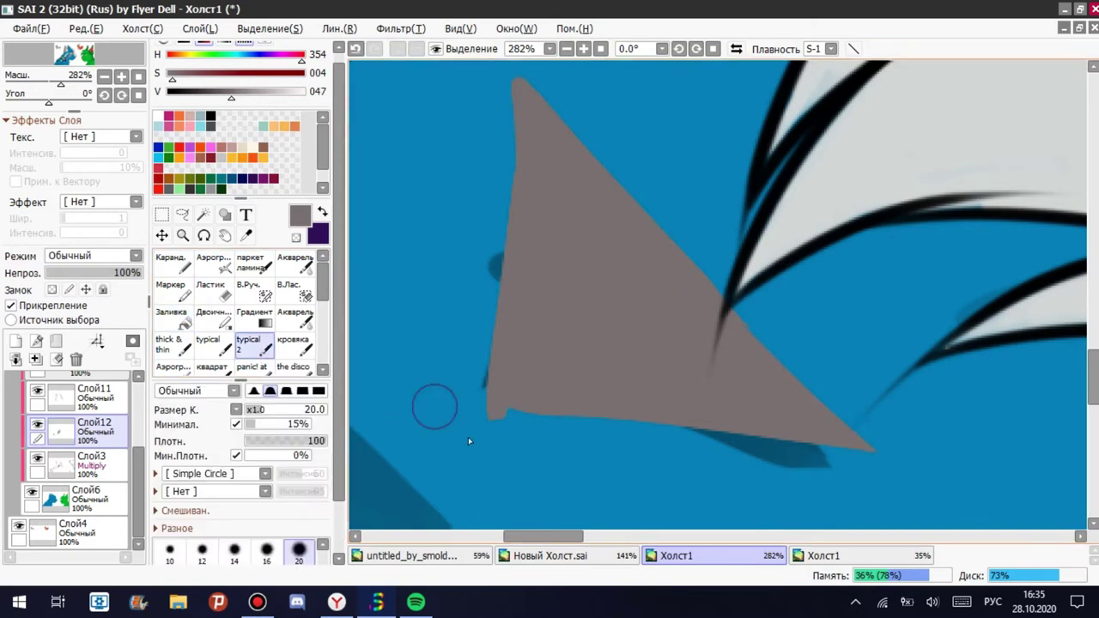
mouse_move(520, 417)
left_mouse_down()
mouse_move(507, 388)
mouse_move(860, 449)
left_mouse_up()
left_click_drag(549, 90, 768, 319)
left_click_drag(687, 258, 812, 397)
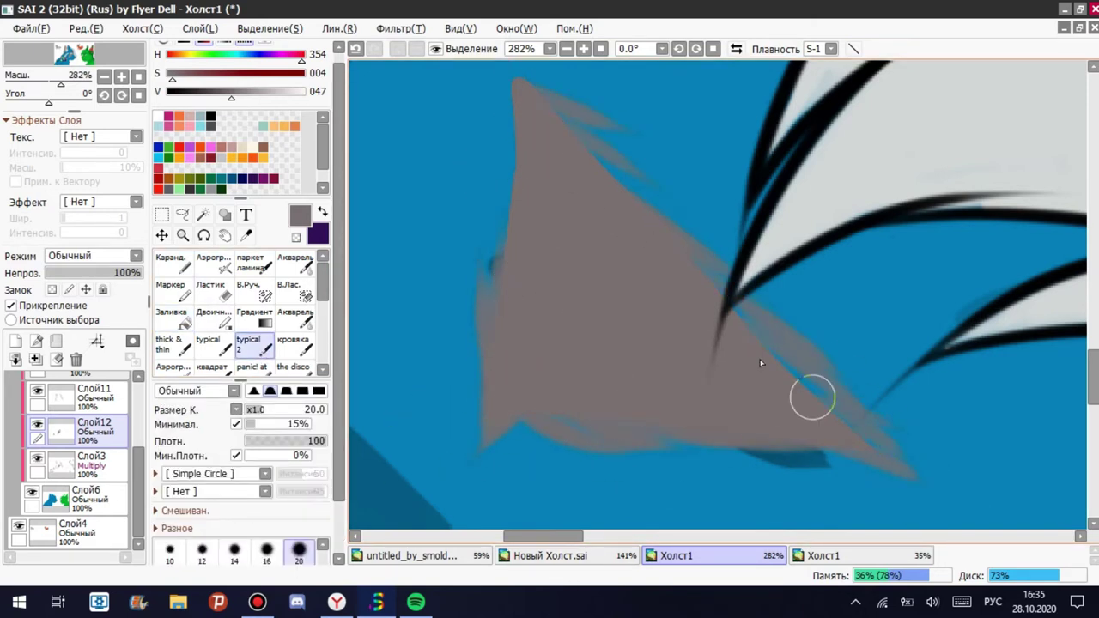
scroll(527, 220, "down", 4)
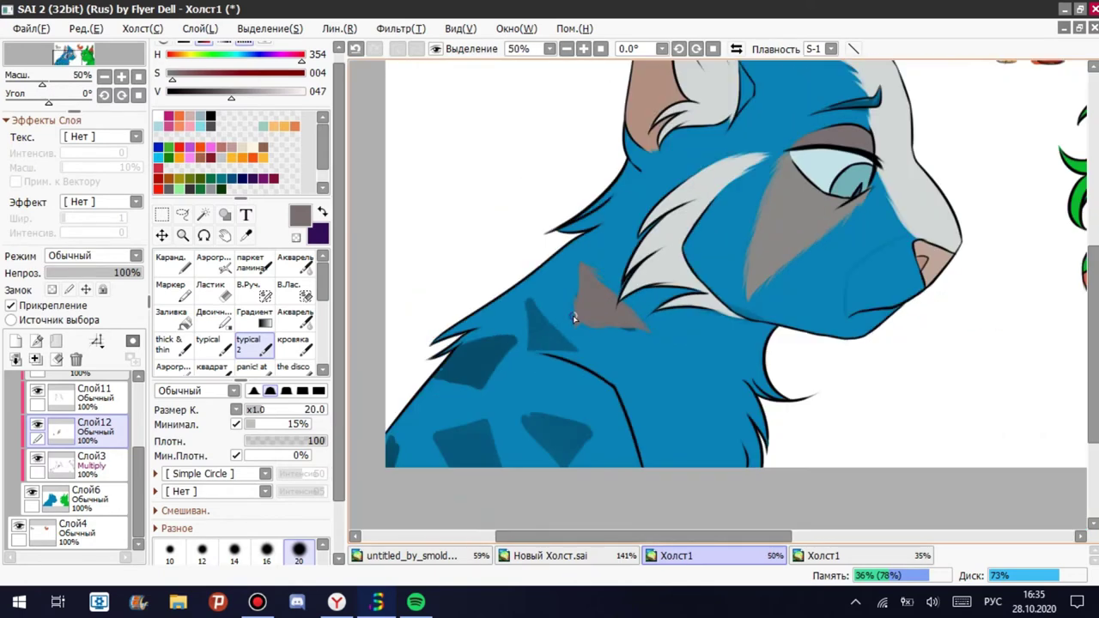
scroll(515, 319, "up", 3)
key("slash")
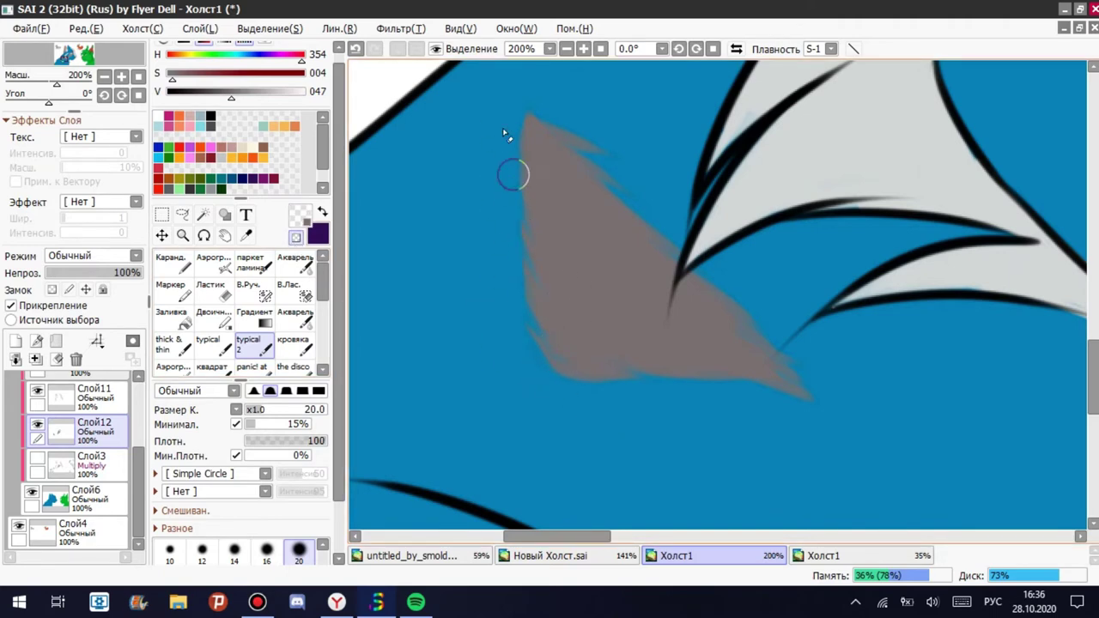
scroll(557, 290, "down", 3)
scroll(549, 326, "down", 2)
scroll(511, 393, "up", 3)
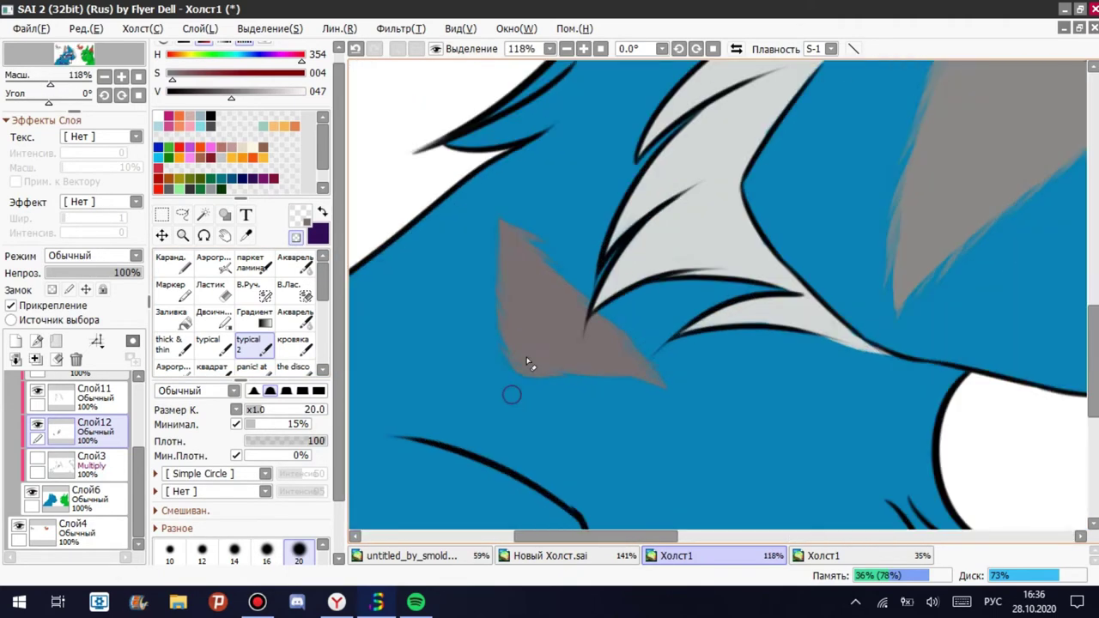
Outline and fill the grey-brown spots on the upper back and at the canvas edge, using Слой3 as a temporary guide.
scroll(511, 392, "down", 3)
left_click(37, 459)
left_click(524, 344, "alt")
scroll(479, 397, "up", 5)
key("n")
mouse_move(468, 311)
left_mouse_down()
mouse_move(441, 393)
mouse_move(476, 450)
left_mouse_up()
scroll(498, 418, "up", 2)
mouse_move(545, 258)
left_mouse_down()
mouse_move(683, 241)
mouse_move(743, 364)
mouse_move(643, 481)
mouse_move(495, 319)
left_mouse_up()
key("g")
left_click(578, 456)
left_click(37, 460)
Shape the upper-back spot's edges into fur tufts with the typical 2 brush, alternating grey-brown and transparent strokes.
left_click(249, 344)
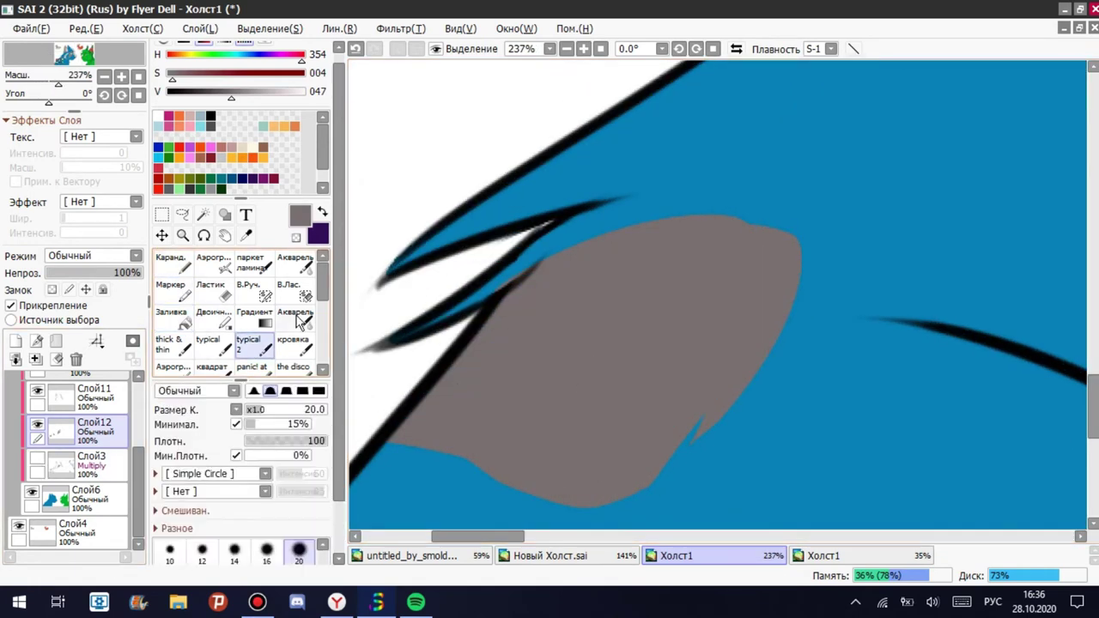
mouse_move(593, 245)
left_mouse_down()
mouse_move(651, 230)
mouse_move(830, 311)
left_mouse_up()
key("ctrl+z")
mouse_move(675, 210)
left_mouse_down()
mouse_move(786, 253)
mouse_move(790, 269)
mouse_move(680, 427)
left_mouse_up()
scroll(644, 464, "down", 3)
scroll(653, 432, "up", 2)
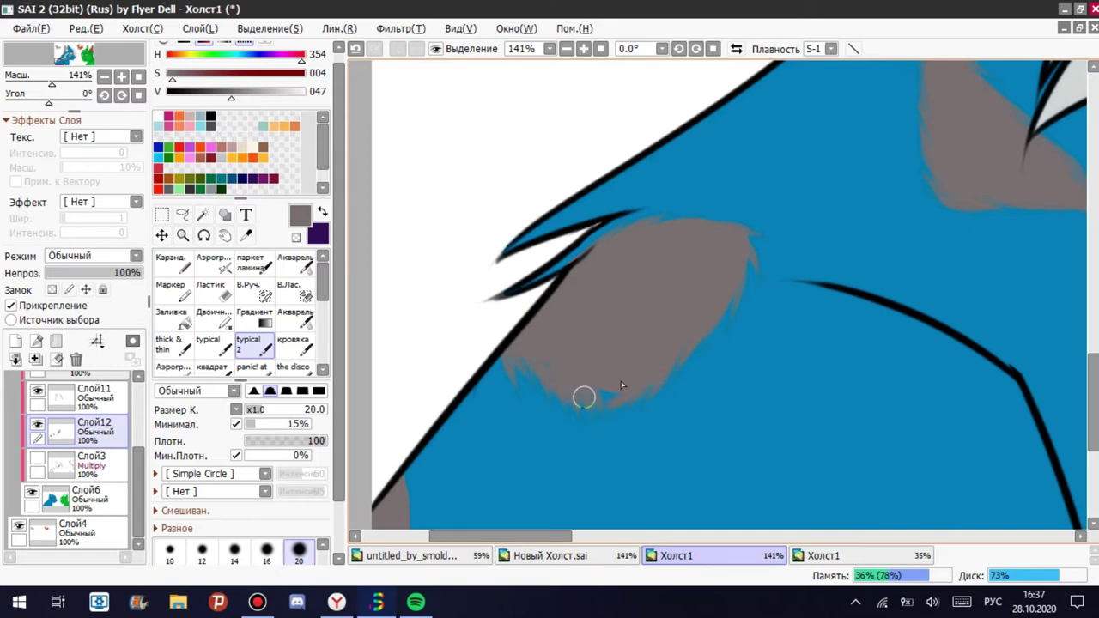
key("c")
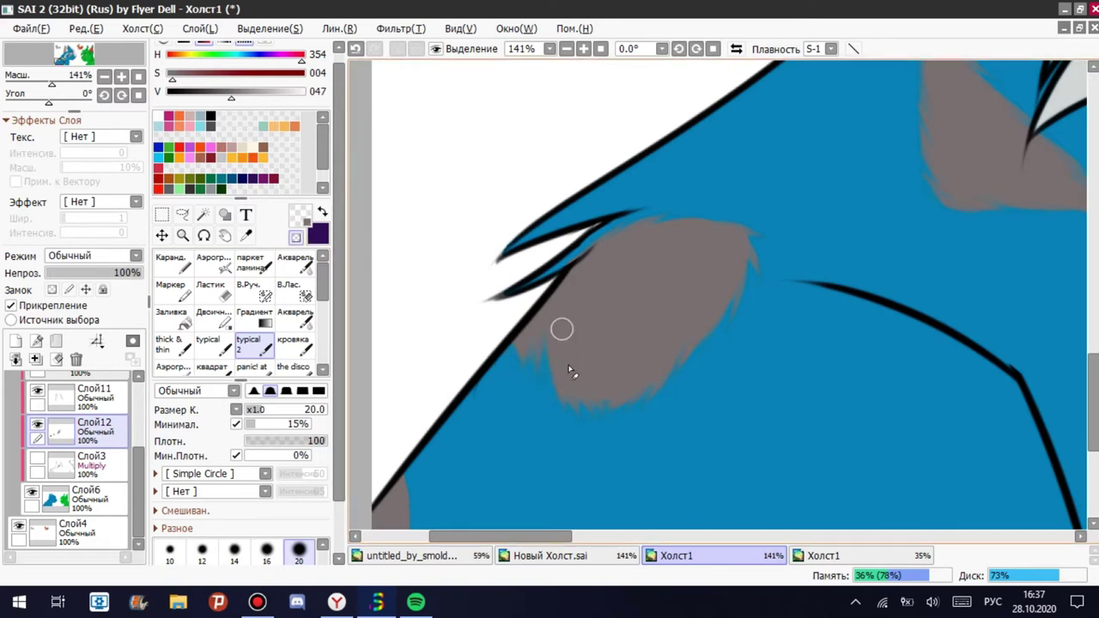
key("c")
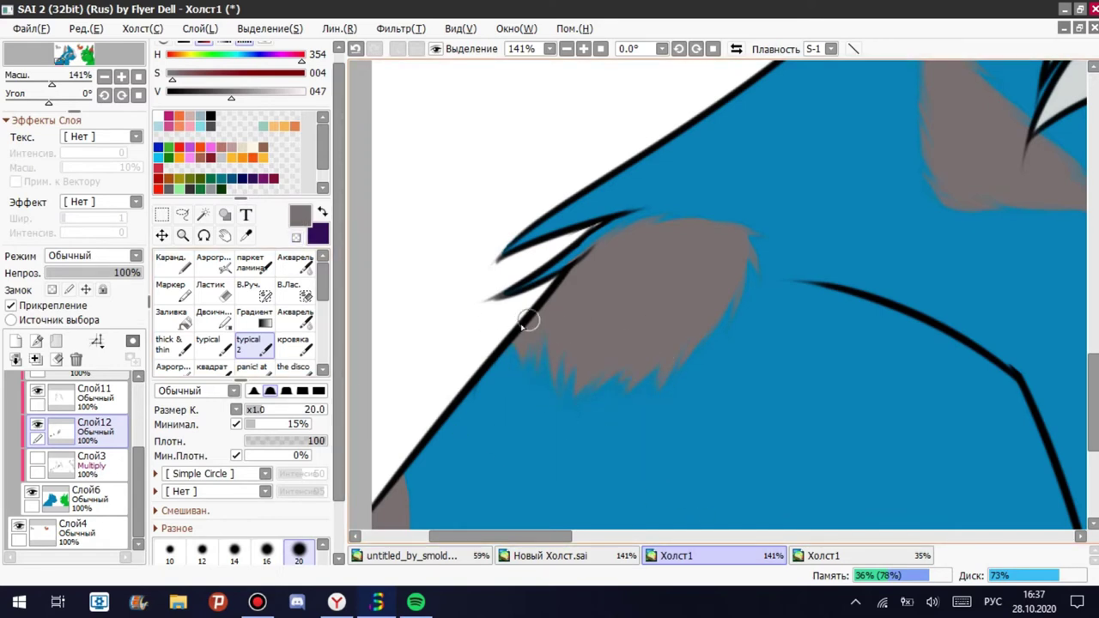
scroll(632, 443, "down", 2)
scroll(613, 312, "up", 3)
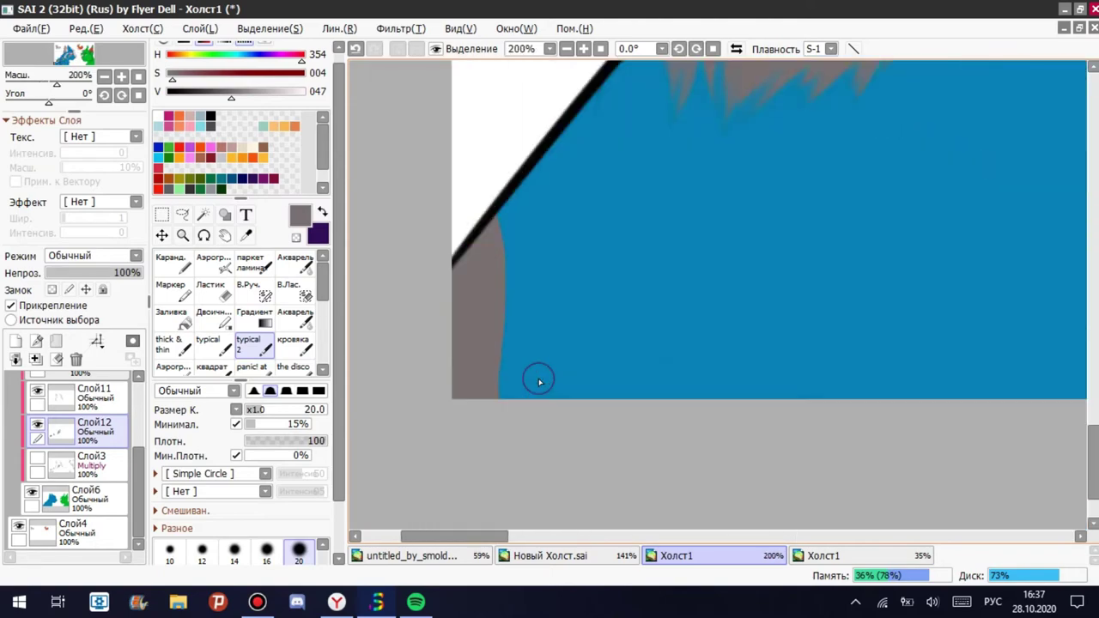
Sample the lighter grey spot colour from the reference cat and outline the two lower body spots over the Слой3 guide.
scroll(515, 403, "down", 6)
key("alt")
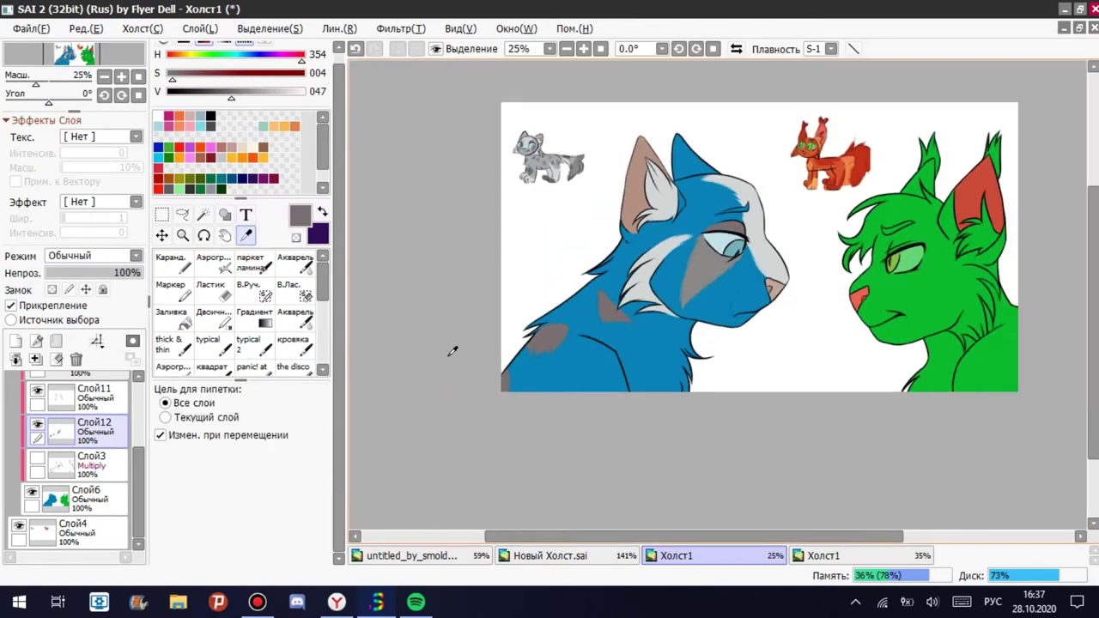
scroll(593, 224, "up", 10)
left_click(594, 223, "alt")
scroll(593, 223, "down", 10)
scroll(455, 438, "up", 5)
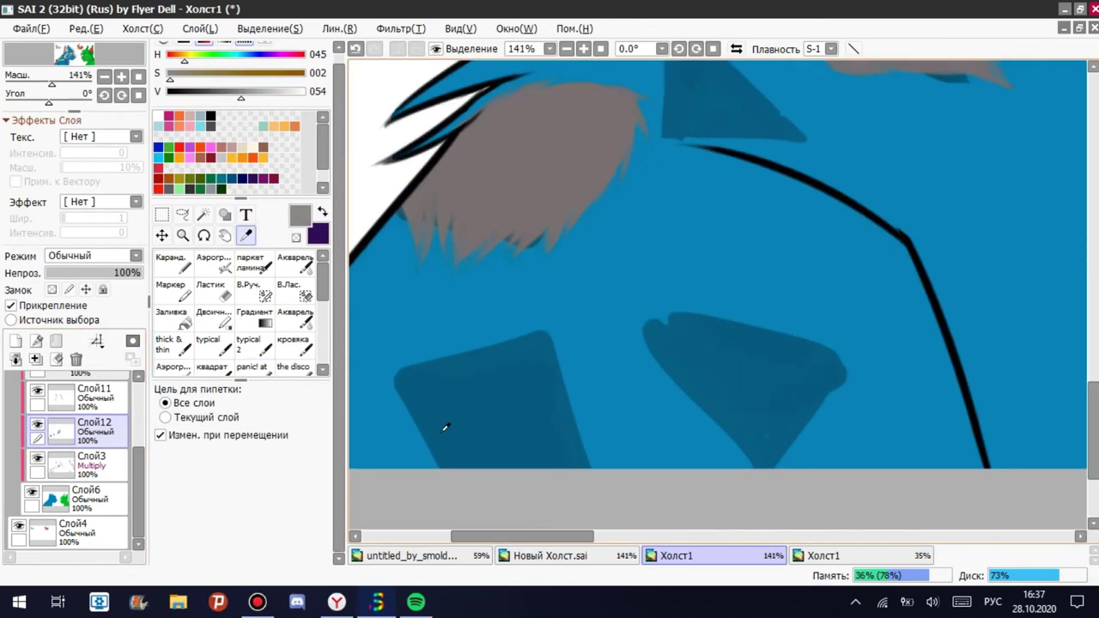
mouse_move(433, 468)
left_mouse_down()
mouse_move(417, 363)
mouse_move(592, 469)
left_mouse_up()
mouse_move(756, 469)
left_mouse_down()
mouse_move(802, 358)
mouse_move(785, 434)
left_mouse_up()
Create a new layer, outline the triangular spot between the neck and back spots in lighter grey, fill it, and hide Слой3.
scroll(786, 433, "down", 1)
scroll(756, 243, "up", 3)
left_click_drag(584, 369, 588, 202)
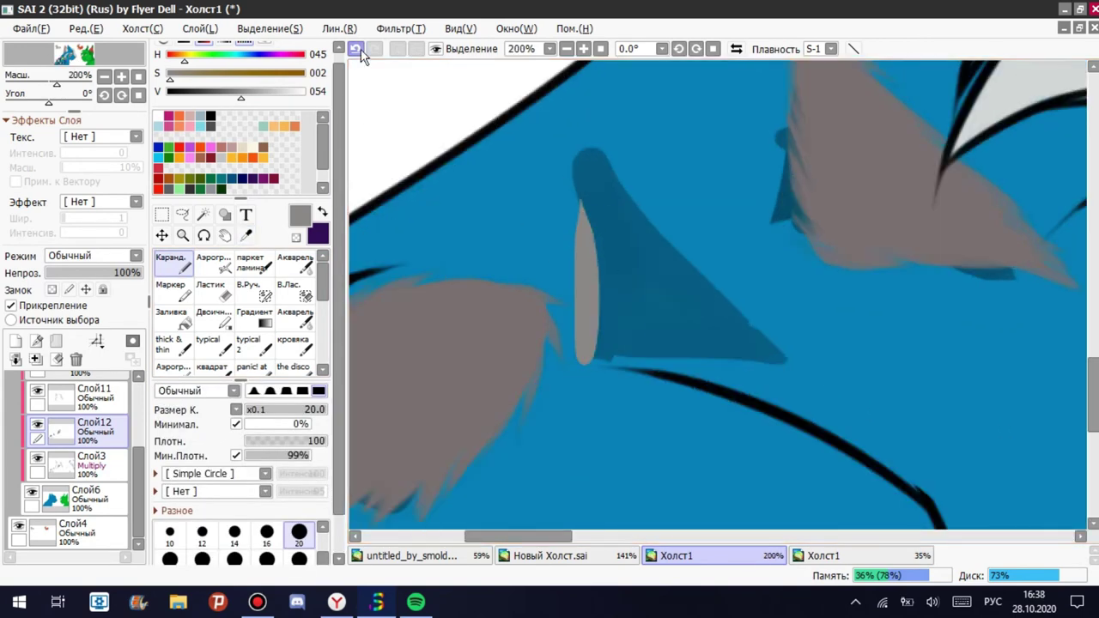
left_click(355, 48)
key("ctrl+shift+n")
mouse_move(584, 365)
left_mouse_down()
mouse_move(626, 192)
mouse_move(794, 359)
mouse_move(763, 359)
left_mouse_up()
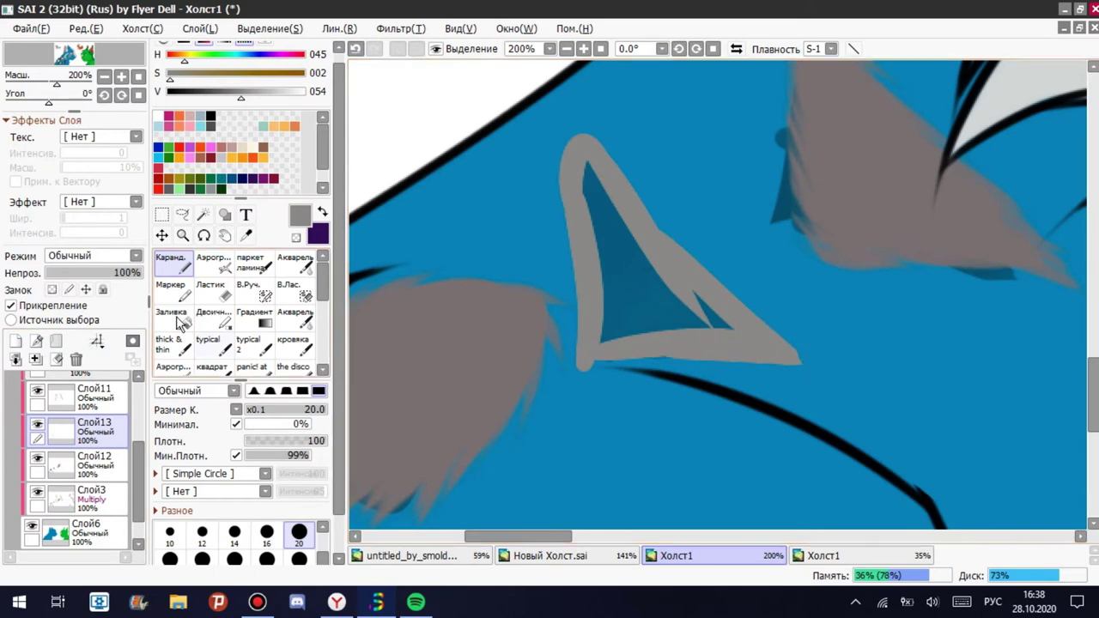
left_click(171, 316)
left_click(670, 292)
left_click(37, 492)
Fray the lighter grey triangular spot's edges into fur tufts with the typical 2 brush at size 20, undoing unwanted strokes.
left_click(248, 345)
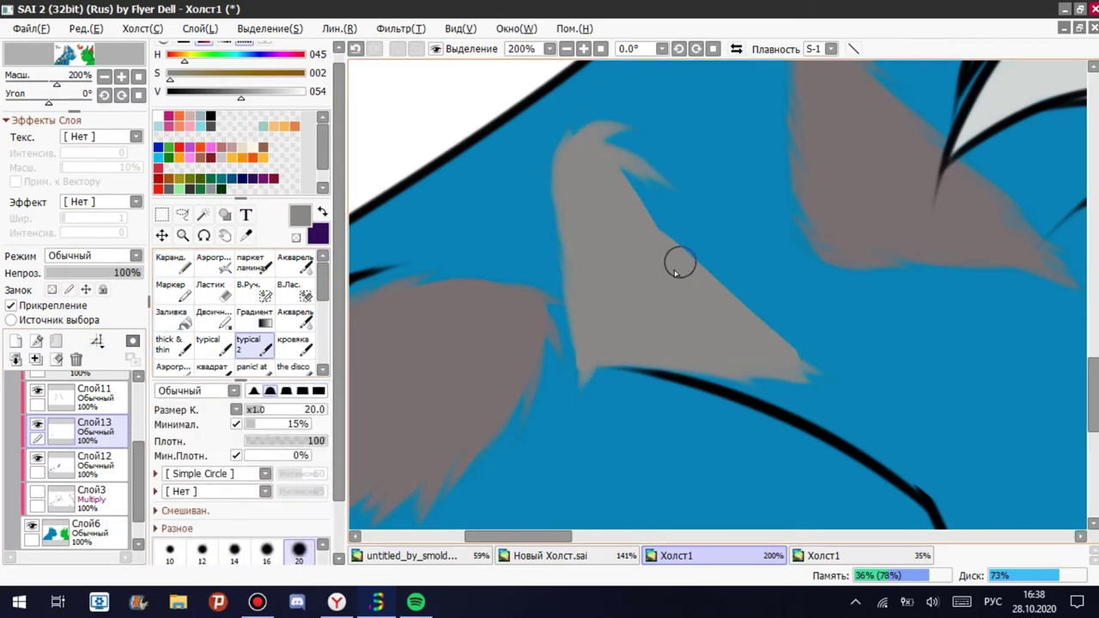
mouse_move(665, 182)
left_mouse_down()
mouse_move(591, 160)
mouse_move(821, 276)
left_mouse_up()
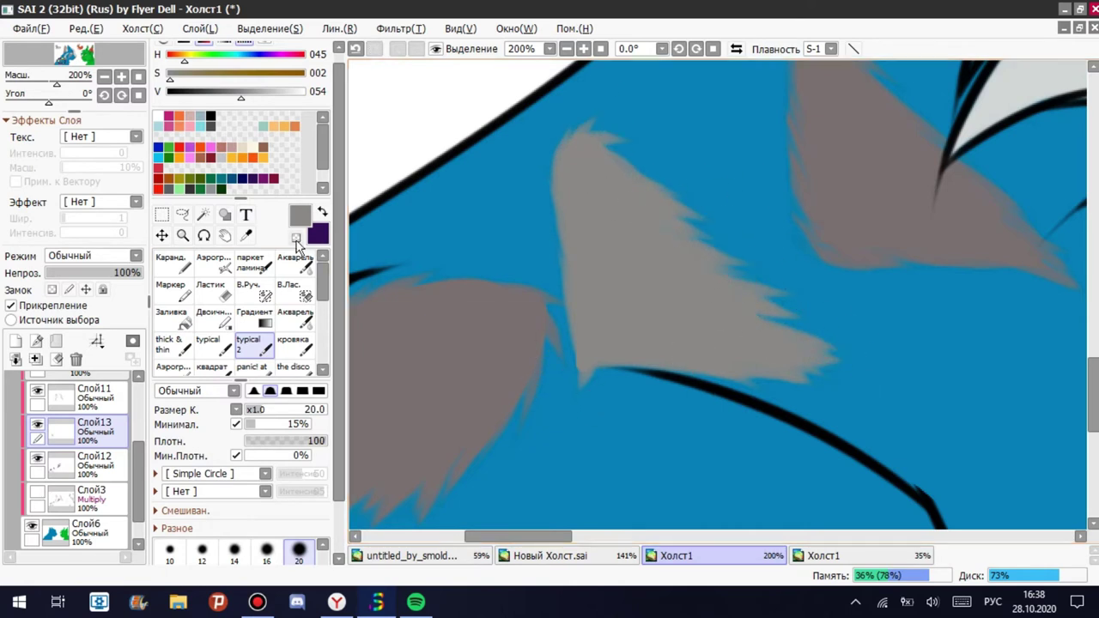
left_click_drag(577, 354, 571, 240)
left_click(356, 48)
left_click(355, 48)
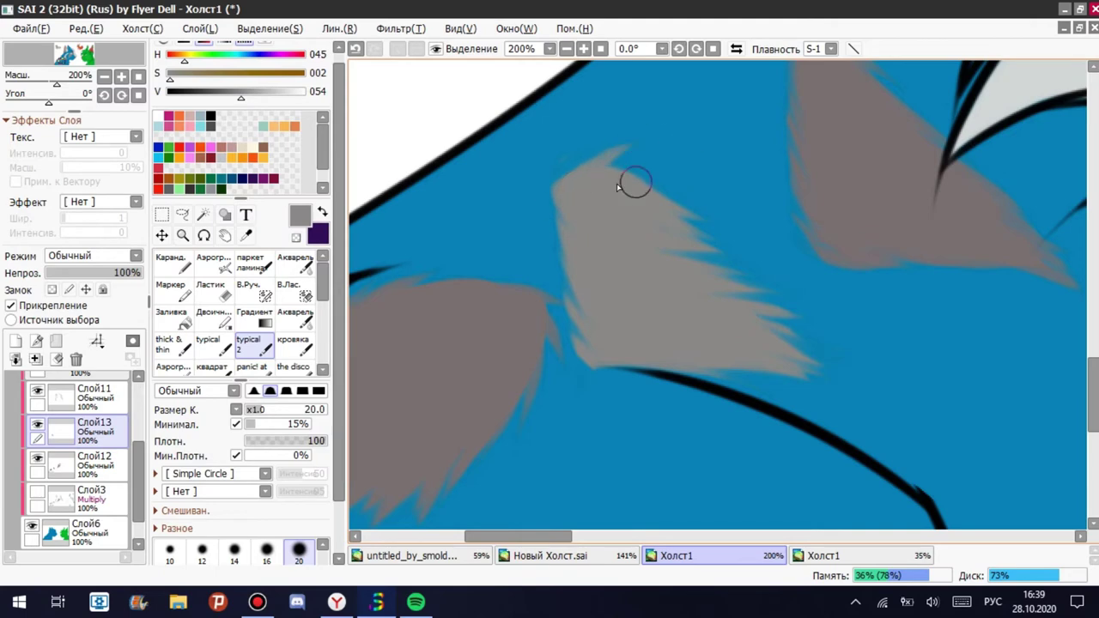
Merge the triangular spot's layer into Слой12 and fill the two lower body spots with the lighter grey.
scroll(687, 223, "down", 3)
scroll(699, 263, "up", 5)
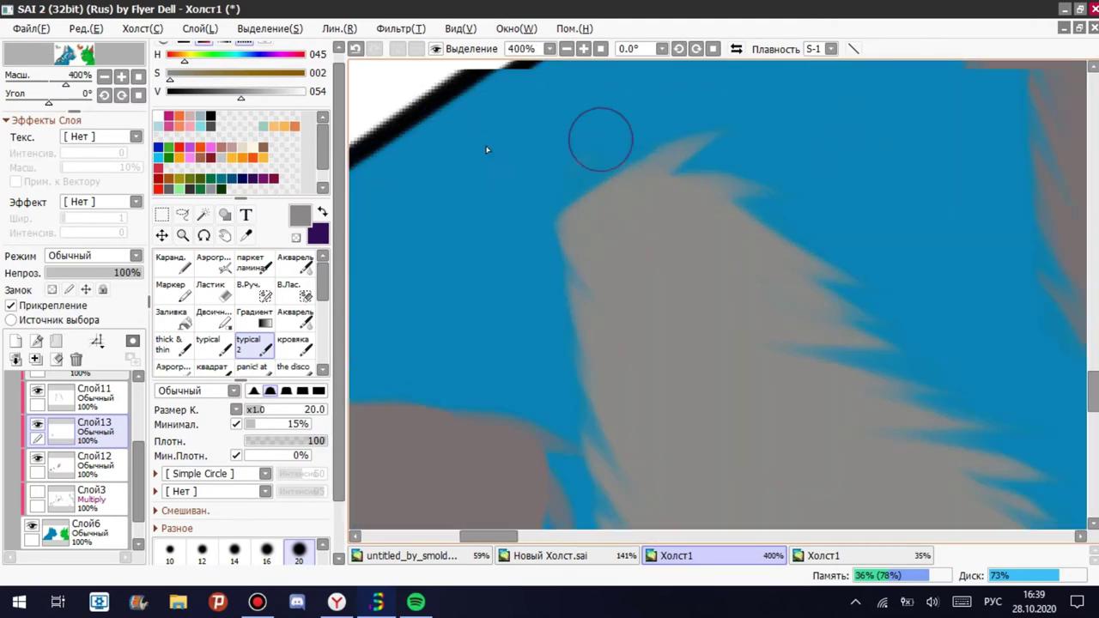
scroll(553, 177, "down", 3)
left_click(56, 359)
left_click(171, 316)
scroll(459, 386, "up", 2)
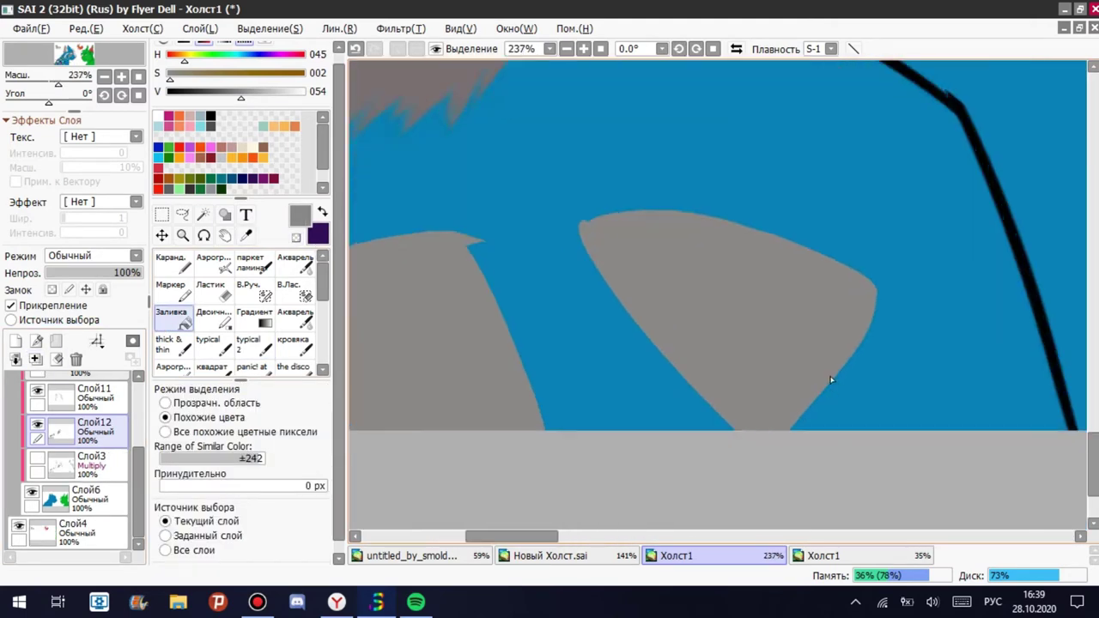
Fray the lower body spot nearest the chest into fur tufts with the typical 2 brush, alternating grey and transparent strokes.
left_click(250, 344)
scroll(476, 204, "down", 3)
scroll(476, 204, "up", 3)
mouse_move(486, 171)
left_mouse_down()
mouse_move(507, 282)
mouse_move(565, 289)
mouse_move(633, 379)
left_mouse_up()
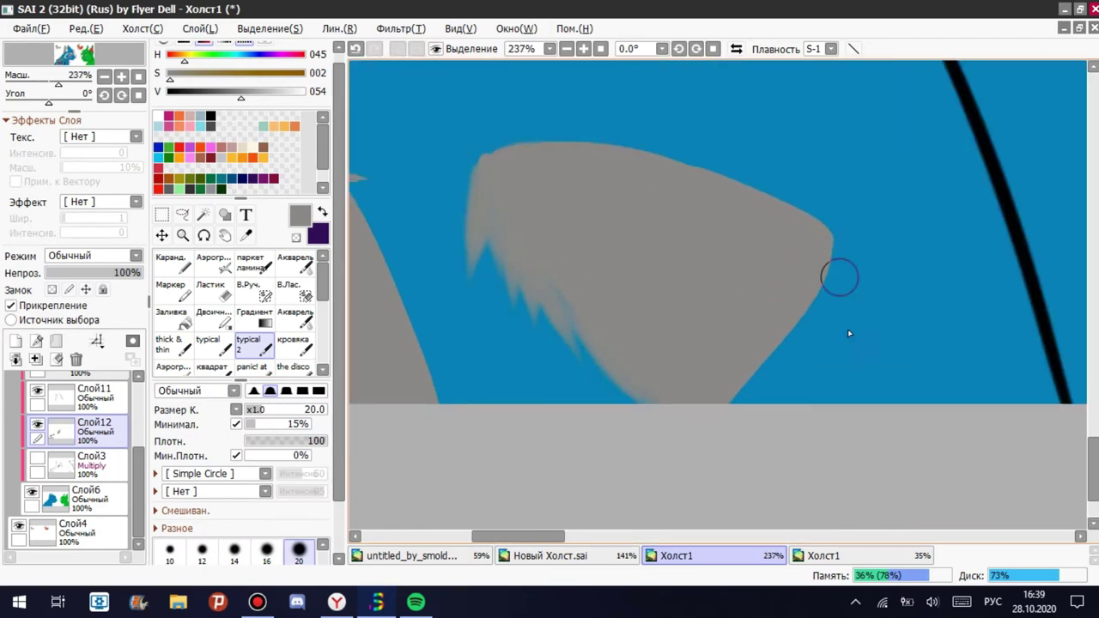
mouse_move(839, 276)
left_mouse_down()
mouse_move(811, 264)
mouse_move(805, 314)
mouse_move(700, 436)
mouse_move(609, 363)
left_mouse_up()
left_click_drag(524, 177, 456, 133)
mouse_move(592, 189)
left_mouse_down()
mouse_move(561, 147)
mouse_move(636, 144)
left_mouse_up()
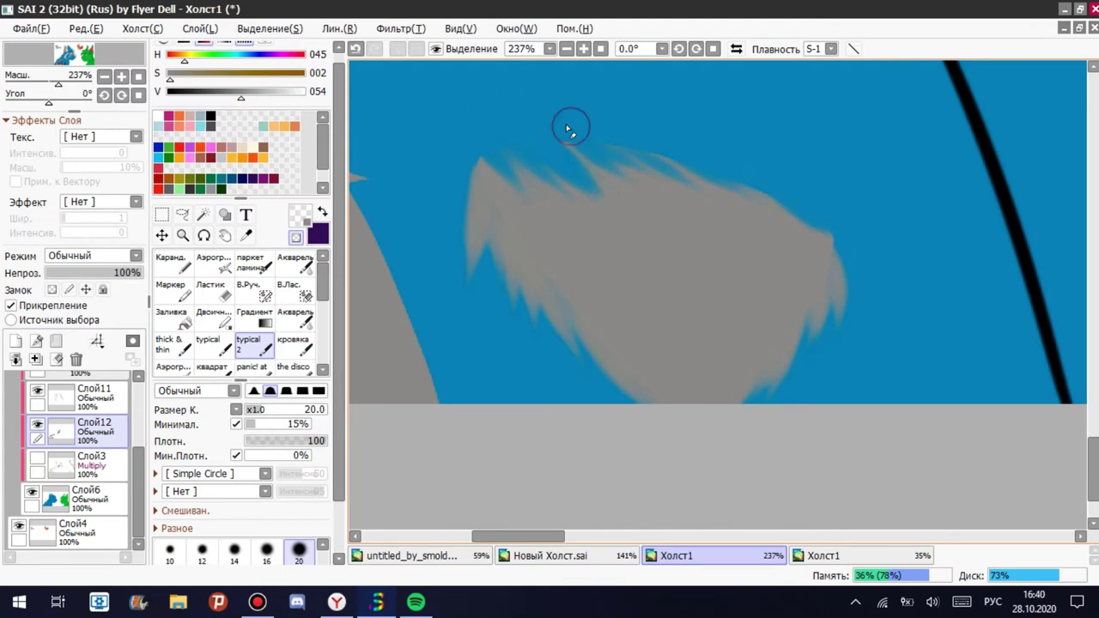
left_click_drag(567, 129, 754, 205)
Fray the other lower body spot's edges into fur tufts with the typical 2 brush at size 20.
scroll(795, 200, "down", 4)
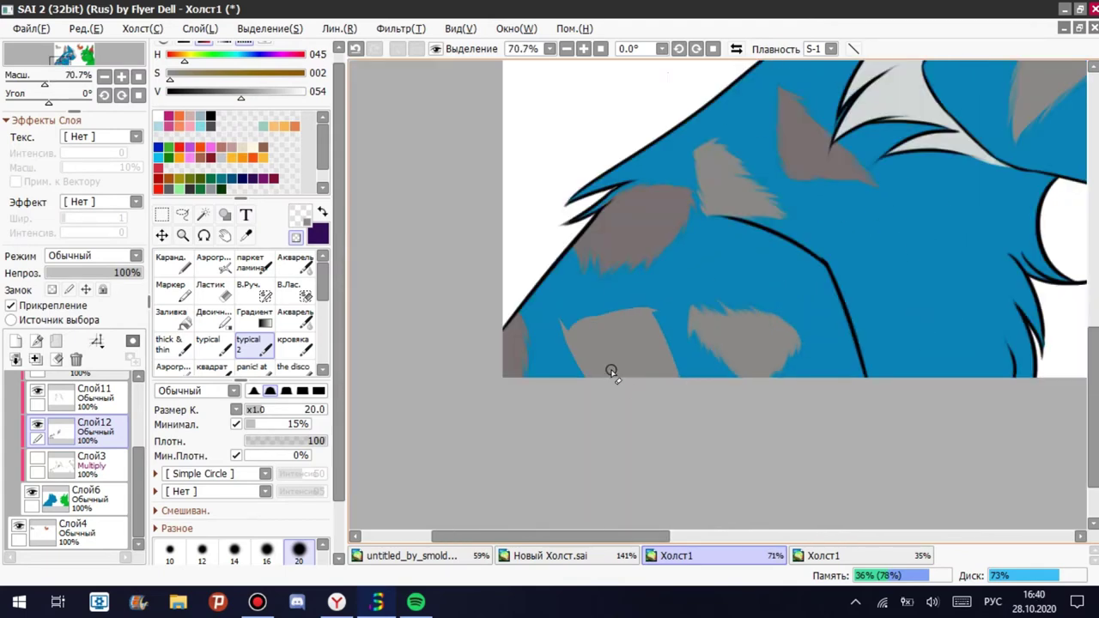
scroll(611, 373, "up", 4)
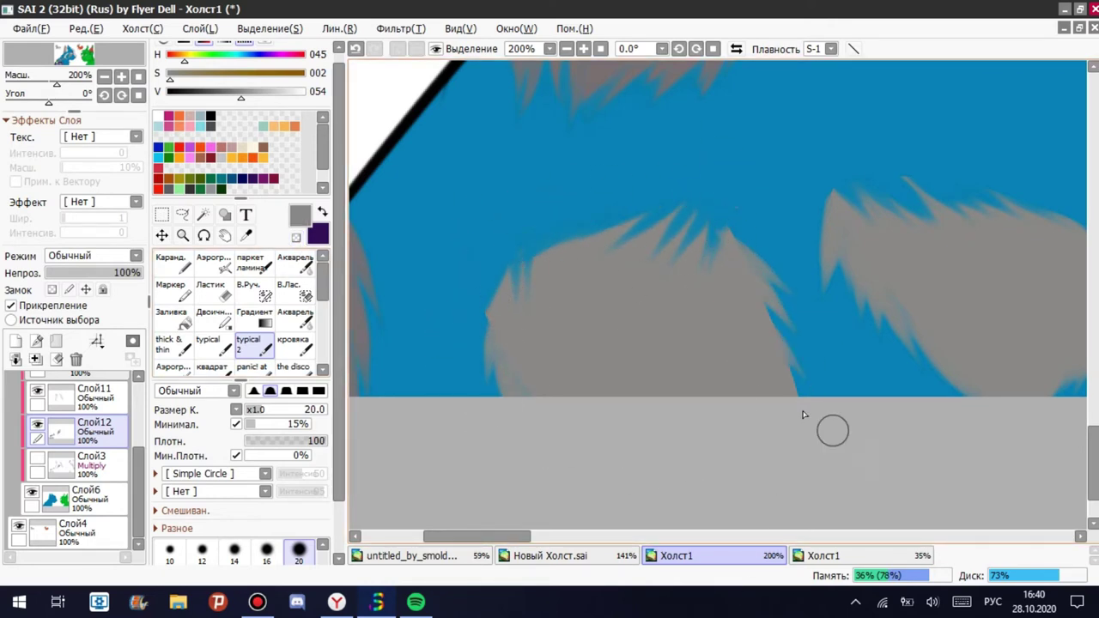
scroll(623, 352, "down", 10)
Sample the reference cat's base grey, paint over the blue on a new layer with the binary brush at size 700, and merge it into Слой6.
scroll(601, 258, "up", 5)
scroll(584, 215, "up", 7)
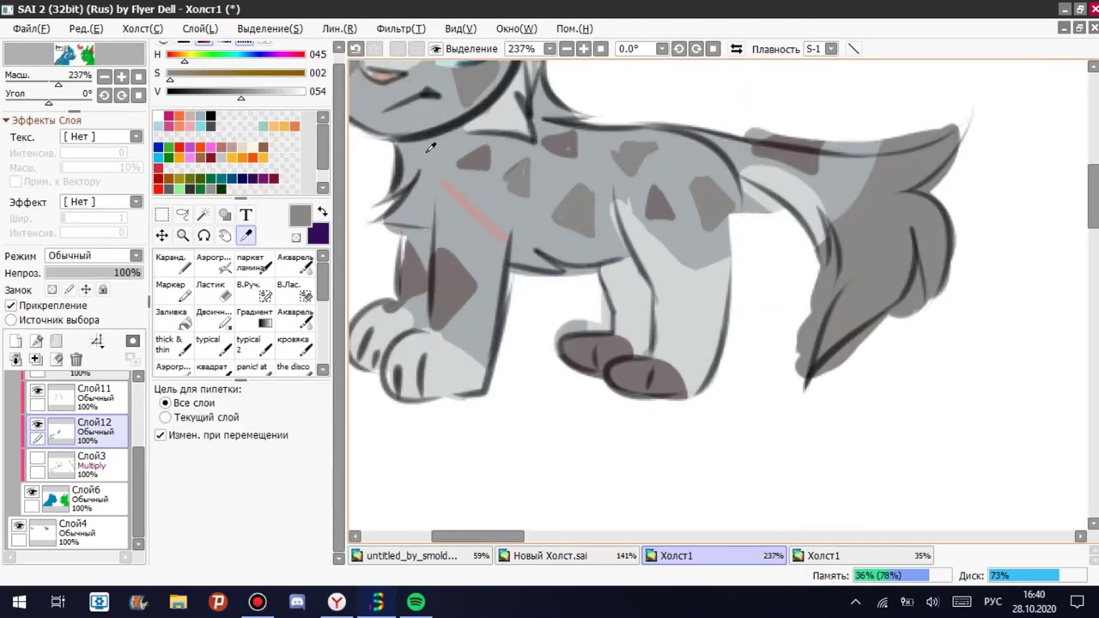
scroll(547, 150, "down", 9)
left_click(16, 340)
left_click(214, 311)
mouse_move(550, 412)
left_mouse_down()
mouse_move(638, 405)
mouse_move(503, 283)
left_mouse_up()
scroll(532, 327, "up", 2)
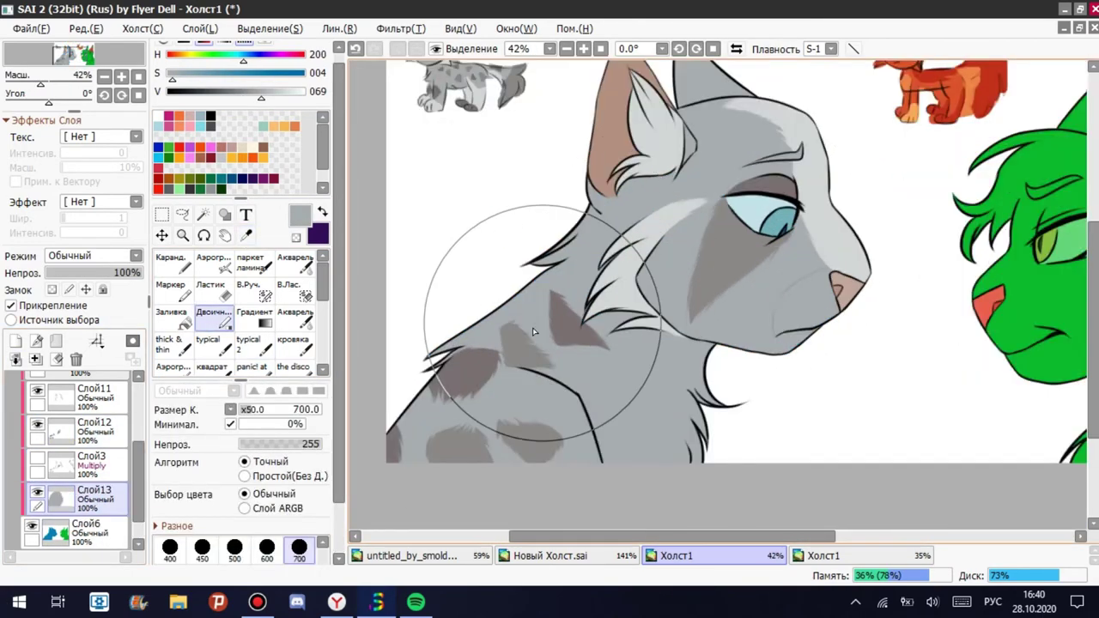
scroll(532, 327, "down", 1)
key("ctrl+e")
scroll(605, 230, "down", 1)
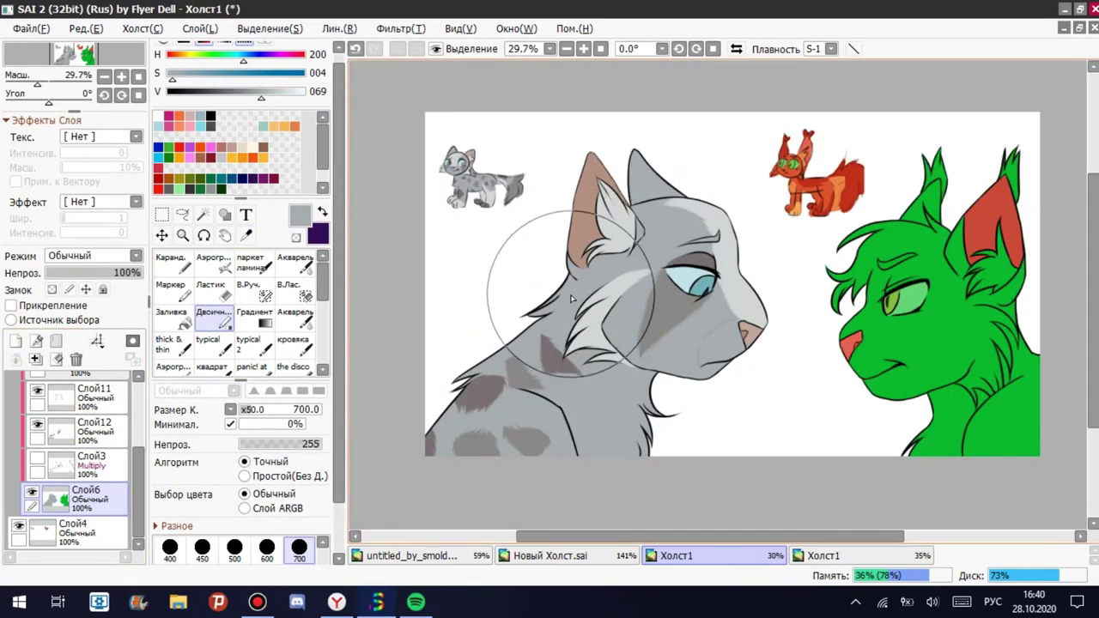
Sample the dark red from the red reference cat and paint the green cat's far ear with it on Слой12.
scroll(549, 258, "up", 2)
scroll(601, 275, "down", 3)
scroll(638, 290, "up", 2)
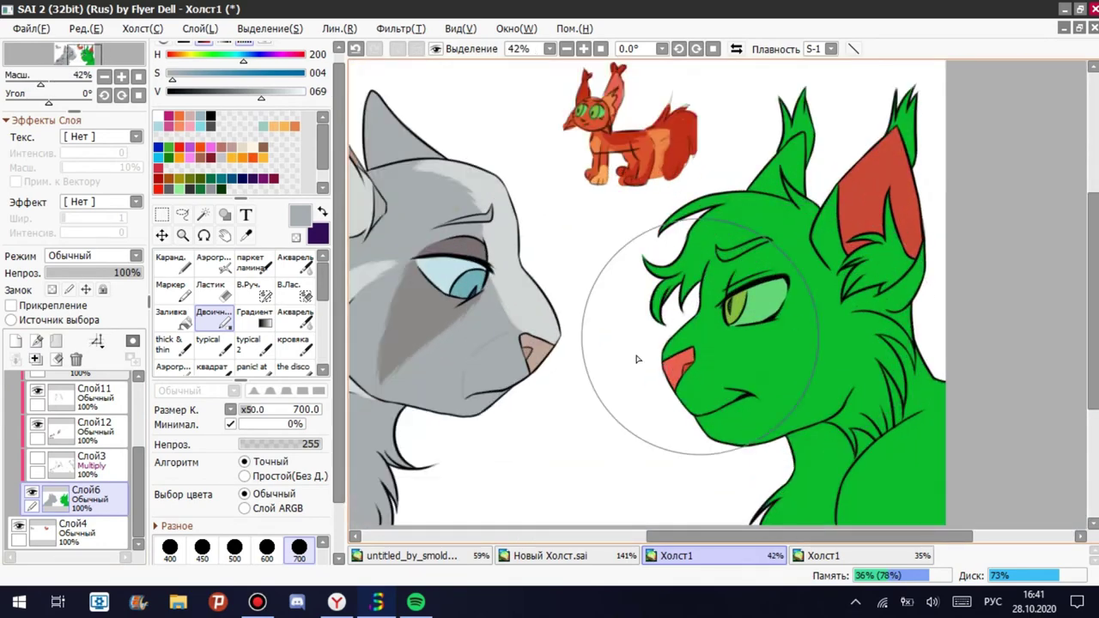
scroll(638, 289, "down", 1)
key("alt")
scroll(593, 146, "down", 3)
scroll(443, 250, "up", 11)
left_click(443, 250, "alt")
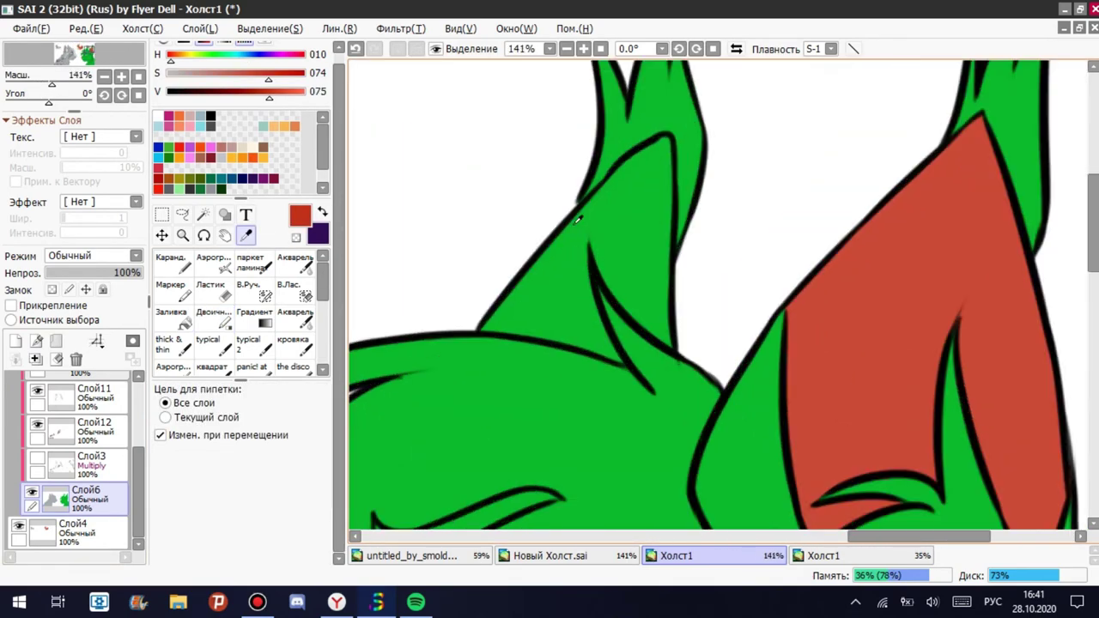
left_click_drag(443, 251, 723, 300)
scroll(723, 300, "down", 1)
scroll(554, 348, "up", 4)
mouse_move(653, 258)
left_mouse_down()
mouse_move(466, 160)
mouse_move(643, 216)
left_mouse_up()
mouse_move(579, 380)
left_mouse_down()
mouse_move(583, 305)
mouse_move(653, 275)
left_mouse_up()
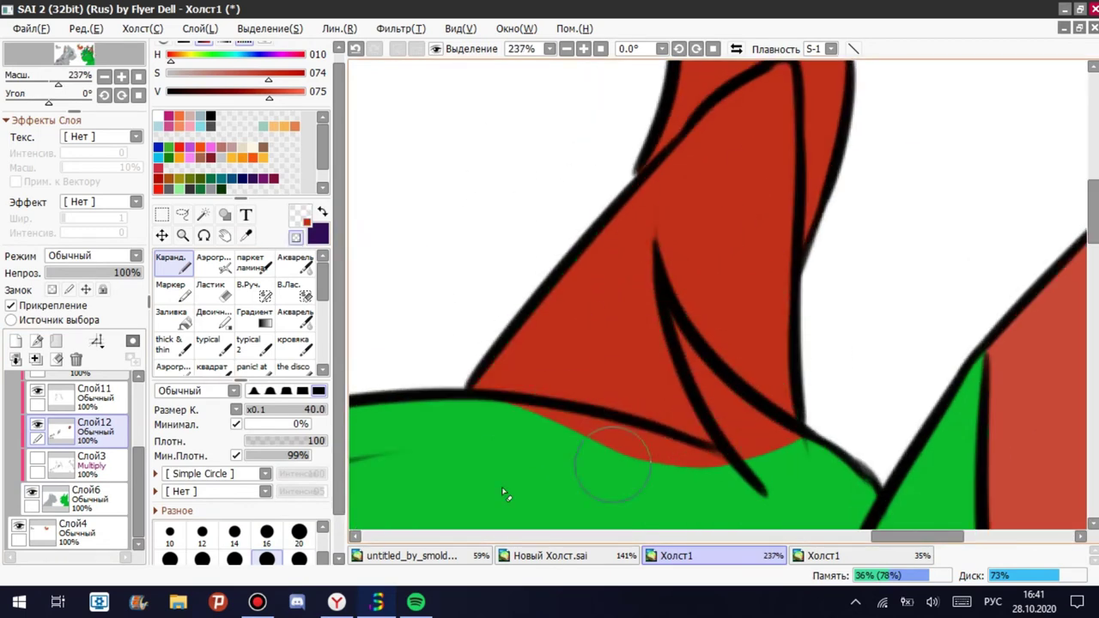
Clear the red from the fur tuft at the far ear's base with the transparent Pencil at size 40.
scroll(601, 387, "up", 2)
scroll(589, 184, "down", 1)
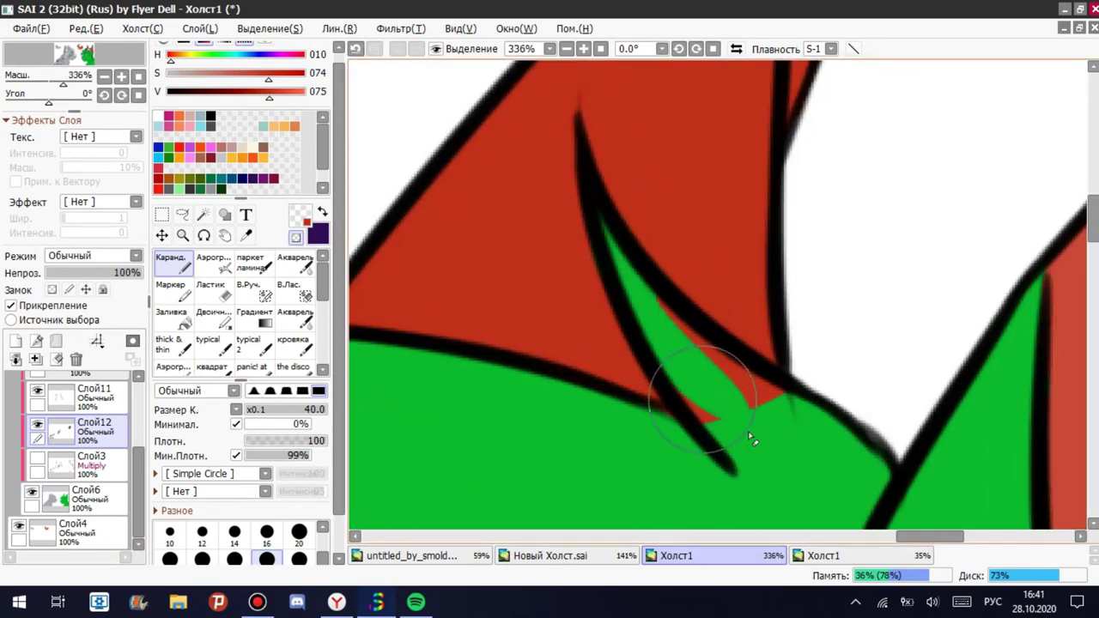
scroll(822, 434, "down", 12)
scroll(737, 344, "up", 7)
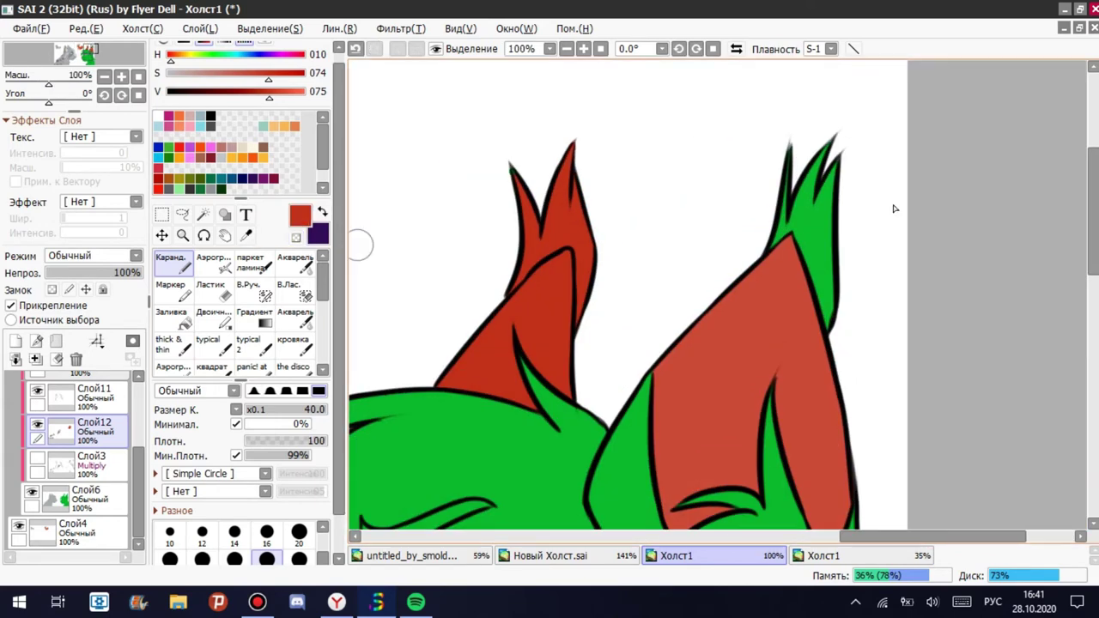
Check the Слой3 guide and paint the near ear's front outer rim red with the Pencil at size 40.
scroll(737, 356, "down", 4)
left_click(39, 462)
scroll(732, 369, "up", 4)
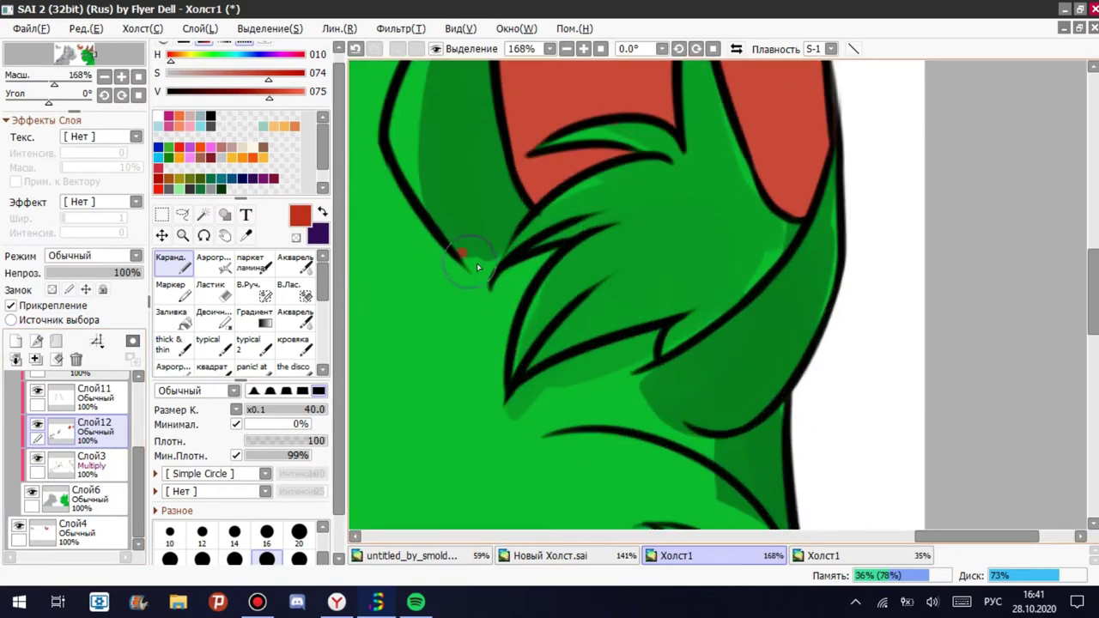
left_click(37, 468)
scroll(570, 402, "up", 2)
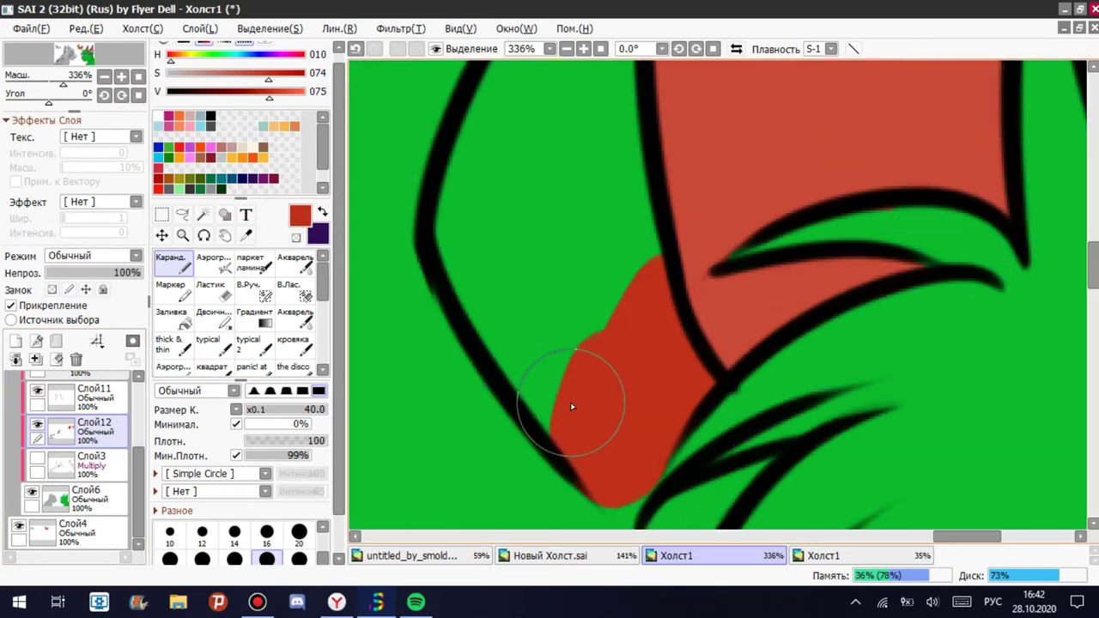
scroll(572, 197, "up", 1)
scroll(650, 380, "down", 4)
Paint the near ear's back outer rim red and trim the overflow along the line art with transparent strokes.
scroll(651, 380, "up", 6)
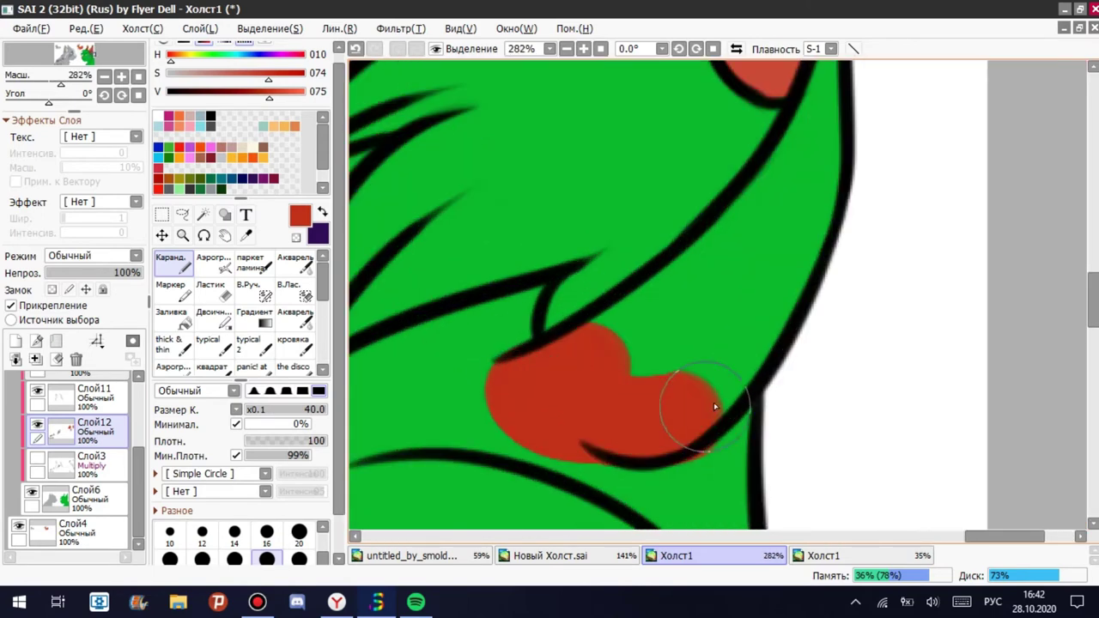
key("e")
scroll(744, 269, "down", 2)
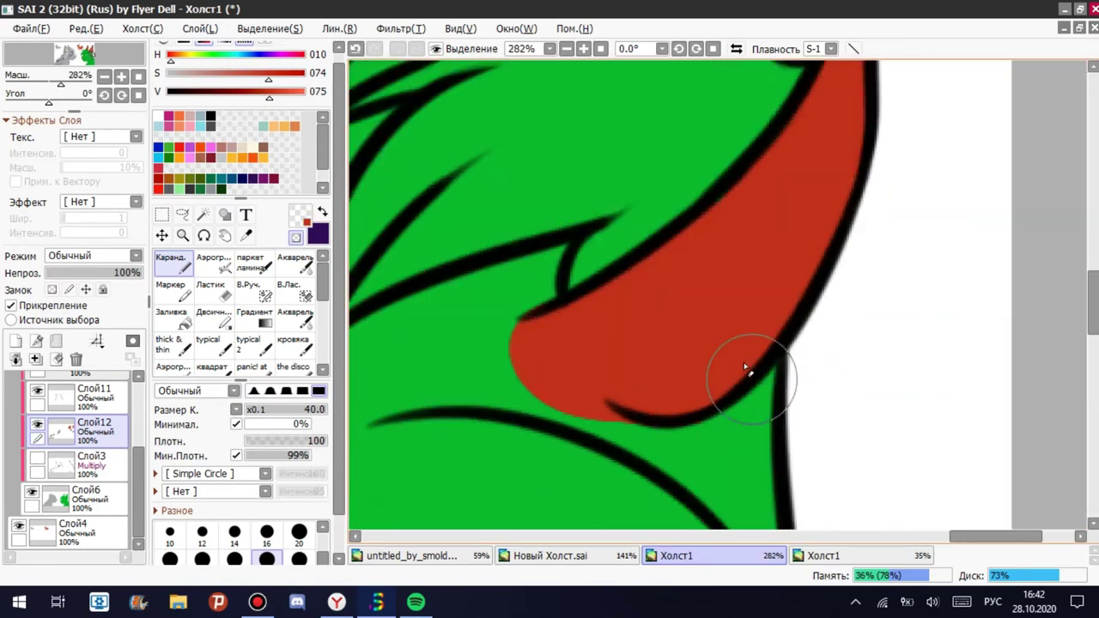
scroll(748, 368, "up", 2)
scroll(503, 380, "down", 2)
Fray the lower ends of the near ear's red rims into fur tufts with the typical 2 brush at size 20.
key("b")
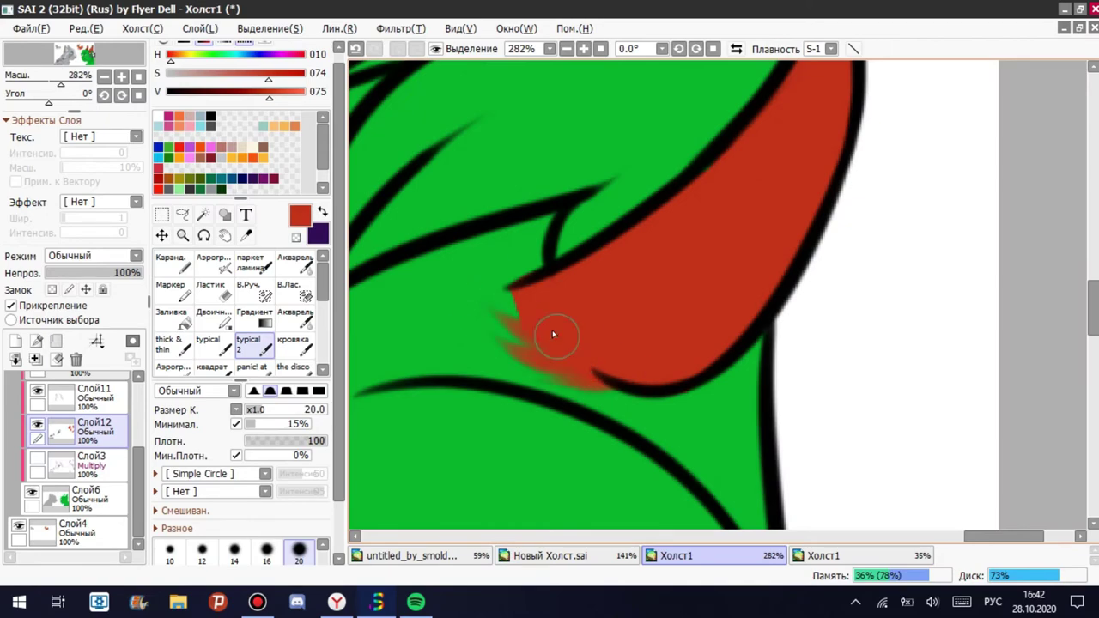
scroll(578, 352, "down", 4)
scroll(563, 371, "up", 7)
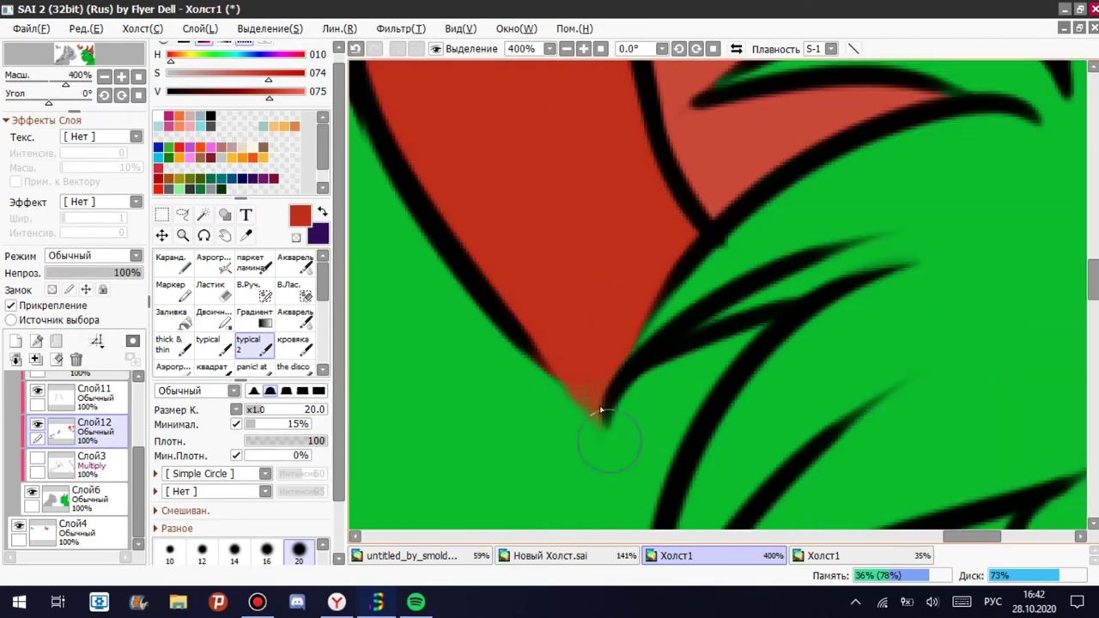
Show the Слой3 guide and fill the green cat's eyebrow with red using the typical 2 brush.
scroll(601, 412, "down", 7)
scroll(662, 471, "up", 2)
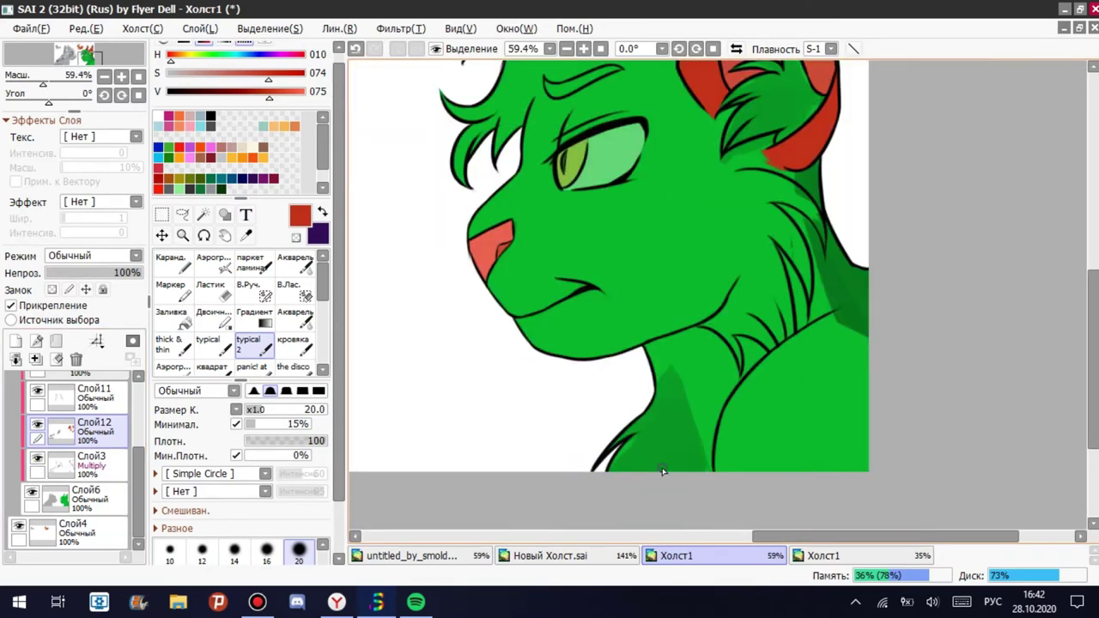
scroll(736, 306, "up", 1)
scroll(462, 245, "up", 3)
scroll(970, 152, "up", 2)
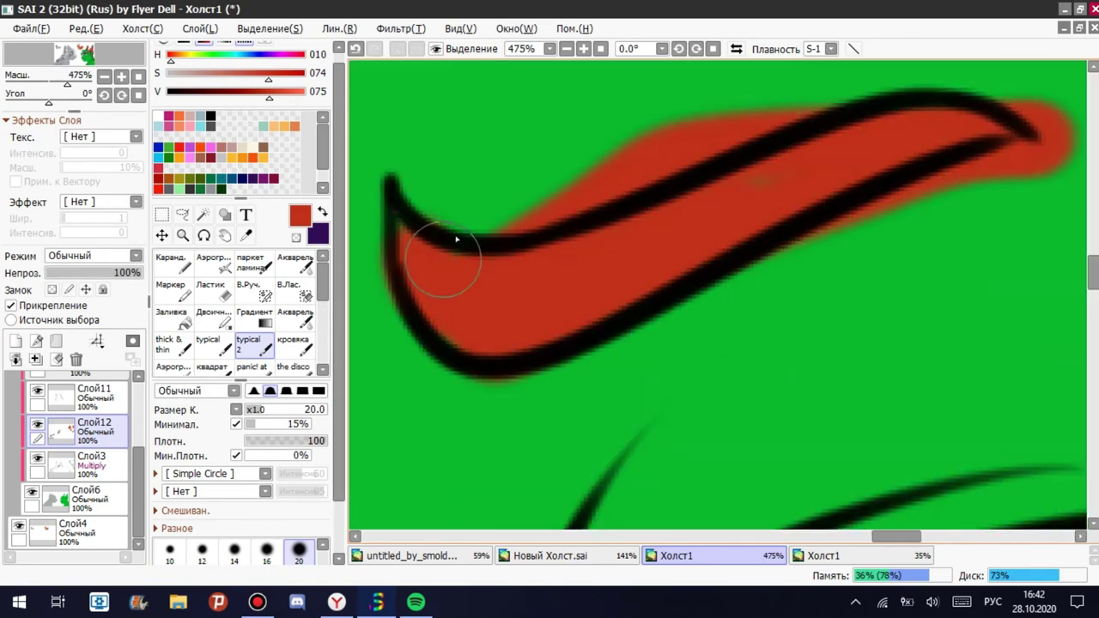
scroll(457, 239, "down", 1)
left_click_drag(589, 385, 481, 215)
Erase the red overflow around the eyebrow outline with the Eraser at size 20.
key("e")
left_click_drag(421, 344, 411, 256)
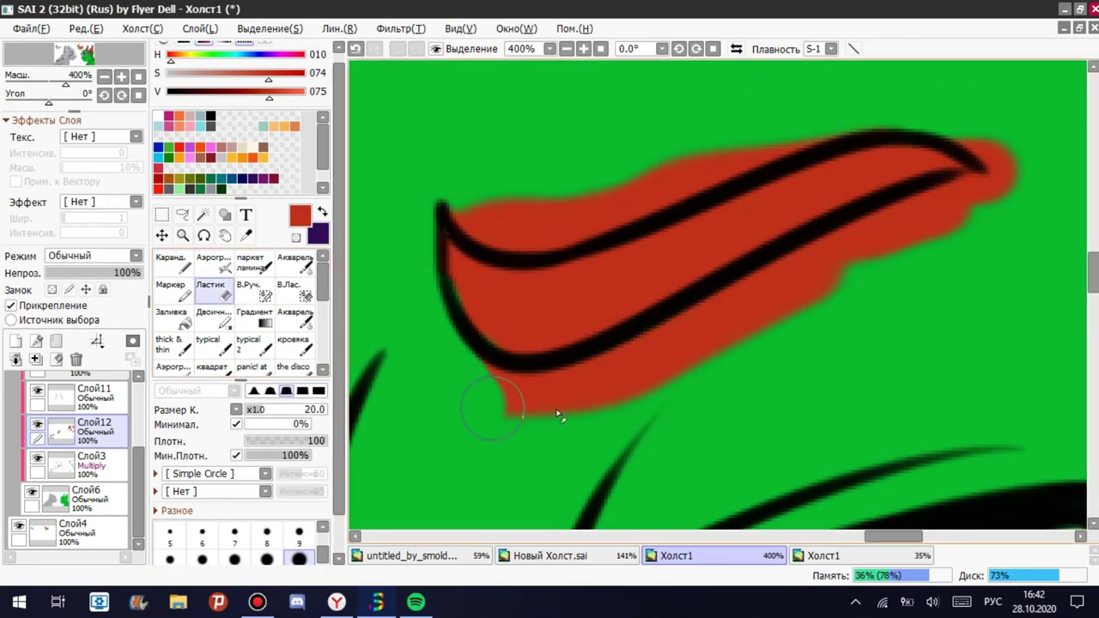
mouse_move(494, 411)
left_mouse_down()
mouse_move(555, 388)
mouse_move(700, 382)
left_mouse_up()
left_click_drag(550, 225, 683, 173)
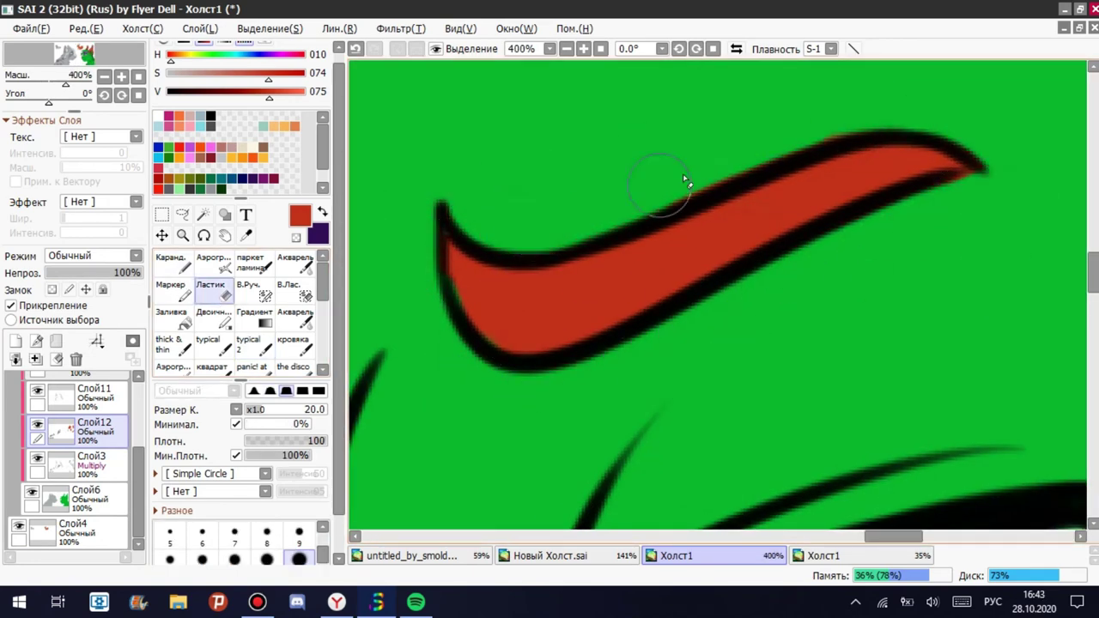
Paint the back of the green cat's neck and the upper shoulder red with the Pencil at size 40.
scroll(979, 197, "down", 4)
scroll(715, 515, "up", 3)
key("n")
scroll(662, 270, "up", 3)
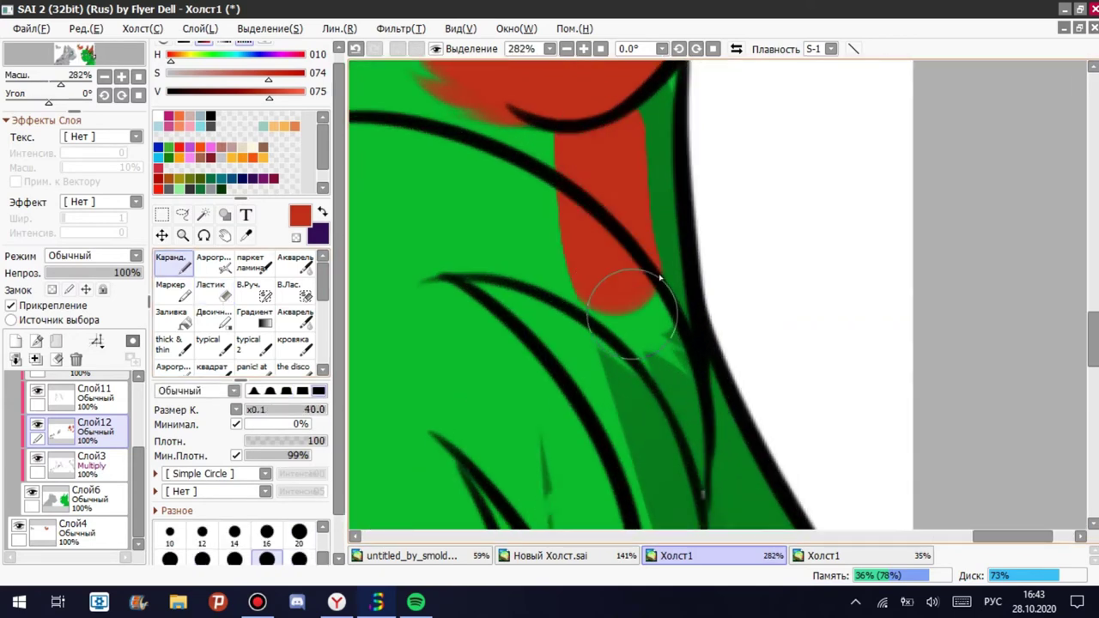
scroll(675, 287, "down", 3)
scroll(675, 287, "up", 2)
mouse_move(507, 141)
left_mouse_down()
mouse_move(589, 376)
mouse_move(628, 191)
left_mouse_up()
Lock the base colour layer Слой6 and make Слой12 the active layer again.
left_click(85, 498)
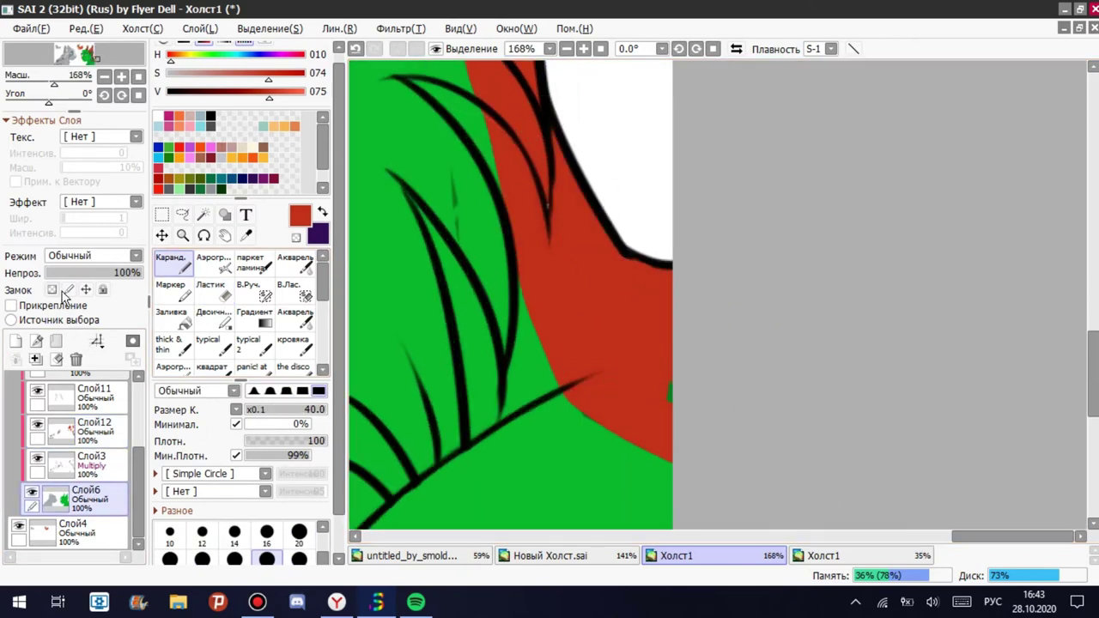
scroll(537, 232, "up", 6)
left_click(92, 440)
Fray the red neck marking's edge into fur tufts down to the shoulder with the typical 2 brush at size 20.
scroll(761, 355, "down", 5)
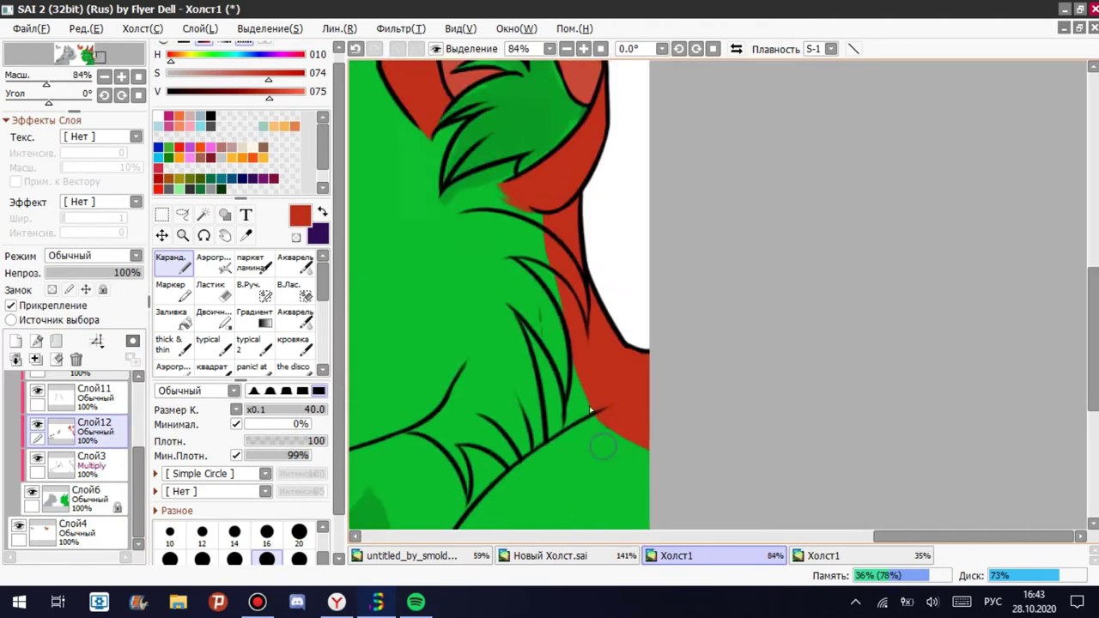
scroll(518, 405, "up", 4)
key("b")
scroll(543, 212, "down", 4)
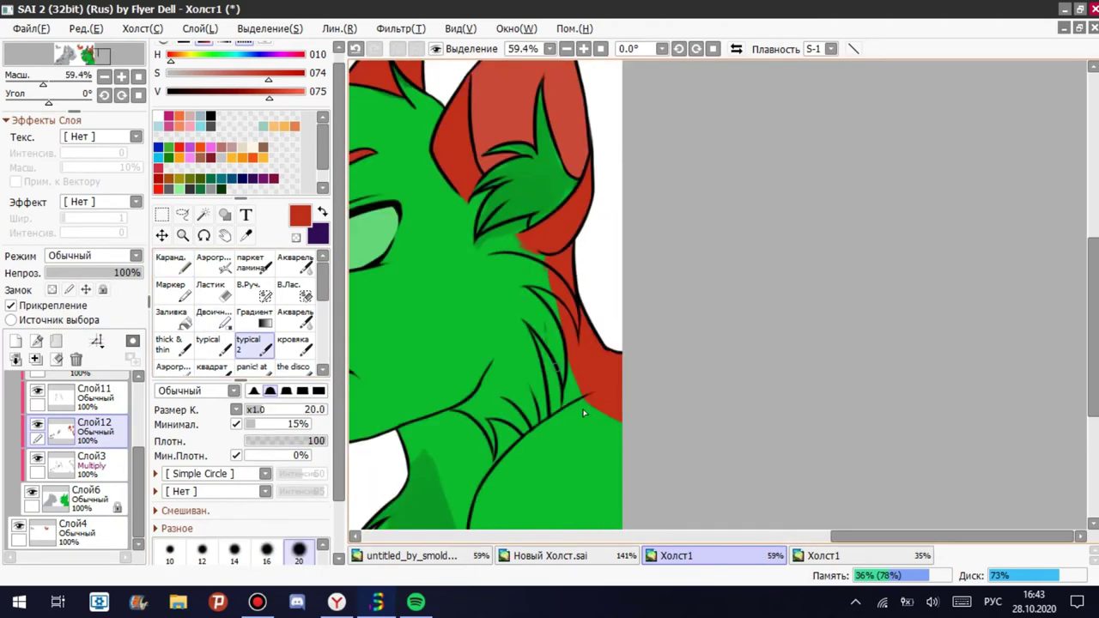
scroll(546, 258, "up", 2)
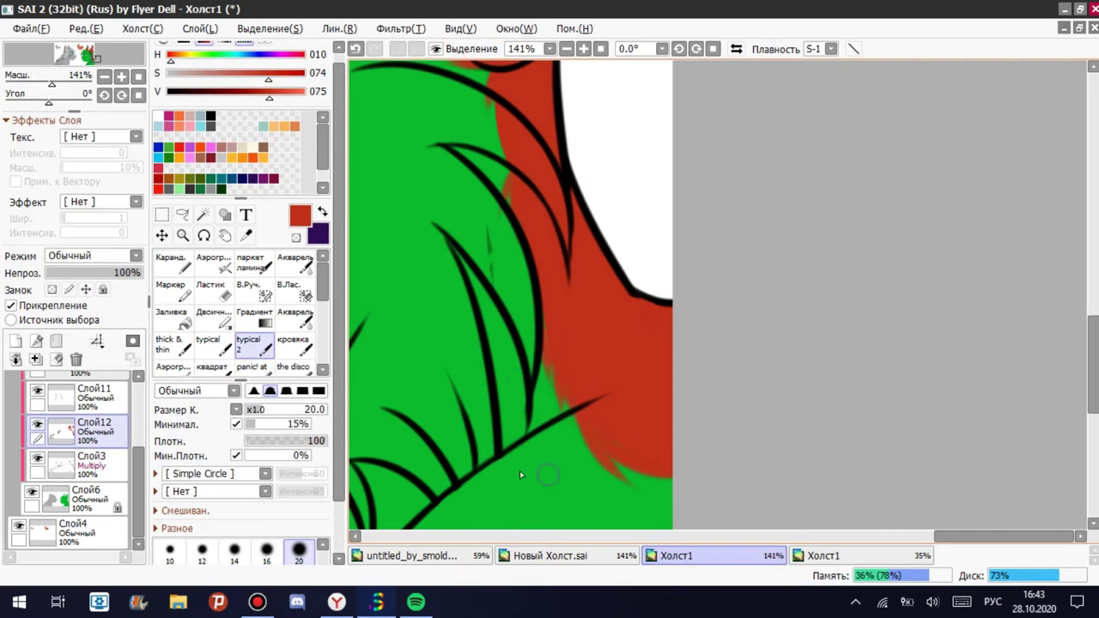
Erase the red that overlaps the green cat's cheek fur tufts with the Eraser at size 20.
scroll(521, 475, "up", 3)
key("e")
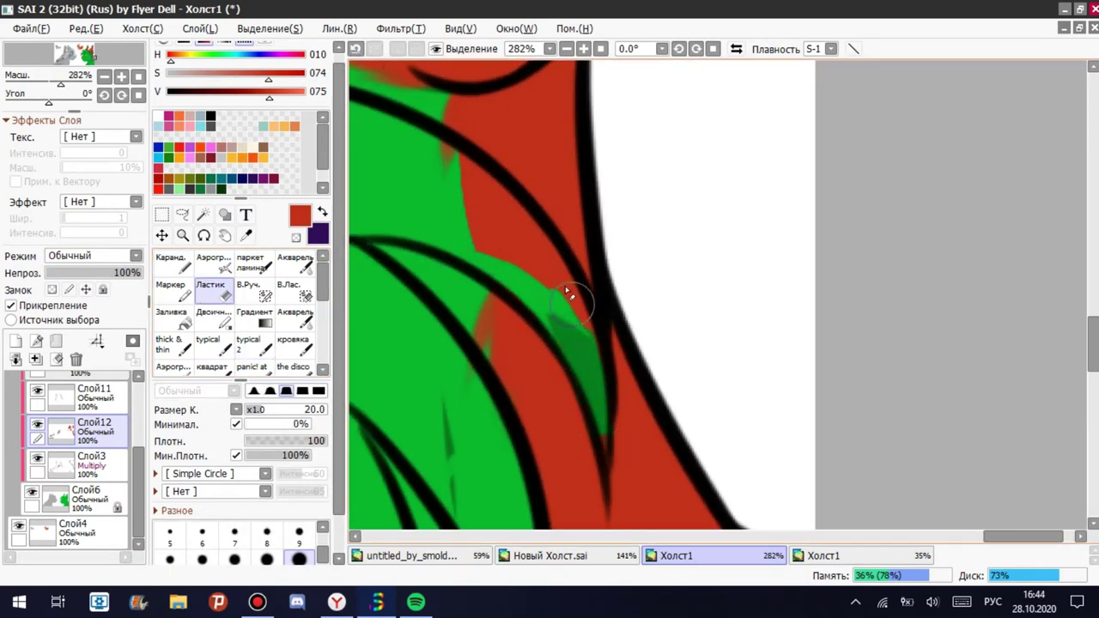
scroll(648, 364, "down", 2)
scroll(692, 338, "up", 2)
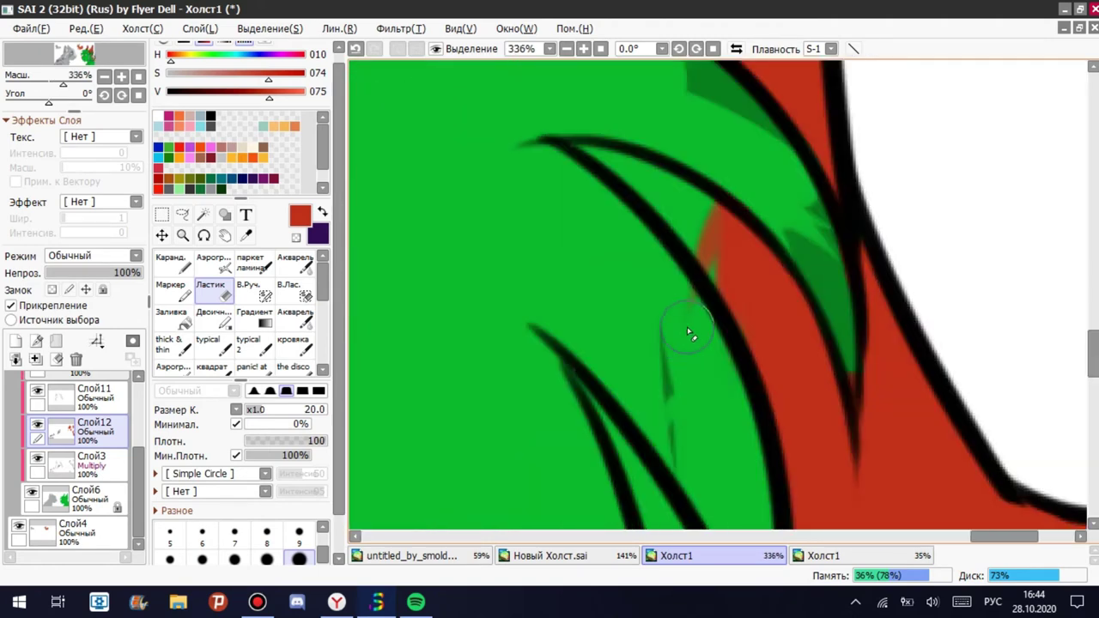
scroll(653, 343, "down", 4)
scroll(581, 335, "up", 6)
Refine the red neck marking's fur edge around the cheek tufts with the typical 2 brush and the Eraser, both at size 20.
key("e")
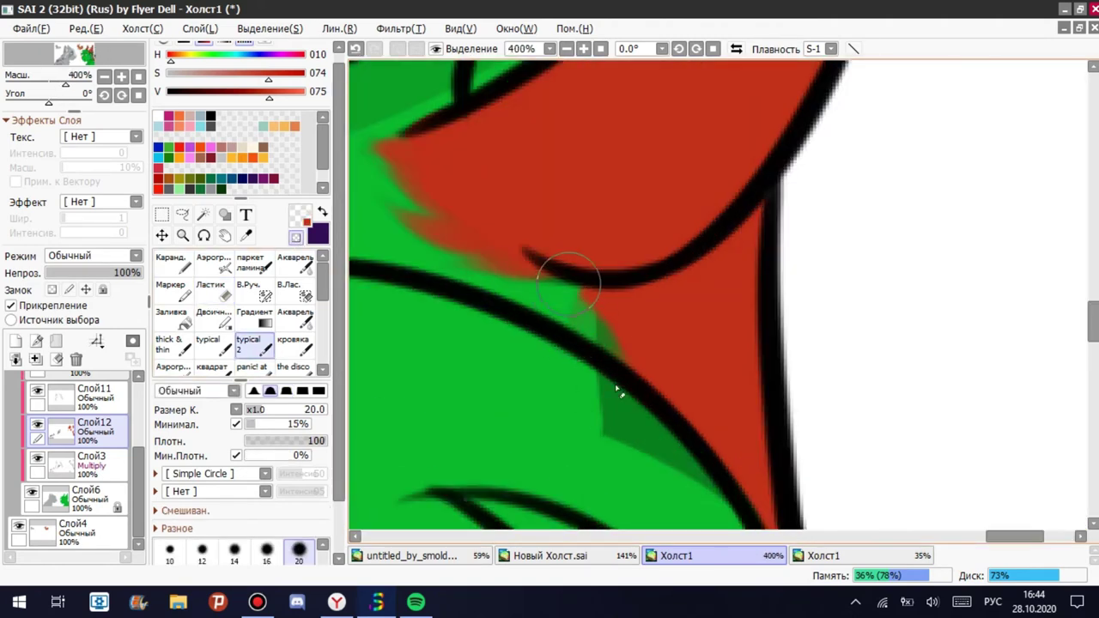
scroll(617, 391, "down", 5)
scroll(781, 369, "up", 2)
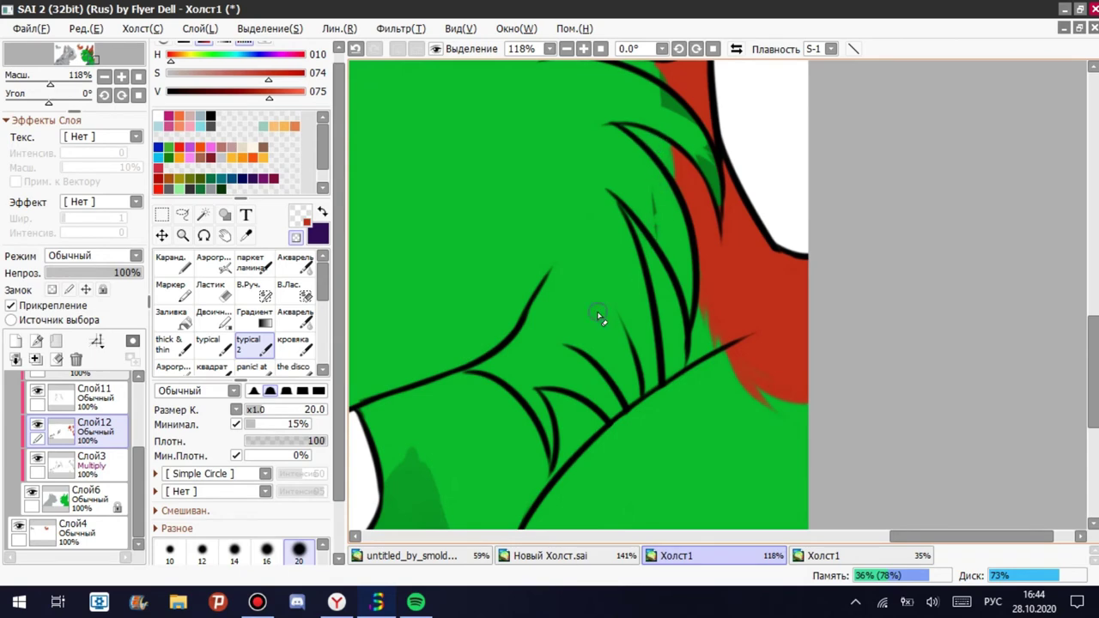
scroll(637, 137, "up", 2)
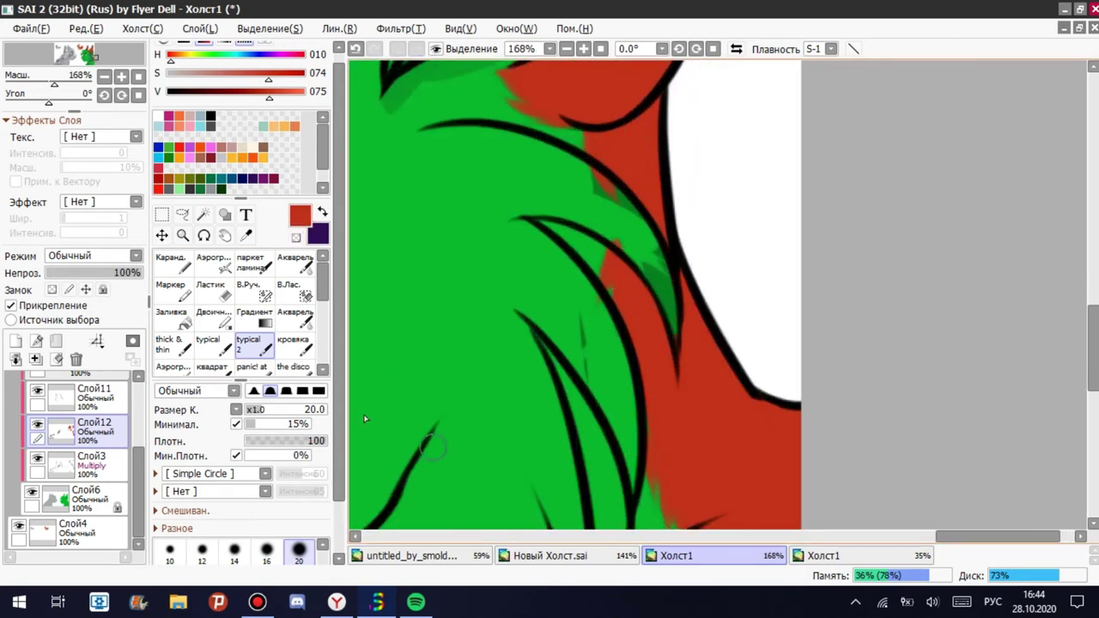
key("e")
scroll(589, 181, "down", 8)
scroll(583, 261, "up", 9)
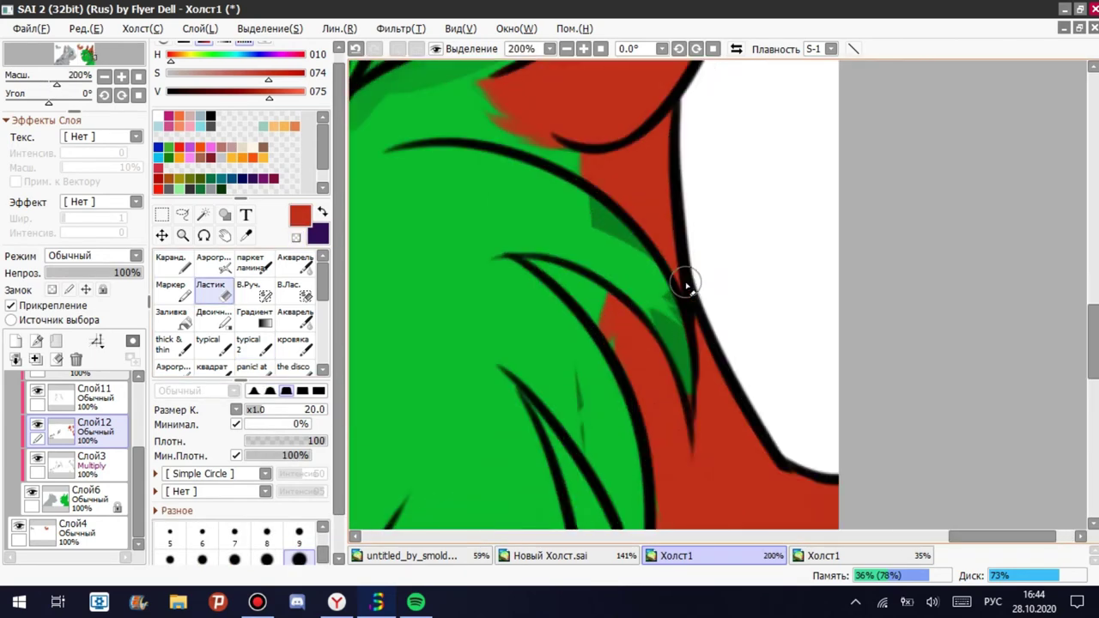
key("e")
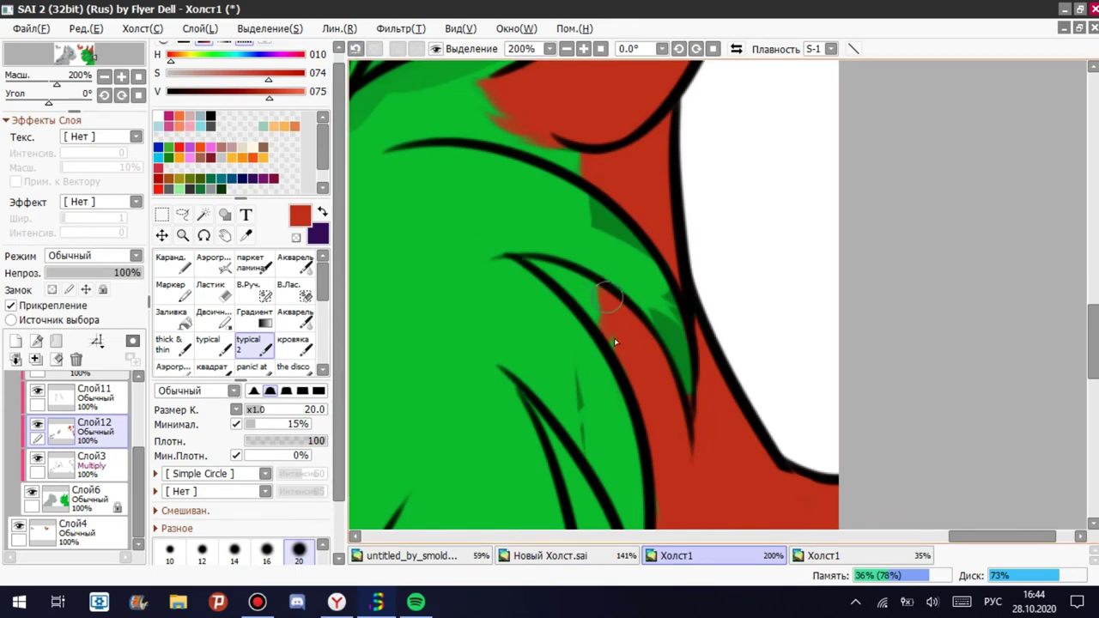
scroll(645, 255, "down", 11)
scroll(645, 255, "up", 9)
scroll(601, 257, "down", 7)
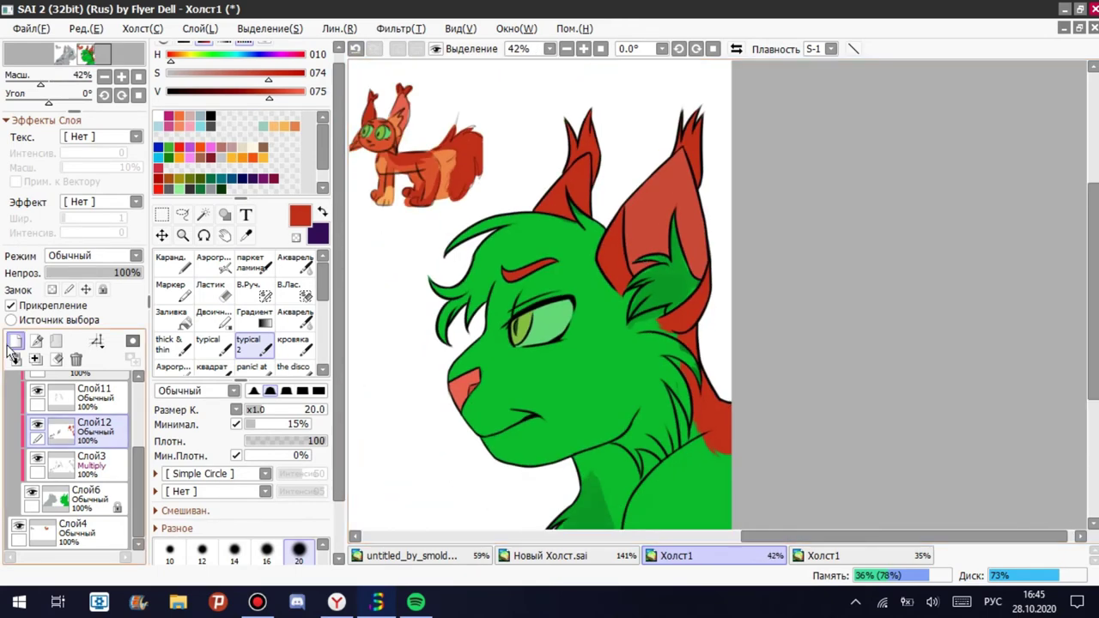
Add a new layer beneath Слой12 and paint the green cat's ear tuft in the reference cat's light orange with the Pencil at size 40.
scroll(516, 240, "down", 1)
key("ctrl+shift+n")
key("alt")
left_click(477, 222)
scroll(477, 222, "up", 10)
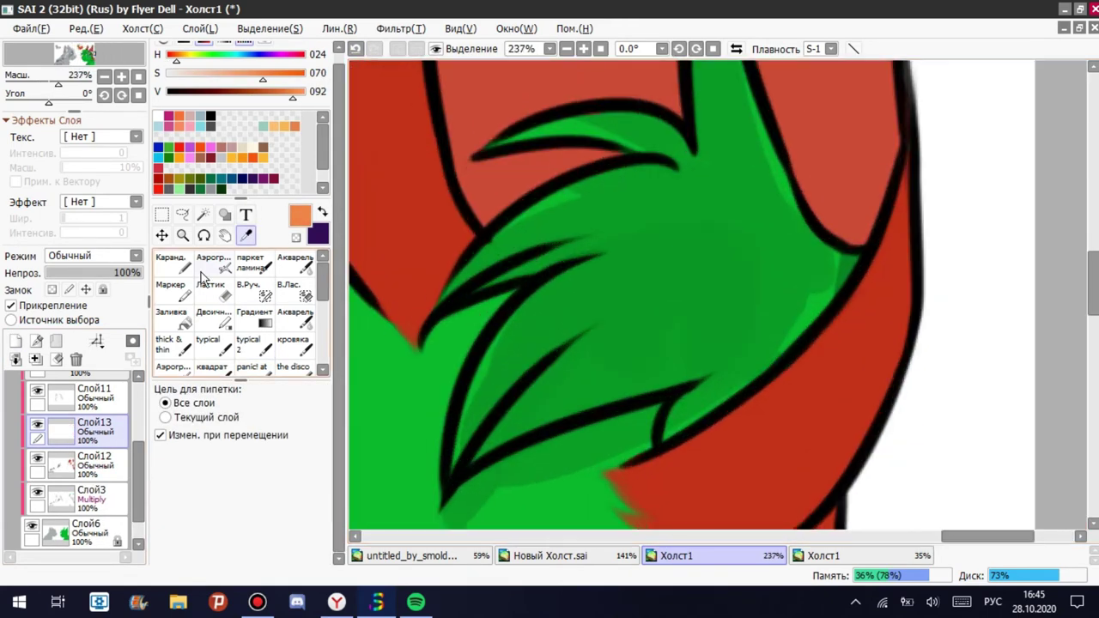
left_click_drag(421, 451, 730, 378)
left_click_drag(814, 290, 729, 410)
left_click_drag(652, 361, 450, 307)
left_click_drag(601, 318, 506, 258)
scroll(590, 356, "down", 3)
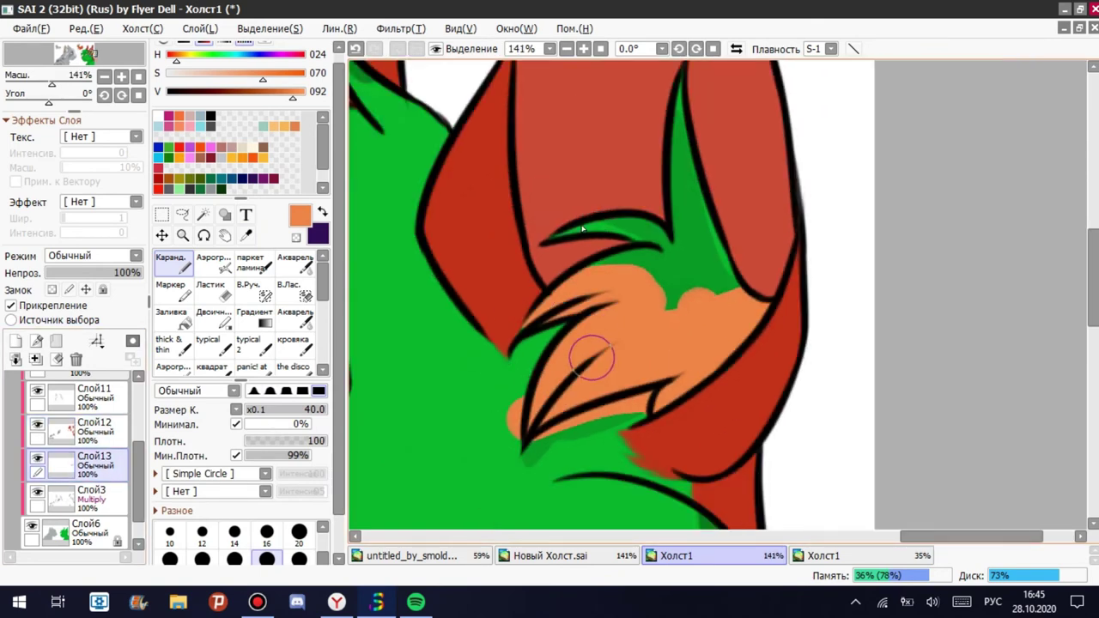
mouse_move(590, 356)
left_mouse_down()
mouse_move(574, 231)
mouse_move(710, 209)
left_mouse_up()
Clean up the orange along the ear tuft's lower edge with the Pencil at size 20 in transparent colour.
scroll(709, 209, "up", 6)
key("bracketleft")
key("bracketleft")
key("bracketleft")
key("bracketleft")
key("e")
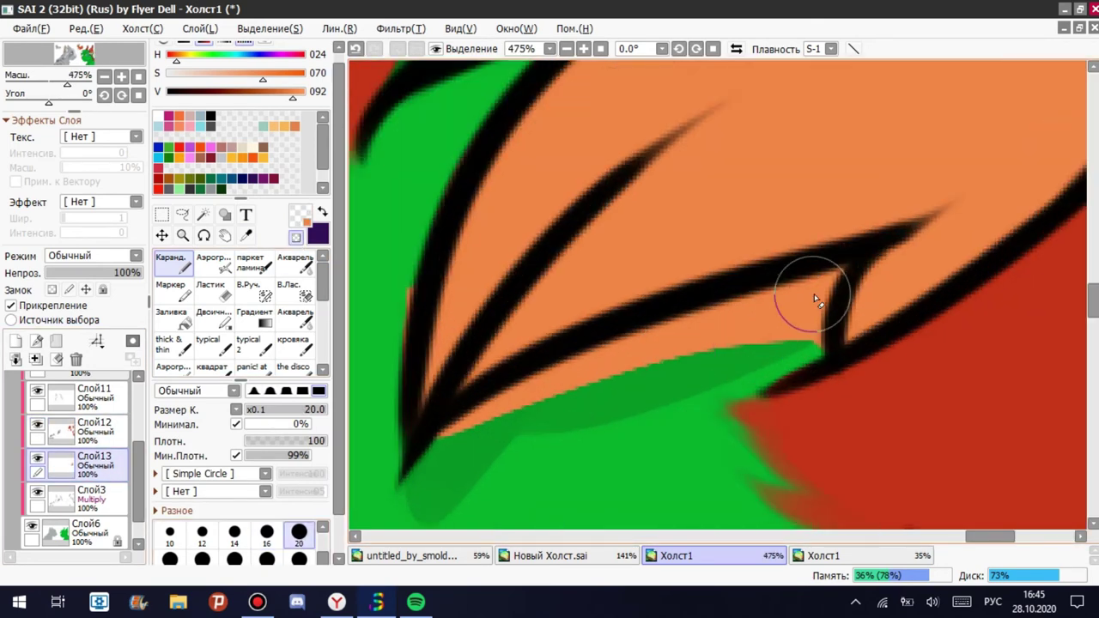
left_click_drag(817, 301, 436, 479)
Outline the chest patch on the front of the green cat's neck with the Pencil at size 20 and fill it orange.
scroll(435, 479, "down", 8)
scroll(456, 401, "up", 5)
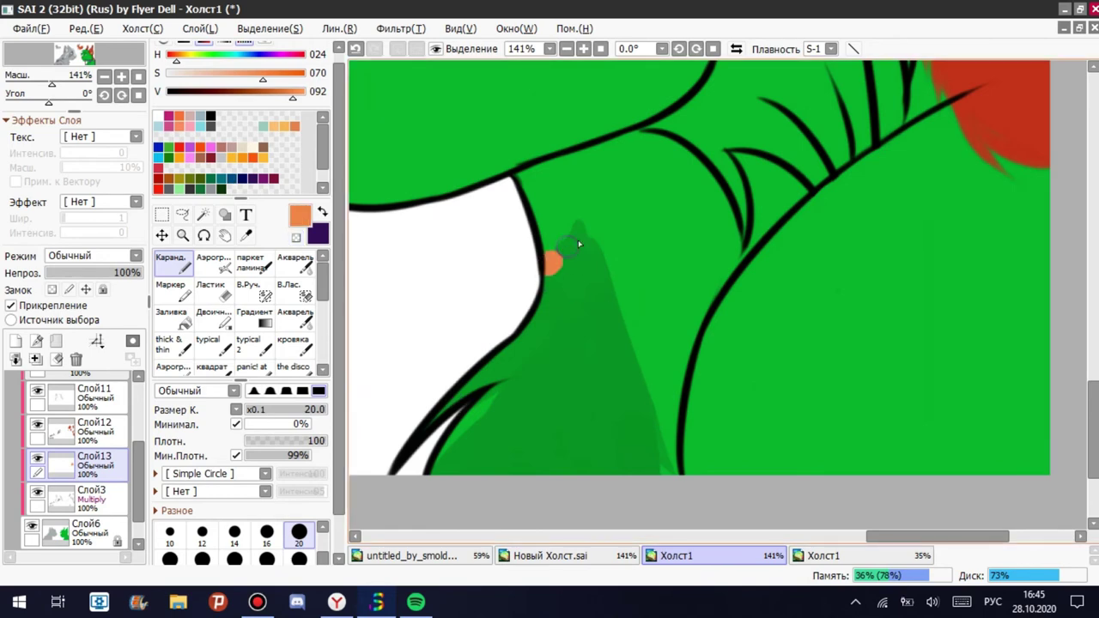
left_click_drag(578, 244, 663, 467)
scroll(599, 246, "up", 3)
scroll(429, 404, "down", 3)
key("g")
left_click(577, 397)
Fray the orange chest patch's upper and rear edges into fur tufts with the typical 2 brush at size 20.
scroll(625, 229, "up", 1)
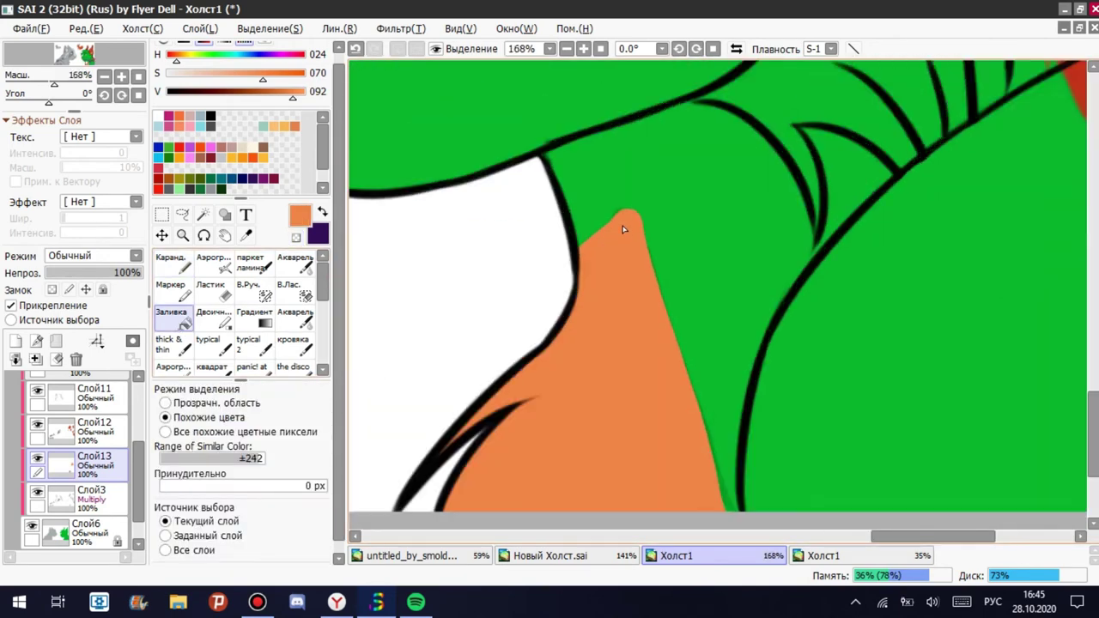
scroll(624, 229, "up", 3)
key("b")
left_click_drag(631, 207, 554, 230)
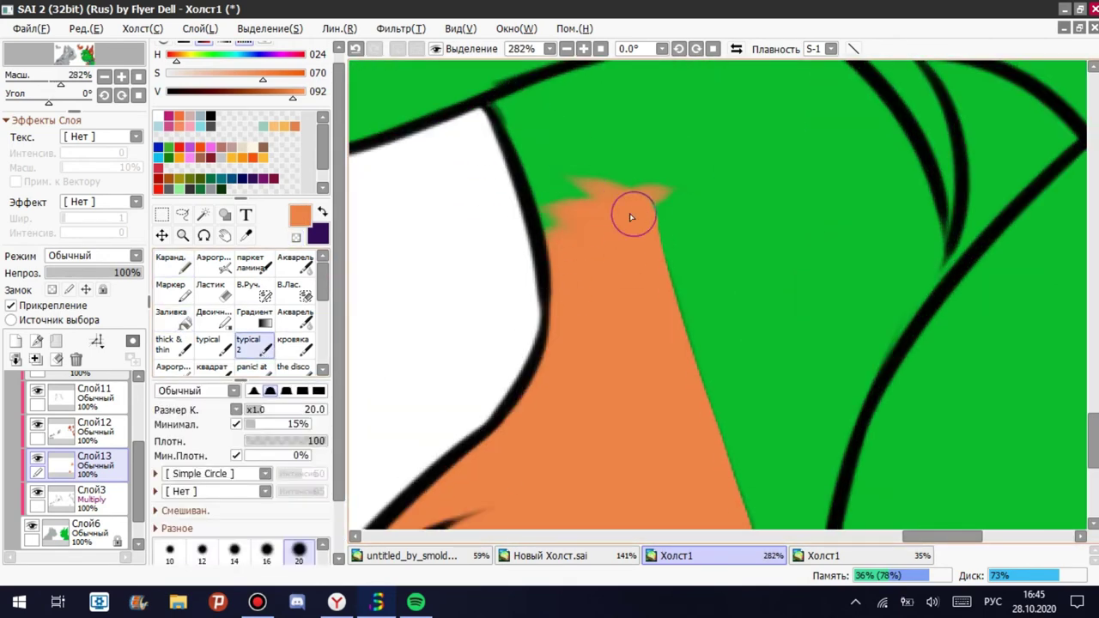
scroll(696, 329, "down", 2)
key("minus")
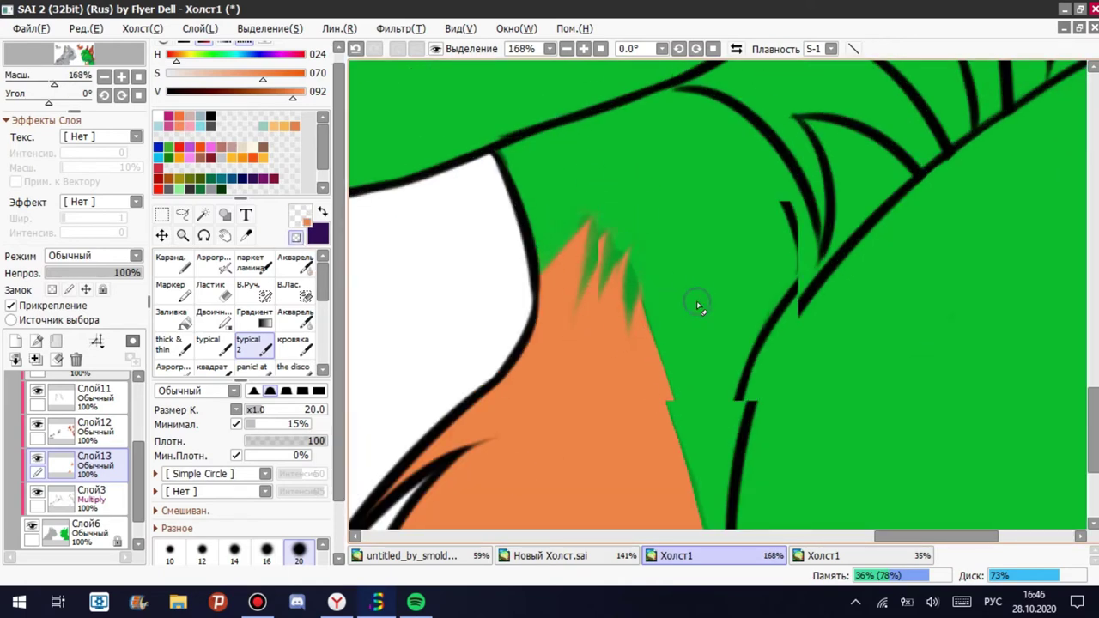
scroll(697, 300, "down", 1)
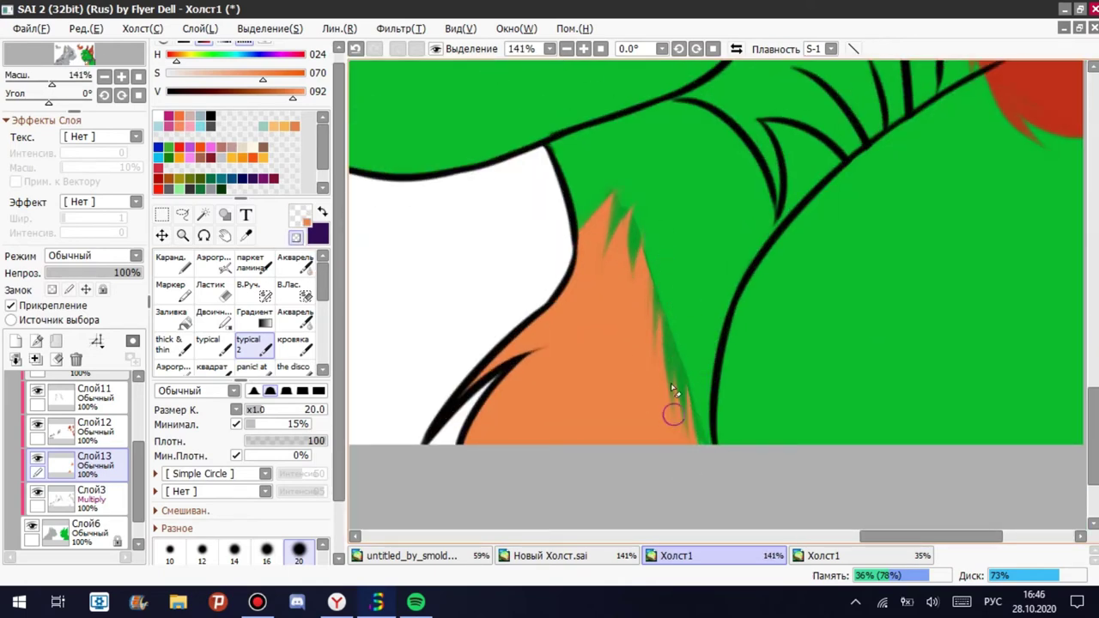
scroll(625, 524, "down", 3)
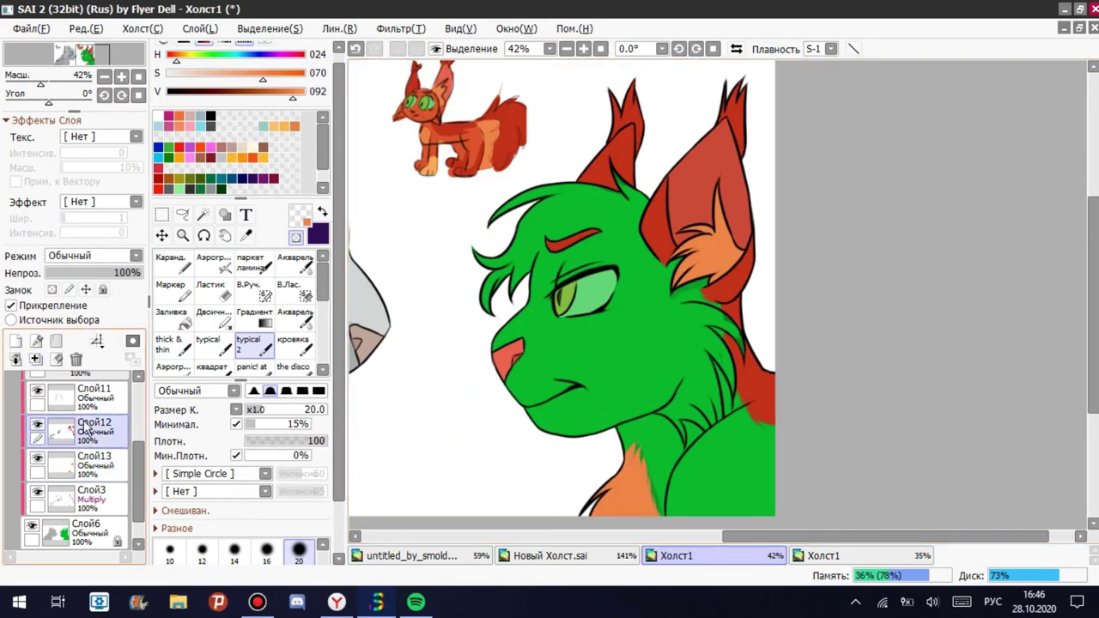
Merge Слой13 with Слой12, and repaint the green cat's base on Слой6 in the reference's orange-red with the binary pen at size 700.
left_click(36, 359)
left_click(213, 312)
scroll(666, 359, "down", 1)
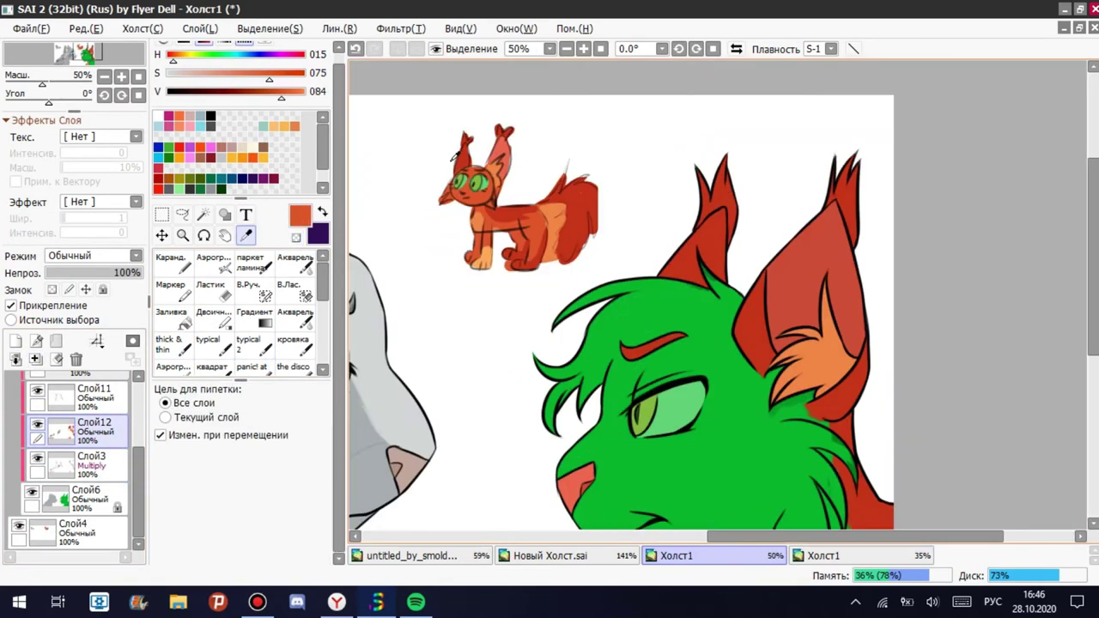
left_click(37, 423)
left_click(86, 496)
scroll(942, 393, "up", 9)
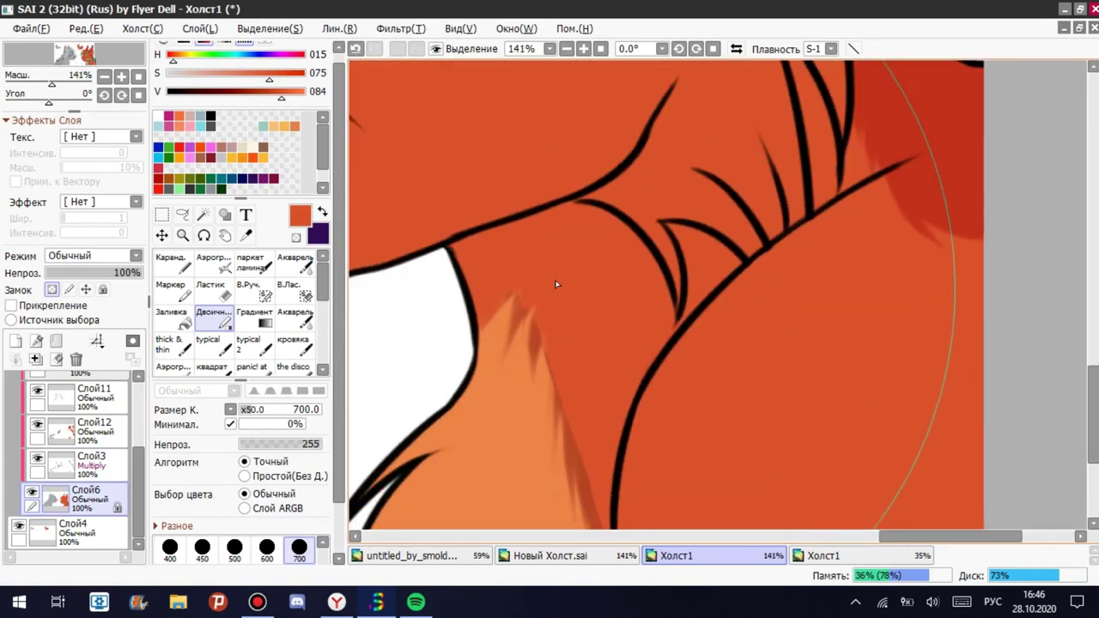
Merge the Multiply layer Слой3 into the base colour layer Слой6.
left_click(37, 423)
left_click(86, 464)
key("ctrl+e")
Paint the orange-red spill on the grey cat's muzzle back to its sampled base grey.
scroll(836, 389, "down", 6)
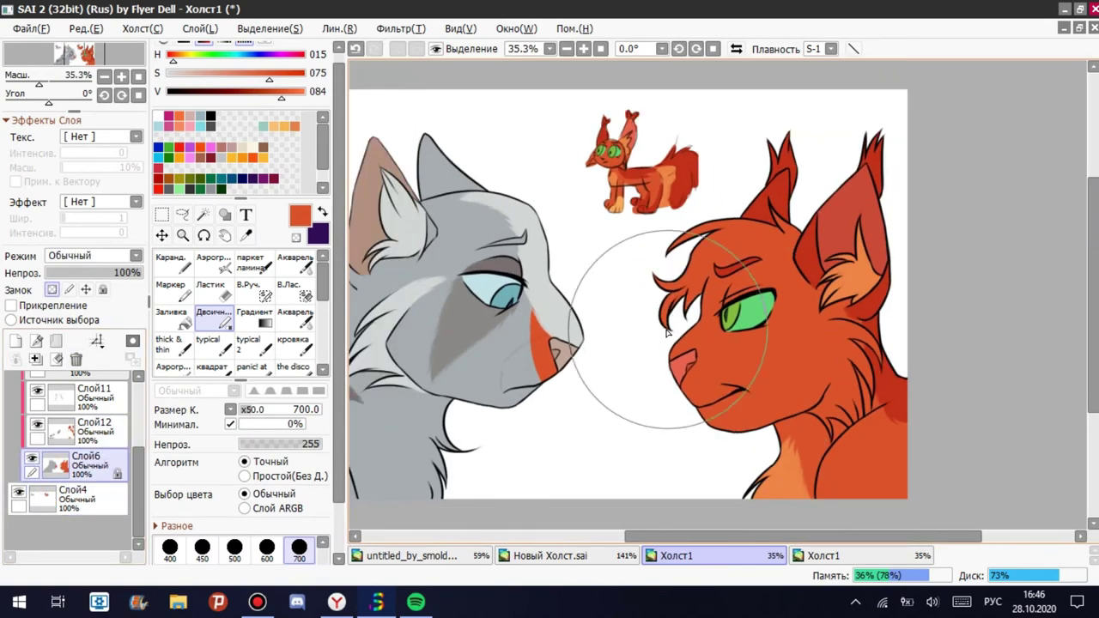
scroll(716, 241, "up", 3)
left_click(510, 323, "alt")
scroll(577, 412, "down", 4)
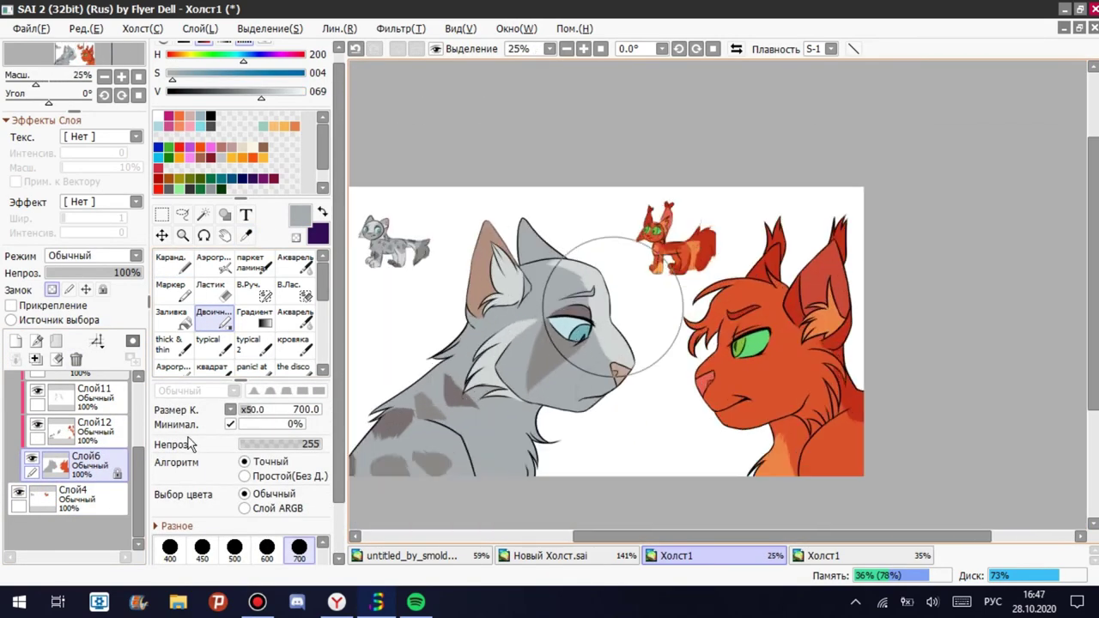
Remove the small reference cats and crop the canvas to a rectangle around both cats, trimming the empty strip above them.
scroll(77, 430, "up", 1)
left_click(85, 397)
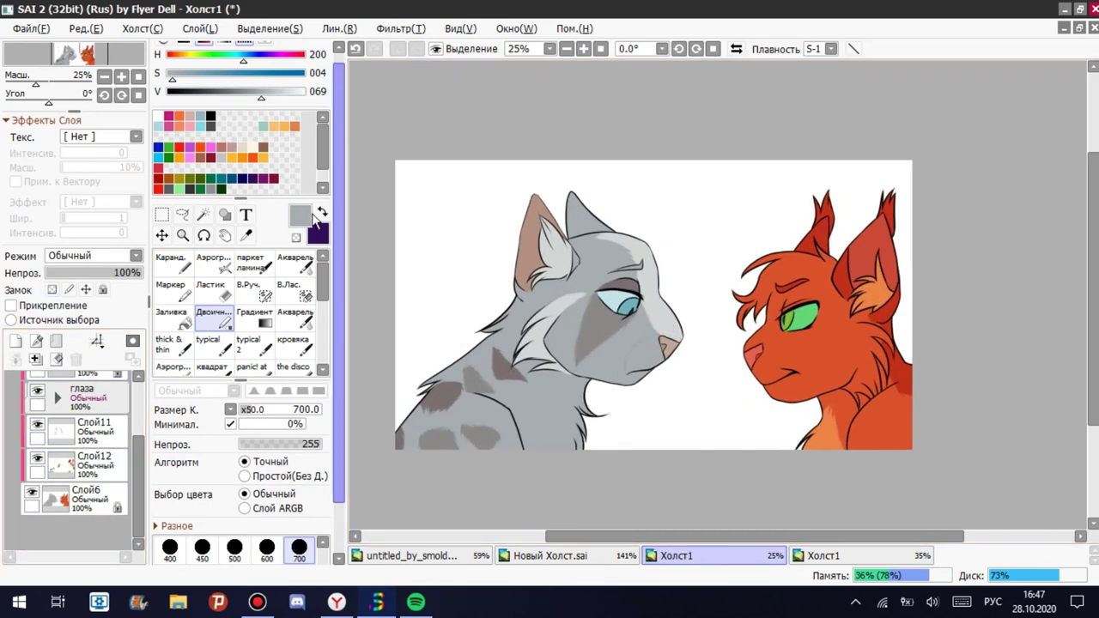
key("m")
left_click_drag(396, 180, 913, 450)
left_click(142, 28)
left_click(249, 89)
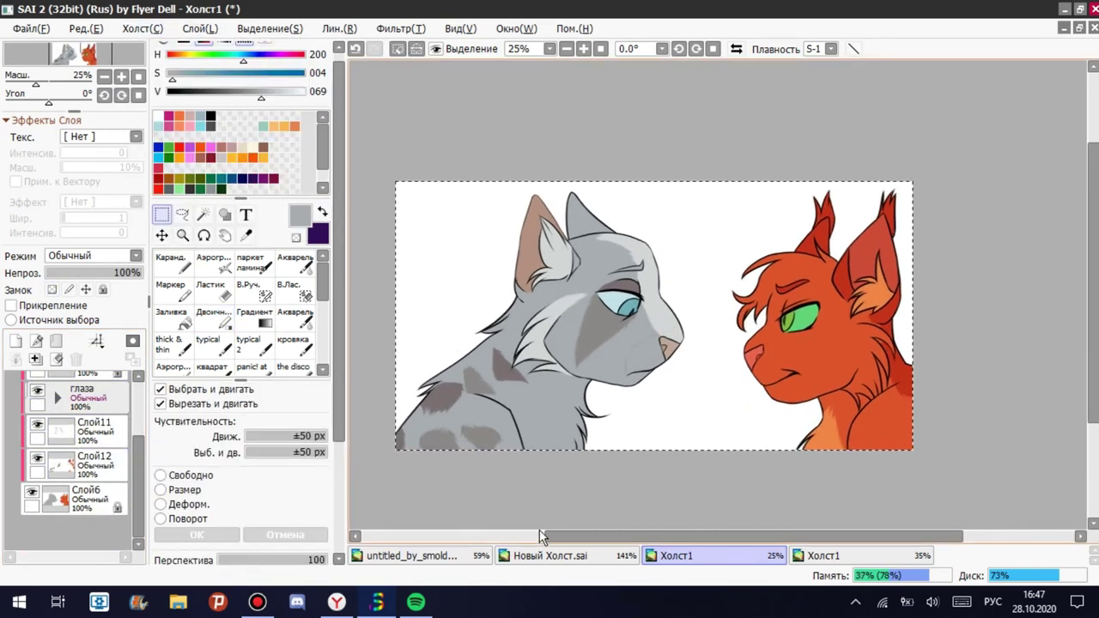
key("ctrl+d")
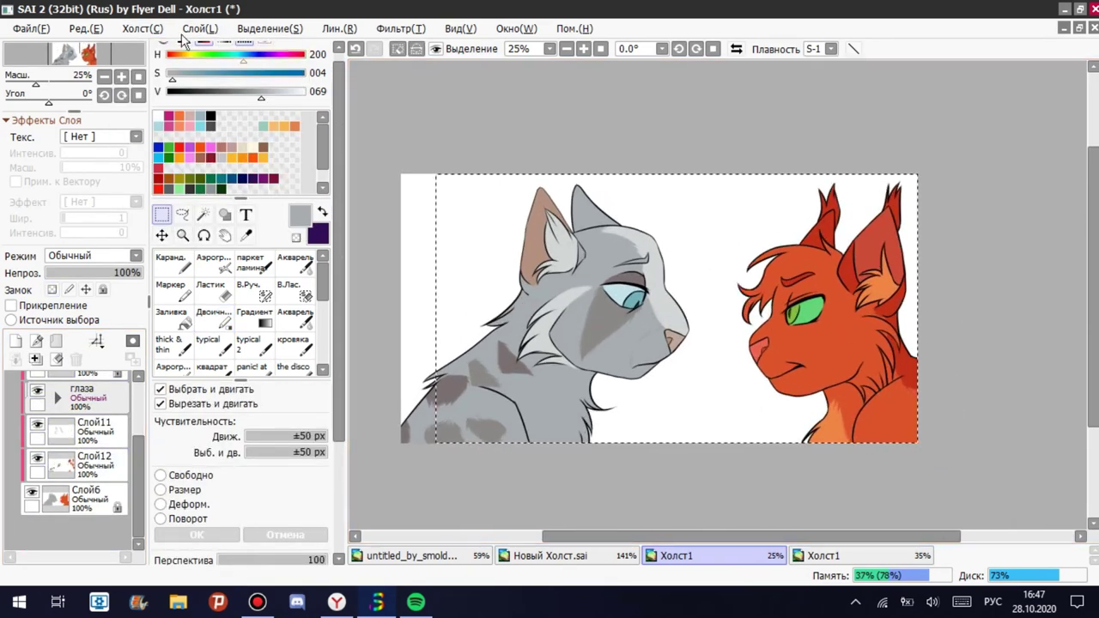
left_click(270, 28)
left_click(257, 602)
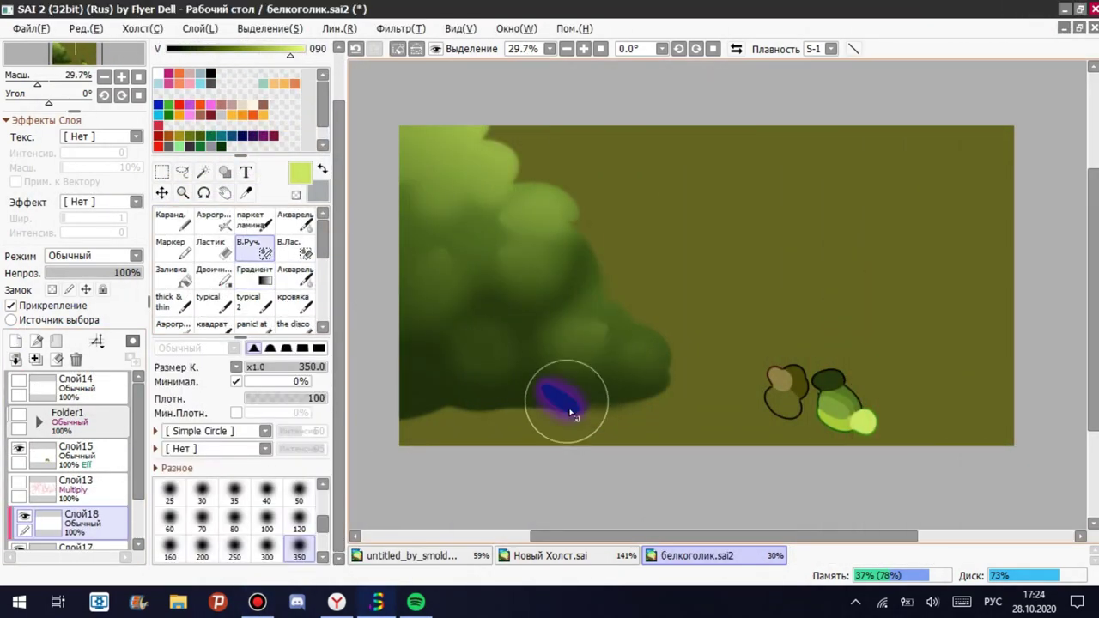
Try a green circular gradient in the selected patch under the bush on Слой18 of белкоголик.sai2.
left_click(170, 275)
left_click(254, 274)
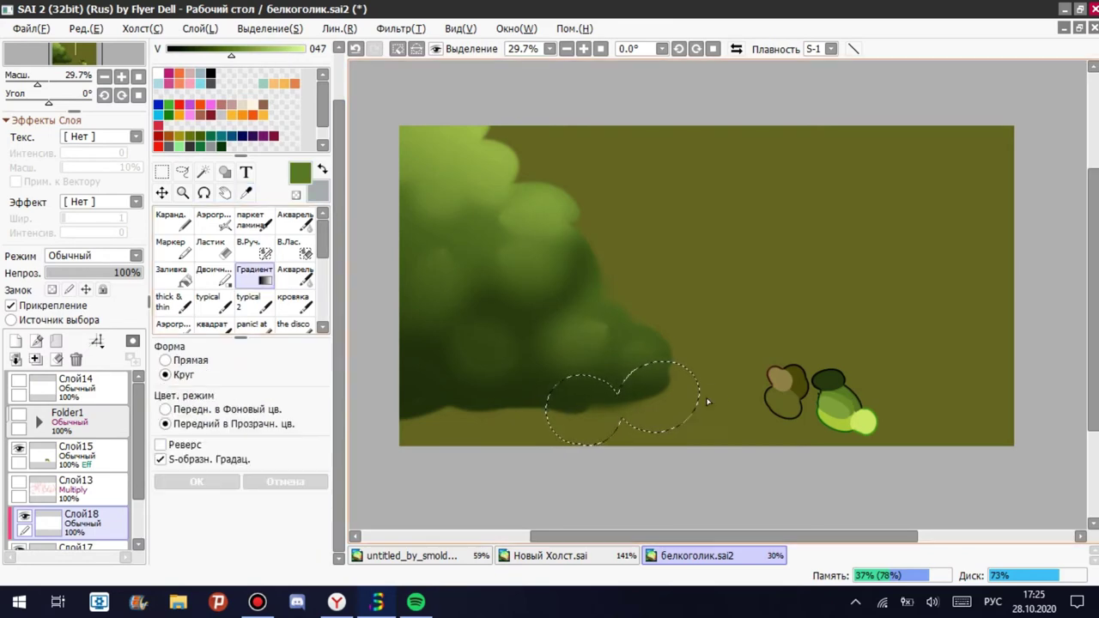
left_click_drag(462, 440, 743, 526)
key("Return")
scroll(913, 228, "down", 2)
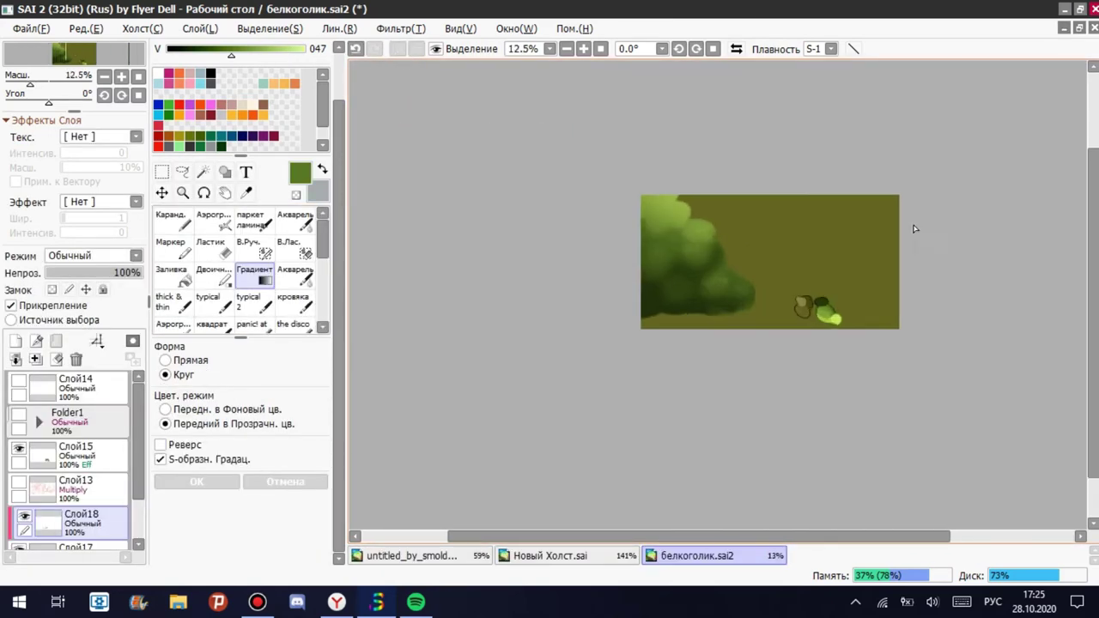
scroll(913, 228, "up", 2)
scroll(73, 464, "down", 2)
Move Слой18 below the bush layer Слой17 and select the ground strip across the canvas with the selection brush at size 350.
left_click(19, 423)
left_click_drag(65, 506, 67, 513)
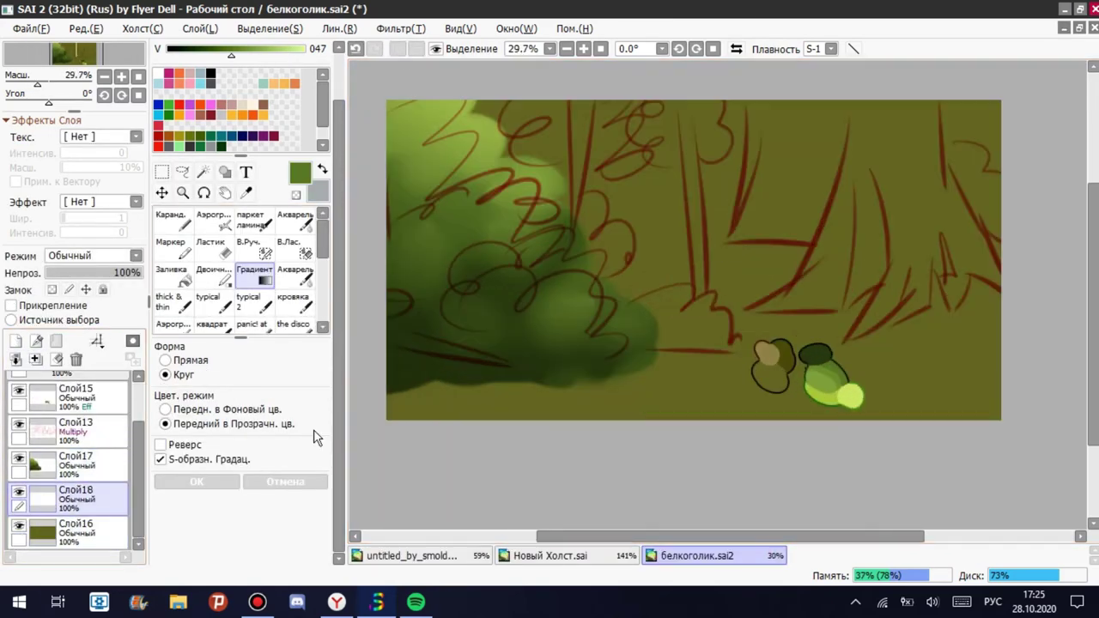
left_click(258, 253)
left_click(19, 424)
mouse_move(589, 358)
left_mouse_down()
mouse_move(633, 358)
mouse_move(692, 393)
mouse_move(357, 369)
left_mouse_up()
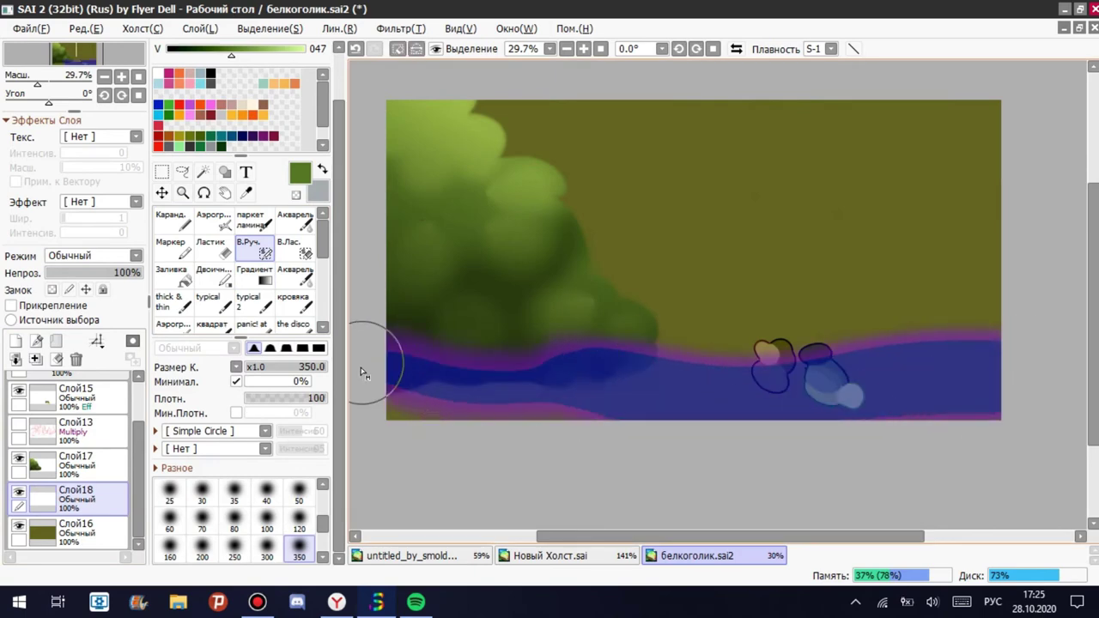
Apply a linear dark olive gradient (H 61, S 19, V 29) fading to transparent diagonally across the selected ground on Слой18.
left_click(246, 192)
key("g")
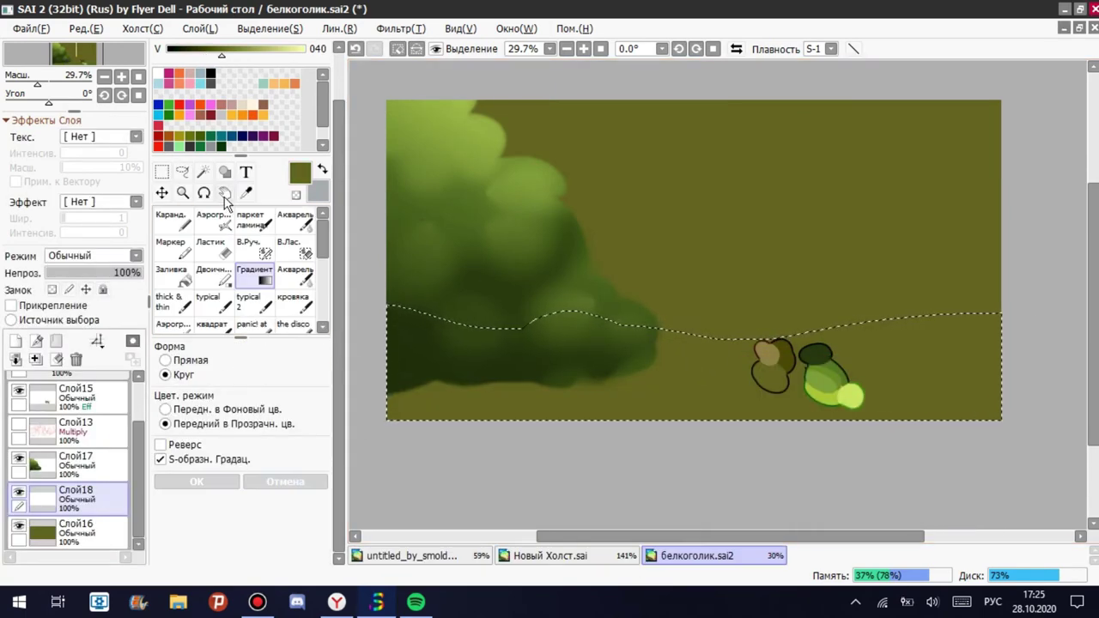
left_click_drag(760, 270, 727, 527)
left_click(165, 360)
scroll(241, 129, "up", 2)
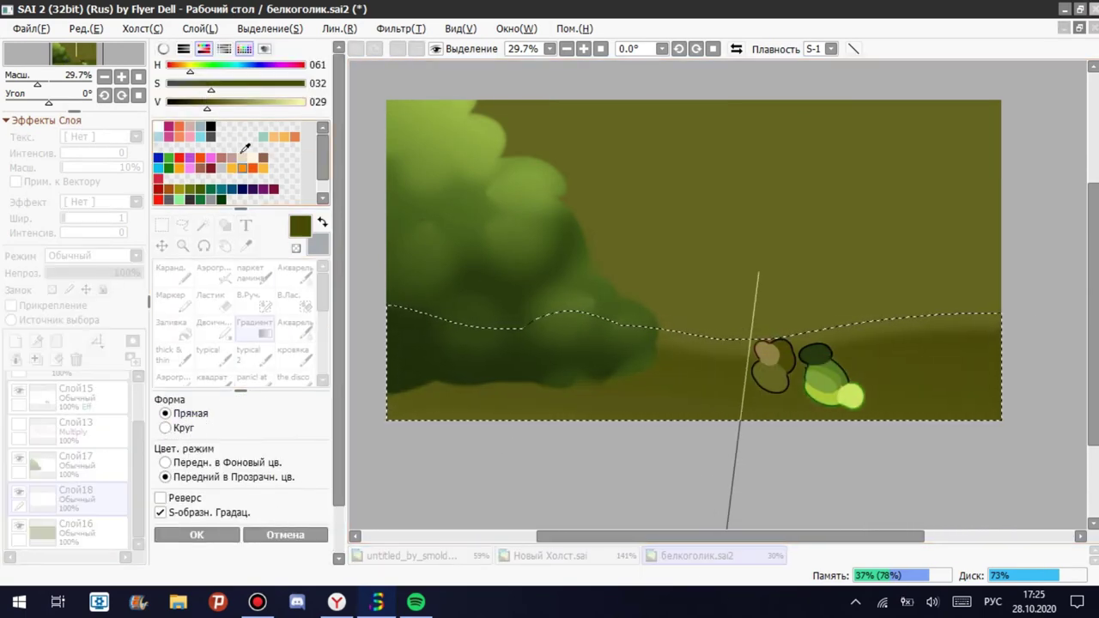
key("Escape")
left_click_drag(351, 103, 888, 418)
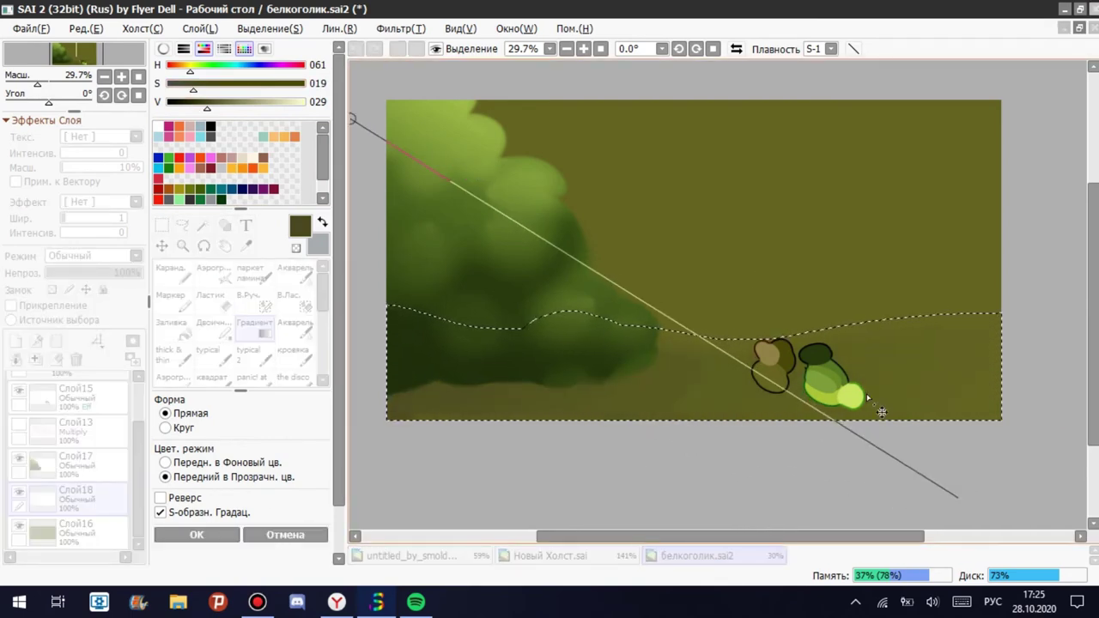
left_click(197, 535)
Set the ground shading layer to Multiply with reduced opacity, clear the selection, and merge the layer into the background Слой16.
left_click(94, 255)
left_click(86, 331)
left_click_drag(71, 268, 57, 273)
left_click(399, 49)
scroll(95, 255, "up", 4)
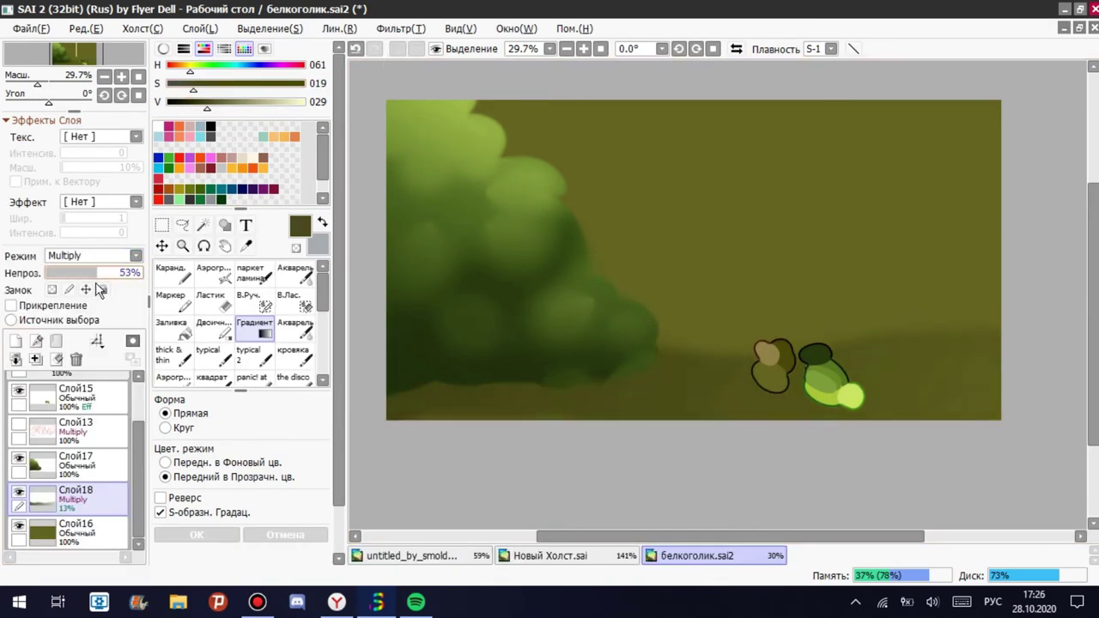
left_click(76, 359)
left_click(19, 425)
left_click(19, 425)
Paint a second bush behind the large one on a new layer in the bush's dark green with typical 2 at size 120.
left_click(16, 341)
left_click(405, 301, "alt")
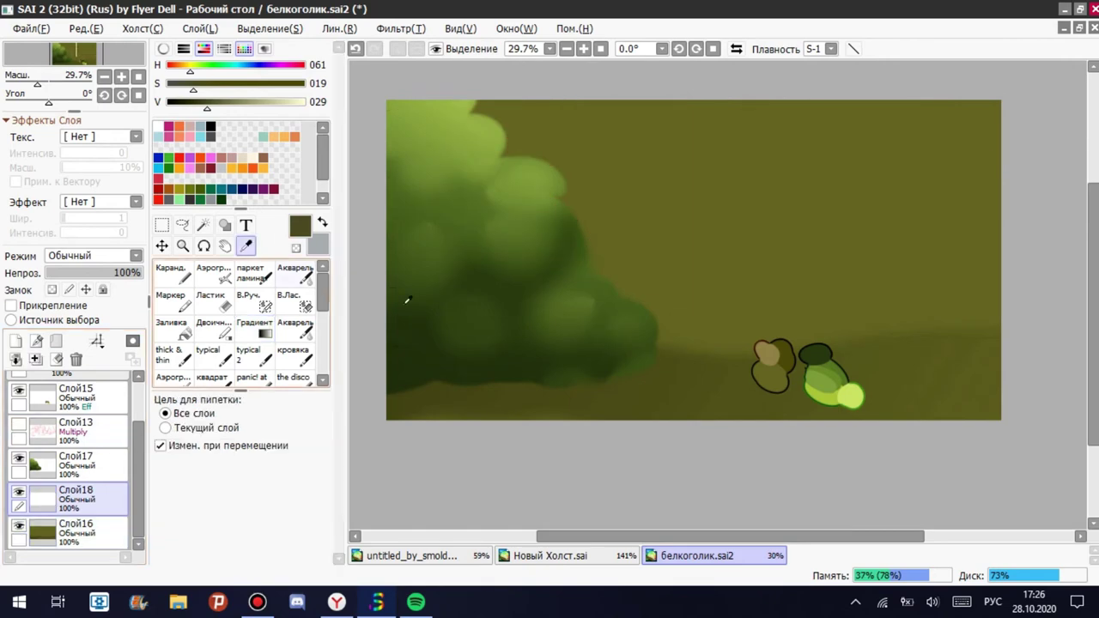
left_click(248, 354)
left_click_drag(649, 301, 721, 332)
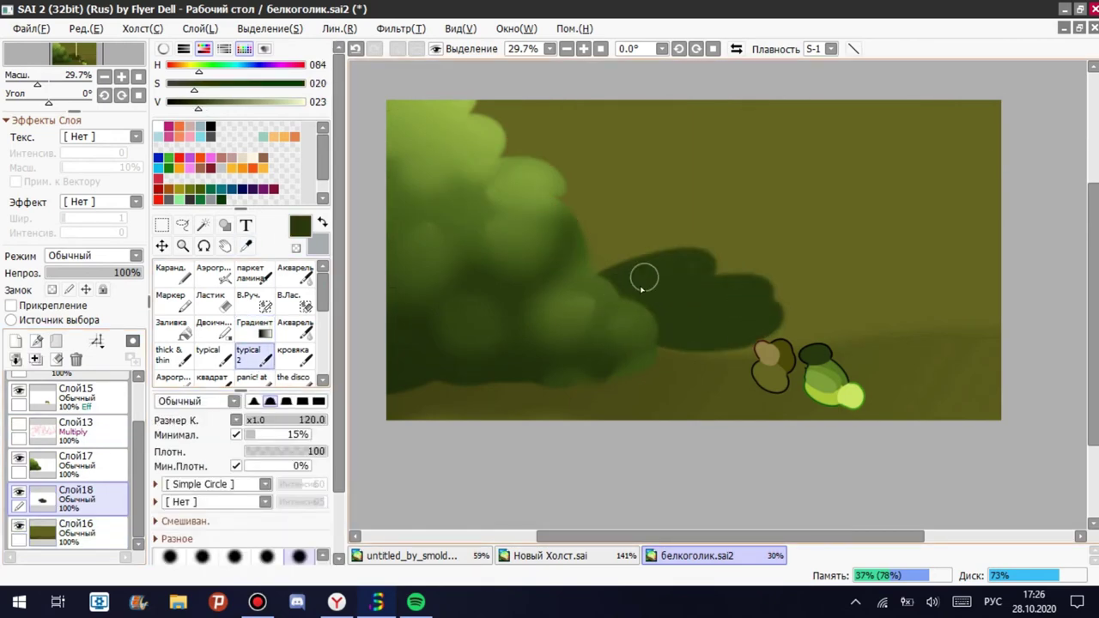
Add a clipped layer above the second bush and lighten the bush's upper part with a circular green gradient inside a brushed selection.
left_click(16, 341)
left_click(10, 305)
left_click(515, 198, "alt")
left_click(248, 301)
mouse_move(602, 257)
left_mouse_down()
mouse_move(744, 287)
mouse_move(662, 318)
left_mouse_up()
key("g")
left_click_drag(614, 380, 614, 226)
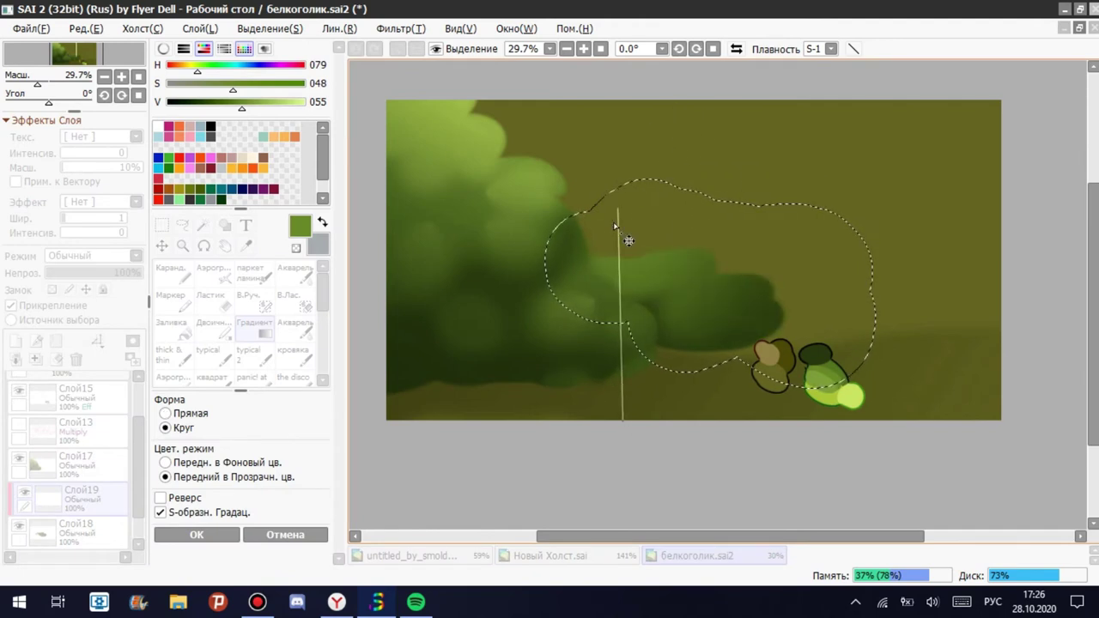
left_click(197, 535)
Lighten the second bush's upper part on clipped Слой19 with a circular yellow-green gradient (H 71, S 67, V 78) inside a brushed selection.
left_click(77, 528)
left_click(601, 277, "alt")
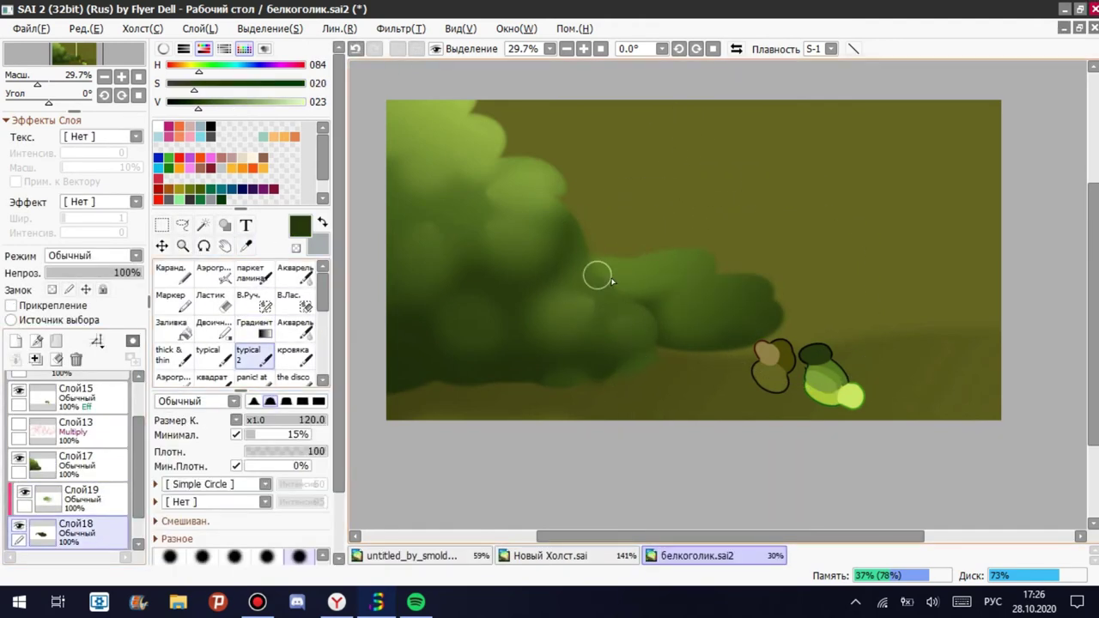
left_click(82, 498)
left_click(248, 300)
mouse_move(601, 249)
left_mouse_down()
mouse_move(643, 232)
mouse_move(679, 267)
left_mouse_up()
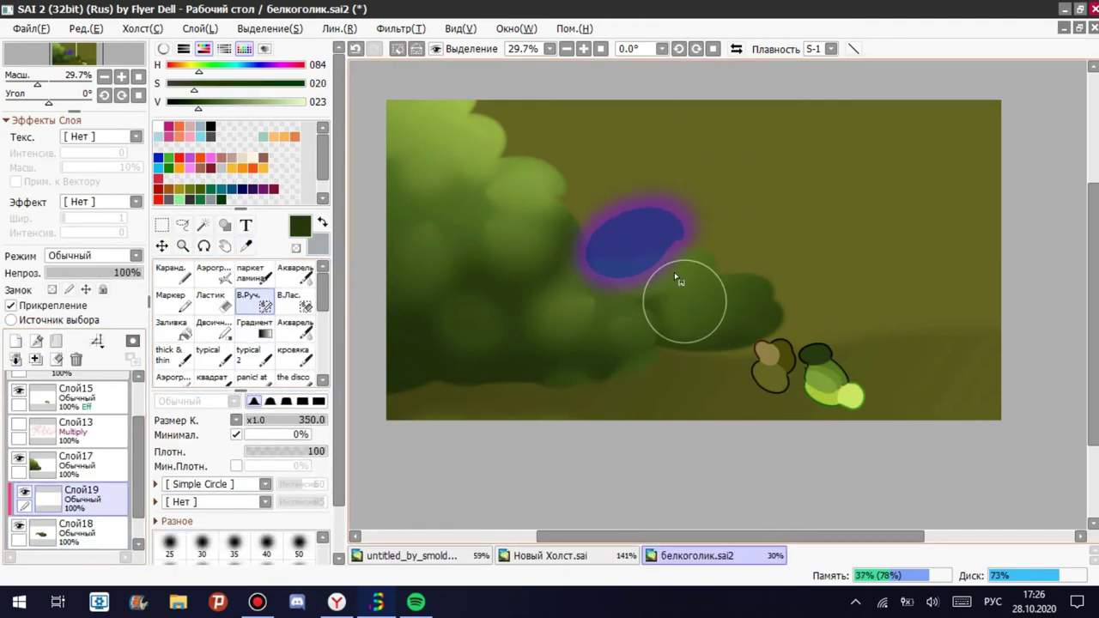
key("g")
left_click(512, 300, "alt")
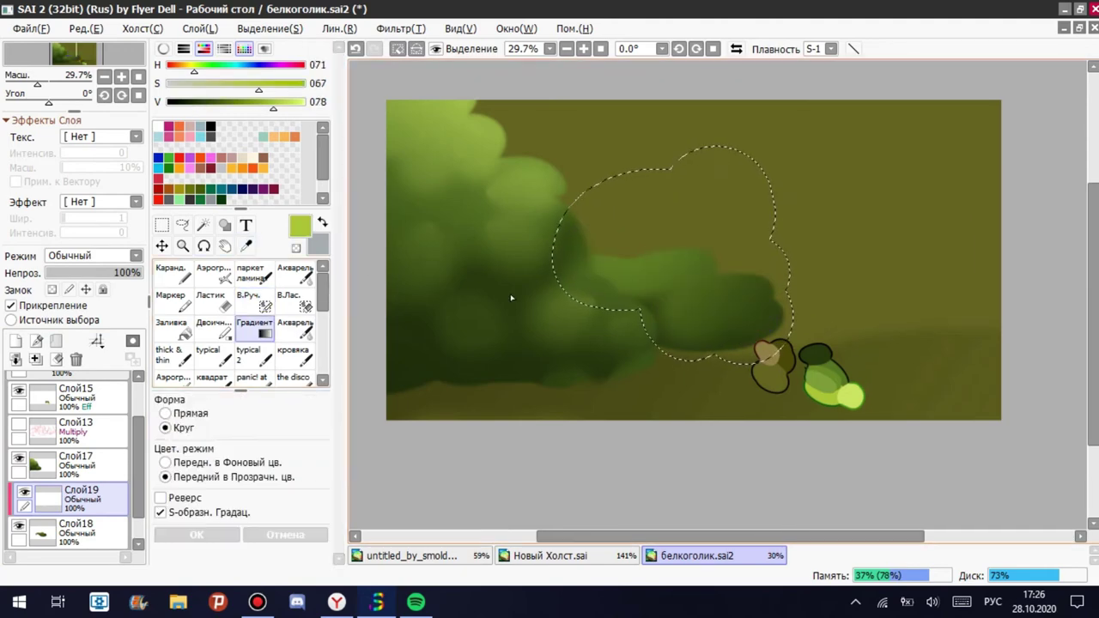
left_click_drag(571, 162, 737, 378)
left_click(232, 538)
key("ctrl+d")
Recolour the second bush's highlight to light orange (H 36, S 55, V 97) and blend it down in Overlay mode at reduced opacity.
left_click(284, 136)
left_click(210, 326)
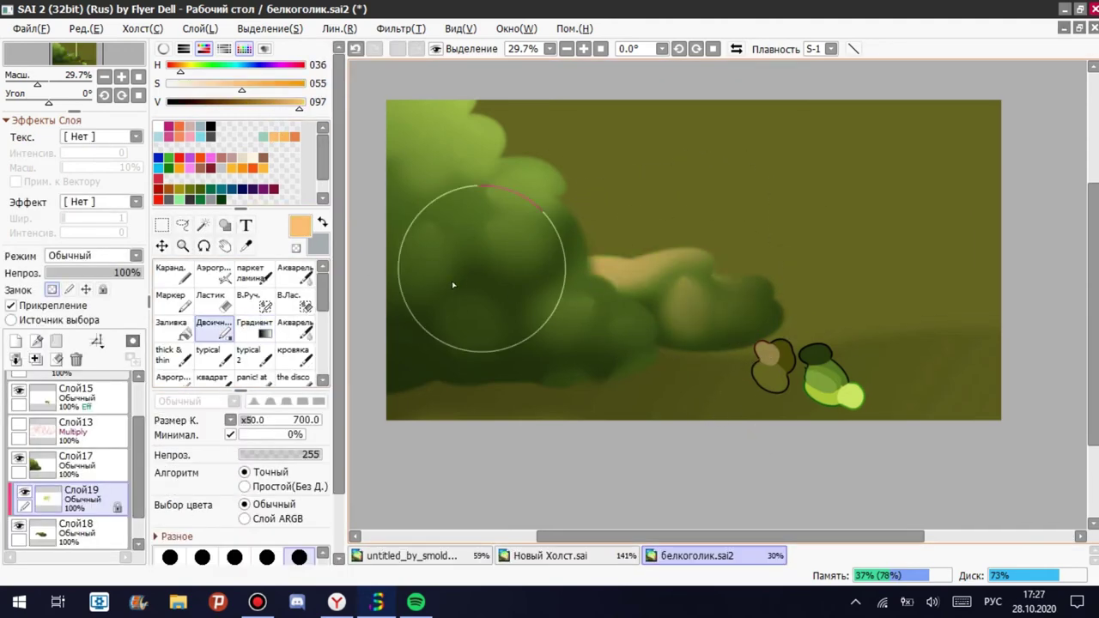
left_click(92, 255)
left_click(52, 307)
left_click(62, 271)
left_click(75, 359)
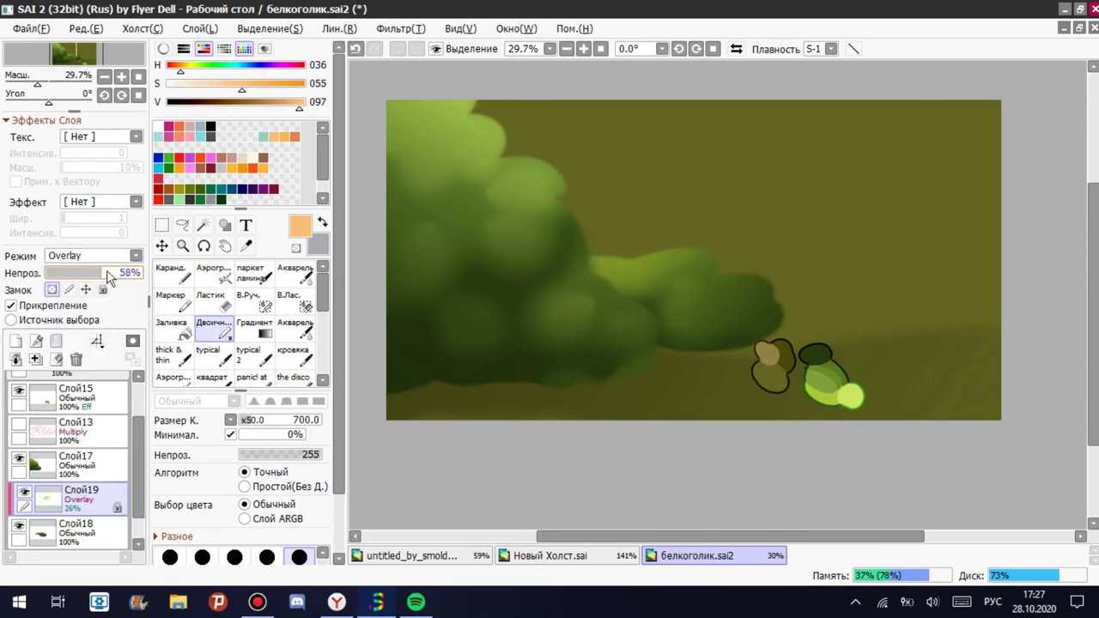
Paint a forked tree trunk behind the bushes on a new layer above Слой16, using dark olive (H 61, S 44, V 24) and typical 2.
left_click(77, 498)
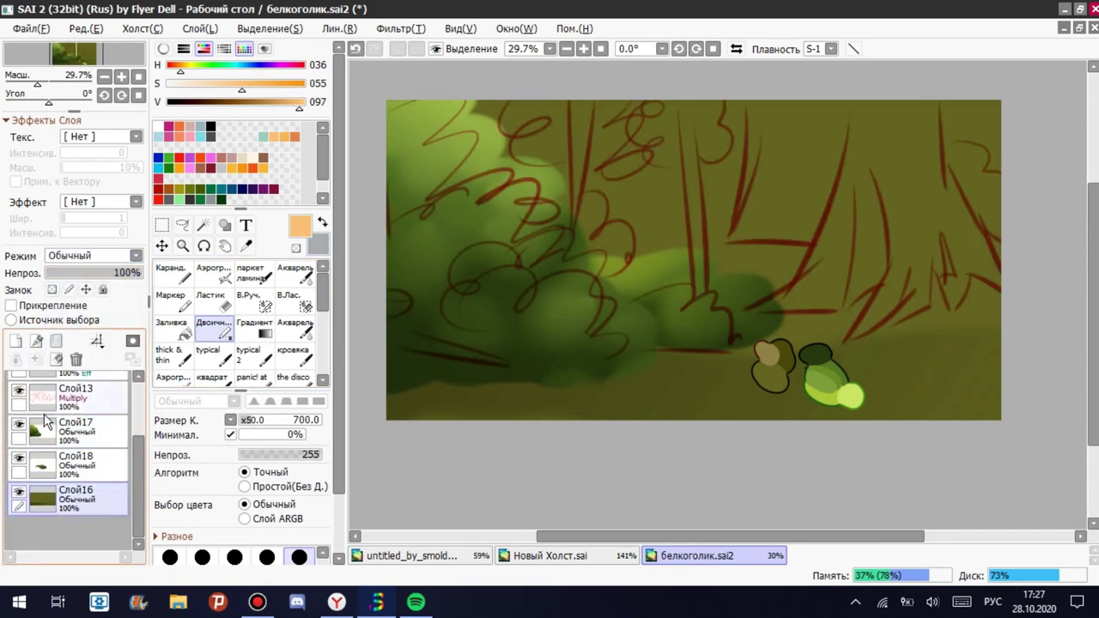
left_click(15, 341)
left_click(246, 246)
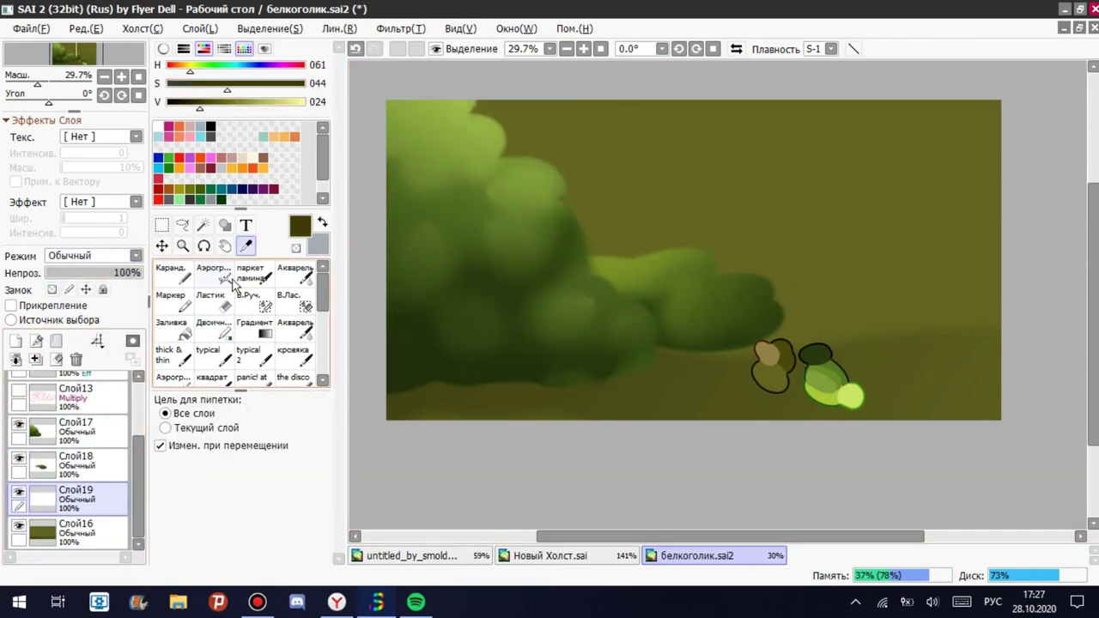
left_click(250, 354)
left_click_drag(584, 222, 555, 81)
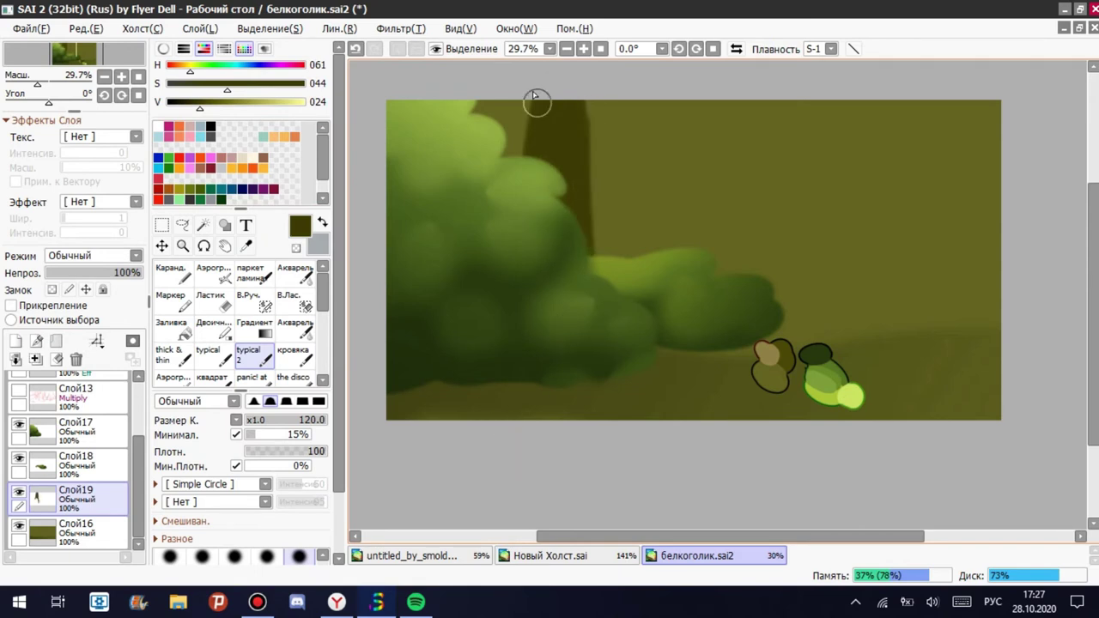
Add a clipped Multiply layer over the trunk and shade it with a circular dark olive gradient inside a brushed selection.
left_click(49, 305)
left_click(249, 298)
left_click_drag(545, 240, 565, 90)
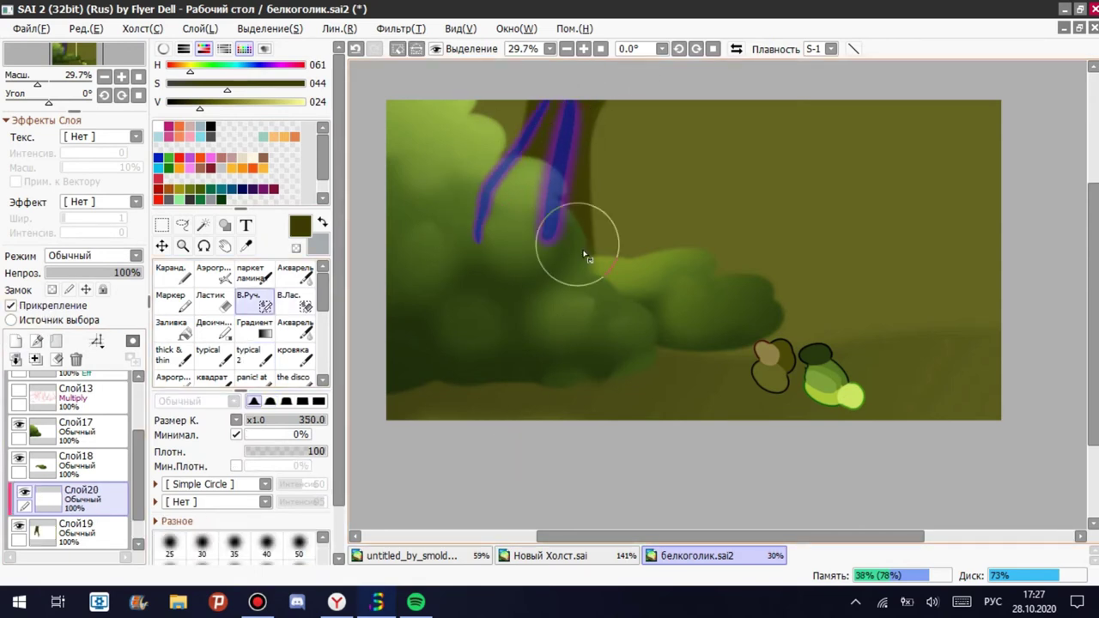
left_click(254, 327)
left_click_drag(602, 124, 494, 242)
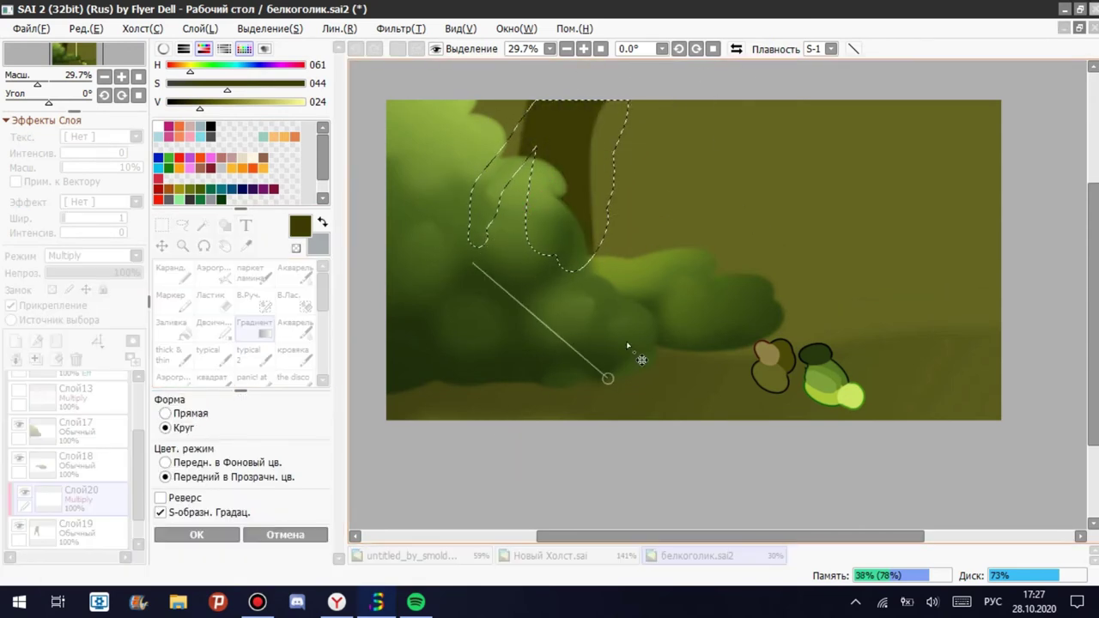
left_click_drag(574, 288, 596, 74)
key("Return")
Switch the trunk's clipped layer to Screen and apply a circular dark olive gradient within the existing selection.
left_click(99, 256)
left_click(99, 262)
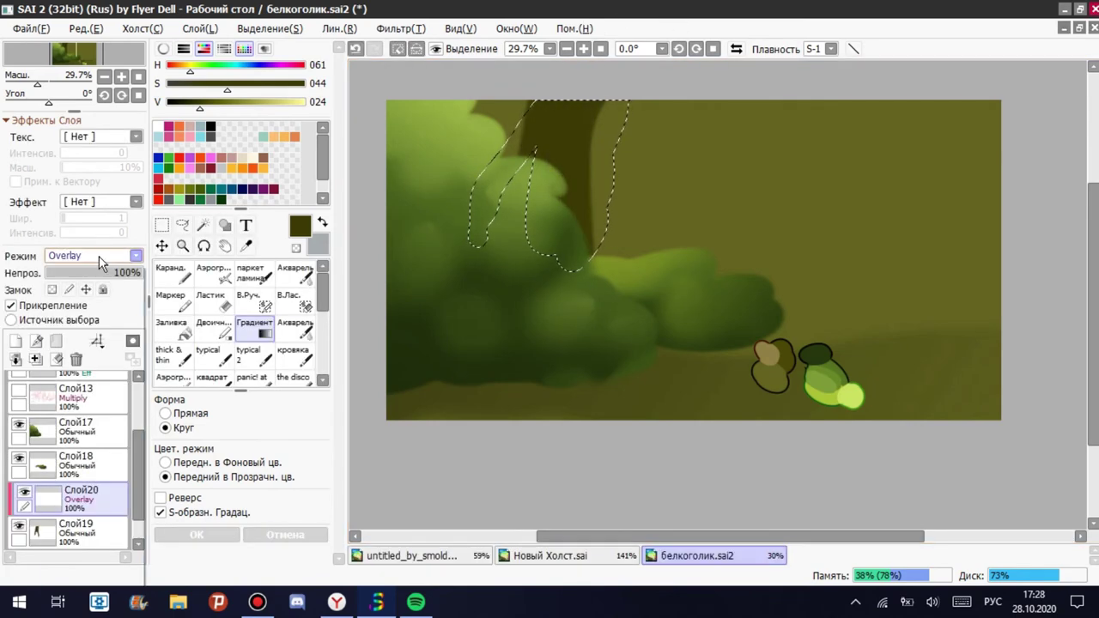
scroll(98, 256, "up", 1)
left_click_drag(548, 183, 650, 64)
left_click_drag(657, 185, 651, 62)
key("Return")
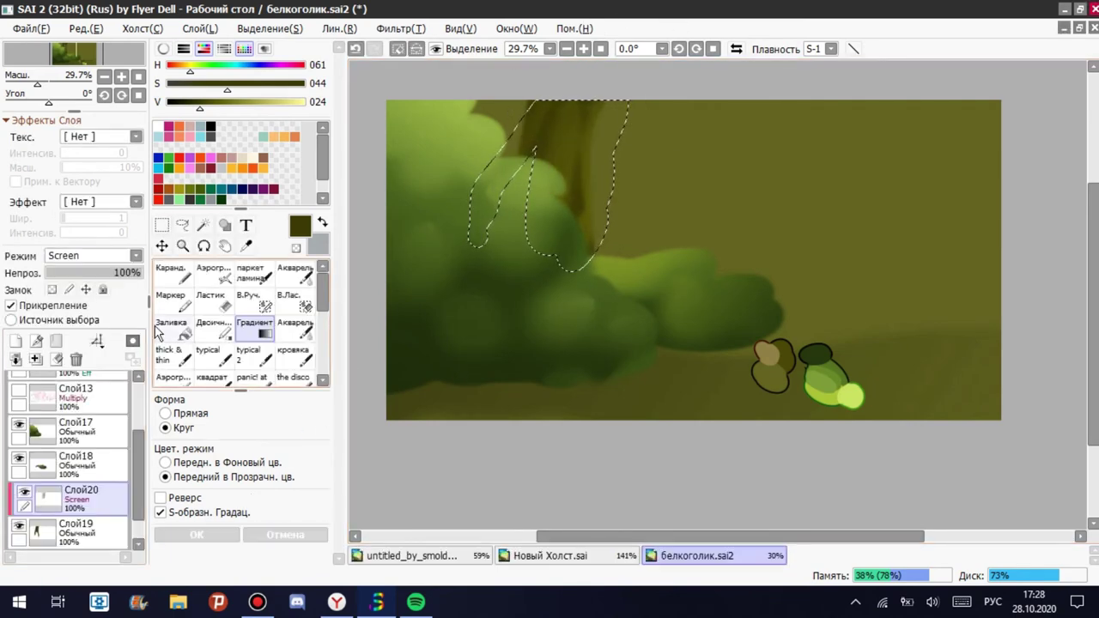
Shade the trunk with a circular gradient inside a new brushed selection on a clipped Multiply layer at 56% opacity, then deselect.
left_click(249, 296)
mouse_move(518, 182)
left_mouse_down()
mouse_move(555, 167)
mouse_move(722, 215)
left_mouse_up()
left_click(254, 327)
mouse_move(710, 91)
left_mouse_down()
mouse_move(545, 277)
mouse_move(591, 303)
left_mouse_up()
left_click(274, 526)
key("Return")
key("ctrl+d")
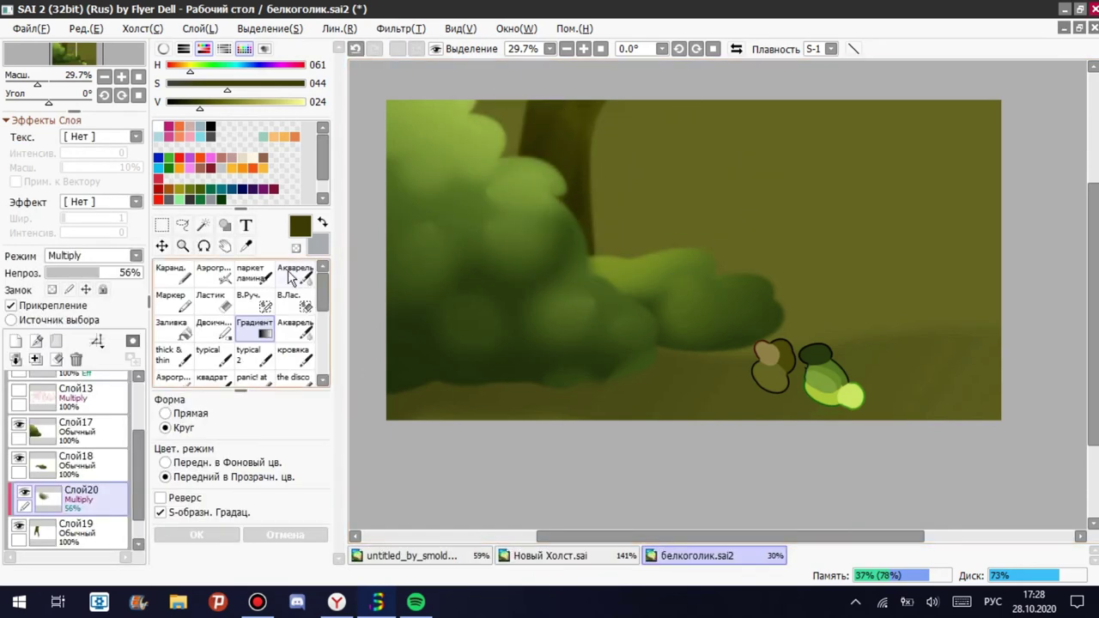
Darken the trunk's upper part with a circular dark olive gradient inside a freshly brushed selection.
left_click(273, 296)
left_click_drag(552, 107, 585, 180)
left_click(254, 326)
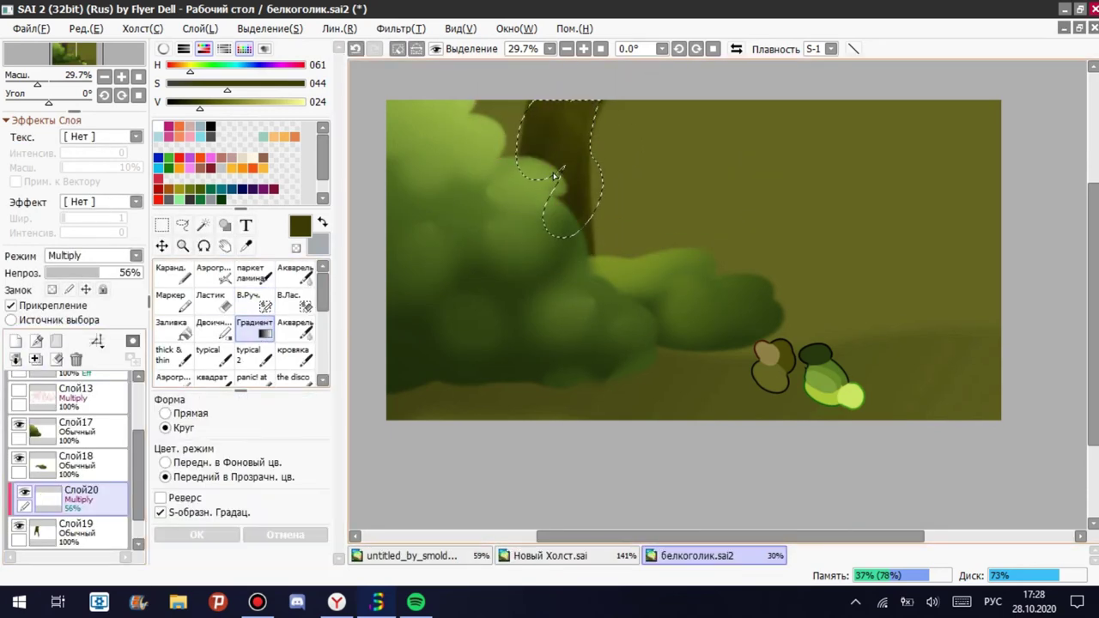
left_click_drag(589, 93, 551, 210)
left_click(198, 530)
Darken the trunk's lower end with a circular gradient inside a round brushed selection and merge the shading into Слой19.
left_click(257, 301)
key("ctrl+d")
left_click(254, 326)
left_click_drag(736, 208, 522, 315)
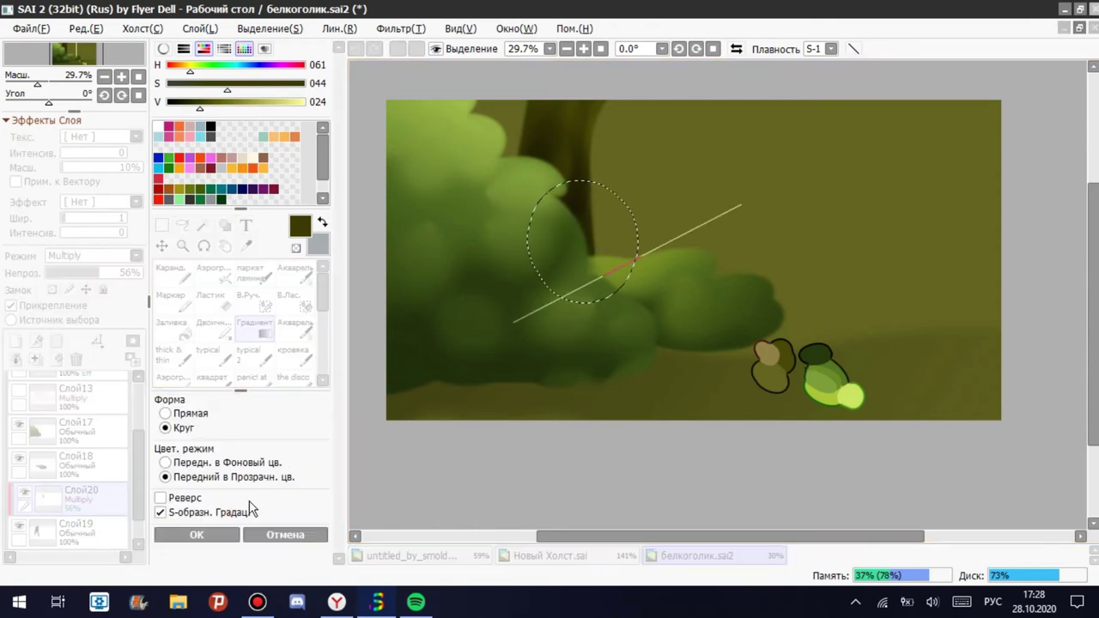
key("Return")
left_click(19, 395)
left_click(19, 395)
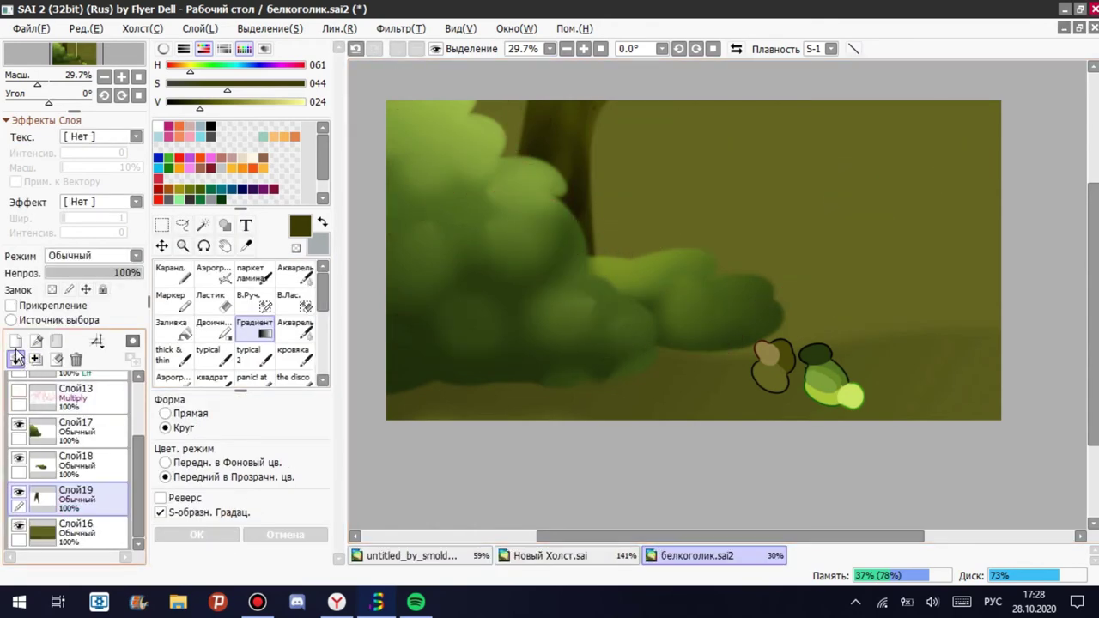
Paint foliage over the trunk's top on a new layer in green (H 83, S 42, V 47) with typical 2 at size 350.
key("alt")
left_click(248, 354)
left_click_drag(526, 131, 569, 105)
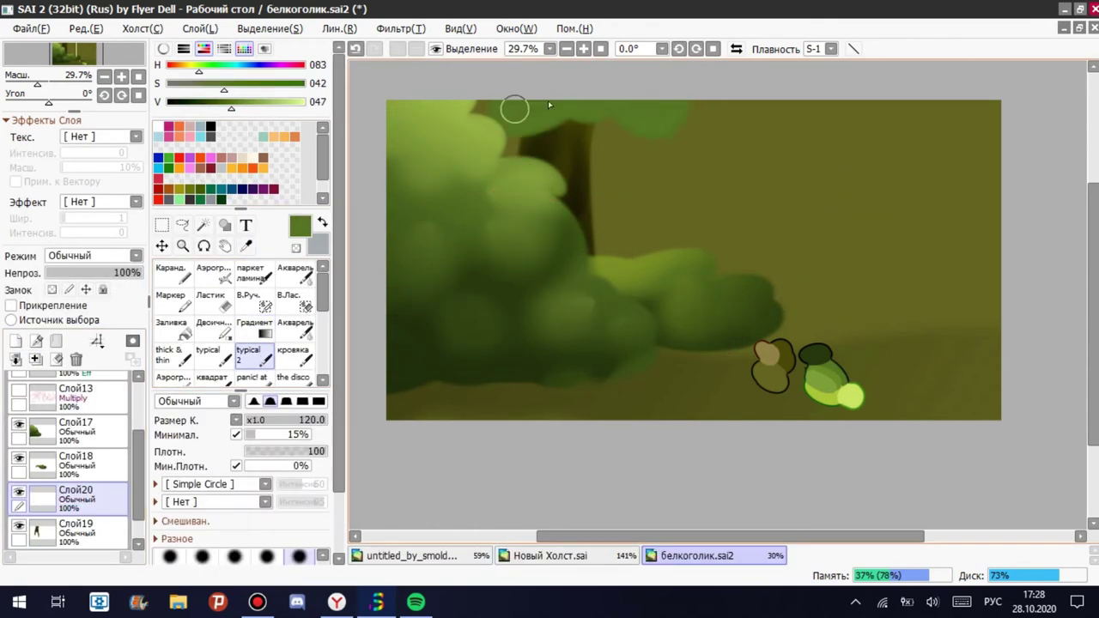
key("ctrl+z")
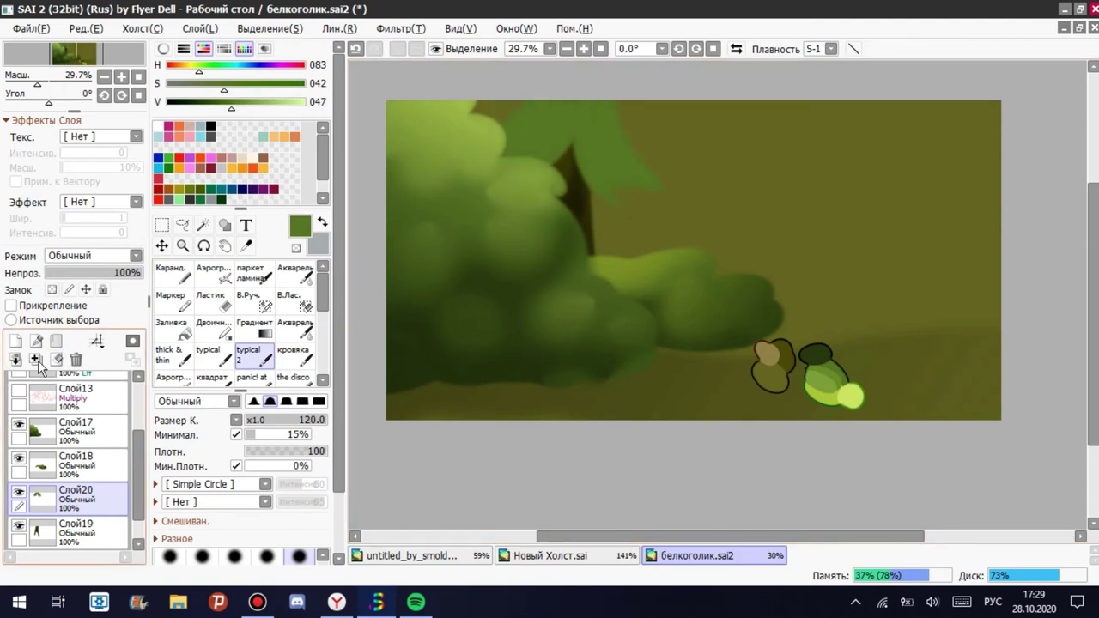
scroll(241, 447, "down", 2)
left_click(299, 543)
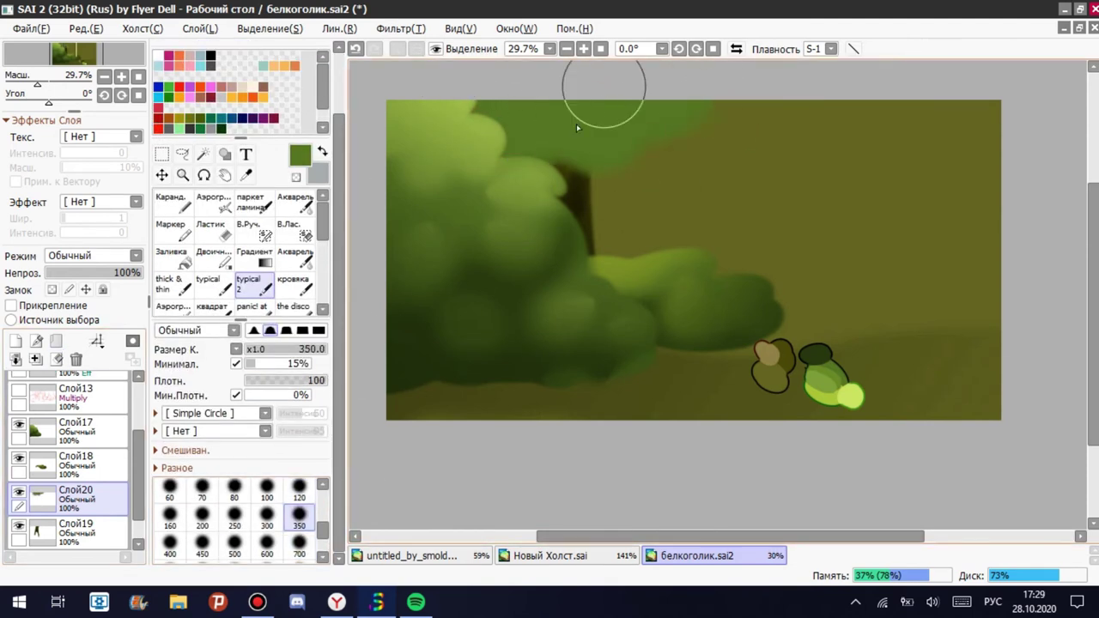
Highlight the foliage on a clipped layer with a circular yellow-green gradient inside a brushed selection.
left_click(248, 228)
mouse_move(730, 95)
left_mouse_down()
mouse_move(662, 74)
mouse_move(549, 154)
left_mouse_up()
left_click(255, 255)
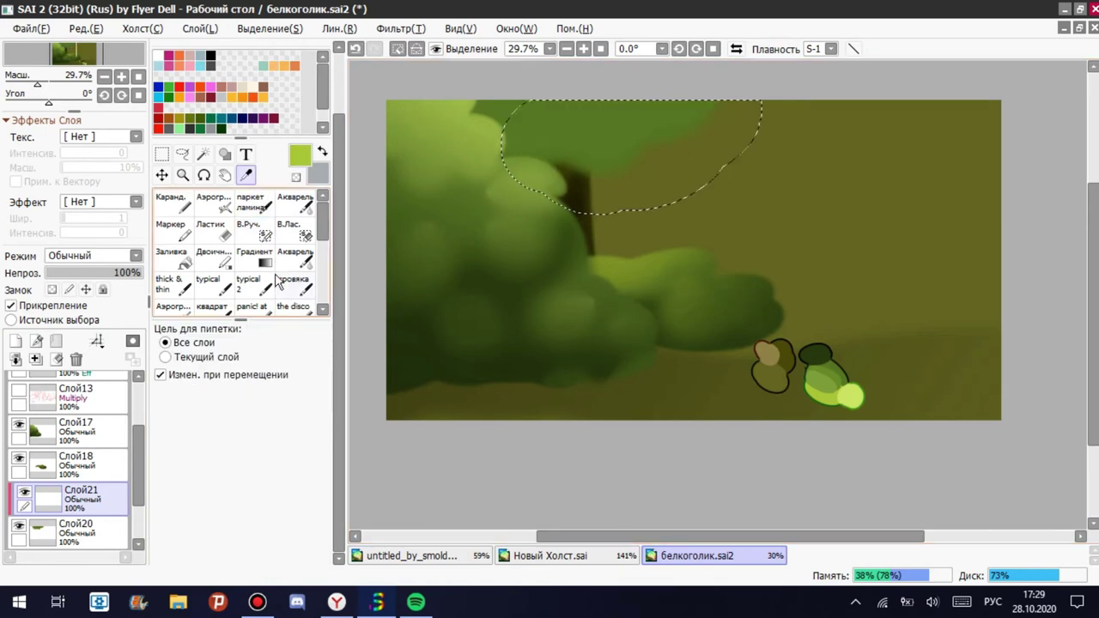
left_click_drag(920, 252, 371, 197)
left_click(206, 465)
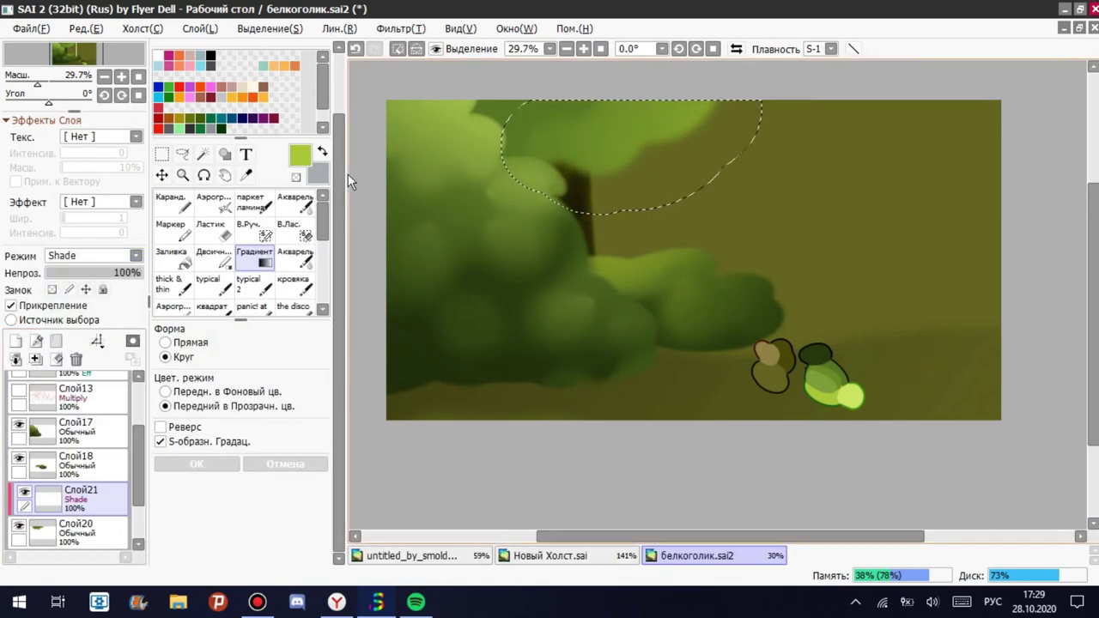
Apply a circular gradient in Shade mode to the foliage's inner side beside the large bush, inside a brushed selection.
key("b")
mouse_move(456, 112)
left_mouse_down()
mouse_move(503, 89)
mouse_move(590, 237)
left_mouse_up()
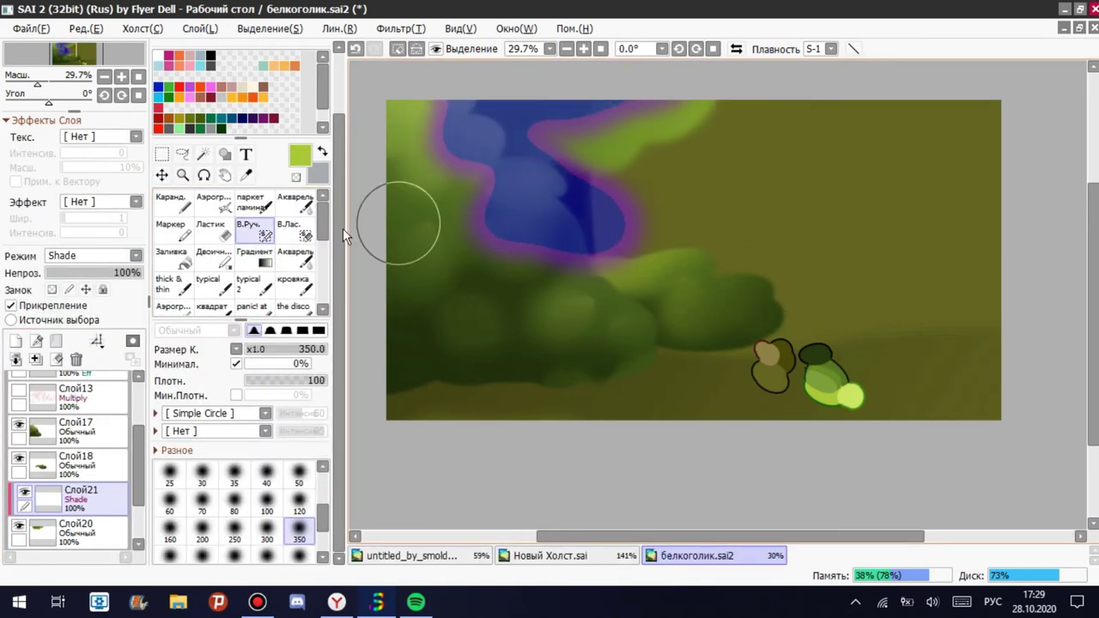
left_click(254, 255)
left_click_drag(361, 73, 532, 172)
left_click(167, 462)
Recolour the foliage's shading dark navy with transparency locked and reduce its layer opacity.
left_click(215, 255)
left_click(51, 289)
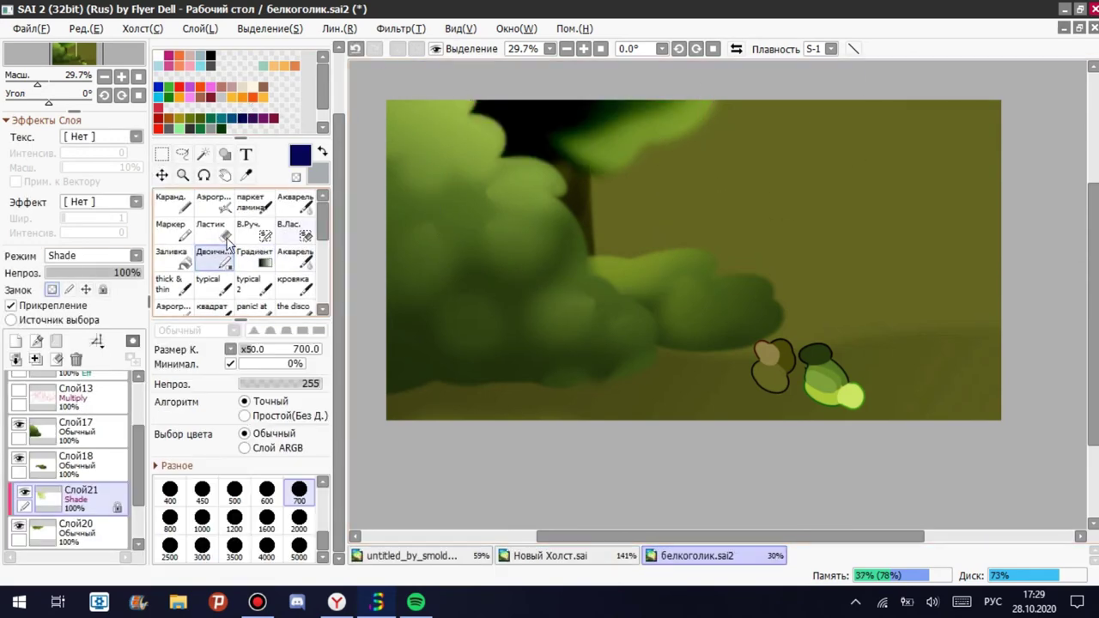
left_click(63, 273)
Apply a circular navy gradient to the foliage on a clipped Screen layer inside a brushed selection, and merge the foliage into Слой19.
scroll(94, 255, "up", 1)
key("b")
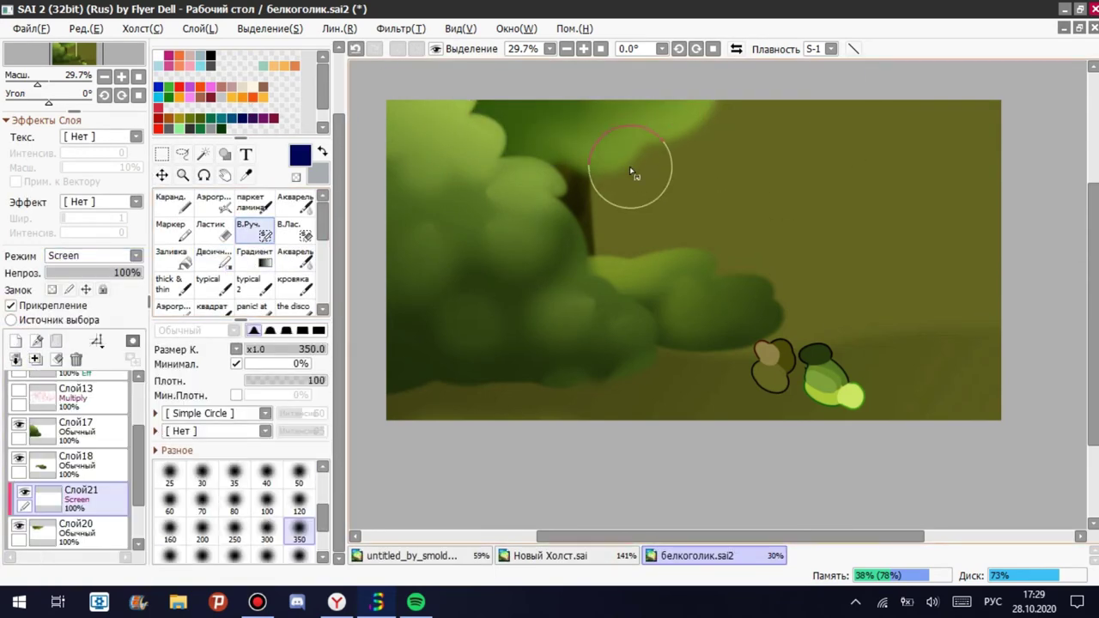
left_click_drag(633, 172, 729, 142)
left_click(254, 258)
left_click_drag(498, 96, 771, 265)
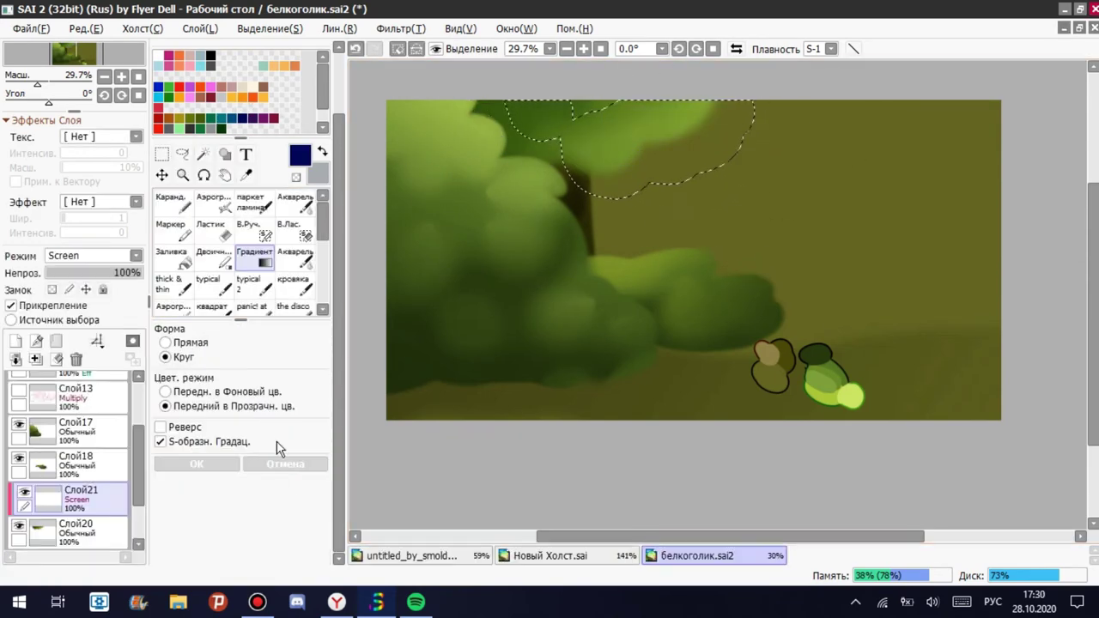
left_click(34, 361)
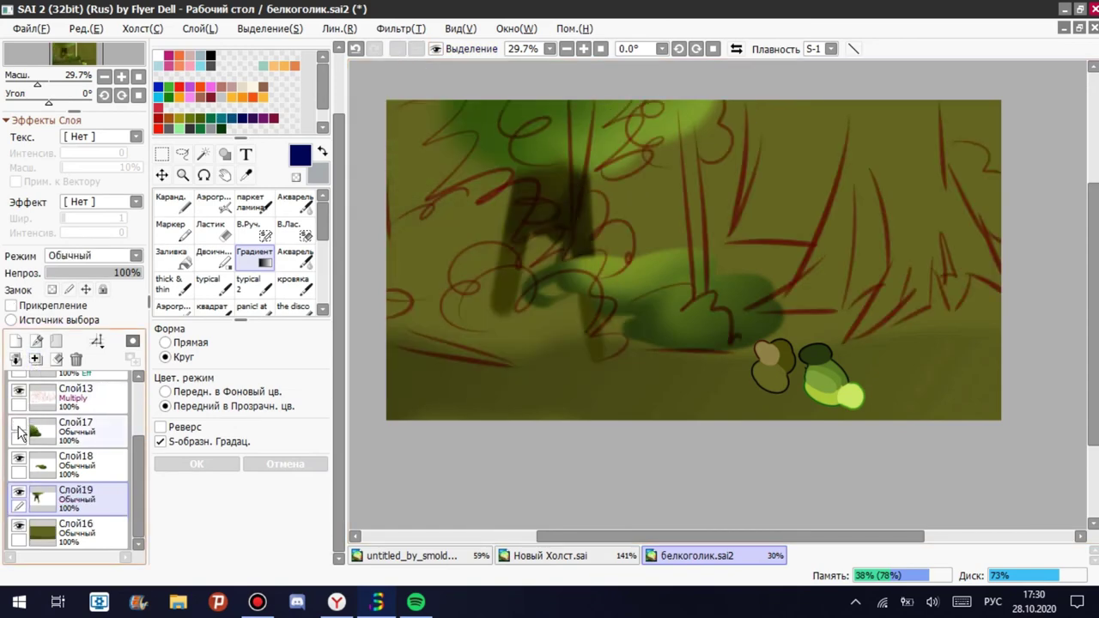
Paint a large tree trunk at the canvas's right side on a new layer in dark olive (H 61, S 56, V 22) with typical 2 at size 350.
left_click(243, 236)
left_click(246, 176)
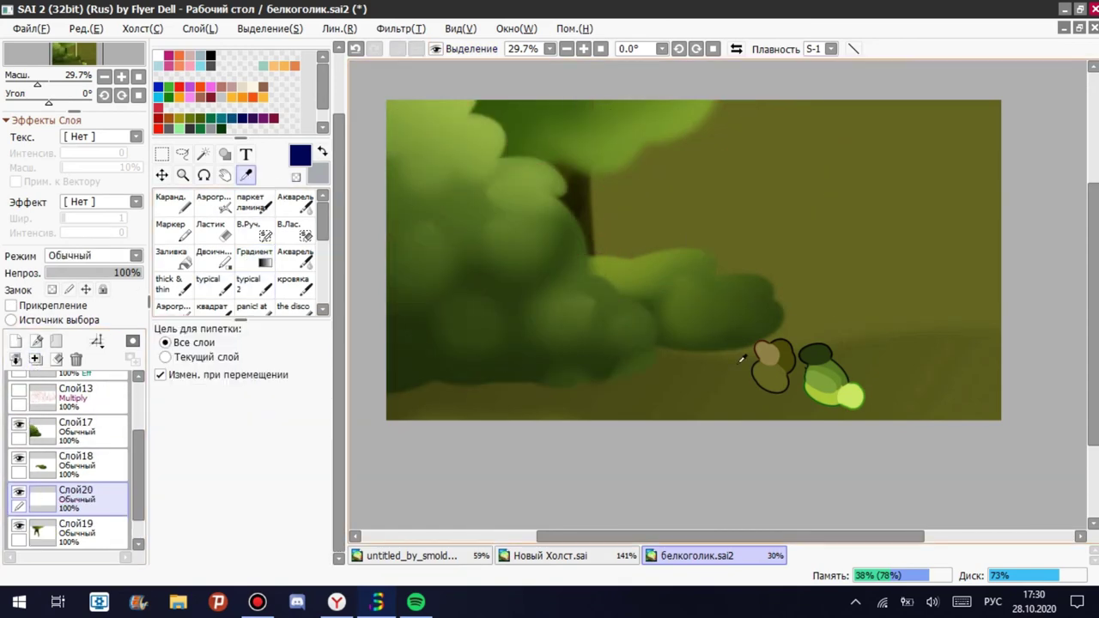
left_click(743, 360)
scroll(52, 430, "up", 3)
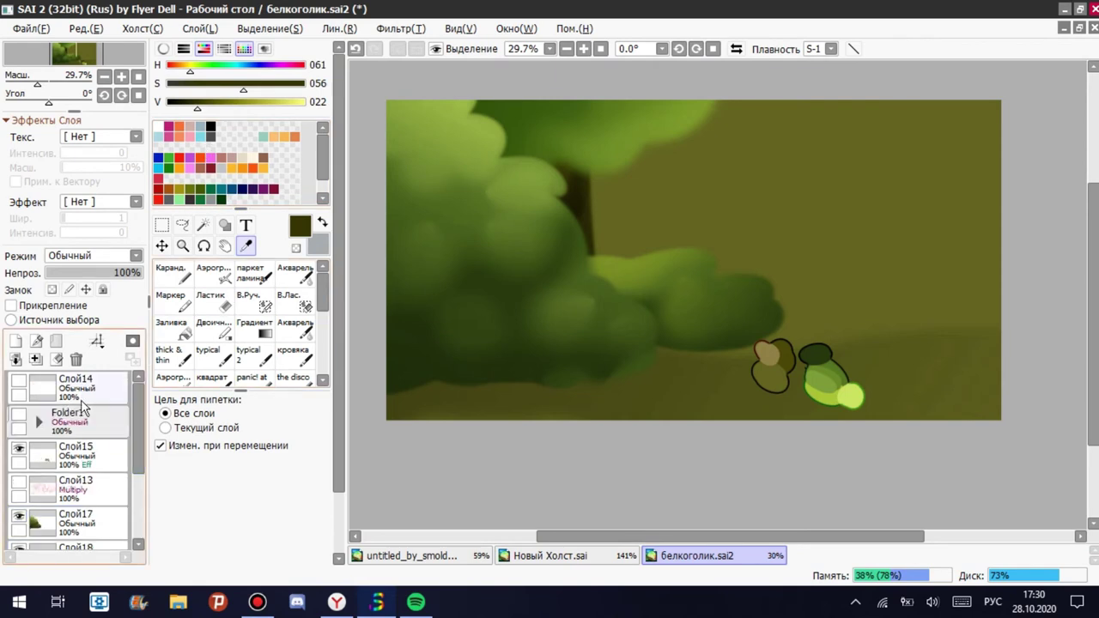
left_click(19, 417)
left_click(19, 418)
scroll(60, 438, "down", 3)
left_click(247, 359)
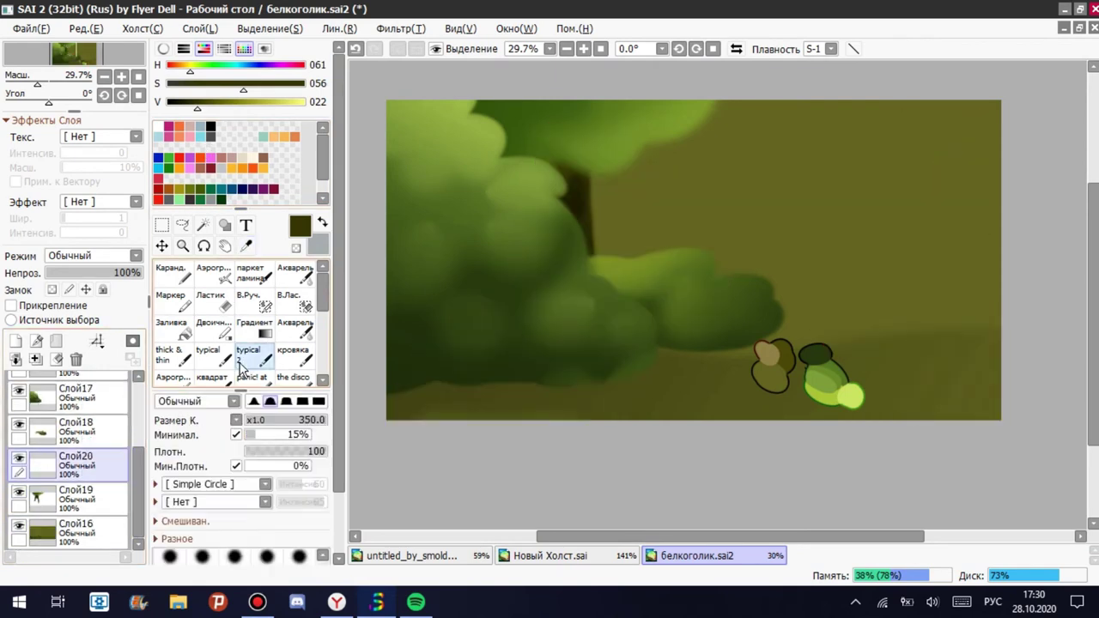
mouse_move(869, 265)
left_mouse_down()
mouse_move(837, 319)
mouse_move(958, 119)
mouse_move(1023, 204)
mouse_move(912, 323)
left_mouse_up()
Move the large trunk's layer above Слой17 and refine the trunk and root edges with typical 2 at size 120.
left_click_drag(77, 464, 77, 379)
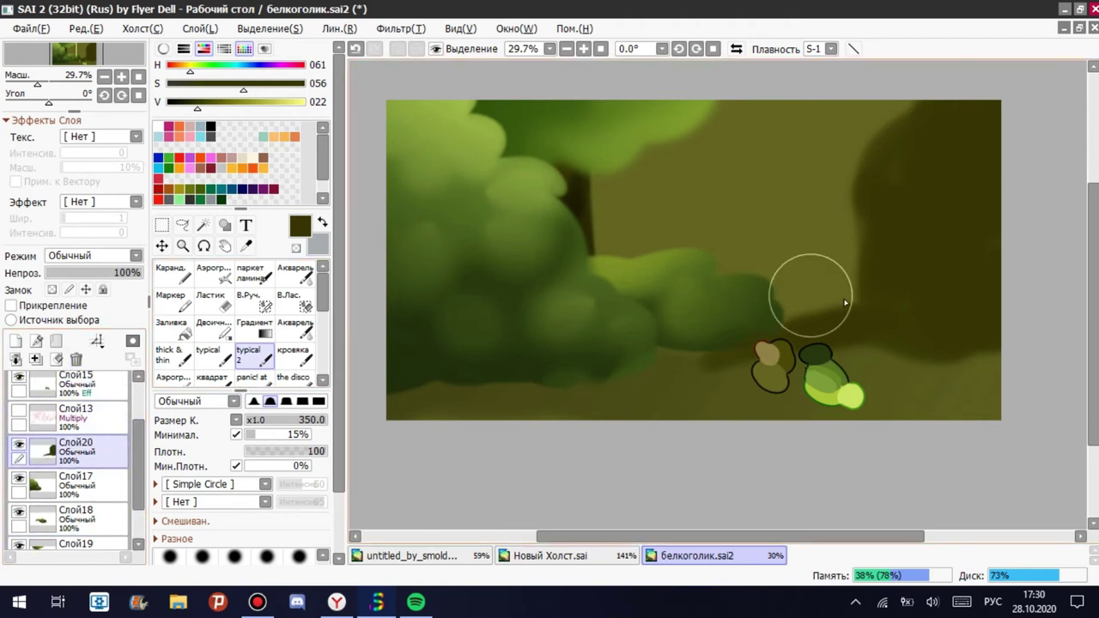
scroll(266, 461, "down", 2)
left_click(299, 491)
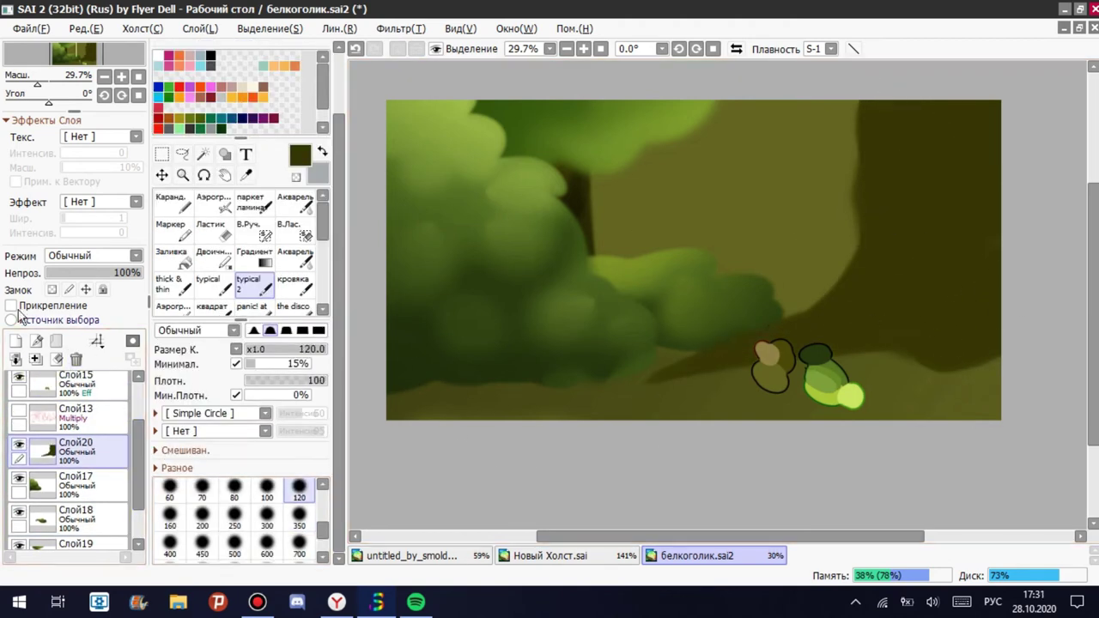
Add a clipped Shade layer over the large trunk and apply a circular dark purple gradient inside brushed bark and root strips.
left_click(15, 341)
left_click(10, 306)
left_click(90, 255)
left_click(52, 392)
left_click(254, 230)
left_click_drag(849, 391, 883, 331)
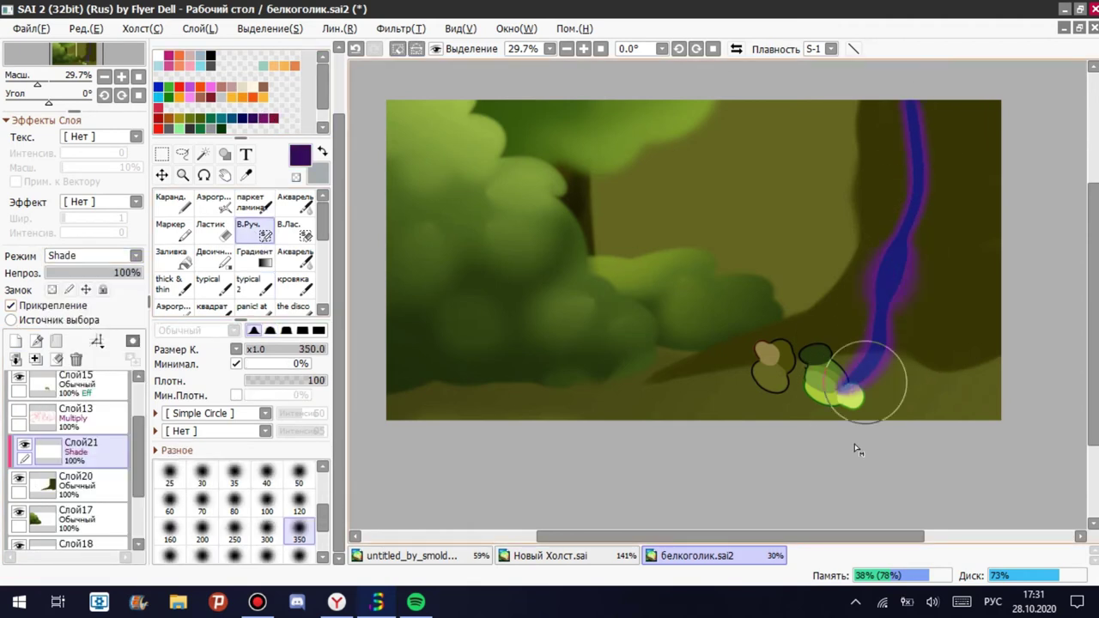
key("ctrl+z")
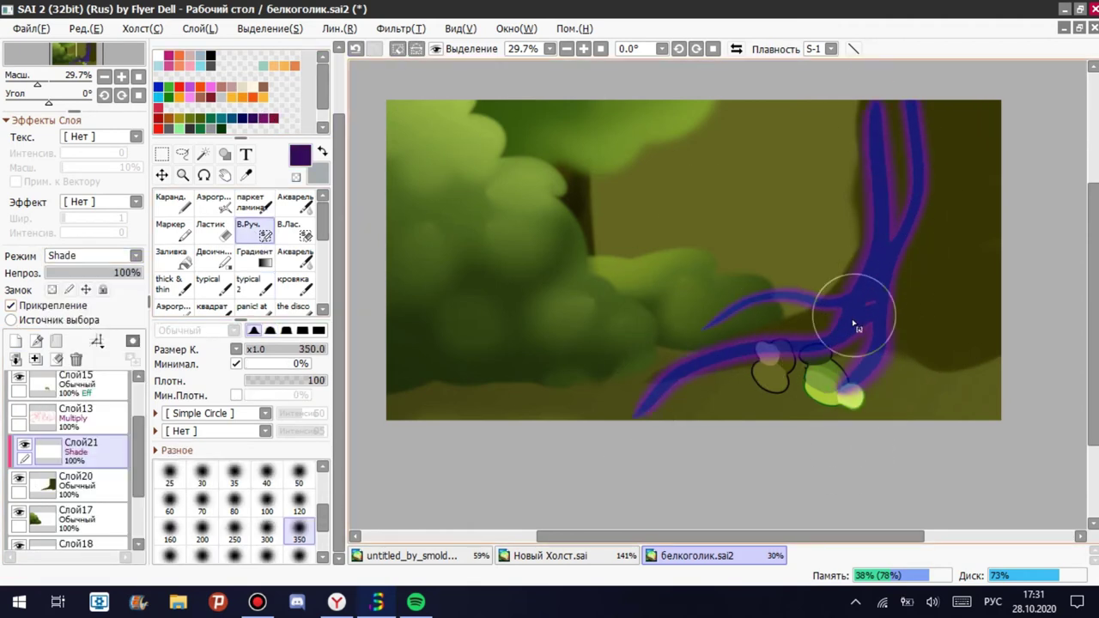
mouse_move(857, 325)
left_mouse_down()
mouse_move(908, 248)
mouse_move(968, 347)
mouse_move(956, 367)
mouse_move(1009, 126)
mouse_move(937, 253)
mouse_move(941, 146)
mouse_move(713, 531)
mouse_move(717, 470)
mouse_move(667, 503)
left_mouse_up()
key("g")
left_click_drag(969, 441, 700, 431)
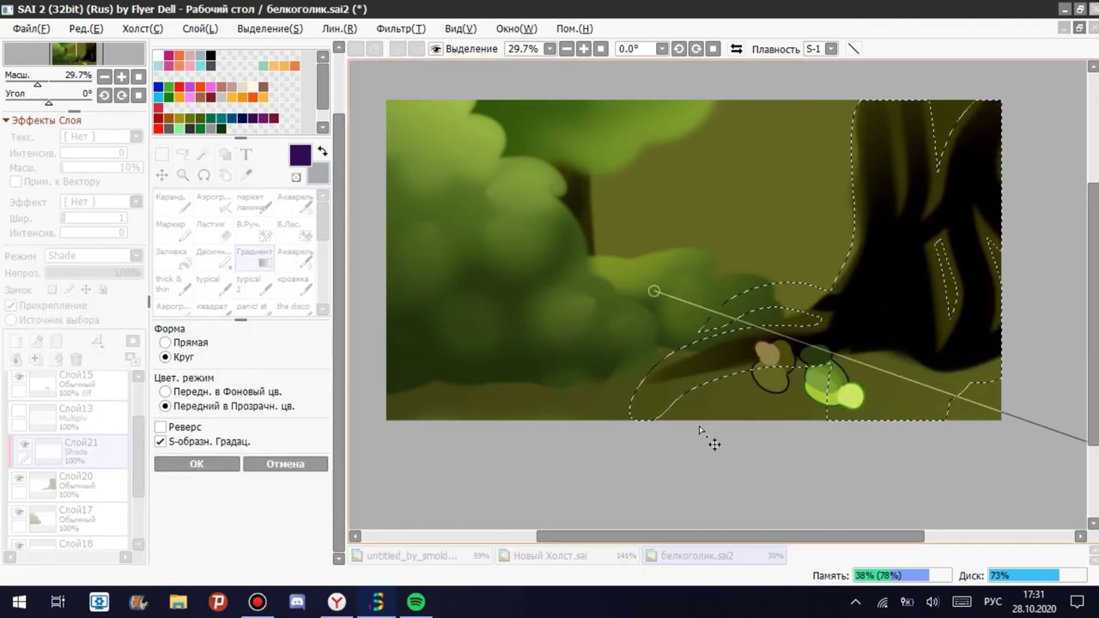
Apply a circular cream gradient to the large trunk's bark strips in Overlay mode and reduce the layer's opacity to about 28%.
left_click(91, 255)
left_click(89, 319)
left_click_drag(847, 314, 694, 527)
left_click(197, 464)
left_click(74, 273)
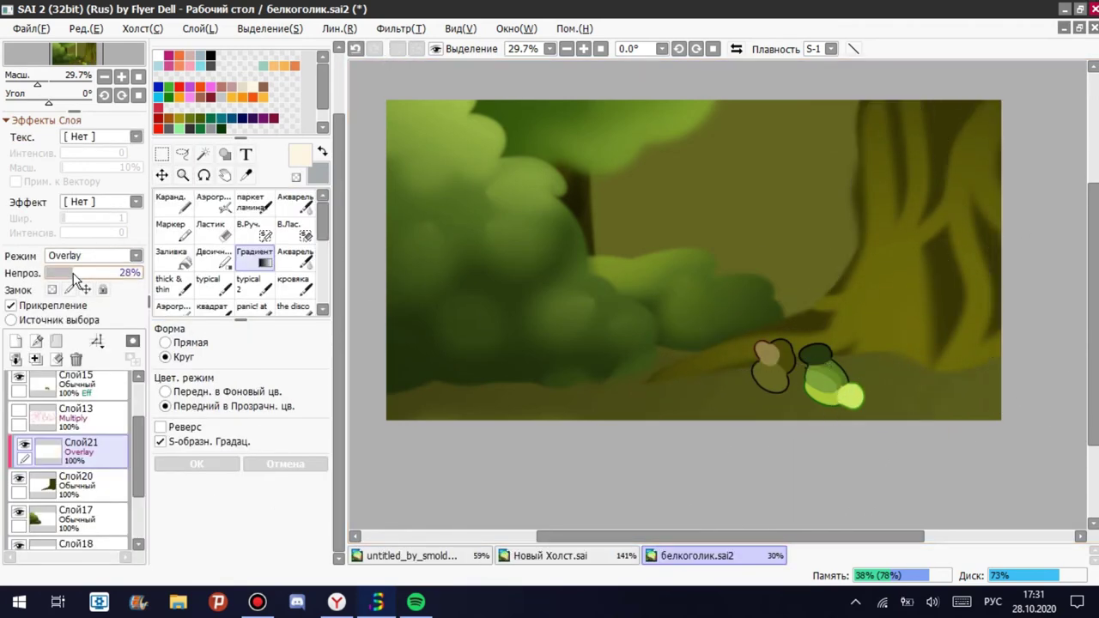
Add a clipped Multiply layer over the large trunk and apply a circular grey gradient inside bark and root strips brushed at size 350.
left_click_drag(74, 273, 177, 449)
left_click(263, 239)
mouse_move(917, 219)
left_mouse_down()
mouse_move(888, 401)
mouse_move(749, 346)
left_mouse_up()
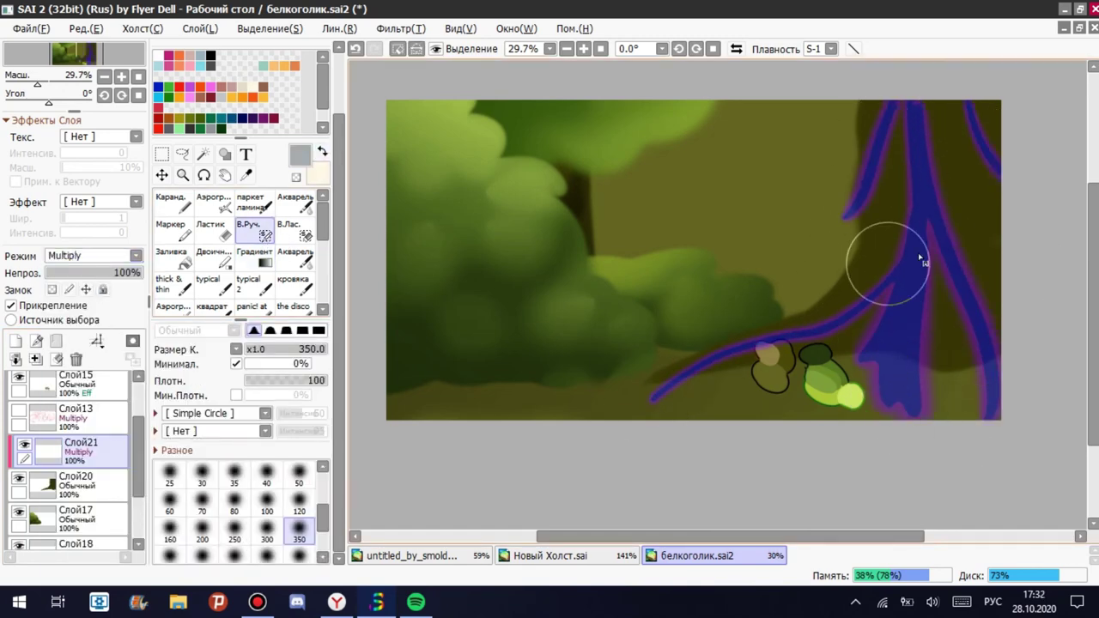
left_click(255, 256)
left_click_drag(861, 275, 724, 528)
left_click(211, 465)
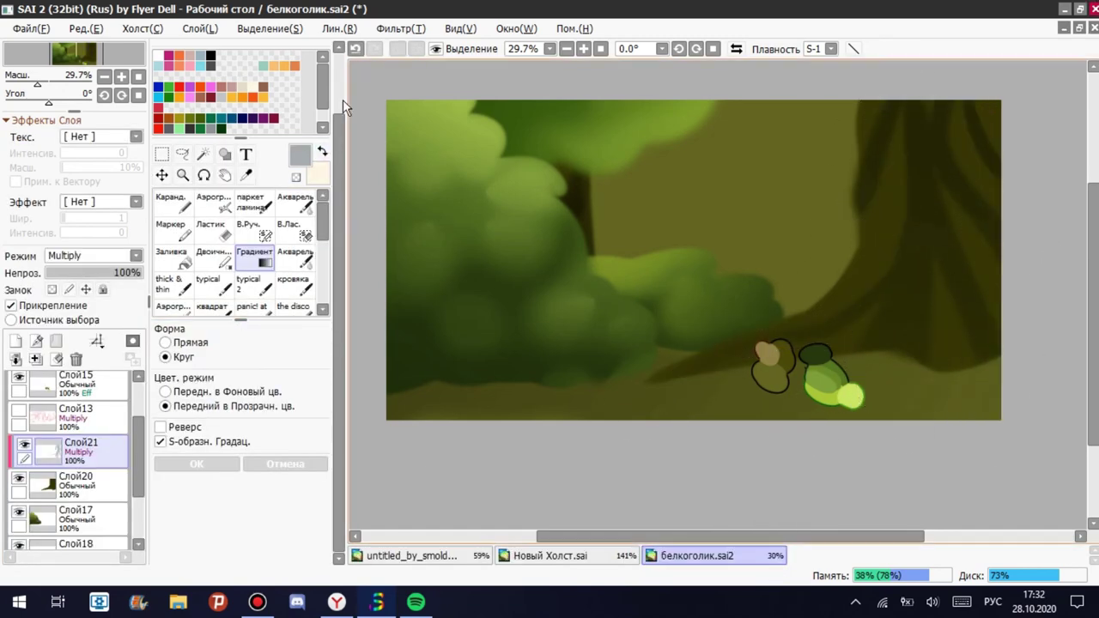
Apply a circular grey gradient inside a brushed selection along the trunk's edge and root, and reduce the Multiply layer's opacity to 65%.
left_click(253, 230)
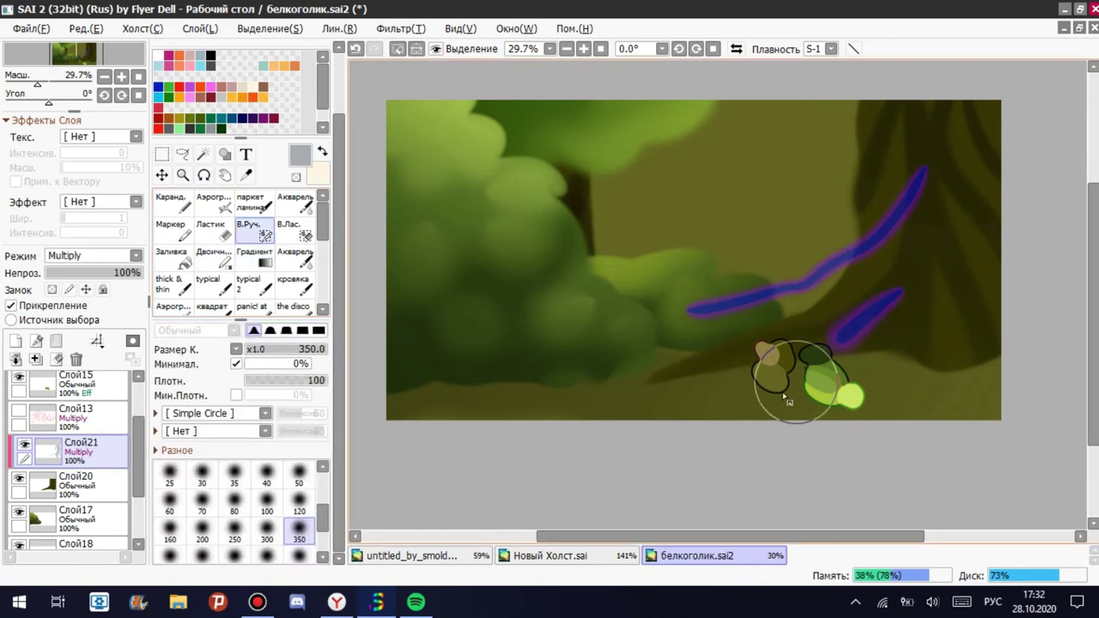
left_click(254, 256)
left_click_drag(945, 160, 589, 503)
key("Return")
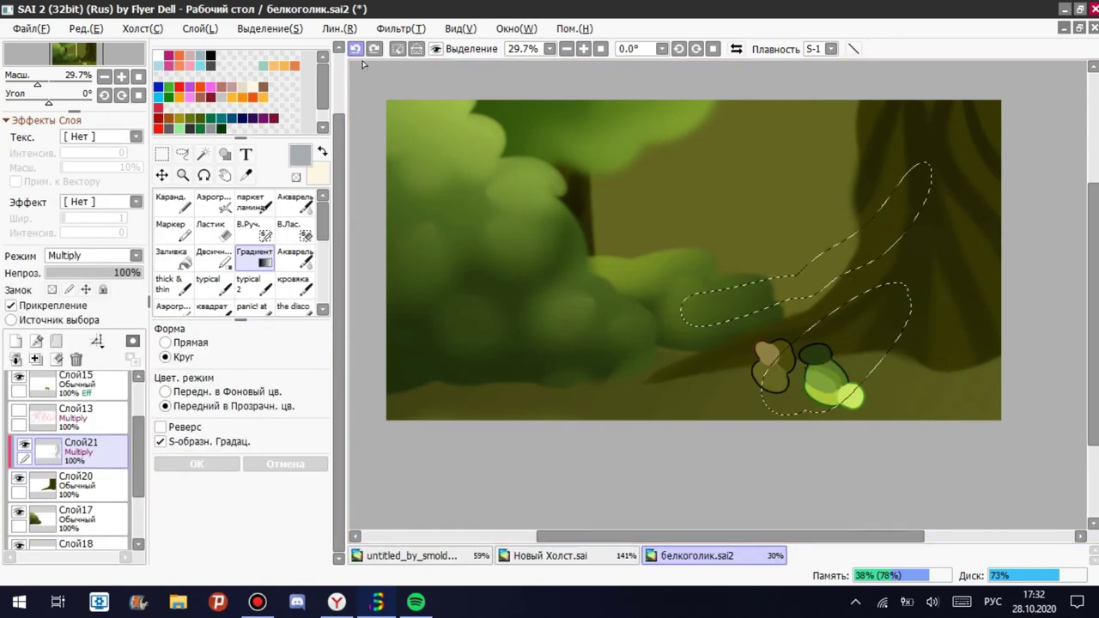
left_click(25, 445)
left_click(26, 445)
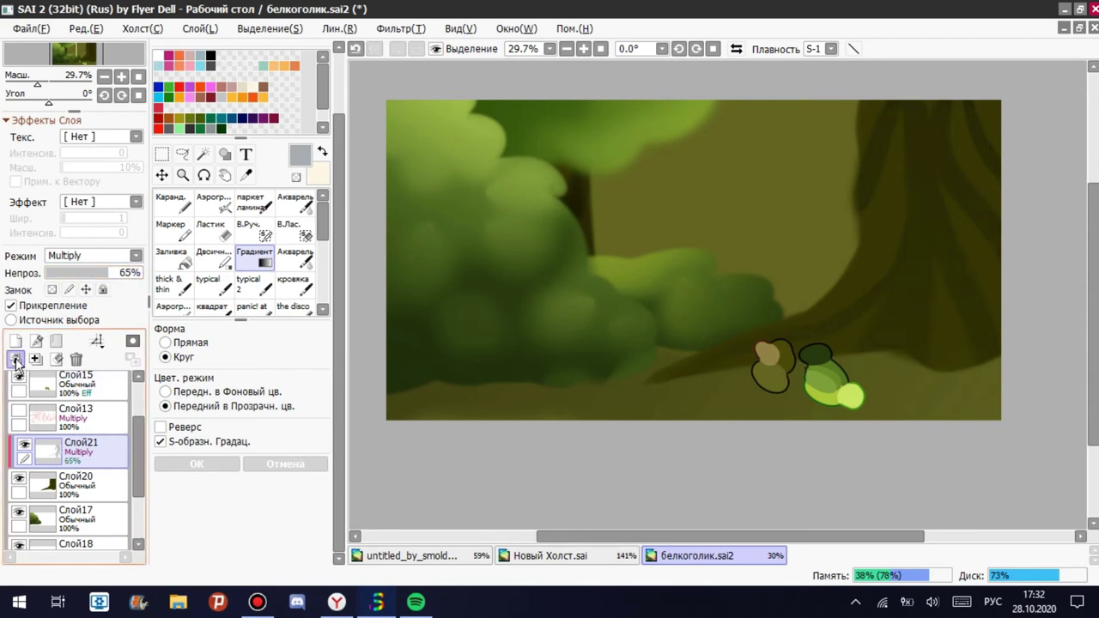
Add light bark strips on a clipped layer with a circular grey gradient in brushed selections, using Overlay mode and locked transparency.
left_click(93, 255)
left_click(60, 302)
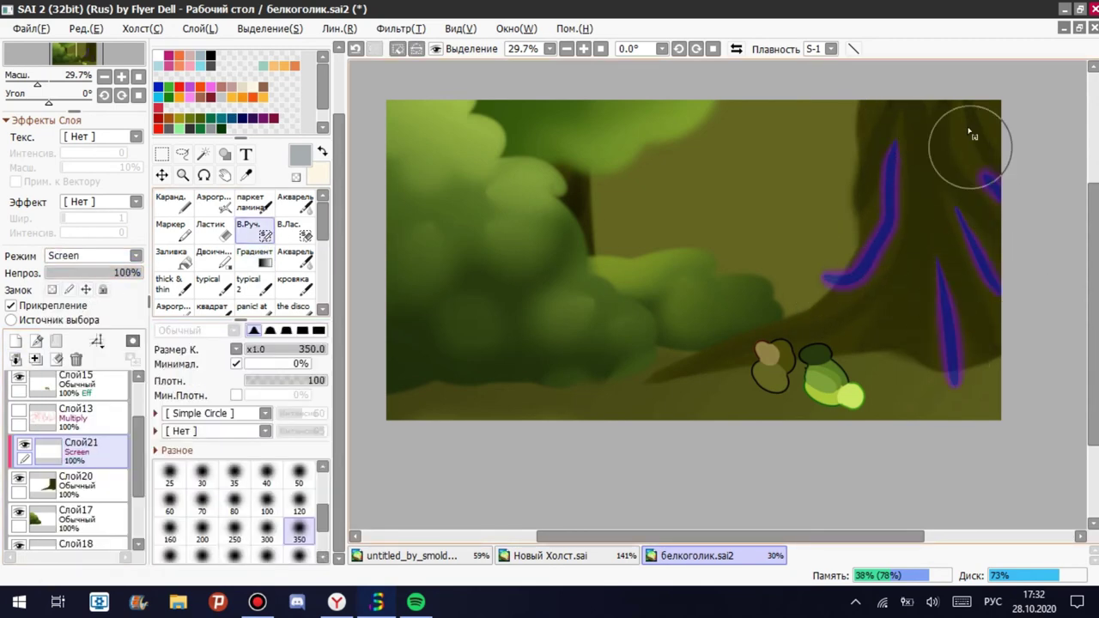
left_click(255, 256)
left_click(92, 255)
left_click(61, 318)
left_click(51, 290)
key("ctrl+d")
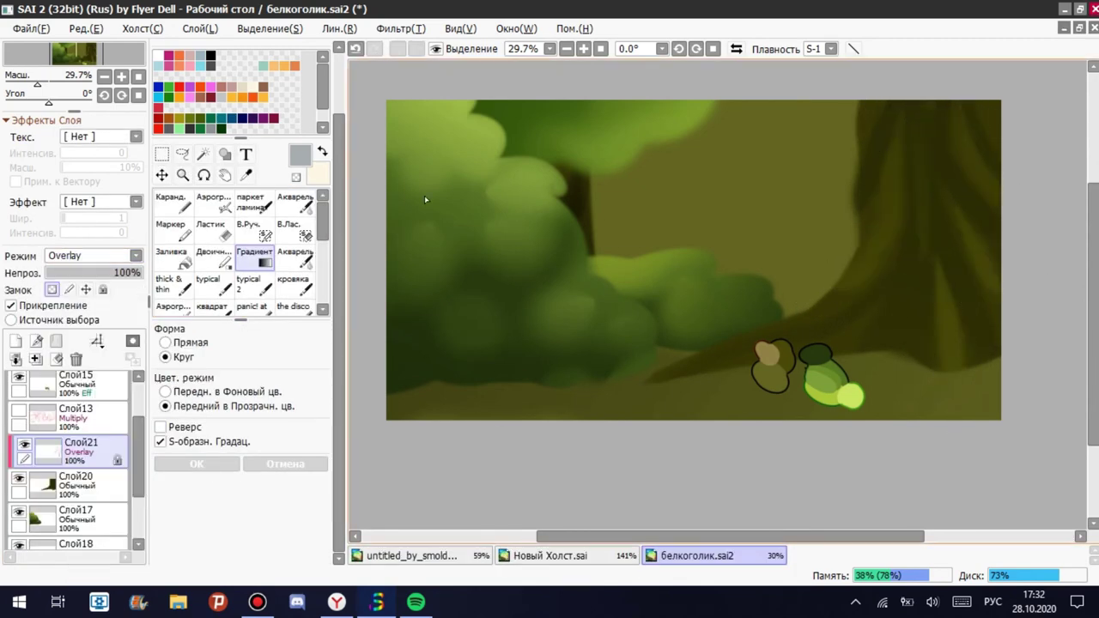
Apply the blur filter to the large trunk's light bark strips and check them in Normal mode.
left_click(400, 29)
left_click(401, 74)
left_click(515, 79)
left_click(716, 438)
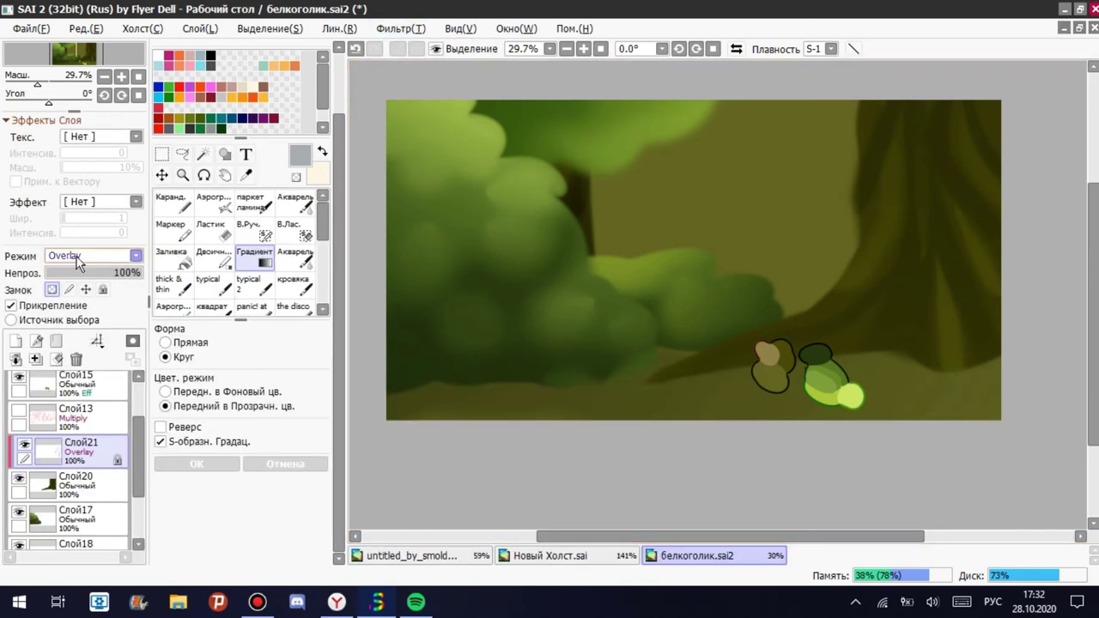
left_click(400, 28)
left_click(514, 79)
left_click(722, 438)
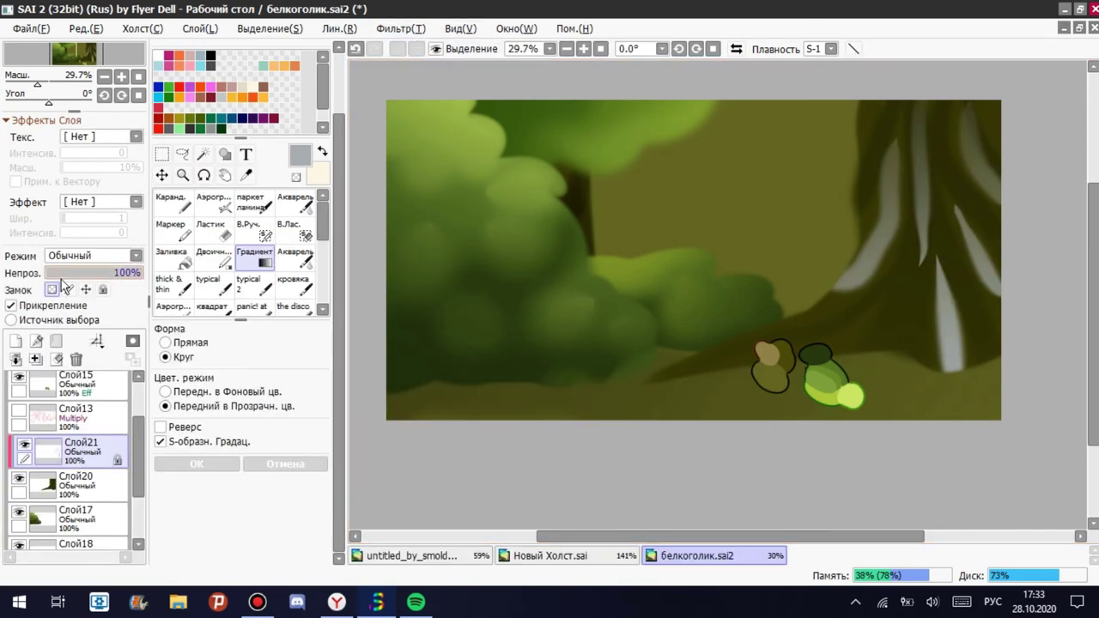
Blur the light bark strips with transparency unlocked and set their layer to Overlay mode.
left_click(400, 29)
left_click(401, 74)
left_click(545, 79)
key("Return")
left_click(119, 257)
left_click(99, 300)
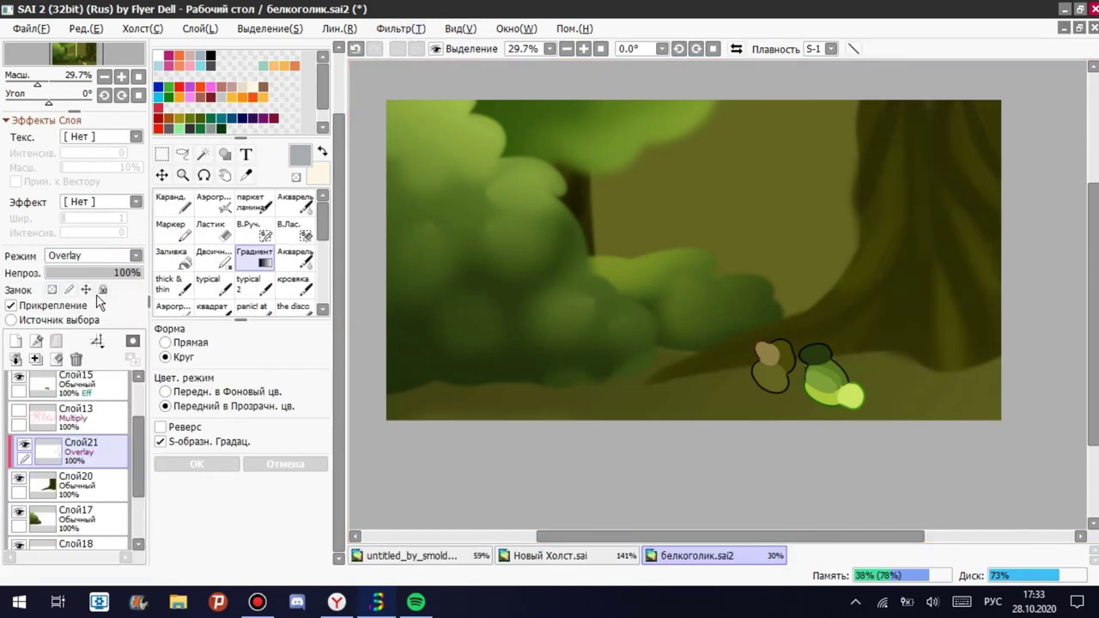
Add a clipped Shade layer over the large trunk and darken its base and root with a circular grey gradient inside a brushed selection.
left_click(15, 344)
scroll(24, 391, "up", 2)
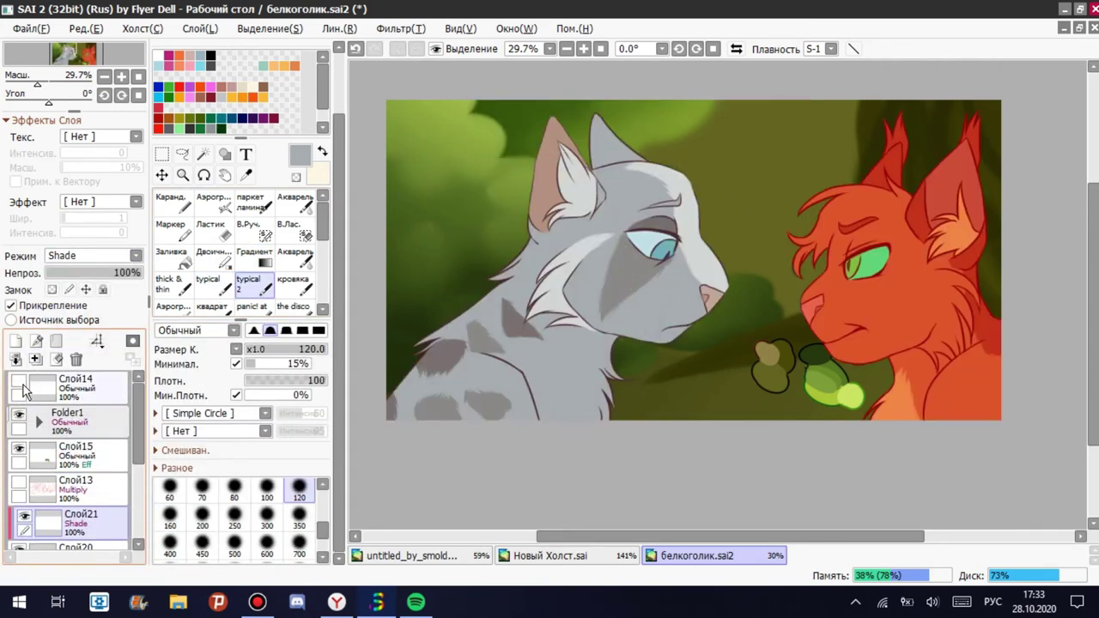
left_click(19, 414)
scroll(69, 464, "down", 2)
left_click(249, 225)
left_click_drag(635, 391, 900, 292)
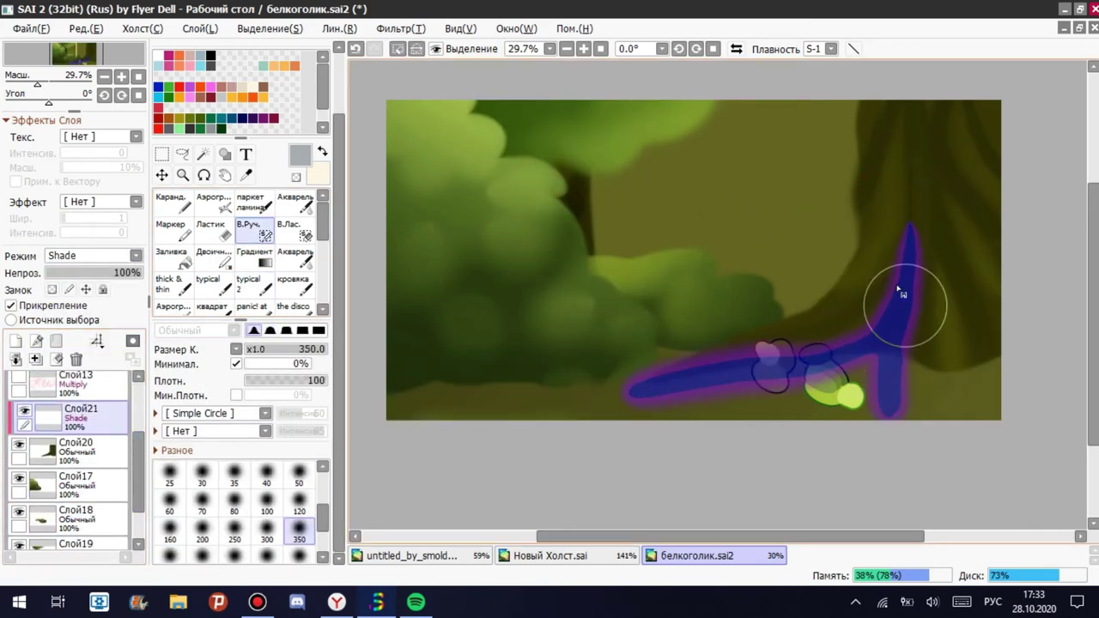
left_click_drag(933, 250, 1035, 197)
key("ctrl+d")
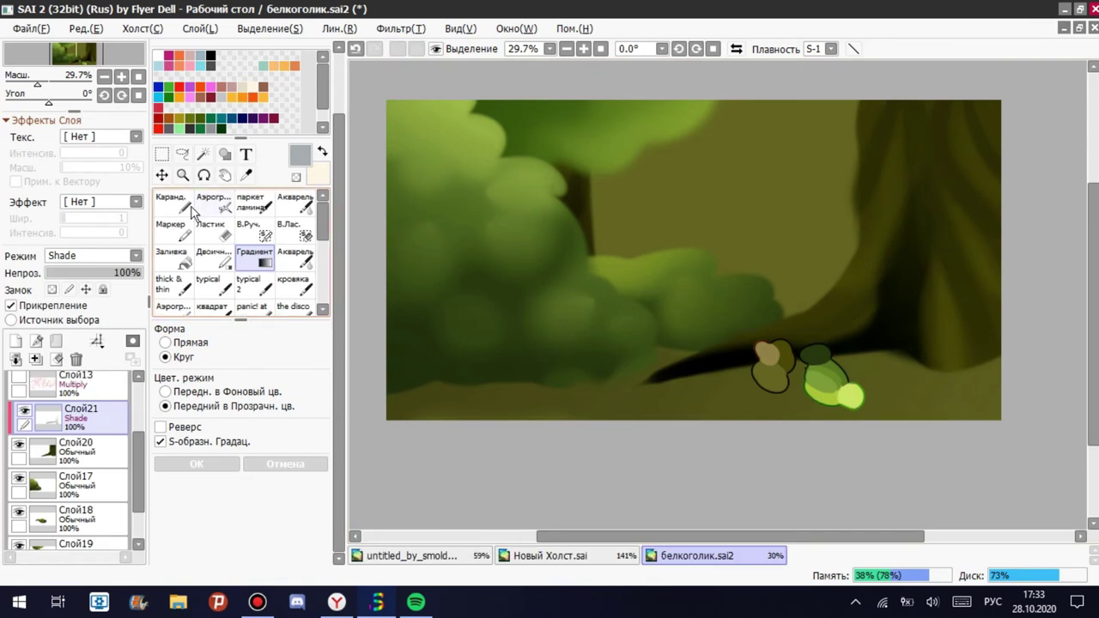
Reduce the Shade layer's opacity and merge the tree and bush layers down into Слой17 and Слой19.
left_click_drag(140, 272, 97, 272)
left_click(92, 441)
key("ctrl+e")
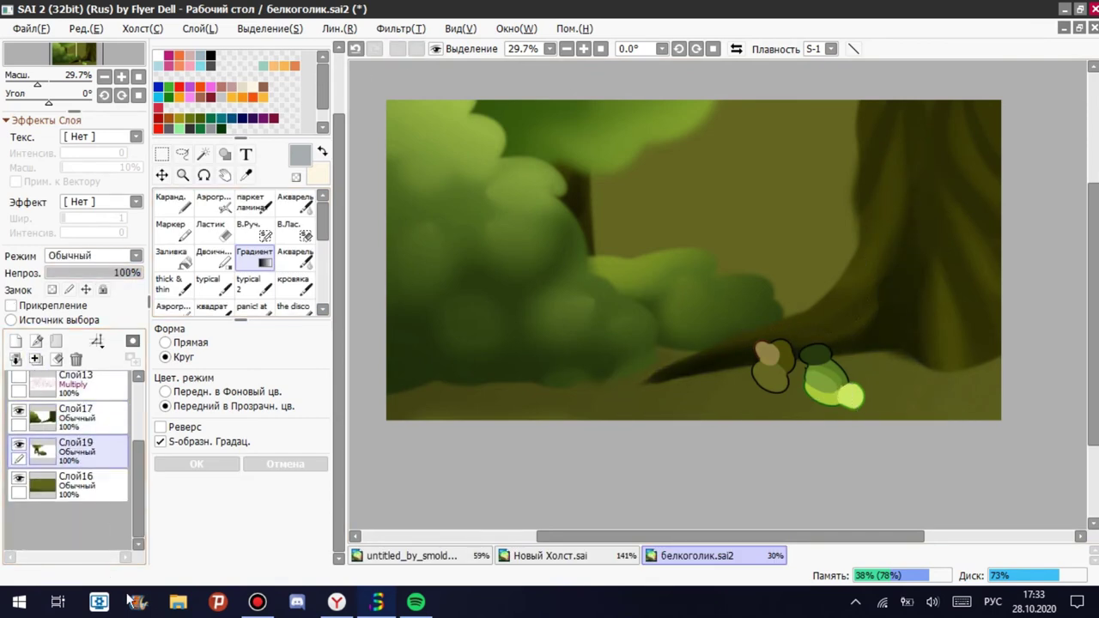
scroll(51, 438, "up", 2)
left_click(19, 436)
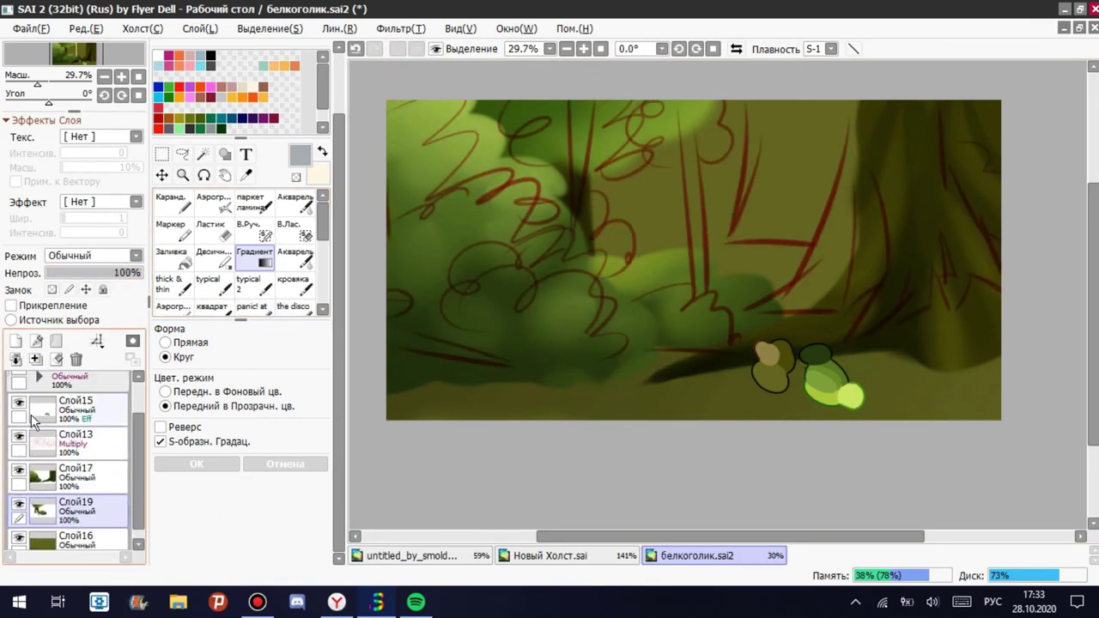
left_click(19, 436)
Adjust background layer Слой16 with Hue/Saturation to a darker brown, with saturation at +24 and lowered brightness.
left_click(86, 540)
left_click(401, 28)
left_click(550, 46)
mouse_move(230, 120)
left_mouse_down()
mouse_move(275, 123)
mouse_move(271, 144)
left_mouse_up()
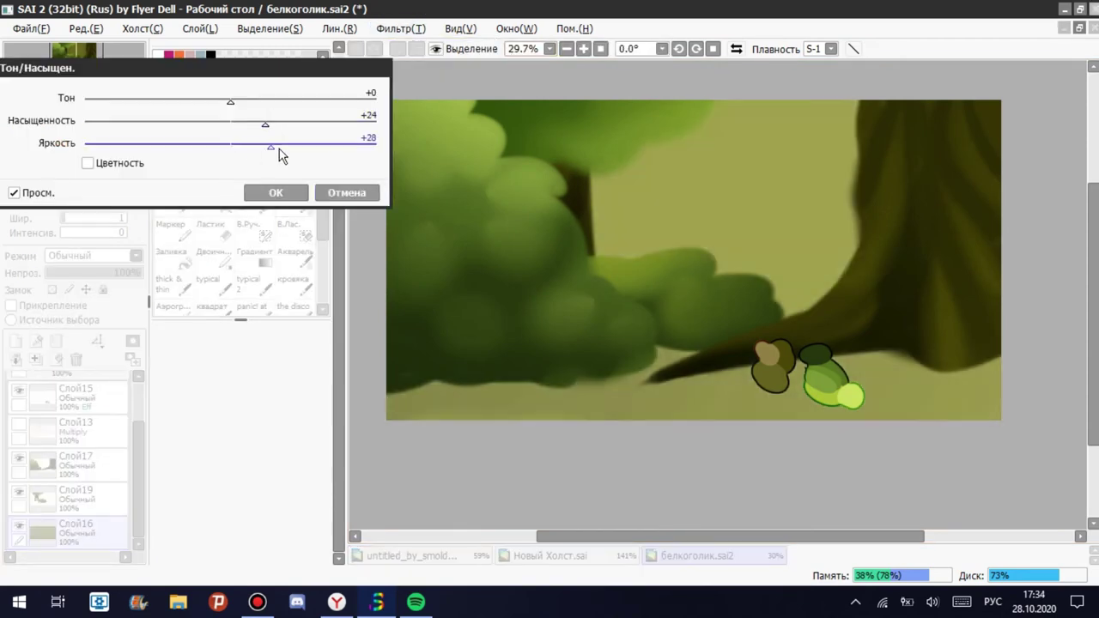
left_click_drag(221, 104, 221, 102)
left_click_drag(274, 146, 185, 145)
left_click(276, 192)
Add a layer above Слой16, brush-select the ground and apply a circular cream gradient to it.
left_click(16, 341)
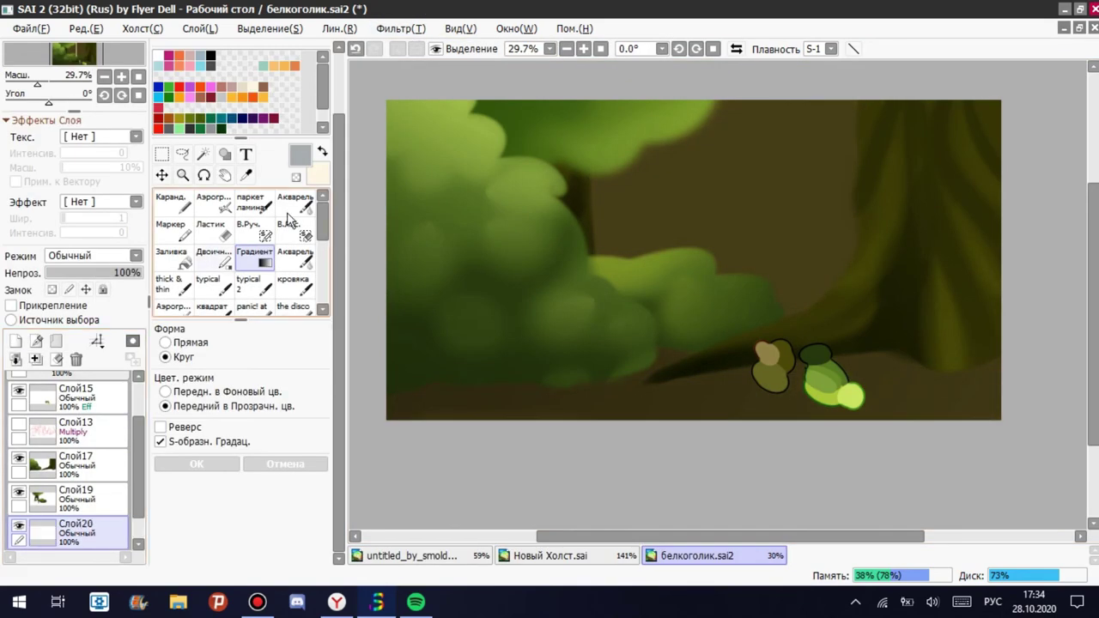
left_click(250, 225)
left_click_drag(467, 412, 458, 324)
left_click(254, 252)
left_click_drag(722, 529, 798, 185)
key("Return")
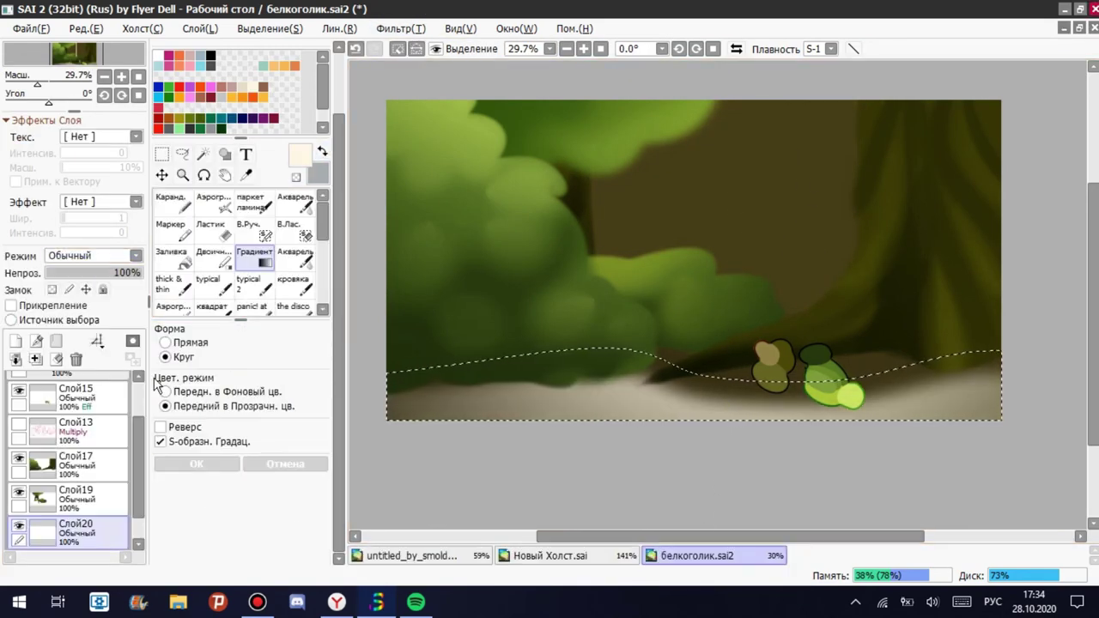
Brush-select the clearing between the trees, apply a circular cream gradient to it and lock the layer's transparency.
left_click(249, 227)
mouse_move(442, 232)
left_mouse_down()
mouse_move(916, 246)
mouse_move(430, 152)
left_mouse_up()
left_click(255, 253)
left_click_drag(643, 196, 378, 522)
key("Return")
mouse_move(138, 273)
left_mouse_down()
mouse_move(105, 277)
mouse_move(143, 273)
left_mouse_up()
left_click(51, 290)
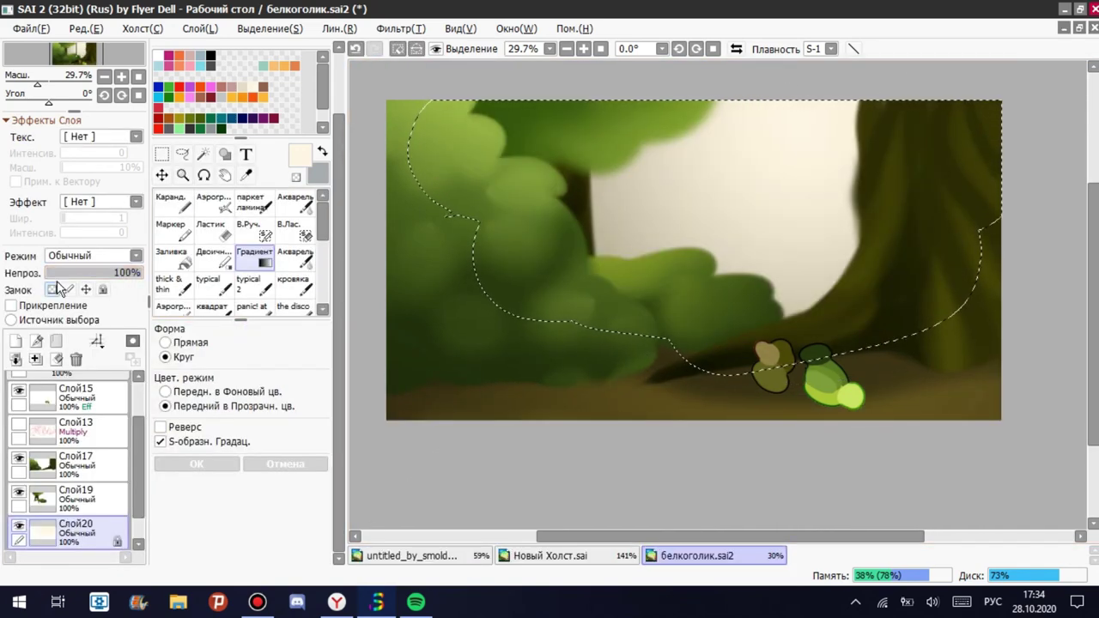
Recolour the clearing's glow lime green with the binary pen at size 700 and reduce the layer's opacity to 69%.
left_click(633, 232, "alt")
left_click_drag(633, 233, 785, 246)
left_click(285, 464)
left_click(223, 262)
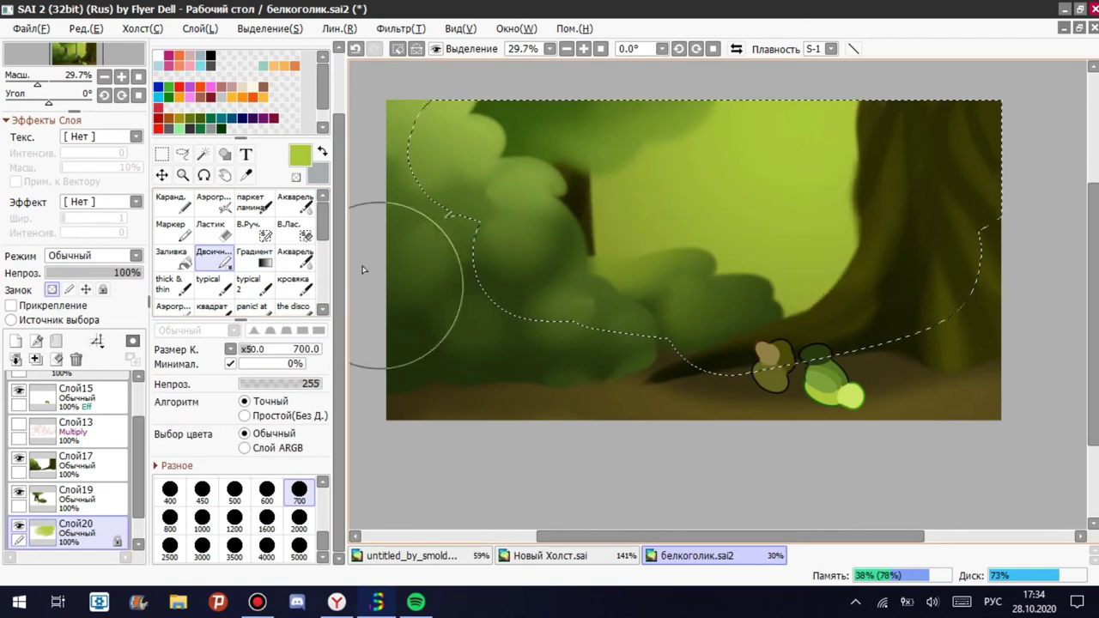
key("ctrl+d")
left_click(19, 423)
scroll(29, 424, "down", 1)
left_click(19, 403)
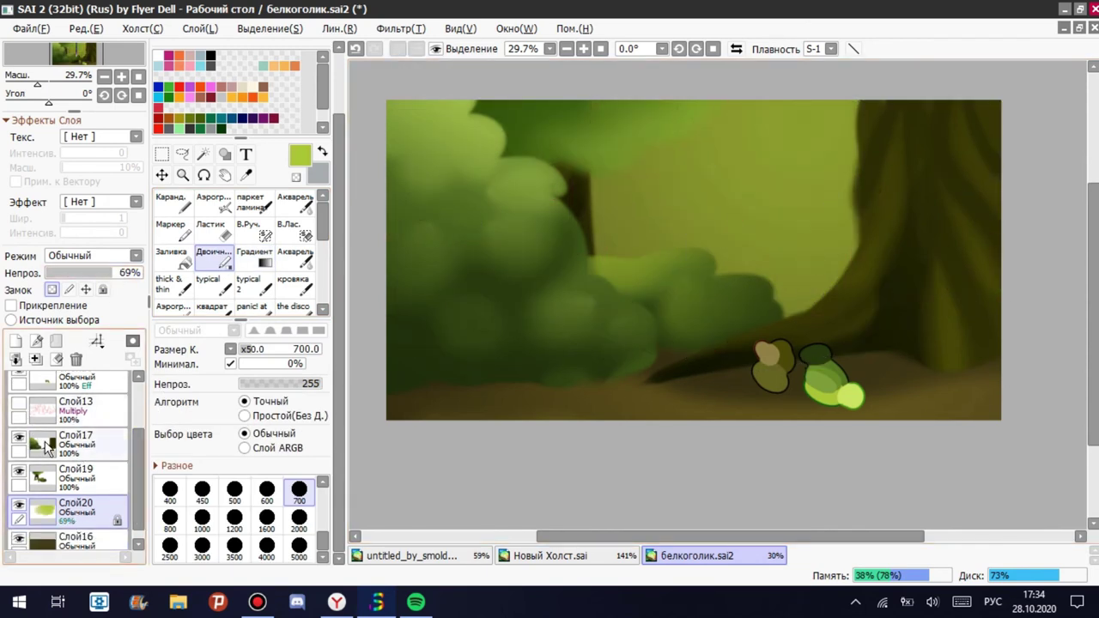
Paint wide dark olive background trunks across the clearing on a new layer with typical 2 at size 350.
left_click(16, 341)
left_click(262, 287)
left_click_drag(720, 265, 736, 270)
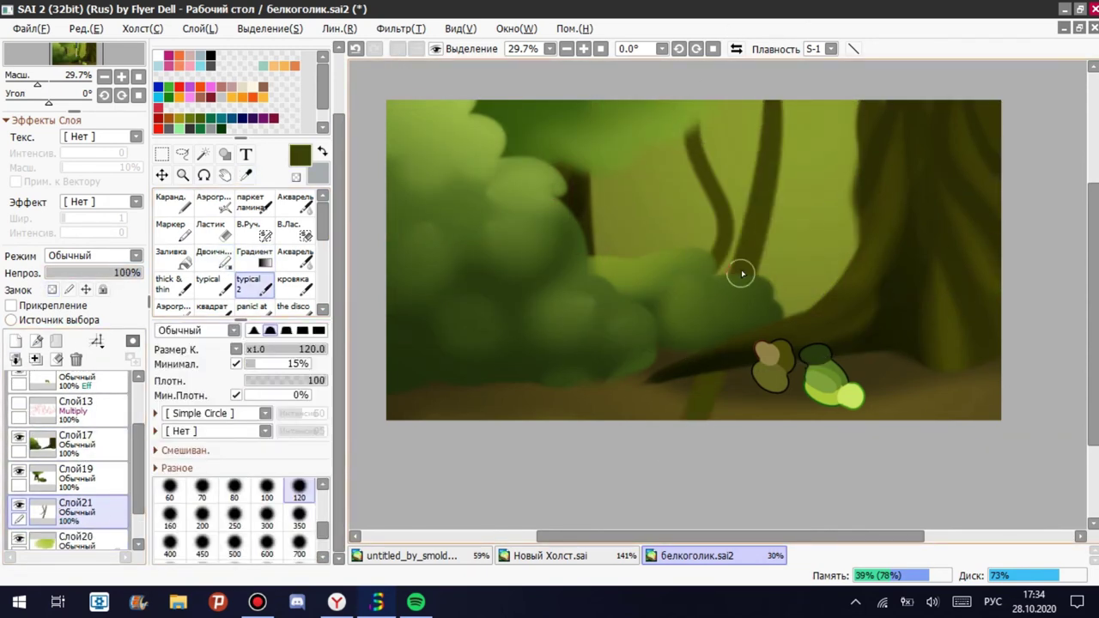
key("ctrl+z")
left_click(299, 513)
left_click_drag(730, 107, 675, 356)
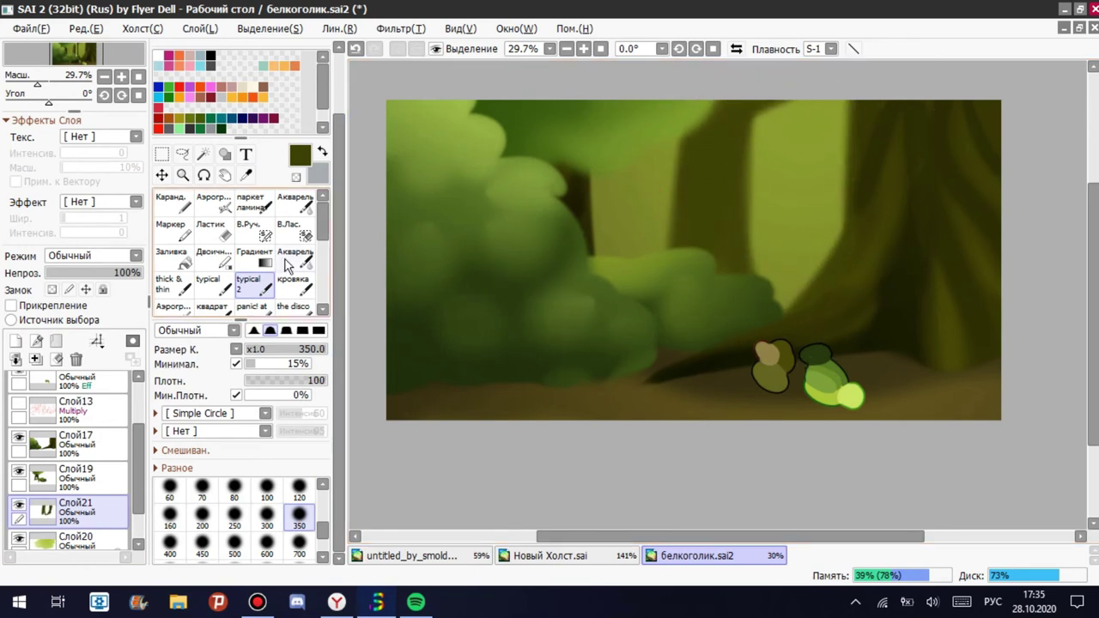
Add a clipped layer in Multiply mode over the background trunks.
left_click(296, 176)
left_click(10, 306)
left_click(90, 256)
left_click(64, 292)
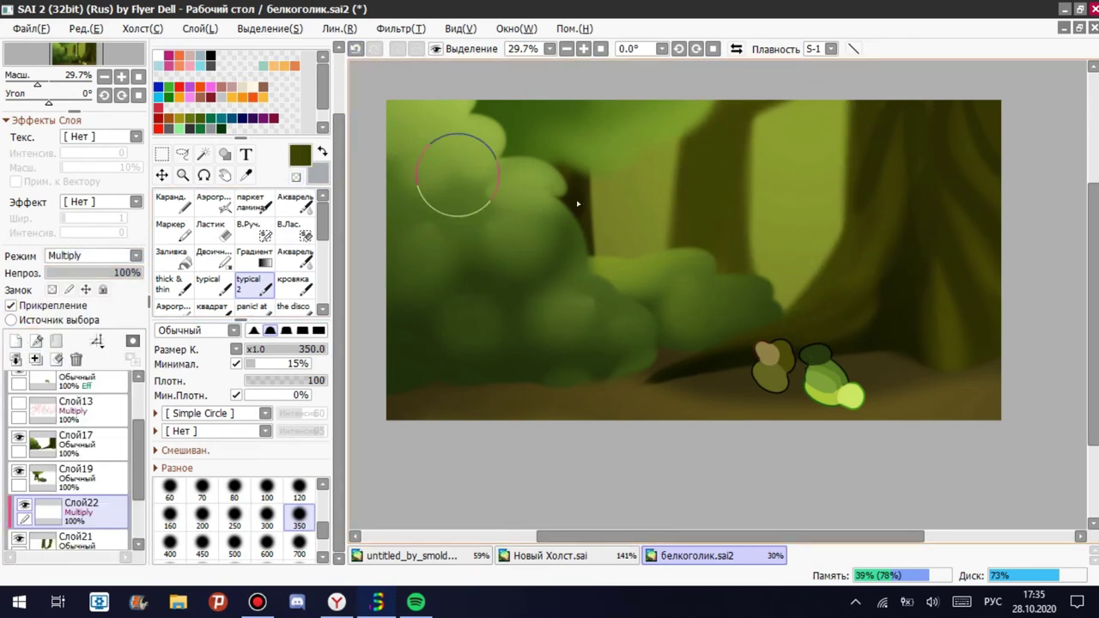
left_click_drag(718, 321, 738, 257)
key("ctrl+z")
Apply a circular dark olive gradient inside a brushed selection around the background trunks and merge the Multiply layer down.
key("s")
mouse_move(726, 181)
left_mouse_down()
mouse_move(773, 229)
mouse_move(742, 58)
left_mouse_up()
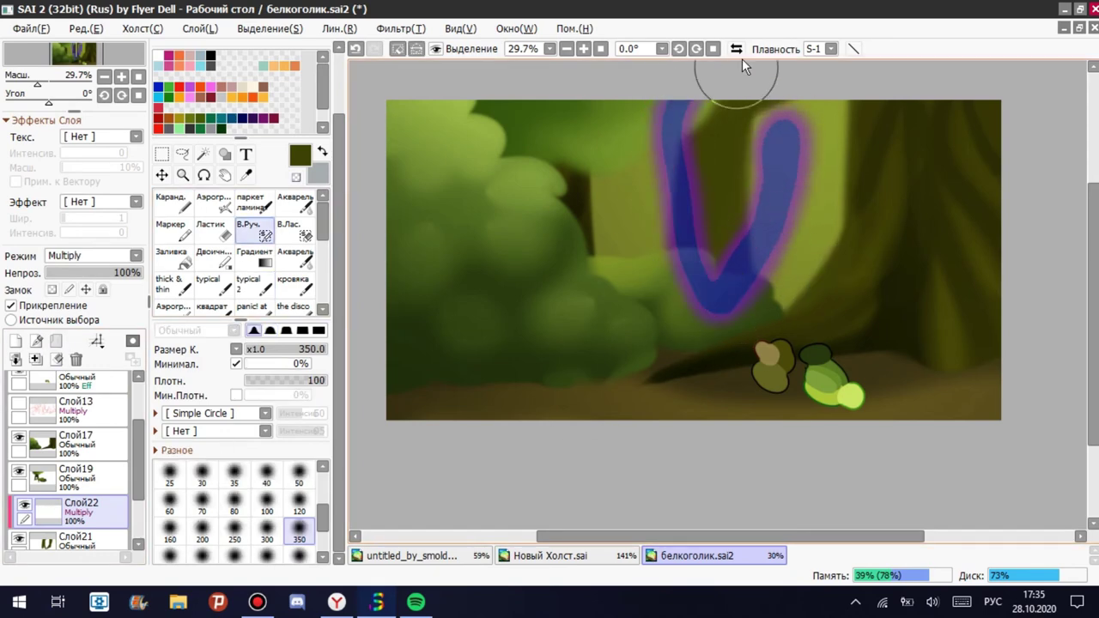
left_click_drag(773, 296, 906, 236)
key("ctrl+z")
left_click_drag(756, 343, 885, 69)
left_click(254, 255)
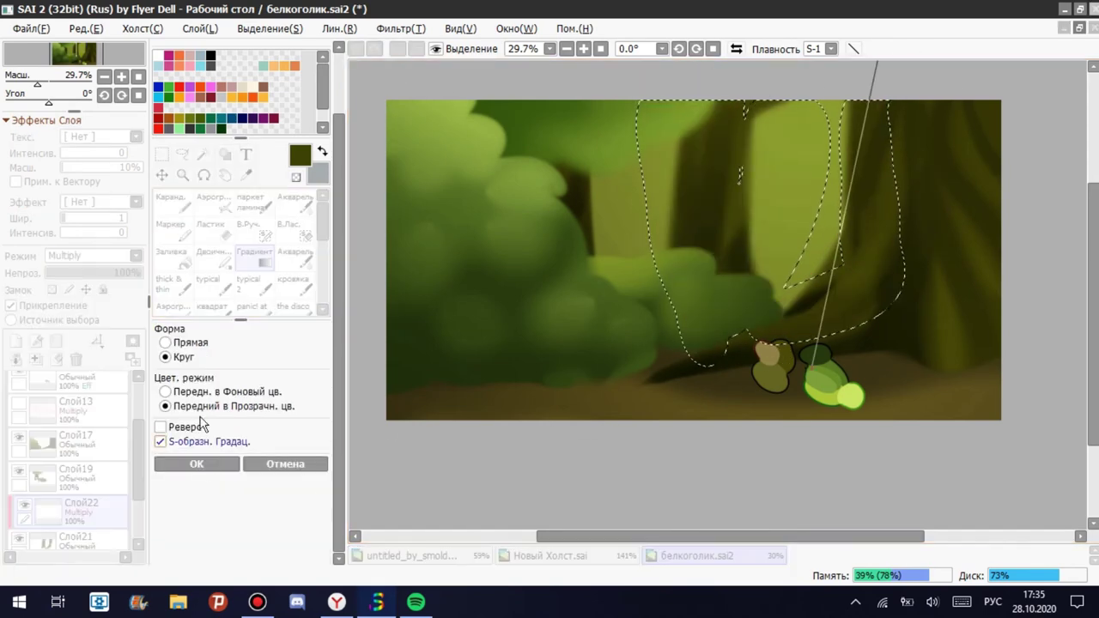
key("ctrl+e")
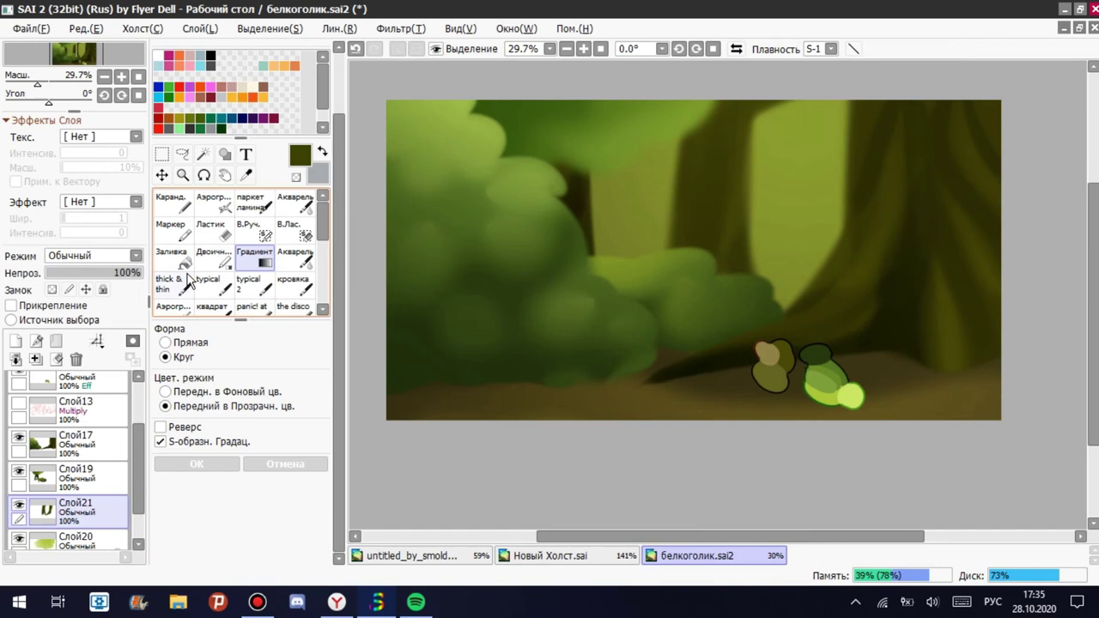
Apply the blur filter to the background trunks' layer.
left_click(400, 28)
left_click(438, 111)
mouse_move(438, 417)
left_mouse_down()
mouse_move(454, 418)
mouse_move(418, 425)
left_mouse_up()
key("Return")
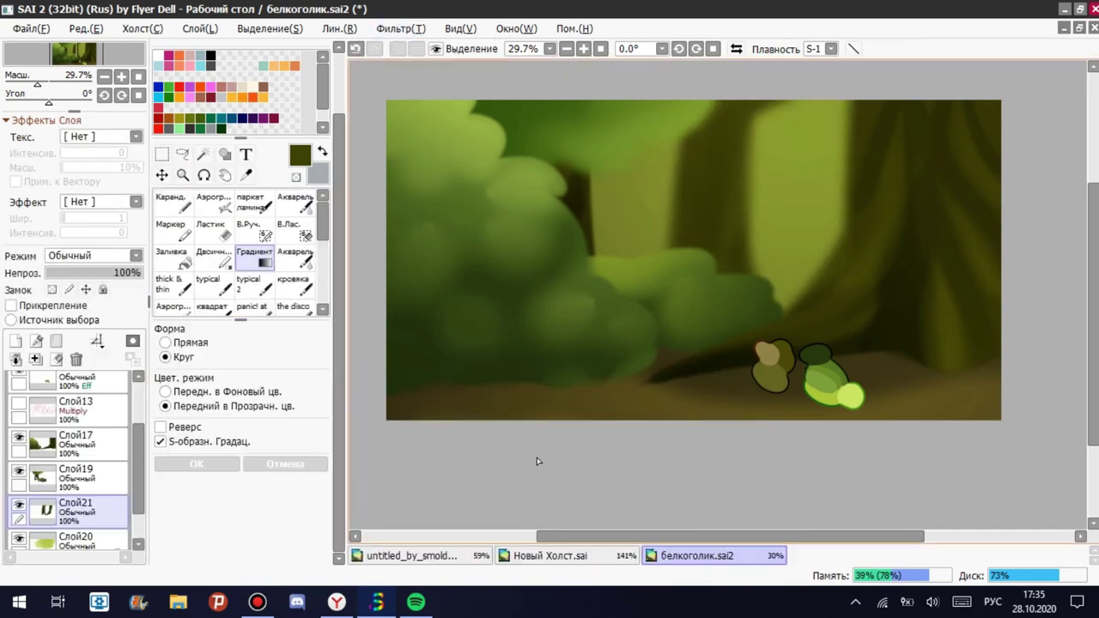
Soften the smaller bushes' edge on Слой19 with the Watercolour brush at size 700.
left_click(77, 442)
left_click(294, 200)
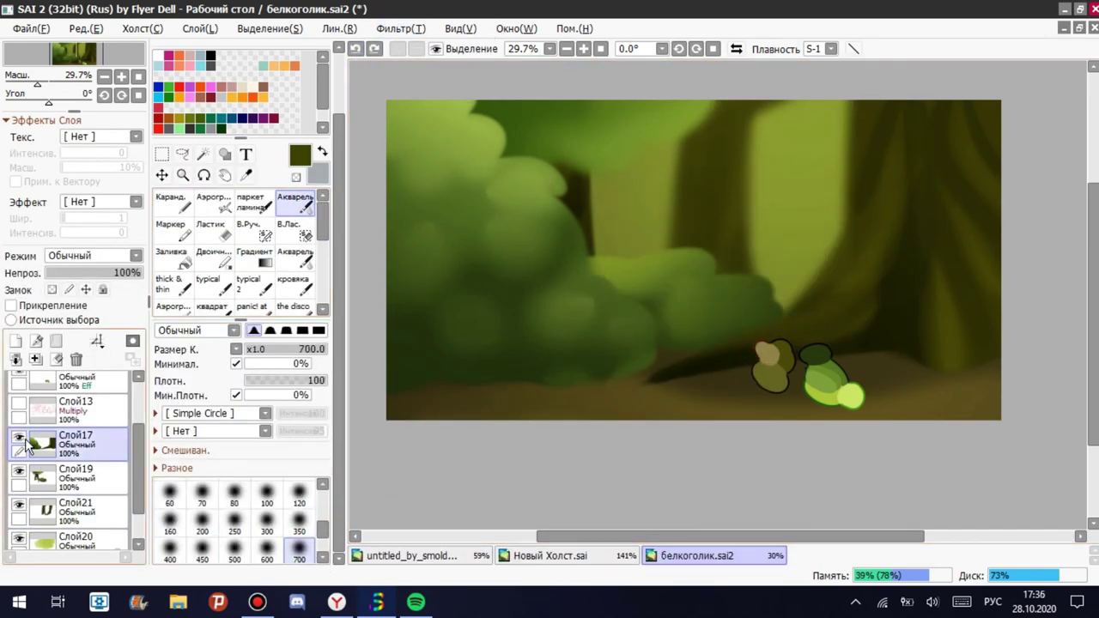
left_click(52, 476)
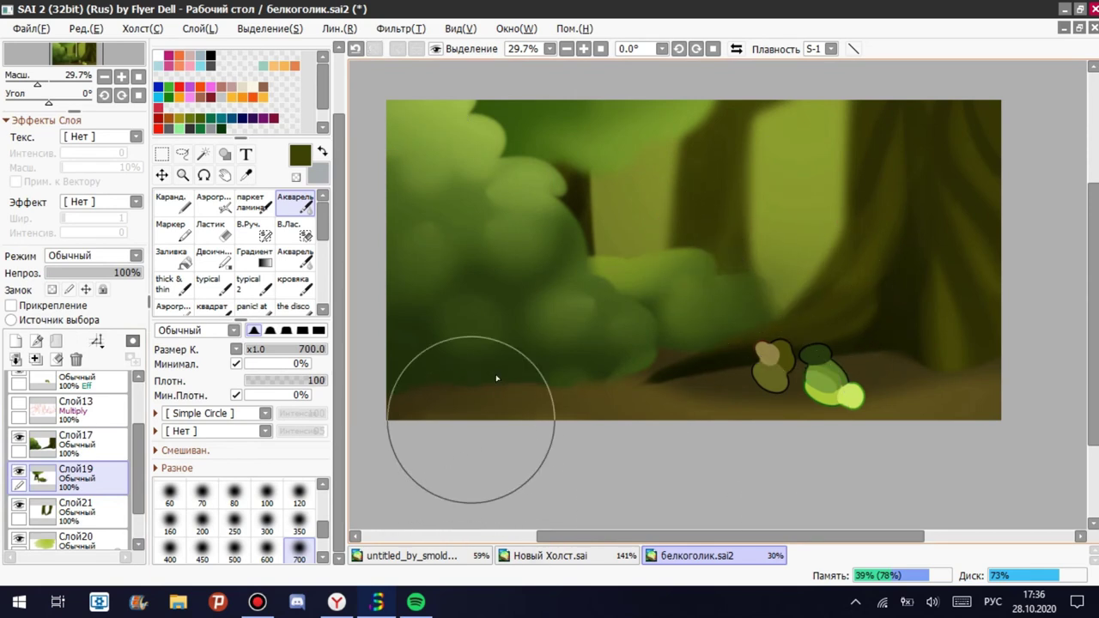
Paint distant bushes with typical 2 on a new layer above the clearing's glow, and pick dark green from the nearby bushes for them.
scroll(86, 464, "down", 2)
left_click(127, 468)
left_click(16, 341)
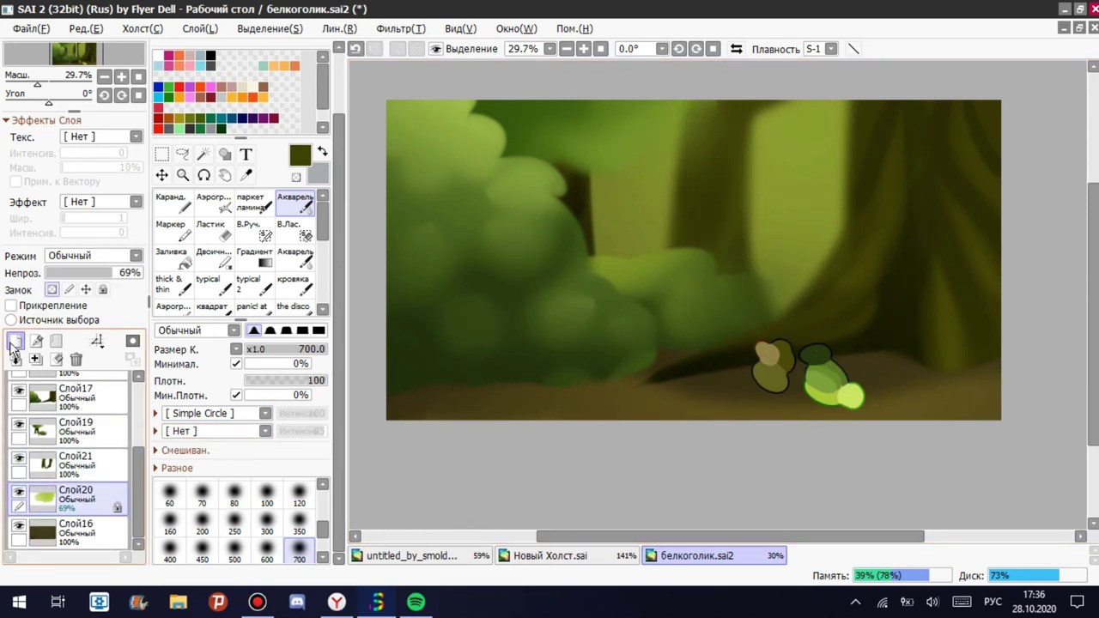
left_click(249, 283)
left_click_drag(606, 244, 665, 250)
left_click(559, 331, "alt")
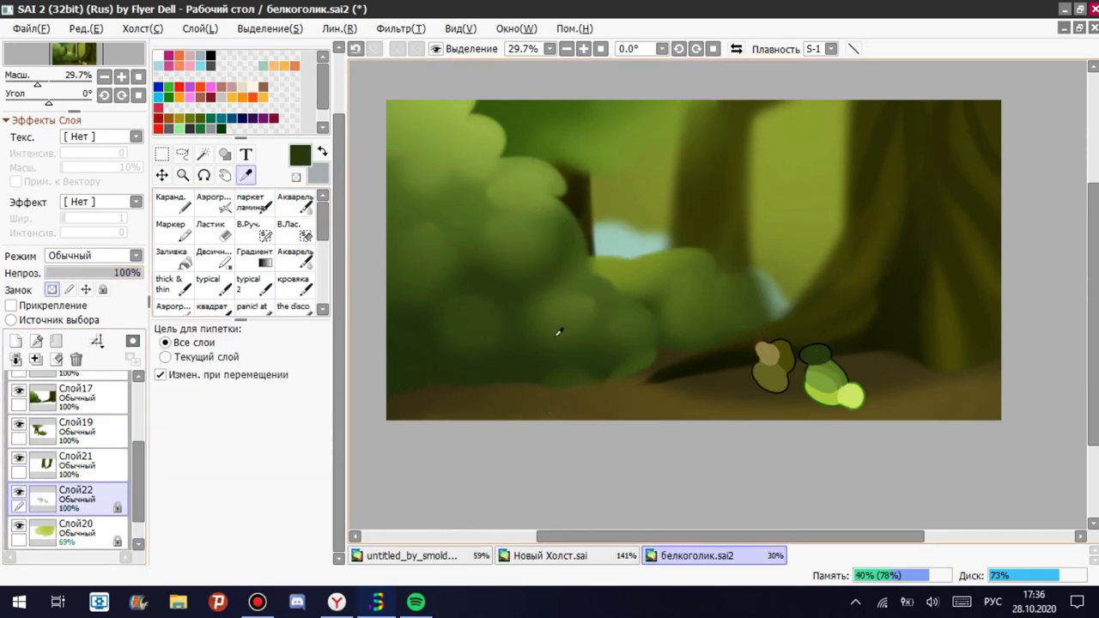
Add a clipped layer over the distant bushes and apply a circular lime gradient inside a brushed selection.
key("ctrl+shift+n")
key("b")
left_click_drag(706, 243, 643, 326)
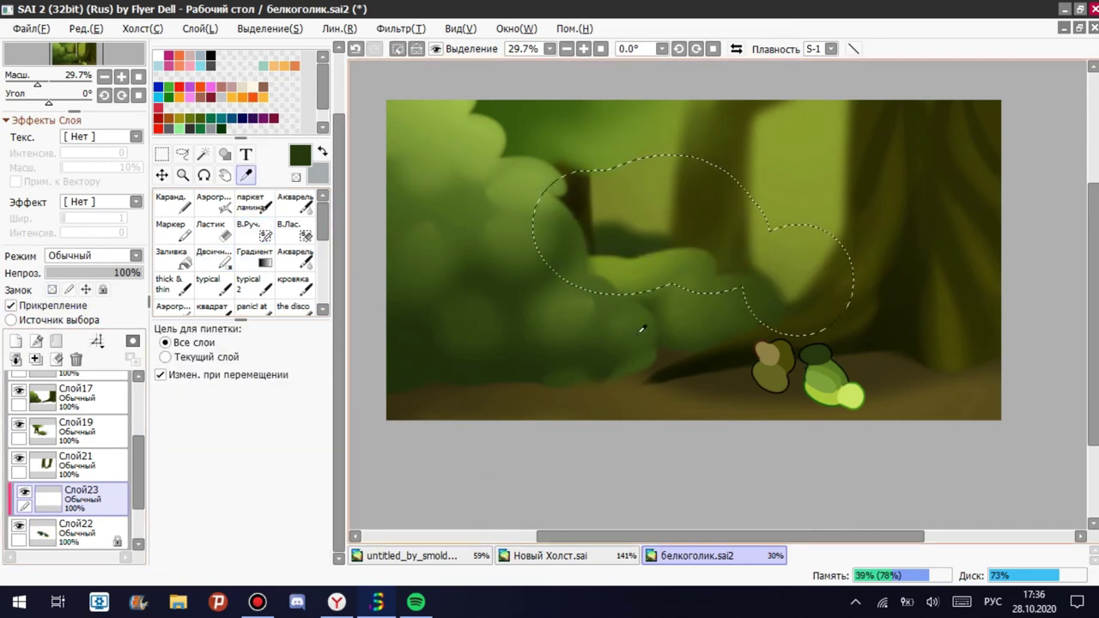
key("g")
left_click_drag(712, 184, 636, 464)
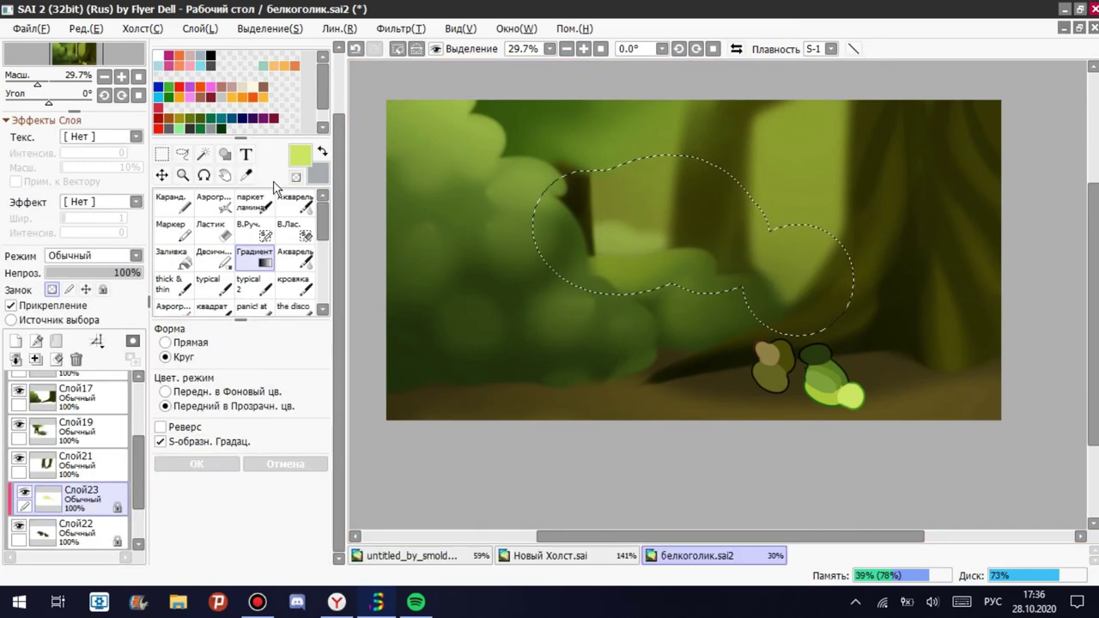
Lower the opacity of the distant bushes' gradient layer and merge it down onto the bushes.
left_click(213, 255)
key("ctrl+d")
left_click(113, 273)
scroll(103, 455, "down", 1)
left_click(120, 496)
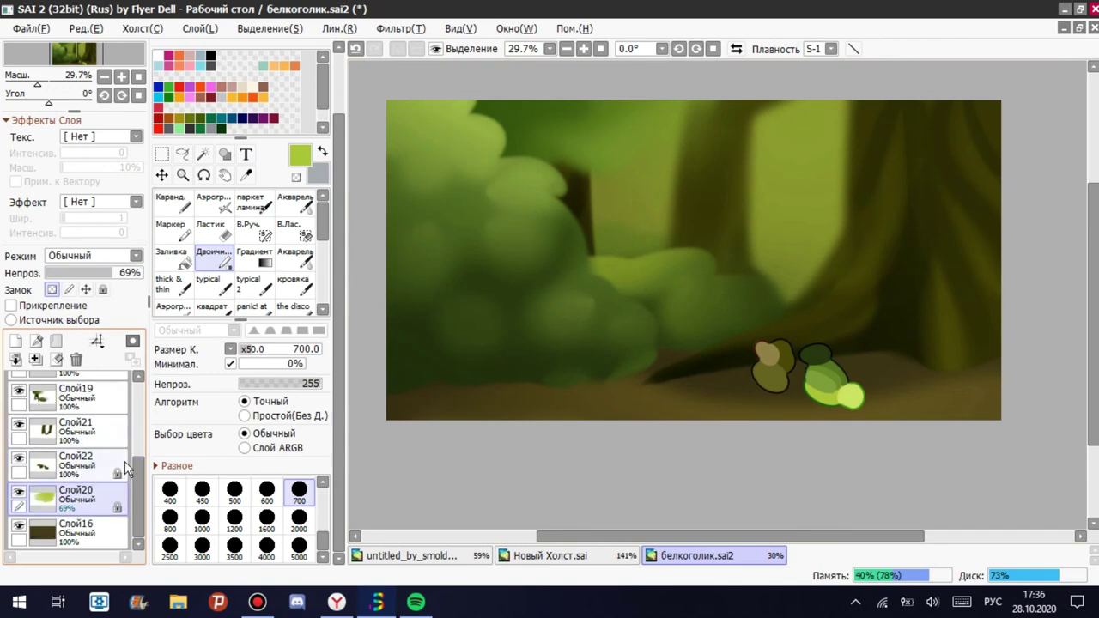
Apply a circular cream gradient over the clearing on a new layer beneath the trees, set to Shine mode at 41% opacity.
scroll(108, 422, "up", 1)
left_click(108, 433)
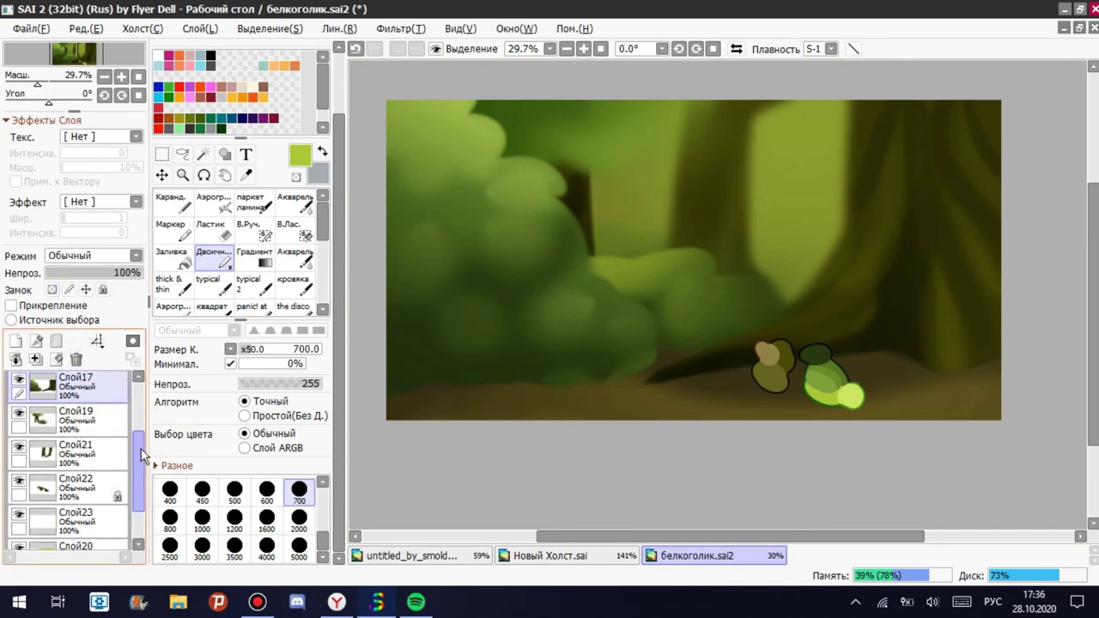
left_click(255, 255)
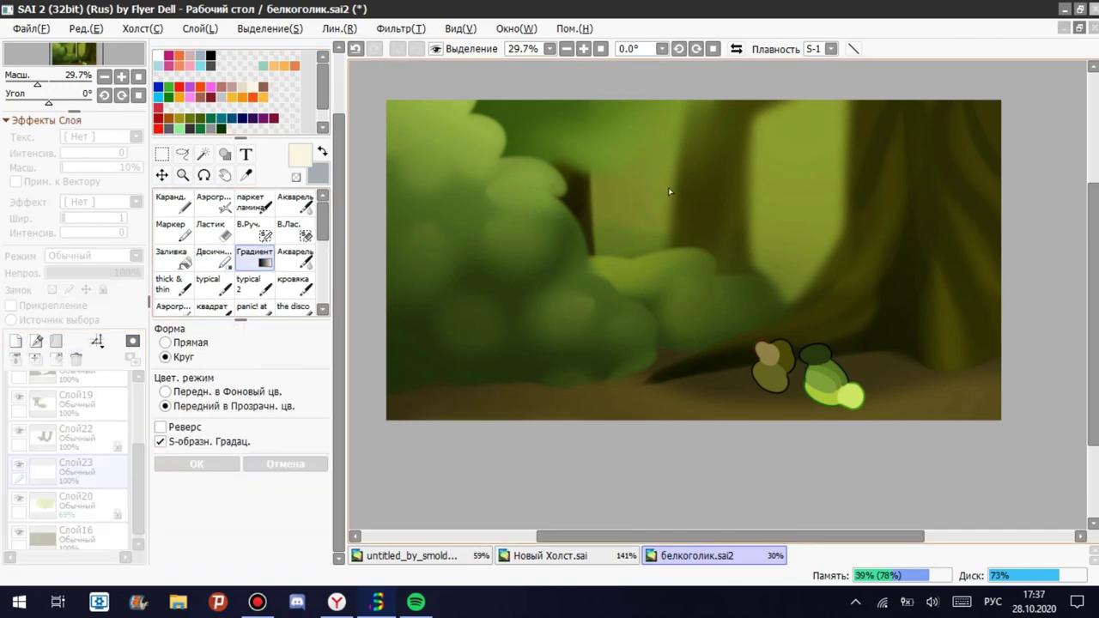
left_click_drag(667, 187, 761, 289)
left_click(197, 464)
left_click(93, 255)
left_click_drag(138, 274, 118, 273)
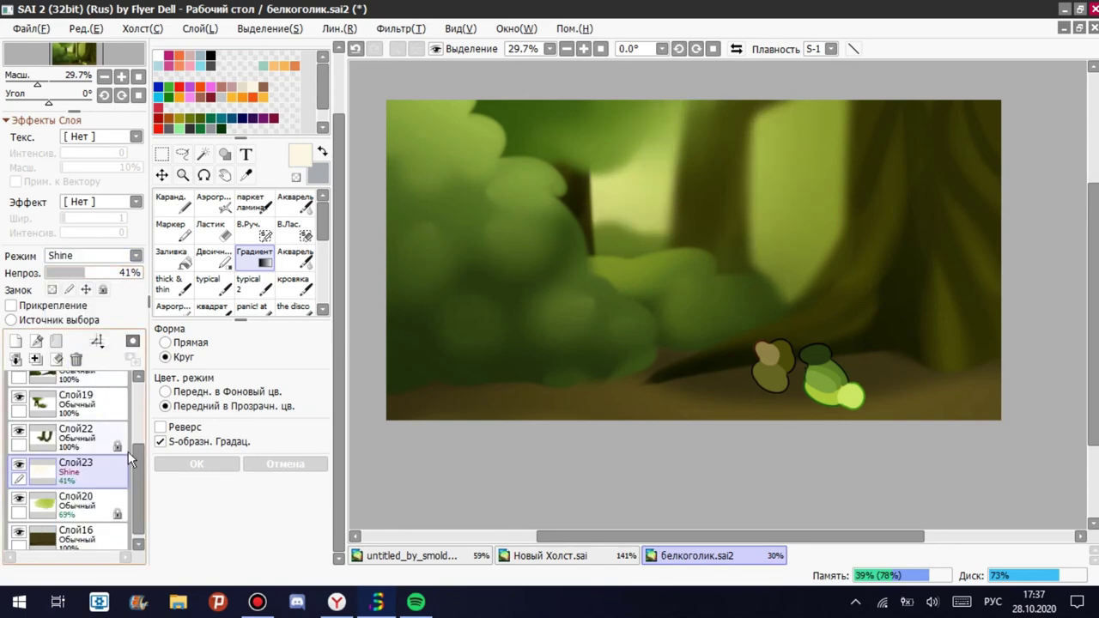
Add a circular cream light gradient on a new layer above Слой17, set to Overlay mode at 78% opacity.
left_click(15, 341)
left_click_drag(645, 118, 761, 349)
key("Return")
scroll(103, 255, "down", 3)
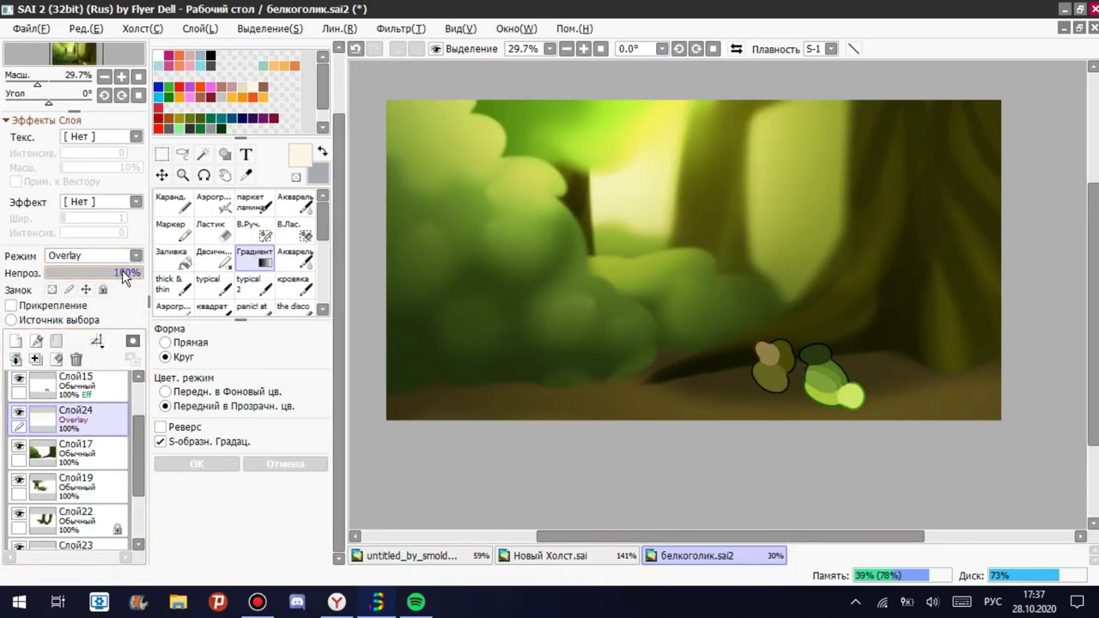
left_click_drag(138, 273, 121, 274)
Apply a circular pale teal gradient inside a brushed selection on a new layer above Слой20, and merge it down.
scroll(73, 430, "down", 1)
scroll(73, 446, "down", 2)
left_click(76, 515)
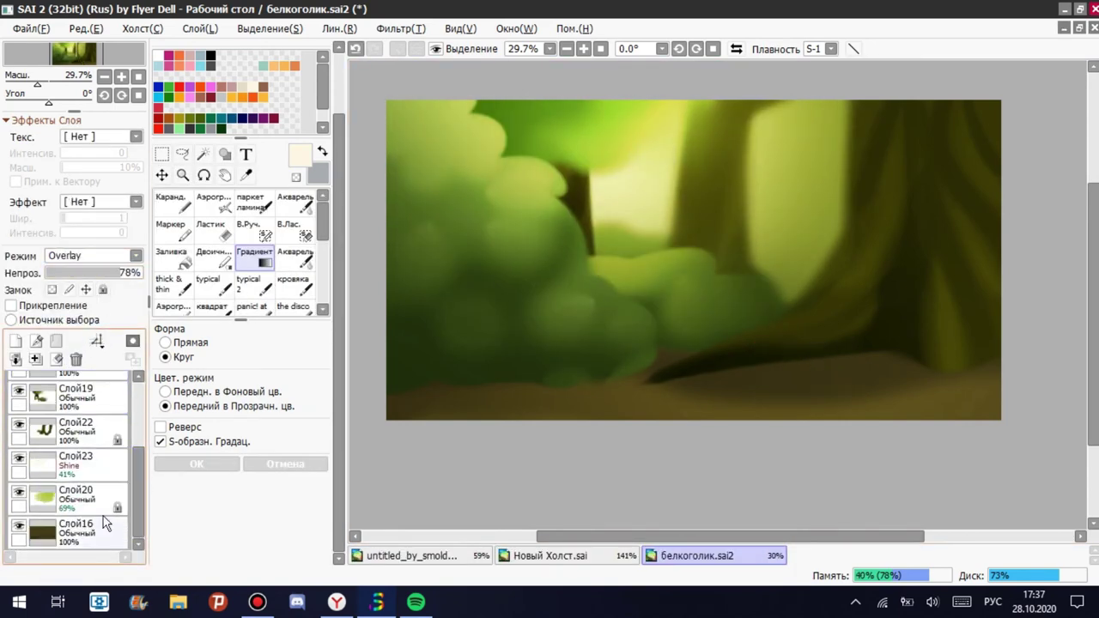
left_click(15, 341)
left_click(249, 230)
mouse_move(601, 283)
left_mouse_down()
mouse_move(888, 143)
mouse_move(515, 129)
left_mouse_up()
left_click(256, 256)
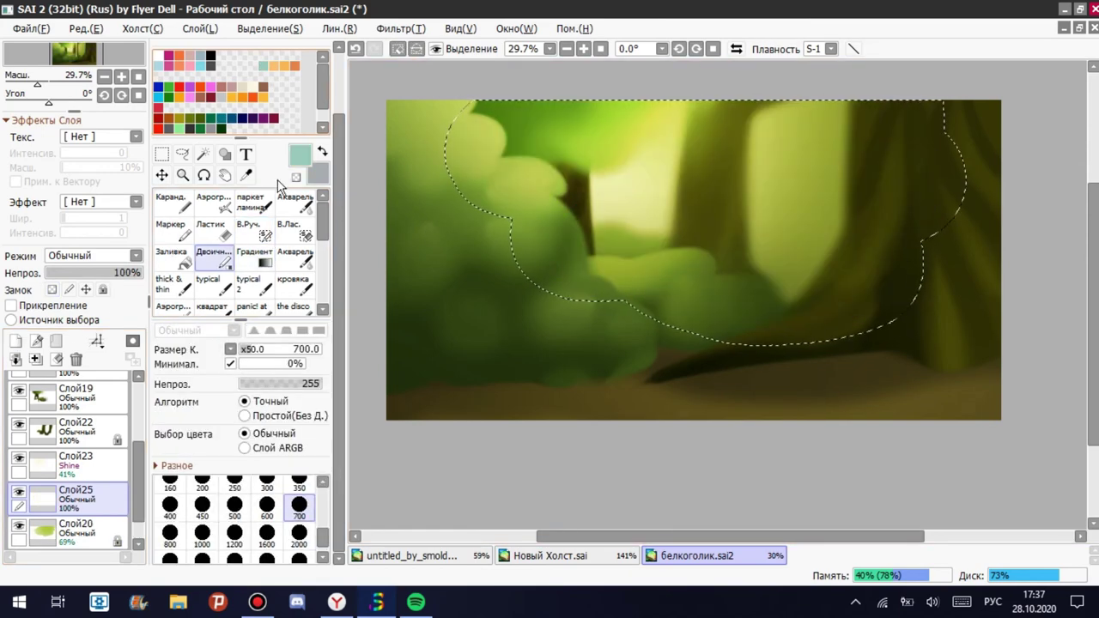
left_click_drag(781, 166, 490, 315)
left_click(196, 464)
left_click_drag(138, 273, 87, 273)
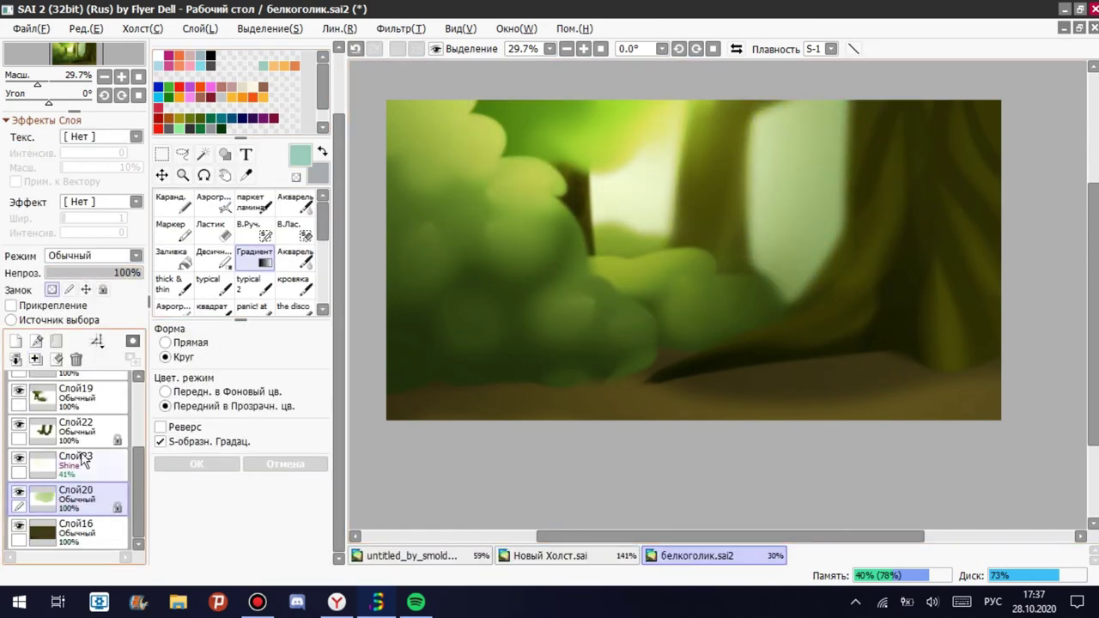
Check the background with the cats folder shown and the Overlay layer Слой24 toggled.
scroll(84, 462, "up", 3)
left_click(19, 418)
left_click(19, 453)
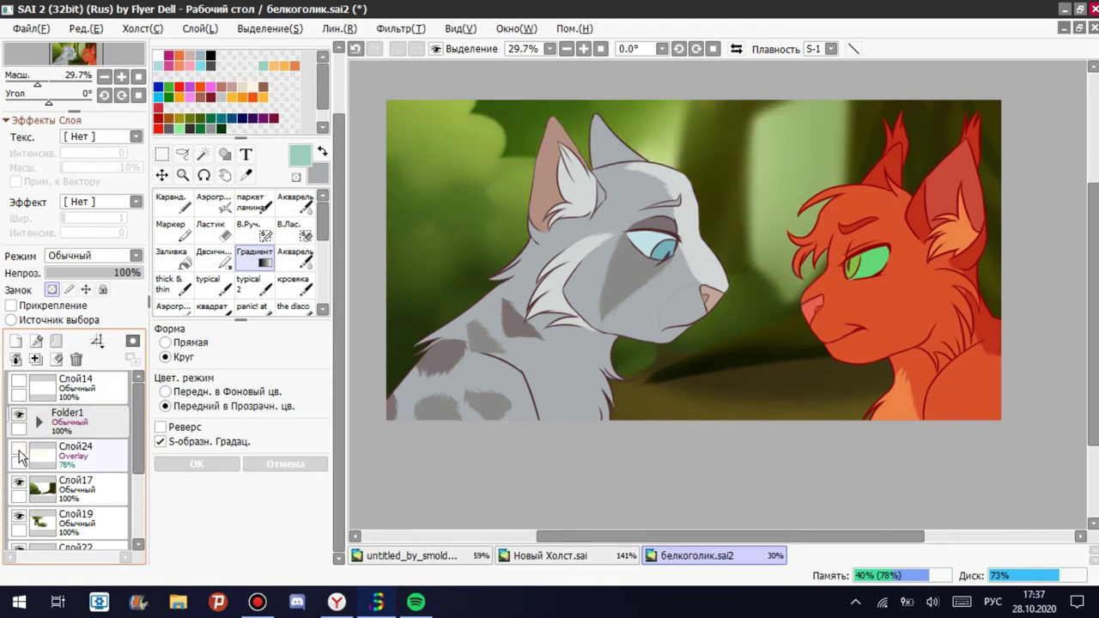
left_click(19, 452)
scroll(47, 420, "down", 3)
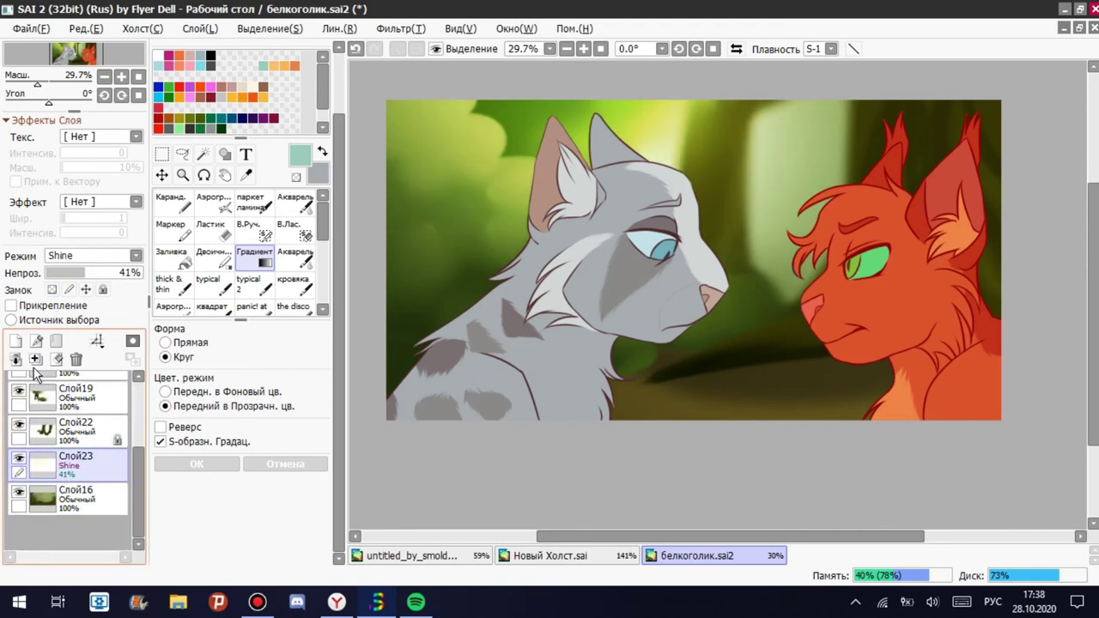
scroll(47, 421, "up", 3)
left_click(18, 419)
scroll(541, 276, "down", 1)
Paint a dark green bush in the gap between the trees on a new layer beneath Слой22, using typical 2 at size 350.
left_click(270, 284)
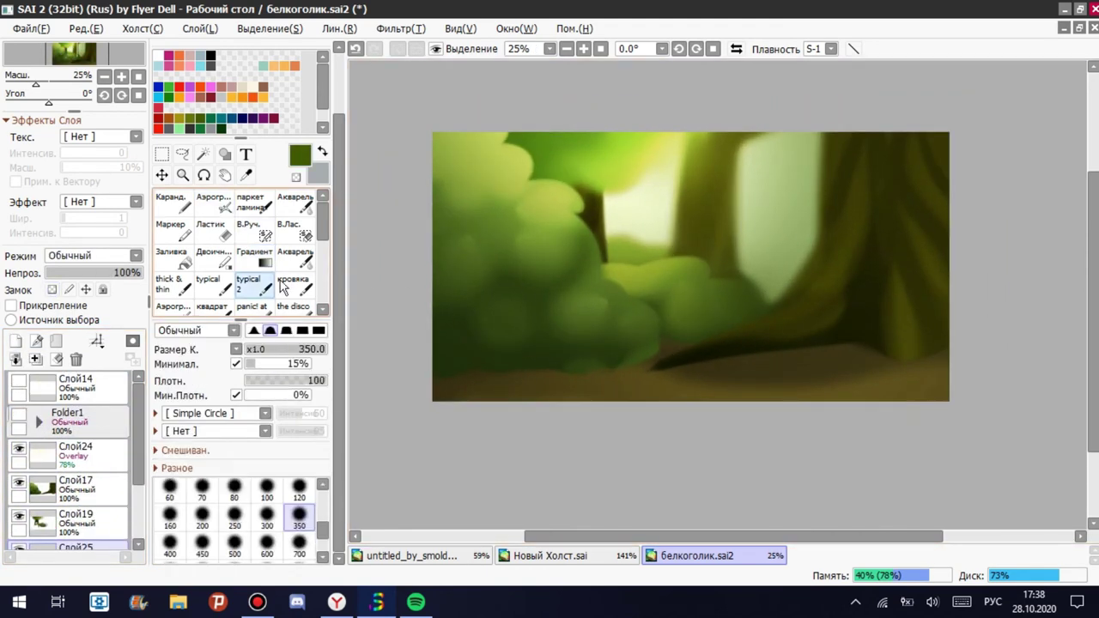
left_click(19, 447)
left_click(19, 447)
scroll(52, 446, "down", 2)
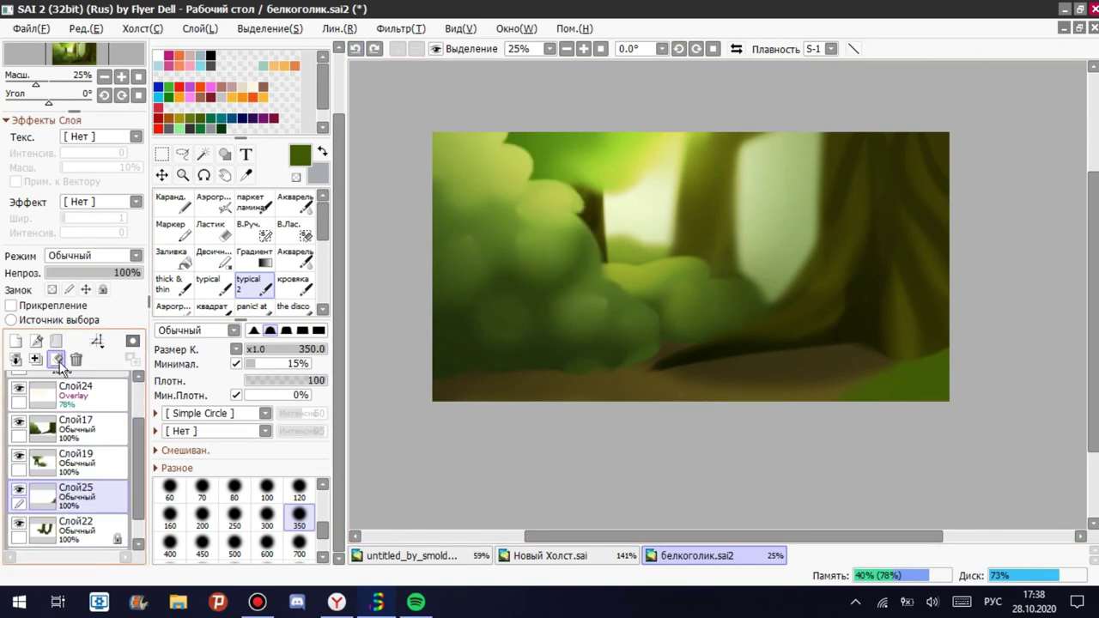
key("ctrl+shift+n")
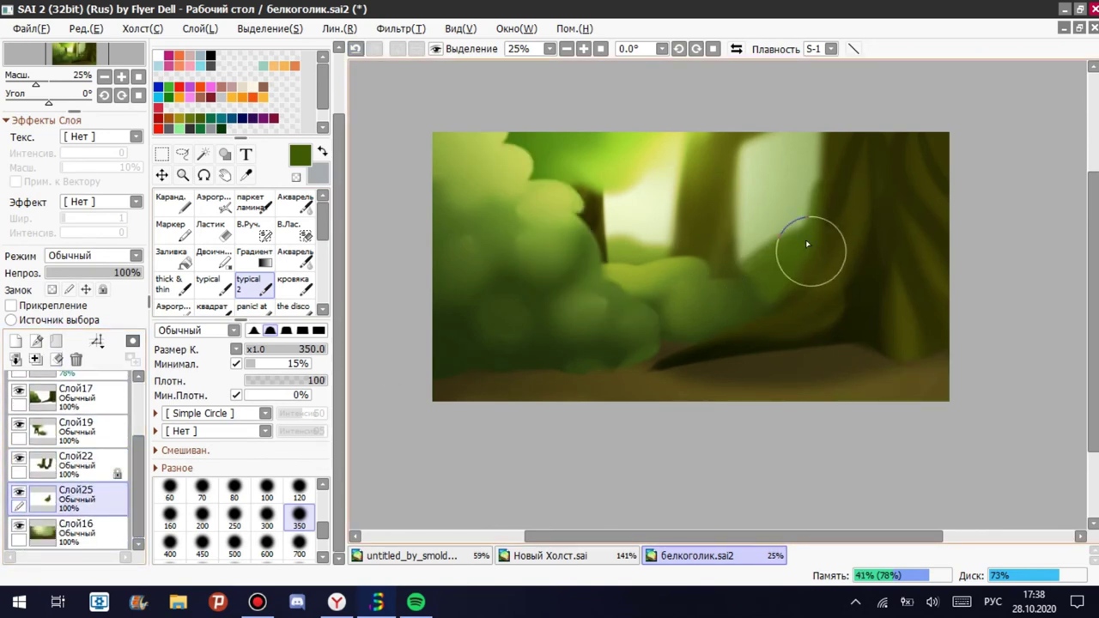
left_click(10, 305)
left_click(93, 255)
left_click(86, 335)
left_click_drag(747, 275, 807, 155)
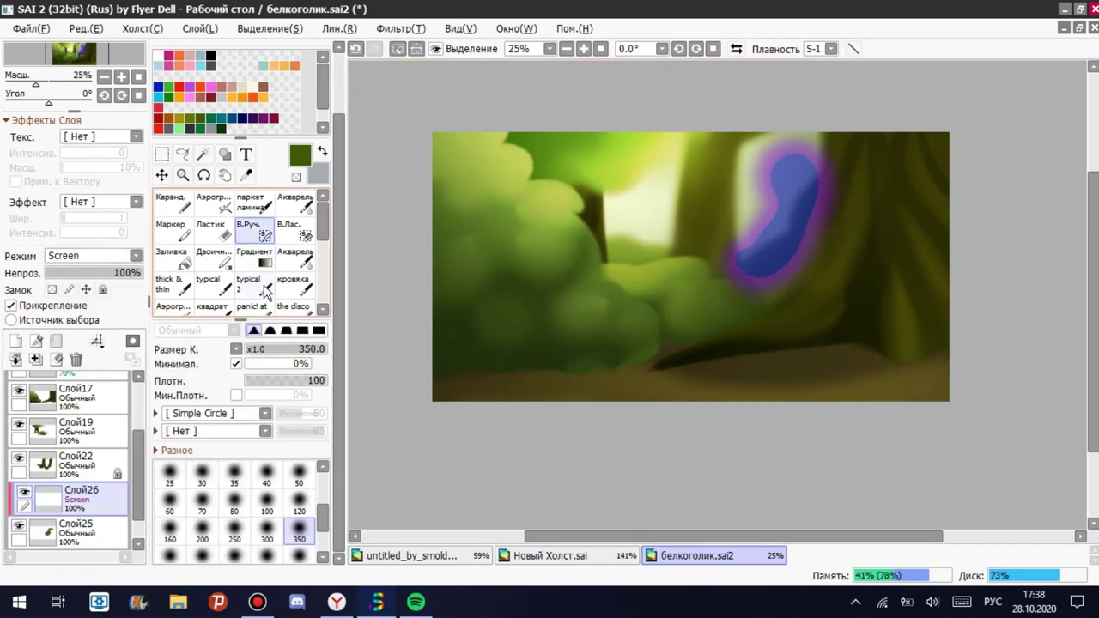
left_click(254, 255)
left_click(253, 93)
left_click(93, 255)
left_click_drag(810, 319, 589, 118)
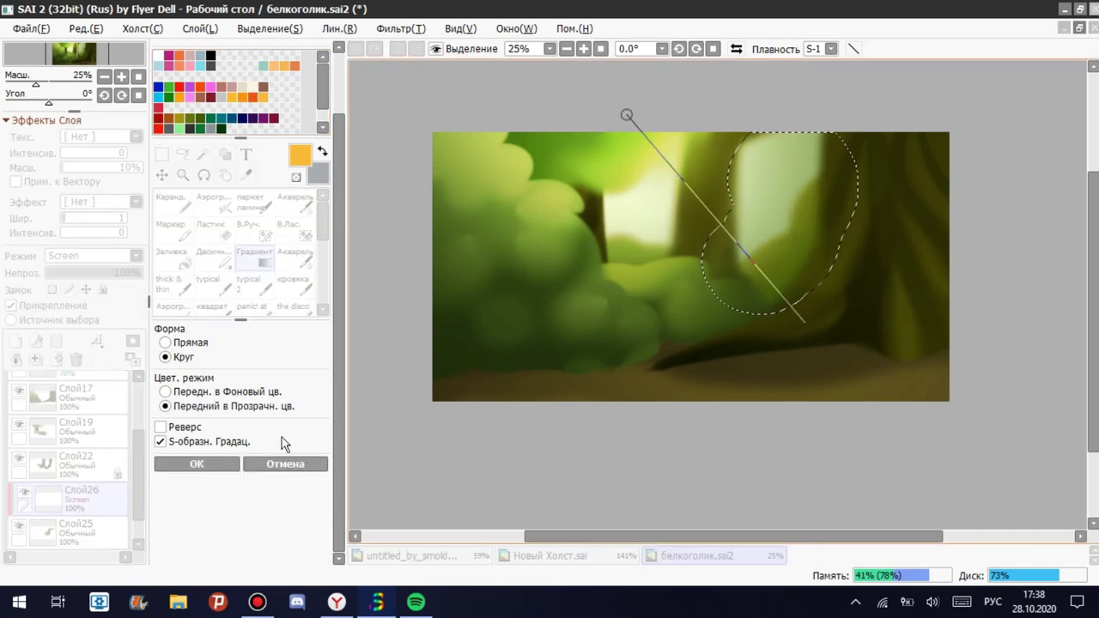
left_click(285, 464)
left_click(75, 359)
Apply a Gaussian blur to the tree layer Слой22.
left_click(49, 470)
left_click(418, 28)
left_click(464, 86)
left_click(645, 434)
key("ctrl+d")
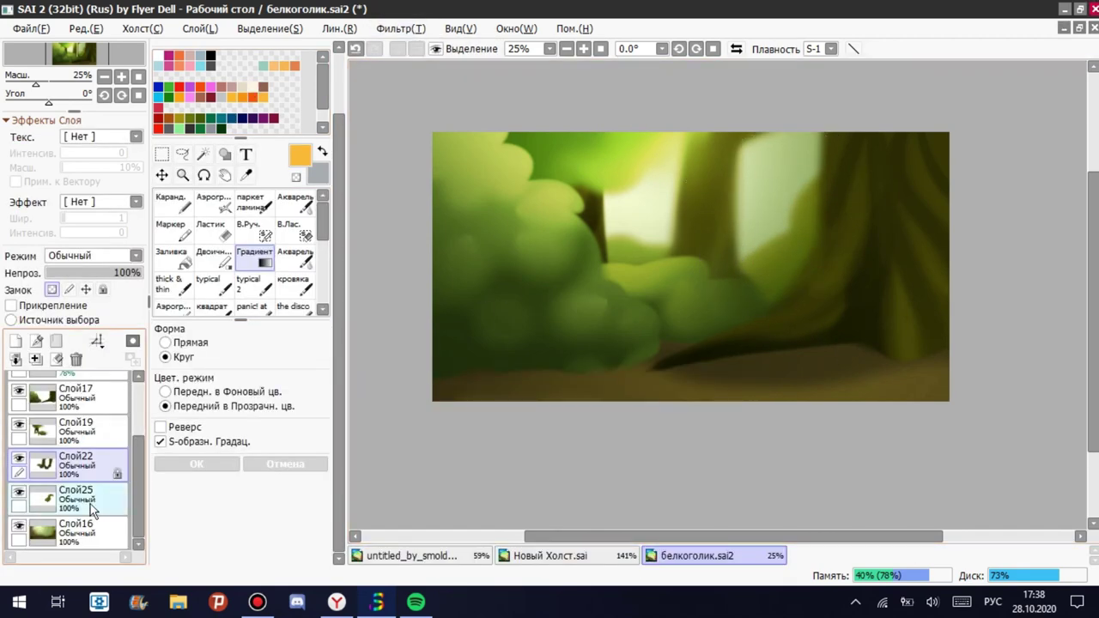
Apply a Gaussian blur with radius 25 to the distant bush layer Слой25.
left_click(417, 29)
mouse_move(496, 74)
left_click(541, 74)
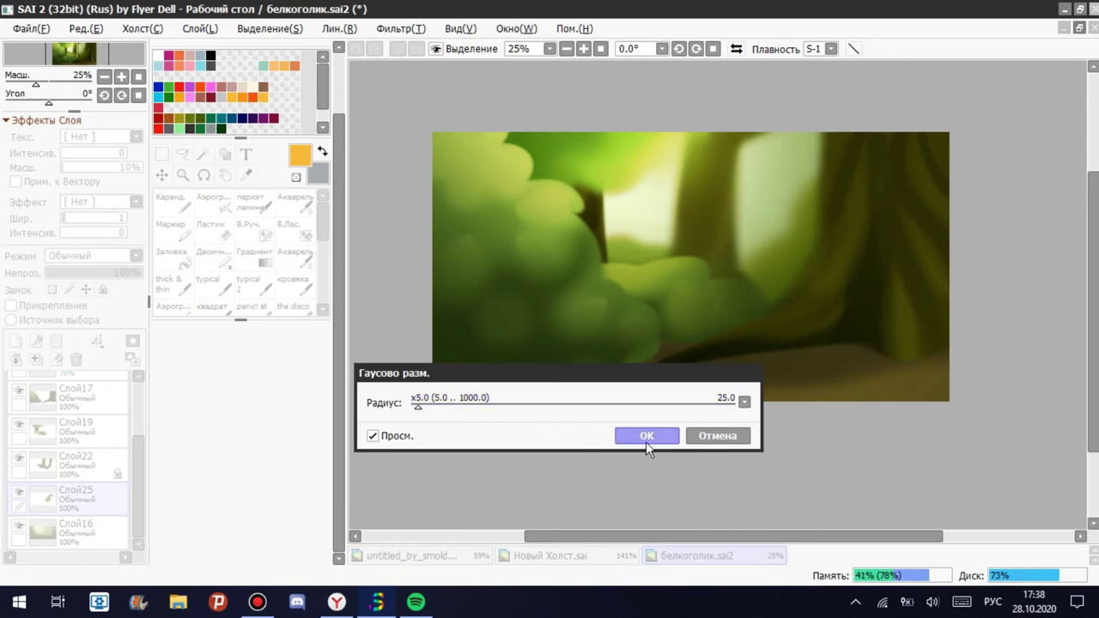
left_click(646, 436)
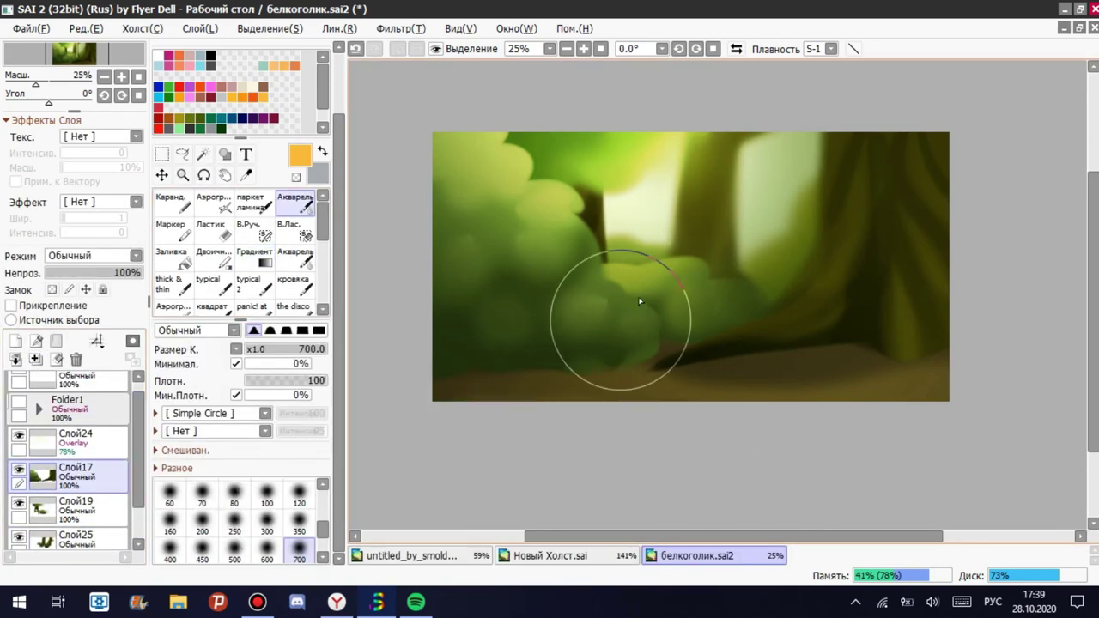
Check the background against the cats, and merge the tree and bush layers down into Слой25.
left_click(20, 404)
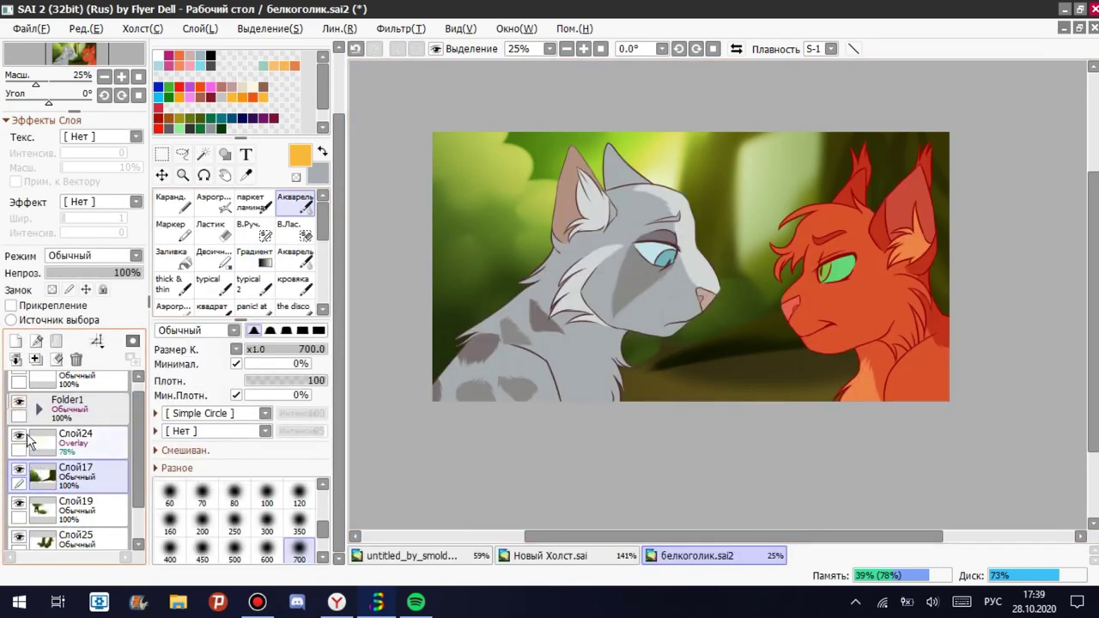
left_click(20, 404)
left_click(15, 359)
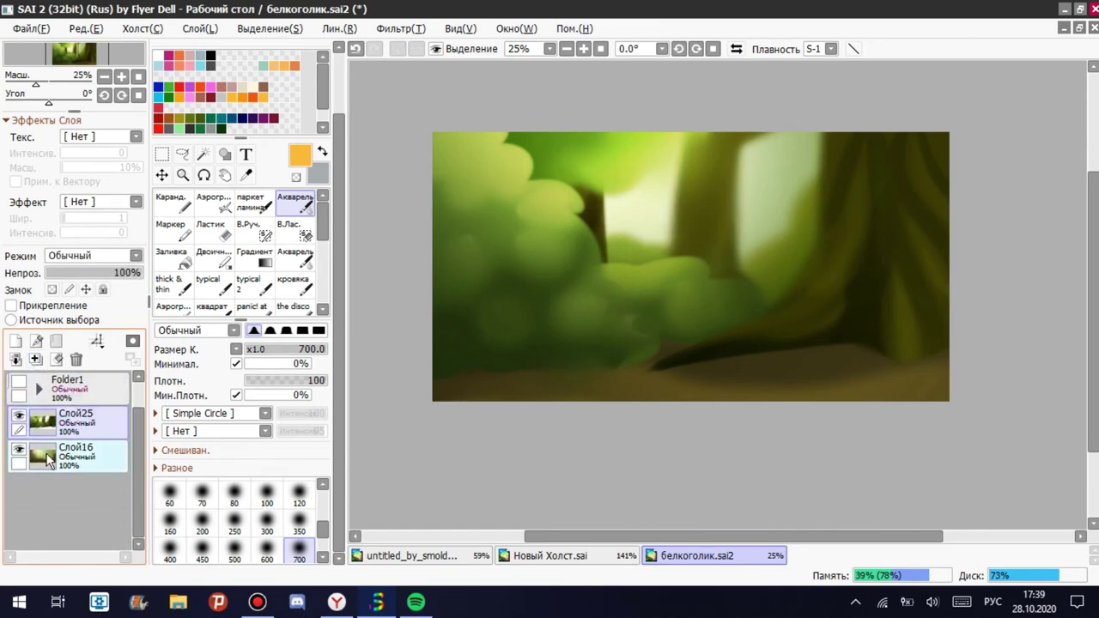
Try a circular orange gradient inside a brushed selection over the ground, on a new layer beneath Слой25.
left_click(15, 341)
left_click(270, 226)
left_click_drag(945, 361, 524, 395)
left_click(254, 253)
left_click_drag(878, 299, 715, 530)
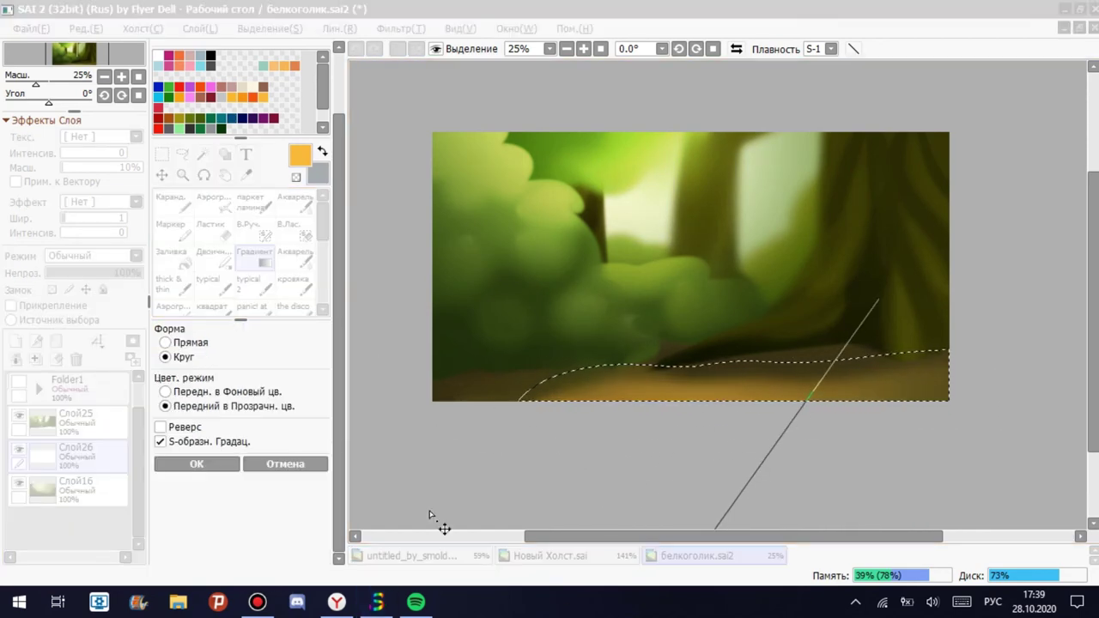
key("Return")
key("ctrl+d")
left_click(76, 272)
Apply a circular dark purple gradient over the lower background on a Shade layer at 13% opacity, with its transparency locked.
key("b")
mouse_move(678, 347)
left_mouse_down()
mouse_move(903, 365)
mouse_move(567, 344)
mouse_move(455, 361)
left_mouse_up()
left_click(92, 255)
left_click(92, 410)
left_click(254, 254)
left_click_drag(832, 384, 728, 199)
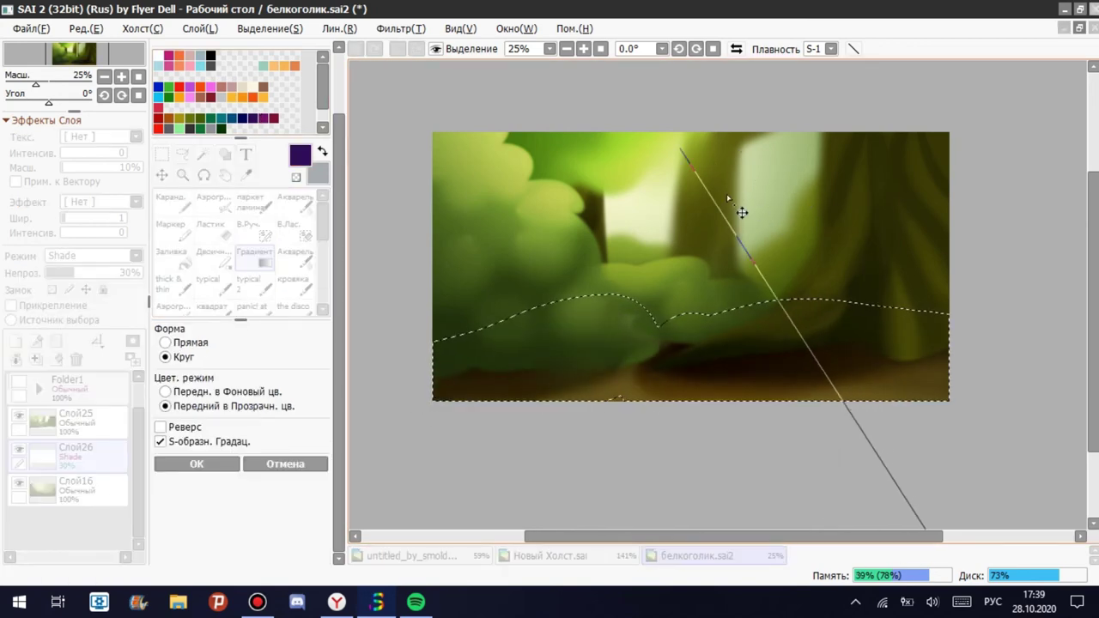
key("Return")
key("ctrl+d")
left_click(56, 272)
left_click(52, 290)
key("b")
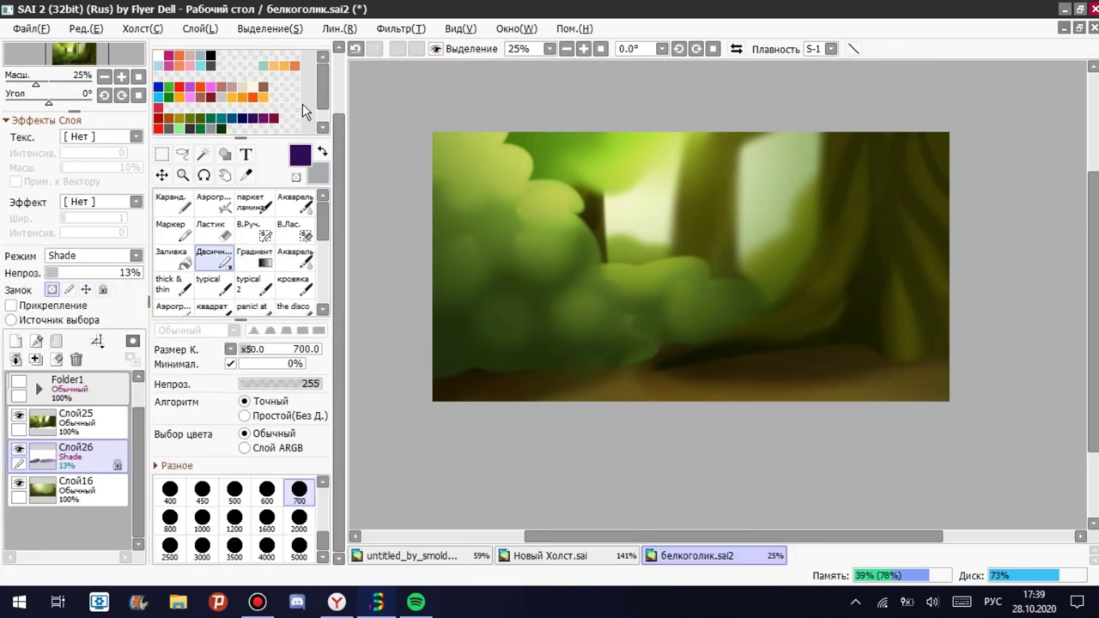
Merge the remaining background layers into Слой16.
key("e")
key("ctrl+e")
key("ctrl+e")
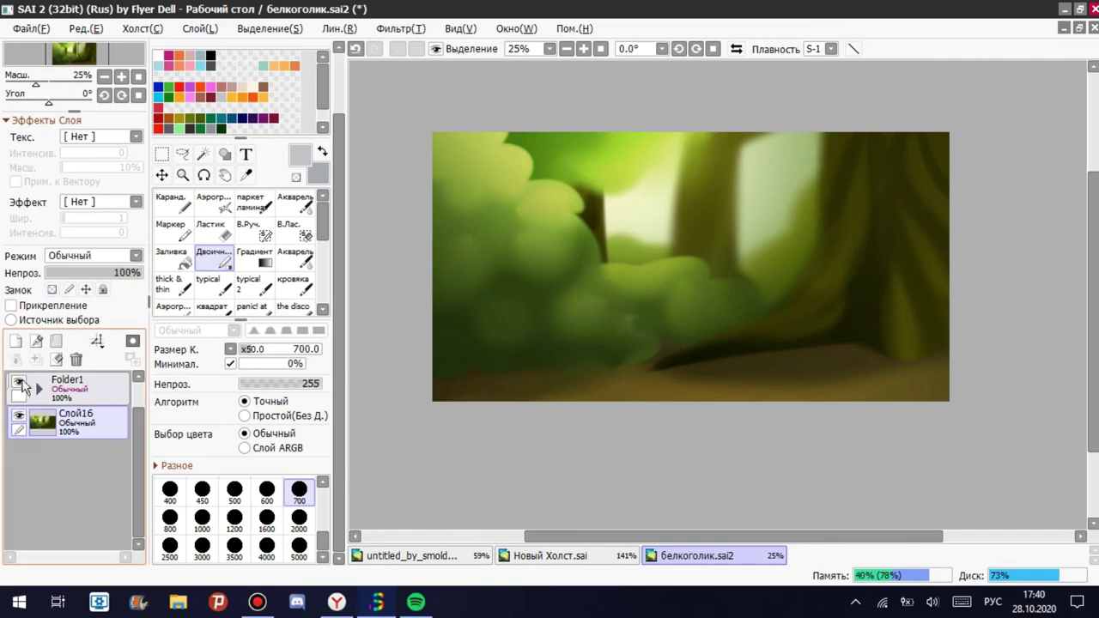
Show the cats folder over the forest, and delete the empty layer Слой14 above it.
left_click(19, 381)
scroll(657, 284, "up", 2)
key("ctrl+z")
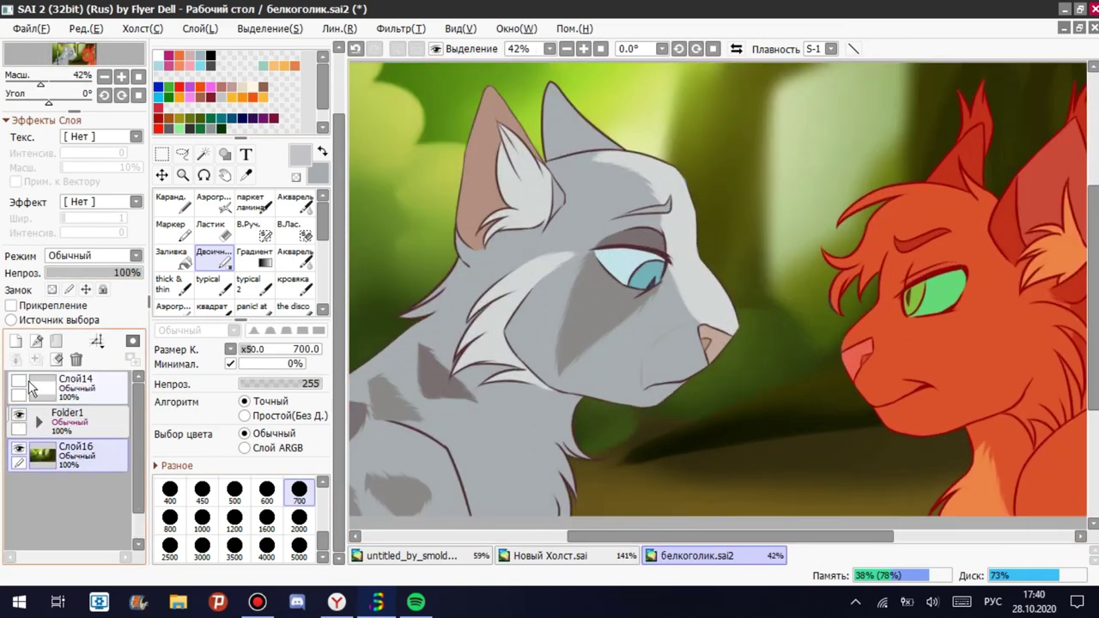
scroll(657, 283, "down", 2)
key("ctrl+z")
scroll(516, 284, "down", 1)
scroll(488, 290, "up", 1)
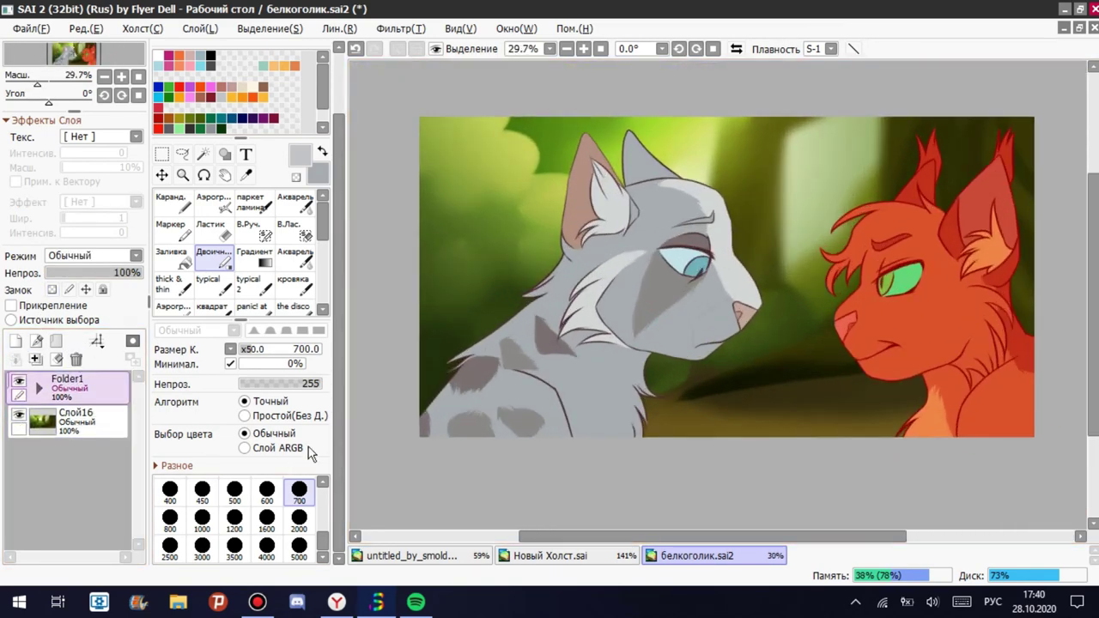
Nest Folder1 inside a new folder, and add a clipped Multiply layer above it for shading the cats.
left_click(35, 359)
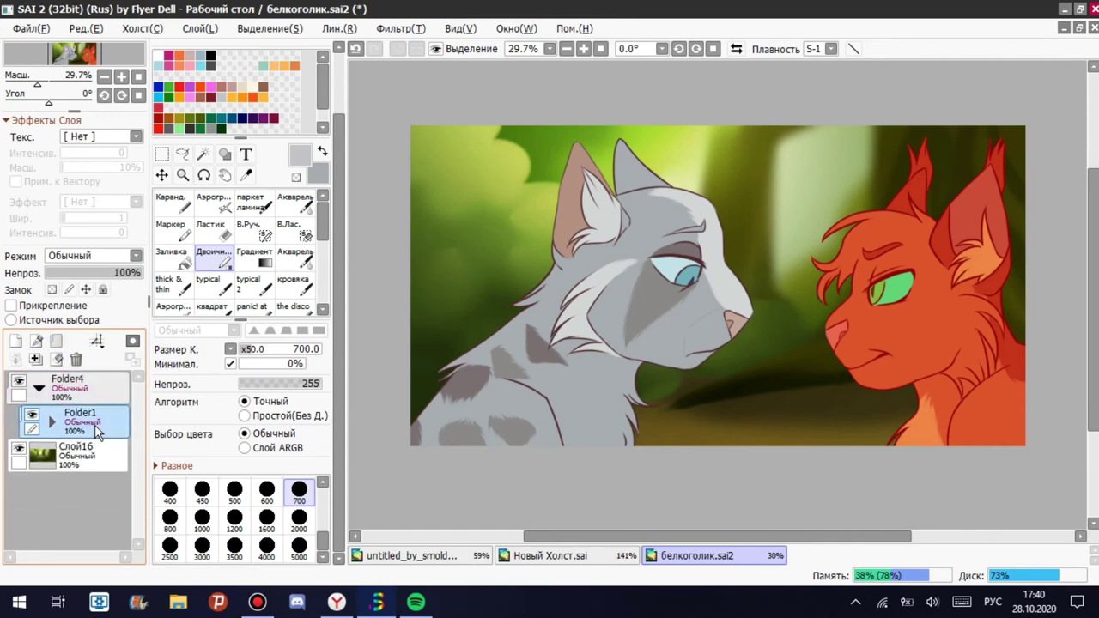
left_click(16, 341)
left_click(92, 255)
left_click(52, 290)
left_click(10, 305)
Try purple shading over the cats on the Multiply layer, clear it, and pick olive from the background instead.
mouse_move(601, 257)
left_mouse_down()
mouse_move(658, 275)
mouse_move(415, 281)
left_mouse_up()
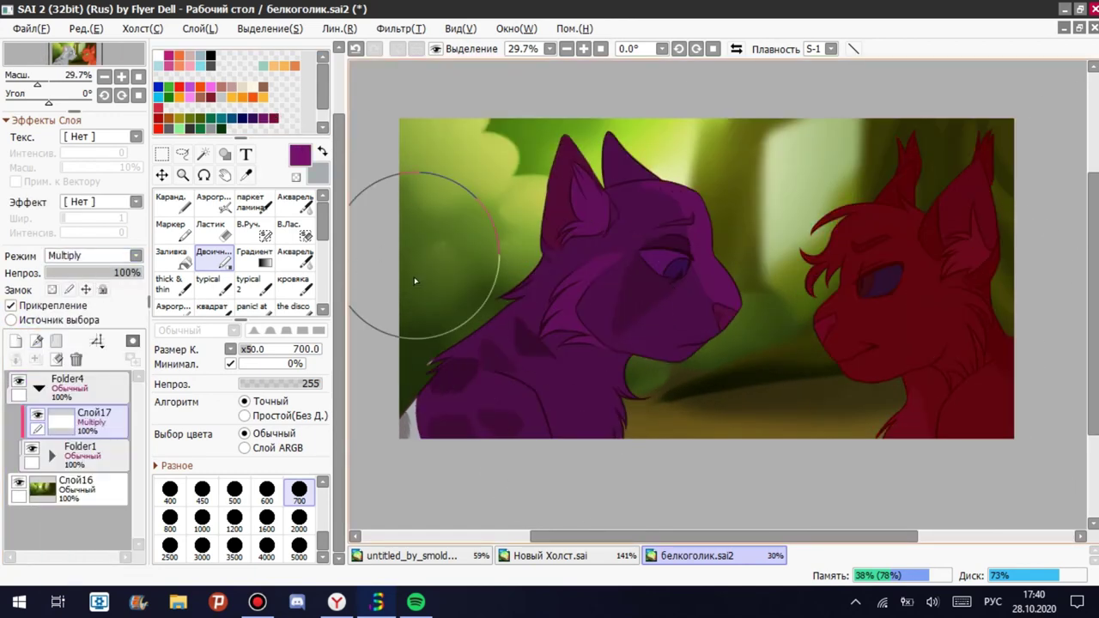
left_click(748, 184, "alt")
mouse_move(749, 183)
left_mouse_down()
mouse_move(515, 467)
mouse_move(618, 275)
left_mouse_up()
key("Delete")
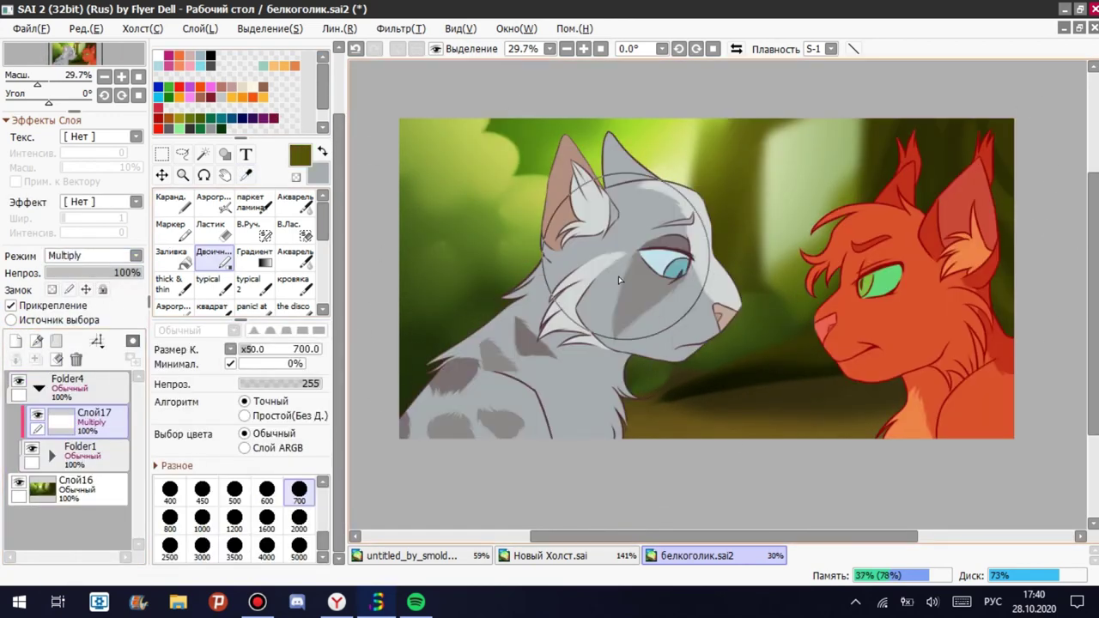
Hide the forest layer and select the whole empty area around both cats with the Magic Wand.
scroll(619, 275, "down", 1)
left_click(203, 153)
left_click(80, 451)
left_click(756, 361)
left_click(19, 482)
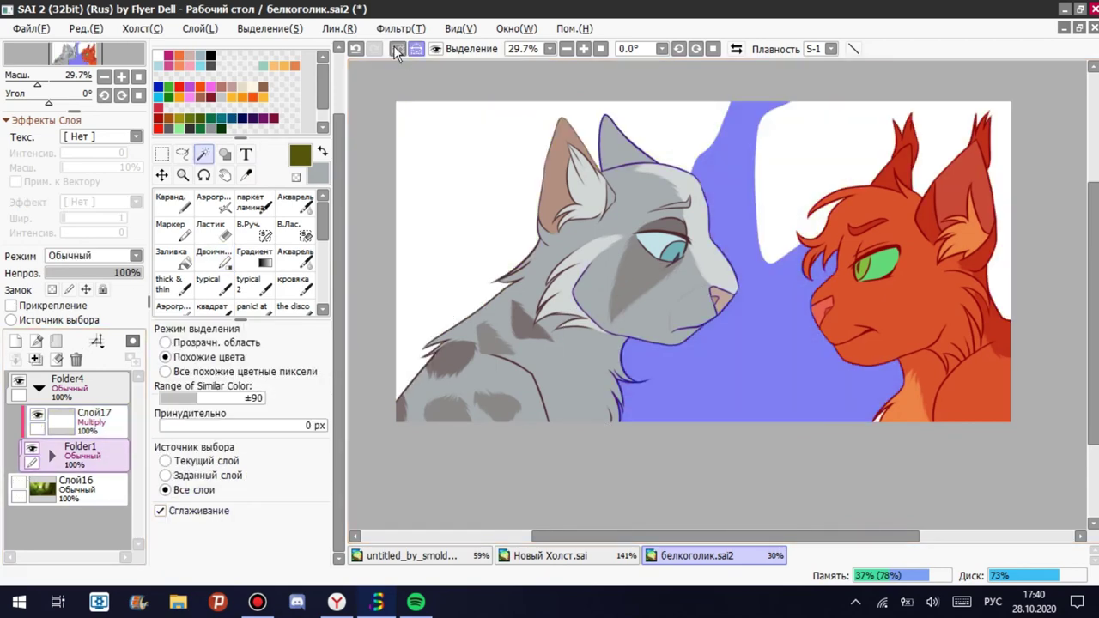
left_click(397, 51)
left_click(456, 265)
Enlarge the selection inward past the cats' outlines, and invert it to select the inner parts of both cats.
left_click(339, 29)
left_click(283, 146)
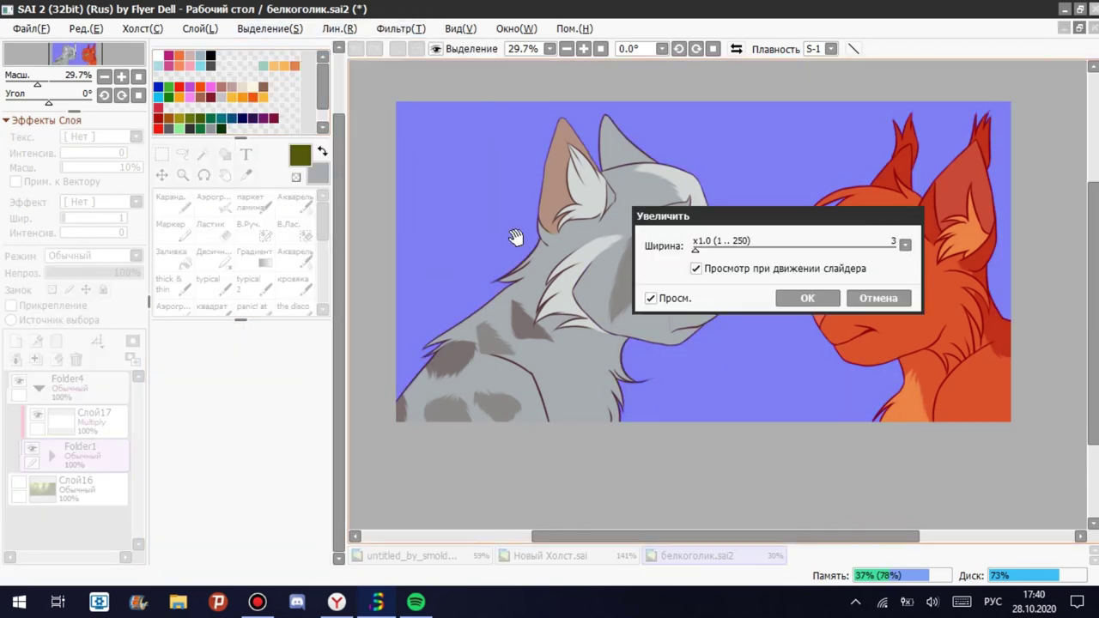
left_click_drag(696, 249, 709, 249)
left_click(808, 298)
key("ctrl+i")
Show the forest layer, activate the Multiply layer Слой17, and redo the selection so it sits closer to the cats' outlines.
left_click(94, 421)
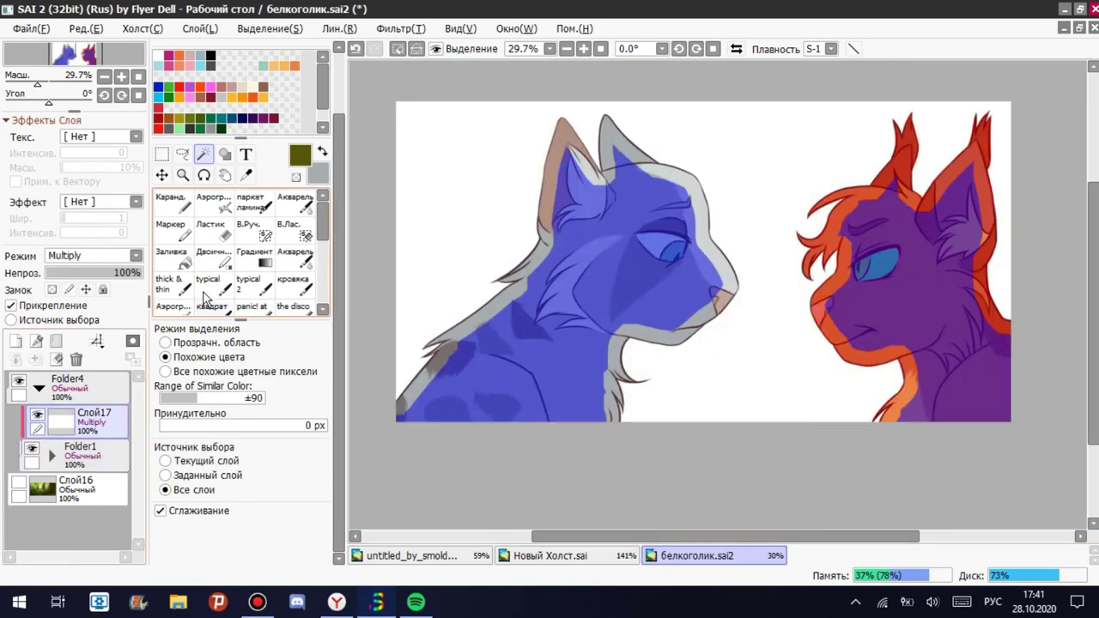
left_click(254, 253)
left_click_drag(798, 504, 798, 208)
left_click(401, 28)
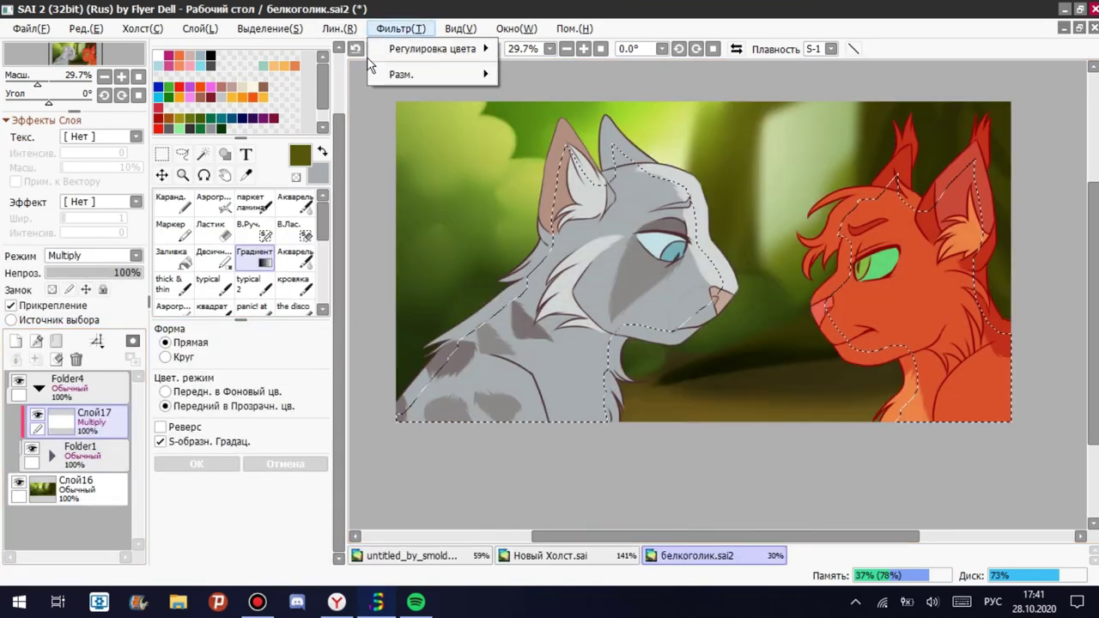
left_click(541, 74)
left_click(810, 298)
Cover both cats with olive inside the selection using the binary brush at size 700, and clear the selection.
key("b")
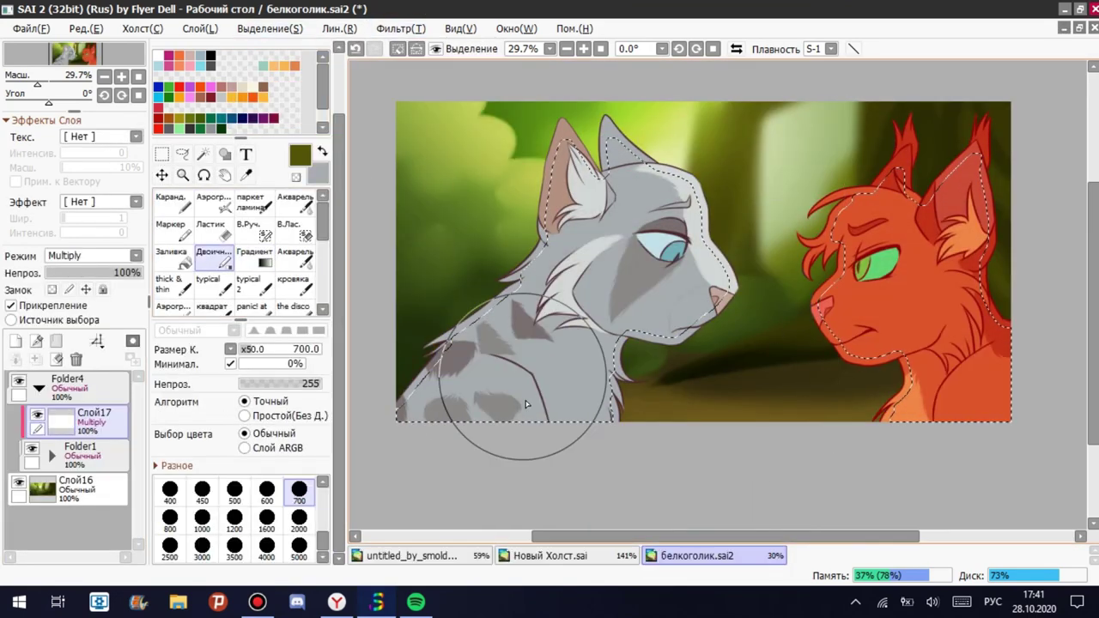
mouse_move(527, 404)
left_mouse_down()
mouse_move(619, 78)
mouse_move(815, 184)
mouse_move(438, 228)
left_mouse_up()
key("ctrl+d")
Apply a Gaussian blur to the cats' olive shading on Слой17 to soften its edge.
left_click(400, 29)
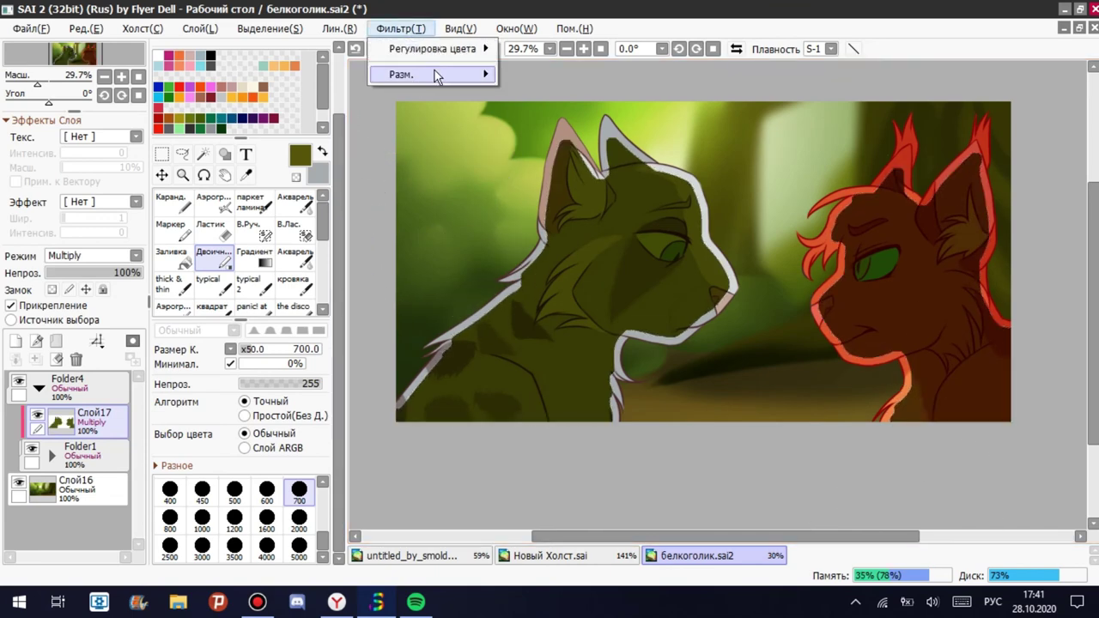
left_click(541, 75)
left_click(413, 408)
left_click(643, 435)
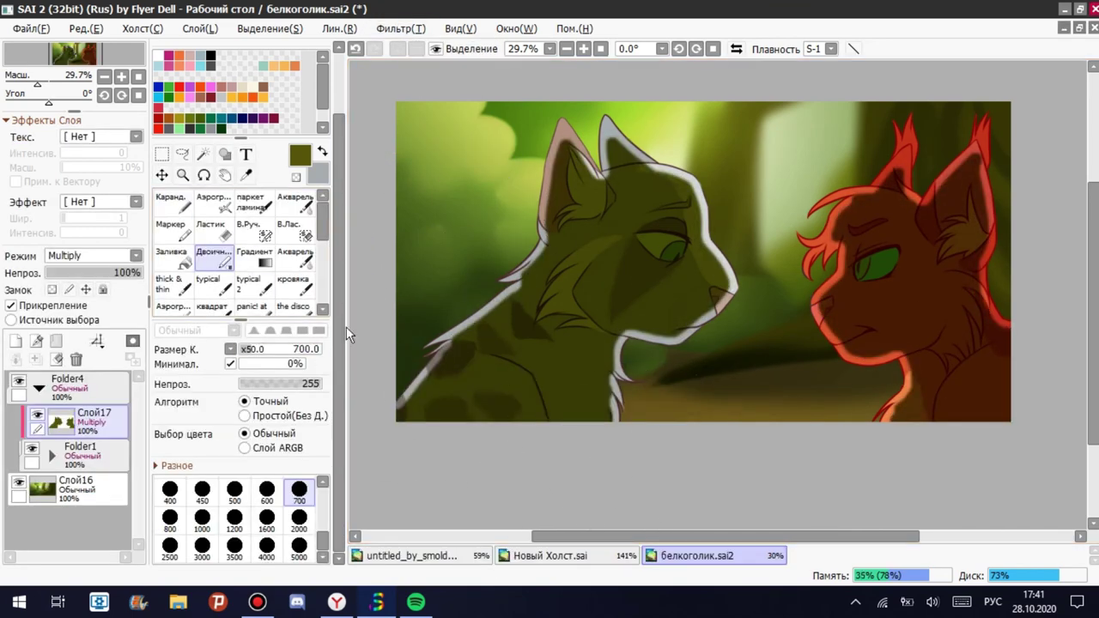
Paint olive over the light rim on the grey cat's lower back and chest with the typical 2 brush at size 120.
scroll(476, 305, "up", 3)
left_click(248, 284)
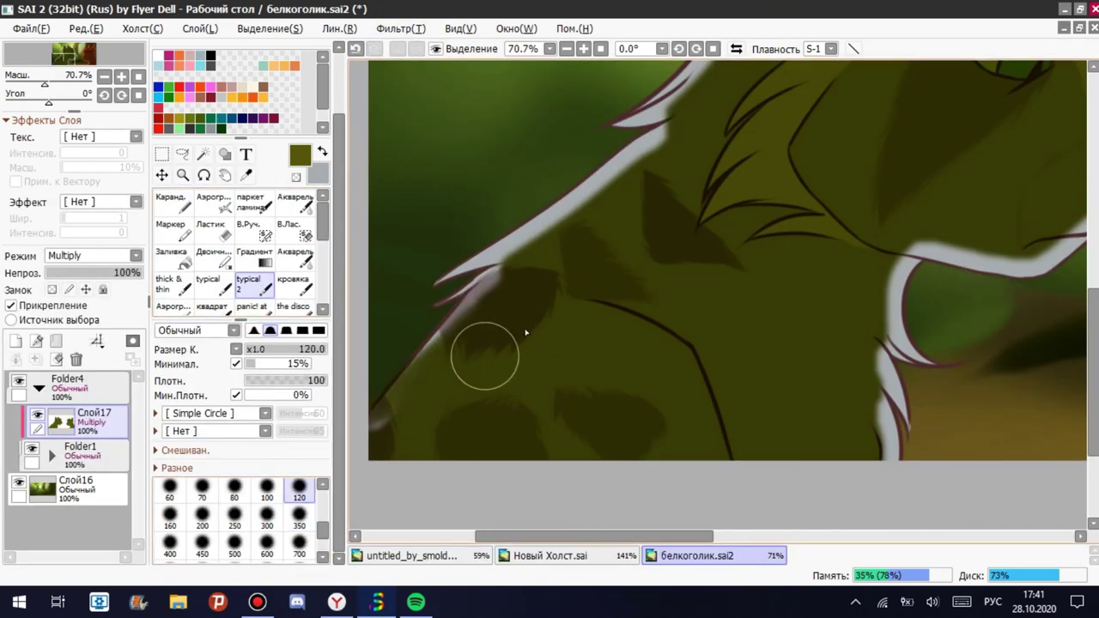
mouse_move(485, 355)
left_mouse_down()
mouse_move(350, 388)
mouse_move(706, 145)
mouse_move(439, 319)
mouse_move(450, 279)
mouse_move(721, 438)
mouse_move(848, 493)
mouse_move(859, 341)
left_mouse_up()
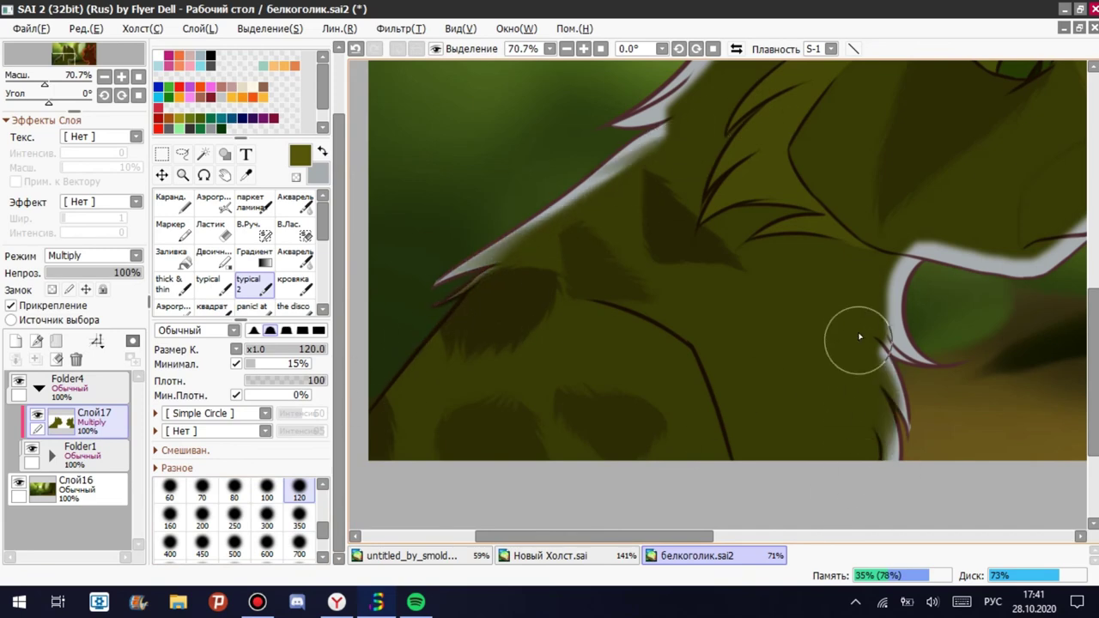
scroll(891, 213, "down", 5)
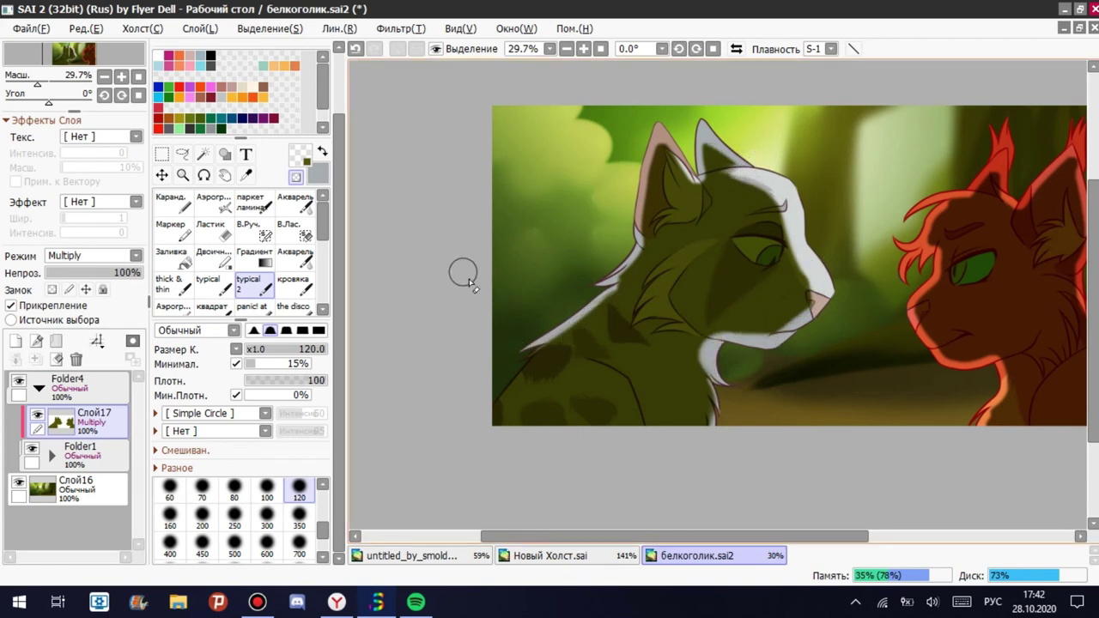
Undo the last ear stroke and erase the shading in fur-like strokes inside the grey cat's ears at brush size 50.
scroll(687, 258, "up", 6)
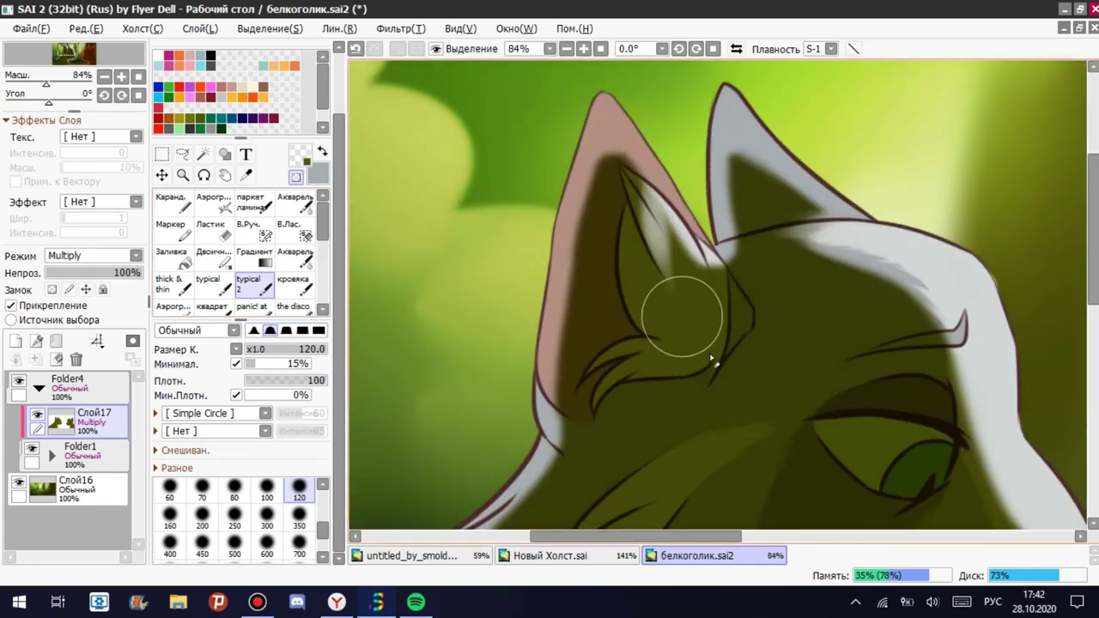
left_click(356, 49)
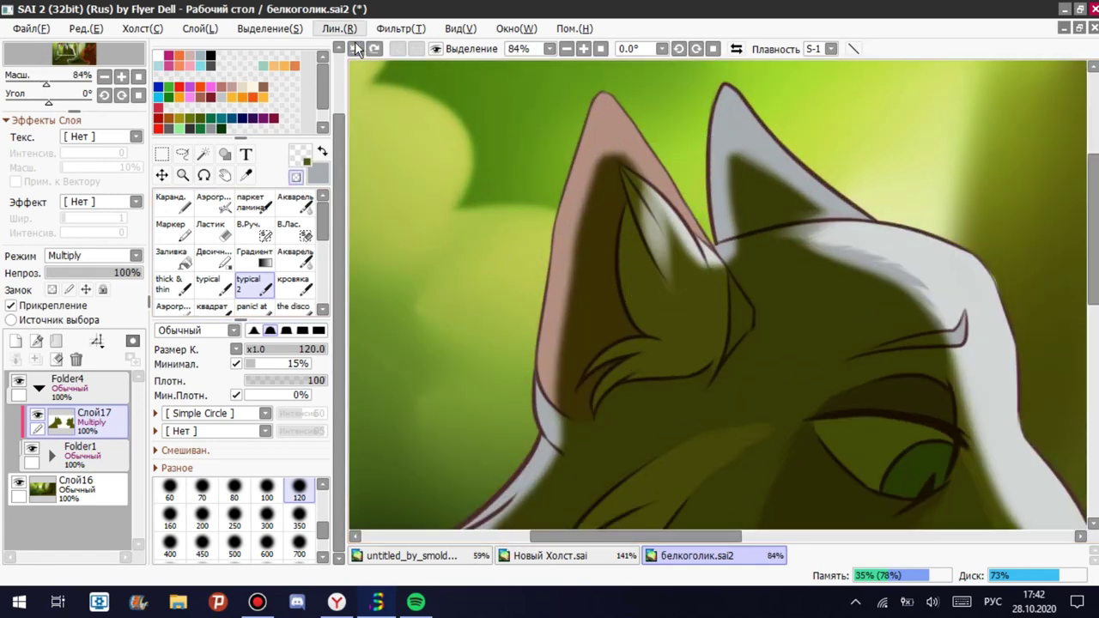
scroll(310, 507, "up", 1)
left_click(299, 487)
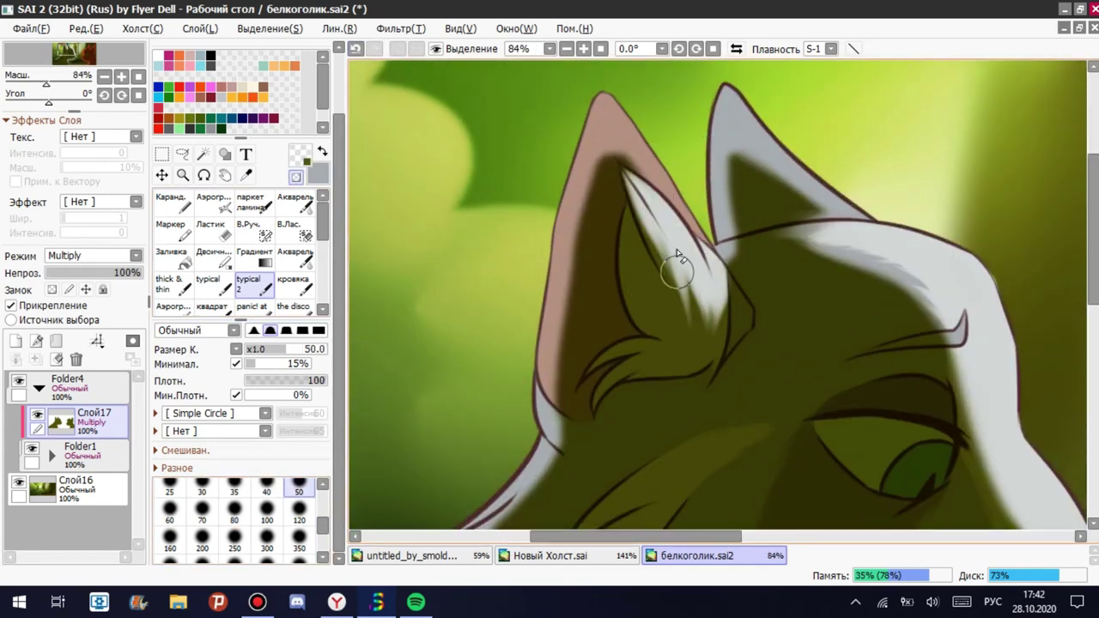
scroll(603, 151, "down", 6)
scroll(530, 170, "up", 6)
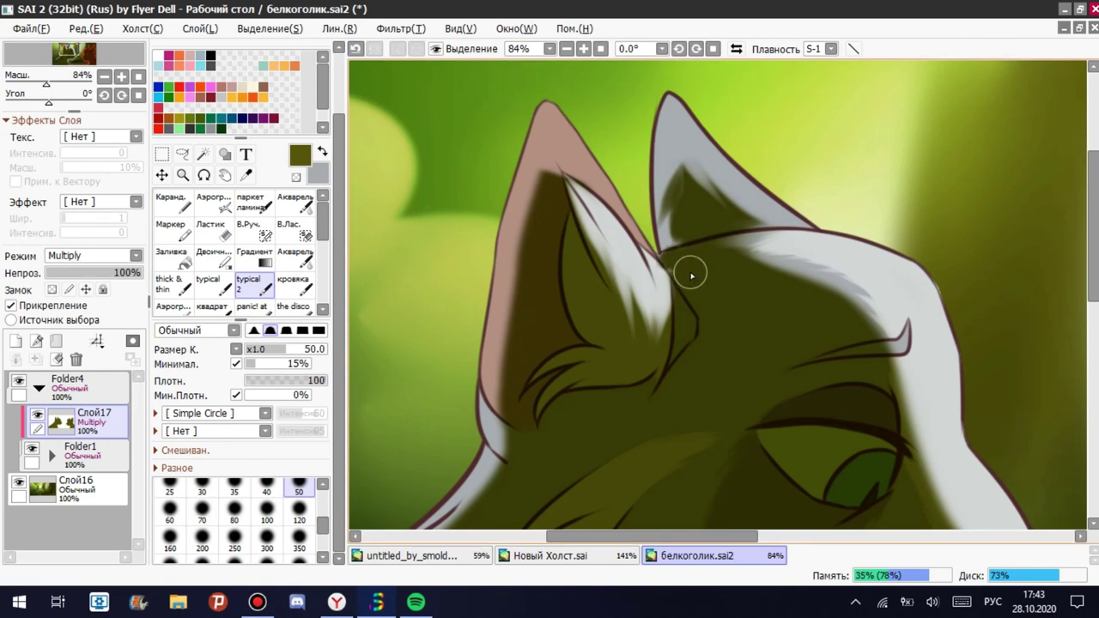
scroll(690, 252, "down", 6)
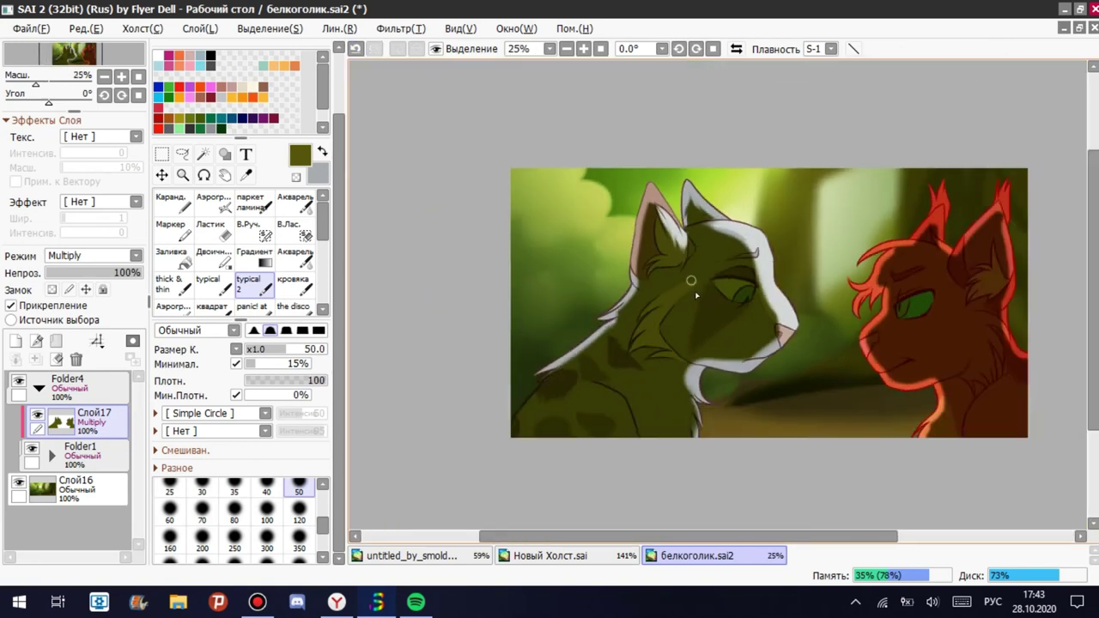
Hide and show the shading layer Слой17 to compare the cats with and without it.
left_click(37, 415)
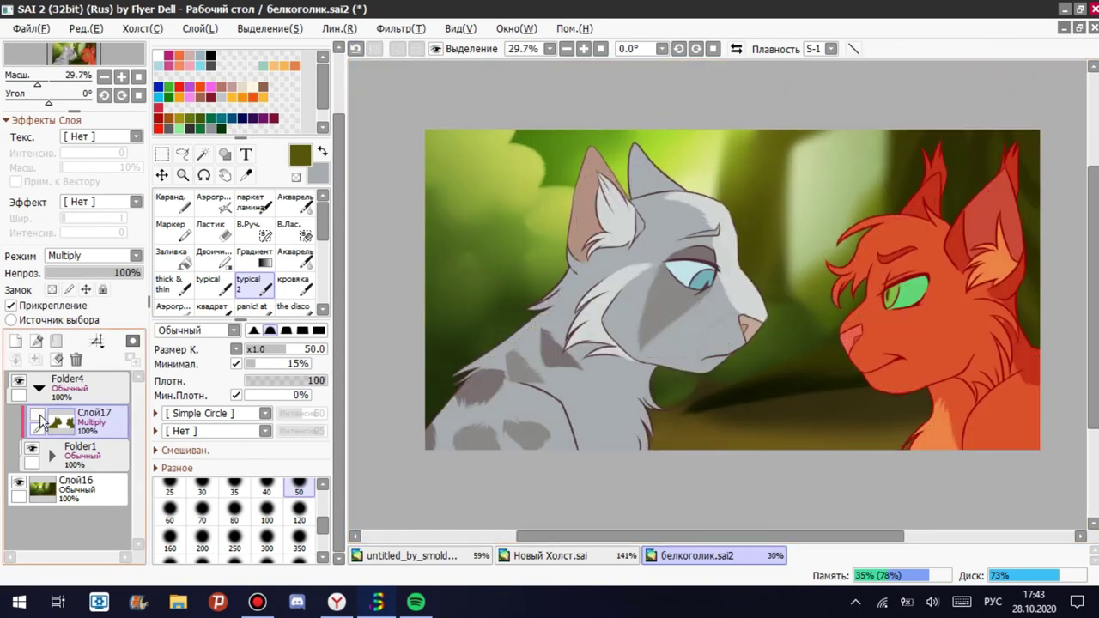
left_click(37, 416)
left_click(258, 602)
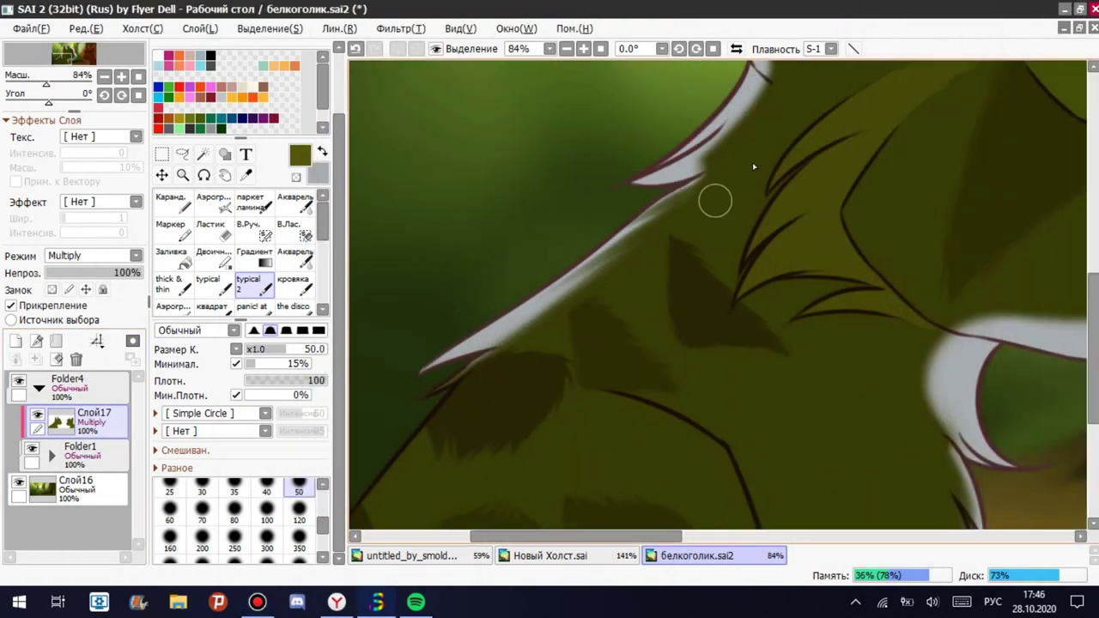
Erase the olive shading in fur-like strokes on the grey cat's far ear, forehead and brow.
scroll(365, 66, "down", 6)
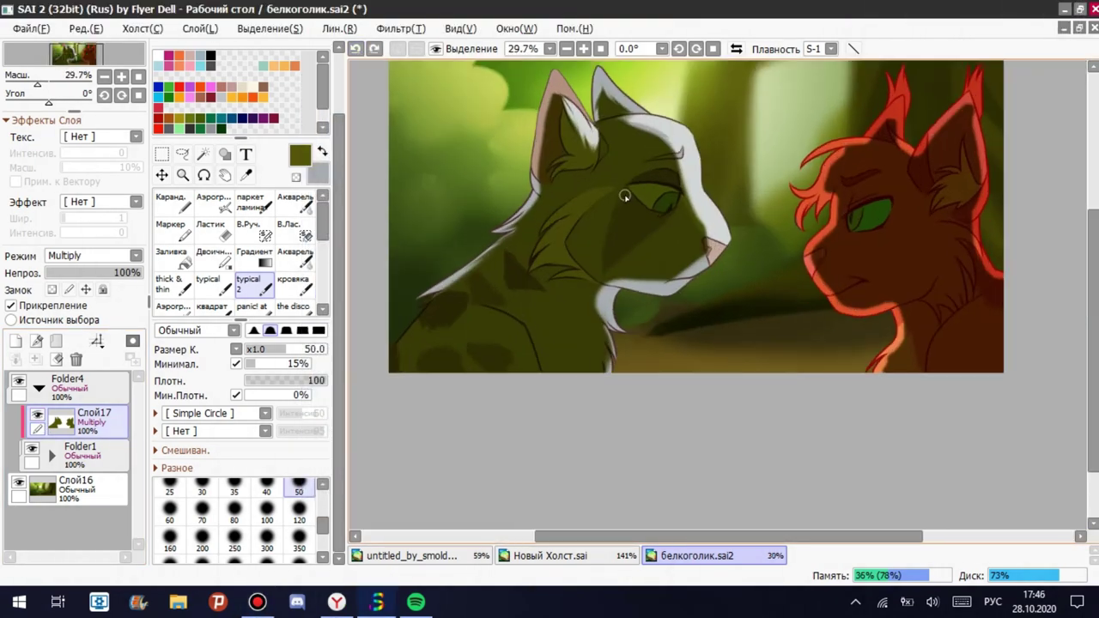
scroll(633, 128, "up", 8)
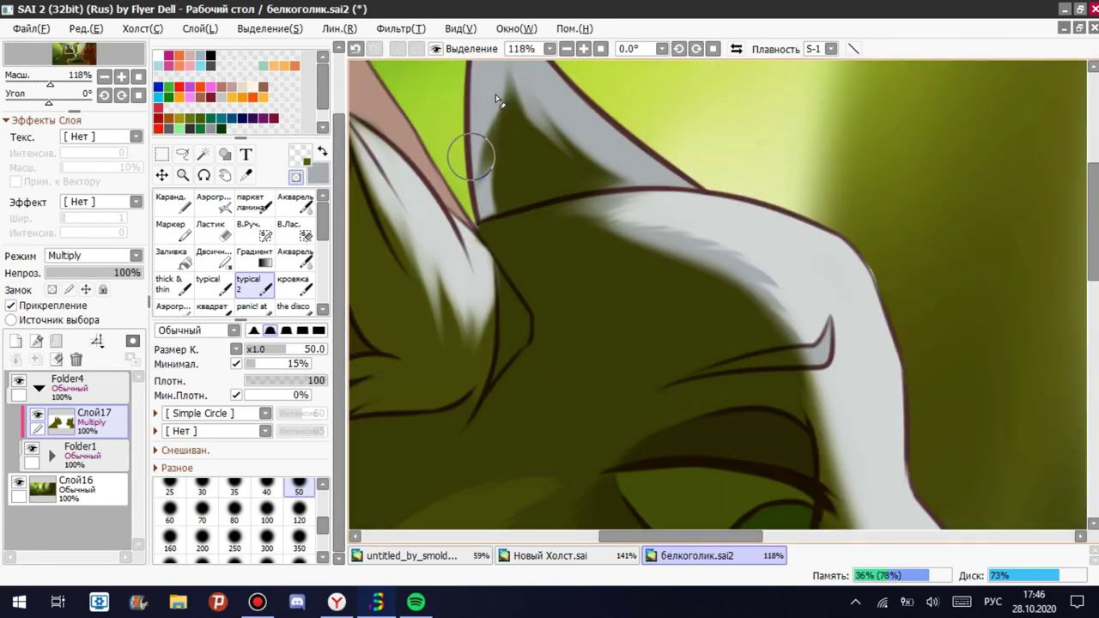
scroll(655, 268, "down", 2)
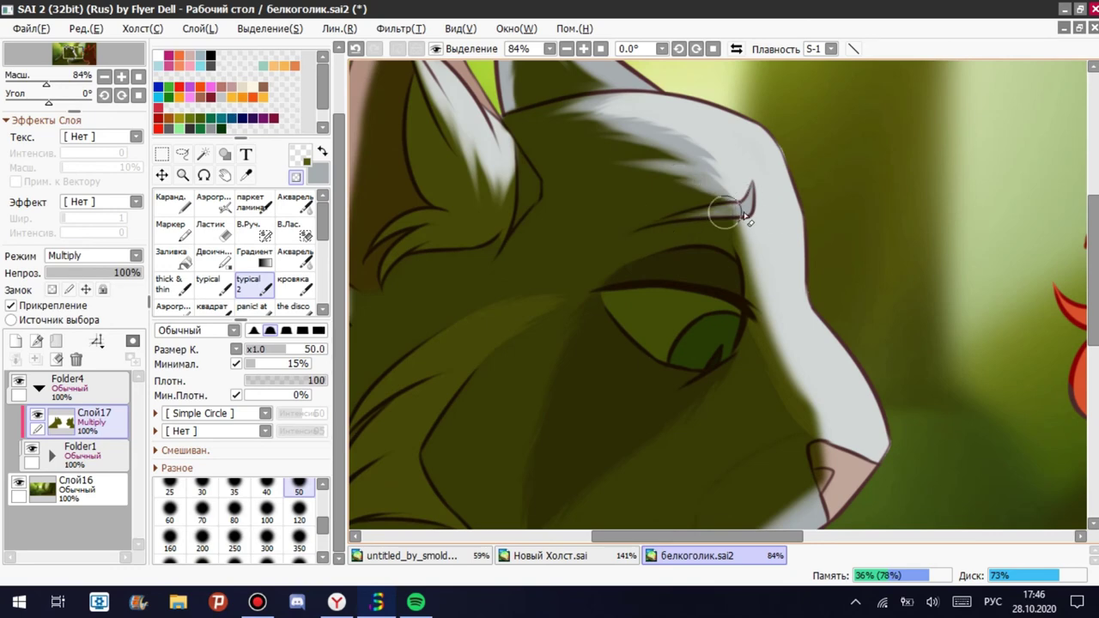
scroll(751, 220, "down", 2)
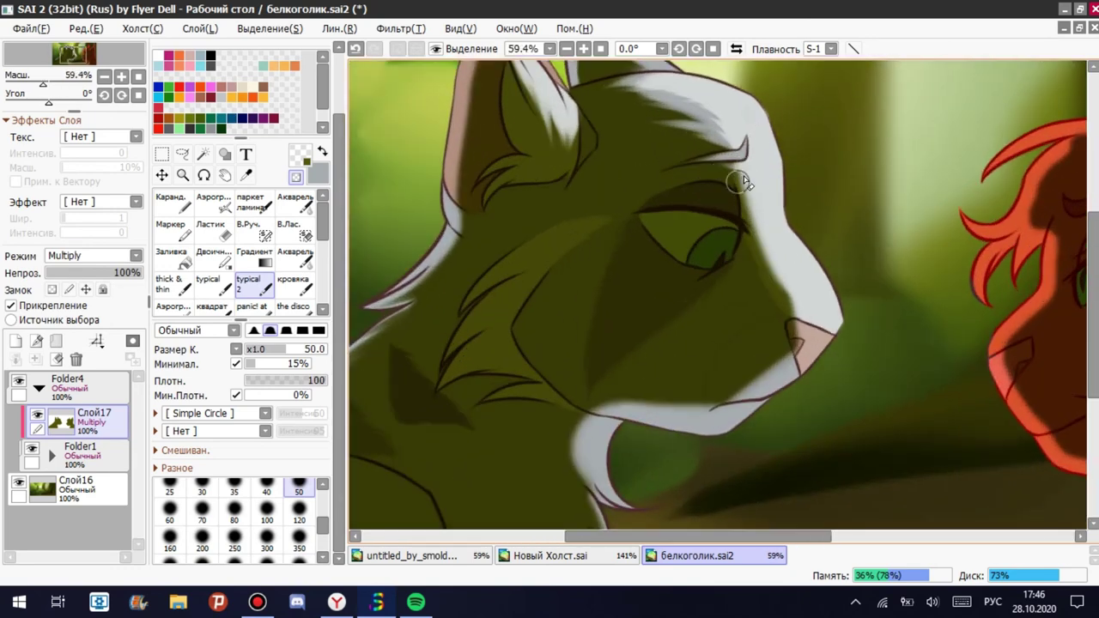
Refine the border between olive shading and light along the grey cat's muzzle, nose and chin.
left_click(807, 350, "alt")
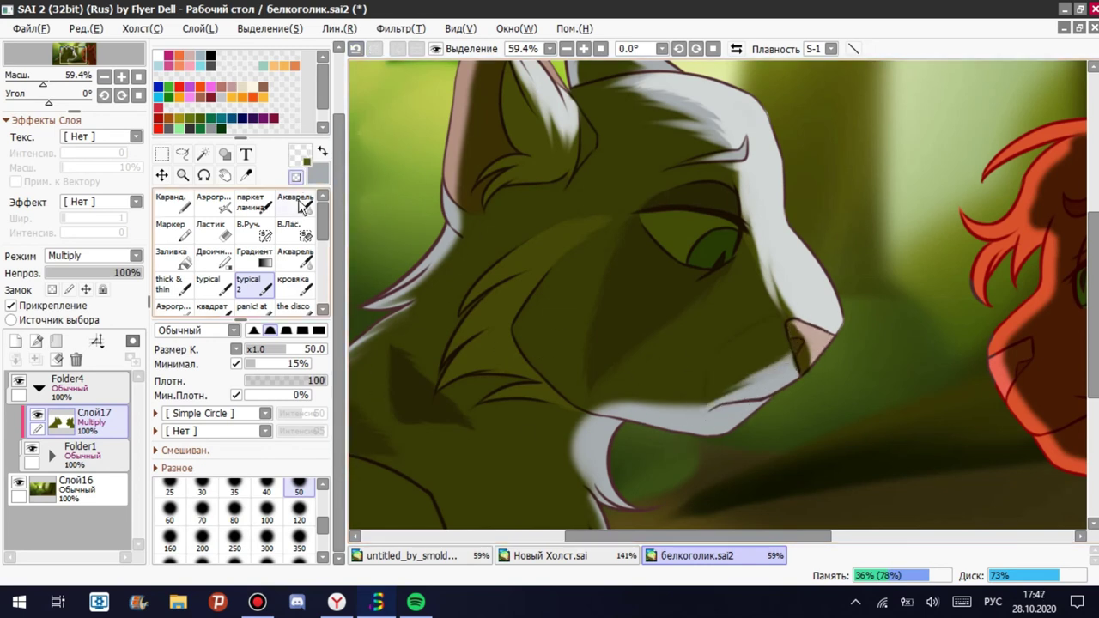
key("x")
scroll(604, 479, "down", 2)
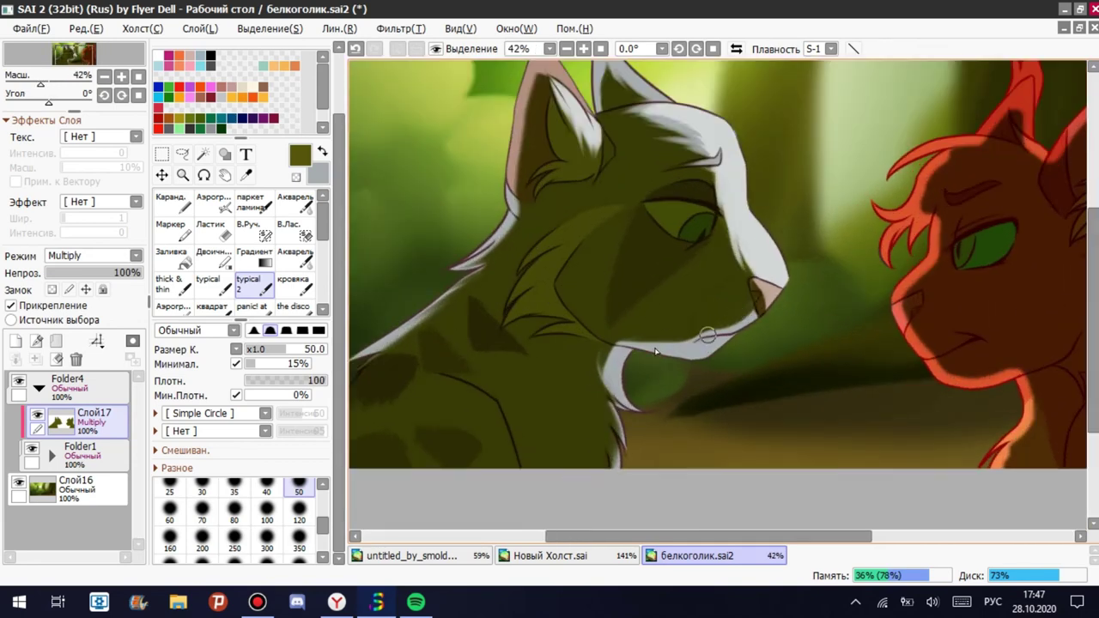
Erase the shading over the grey cat's upper eyelid and tidy the edge of the light area with olive.
scroll(618, 412, "up", 5)
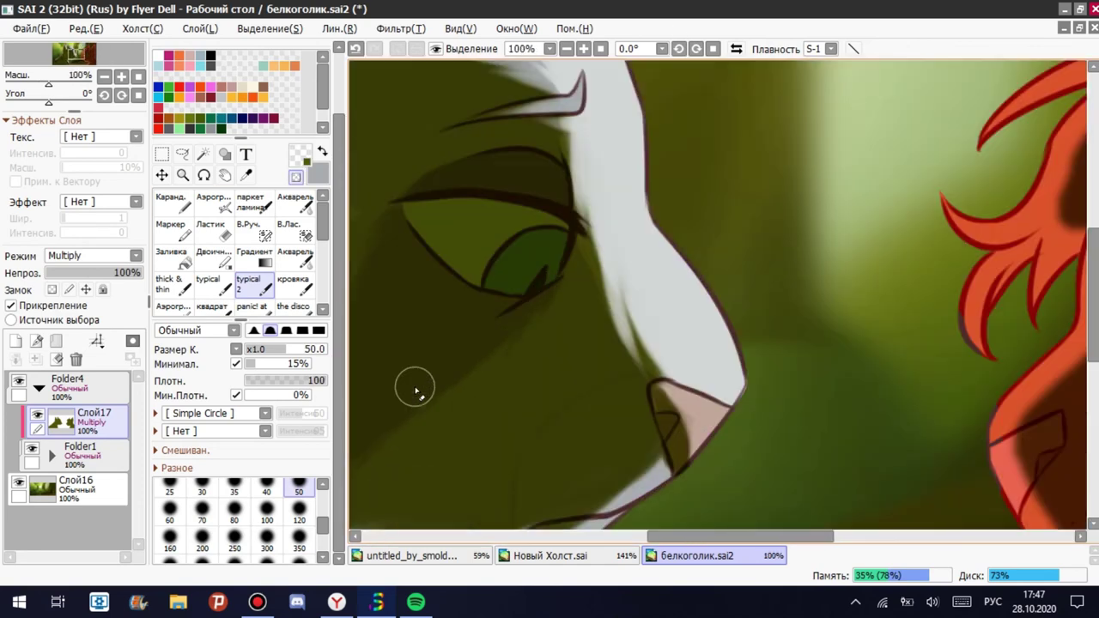
left_click_drag(411, 190, 578, 220)
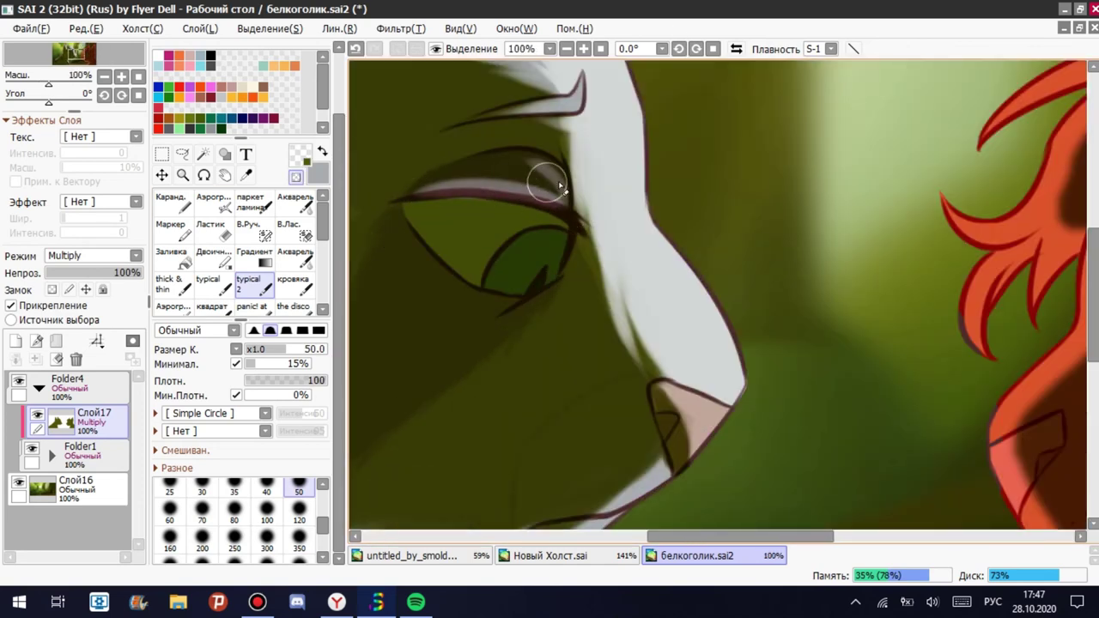
left_click(387, 192, "alt")
left_click_drag(560, 160, 405, 198)
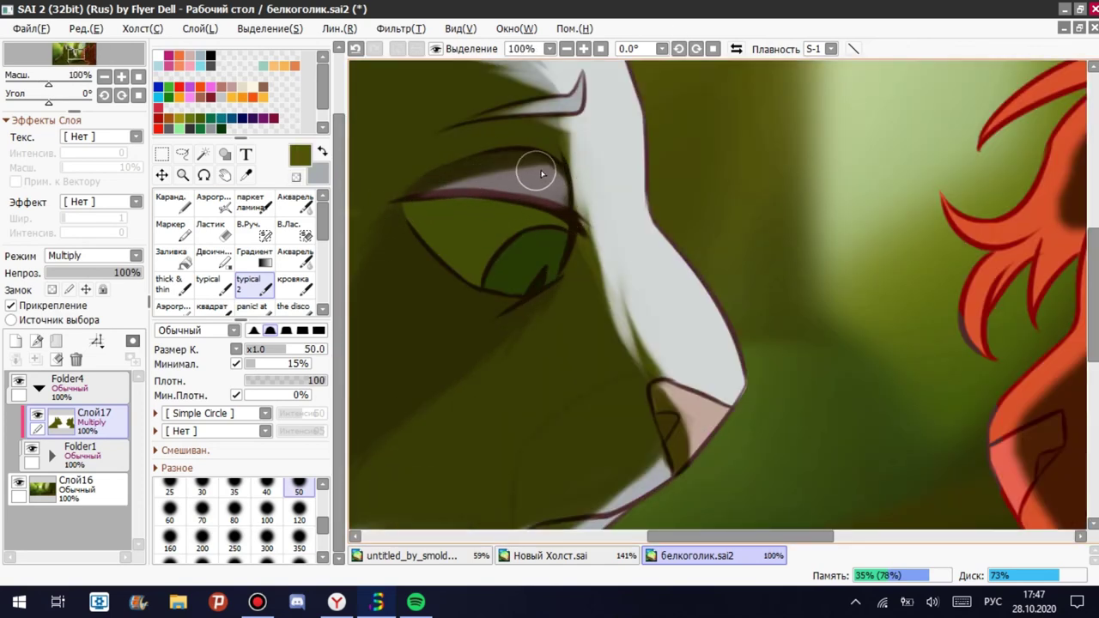
key("ctrl+z")
key("e")
left_click_drag(490, 179, 399, 196)
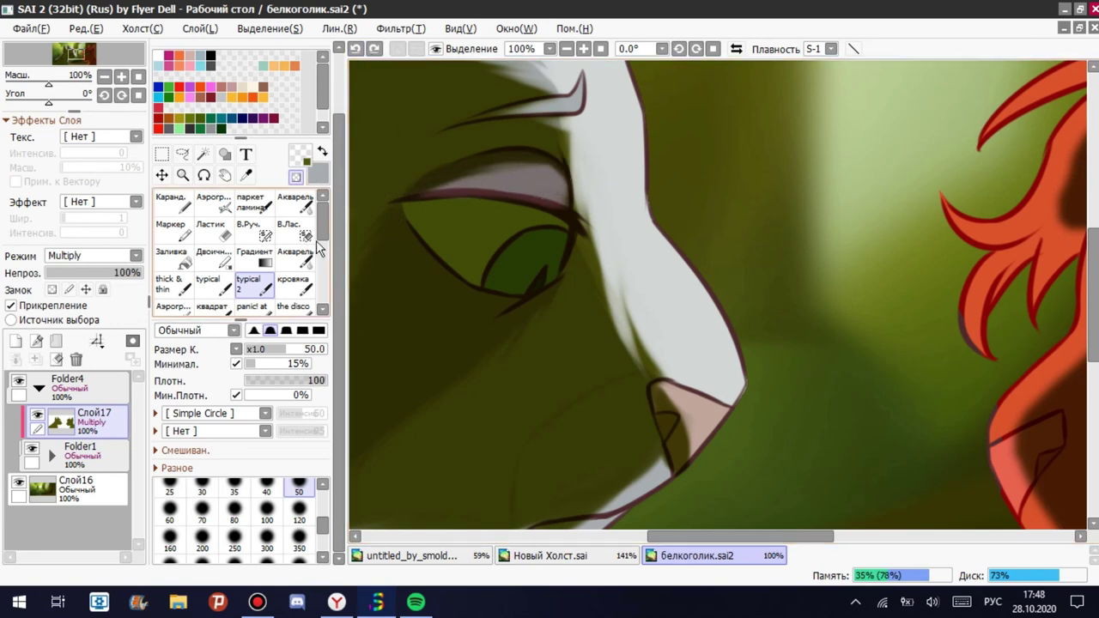
Erase a thin strip of shading along the edge of the grey cat's iris, undoing the first attempt.
key("e")
mouse_move(526, 233)
left_mouse_down()
mouse_move(544, 245)
mouse_move(515, 267)
mouse_move(535, 249)
left_mouse_up()
key("ctrl+z")
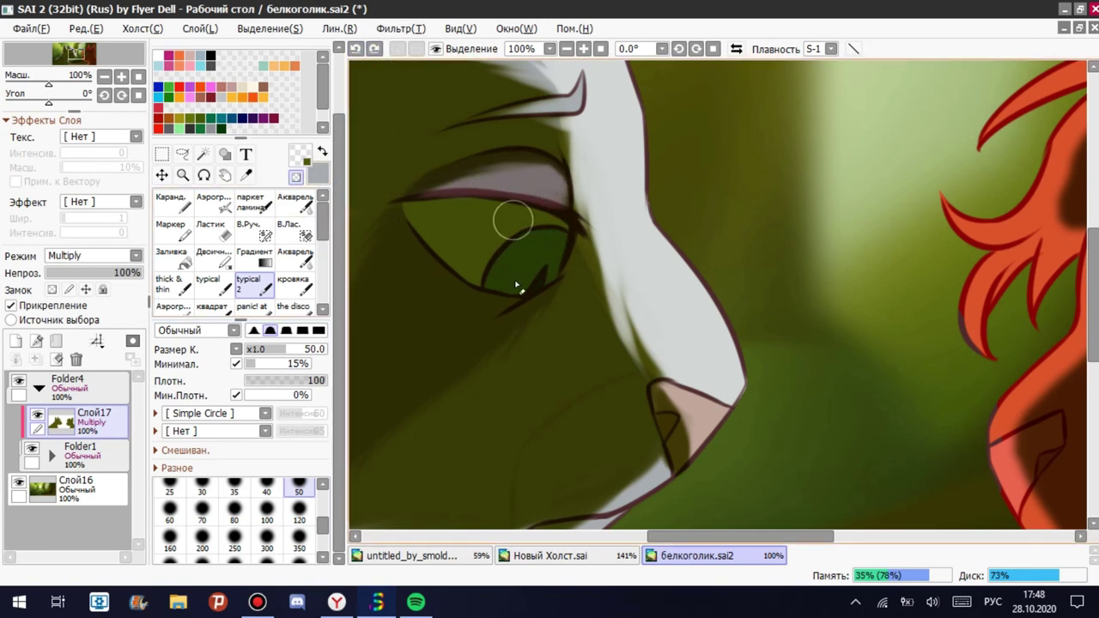
mouse_move(492, 279)
left_mouse_down()
mouse_move(586, 249)
mouse_move(538, 243)
left_mouse_up()
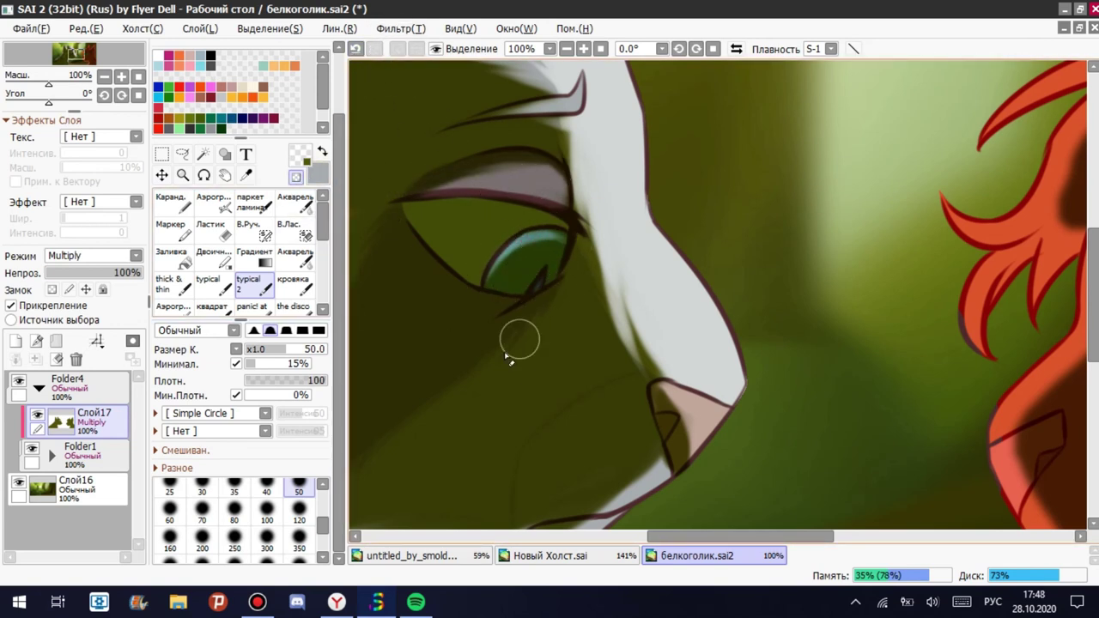
Try a lower opacity for the Multiply layer Слой17.
scroll(510, 359, "down", 5)
scroll(510, 359, "up", 1)
left_click_drag(129, 273, 222, 269)
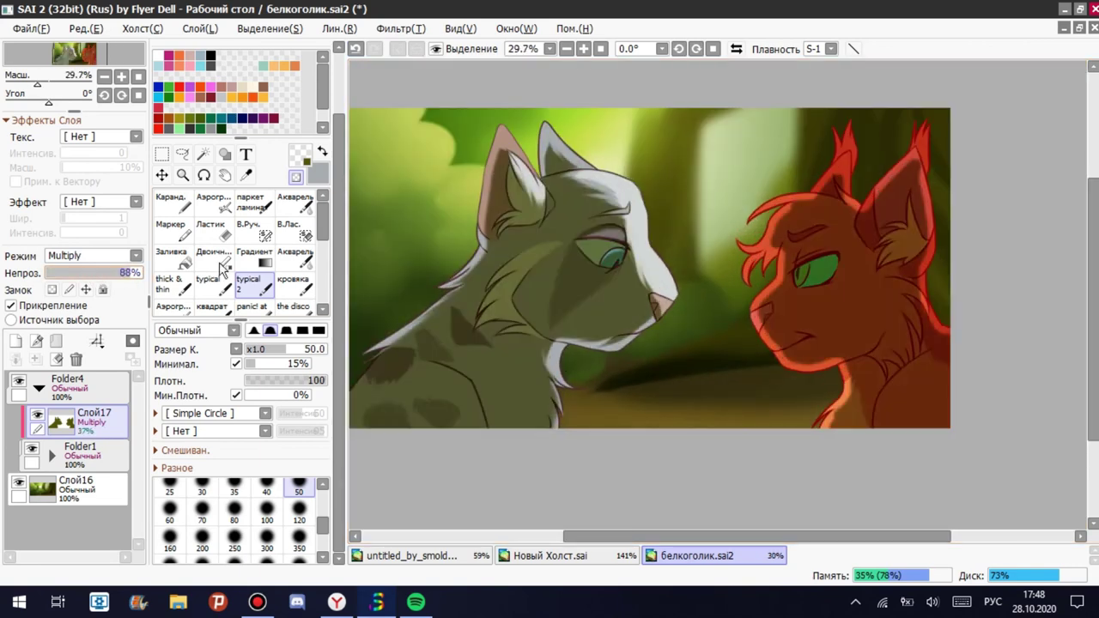
Erase a narrow strip of shading along the iris of the orange cat's eye.
scroll(613, 216, "up", 10)
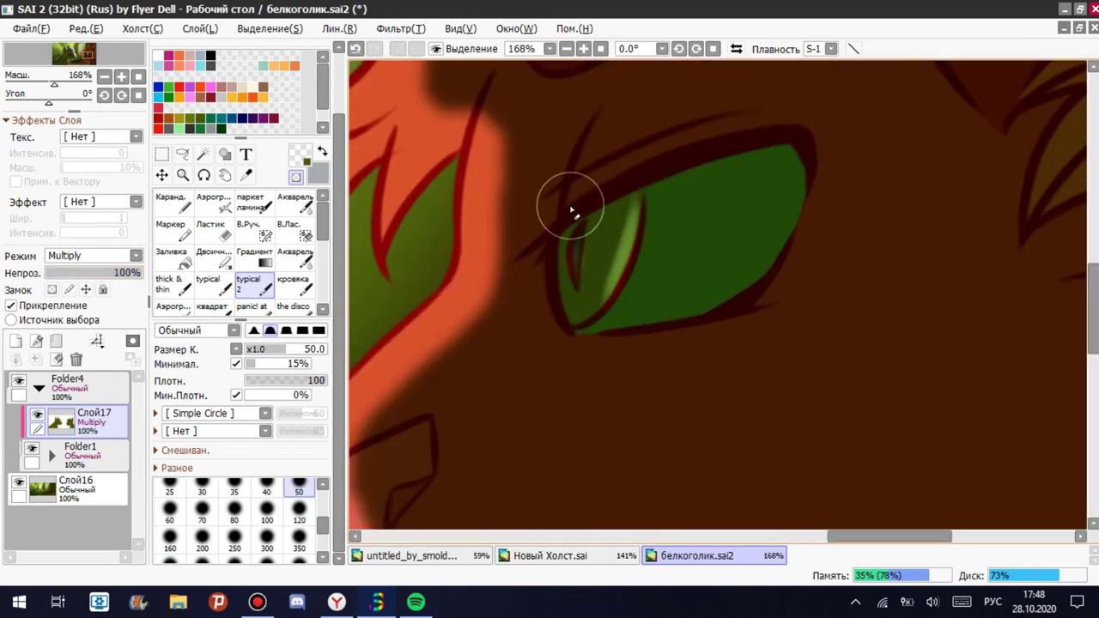
scroll(572, 212, "down", 4)
scroll(425, 318, "up", 2)
Hide Слой17, activate the line-art layer Слой5 in Folder1, and pick the orange cat's dark red outline colour.
left_click(51, 456)
left_click(99, 486)
left_click(37, 414)
key("alt")
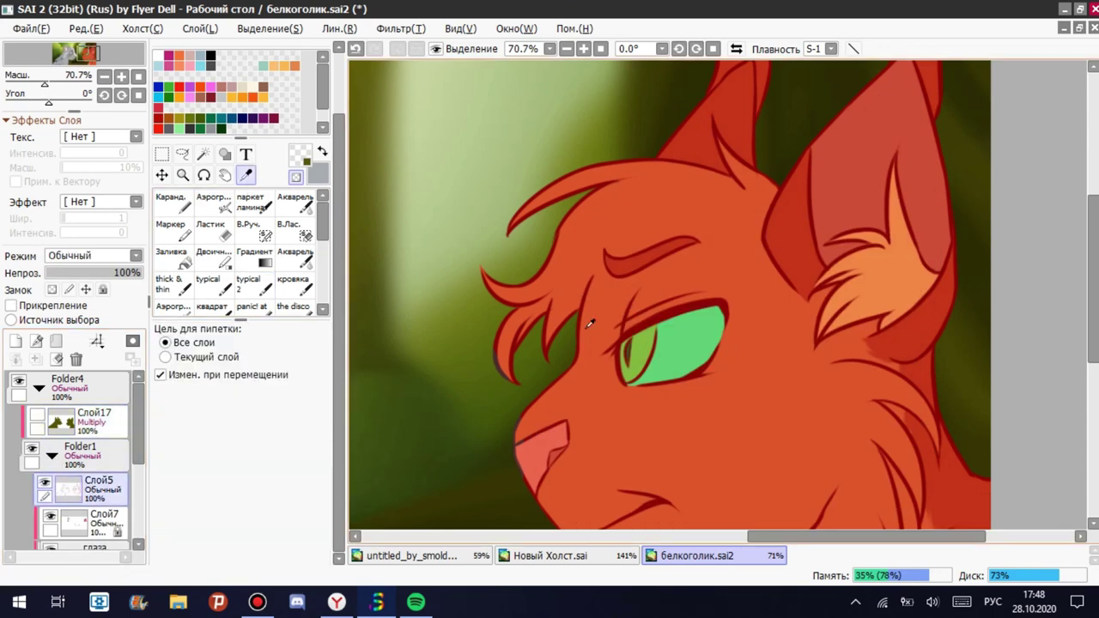
left_click(590, 323, "alt")
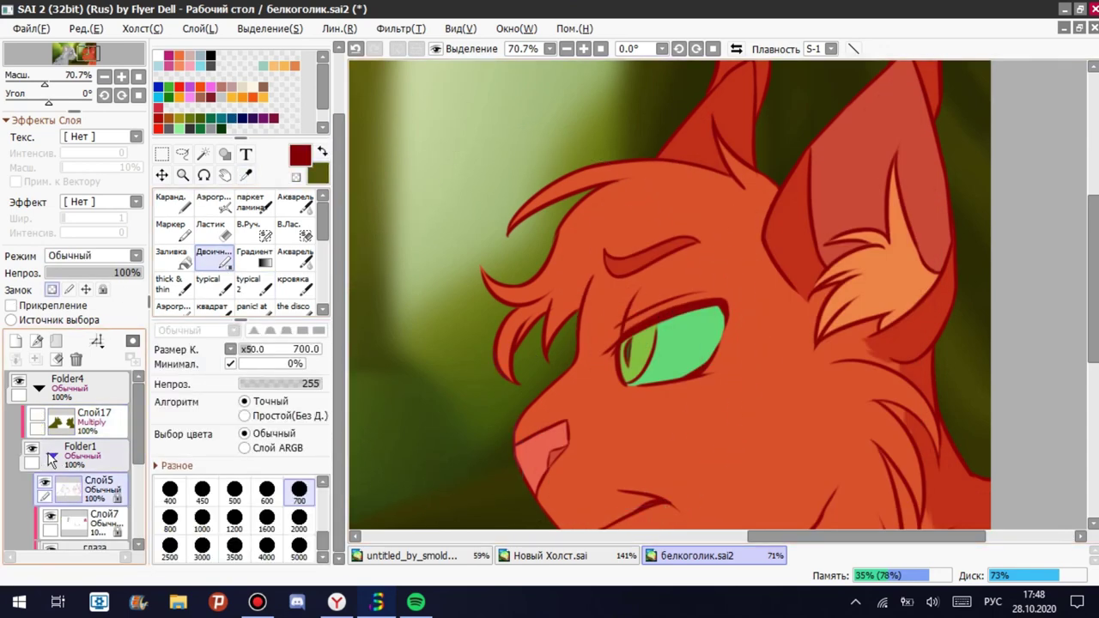
Collapse Folder1, show and activate the Multiply layer Слой17, and select the typical 2 brush.
left_click(51, 456)
left_click(37, 414)
left_click(95, 417)
left_click(256, 206)
left_click(256, 284)
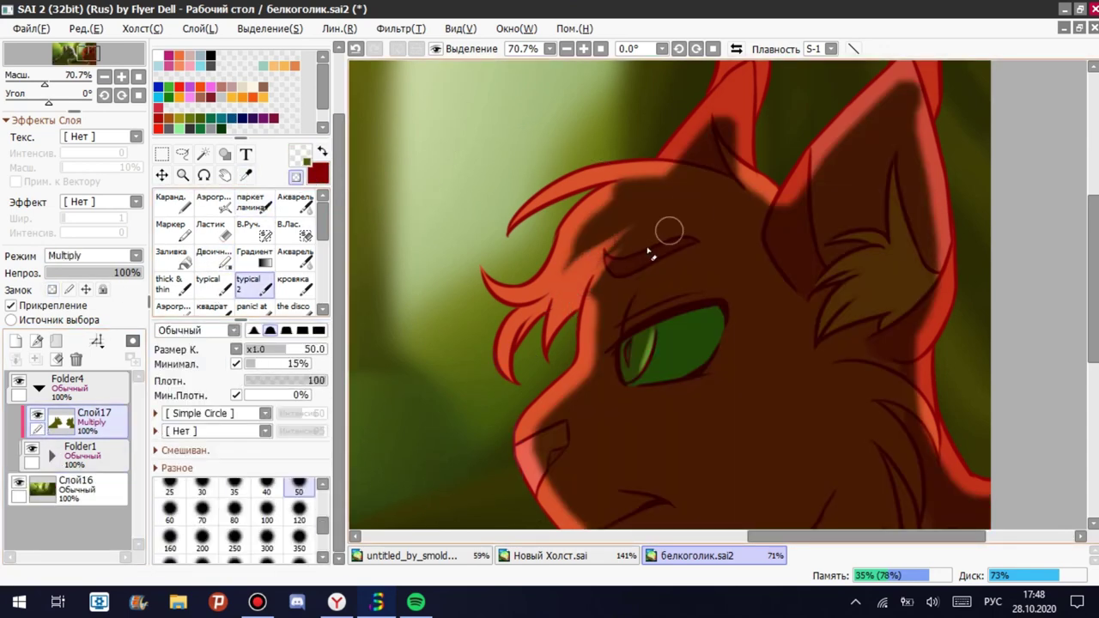
Erase the shading over the orange cat's forelock, undo the last stroke, and reshape the forehead shadow edge with olive.
left_click_drag(650, 252, 585, 217)
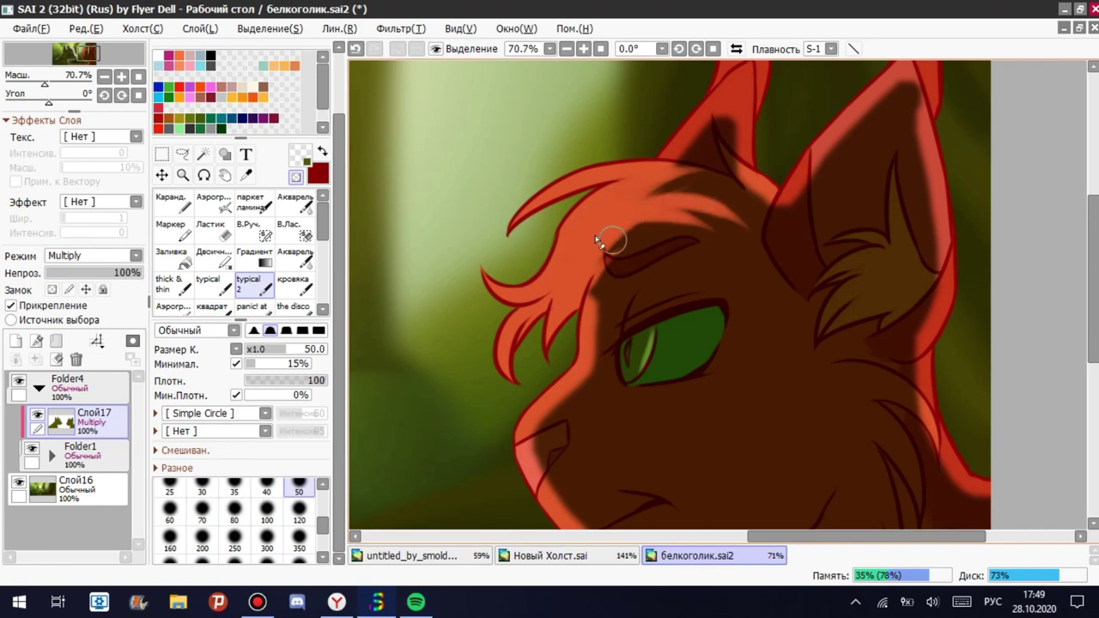
key("ctrl+z")
left_click(393, 130, "alt")
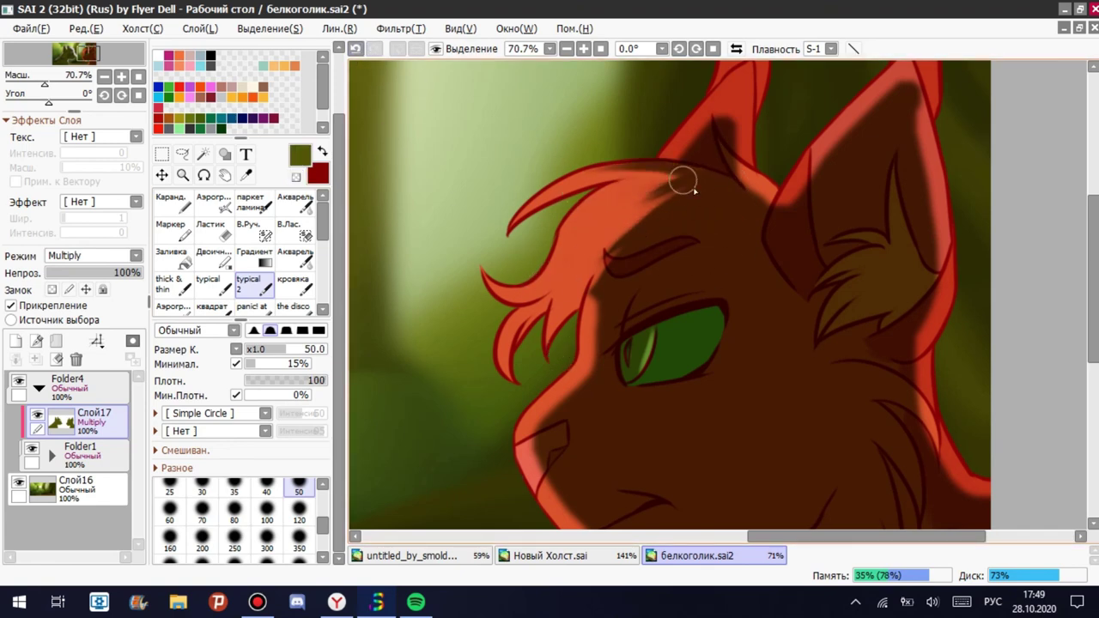
left_click_drag(683, 180, 616, 301)
scroll(665, 244, "down", 5)
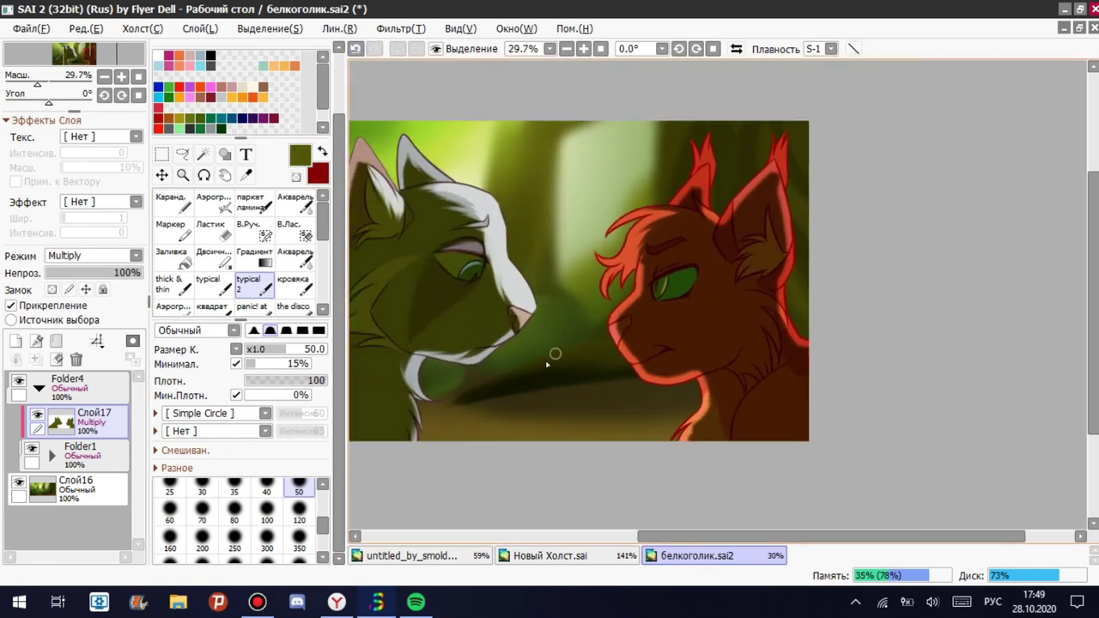
Cover the light rim behind the orange cat's ear and back with olive, and refine the light on its nose and chest.
scroll(555, 284, "up", 3)
key("e")
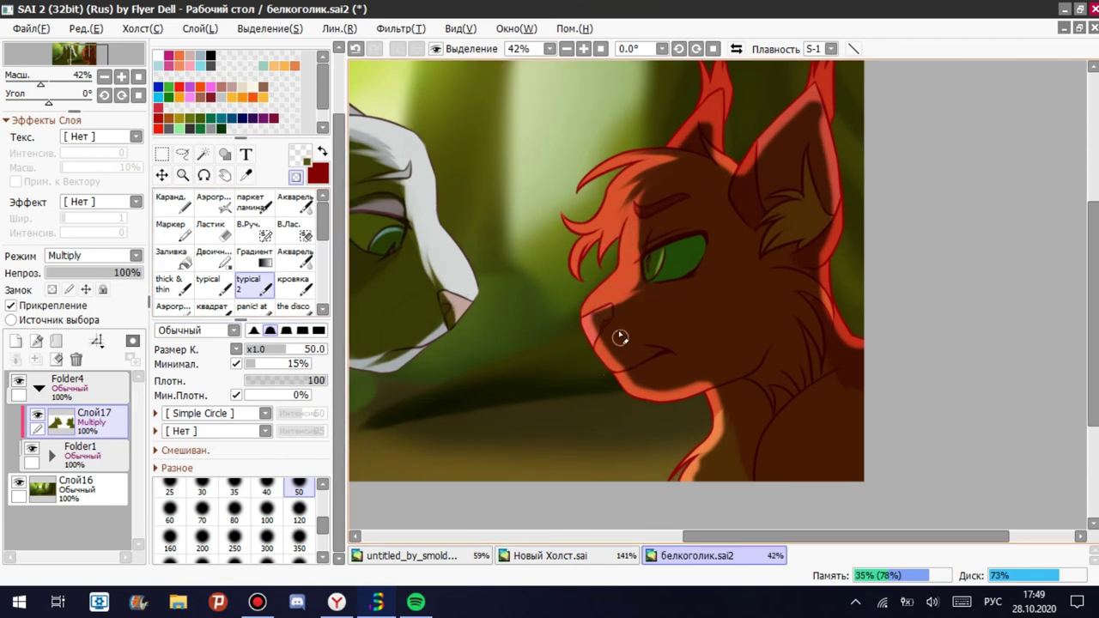
key("e")
key("e")
key("e")
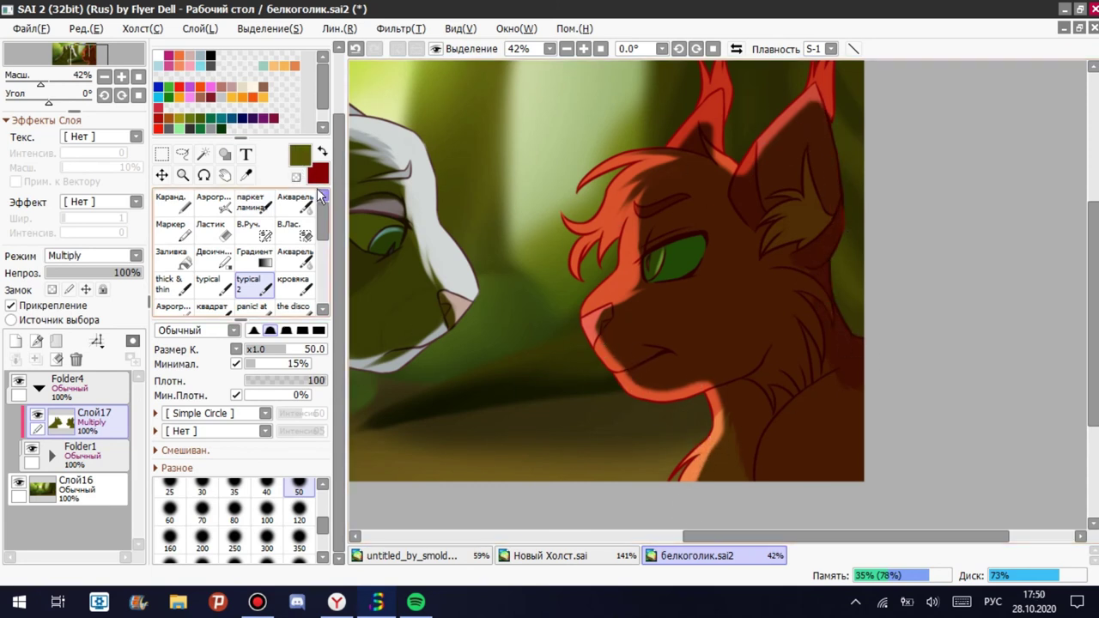
Erase the shading over the iris and lower edge of the orange cat's eye.
key("e")
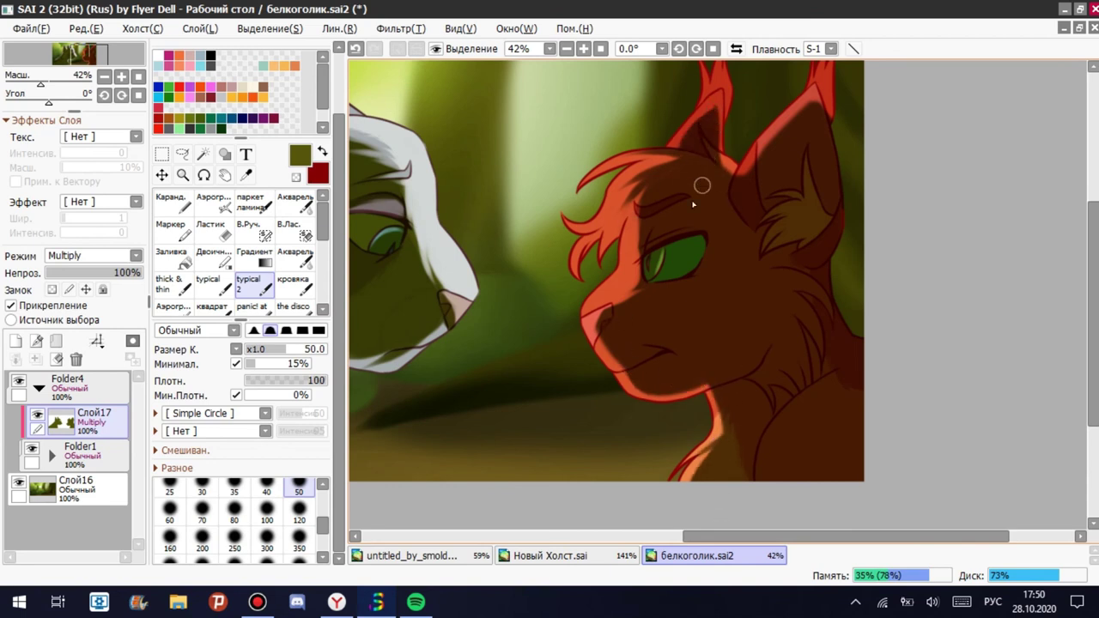
key("e")
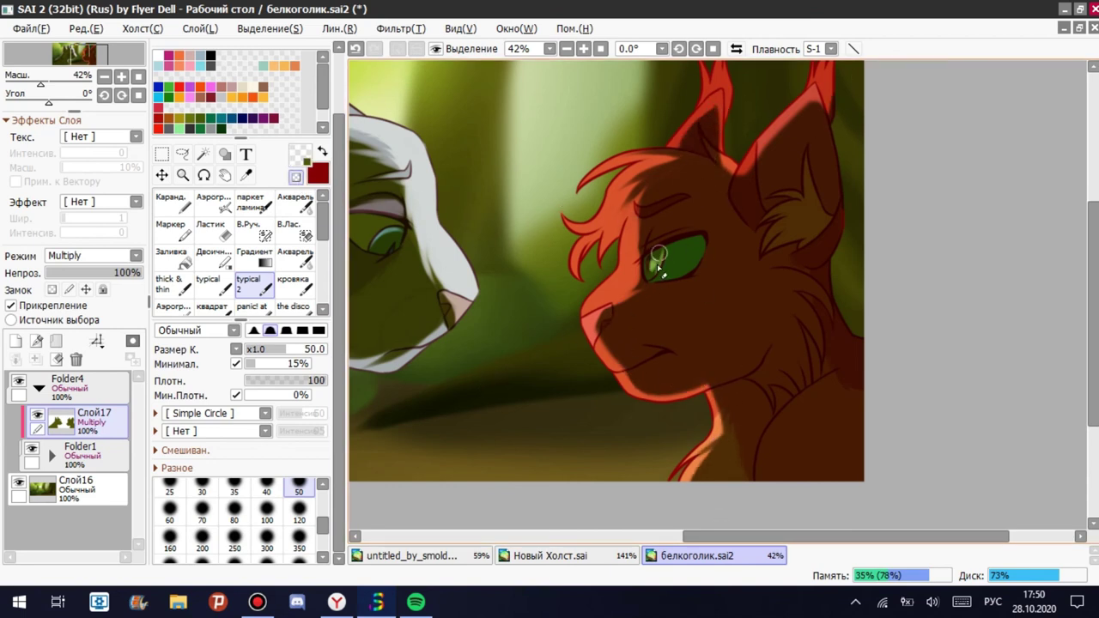
mouse_move(659, 269)
left_mouse_down()
mouse_move(655, 258)
mouse_move(673, 264)
left_mouse_up()
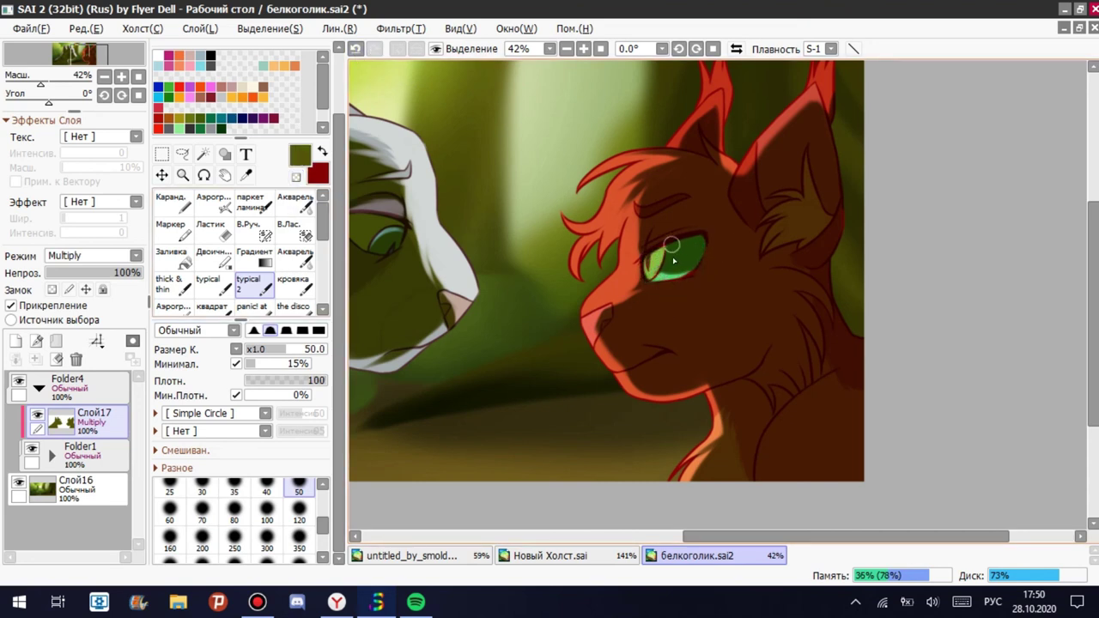
Touch up the light and shadow edges on the orange cat's iris and far ear, alternating olive and erasing.
key("e")
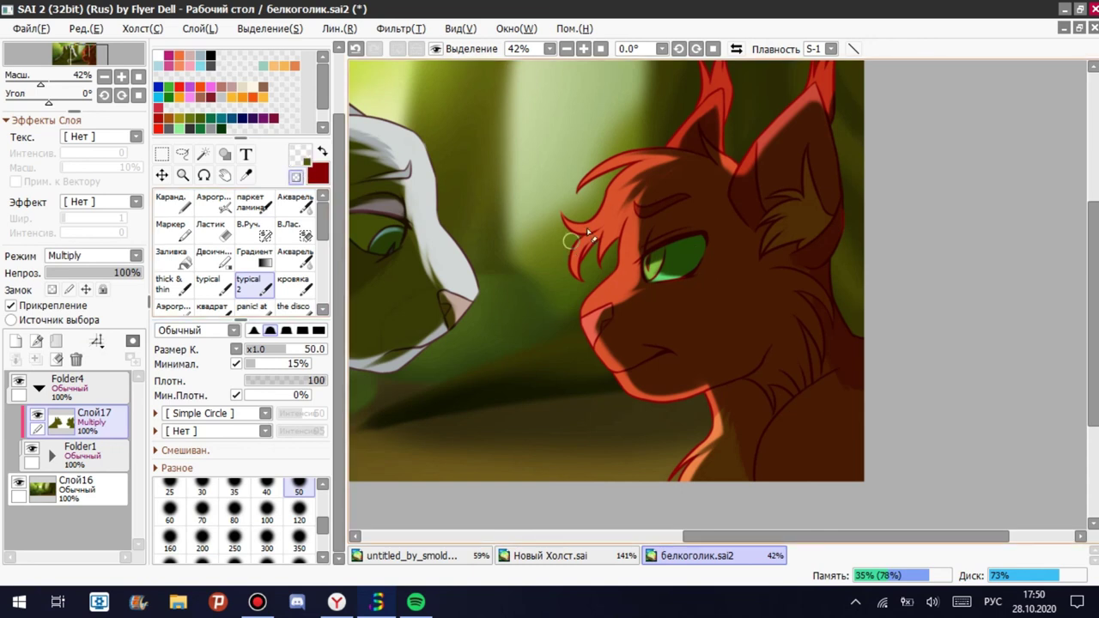
key("e")
key("e")
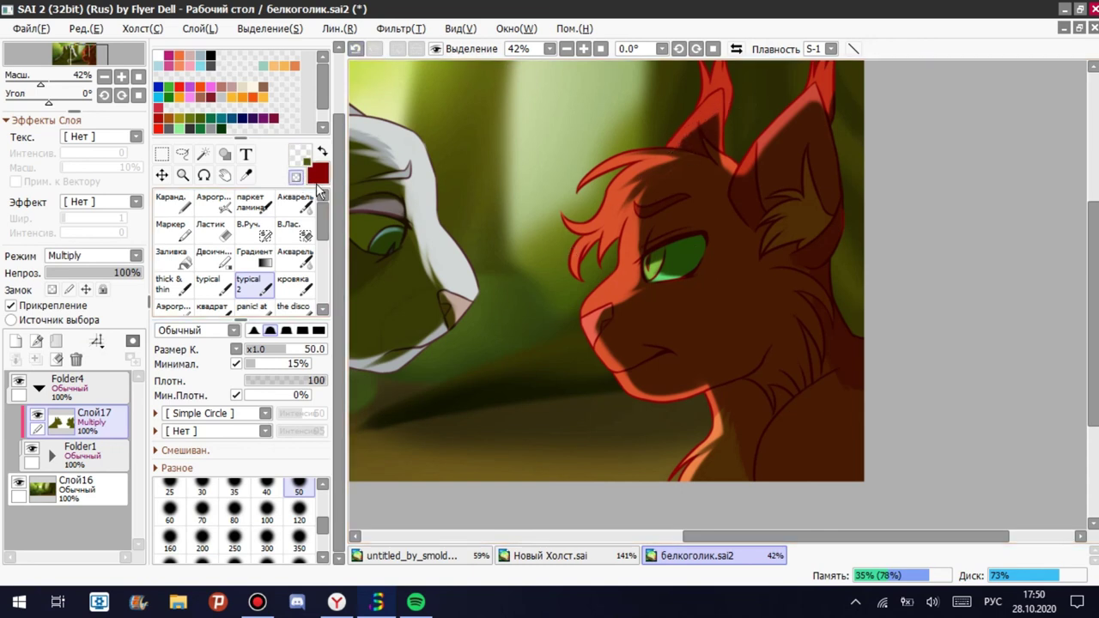
key("e")
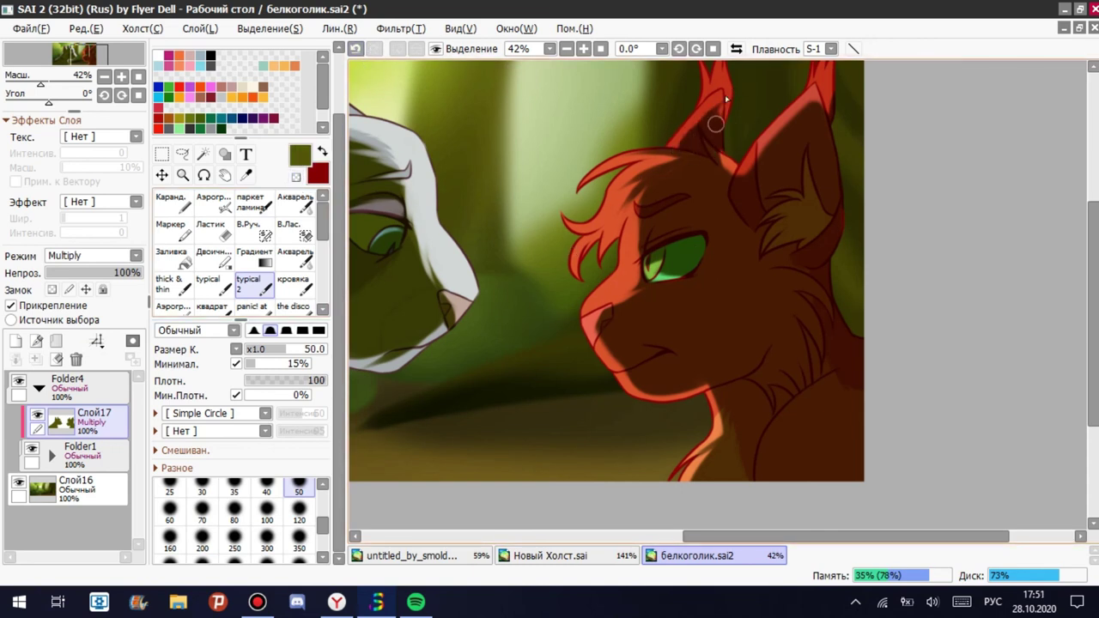
Erase the shading along the orange cat's cheek fur and shoulder to form light streaks.
key("e")
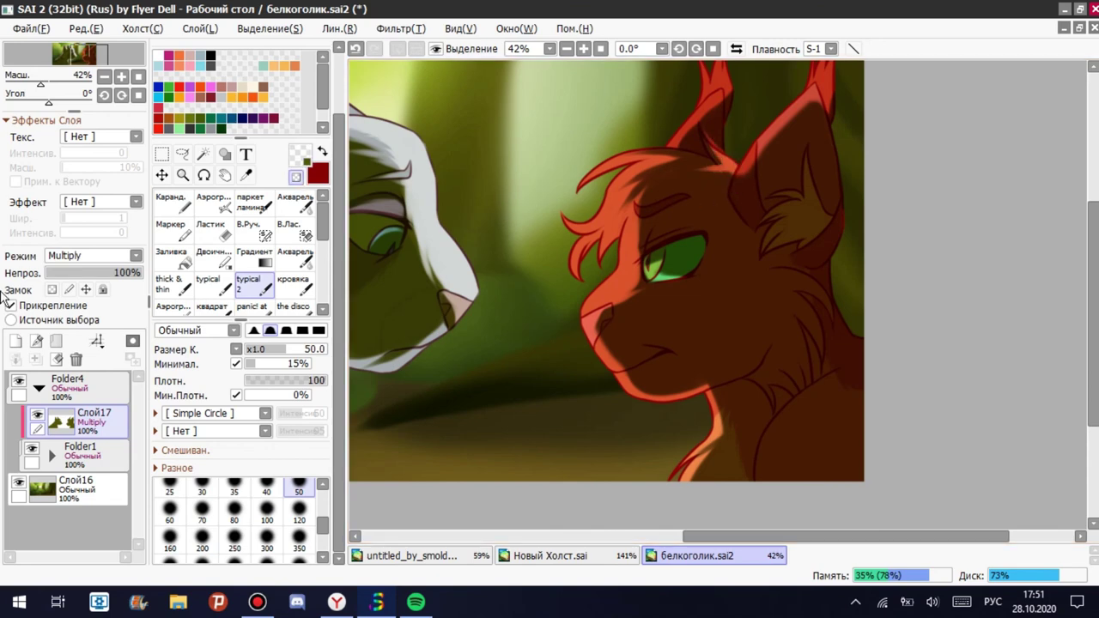
scroll(421, 400, "down", 2)
scroll(863, 386, "up", 3)
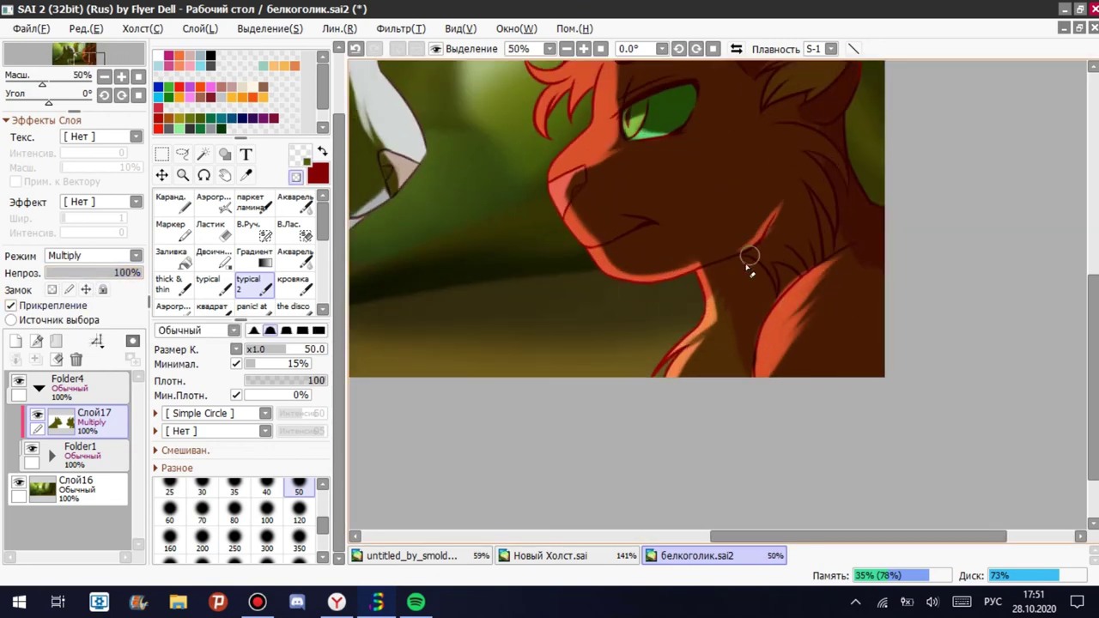
scroll(777, 292, "down", 3)
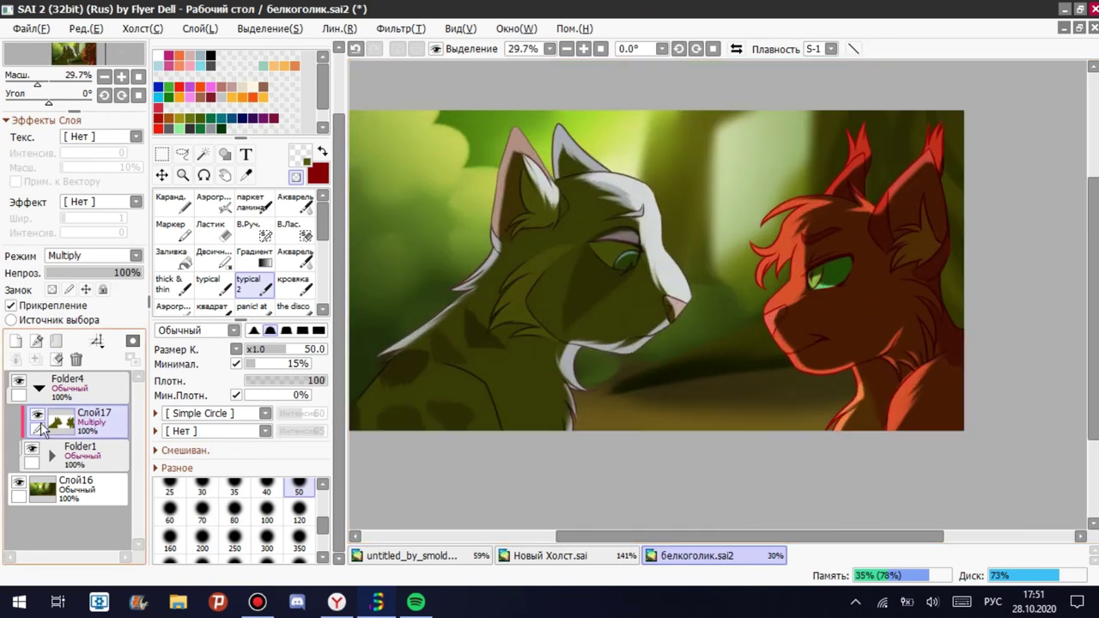
Hide Слой17, then add a clipped Multiply layer beneath it filled with olive over both cats.
left_click(37, 414)
left_click(15, 341)
left_click(213, 255)
scroll(159, 250, "down", 1)
left_click(93, 255)
Set the olive layer's opacity to 85%, and show Слой17 with its transparency locked and opacity reduced to 32%.
left_click(37, 414)
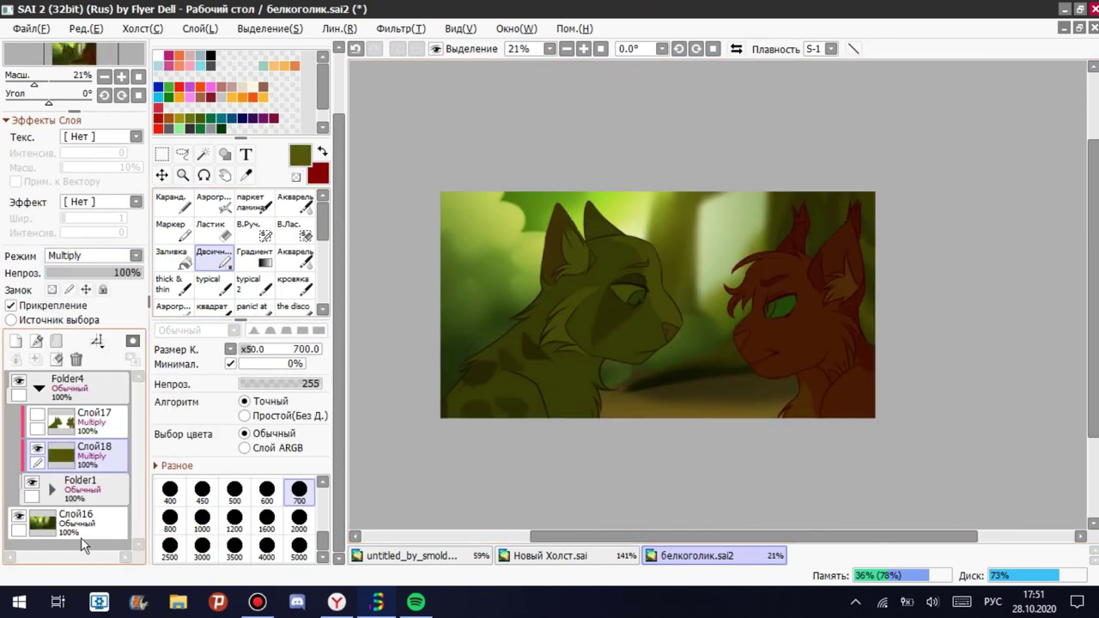
left_click_drag(127, 272, 79, 272)
left_click(60, 430)
scroll(61, 429, "up", 1)
left_click(52, 290)
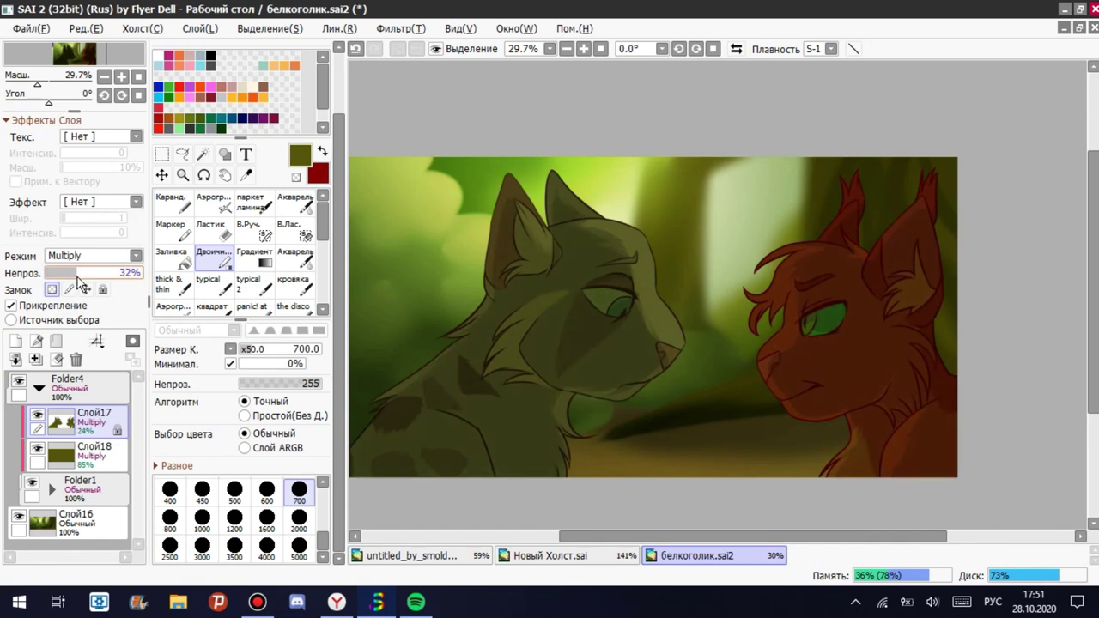
Add a clipped layer above Слой17 and select areas over both cats with the selection brush at size 350.
left_click(15, 360)
left_click(92, 255)
left_click(69, 269)
left_click(248, 225)
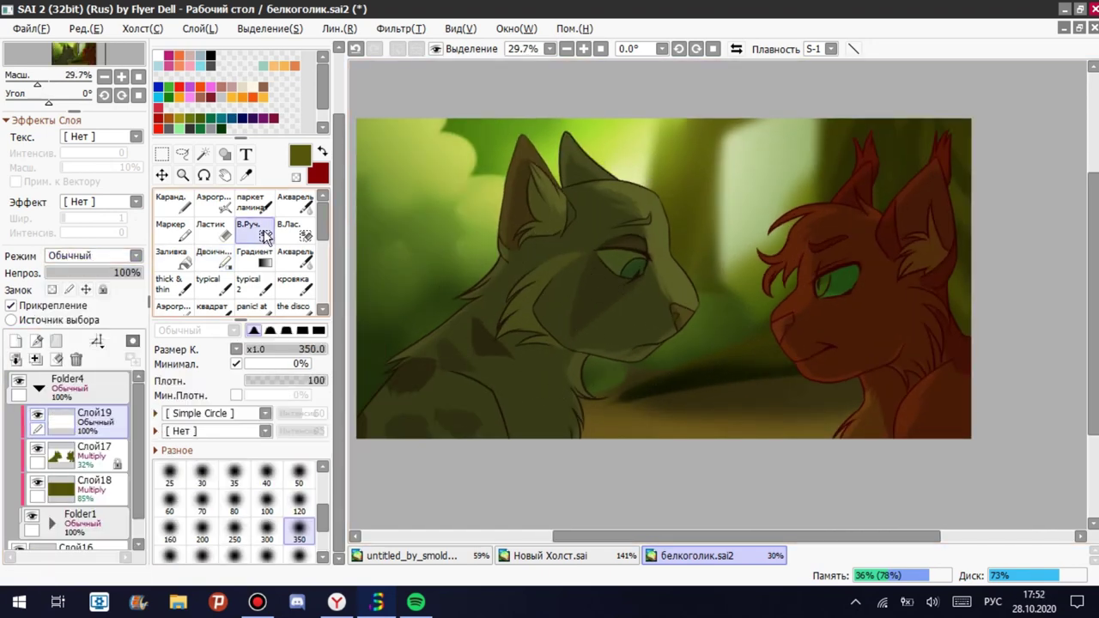
left_click_drag(571, 137, 730, 305)
mouse_move(554, 355)
left_mouse_down()
mouse_move(652, 443)
mouse_move(408, 300)
mouse_move(532, 129)
left_mouse_up()
mouse_move(832, 294)
left_mouse_down()
mouse_move(781, 234)
mouse_move(826, 177)
mouse_move(931, 152)
mouse_move(992, 306)
mouse_move(838, 412)
mouse_move(737, 323)
mouse_move(904, 423)
left_mouse_up()
Apply a yellow-orange to transparent linear gradient, clear the selection, and set the layer to Overlay.
left_click(254, 255)
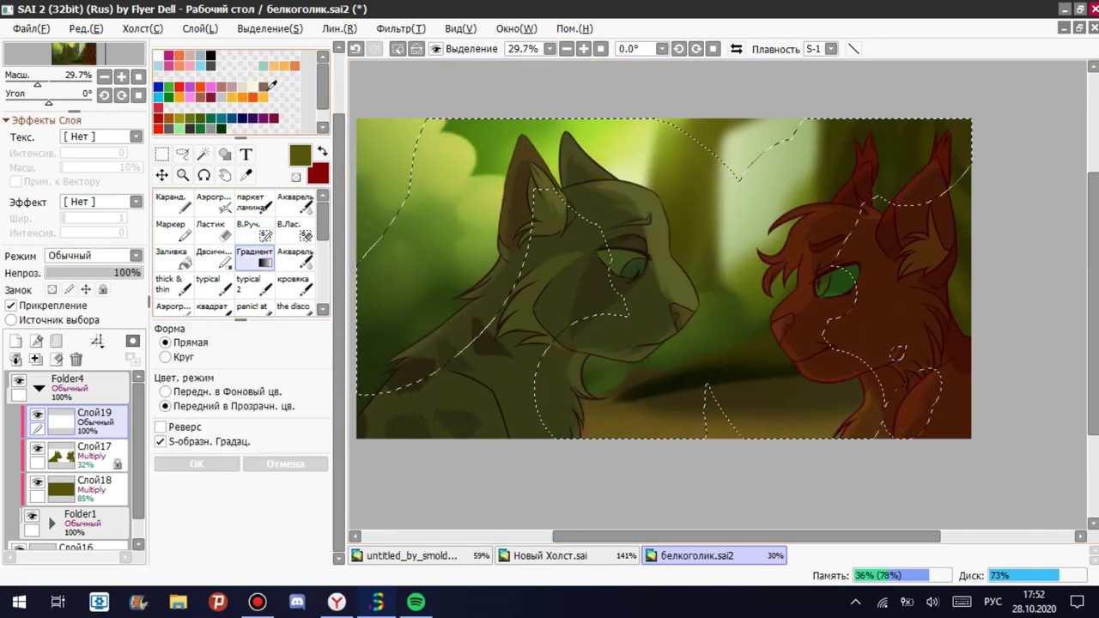
left_click(273, 64)
left_click_drag(662, 121, 662, 386)
key("Return")
key("ctrl+d")
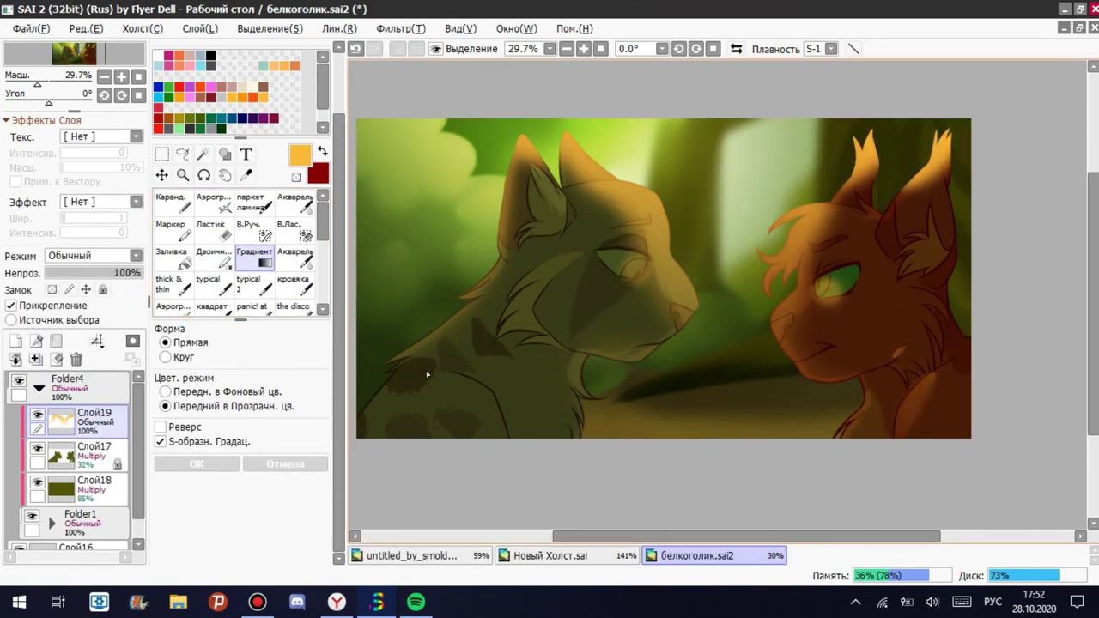
left_click(92, 255)
left_click(107, 320)
key("e")
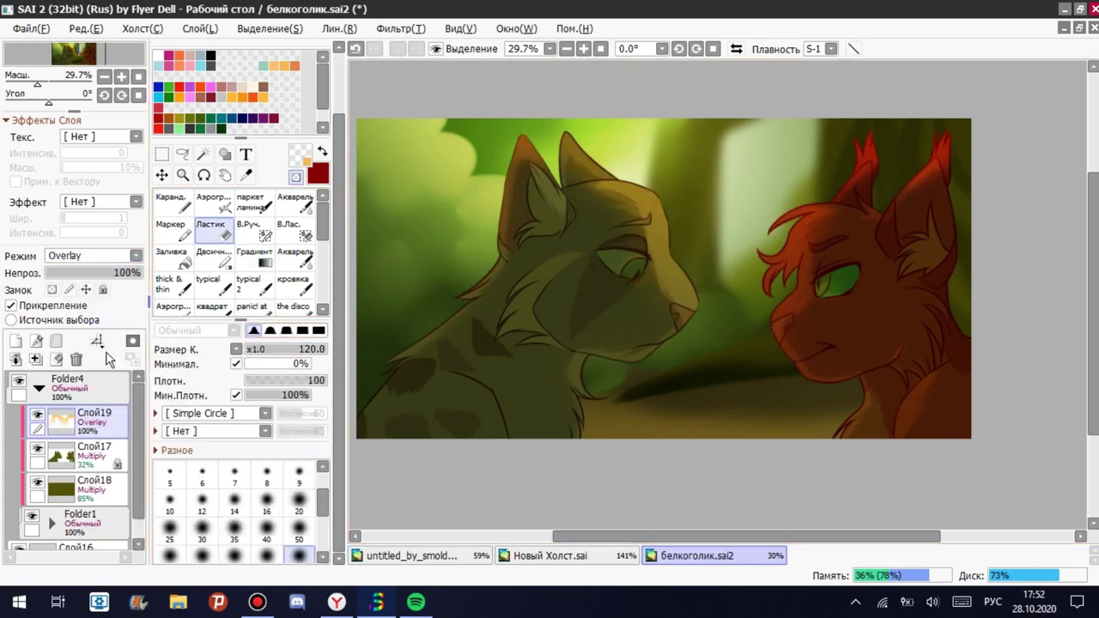
Add a clipped layer with a circular yellow-orange to transparent gradient over the cats and set it to Screen.
key("ctrl+shift+n")
key("g")
left_click_drag(731, 298, 731, 418)
left_click(165, 356)
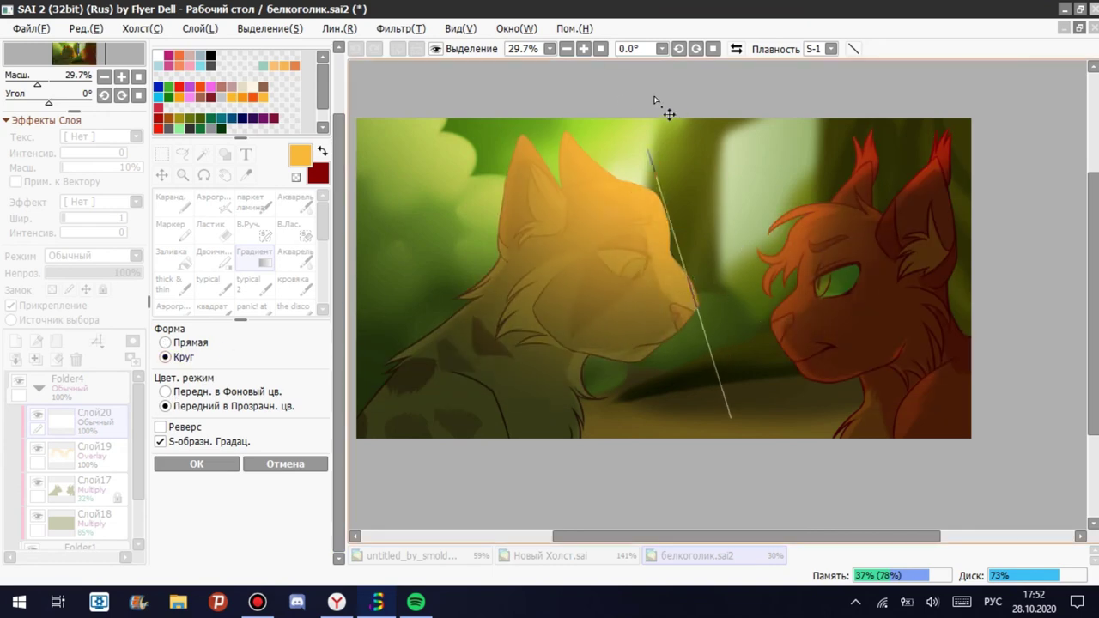
left_click_drag(675, 167, 731, 392)
key("Return")
scroll(90, 255, "up", 2)
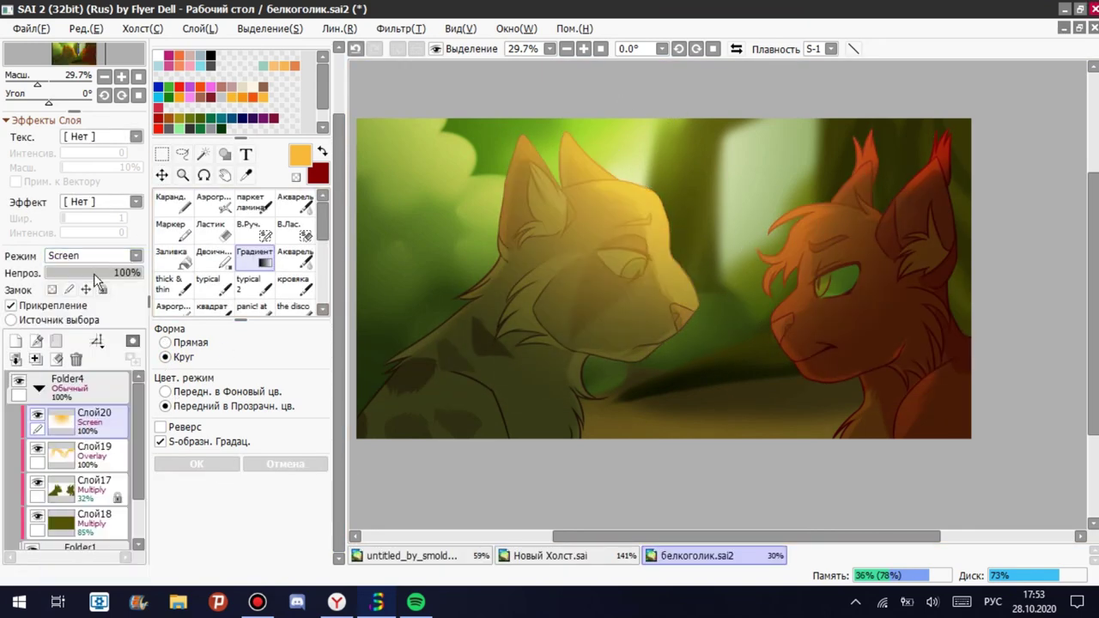
Move Слой20 beneath Слой19, fill it with yellow-orange, and make it a Multiply layer at 20% opacity.
left_click_drag(86, 421, 86, 455)
left_click(214, 252)
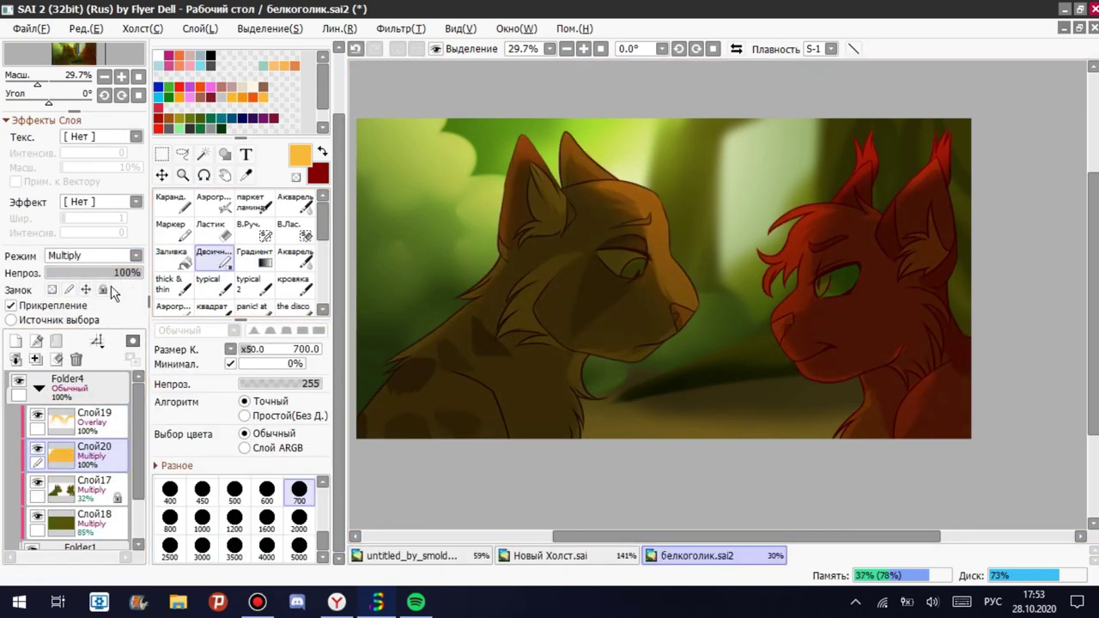
left_click_drag(137, 272, 65, 272)
Move the yellow-orange Multiply layer out above Folder4 and set its opacity to 32%.
left_click_drag(85, 450, 86, 378)
left_click(39, 422)
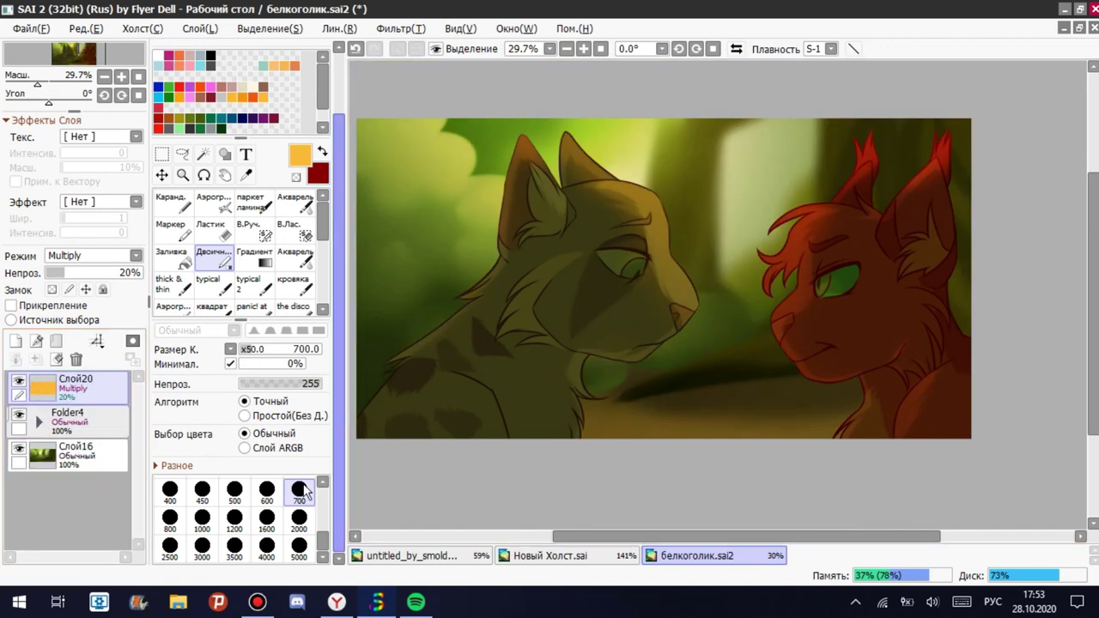
left_click_drag(65, 273, 76, 272)
Expand Folder4, activate the Overlay layer Слой19, and choose the Eraser at size 120.
key("ctrl+plus")
left_click(38, 422)
left_click(86, 453)
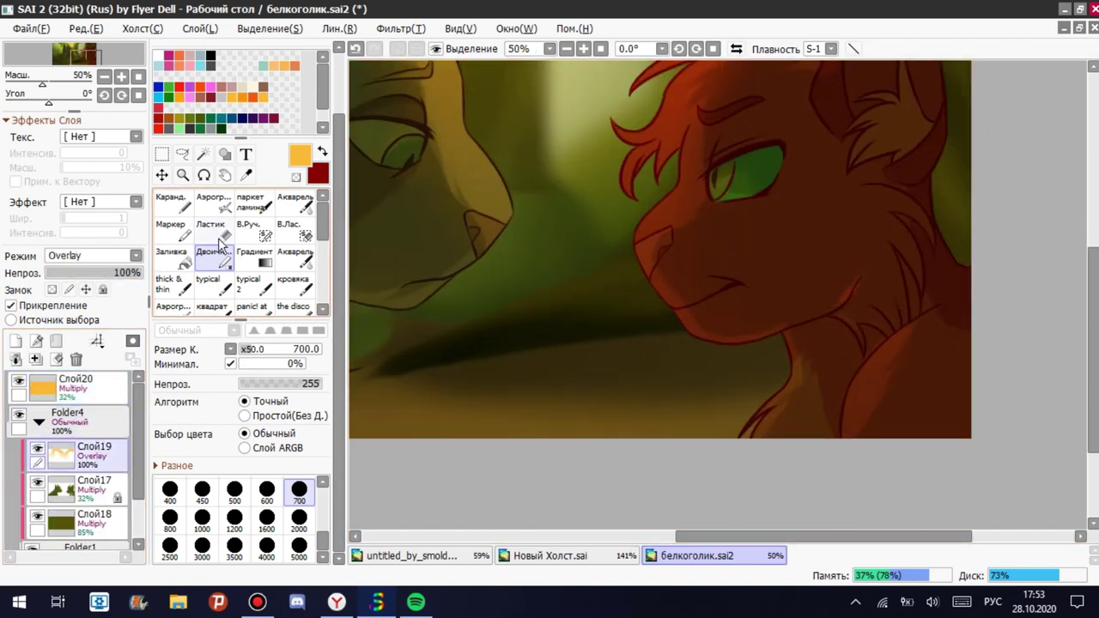
left_click(211, 226)
scroll(712, 312, "down", 2)
scroll(746, 297, "up", 2)
scroll(746, 297, "down", 3)
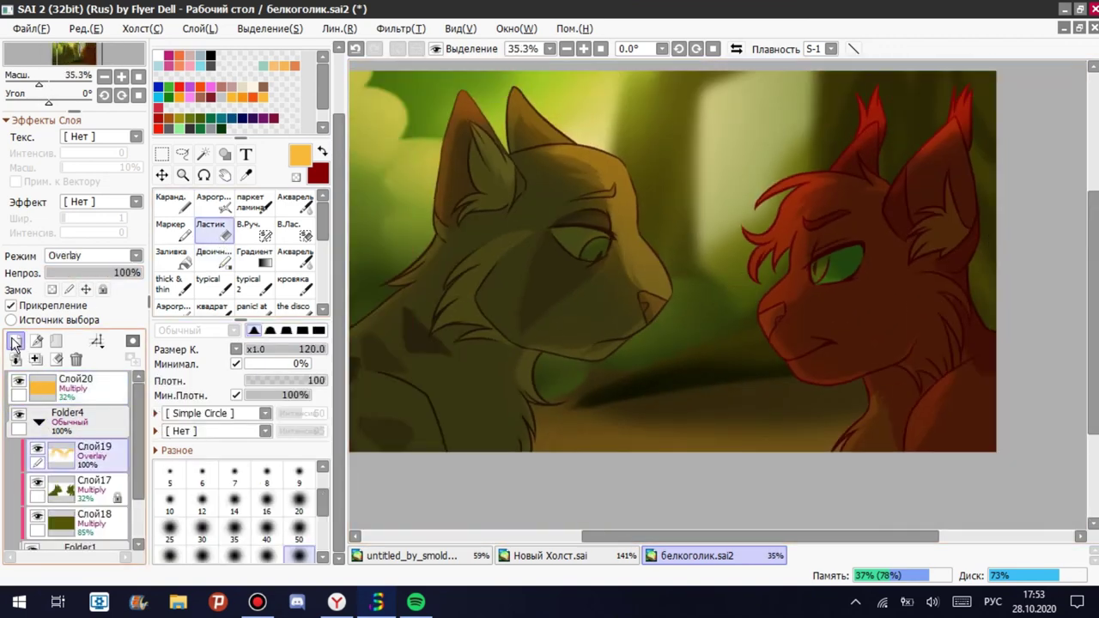
Paint yellow-orange light on both cats' irises and noses with typical 2 on a new clipped Overlay layer at 38% opacity.
key("ctrl+shift+n")
left_click(248, 283)
scroll(913, 304, "up", 6)
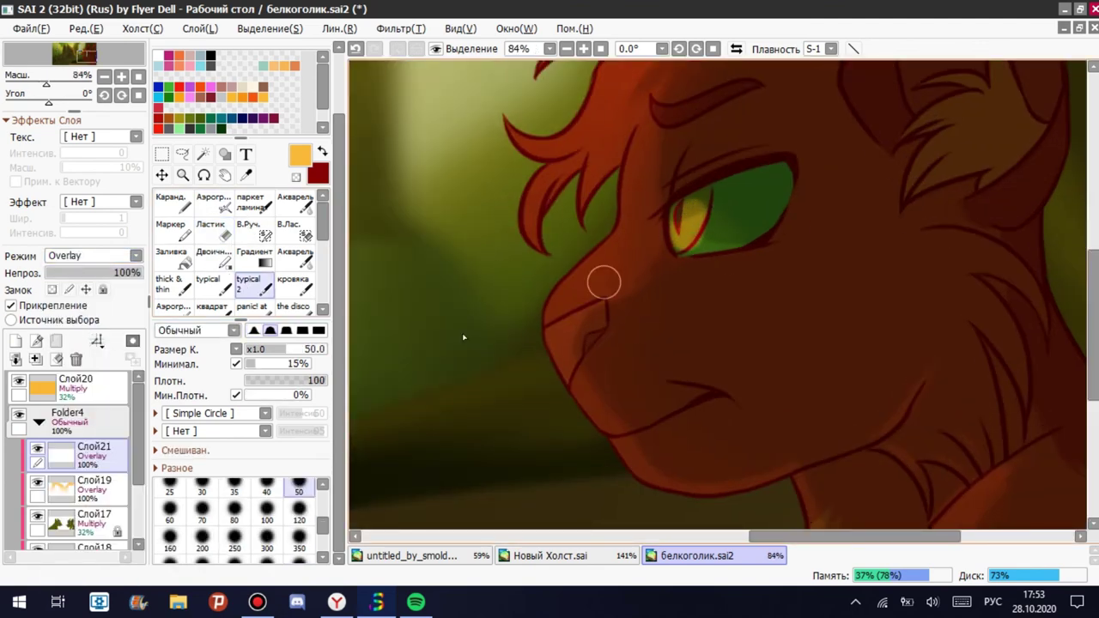
left_click_drag(687, 208, 697, 234)
scroll(601, 309, "down", 4)
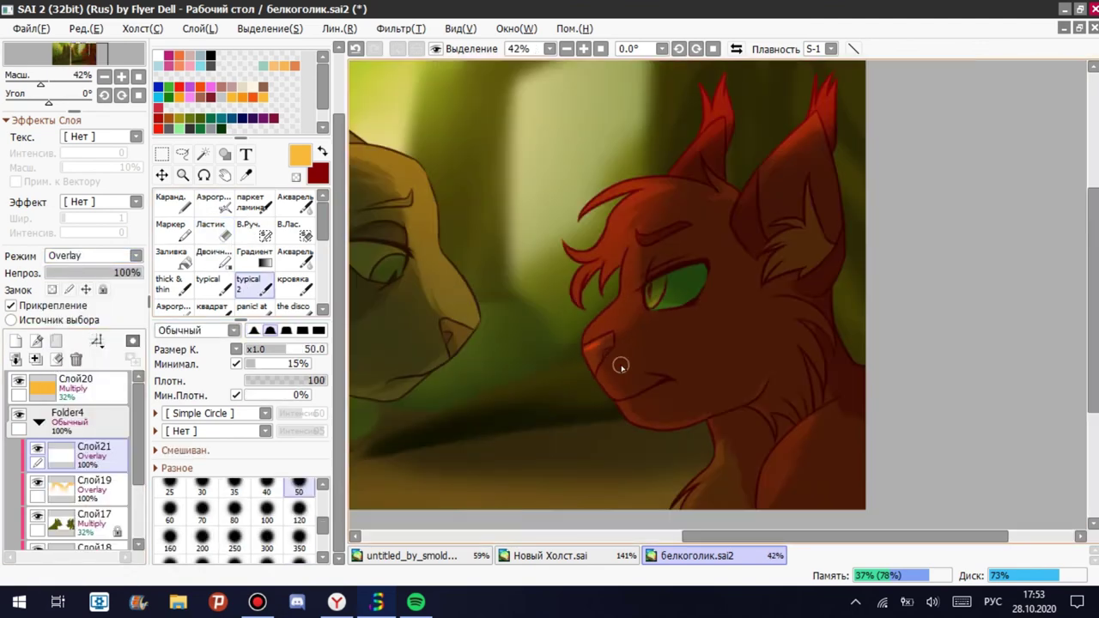
scroll(415, 368, "up", 2)
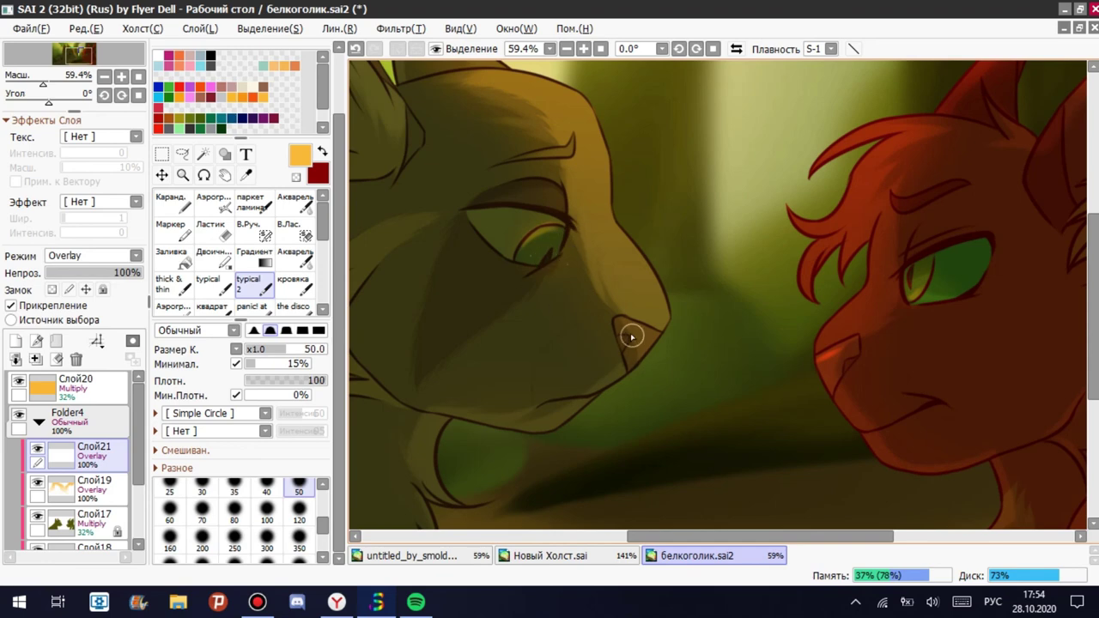
left_click(82, 272)
Add a normal layer and draw cream highlight streaks across both cats' irises with the typical brush at size 9.
key("ctrl+shift+n")
key("ctrl+plus")
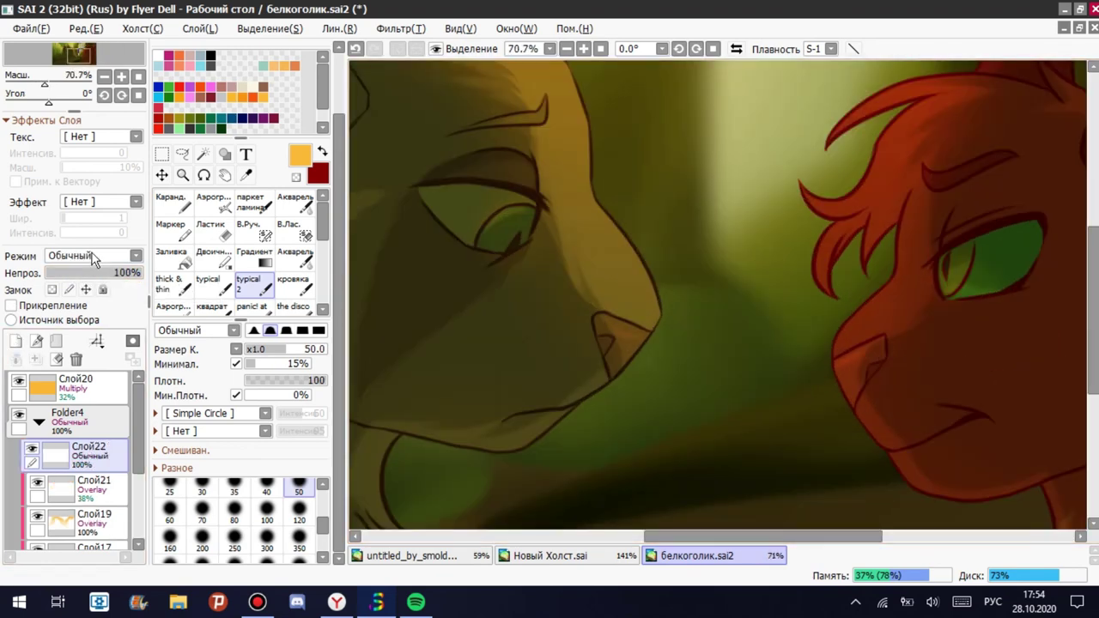
left_click(207, 283)
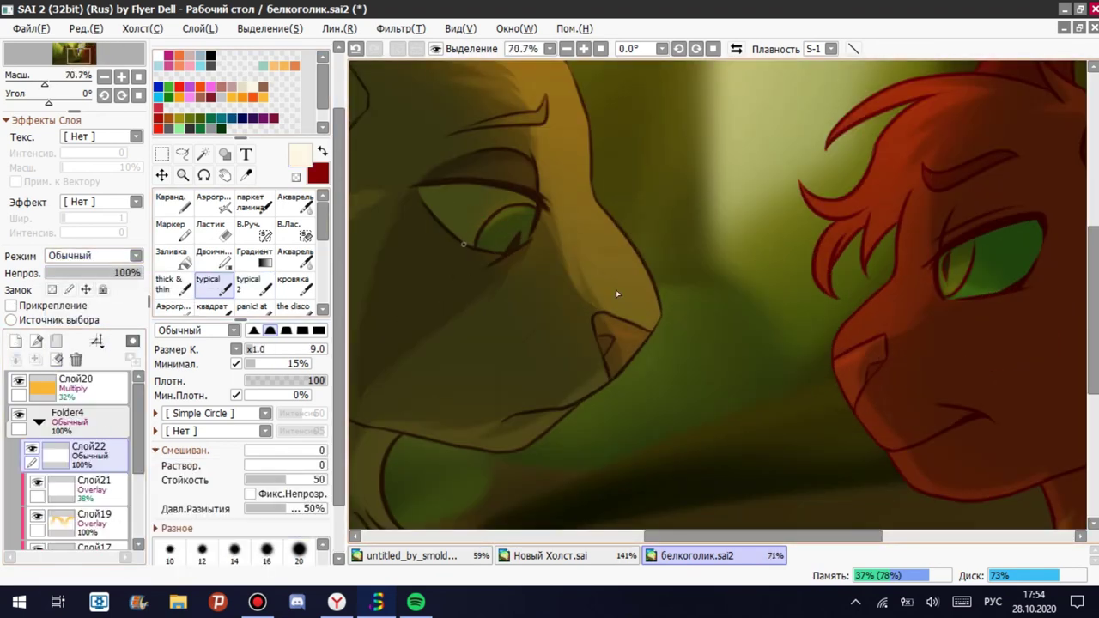
left_click_drag(501, 228, 469, 224)
scroll(447, 258, "down", 3)
scroll(430, 277, "up", 5)
Select the cream eye highlights and copy them onto a new layer beneath Слой22.
key("m")
key("ctrl+c")
mouse_move(380, 197)
left_mouse_down()
mouse_move(589, 282)
mouse_move(386, 171)
left_mouse_up()
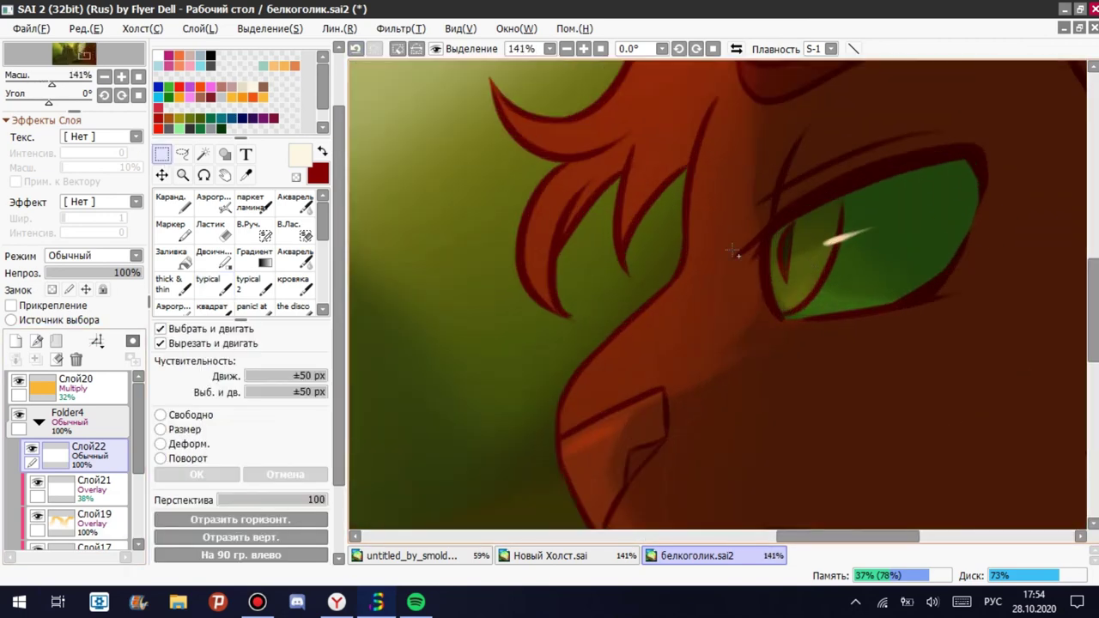
left_click(86, 28)
left_click(103, 130)
left_click_drag(110, 498, 110, 500)
scroll(876, 239, "up", 4)
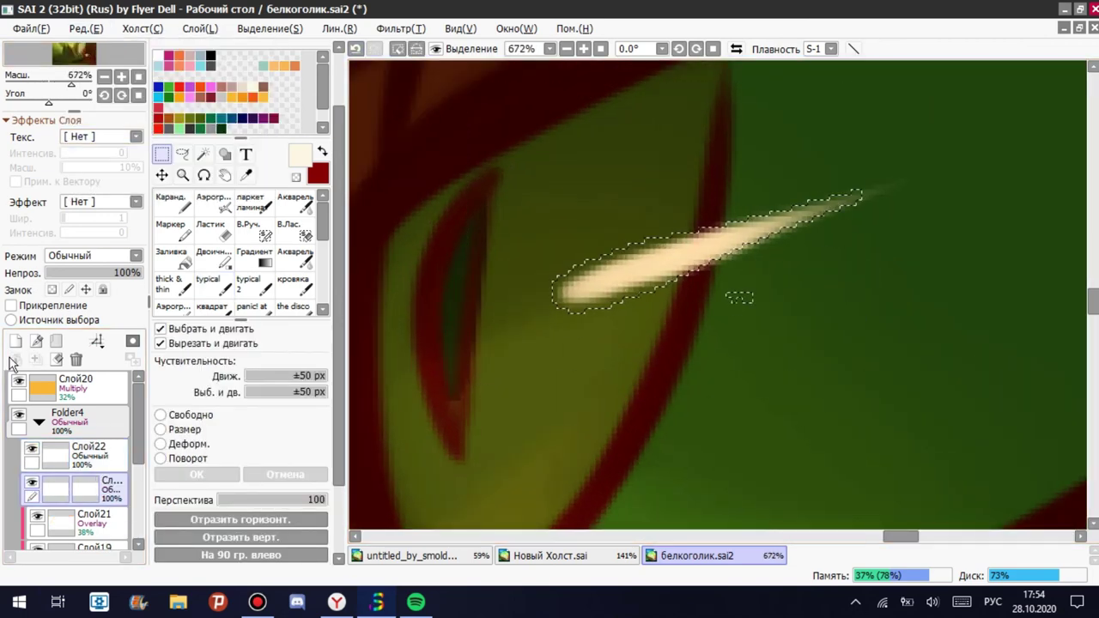
Set the copied highlight layer to Shine at 65% opacity.
left_click(94, 255)
left_click(61, 353)
left_click(97, 275)
left_click_drag(97, 279, 108, 275)
scroll(674, 307, "down", 2)
scroll(674, 307, "up", 1)
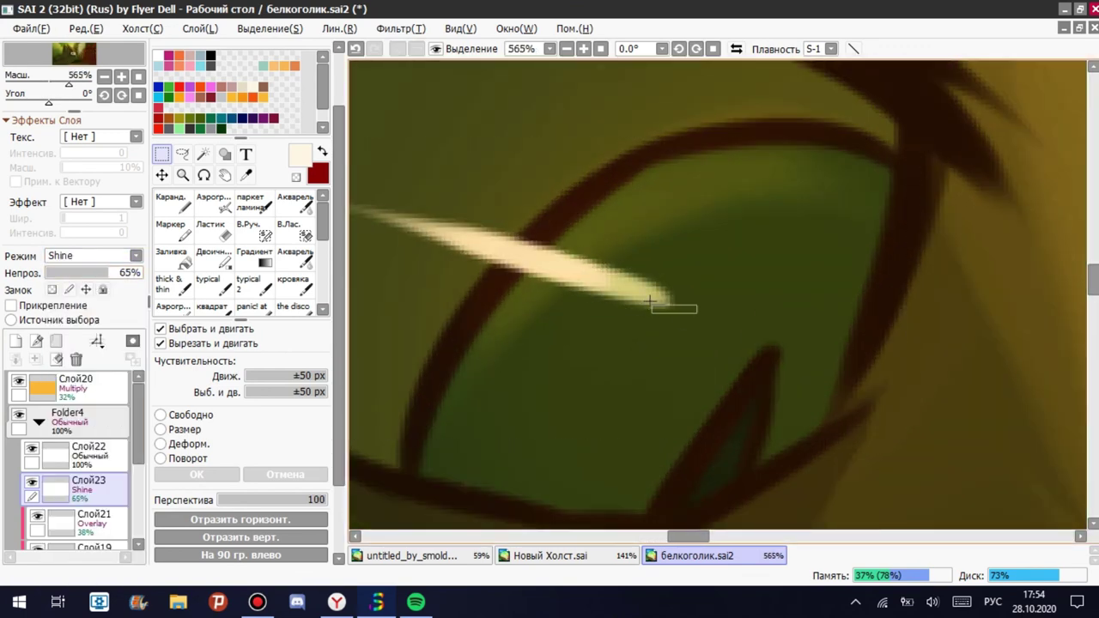
Lock the Shine layer's transparency, recolour its eye highlights with light green and light blue, and merge it down.
left_click(182, 125)
left_click(213, 255)
scroll(713, 290, "down", 5)
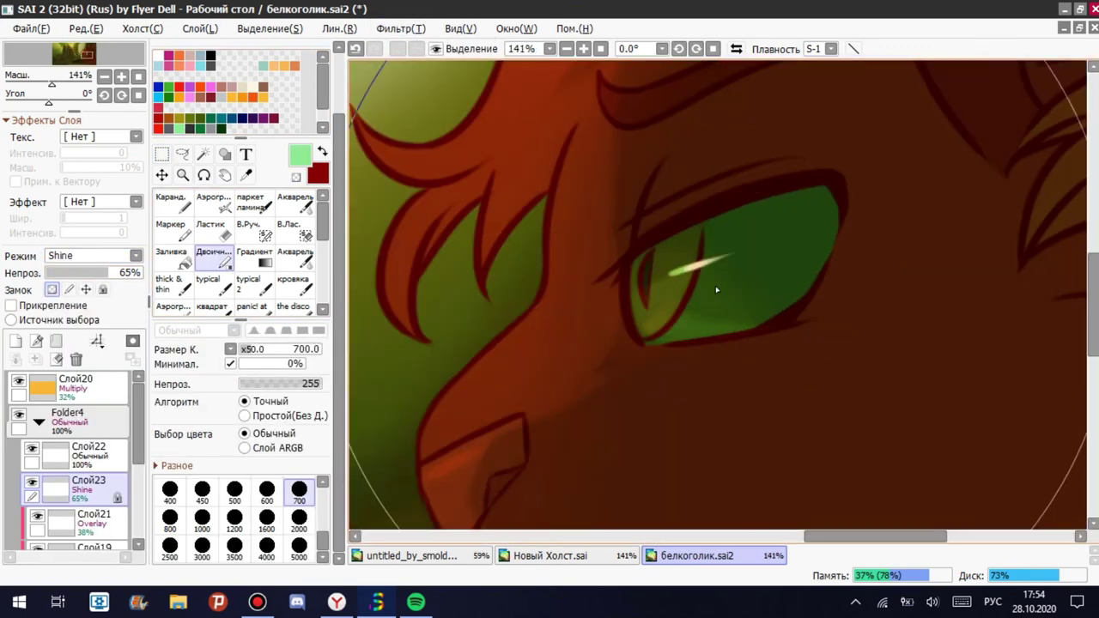
scroll(591, 235, "up", 2)
scroll(591, 236, "down", 2)
key("ctrl+e")
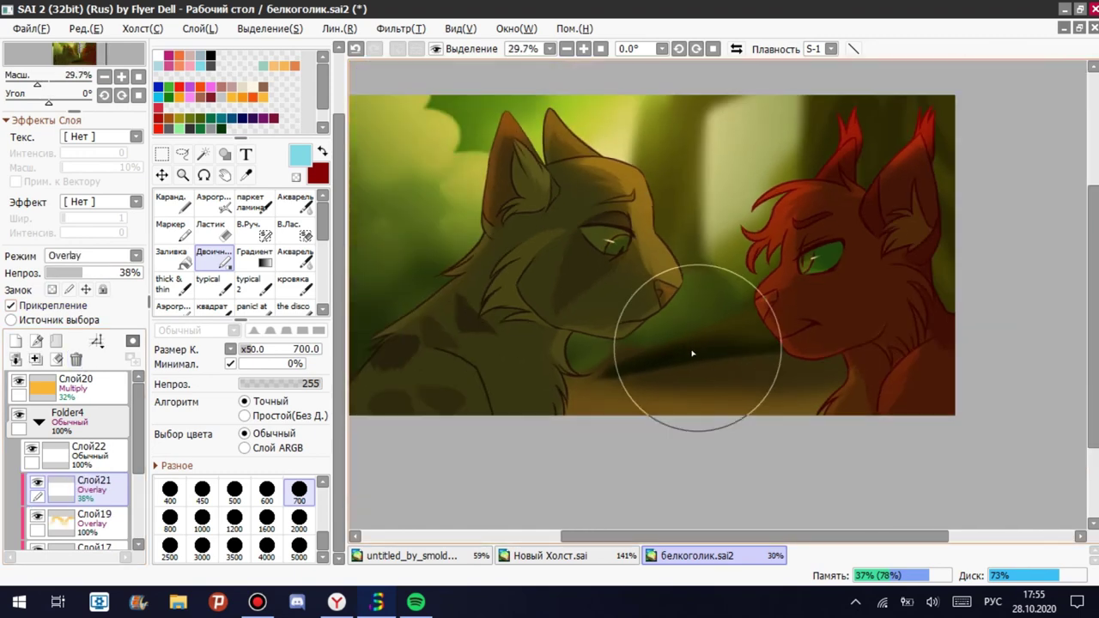
left_click(257, 602)
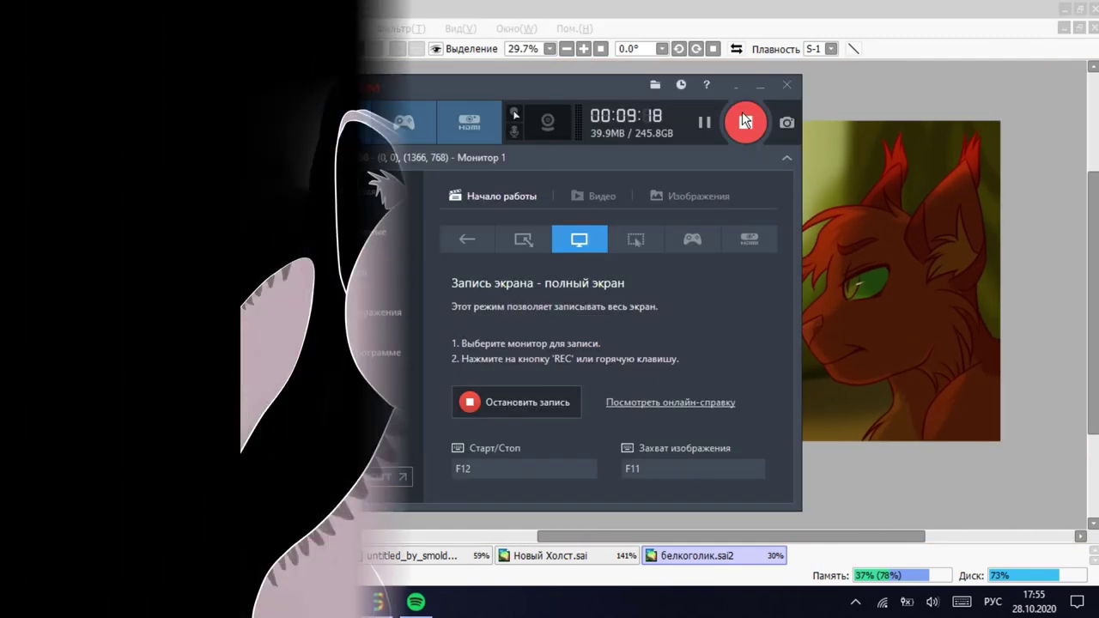